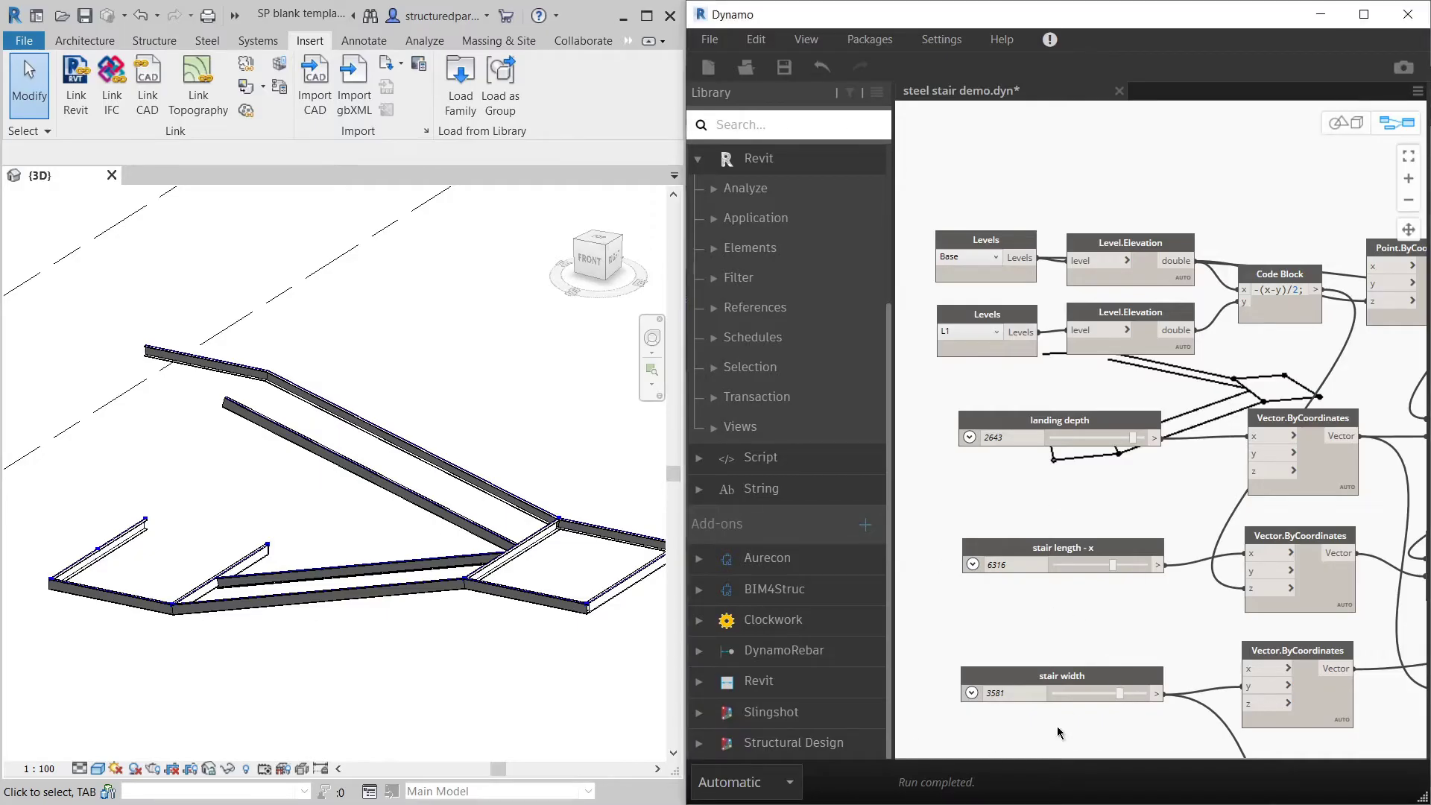
# Step: Set the stair width to 5000 and the landing depth to 2089, and reduce the stair length in the demo graph
pyautogui.moveTo(1121, 697); pyautogui.dragTo(1149, 694)
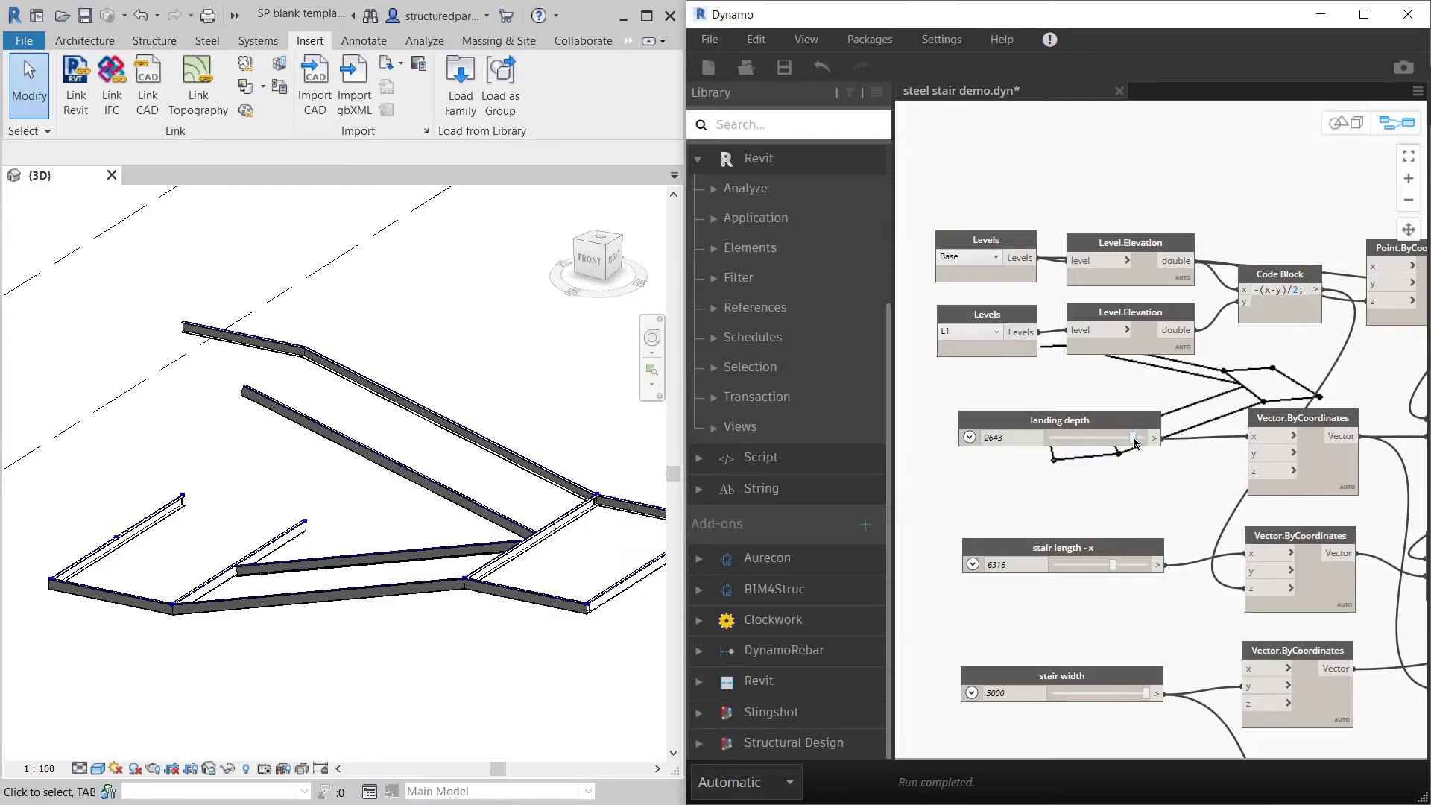
pyautogui.moveTo(1118, 440); pyautogui.dragTo(1115, 438)
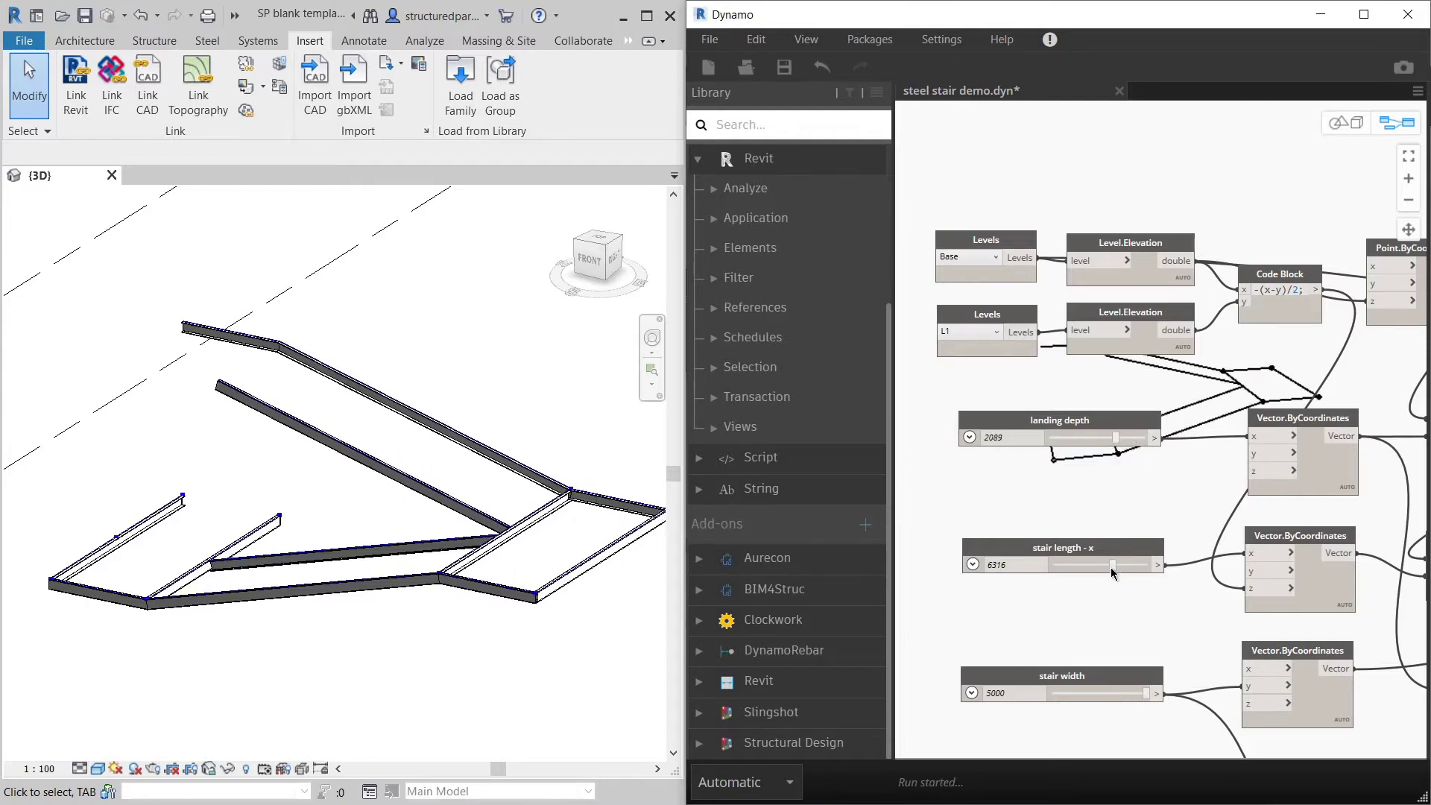
pyautogui.moveTo(1115, 571)
pyautogui.mouseDown()
pyautogui.moveTo(1138, 571)
pyautogui.moveTo(1092, 567)
pyautogui.mouseUp()
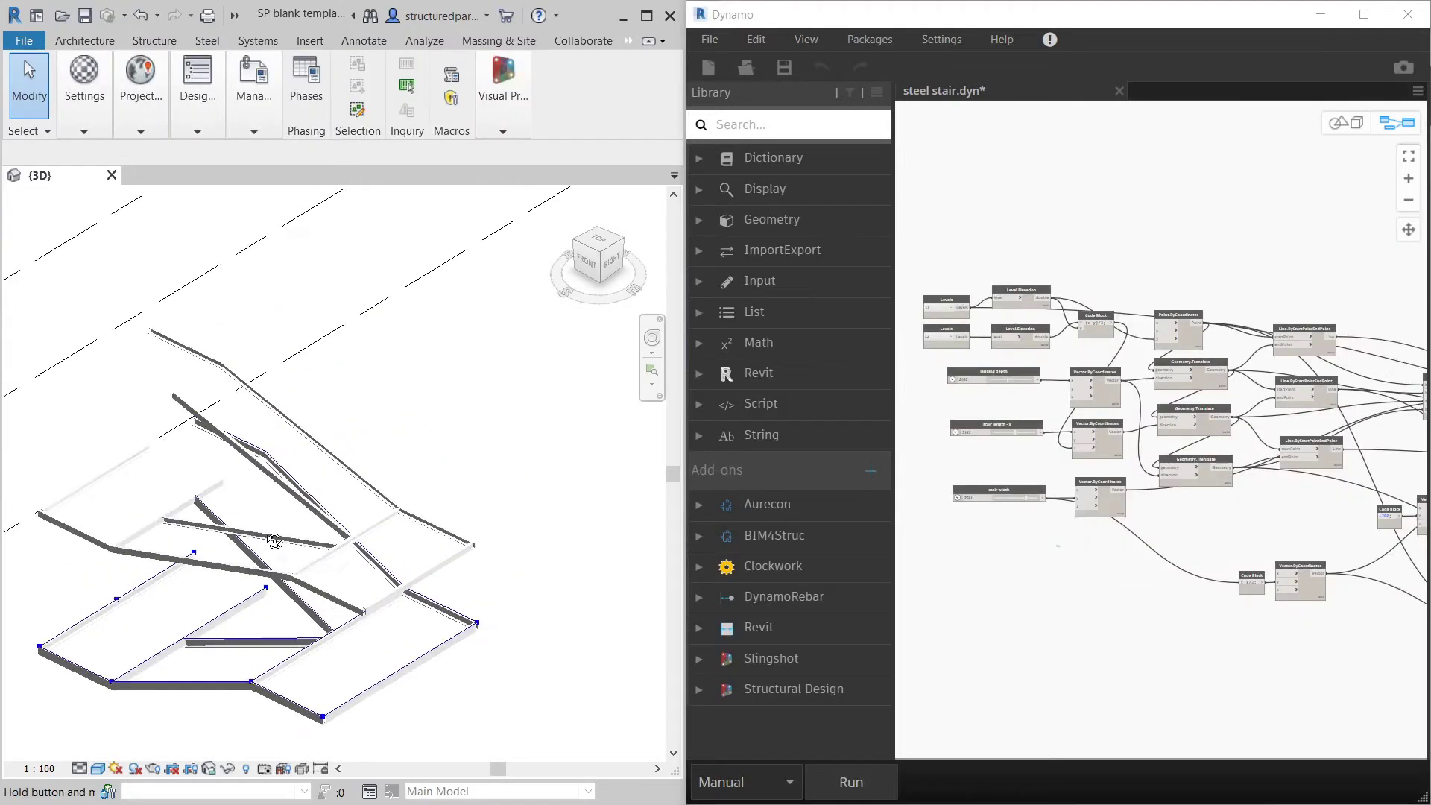
# Step: Inspect the two-storey steel stair framing in the Revit 3D view from several angles, including the front
pyautogui.scroll(3, 303, 480)
pyautogui.scroll(-4, 379, 448)
pyautogui.scroll(4, 376, 455)
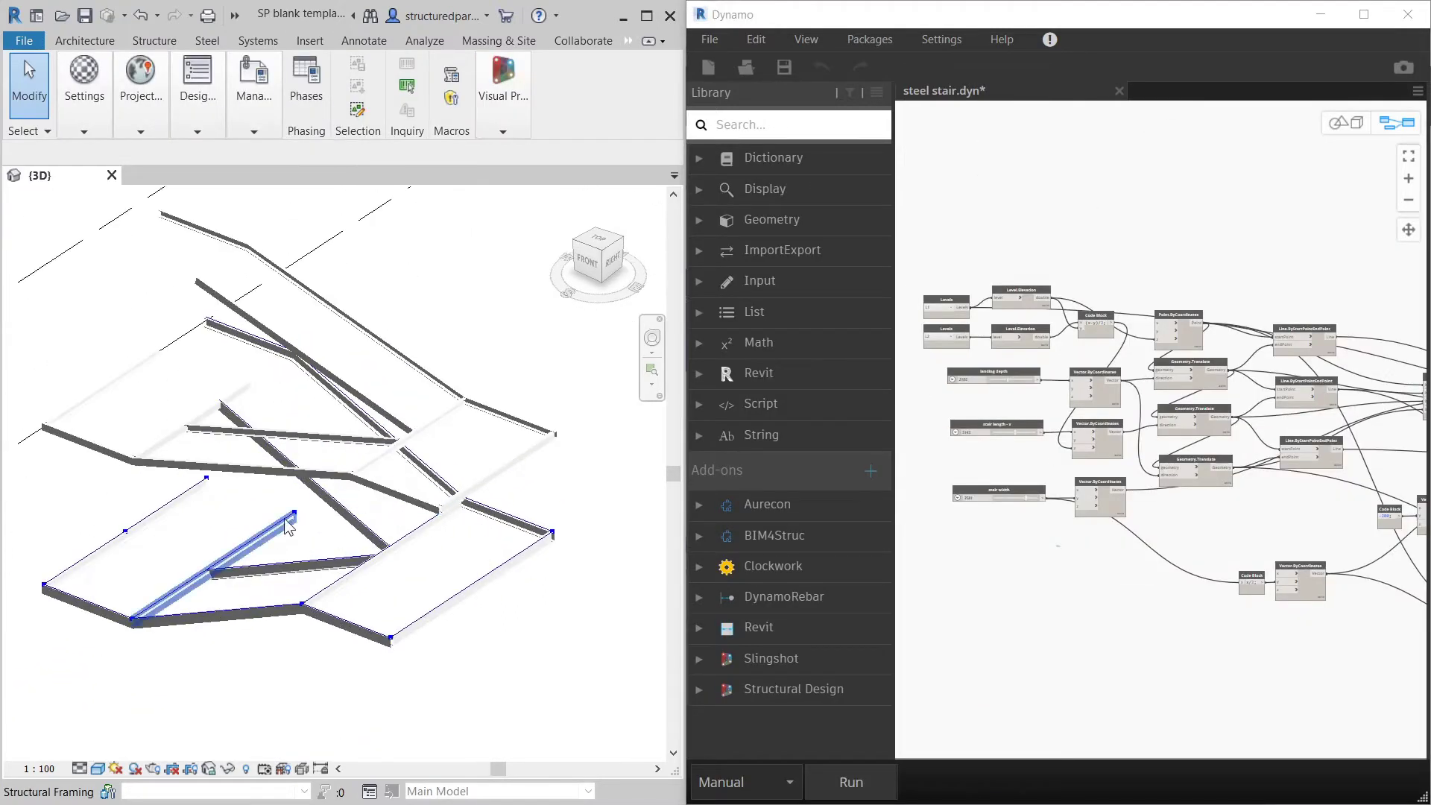
pyautogui.keyDown('shift'); pyautogui.moveTo(290, 519); pyautogui.dragTo(304, 525, button='middle'); pyautogui.keyUp('shift')
pyautogui.scroll(-2, 298, 477)
pyautogui.scroll(3, 296, 483)
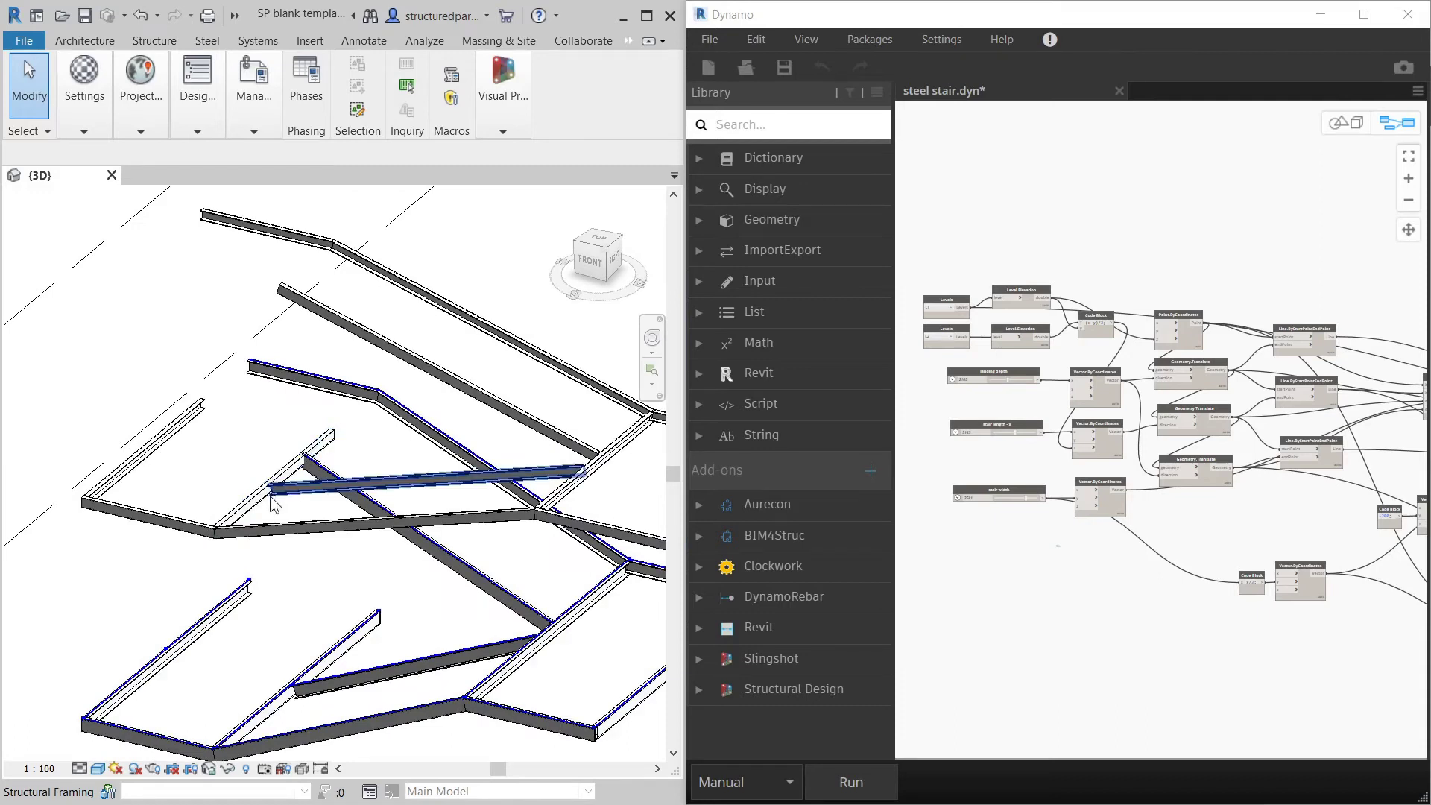
pyautogui.scroll(-4, 310, 584)
pyautogui.keyDown('shift'); pyautogui.moveTo(309, 584); pyautogui.dragTo(400, 537, button='middle'); pyautogui.keyUp('shift')
pyautogui.scroll(3, 400, 536)
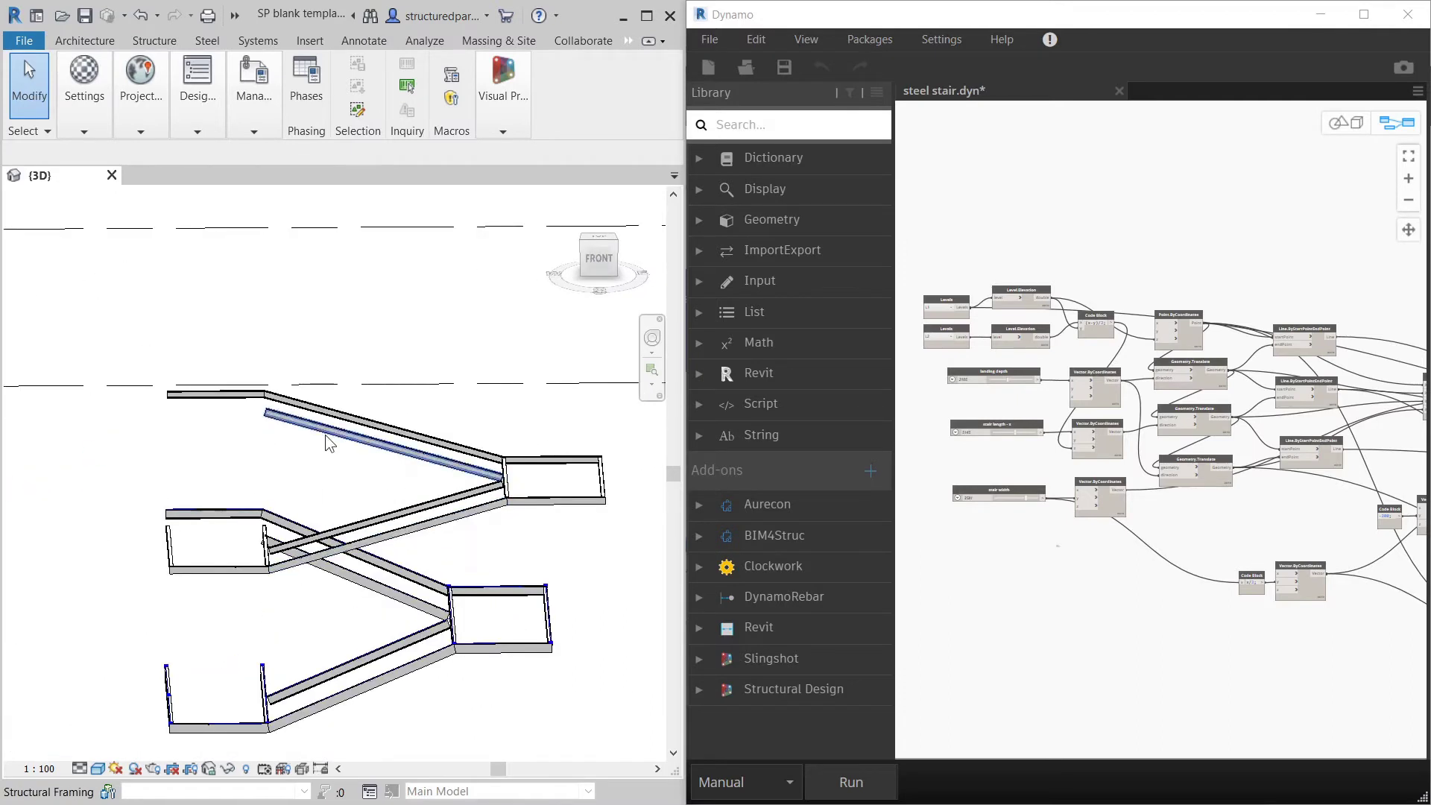
pyautogui.scroll(-2, 250, 495)
pyautogui.keyDown('shift'); pyautogui.moveTo(352, 549); pyautogui.dragTo(433, 550, button='middle'); pyautogui.keyUp('shift')
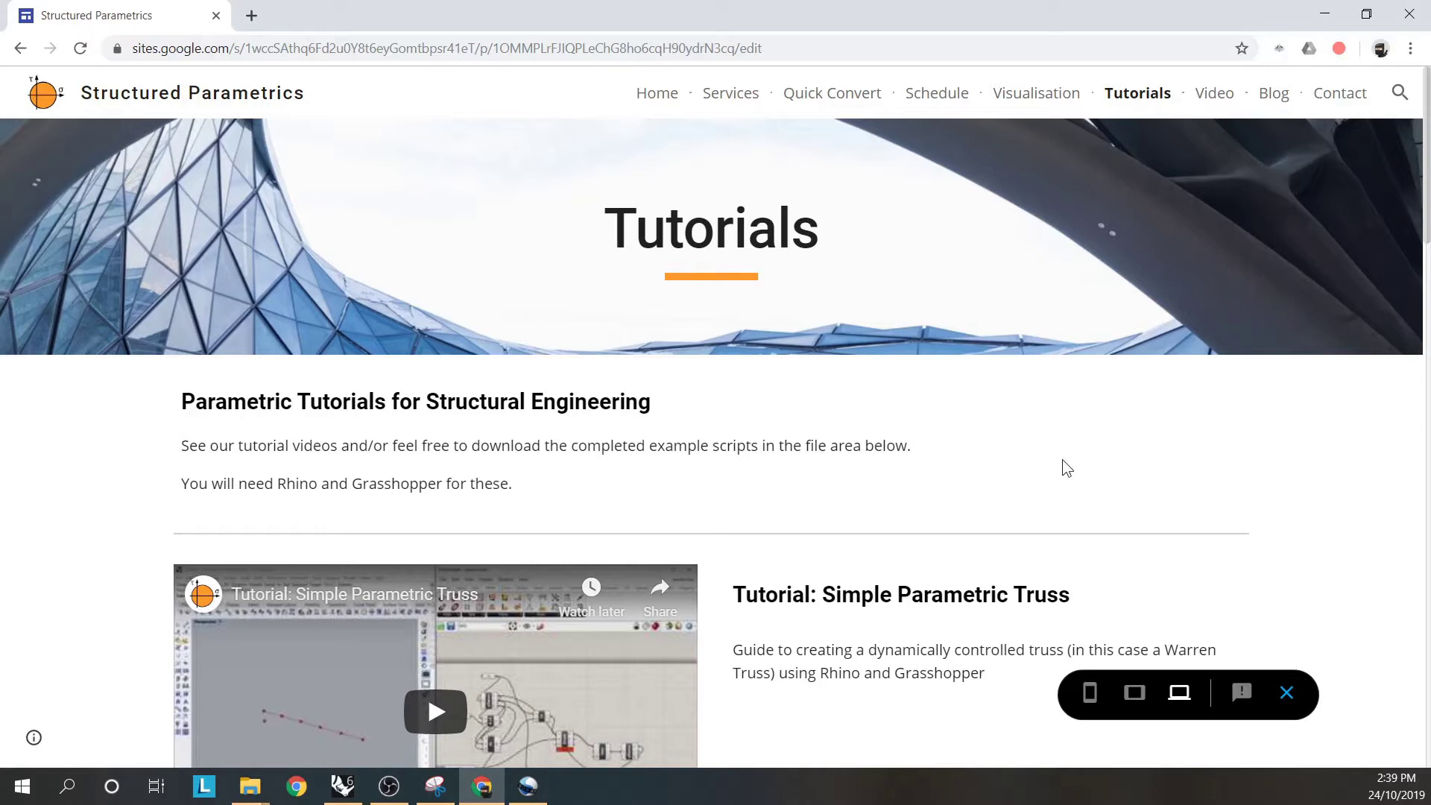
# Step: Browse the Structured Parametrics website's tutorials, file downloads and home page services
pyautogui.scroll(-10, 910, 440)
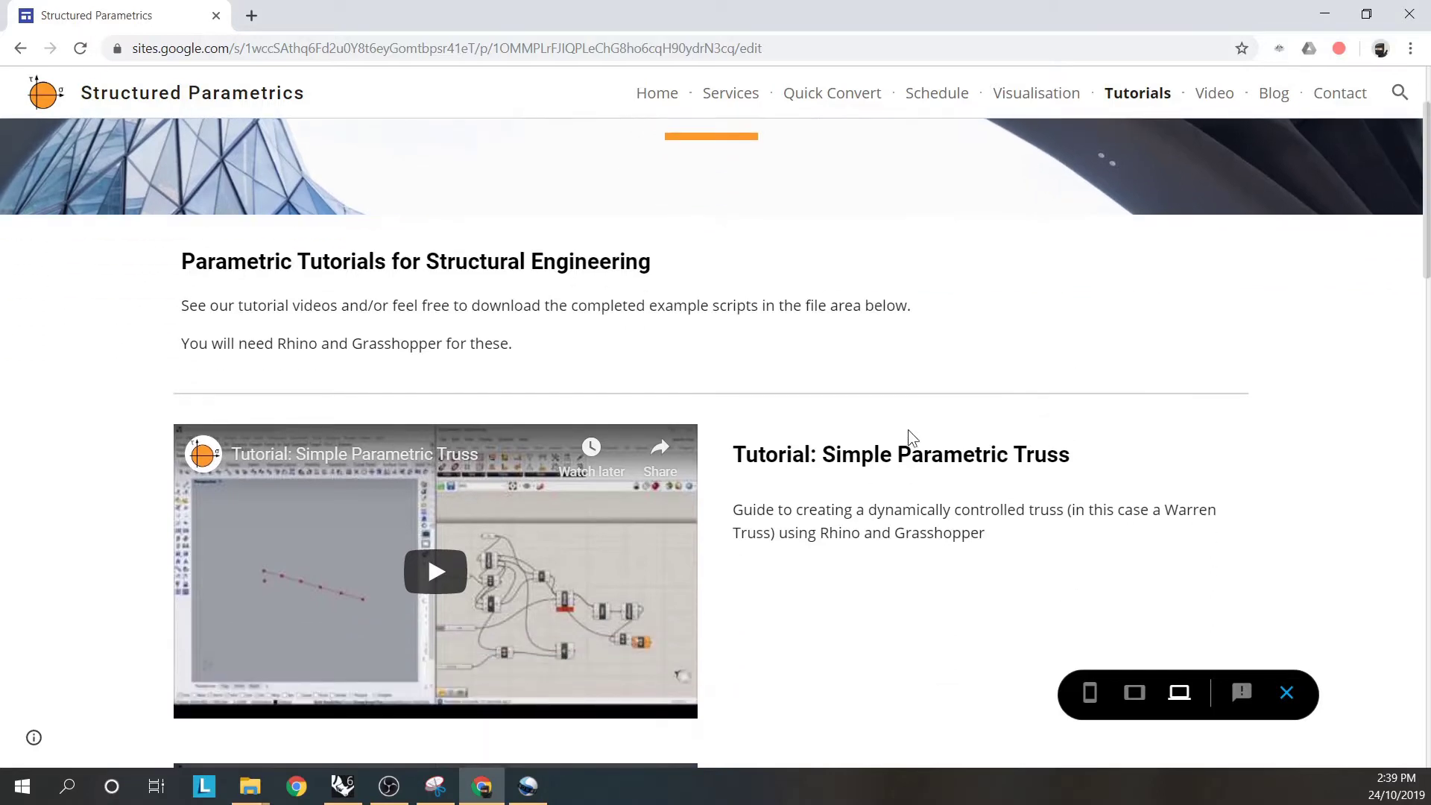
pyautogui.scroll(-10, 910, 443)
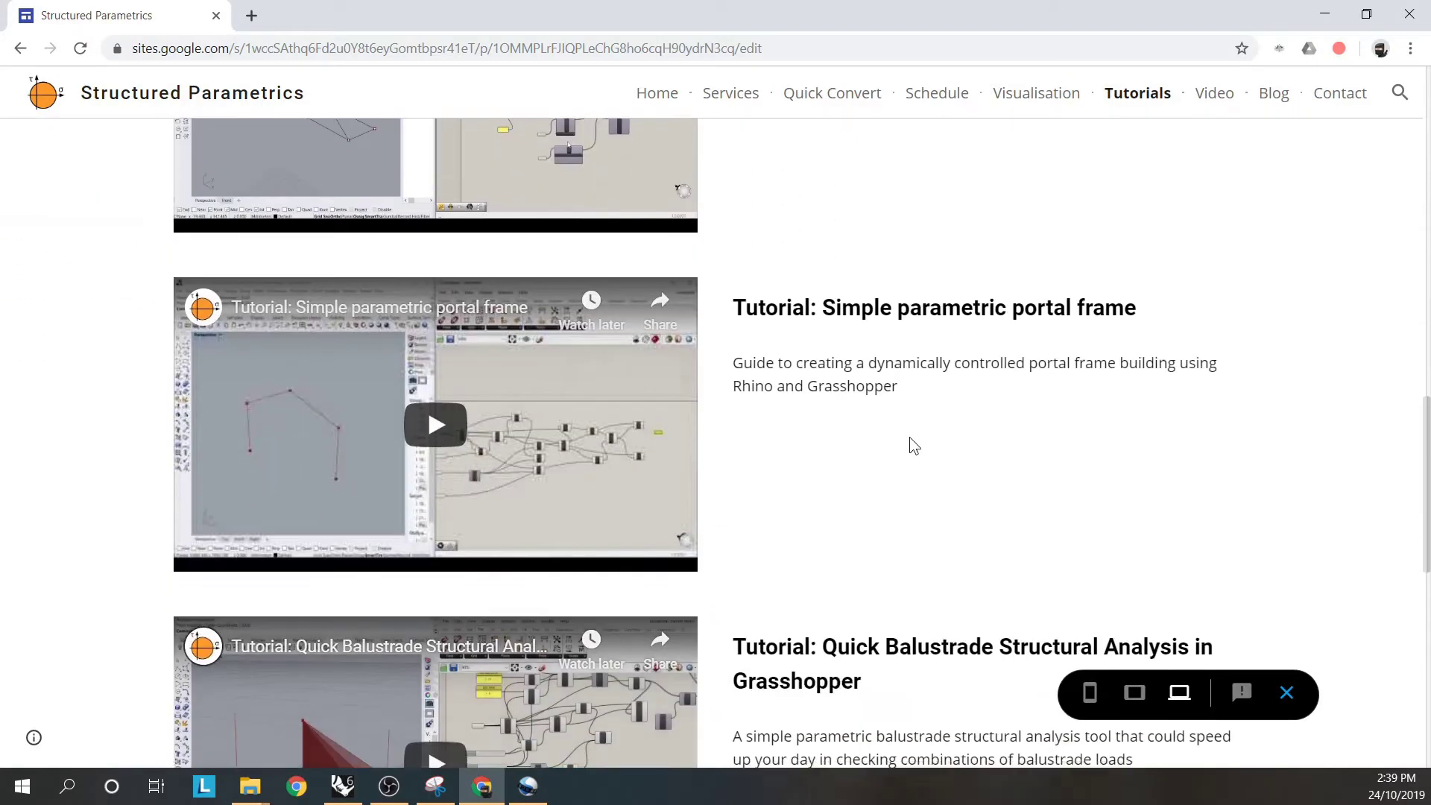
pyautogui.scroll(-3, 909, 436)
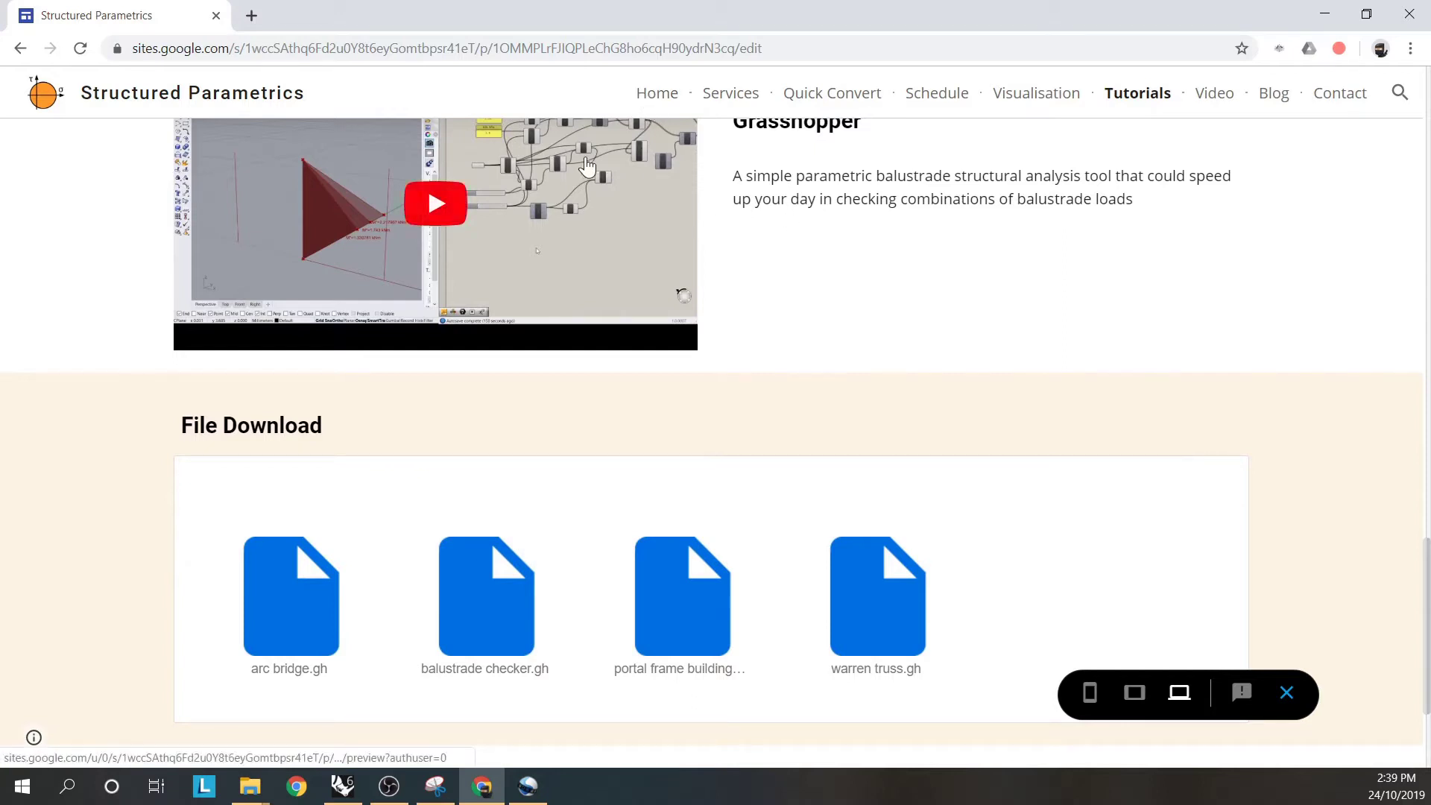
pyautogui.click(657, 93)
pyautogui.scroll(-10, 545, 495)
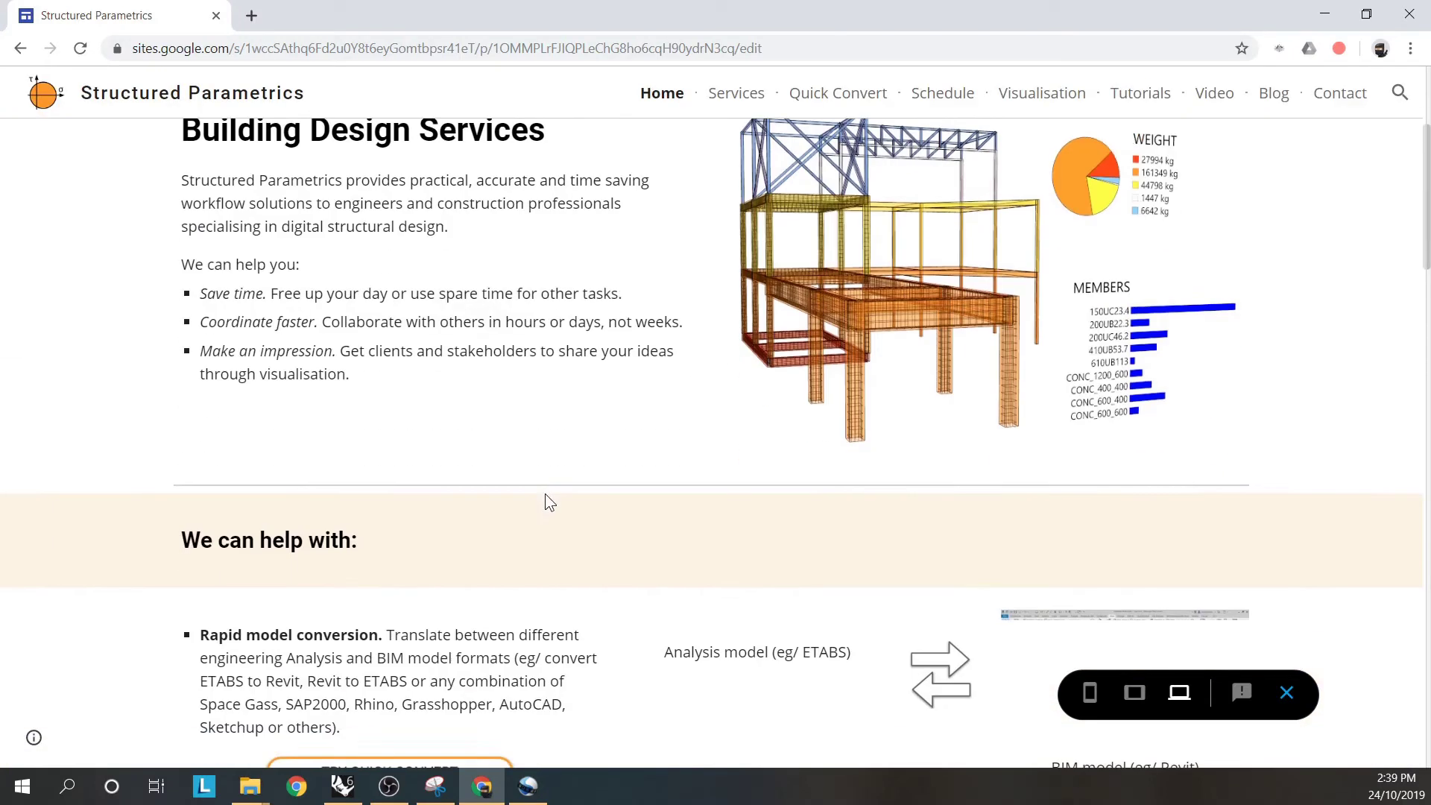
pyautogui.scroll(-6, 544, 495)
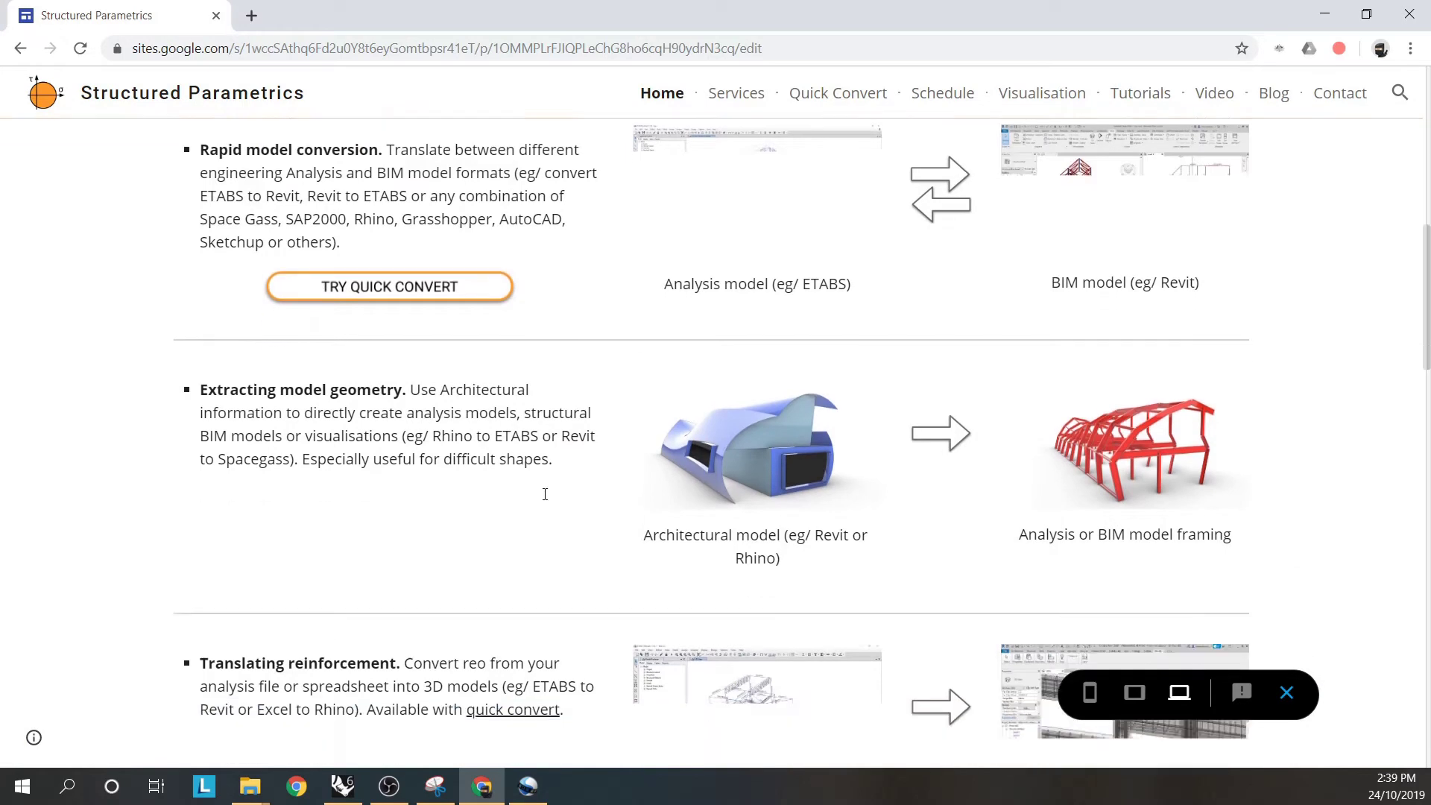
pyautogui.scroll(-4, 533, 501)
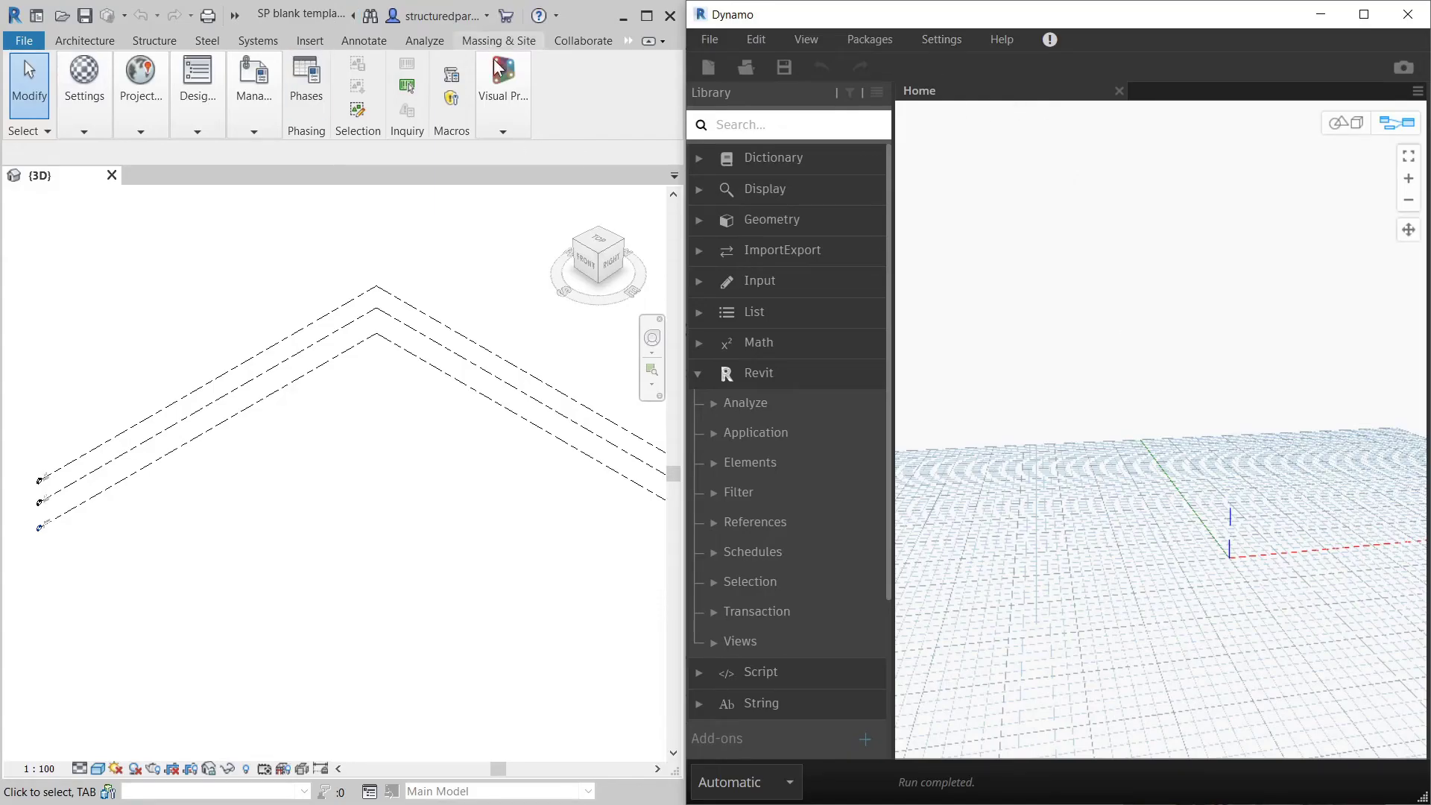
# Step: Show where Revit's Visual Programming tools launch Dynamo, and return to the empty Dynamo workspace
pyautogui.click(628, 40)
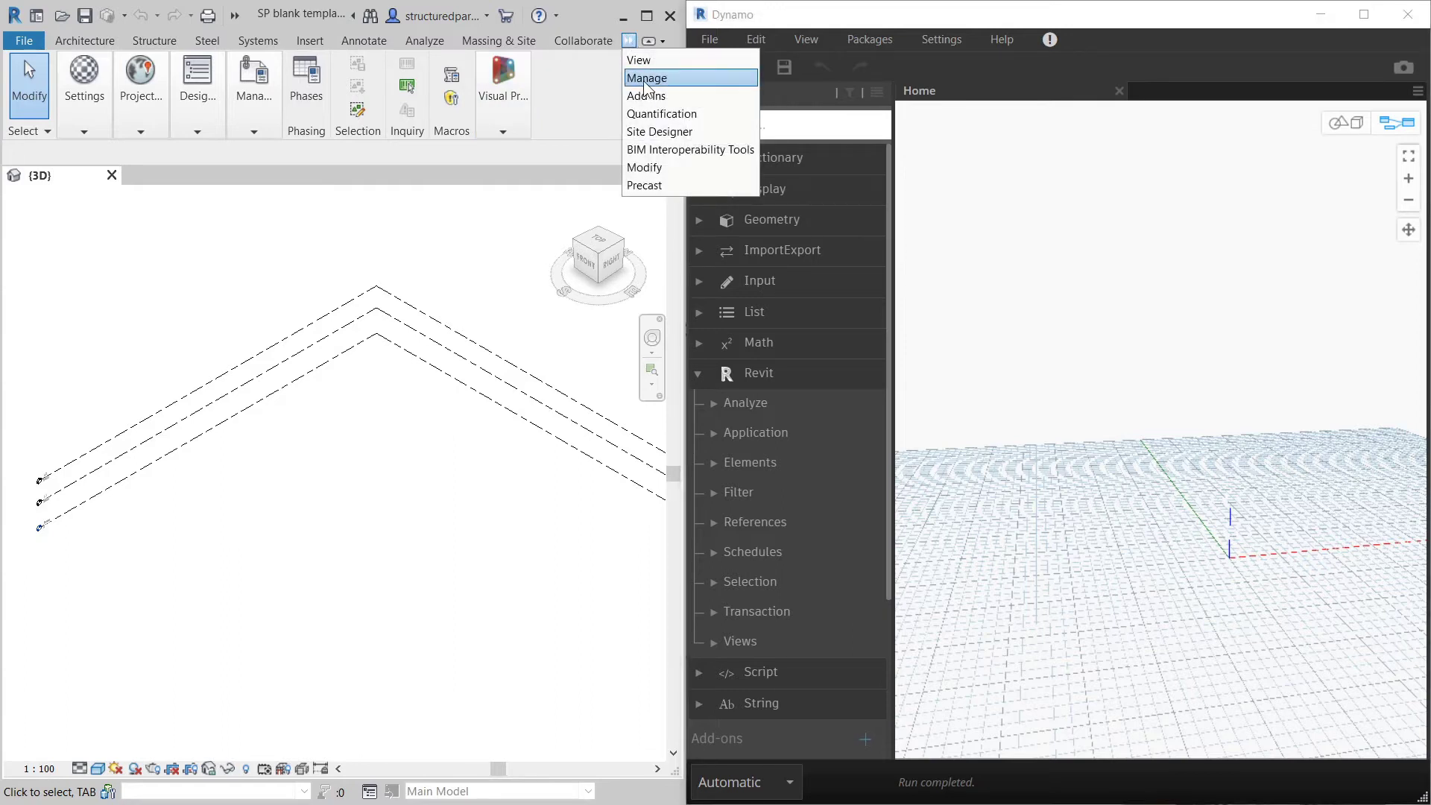
pyautogui.click(646, 78)
pyautogui.click(509, 82)
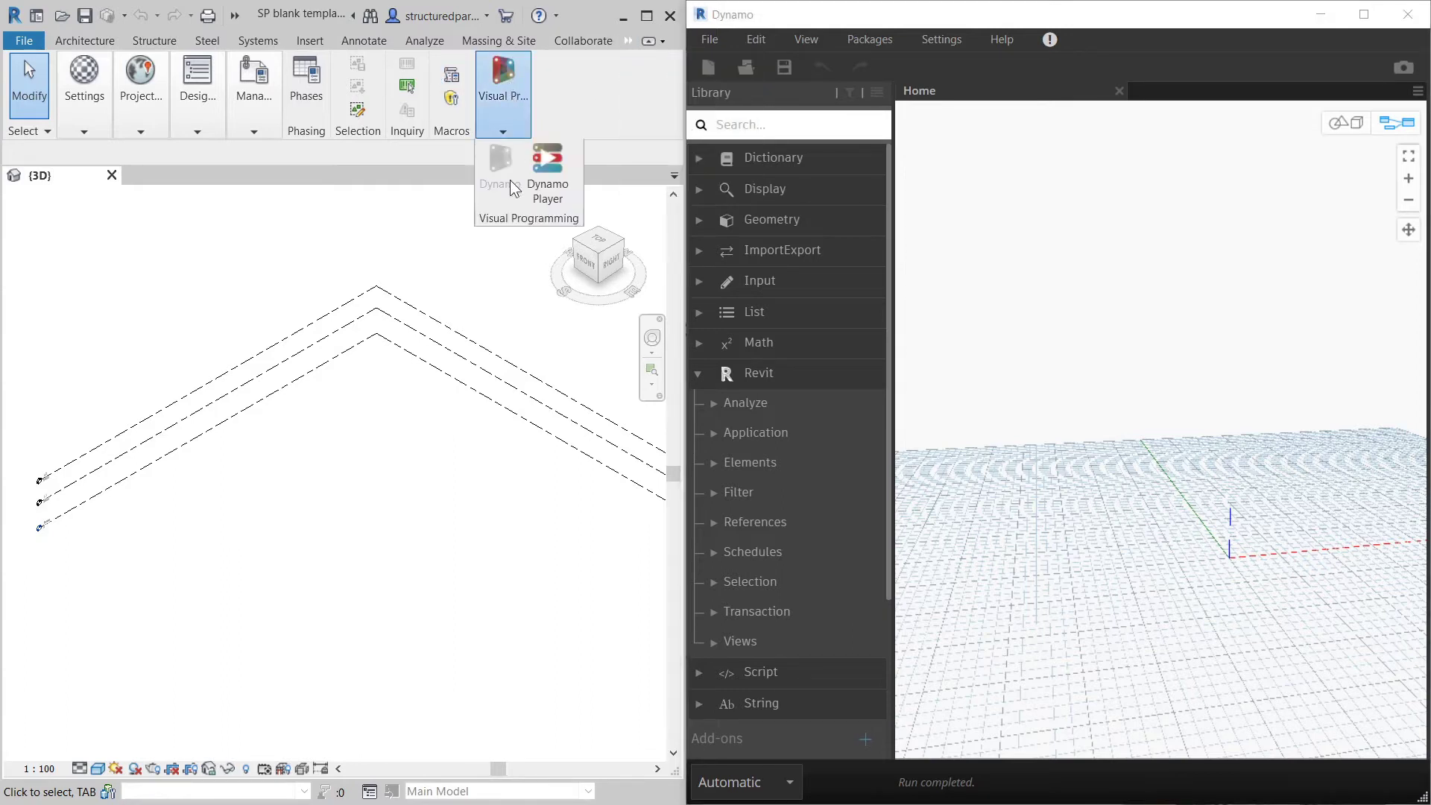
pyautogui.click(985, 259)
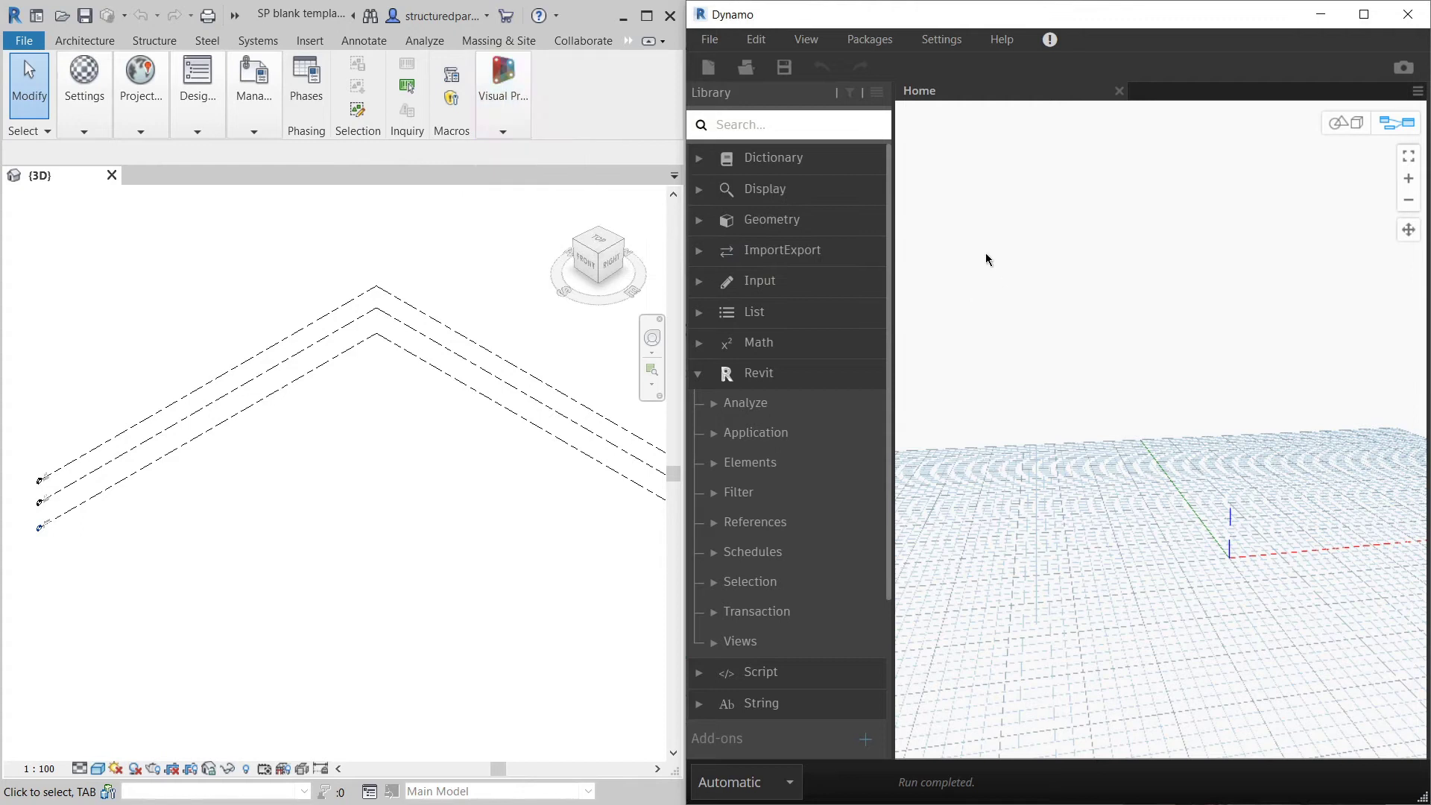
# Step: Add a Levels node to the empty graph and set it to the Base level
pyautogui.doubleClick(995, 285)
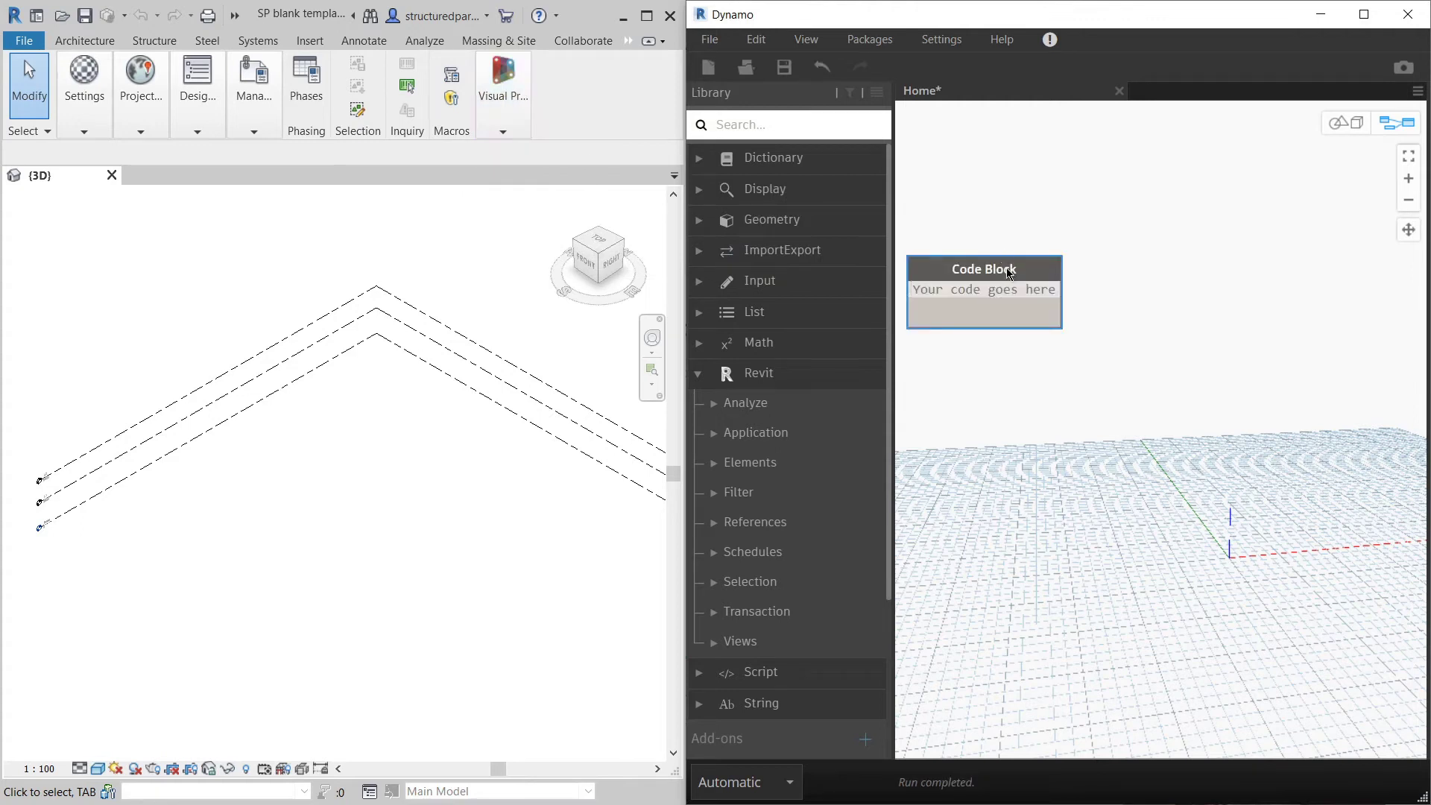
pyautogui.press('Escape')
pyautogui.rightClick(1003, 278)
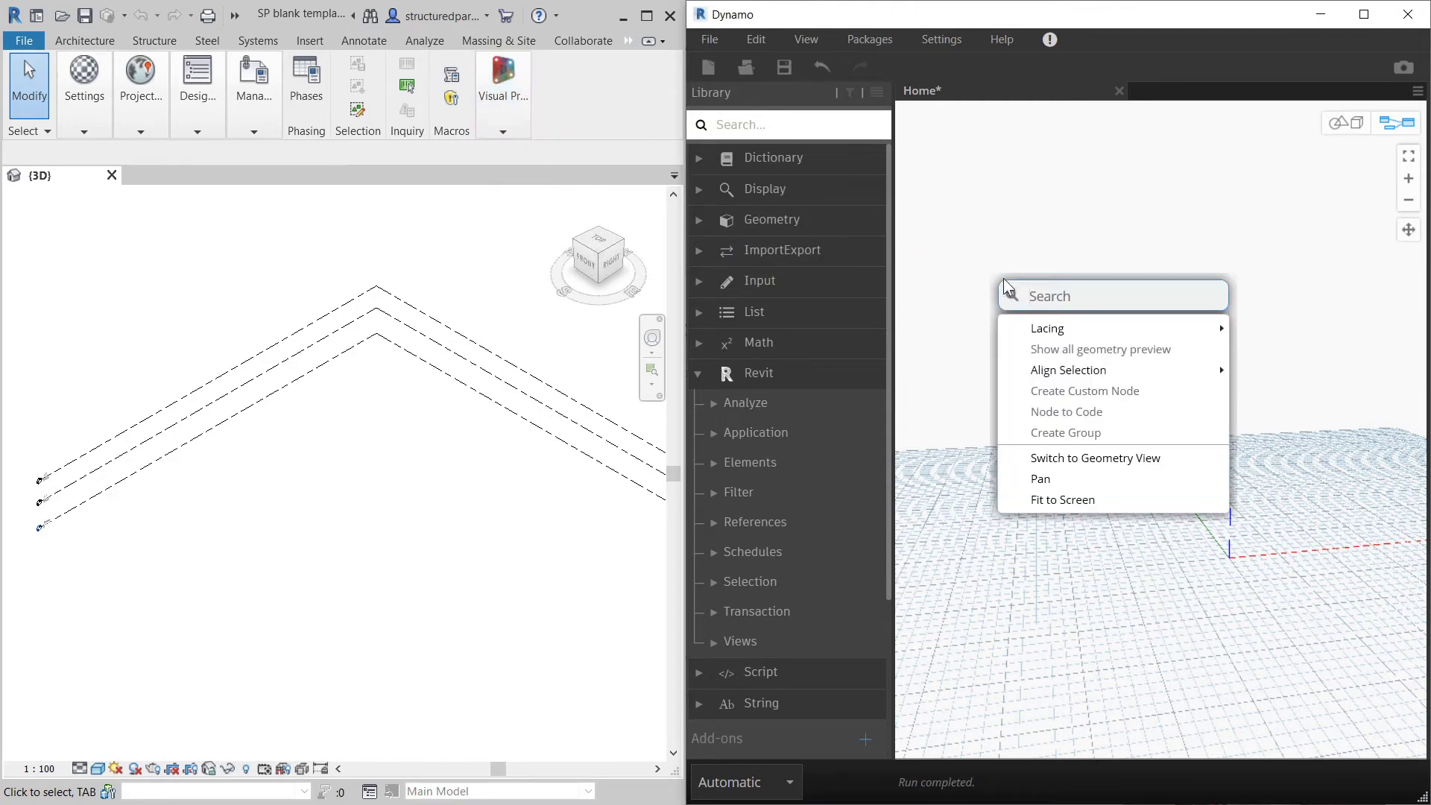
pyautogui.write('level')
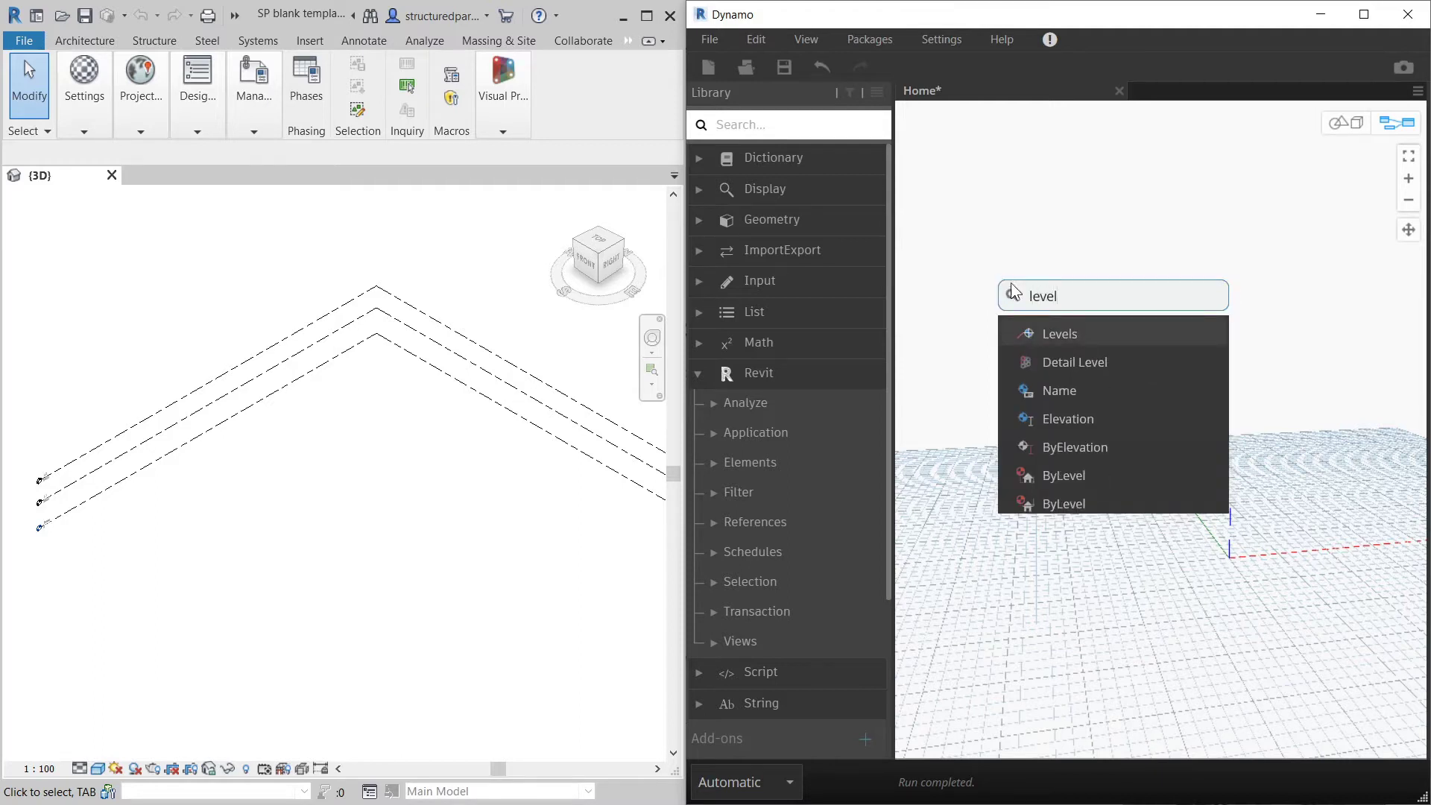
pyautogui.click(1047, 333)
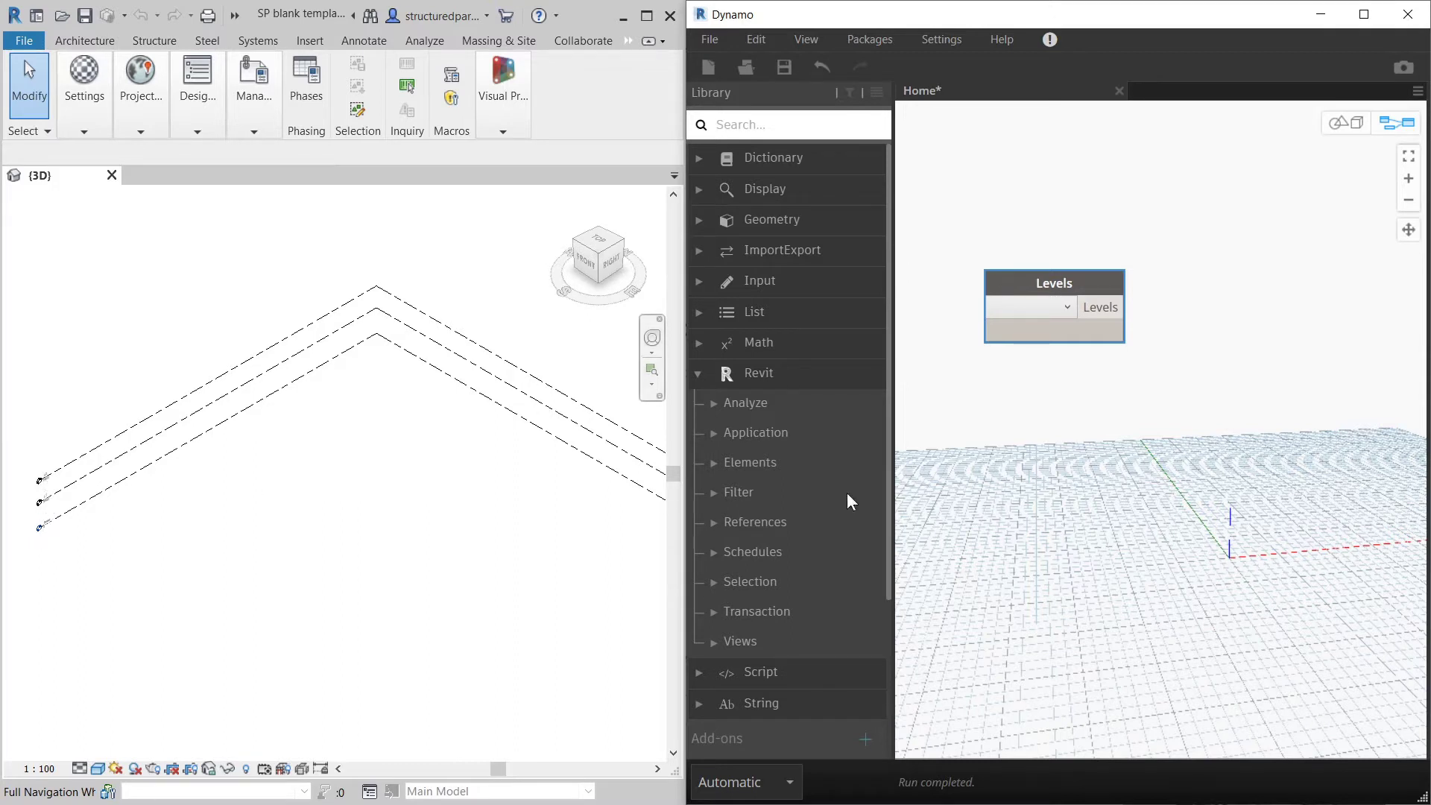
pyautogui.moveTo(1073, 284); pyautogui.dragTo(1052, 313)
pyautogui.click(1047, 336)
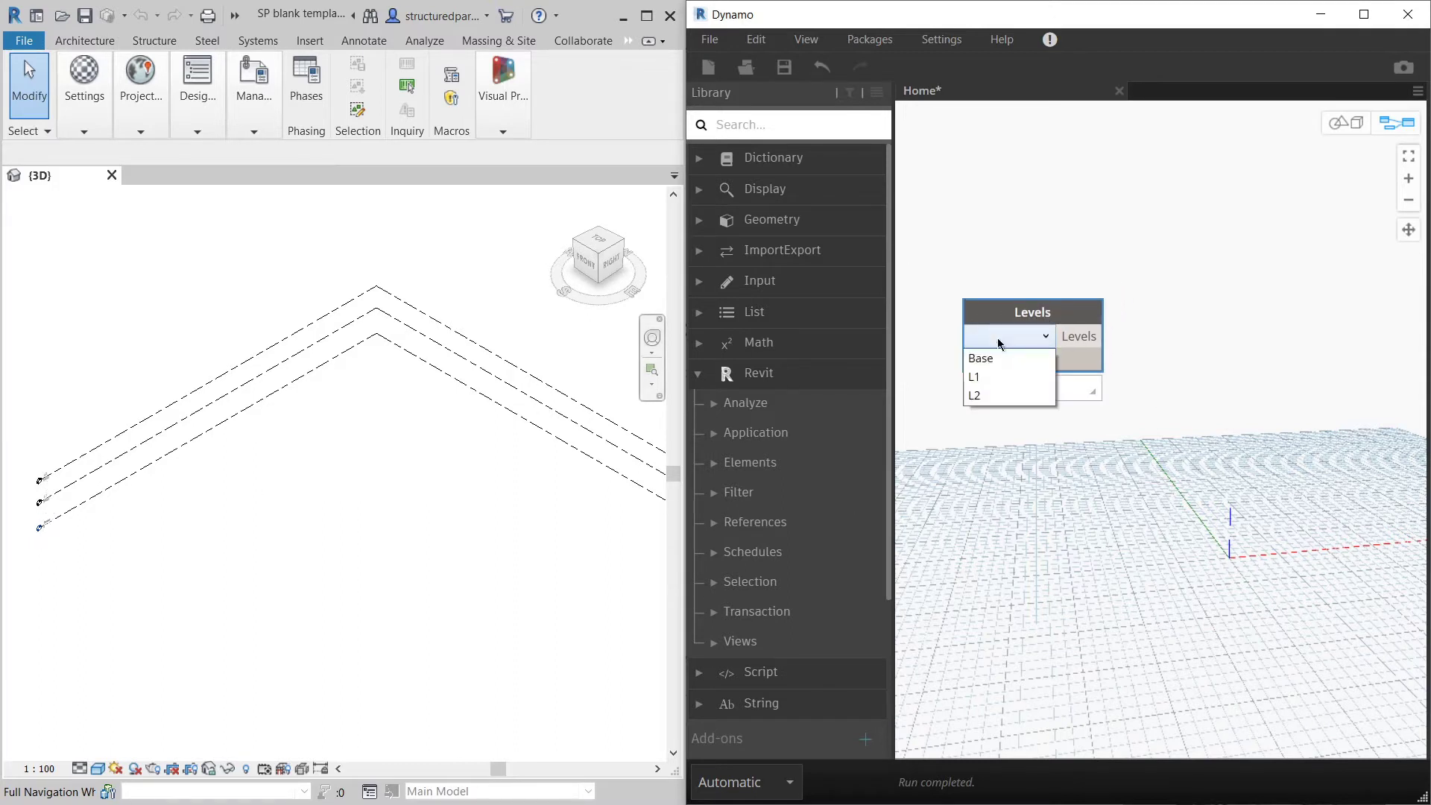
pyautogui.click(1032, 293)
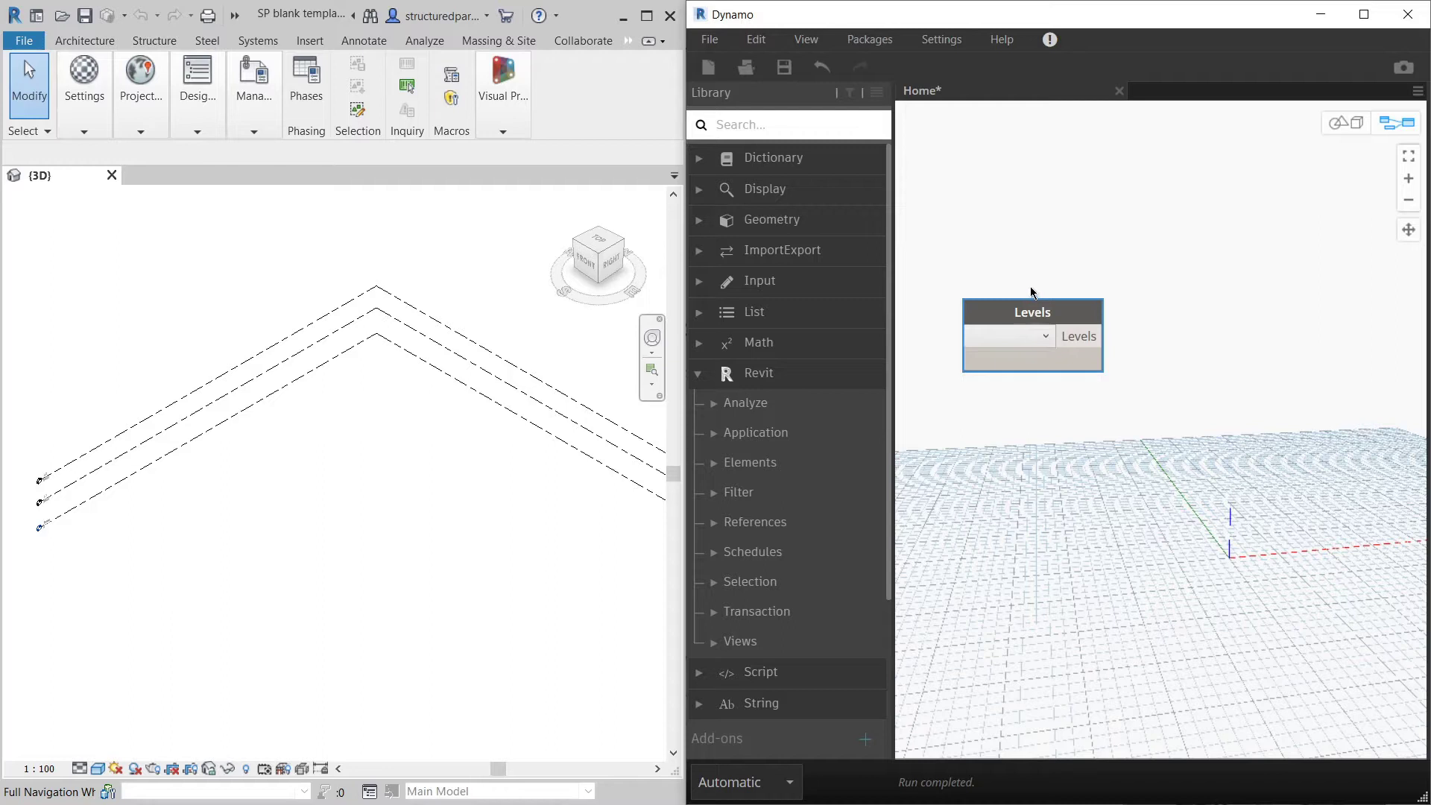
pyautogui.click(1044, 337)
pyautogui.click(1006, 370)
pyautogui.moveTo(1021, 319); pyautogui.dragTo(1020, 256)
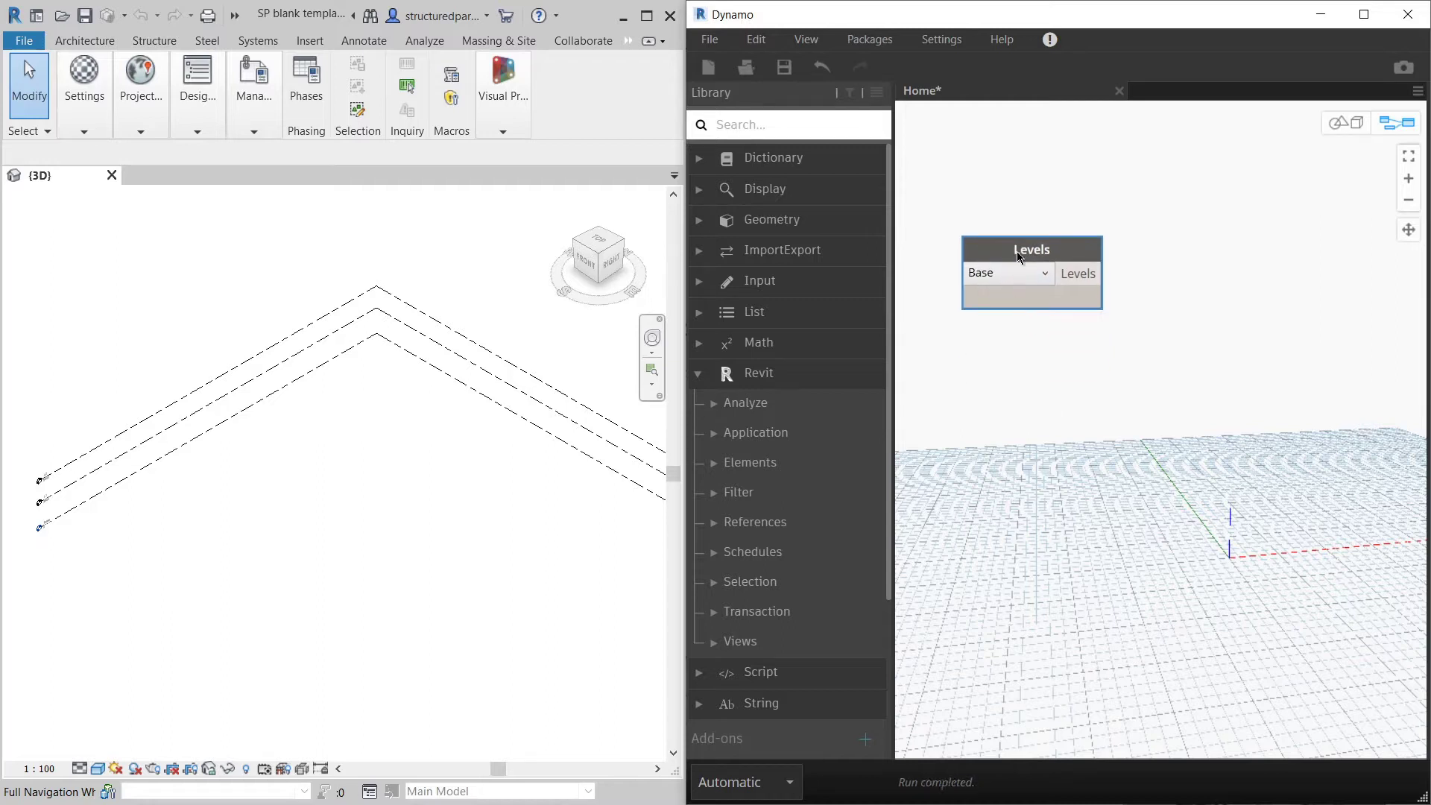
# Step: Duplicate the Levels node, place the copy below the original and set it to L1
pyautogui.click(1137, 363)
pyautogui.click(1047, 257)
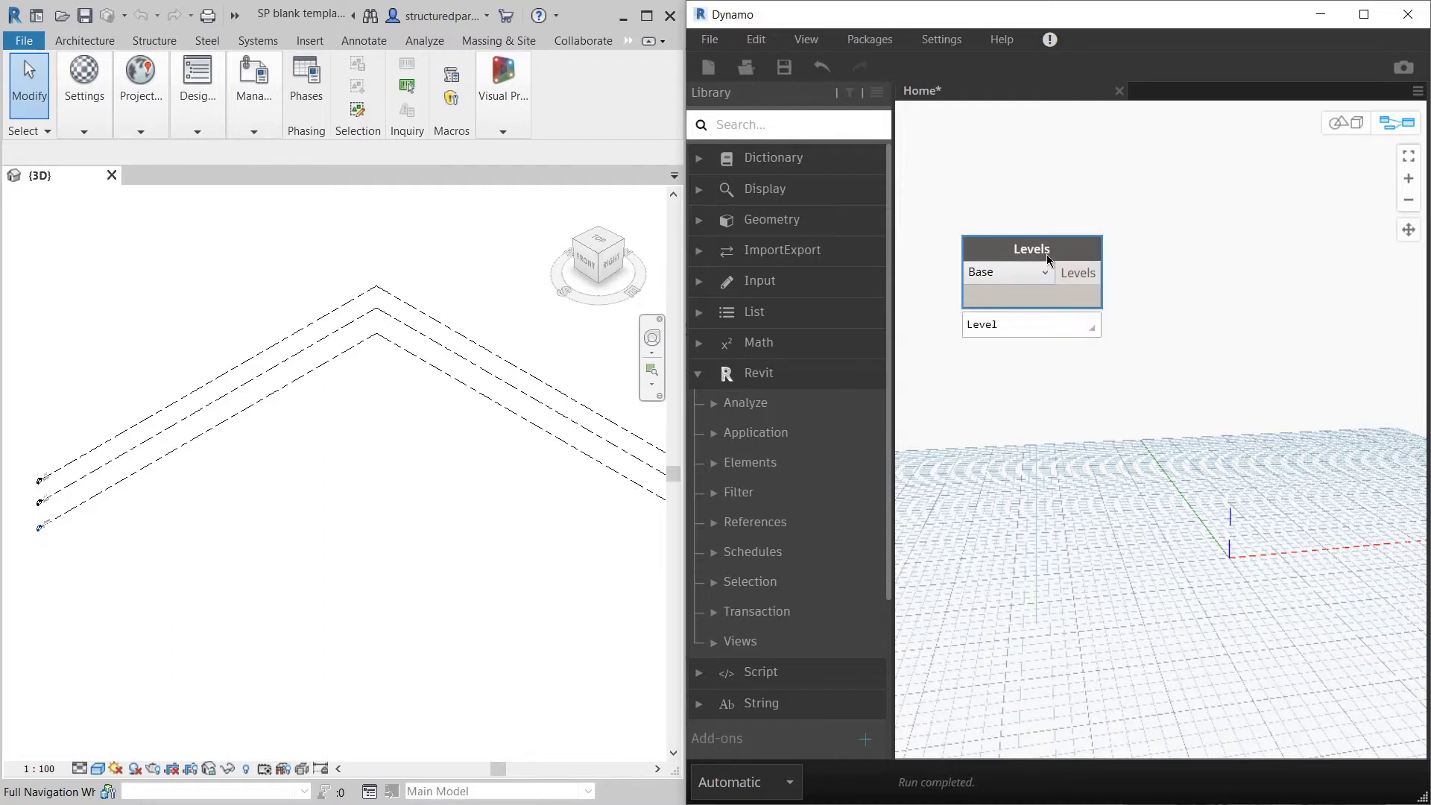
pyautogui.hotkey('ctrl', 'c')
pyautogui.hotkey('ctrl', 'v')
pyautogui.moveTo(1185, 264); pyautogui.dragTo(1029, 352)
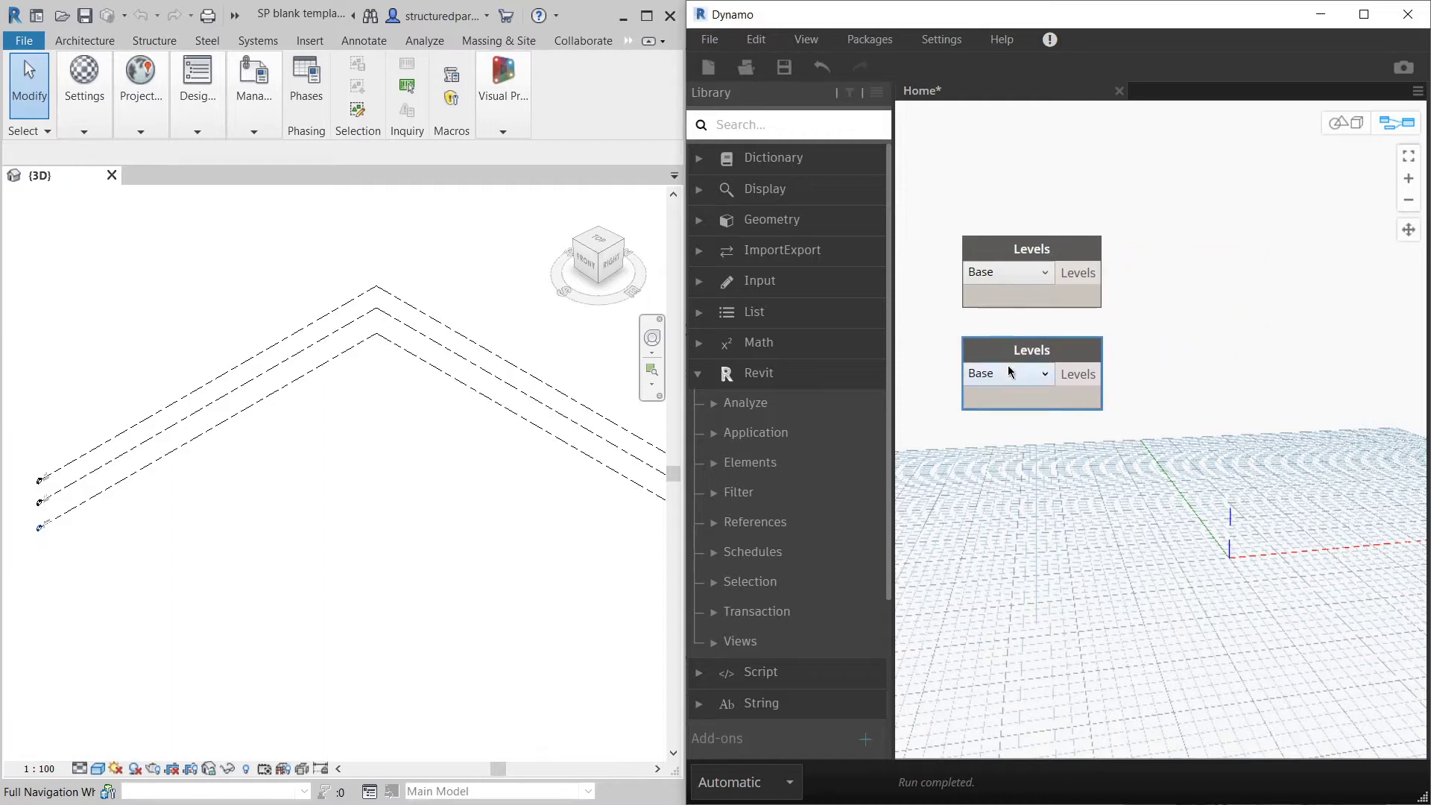
pyautogui.click(1028, 372)
pyautogui.click(973, 415)
pyautogui.click(1067, 254)
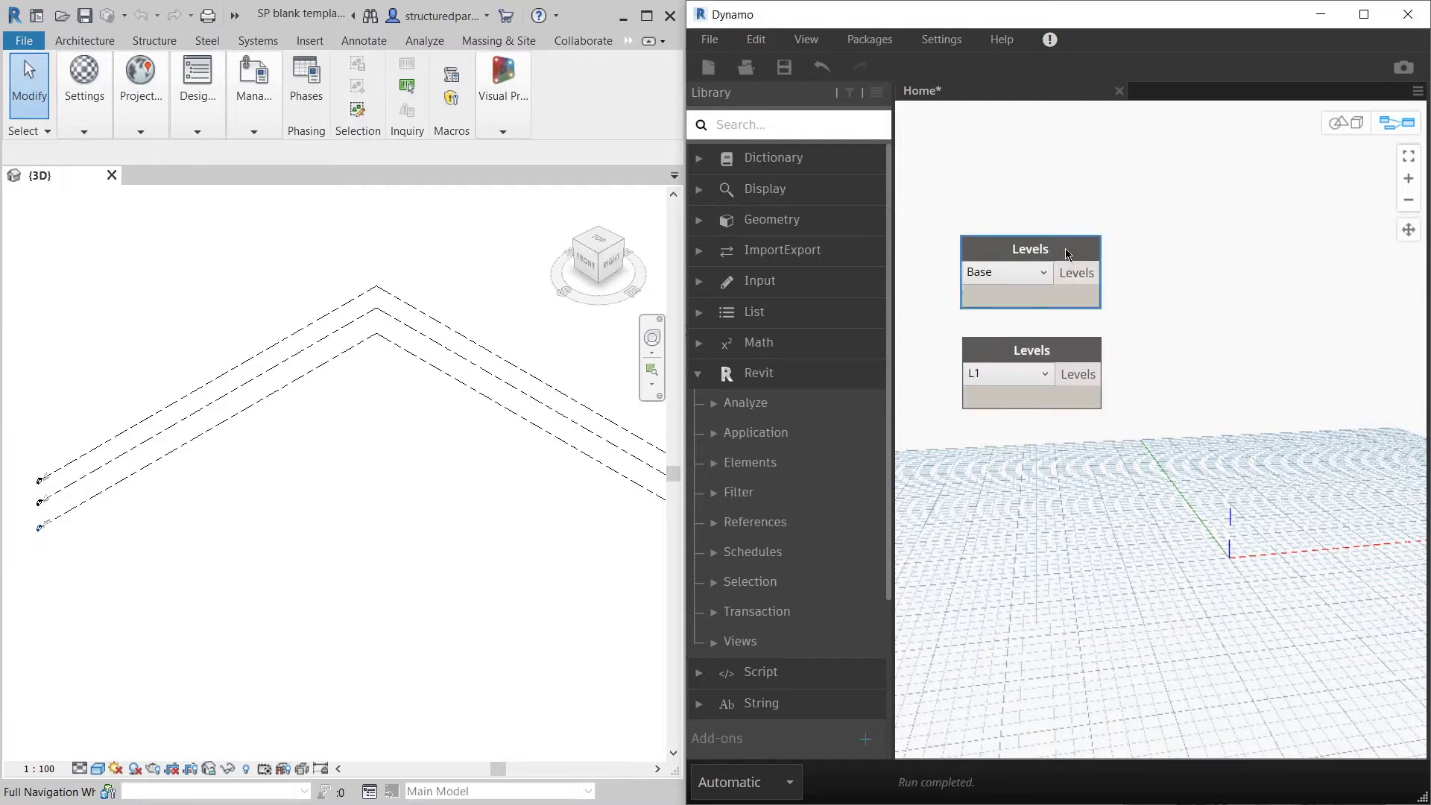
pyautogui.click(1033, 352)
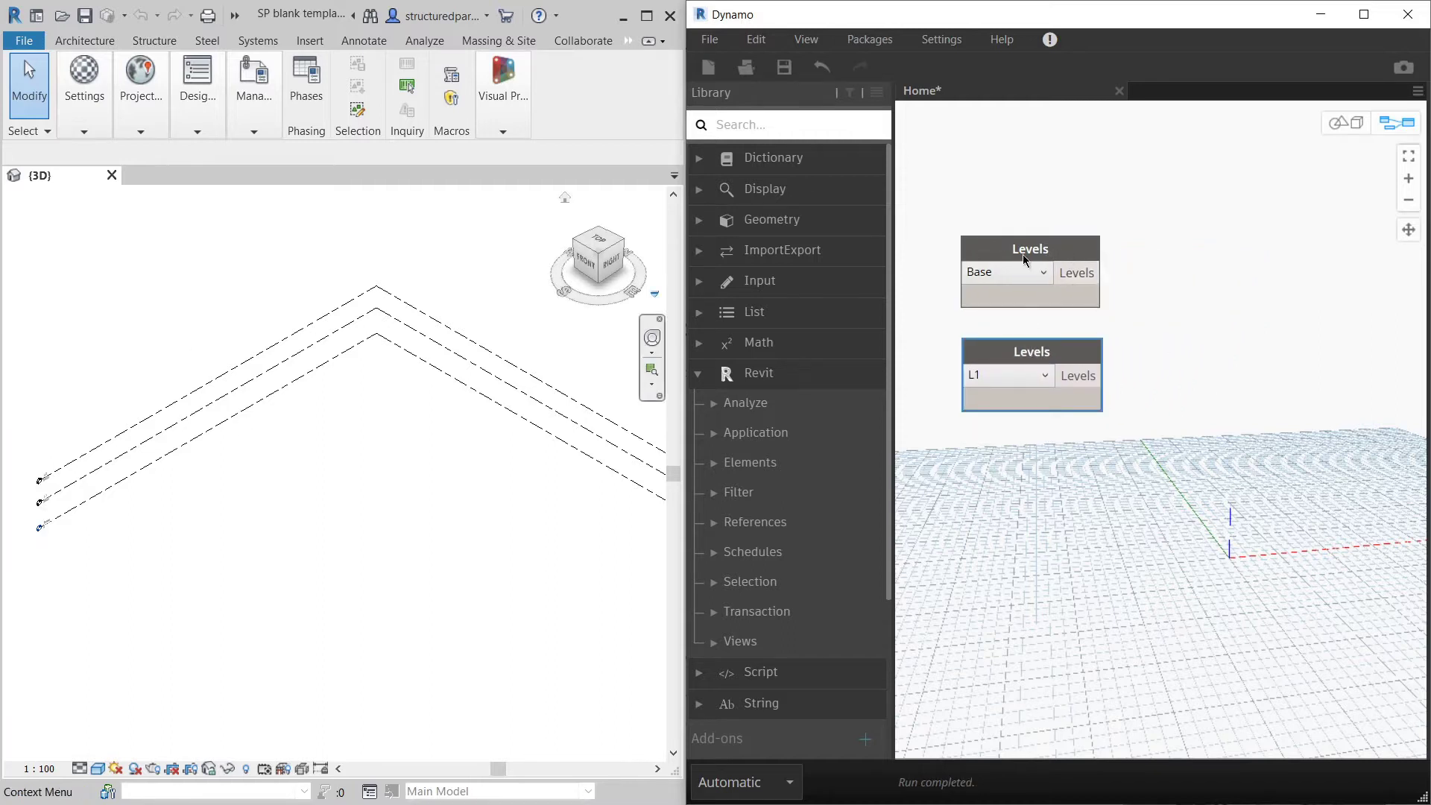
# Step: Add a Level.Elevation node beside the Base Levels node and connect the Base level to its level input
pyautogui.rightClick(1209, 288)
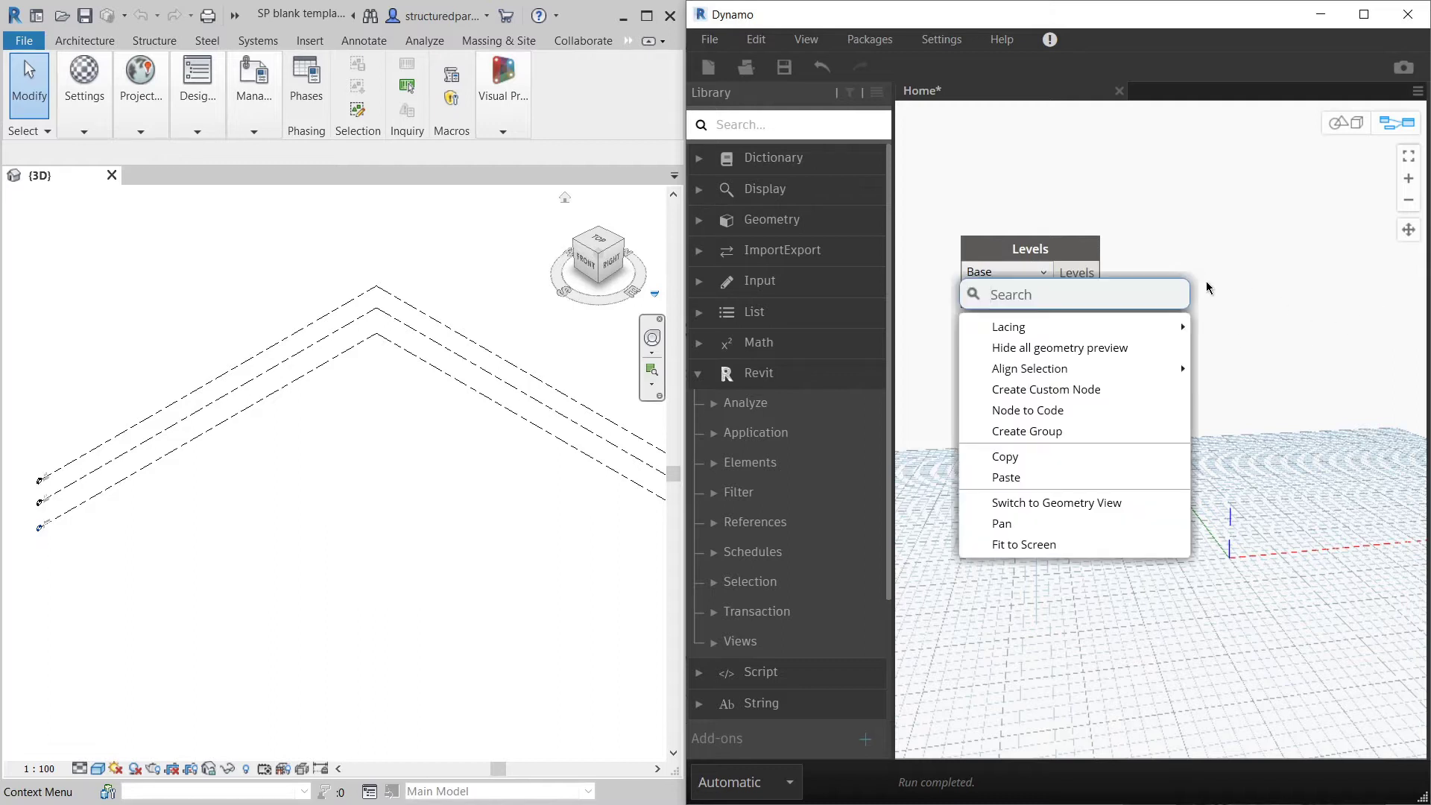
pyautogui.write('level')
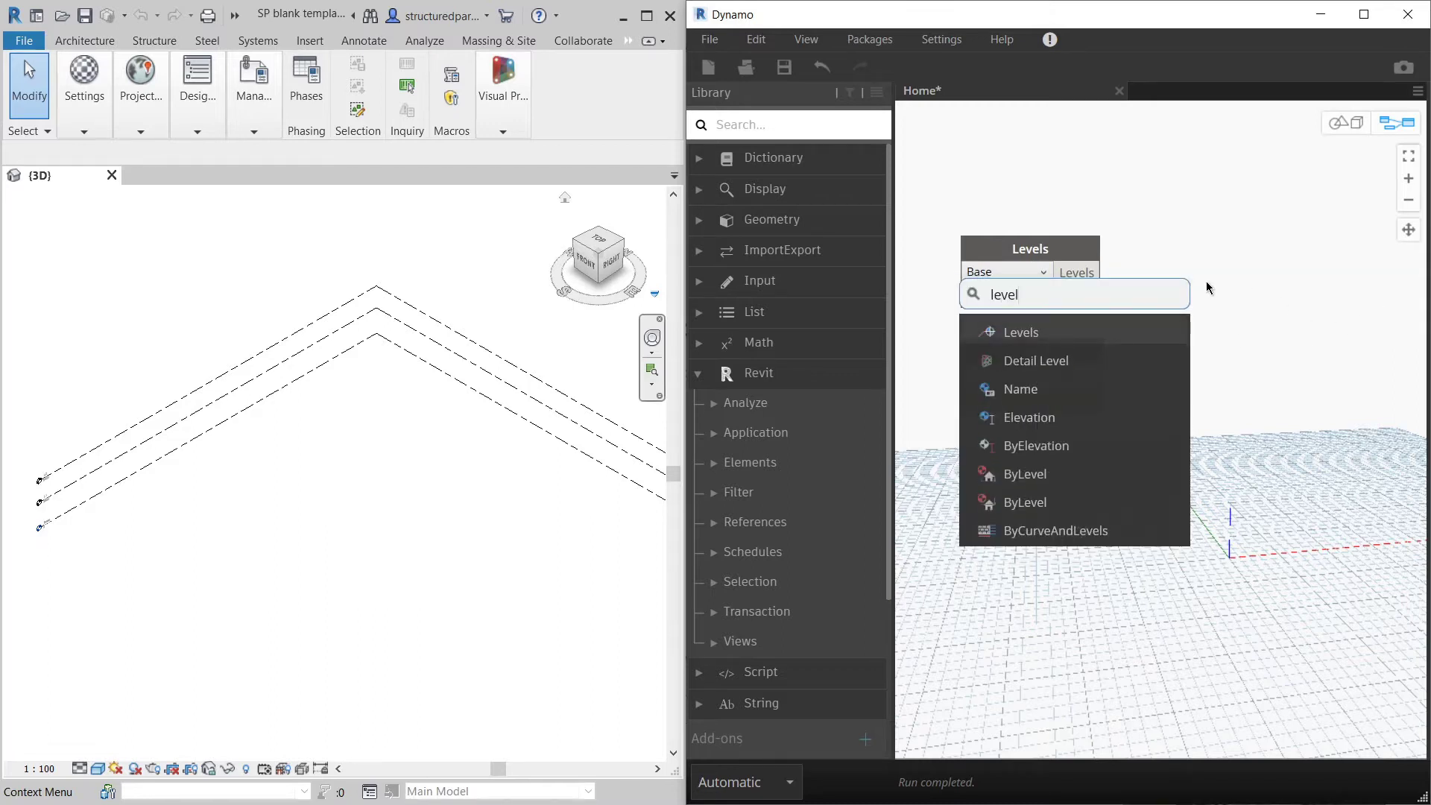
pyautogui.click(1066, 416)
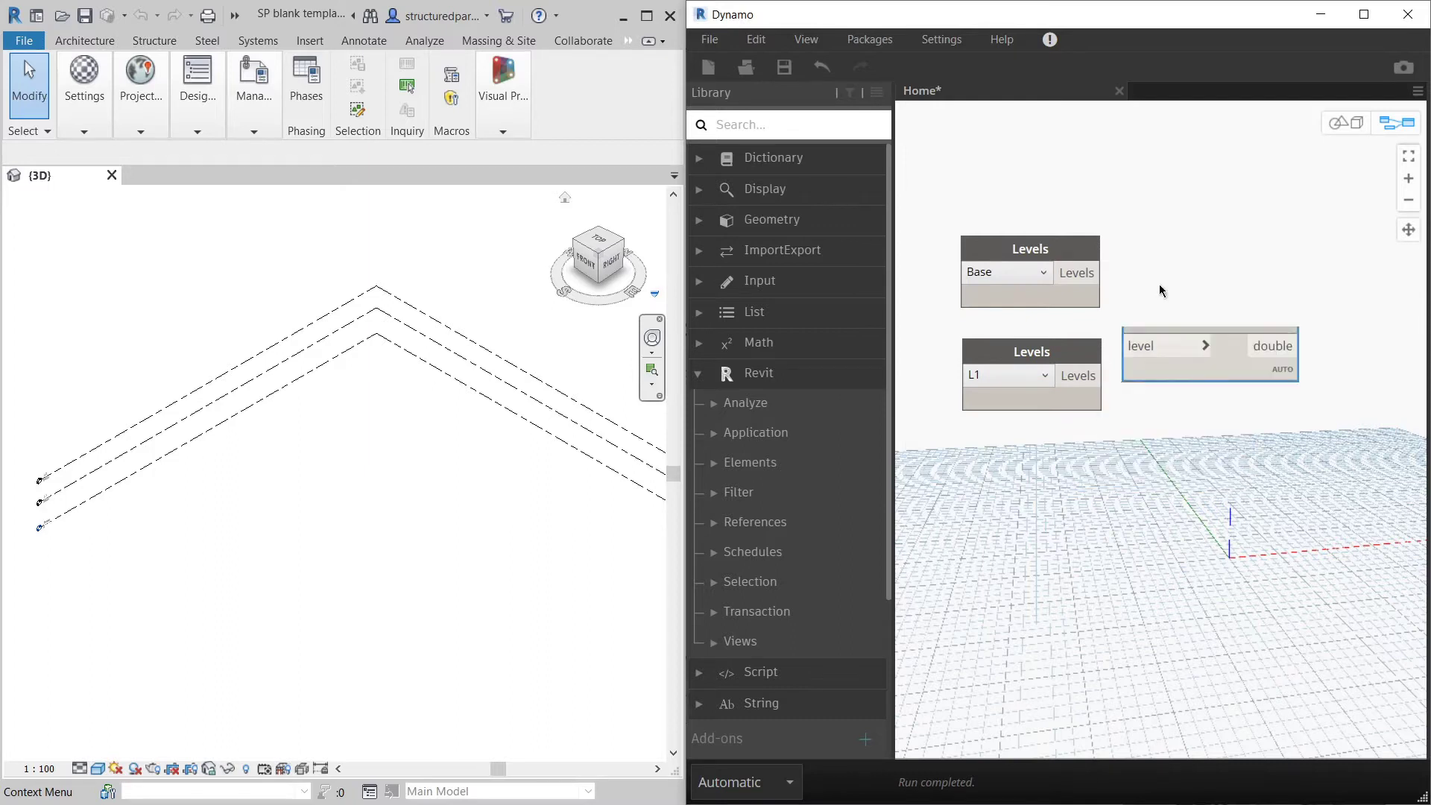
pyautogui.moveTo(1160, 286); pyautogui.dragTo(1193, 261)
pyautogui.click(1096, 275)
pyautogui.click(1157, 270)
# Step: Duplicate the Level.Elevation node, place the copy below the original and connect the L1 level to its input
pyautogui.hotkey('ctrl', 'c')
pyautogui.hotkey('ctrl', 'v')
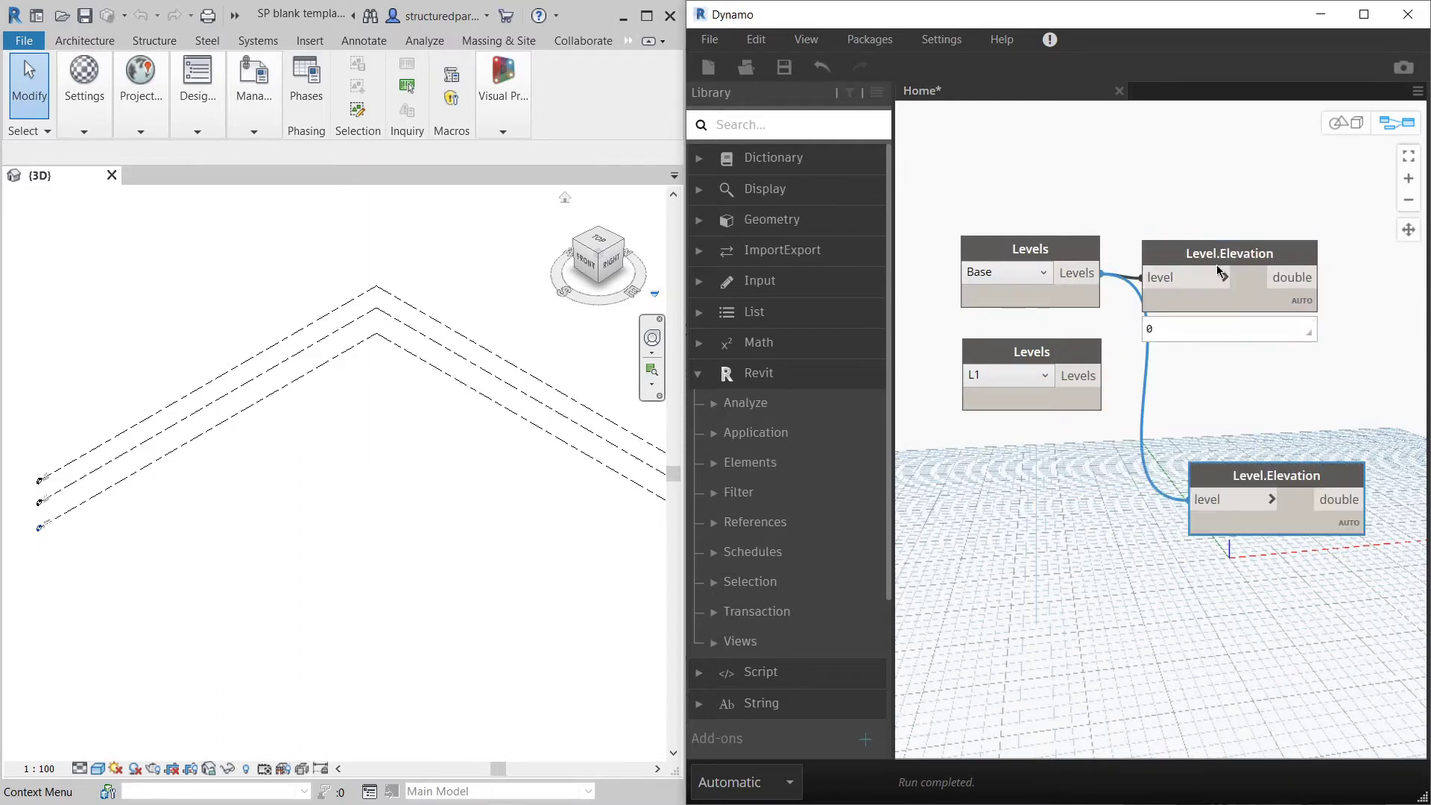
pyautogui.moveTo(1267, 474); pyautogui.dragTo(1199, 348)
pyautogui.click(1103, 375)
pyautogui.click(1140, 396)
pyautogui.click(1150, 106)
# Step: Check the elevation output of both Level.Elevation nodes and review the node layout
pyautogui.moveTo(1301, 283)
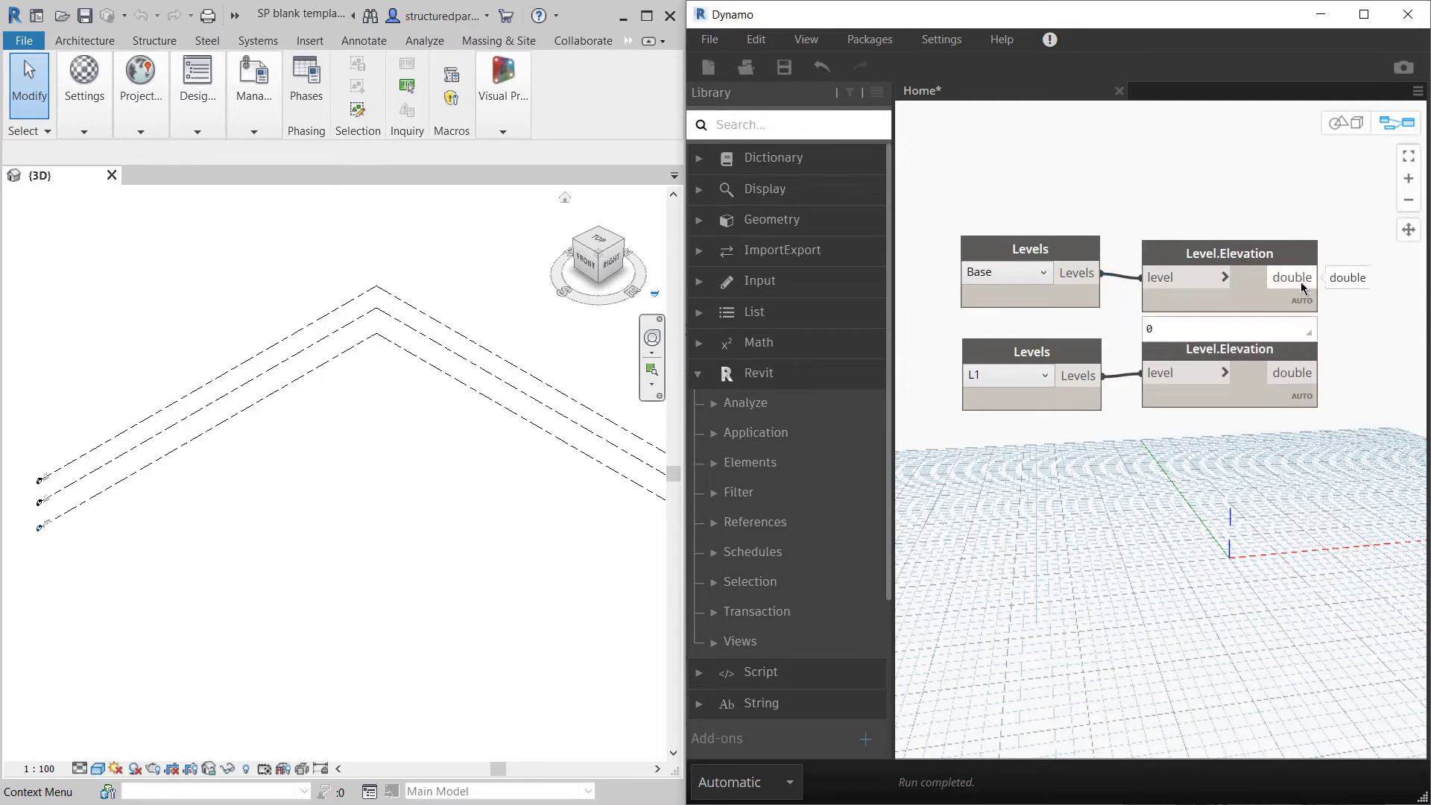
pyautogui.moveTo(1300, 376)
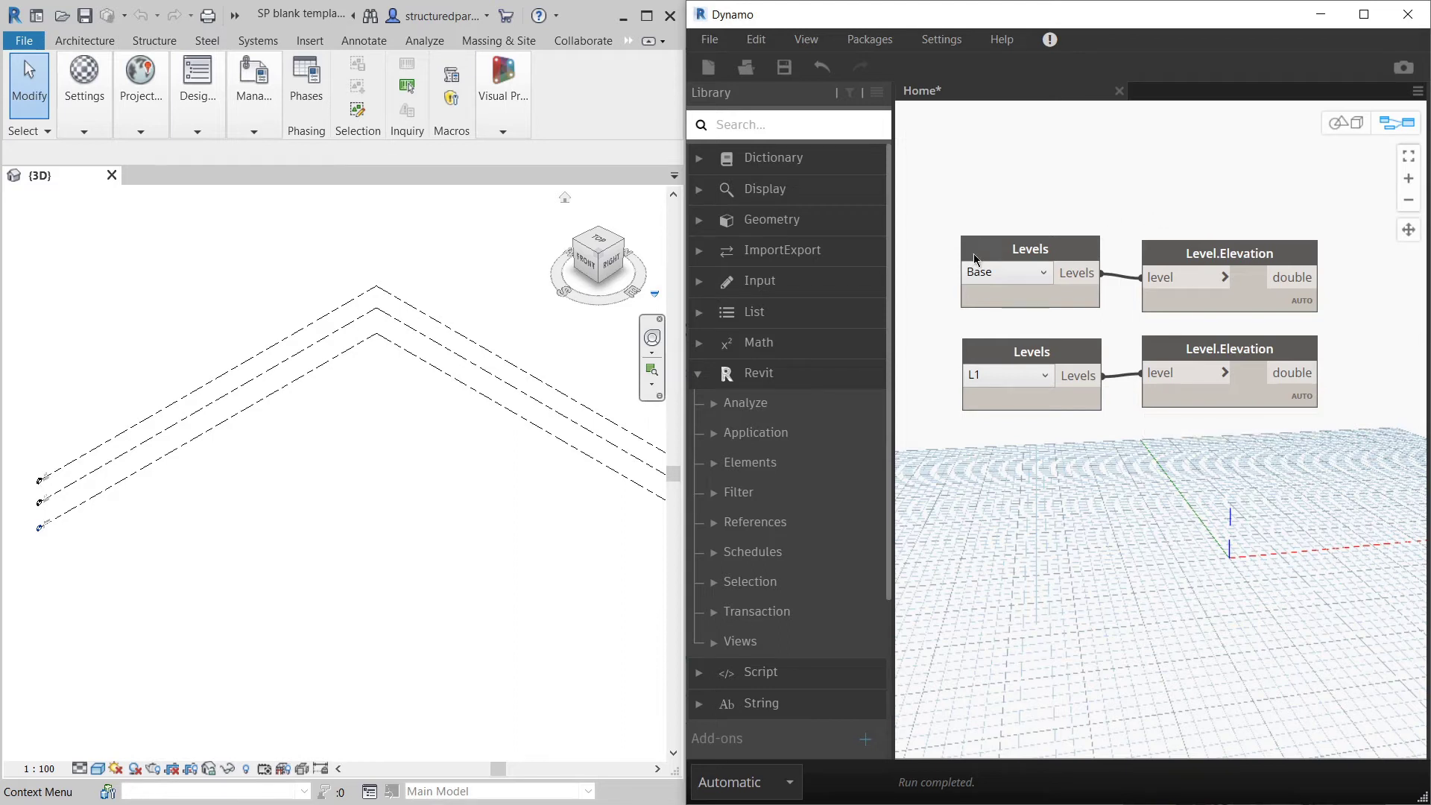
pyautogui.scroll(-1, 973, 255)
pyautogui.scroll(1, 1319, 294)
pyautogui.scroll(-1, 1061, 328)
pyautogui.scroll(1, 1216, 328)
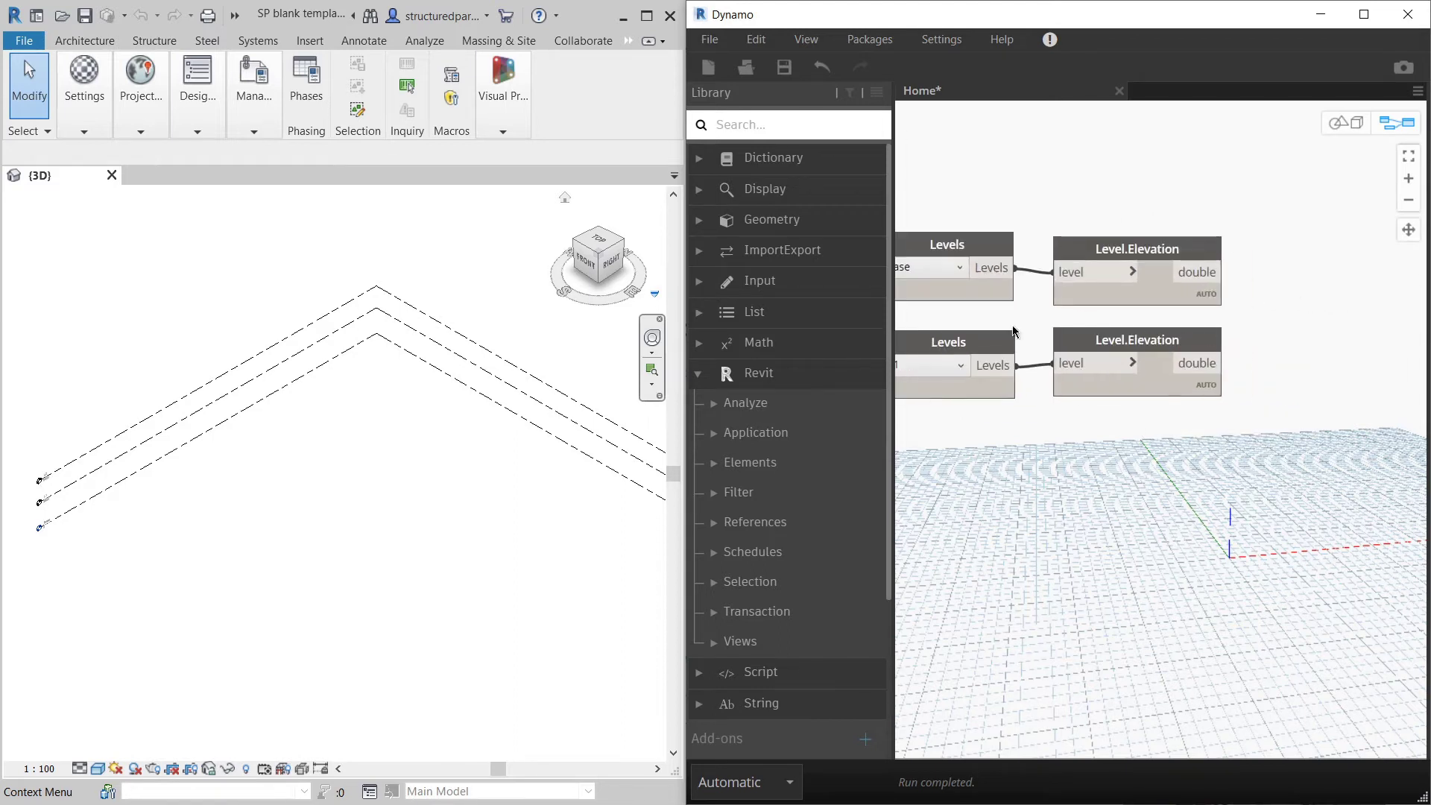
pyautogui.scroll(-2, 1015, 329)
pyautogui.scroll(1, 1248, 328)
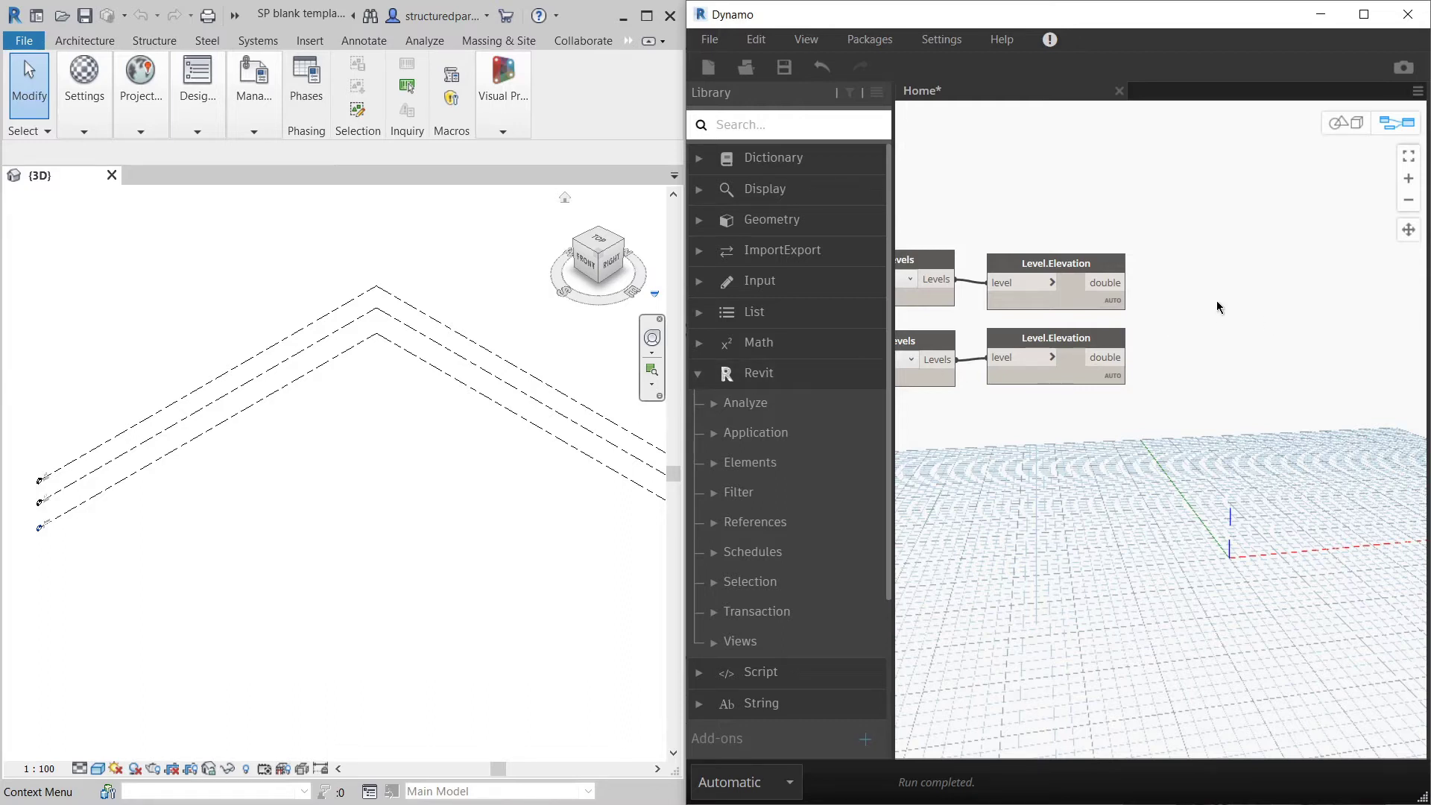
# Step: Add a Code Block containing (x-y)/2; and place it beside the two Level.Elevation nodes
pyautogui.doubleClick(1233, 330)
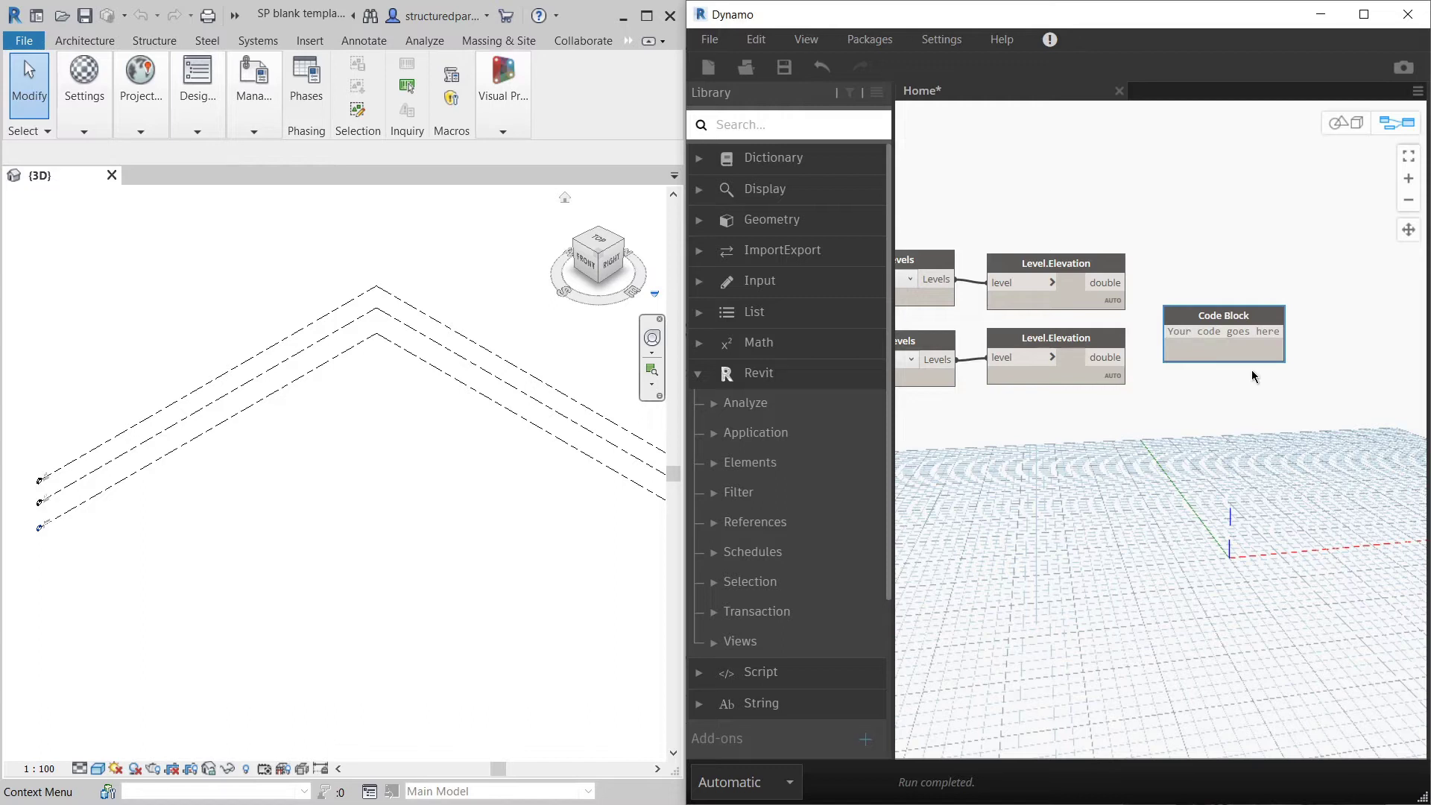
pyautogui.write('(')
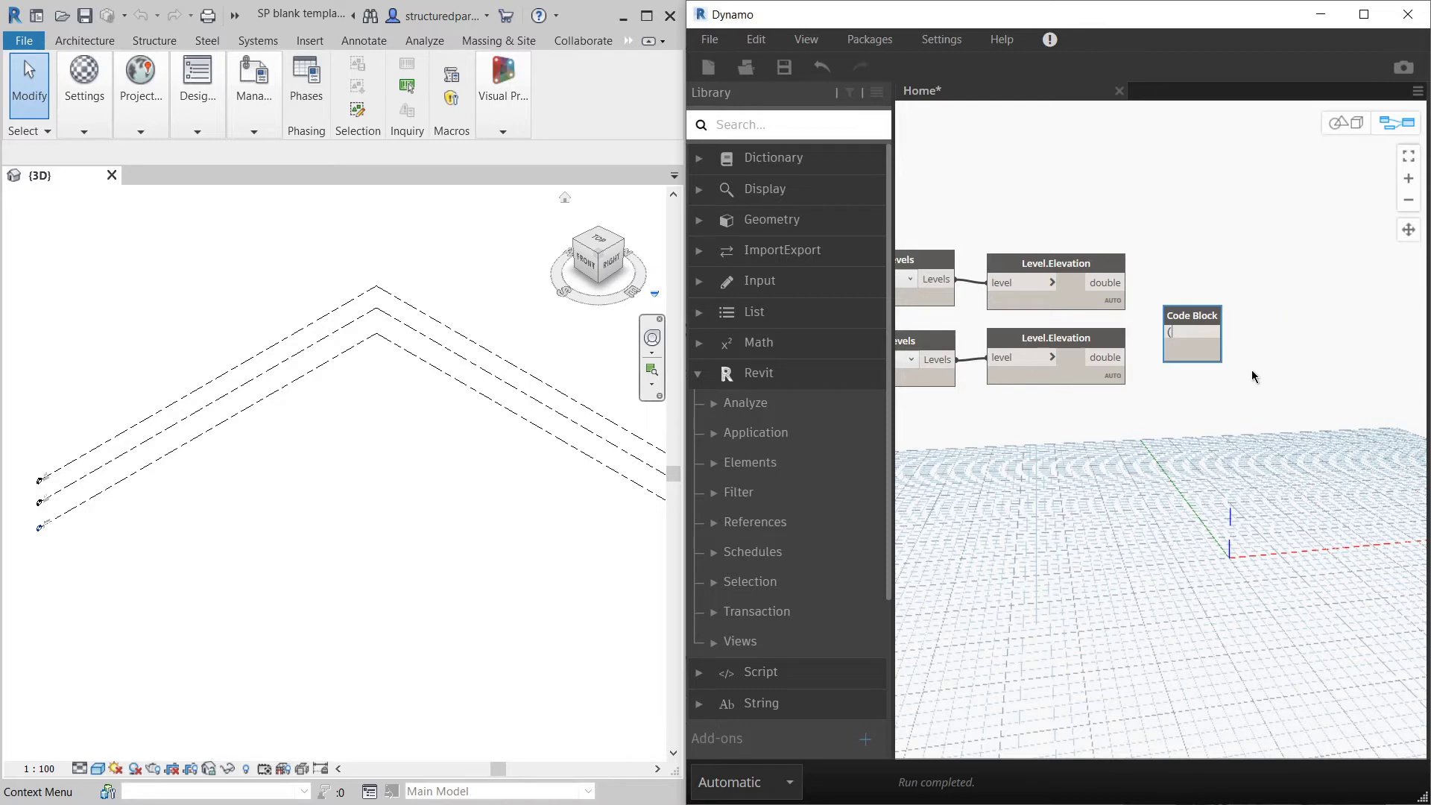
pyautogui.write('x')
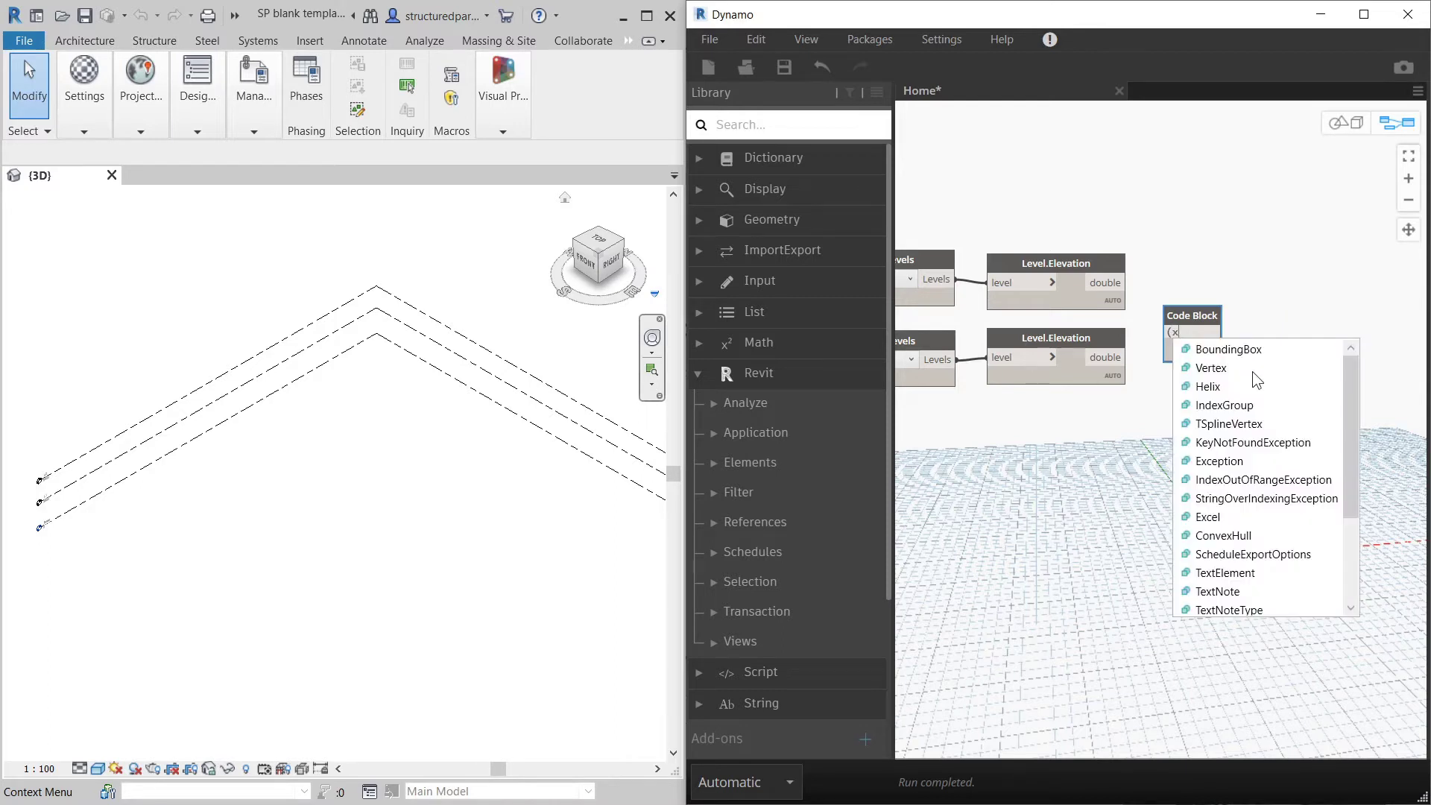
pyautogui.write('-y)/2')
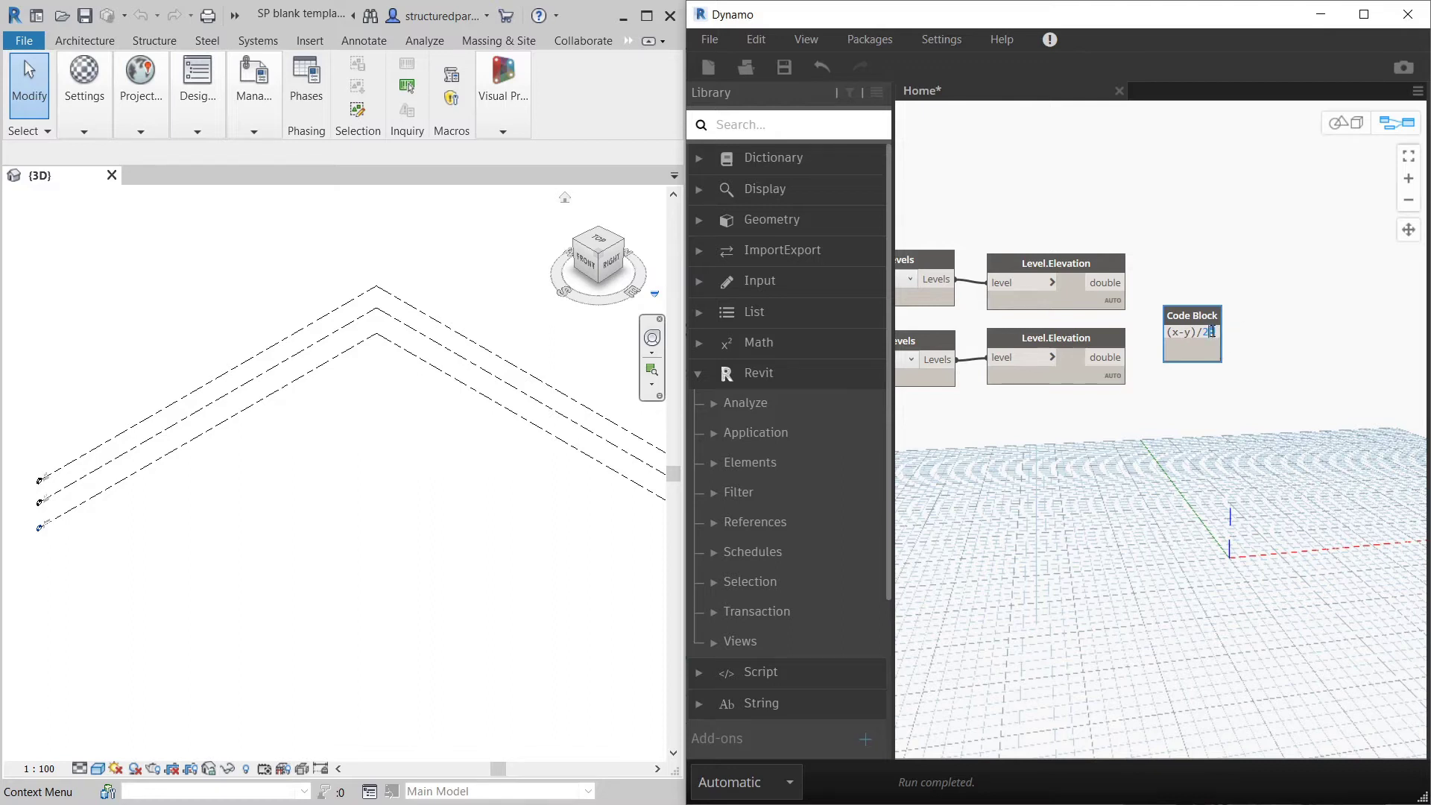
pyautogui.click(1245, 238)
pyautogui.moveTo(1195, 316); pyautogui.dragTo(1231, 310)
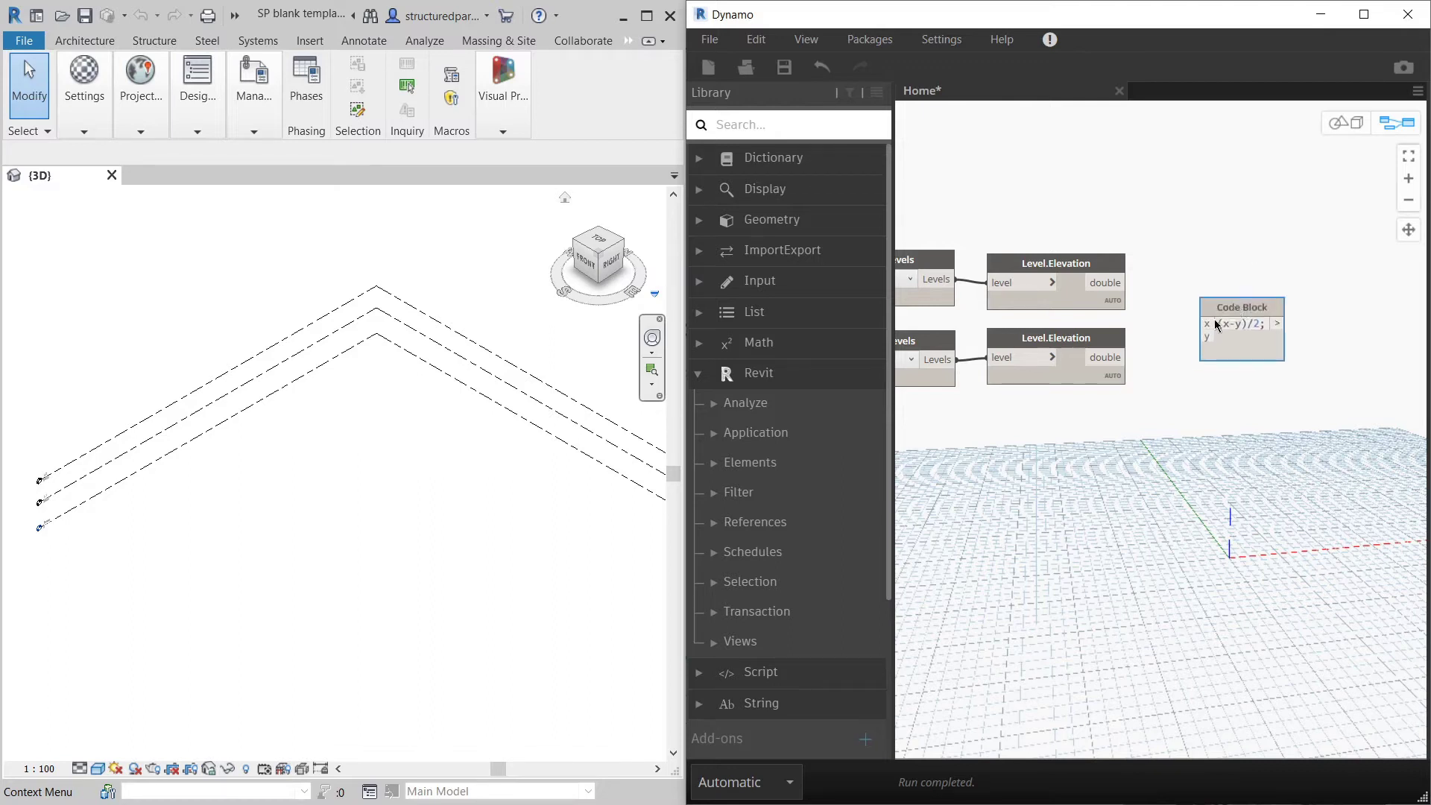
# Step: Connect the Base elevation to the Code Block's x input and the L1 elevation to y, and align the block between them
pyautogui.click(1125, 283)
pyautogui.click(1207, 323)
pyautogui.click(1125, 357)
pyautogui.click(1205, 337)
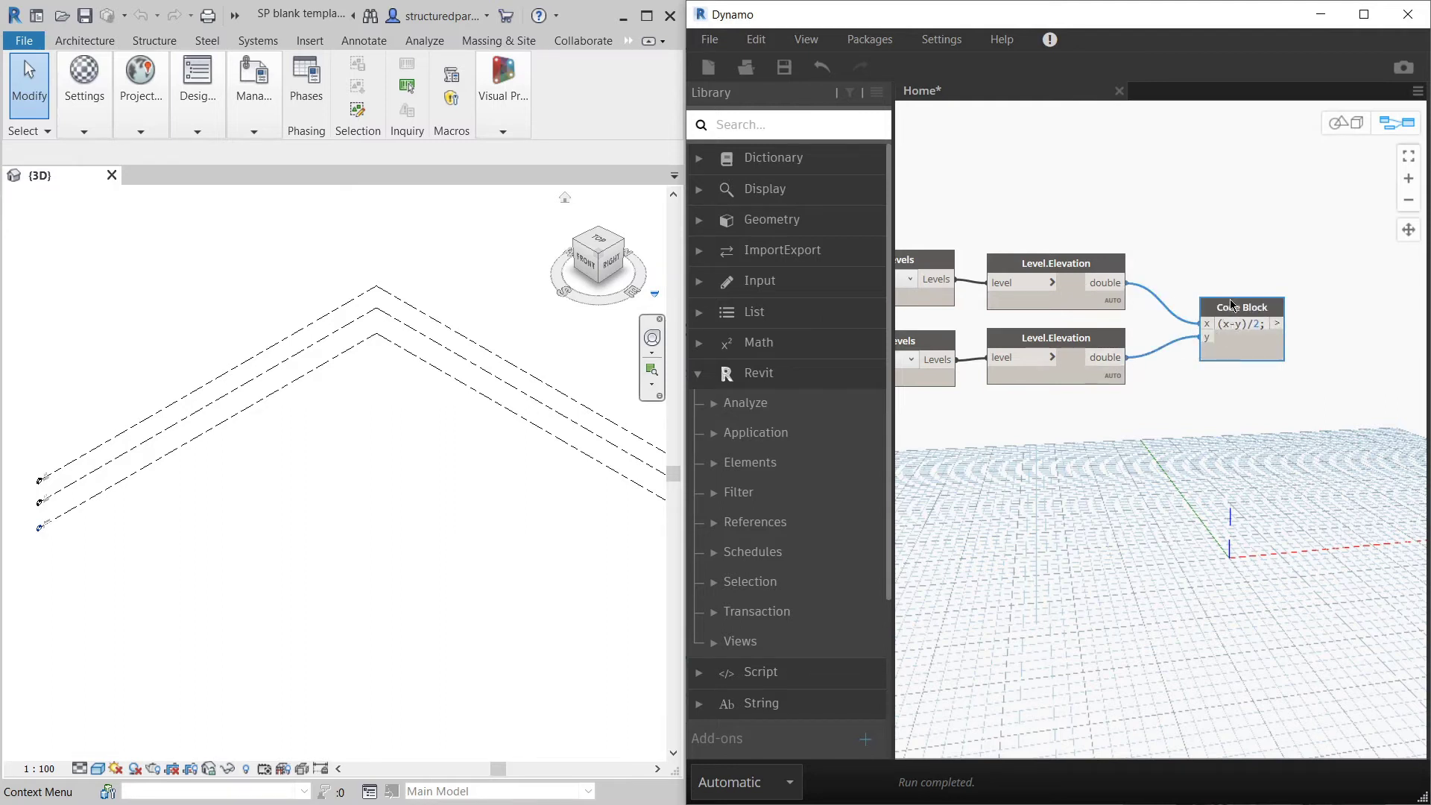
pyautogui.moveTo(1231, 305); pyautogui.dragTo(1217, 304)
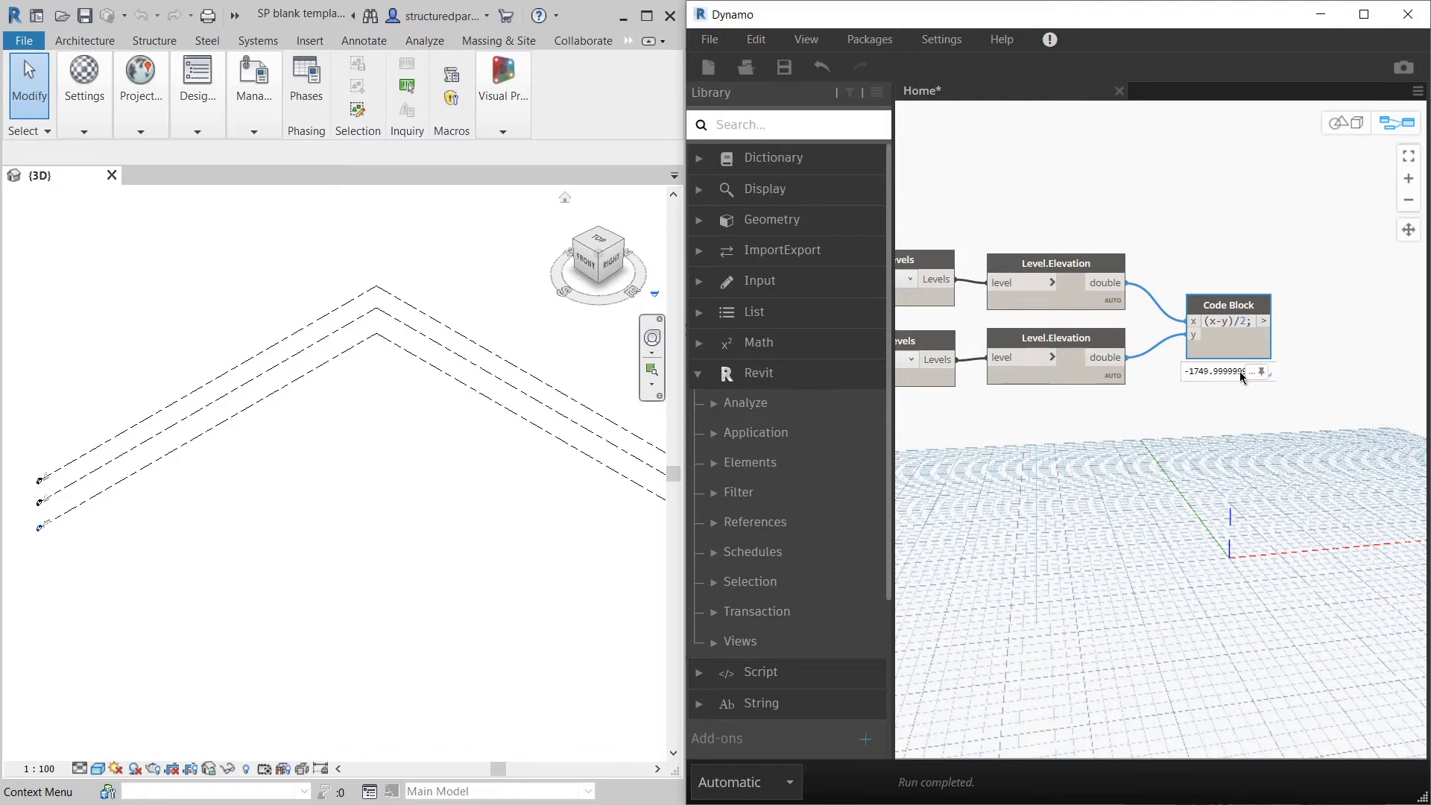
pyautogui.click(1321, 322)
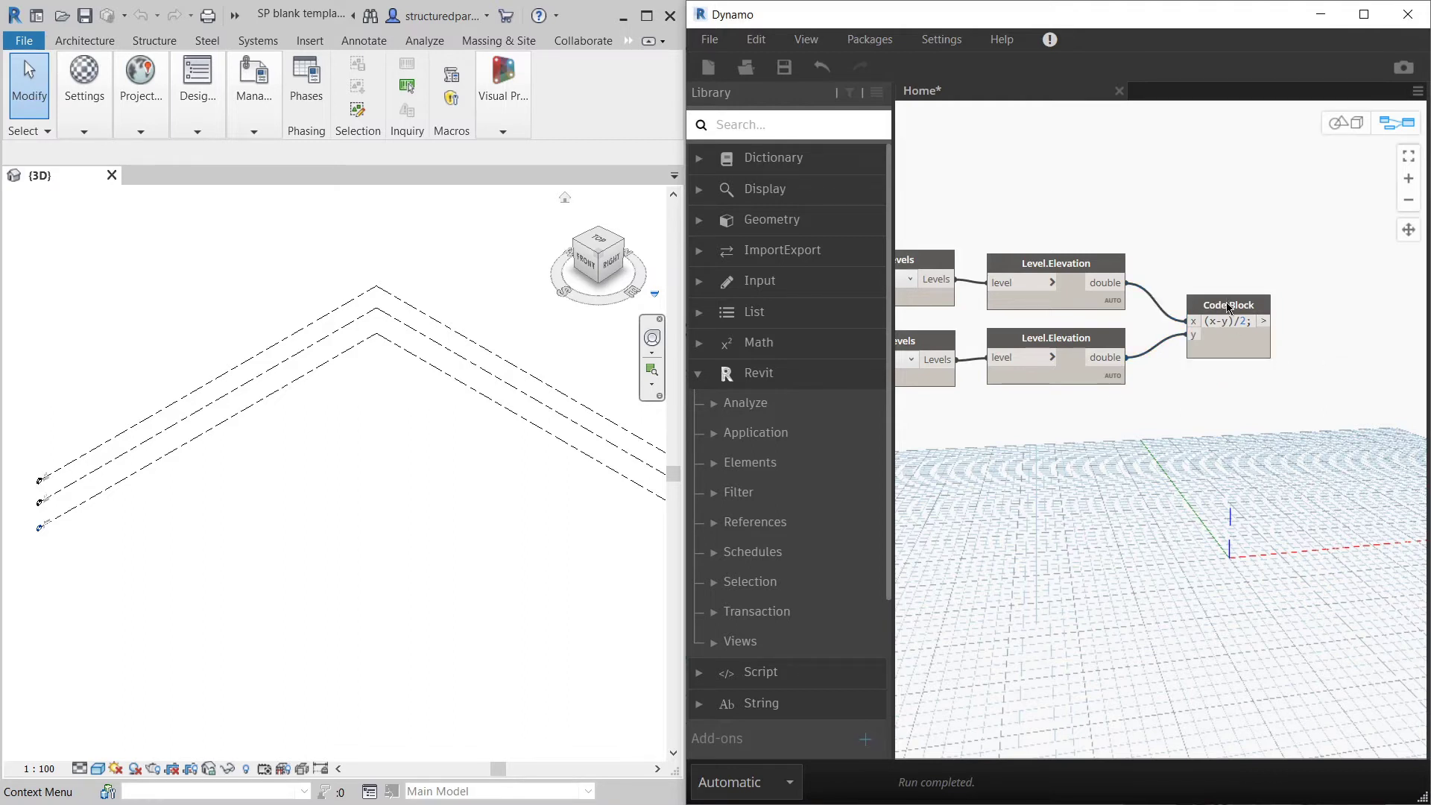
pyautogui.moveTo(1228, 307); pyautogui.dragTo(1225, 291)
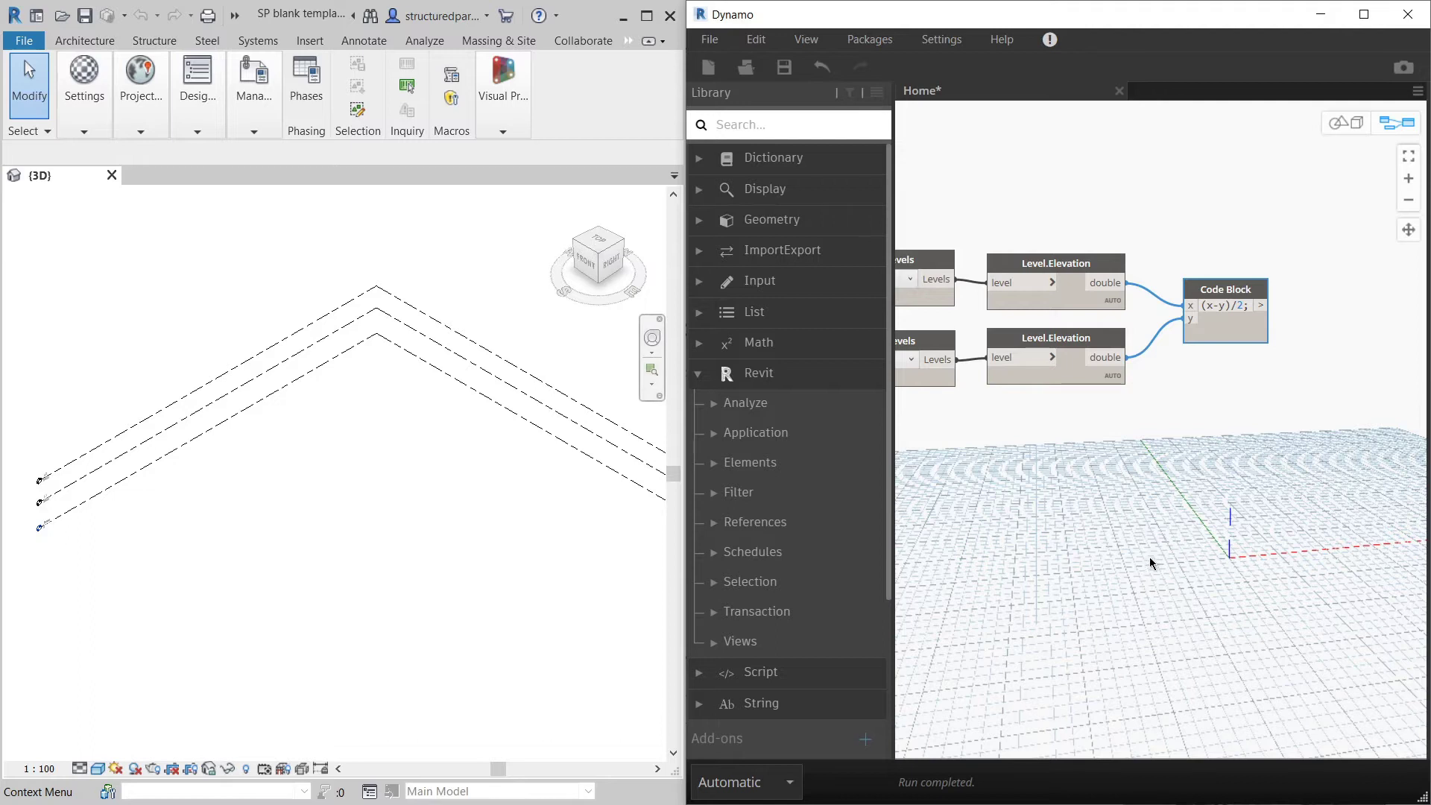
# Step: Add a Point.ByCoordinates node and place it beyond the Code Block, leaving a gap between them
pyautogui.click(1183, 504)
pyautogui.scroll(-3, 1081, 465)
pyautogui.scroll(3, 1249, 399)
pyautogui.rightClick(1292, 339)
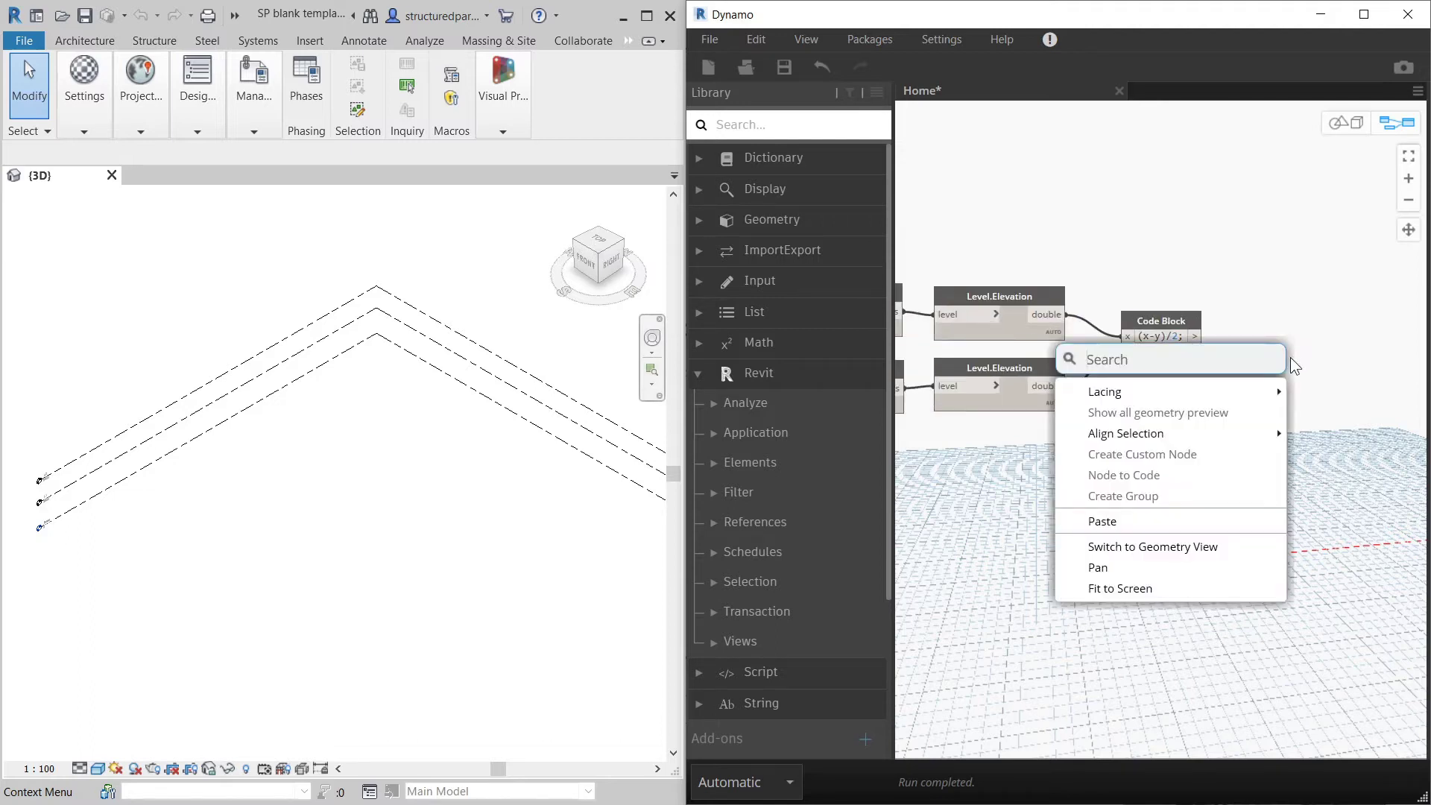
pyautogui.write('poin')
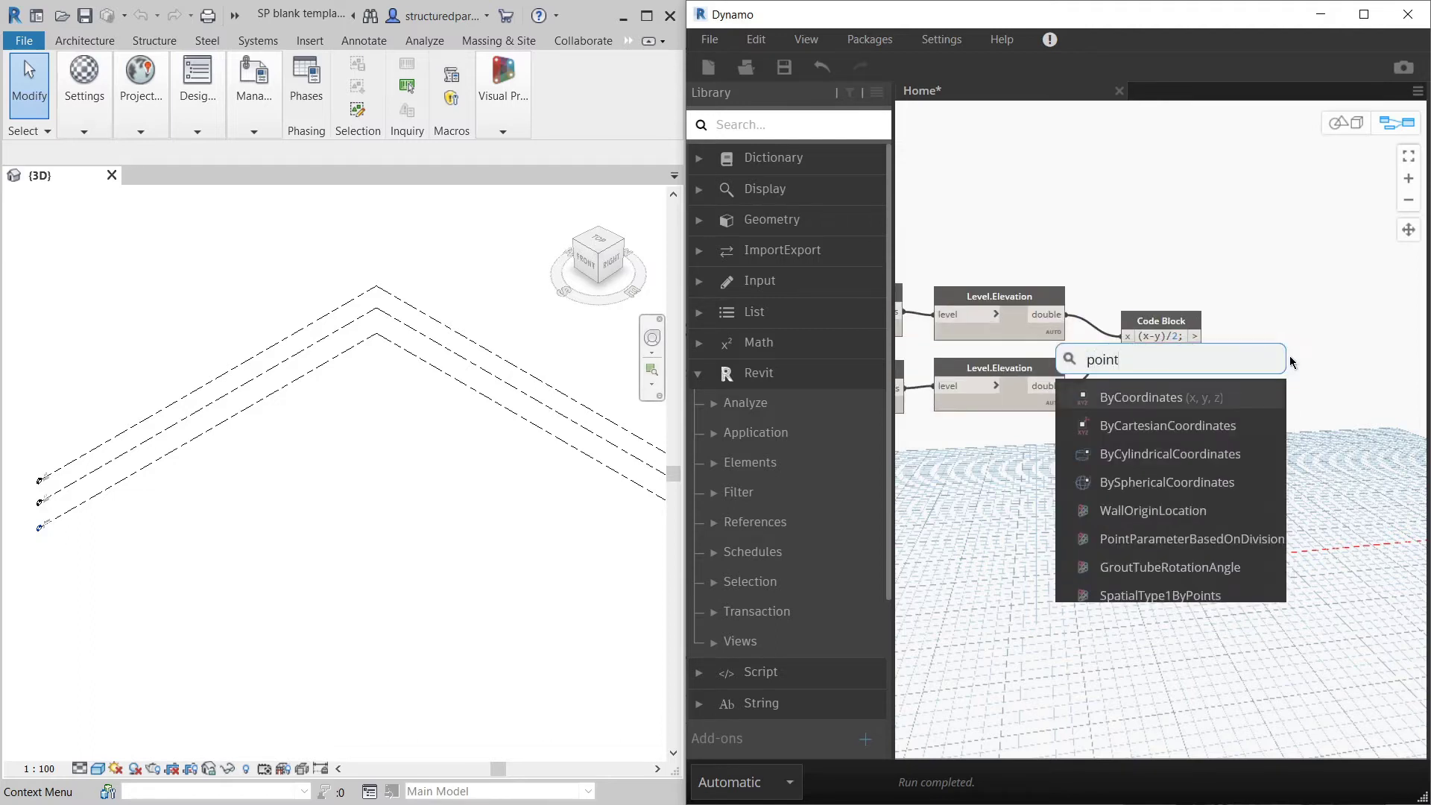
pyautogui.write('t')
pyautogui.click(1201, 396)
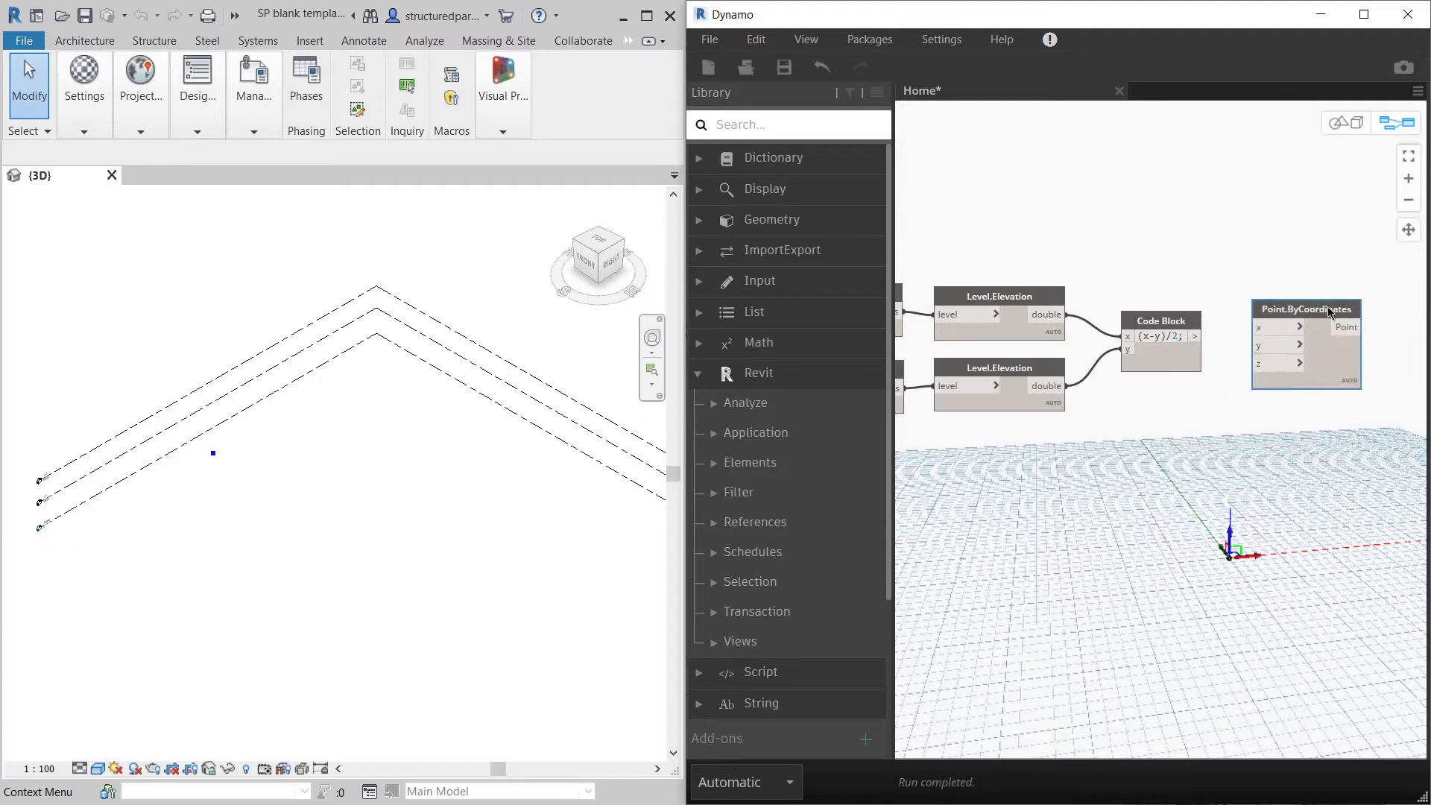
pyautogui.moveTo(1331, 312); pyautogui.dragTo(1348, 315)
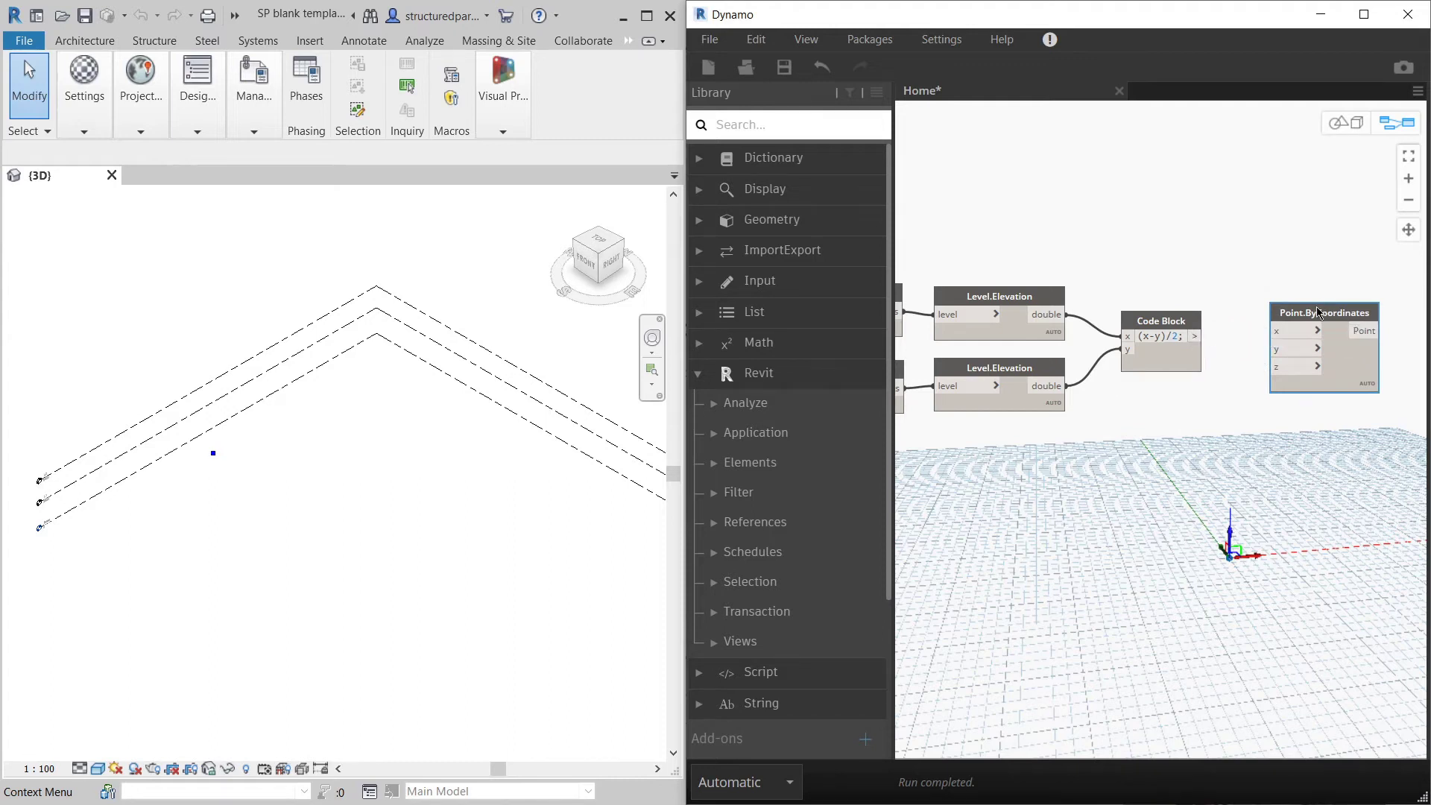
pyautogui.moveTo(1327, 310); pyautogui.dragTo(1340, 308)
pyautogui.click(1269, 272)
pyautogui.scroll(-2, 1259, 312)
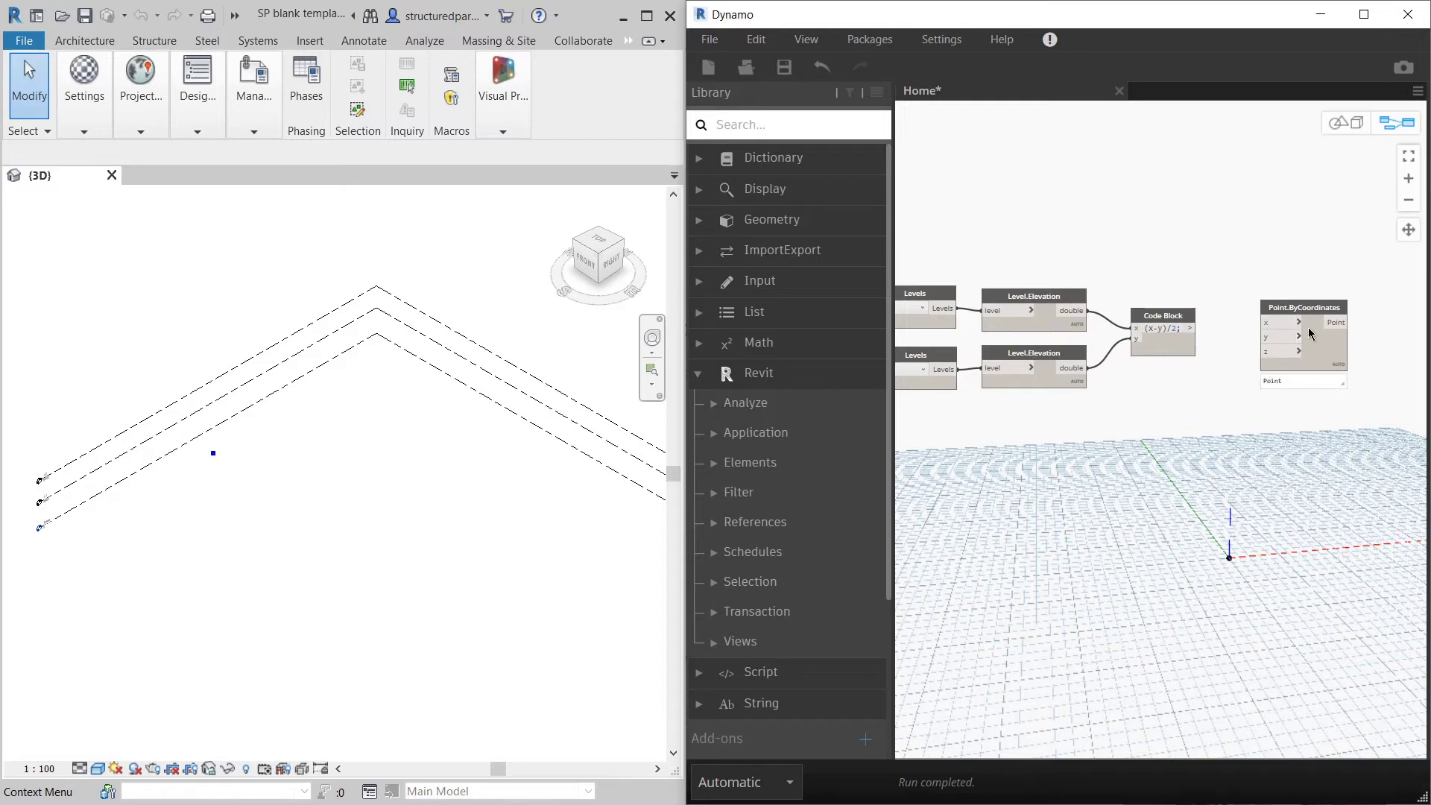
pyautogui.moveTo(1316, 315); pyautogui.dragTo(1299, 306)
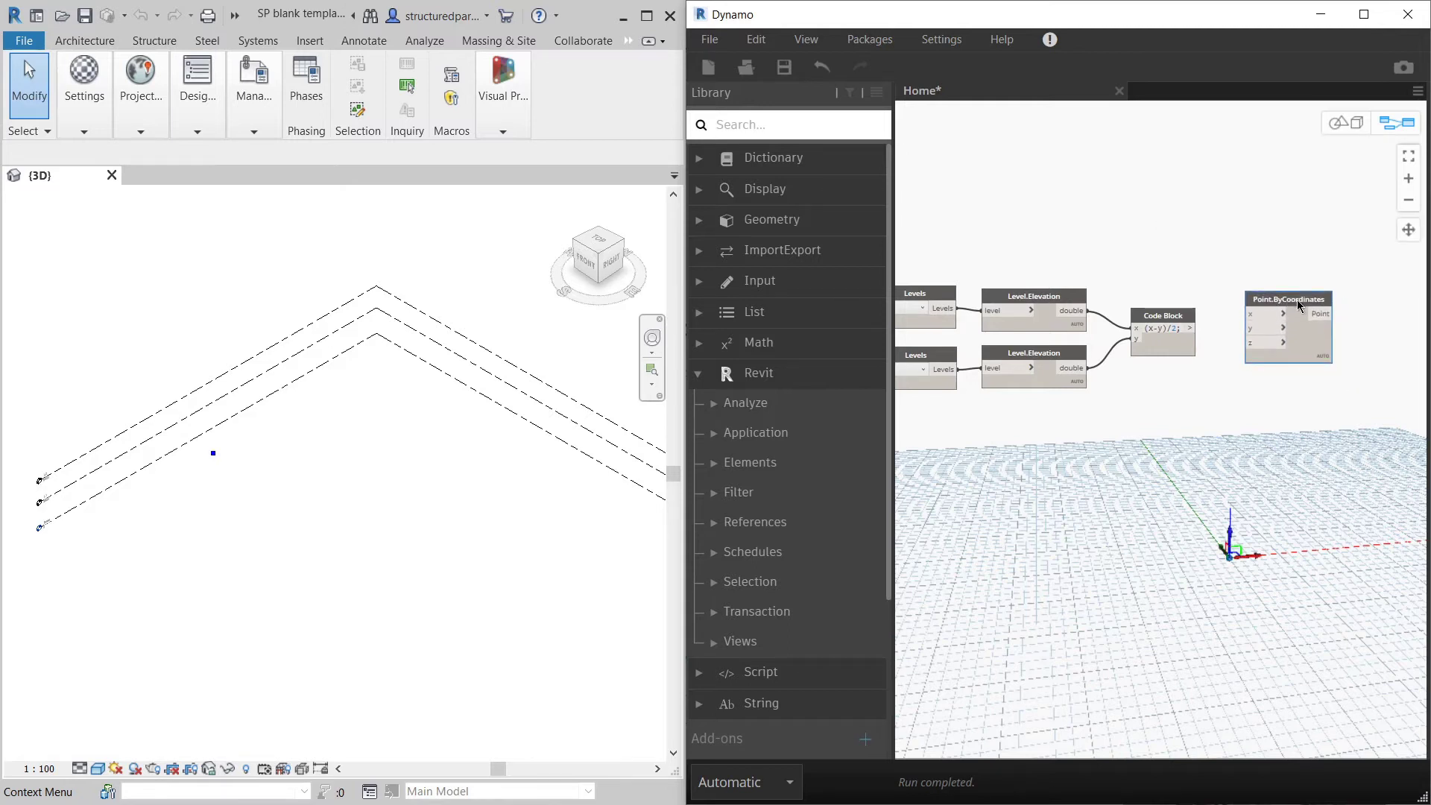
pyautogui.click(1238, 276)
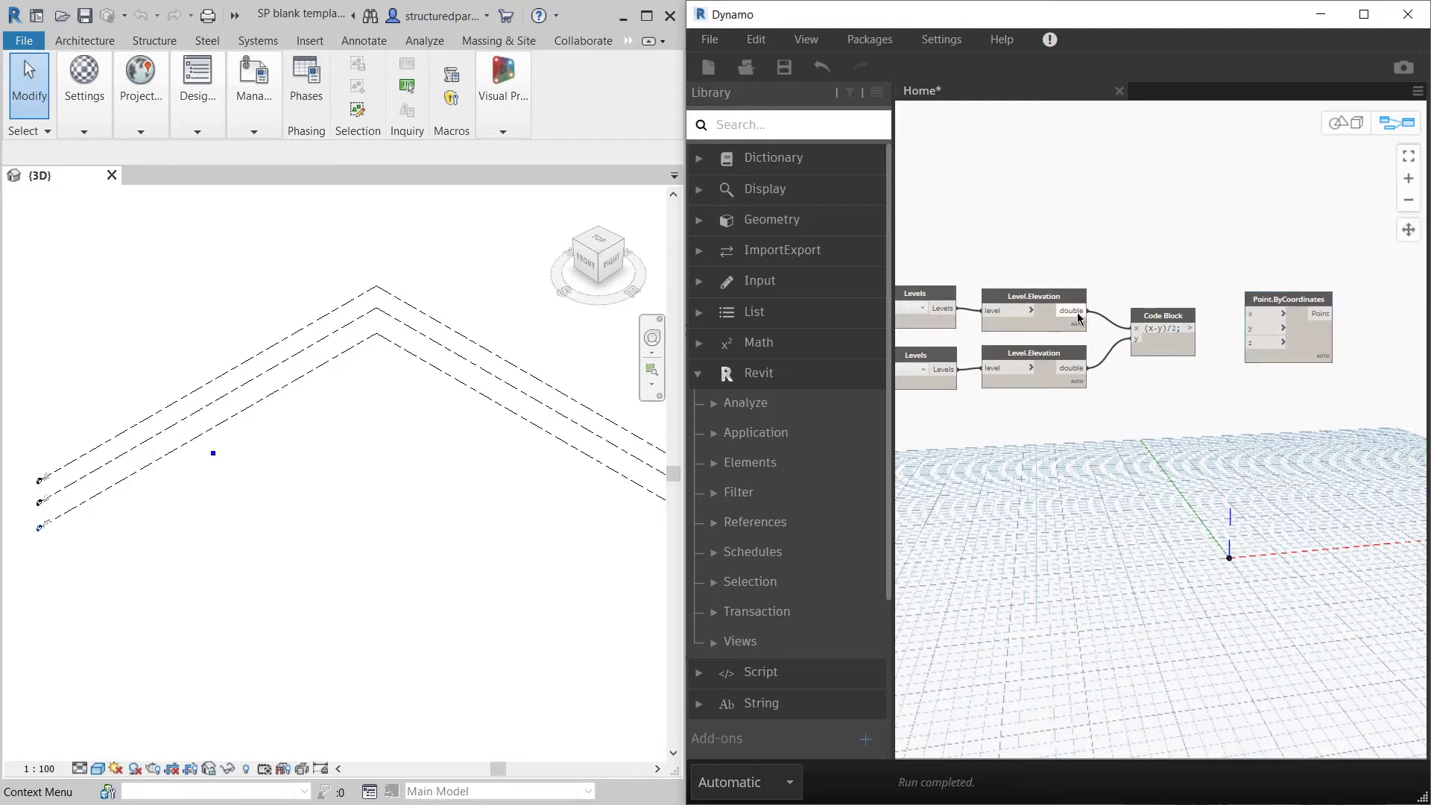
# Step: Connect the Base level's elevation output to the z input of Point.ByCoordinates and adjust the node's position beside the Code Block
pyautogui.scroll(2, 1109, 266)
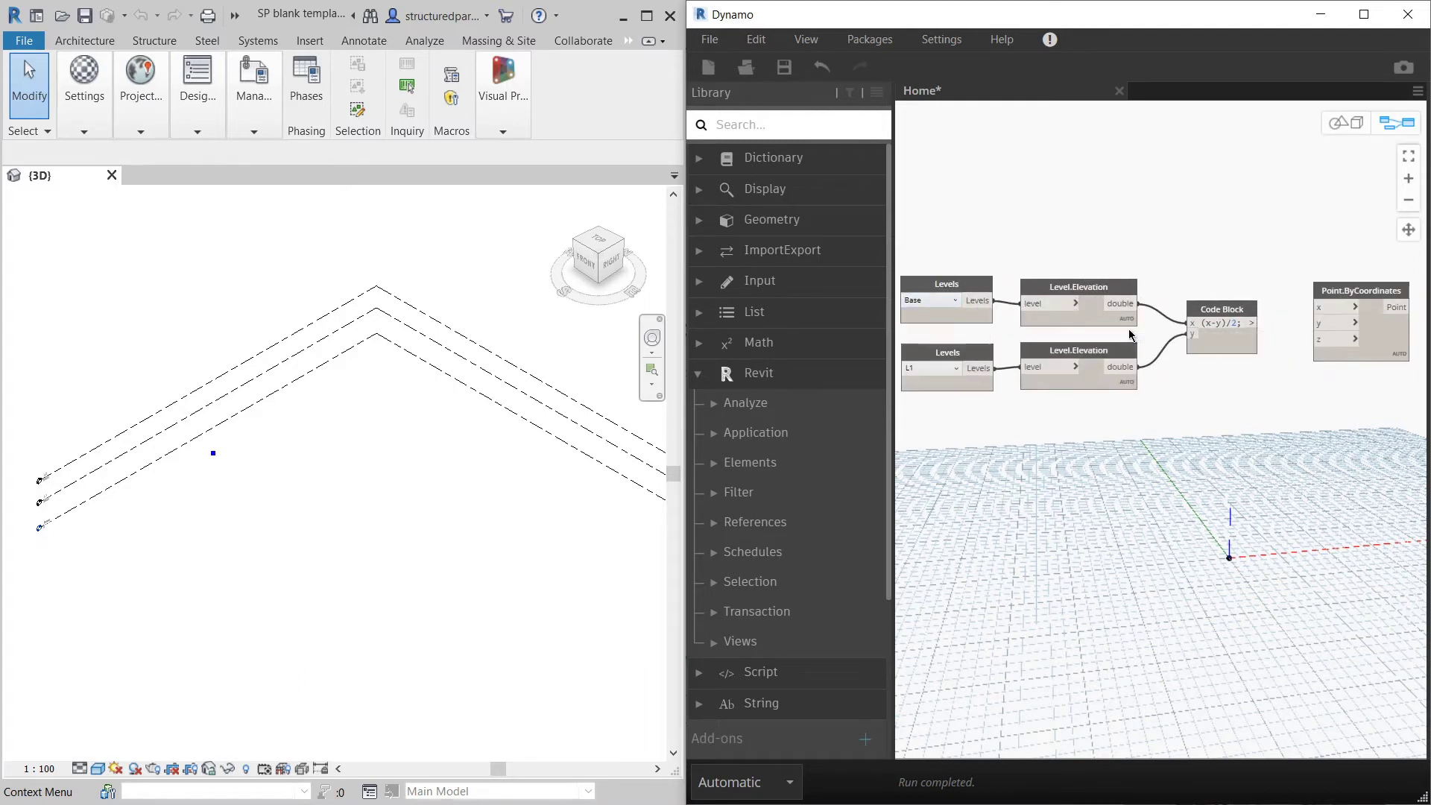
pyautogui.moveTo(1130, 311); pyautogui.dragTo(1326, 350)
pyautogui.moveTo(1332, 287); pyautogui.dragTo(1331, 295)
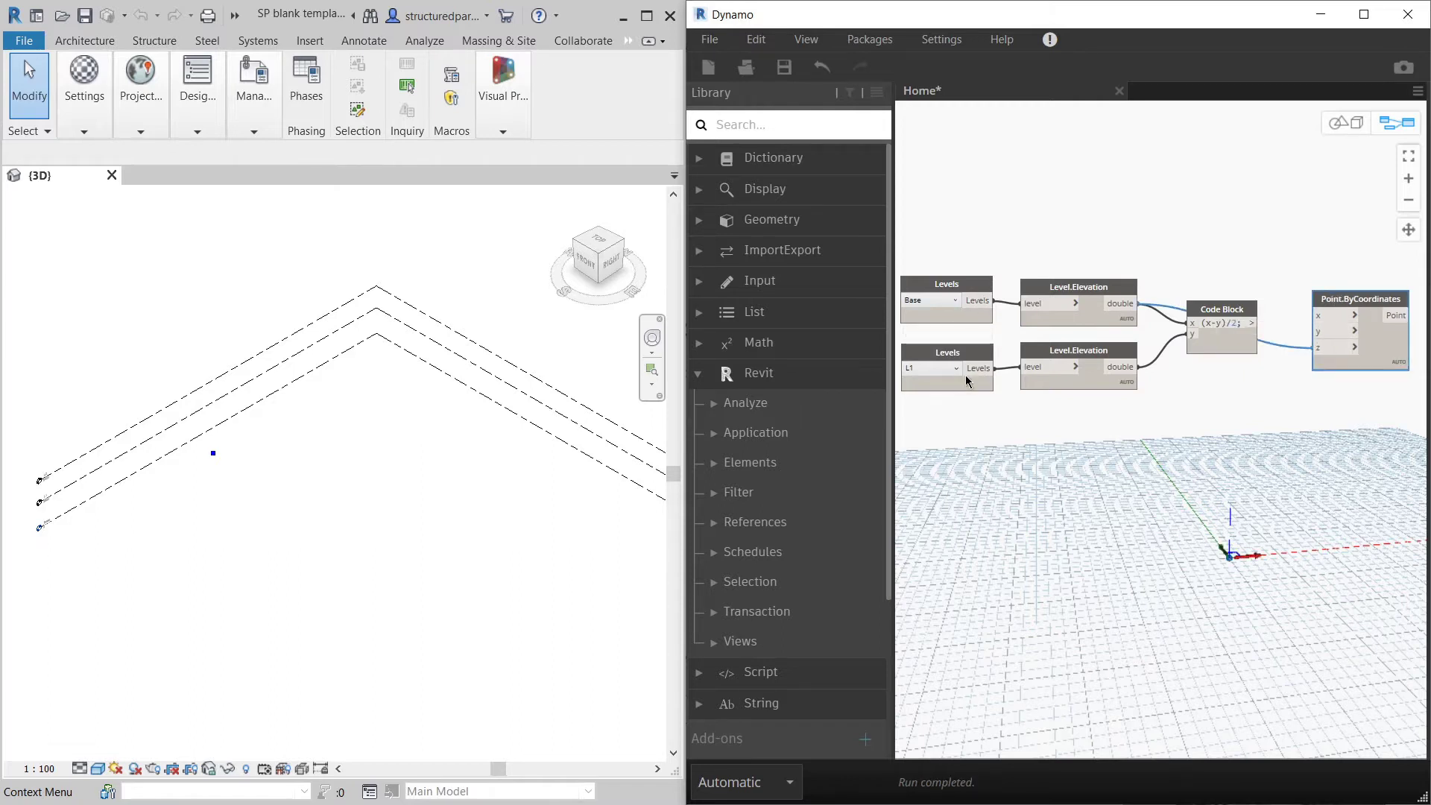
pyautogui.moveTo(1342, 298); pyautogui.dragTo(1323, 292)
pyautogui.click(1243, 242)
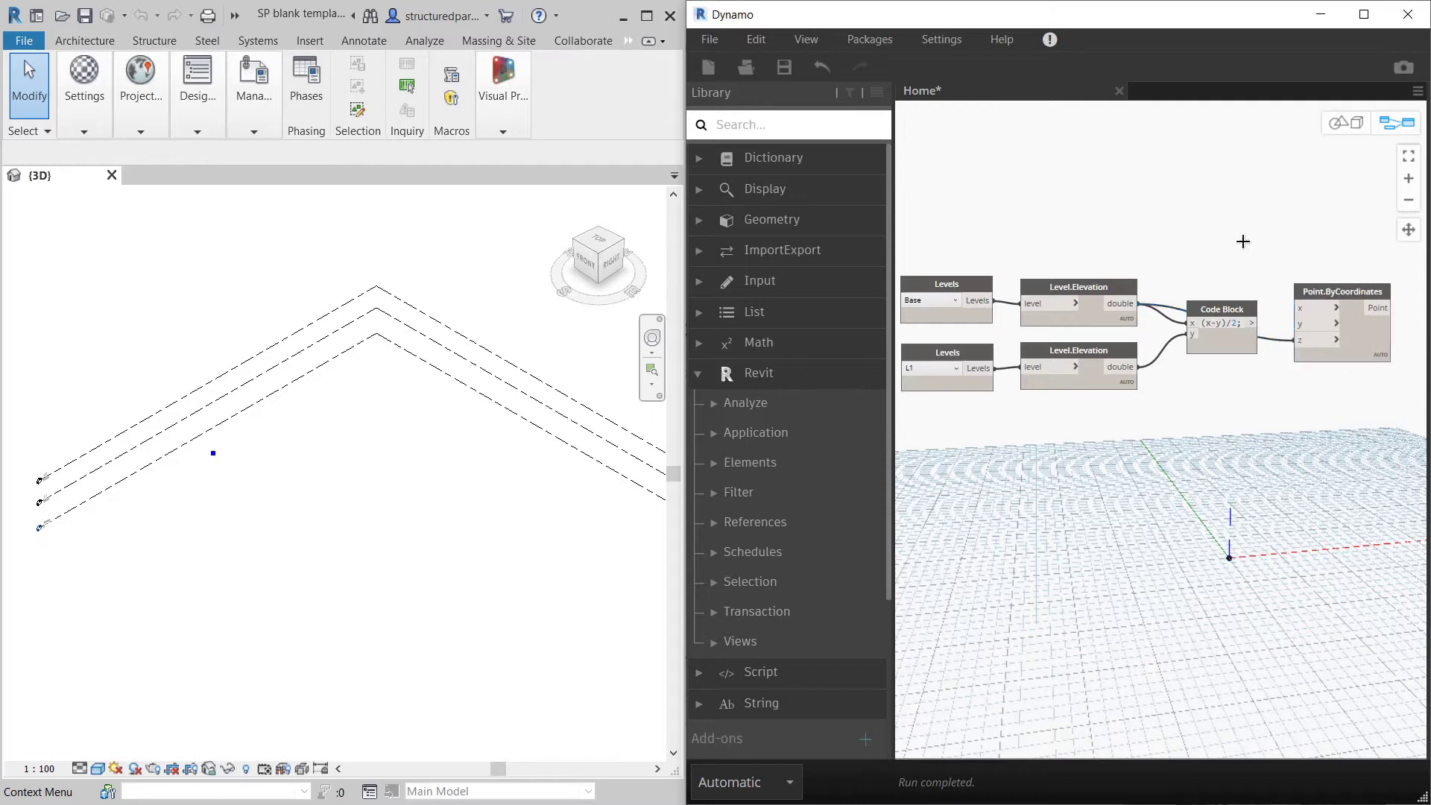
# Step: Add an Integer Slider node and place it below the L1 Levels node
pyautogui.scroll(-3, 1099, 327)
pyautogui.scroll(2, 1244, 290)
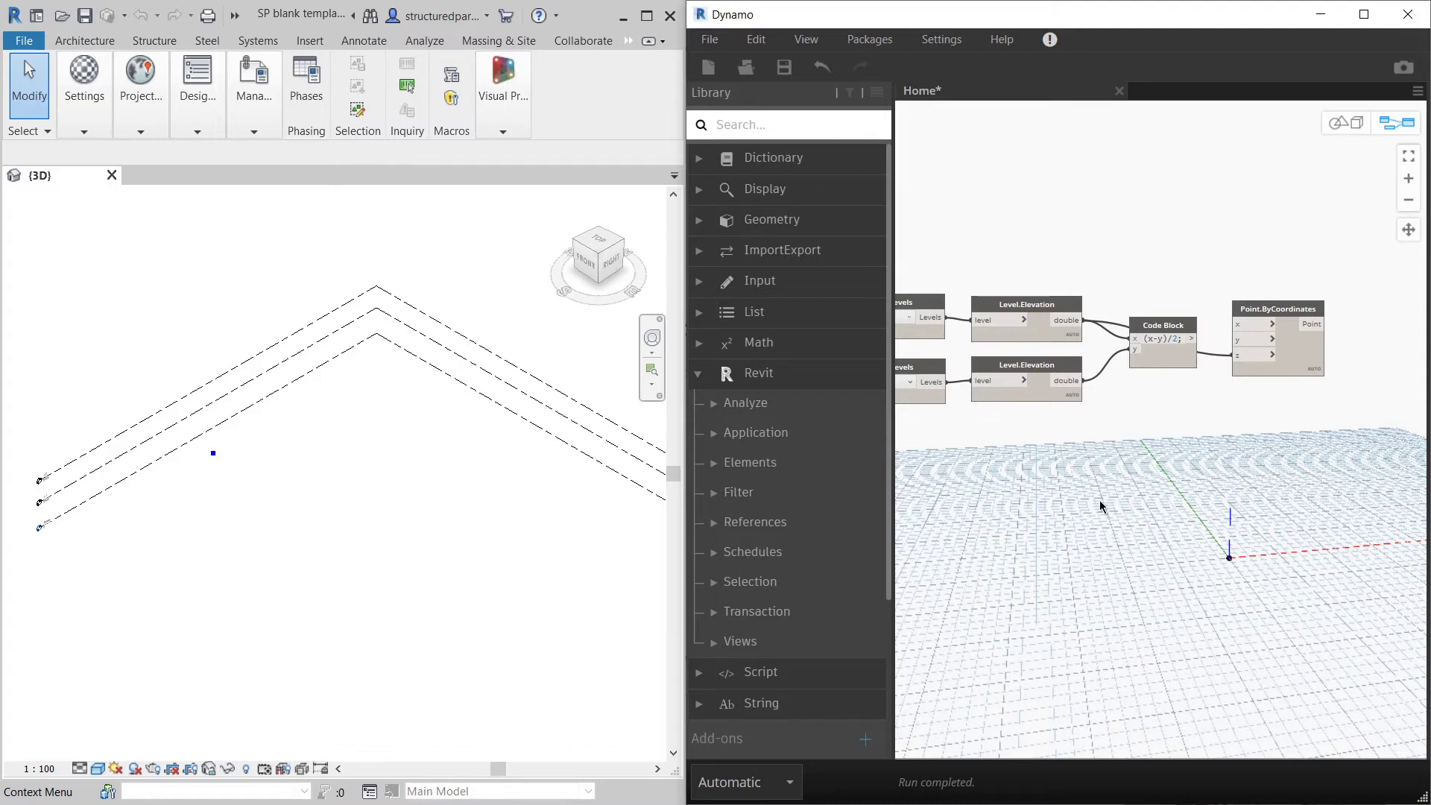
pyautogui.scroll(-2, 1289, 443)
pyautogui.scroll(2, 1090, 485)
pyautogui.scroll(-2, 1251, 420)
pyautogui.scroll(2, 1086, 468)
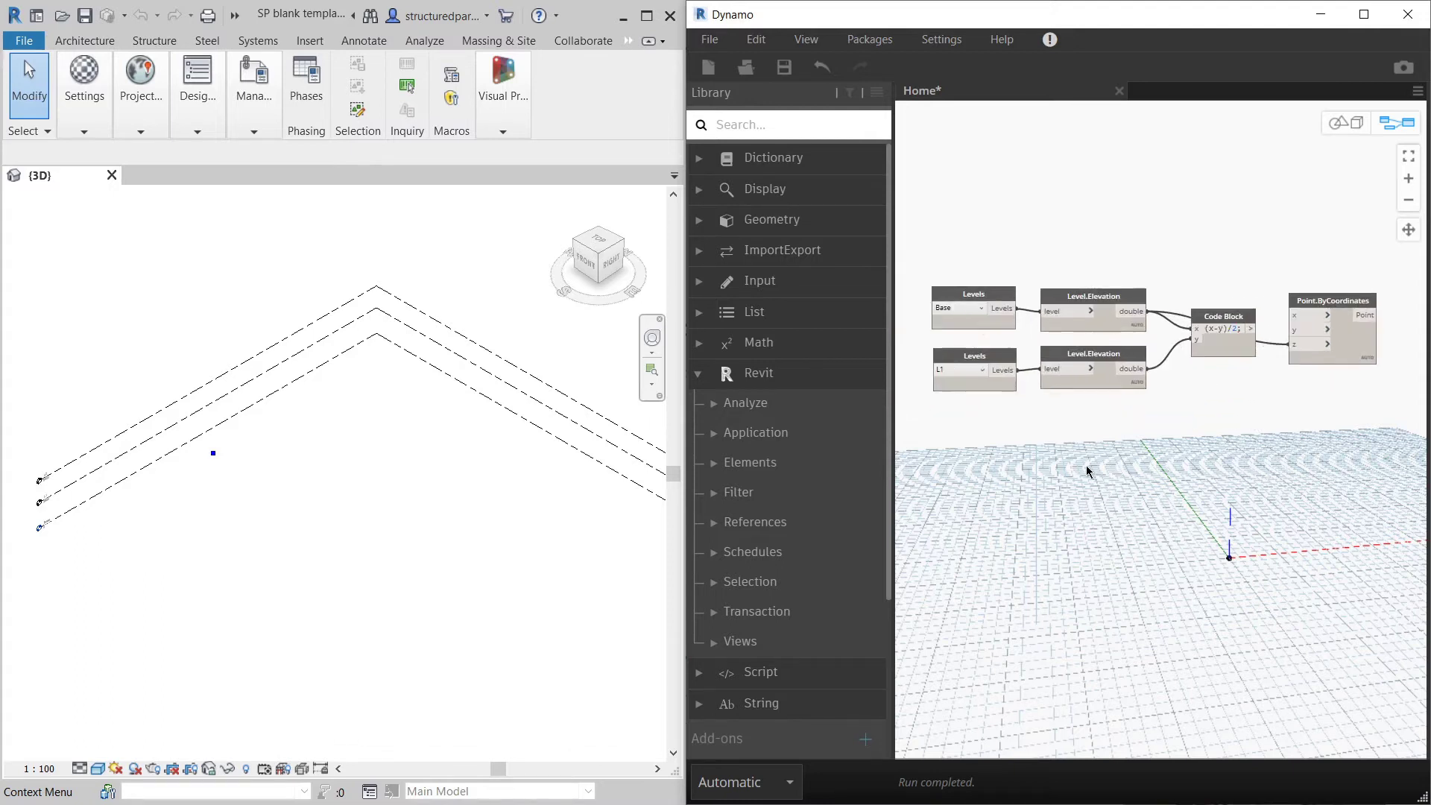
pyautogui.rightClick(982, 480)
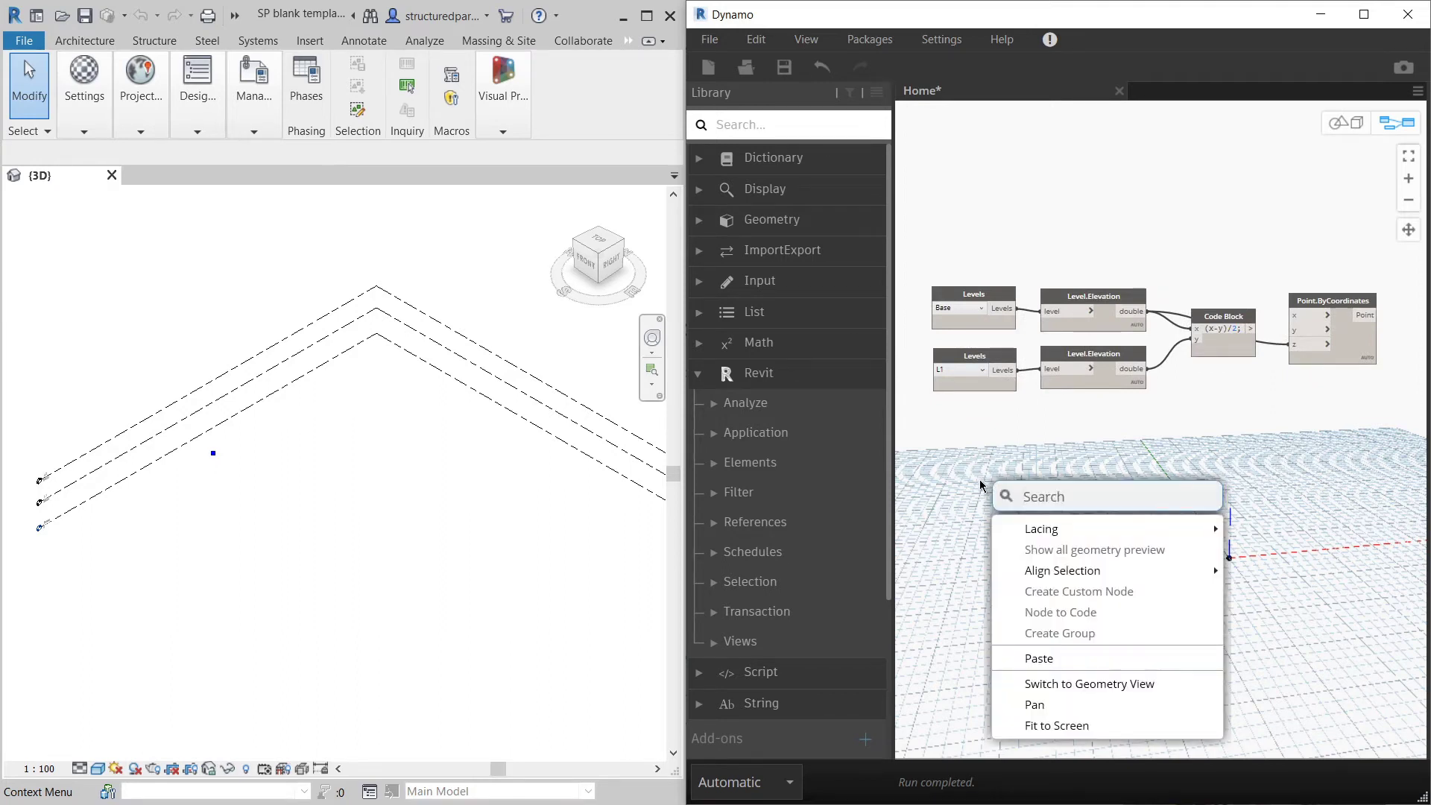
pyautogui.write('slider')
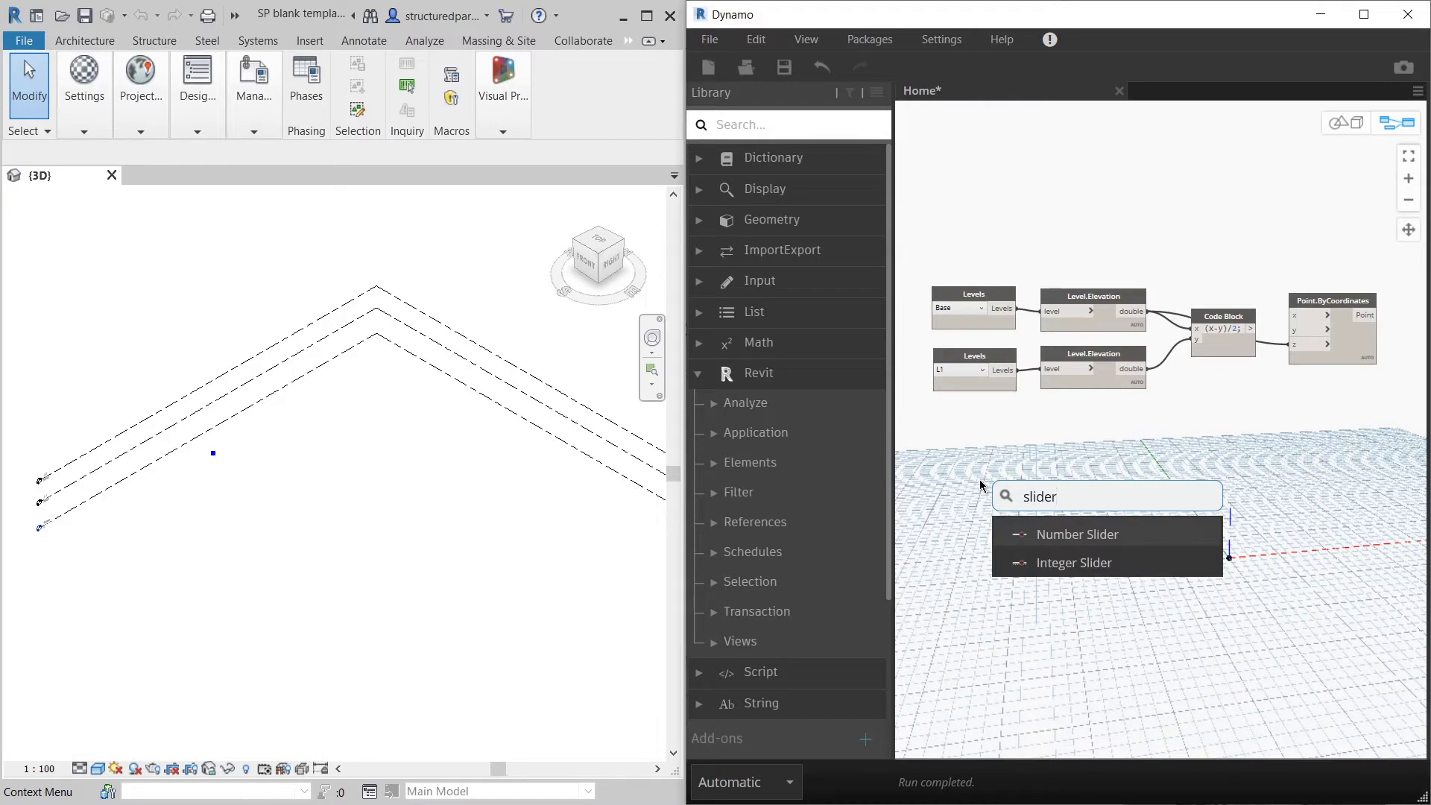
pyautogui.click(1098, 555)
pyautogui.moveTo(1122, 568); pyautogui.dragTo(983, 455)
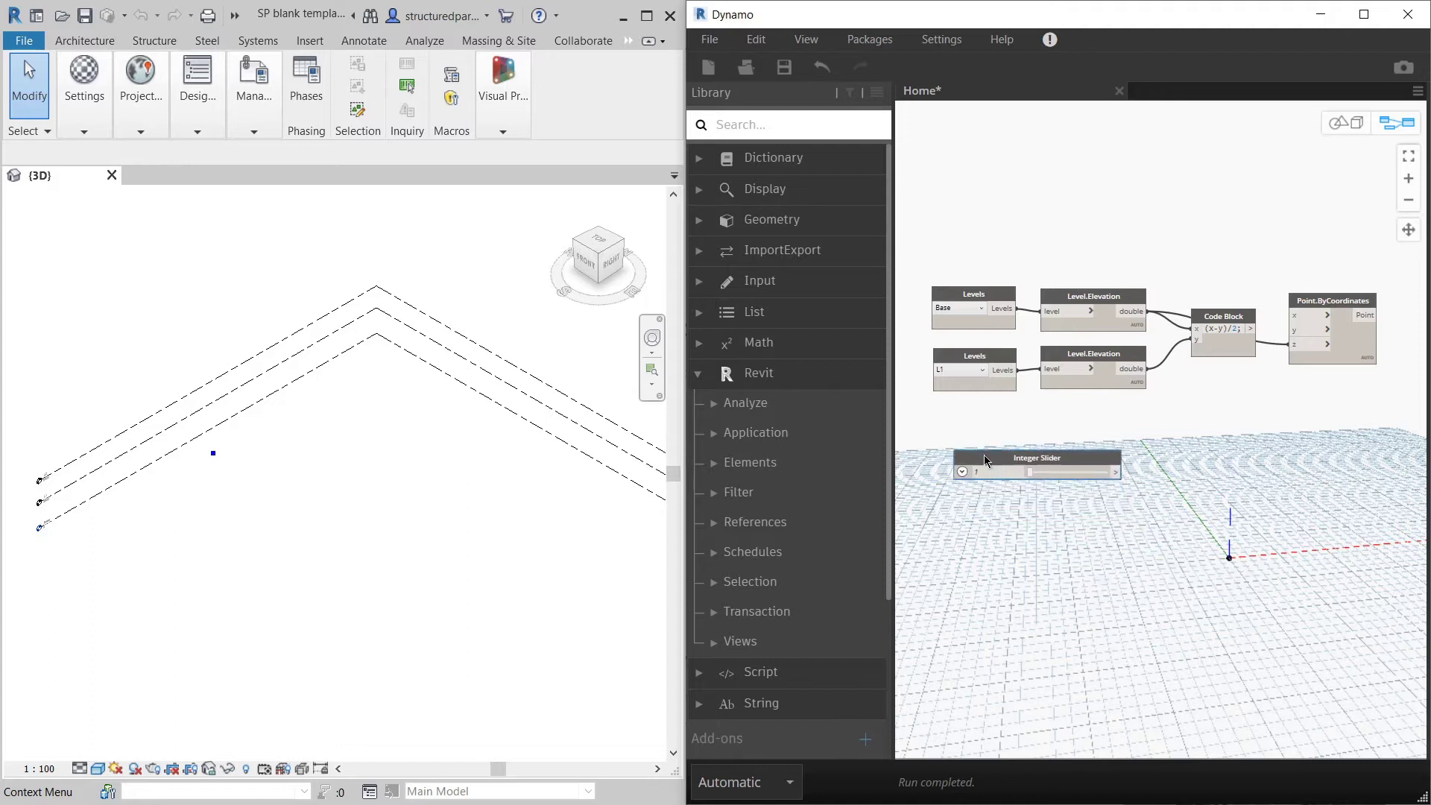
# Step: Rename the Integer Slider node as "landing depth"
pyautogui.rightClick(1043, 456)
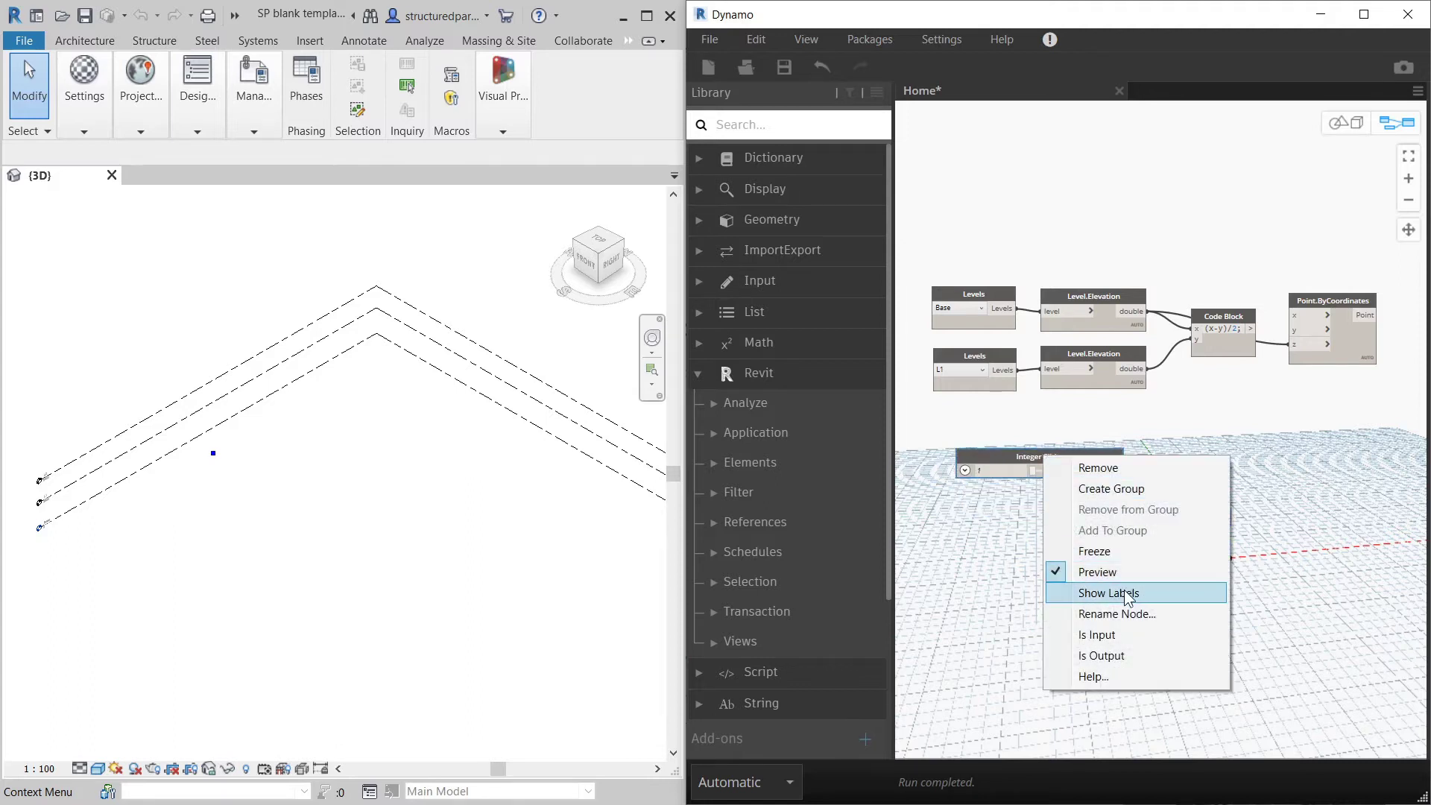
pyautogui.click(1135, 615)
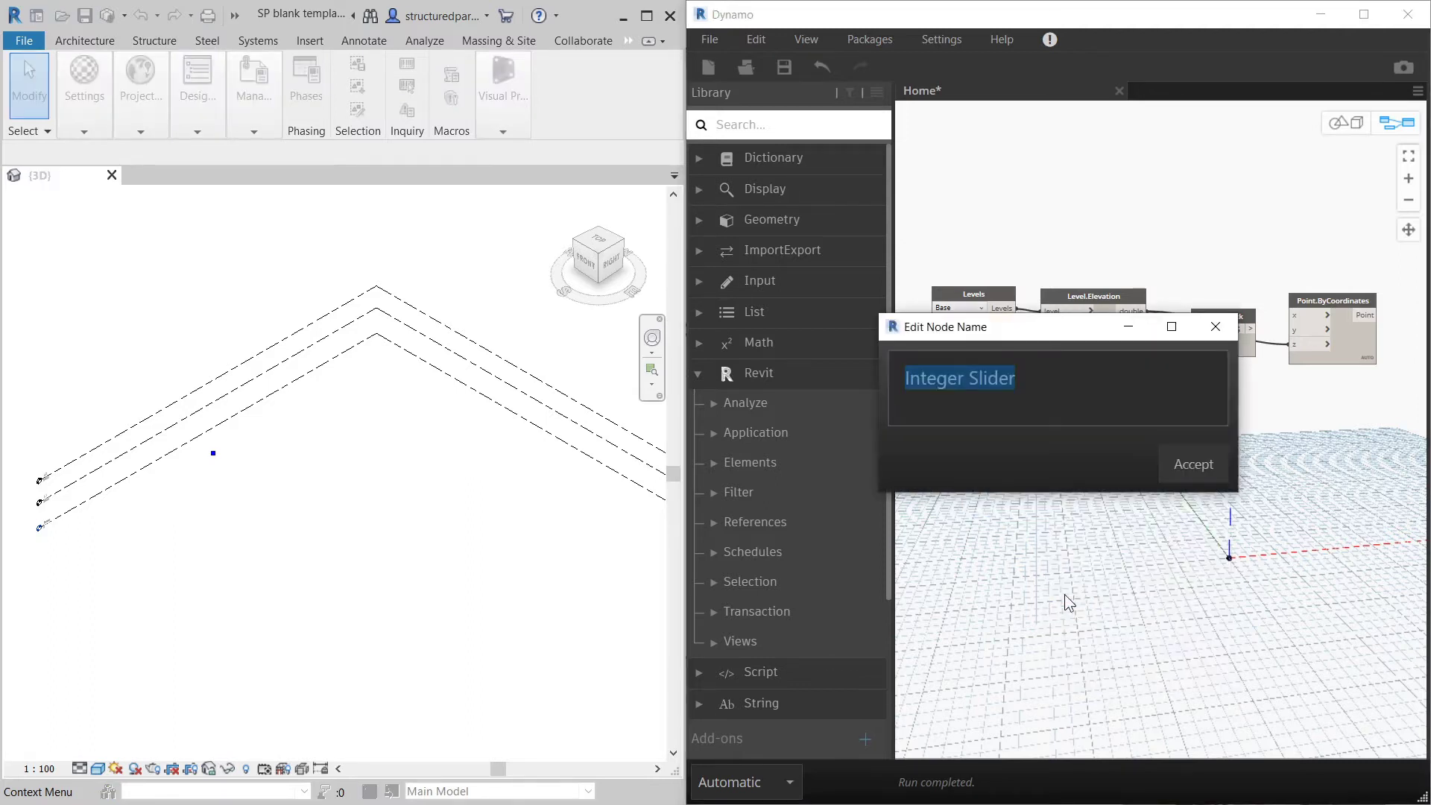
pyautogui.write('landing de')
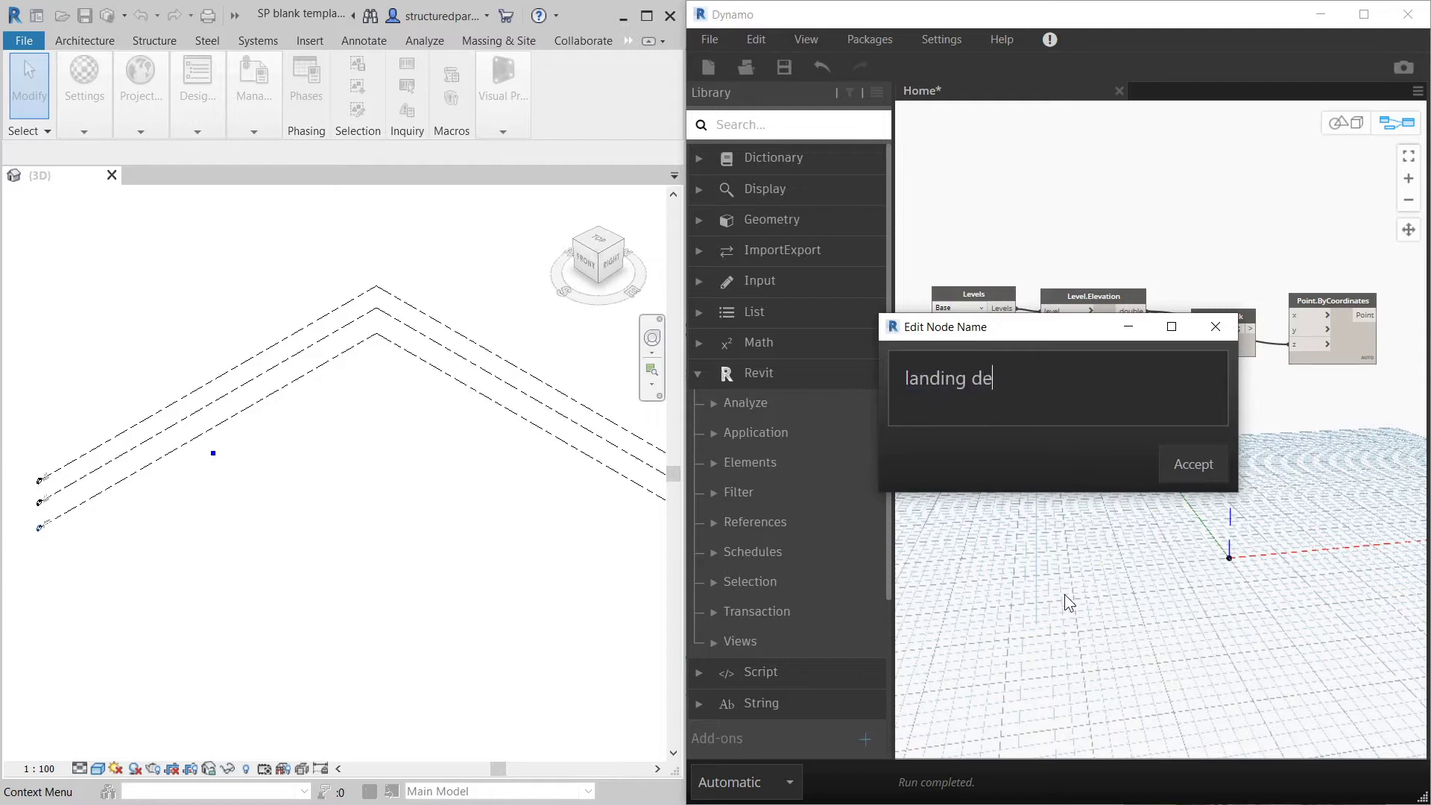
pyautogui.write('pth')
pyautogui.press('Return')
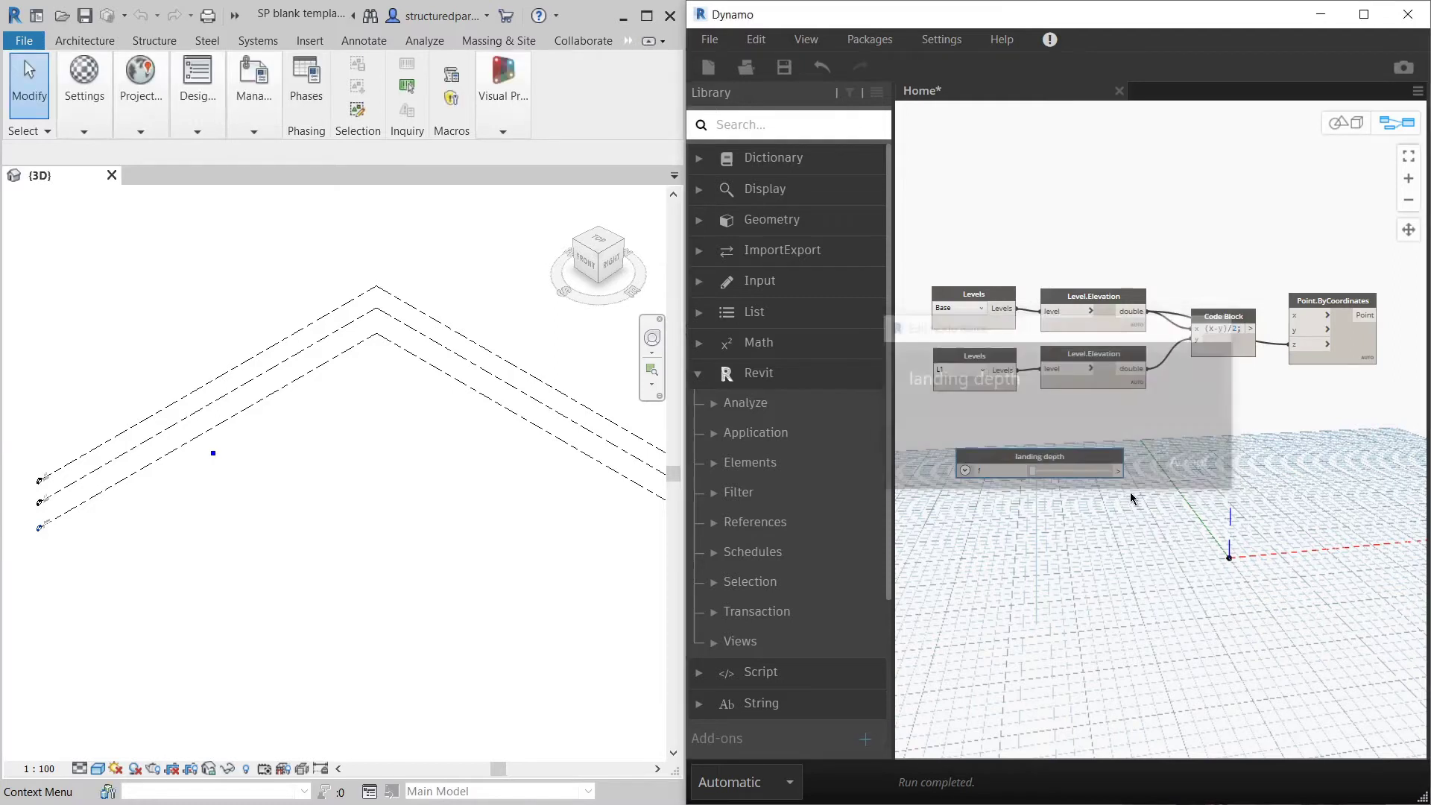
# Step: Set the landing depth slider's maximum to 3000, collapse its settings and move it slightly closer to the Levels nodes
pyautogui.click(964, 470)
pyautogui.doubleClick(991, 505)
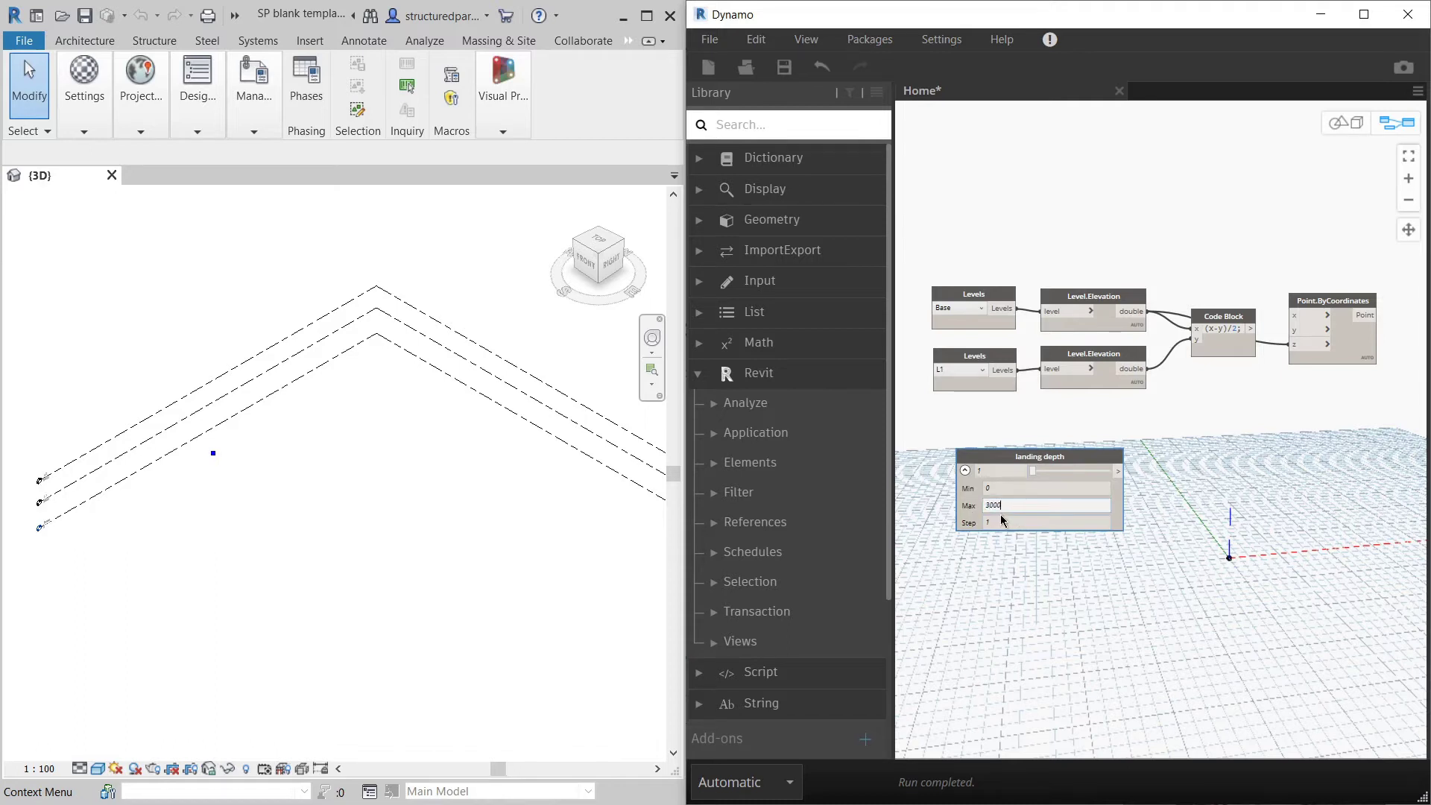
pyautogui.press('Return')
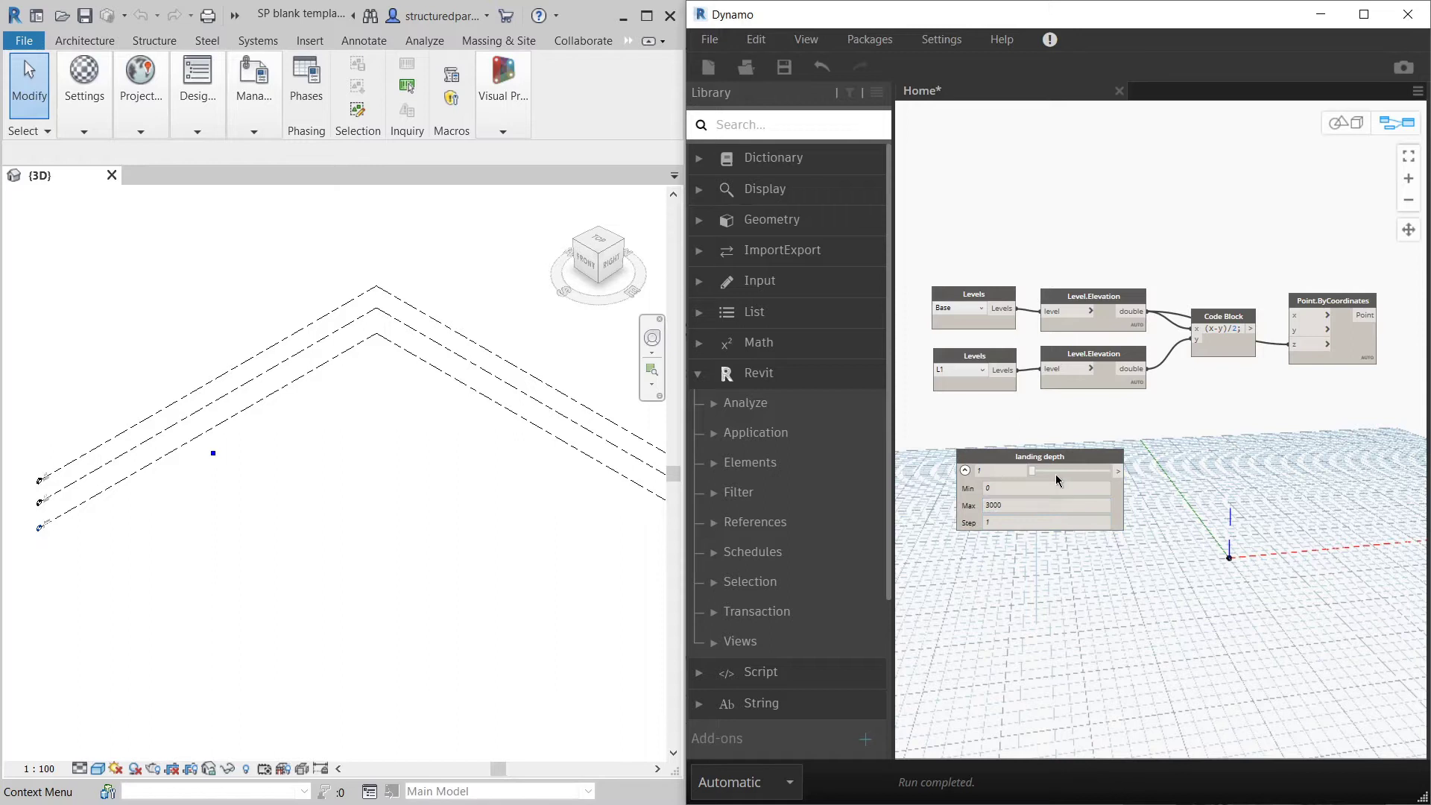
pyautogui.click(965, 470)
pyautogui.moveTo(972, 462); pyautogui.dragTo(963, 447)
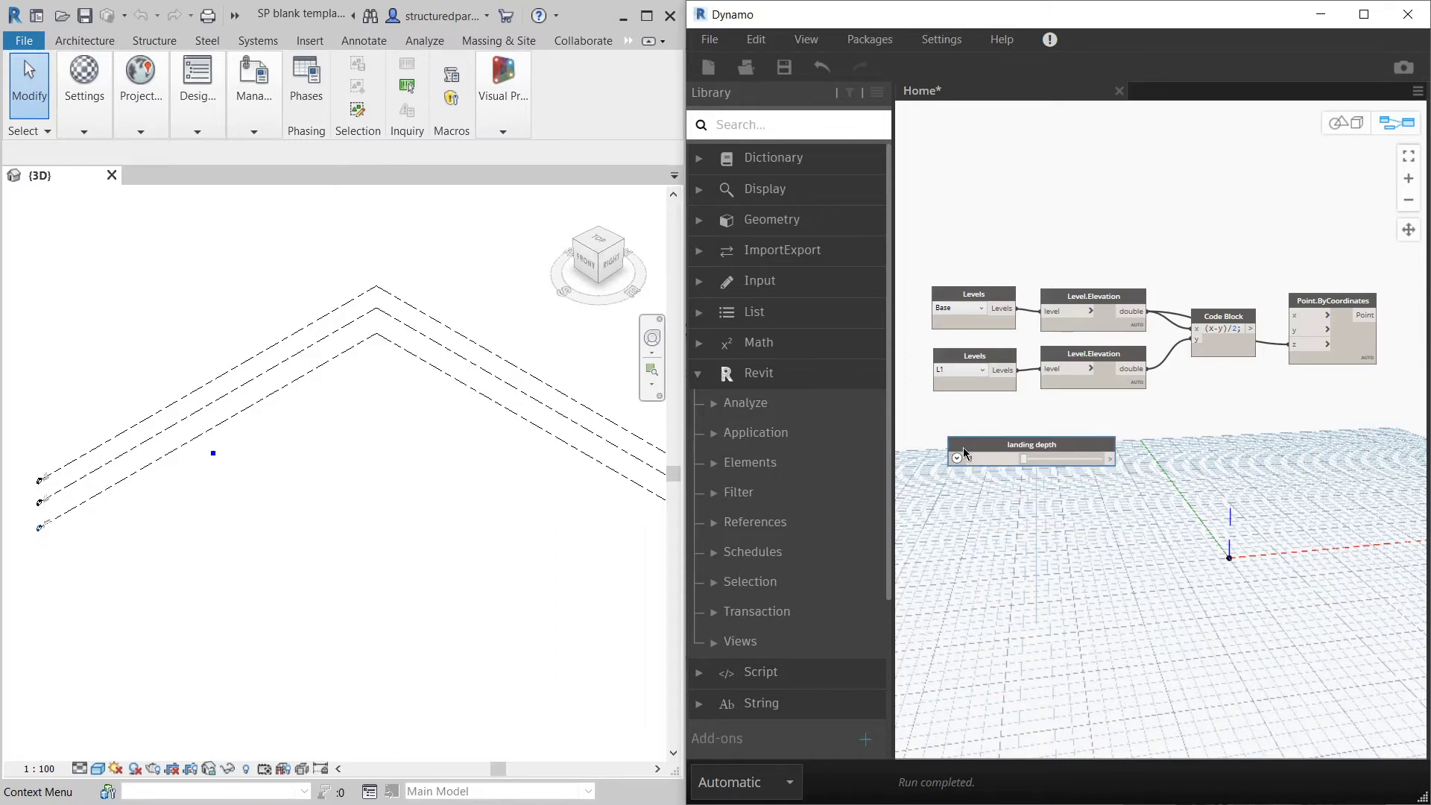
# Step: Duplicate the landing depth slider and place the copy directly below the original
pyautogui.hotkey('ctrl', 'c')
pyautogui.hotkey('ctrl', 'v')
pyautogui.moveTo(1196, 466); pyautogui.dragTo(1015, 505)
# Step: Rename the lower landing depth slider as "stair length - x" and move it slightly closer to the landing depth slider
pyautogui.rightClick(1015, 506)
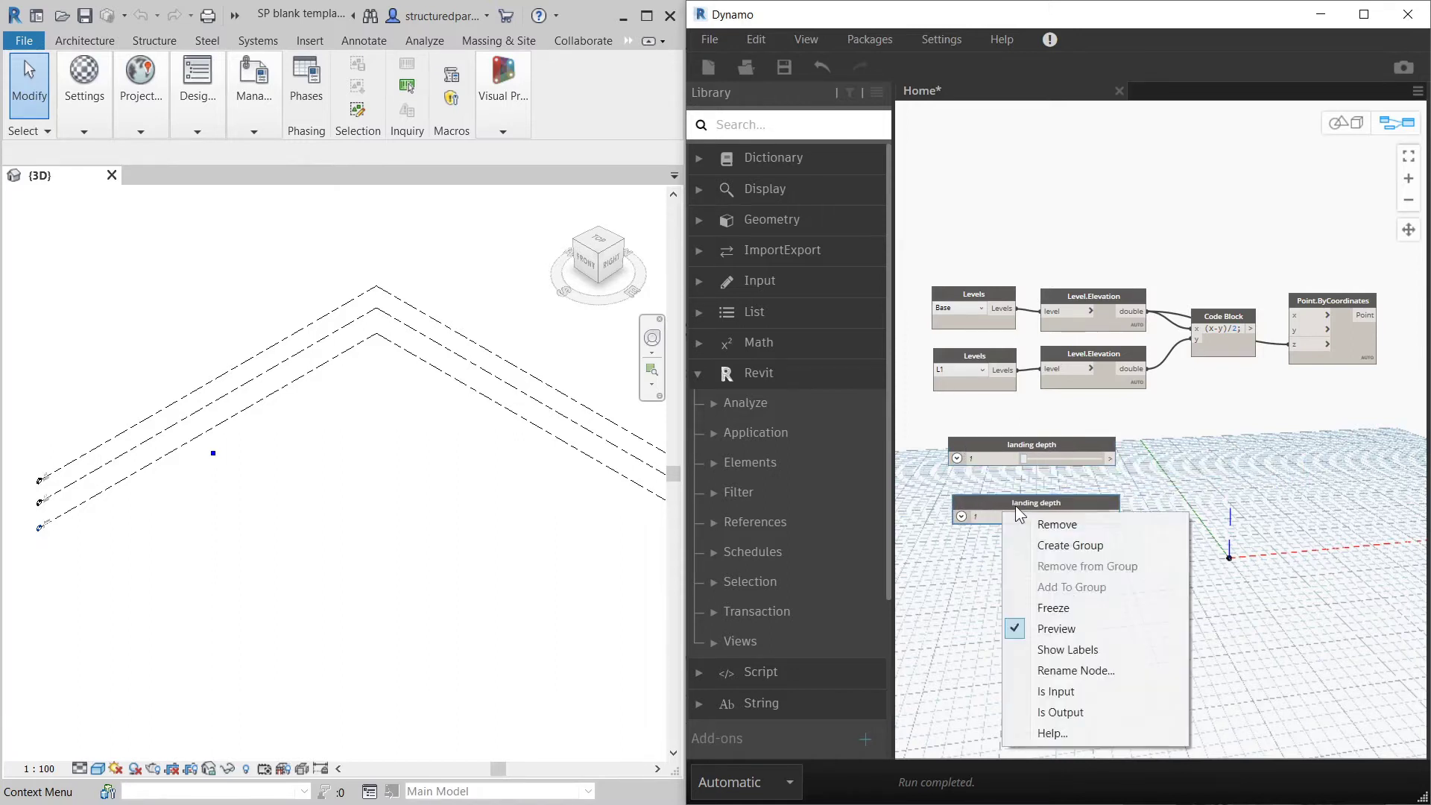
pyautogui.click(1025, 500)
pyautogui.rightClick(1026, 501)
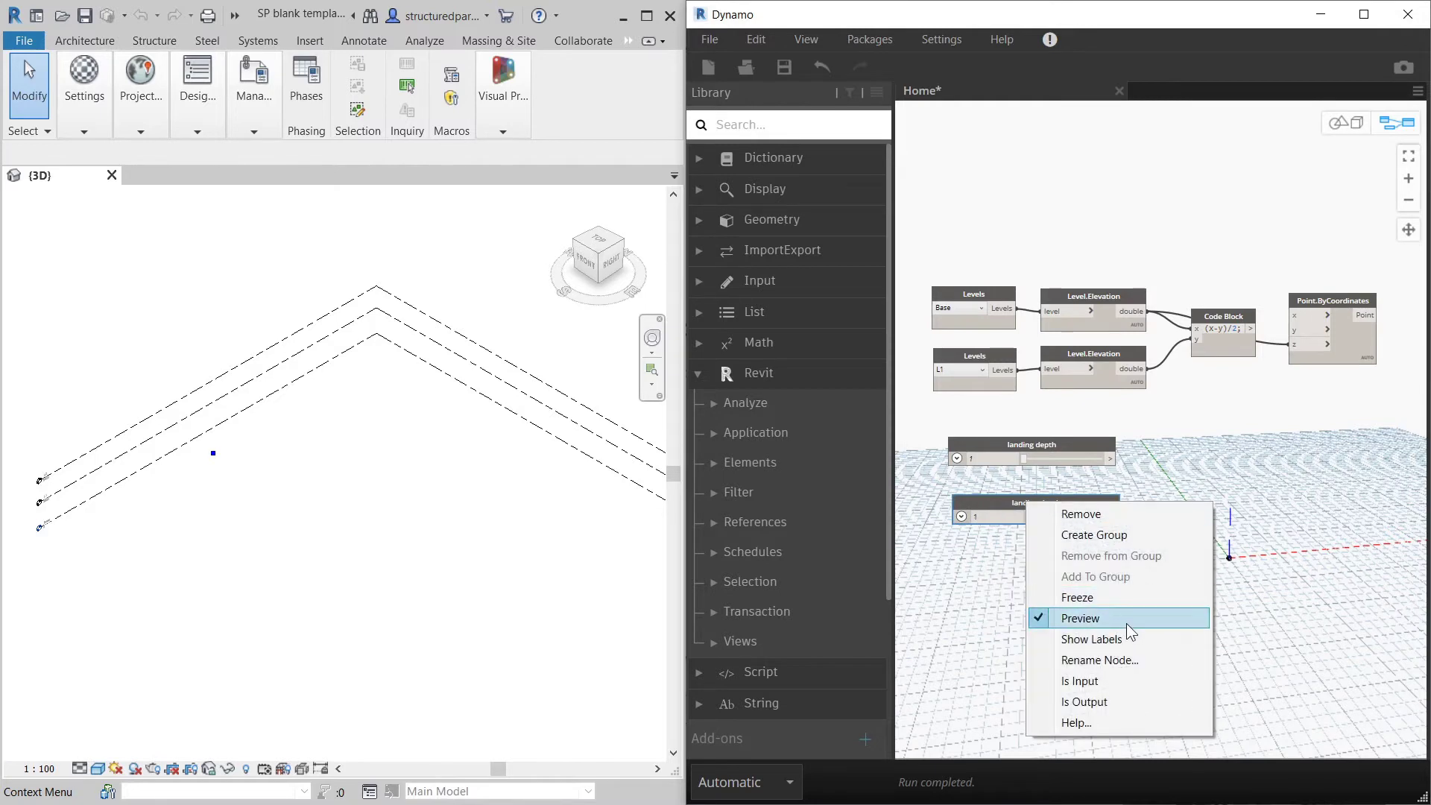
pyautogui.click(1117, 660)
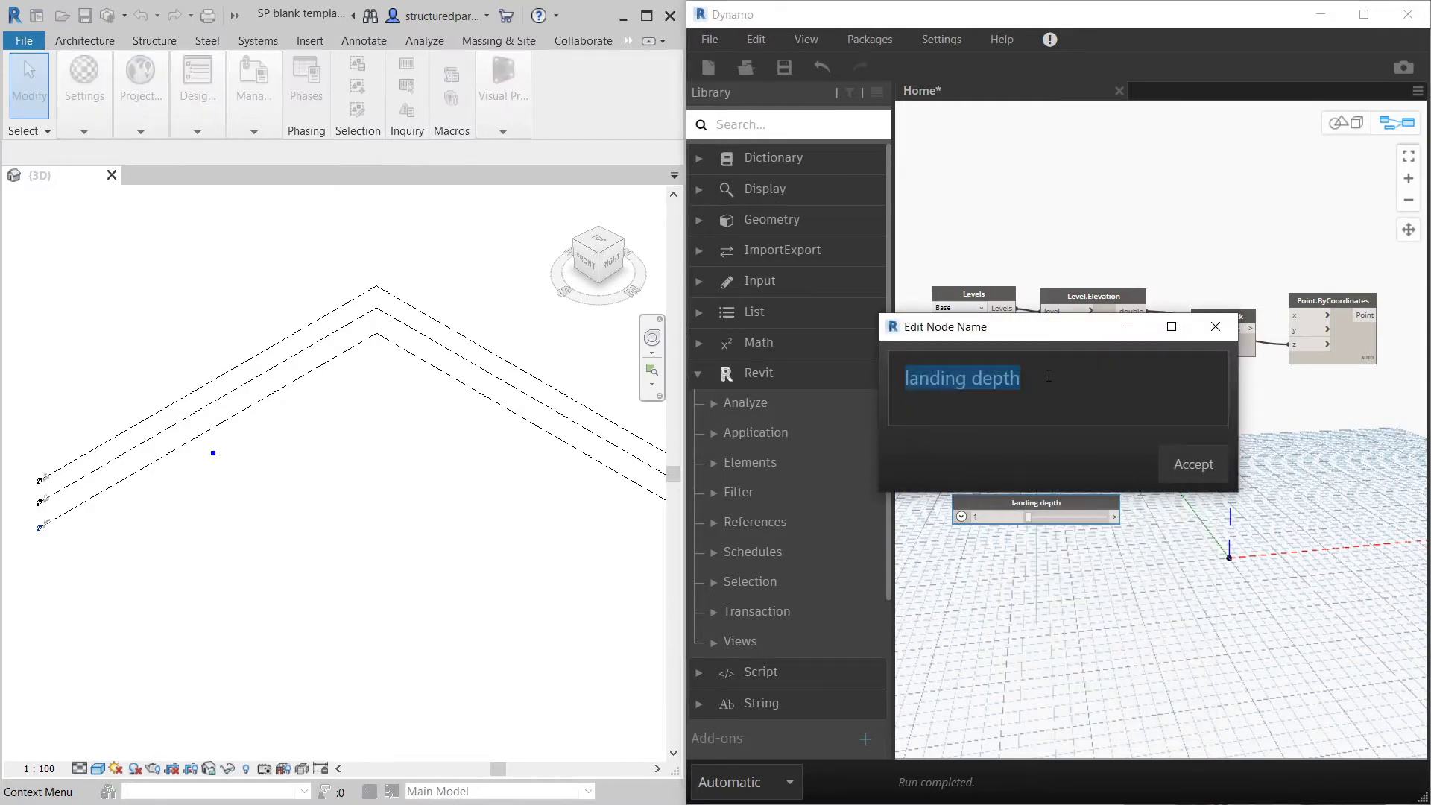
pyautogui.moveTo(1049, 376); pyautogui.dragTo(854, 365)
pyautogui.write('stair leng')
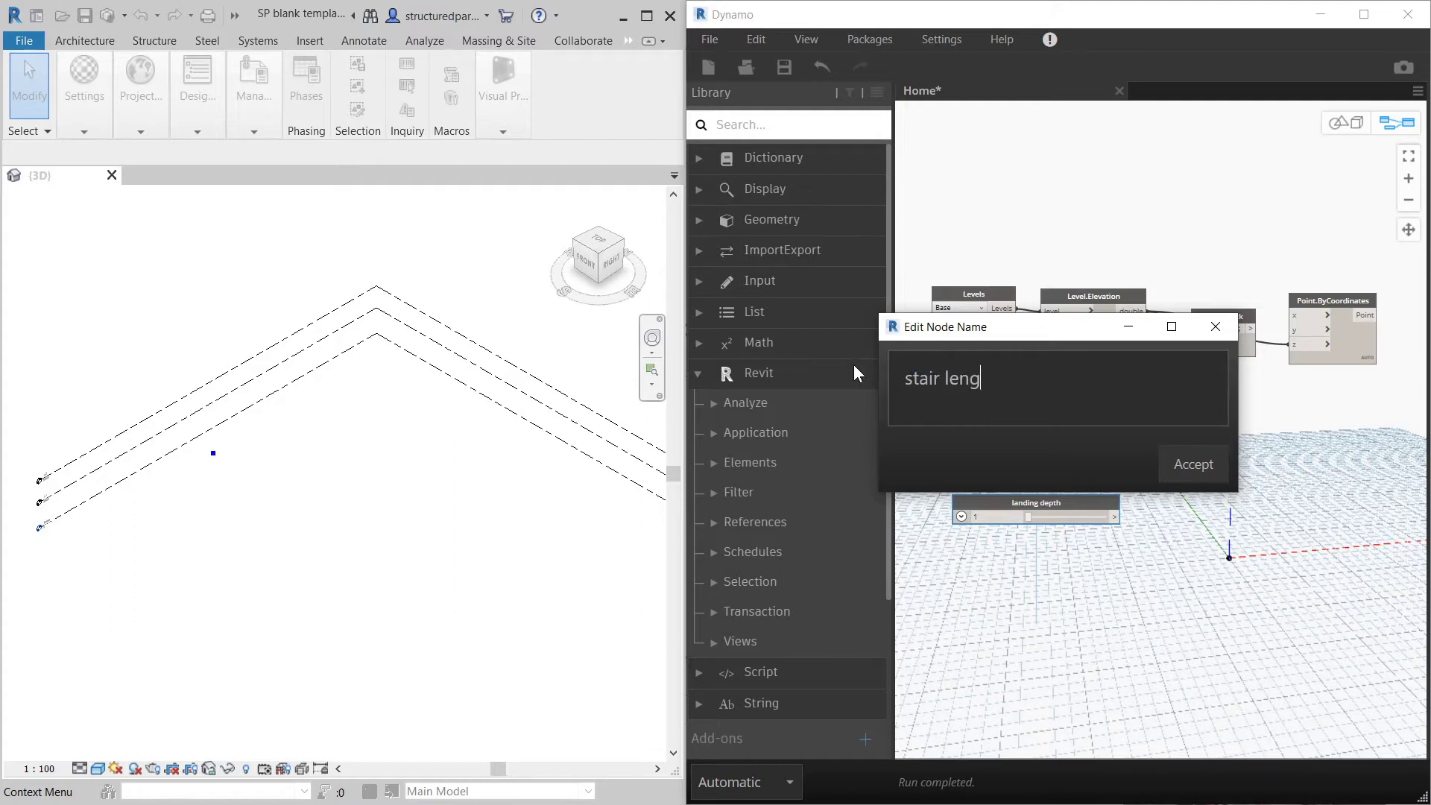
pyautogui.write('th - x')
pyautogui.click(1205, 463)
pyautogui.moveTo(1065, 503); pyautogui.dragTo(1064, 495)
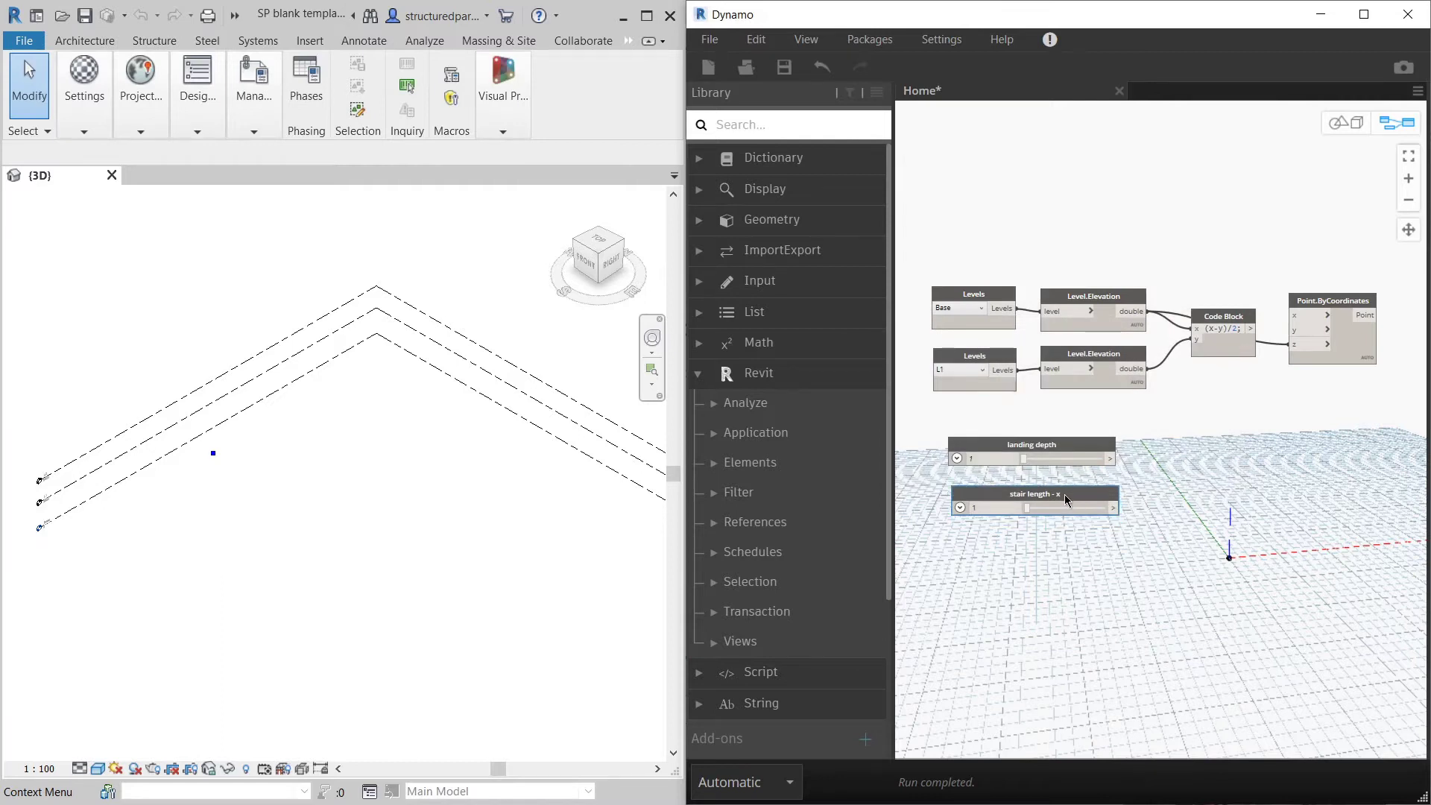
# Step: Duplicate the stair length - x slider and place the copy directly below the original
pyautogui.hotkey('ctrl', 'c')
pyautogui.hotkey('ctrl', 'v')
pyautogui.moveTo(1171, 521); pyautogui.dragTo(983, 541)
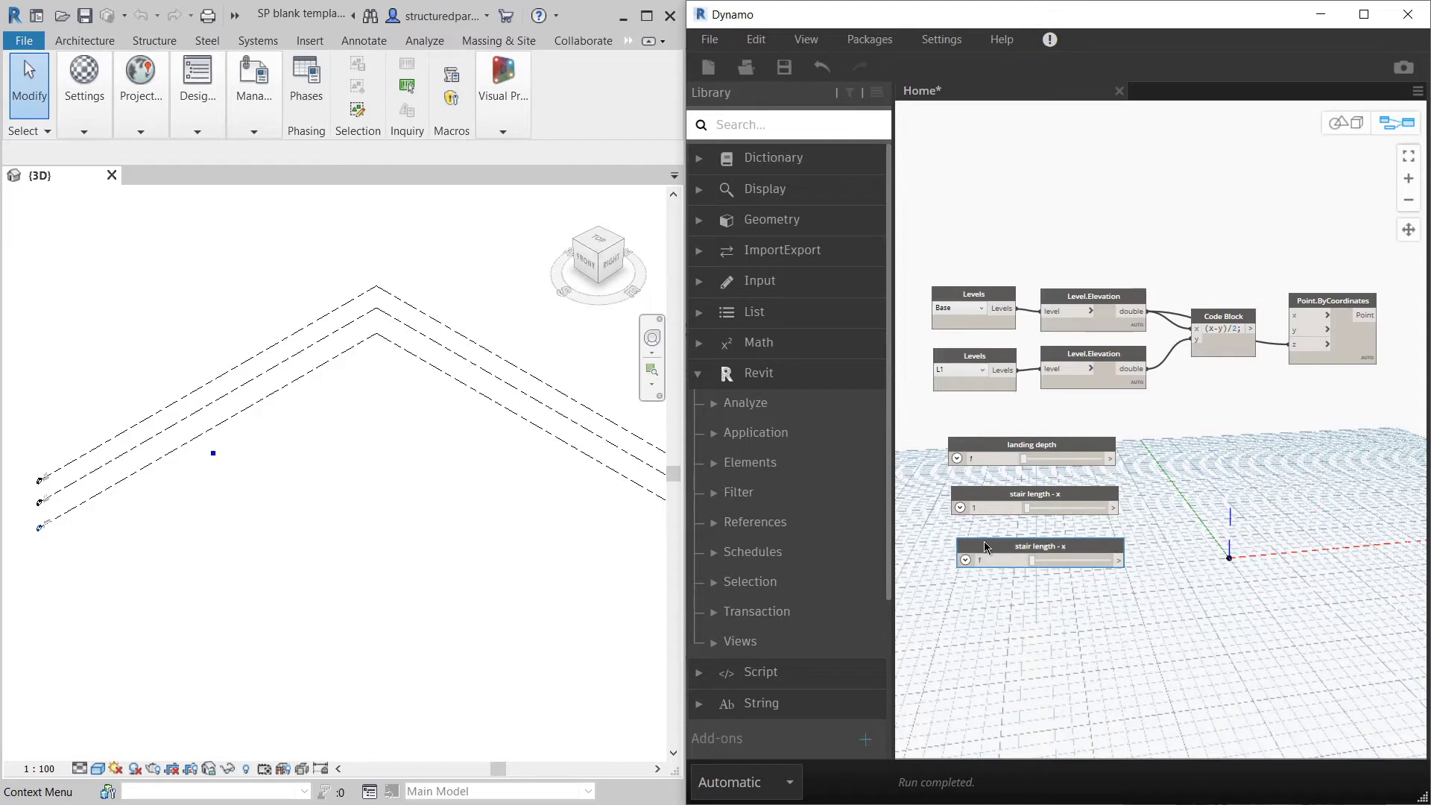
# Step: Rename the lower stair length - x slider as "stair width" and move it slightly further down
pyautogui.rightClick(1034, 551)
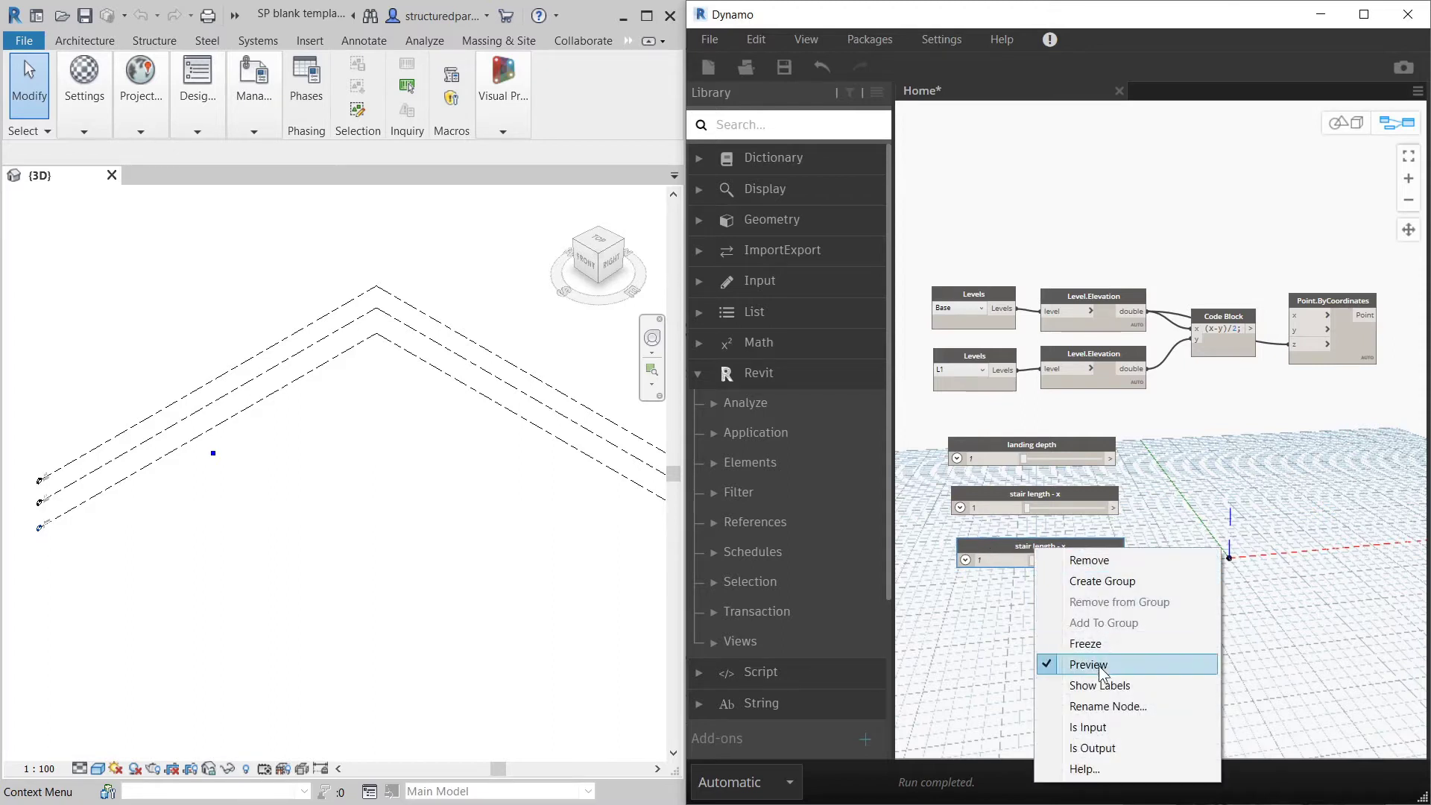
pyautogui.click(1111, 703)
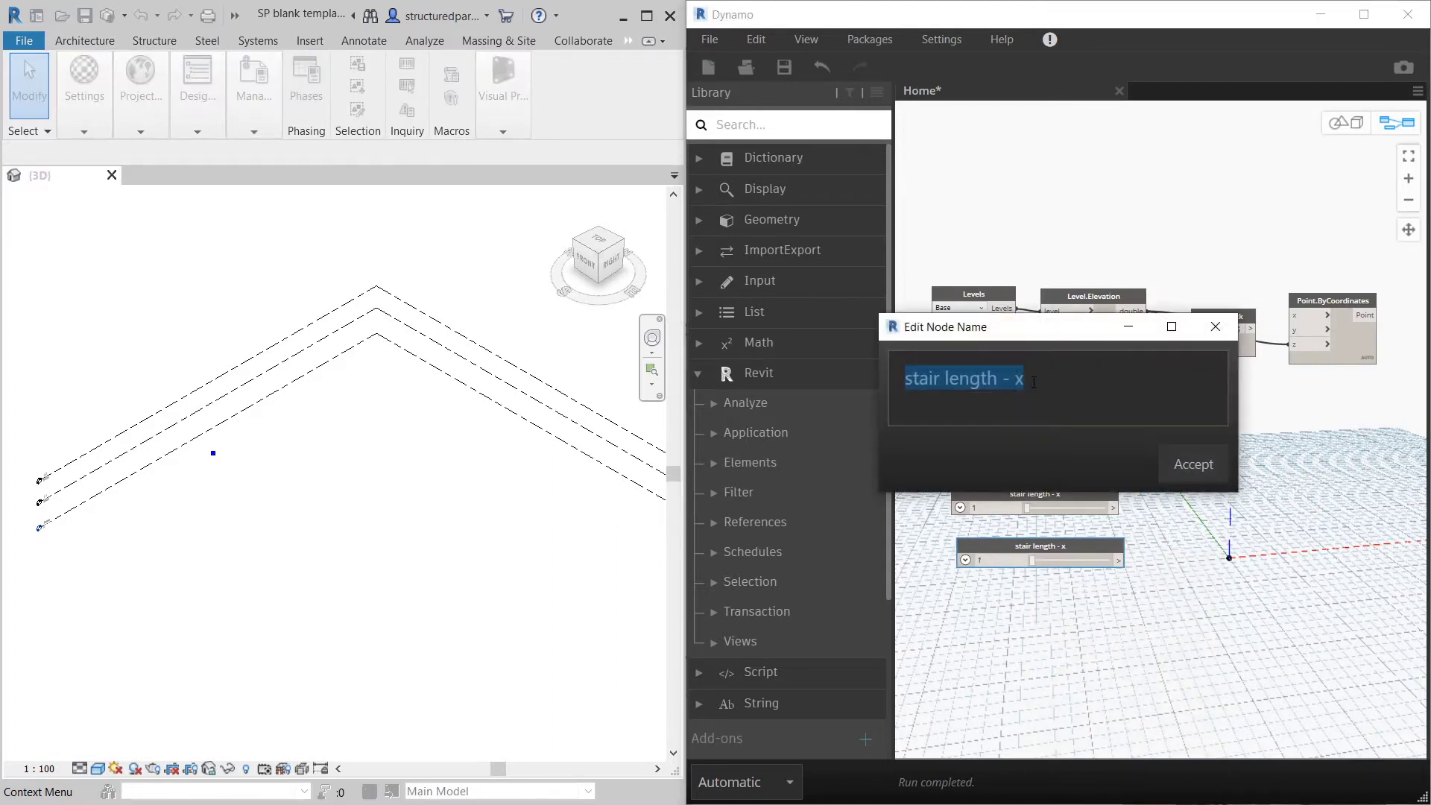
pyautogui.moveTo(1033, 381); pyautogui.dragTo(946, 379)
pyautogui.write('width')
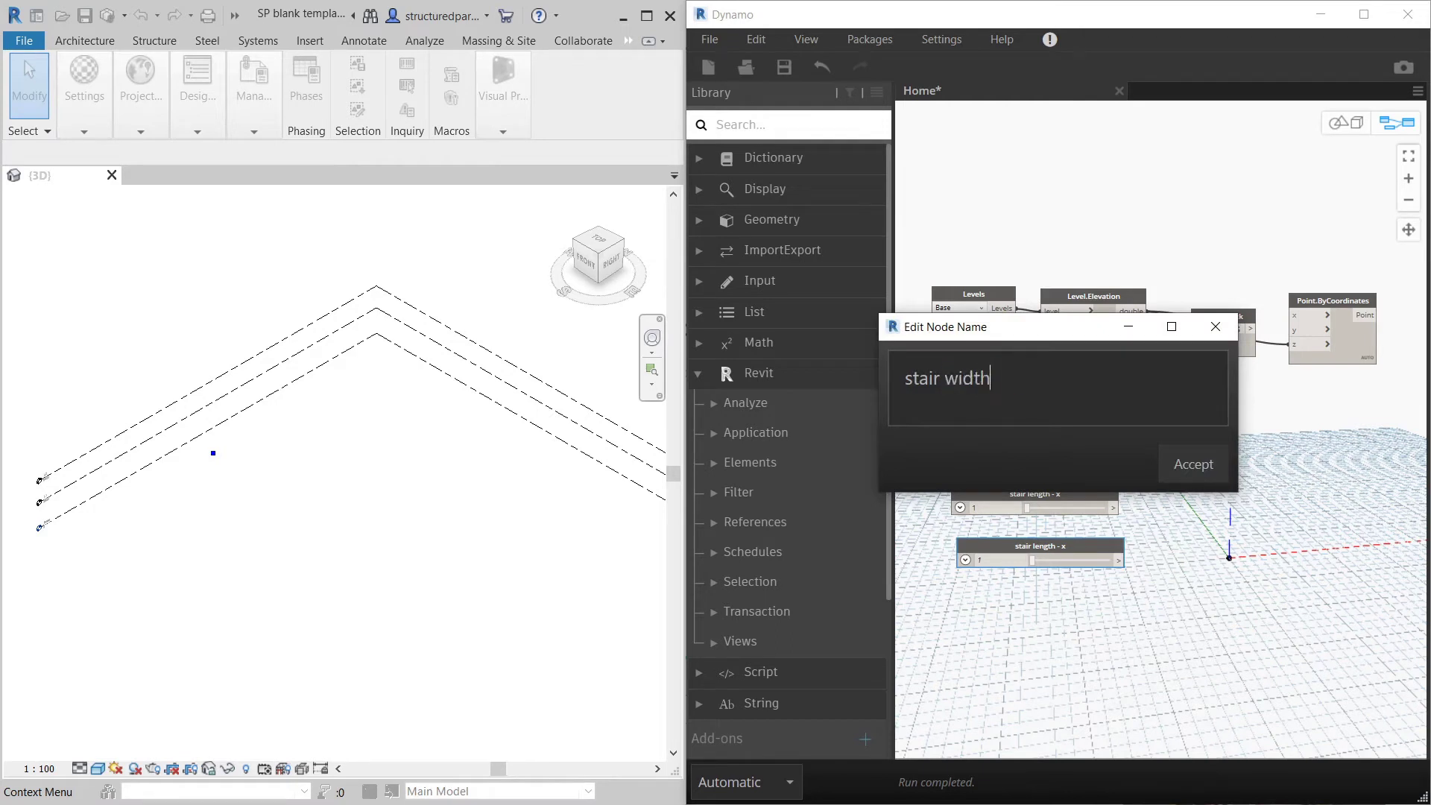
pyautogui.click(1193, 464)
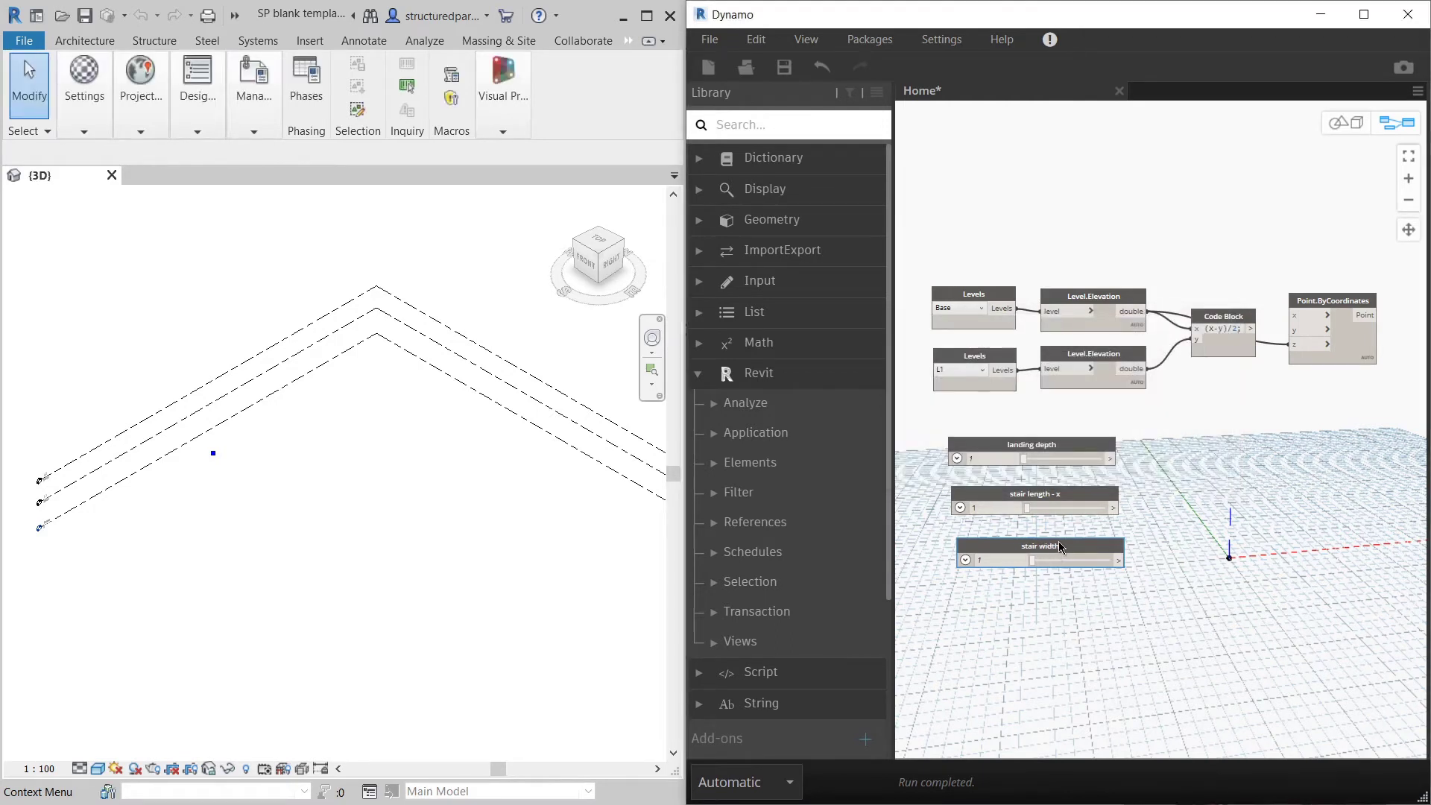
pyautogui.moveTo(1058, 541); pyautogui.dragTo(1055, 553)
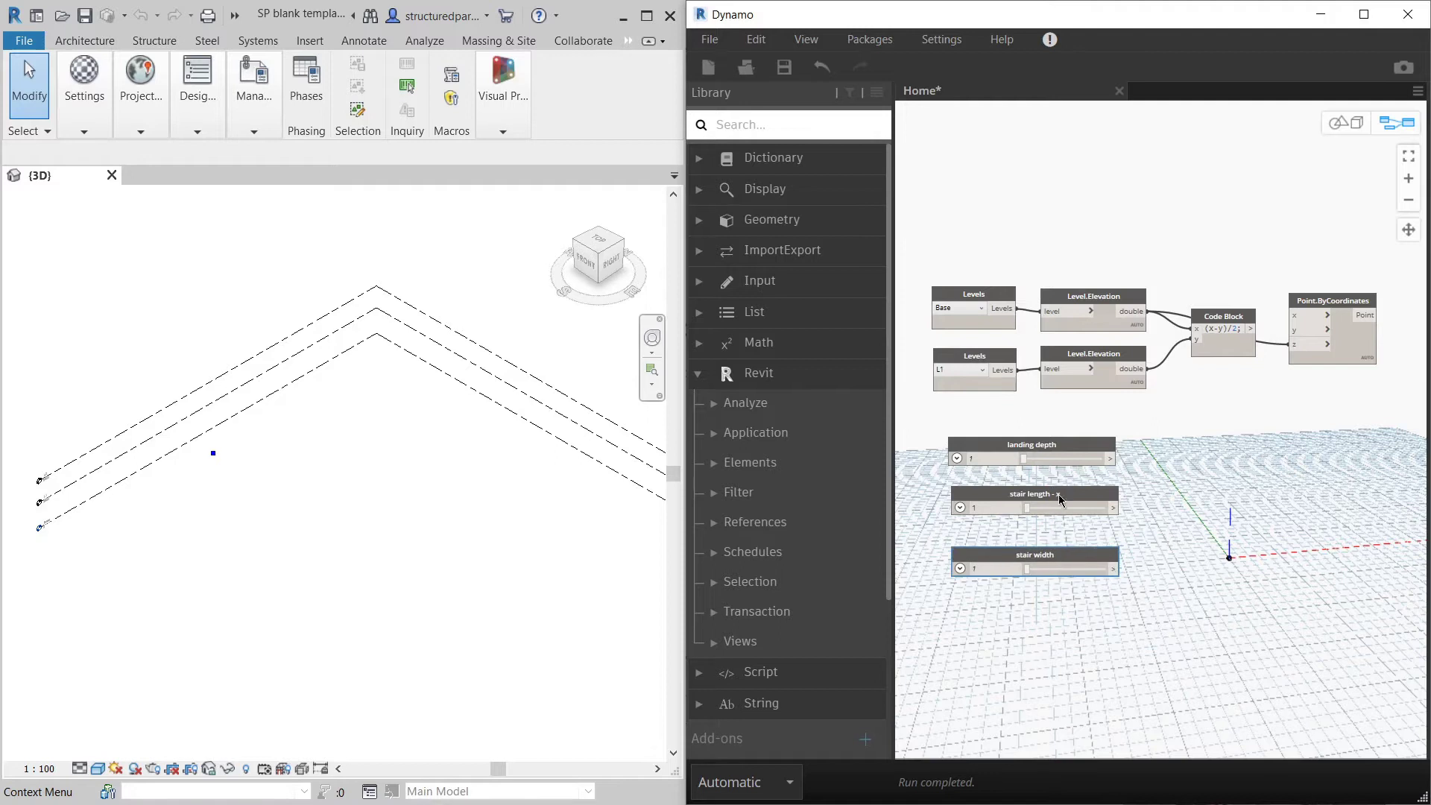
# Step: Change the maximum value of the stair length - x slider and collapse its settings
pyautogui.click(959, 507)
pyautogui.doubleClick(1012, 542)
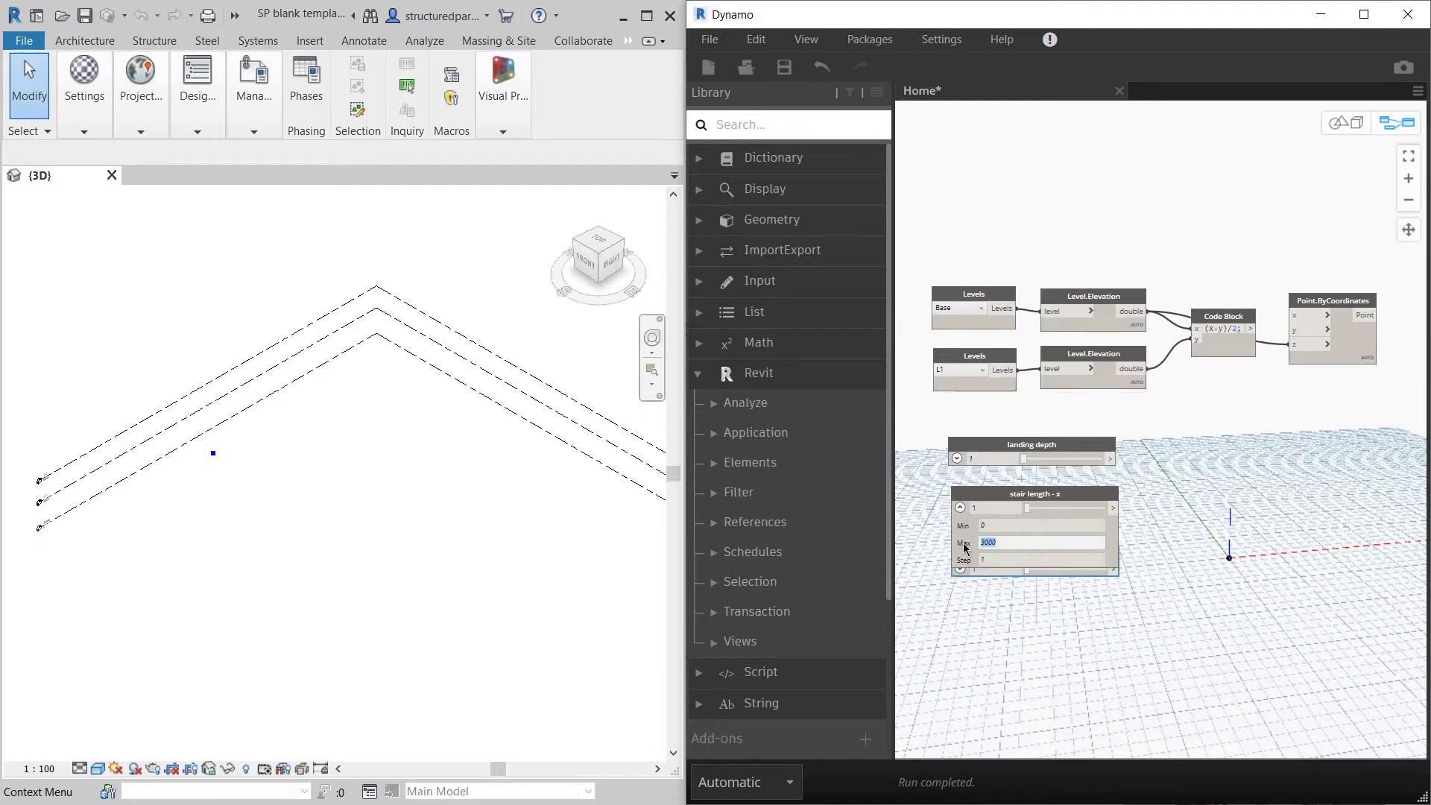
pyautogui.write('10')
pyautogui.click(960, 507)
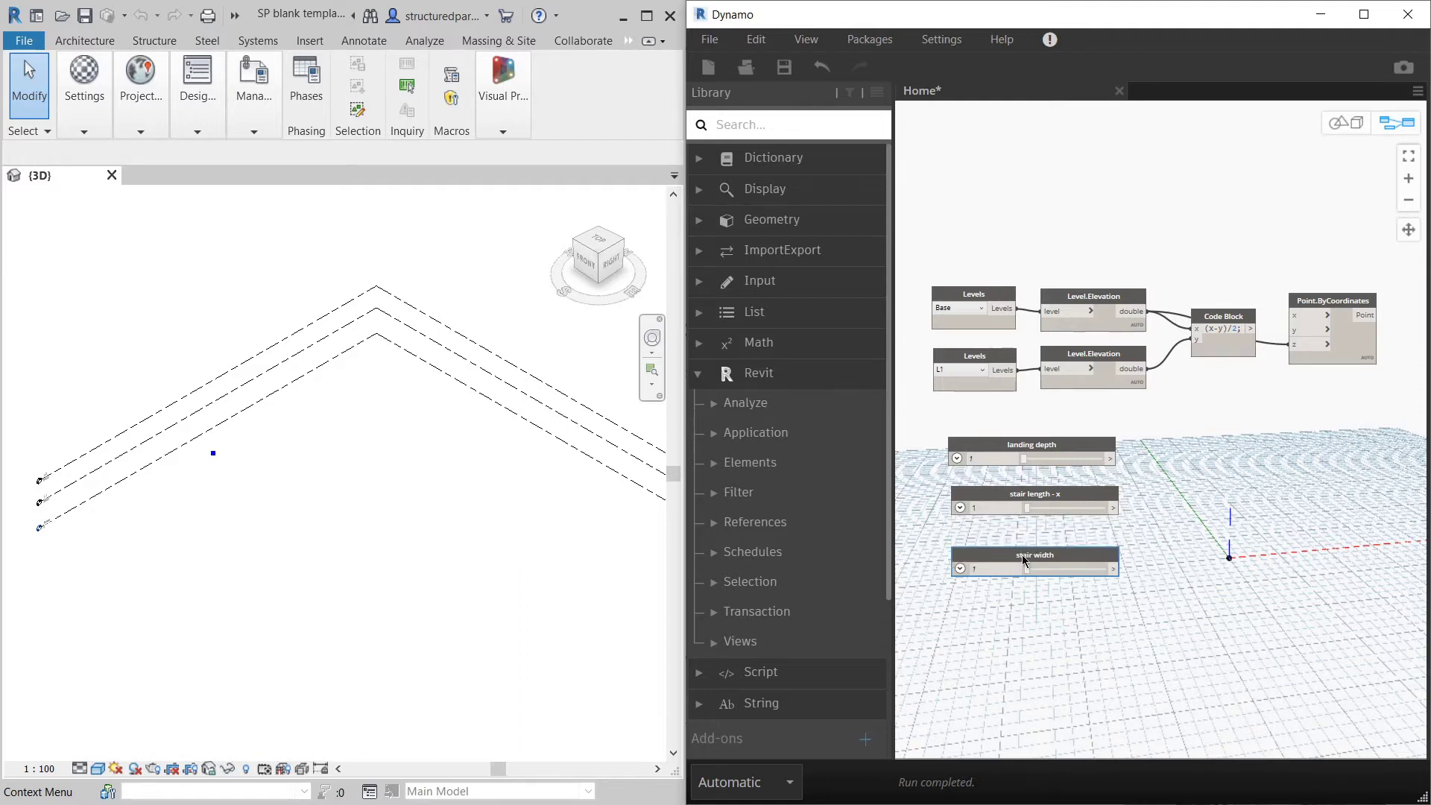
# Step: Change the maximum value of the stair width slider, collapse its settings and tidy its position below the stair length - x slider
pyautogui.moveTo(1018, 558); pyautogui.dragTo(1016, 564)
pyautogui.click(958, 576)
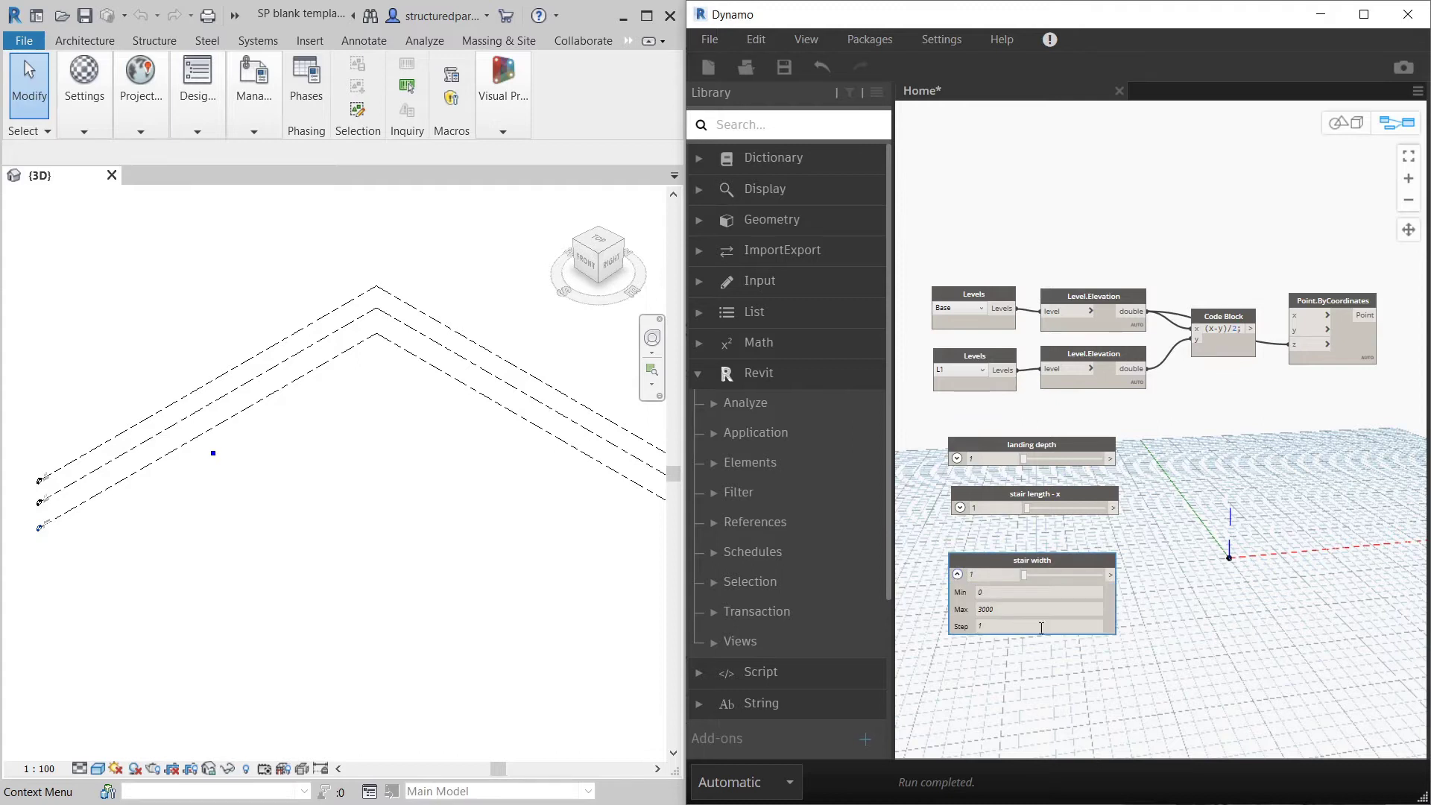
pyautogui.doubleClick(1024, 610)
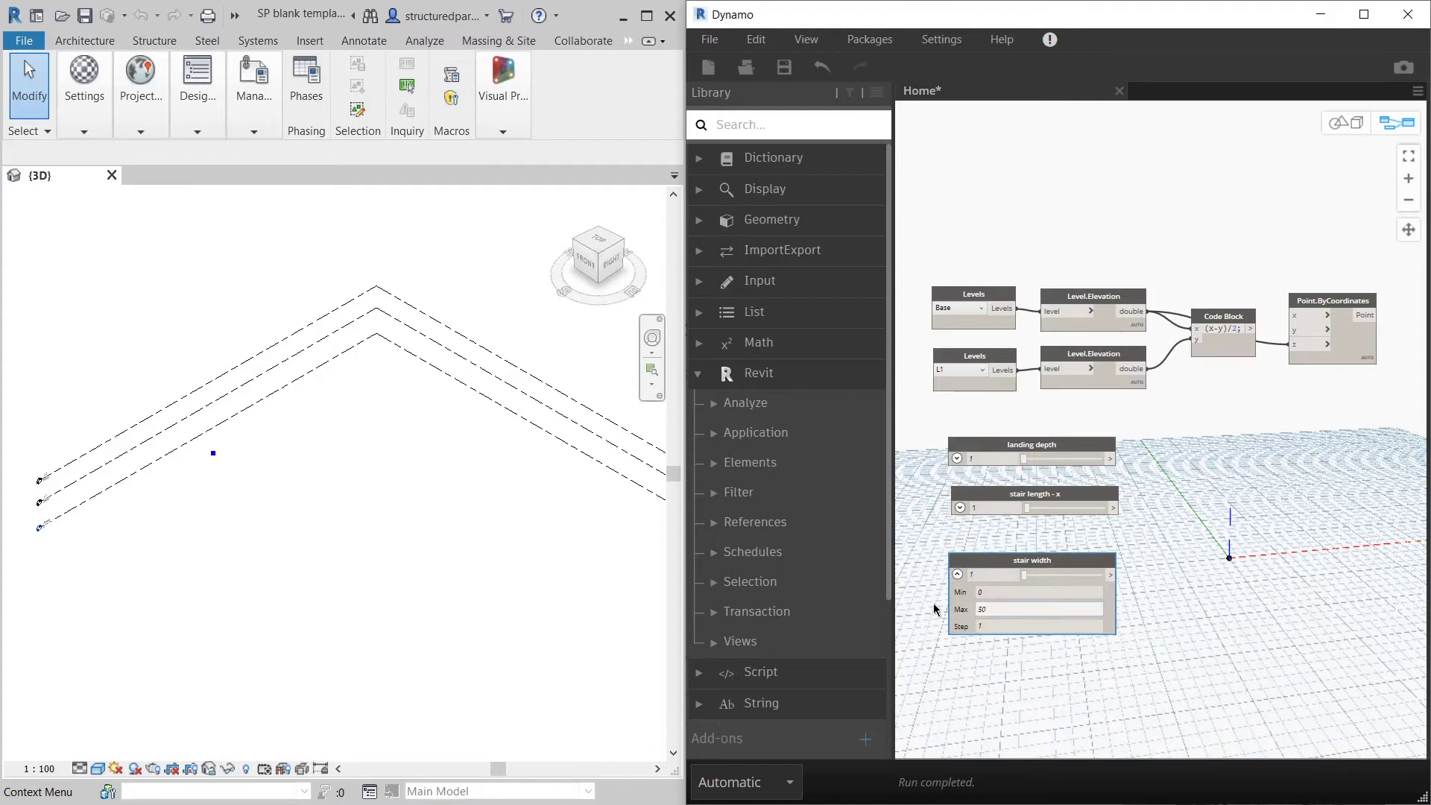
pyautogui.click(958, 574)
pyautogui.moveTo(963, 569); pyautogui.dragTo(961, 558)
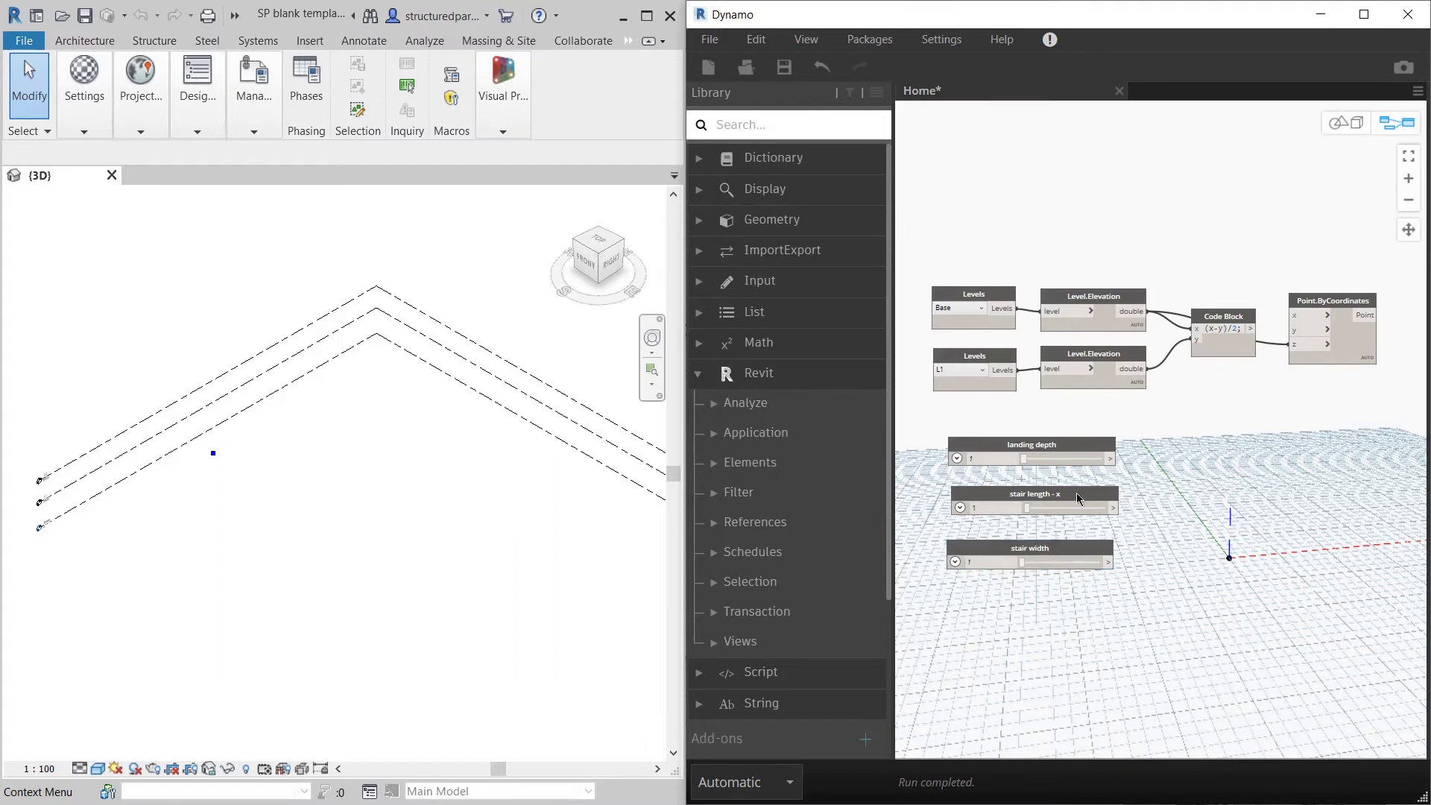
# Step: Add a Vector.ByCoordinates (x, y, z) node and place it beside the landing depth slider, below Point.ByCoordinates
pyautogui.scroll(-1, 1099, 494)
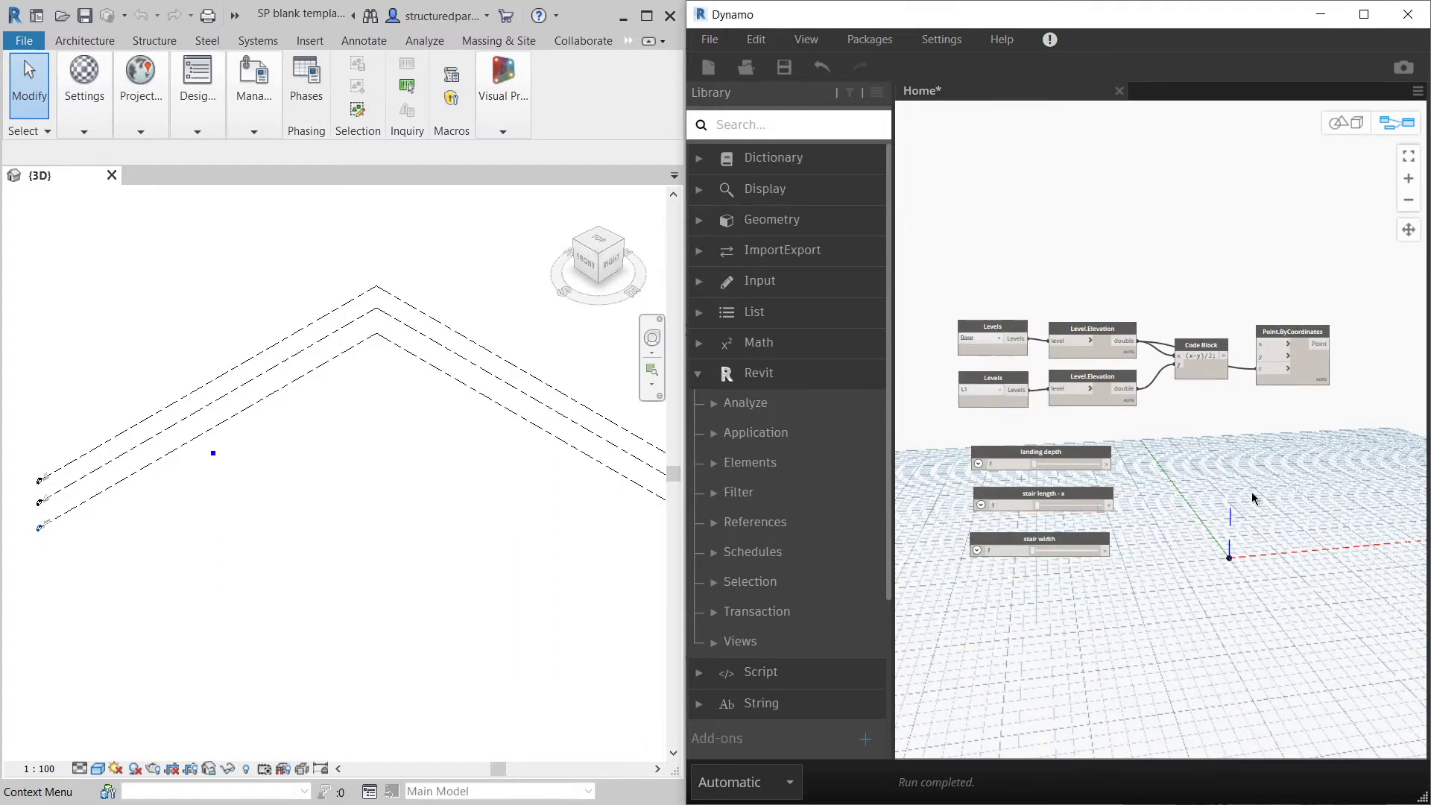
pyautogui.scroll(1, 1257, 490)
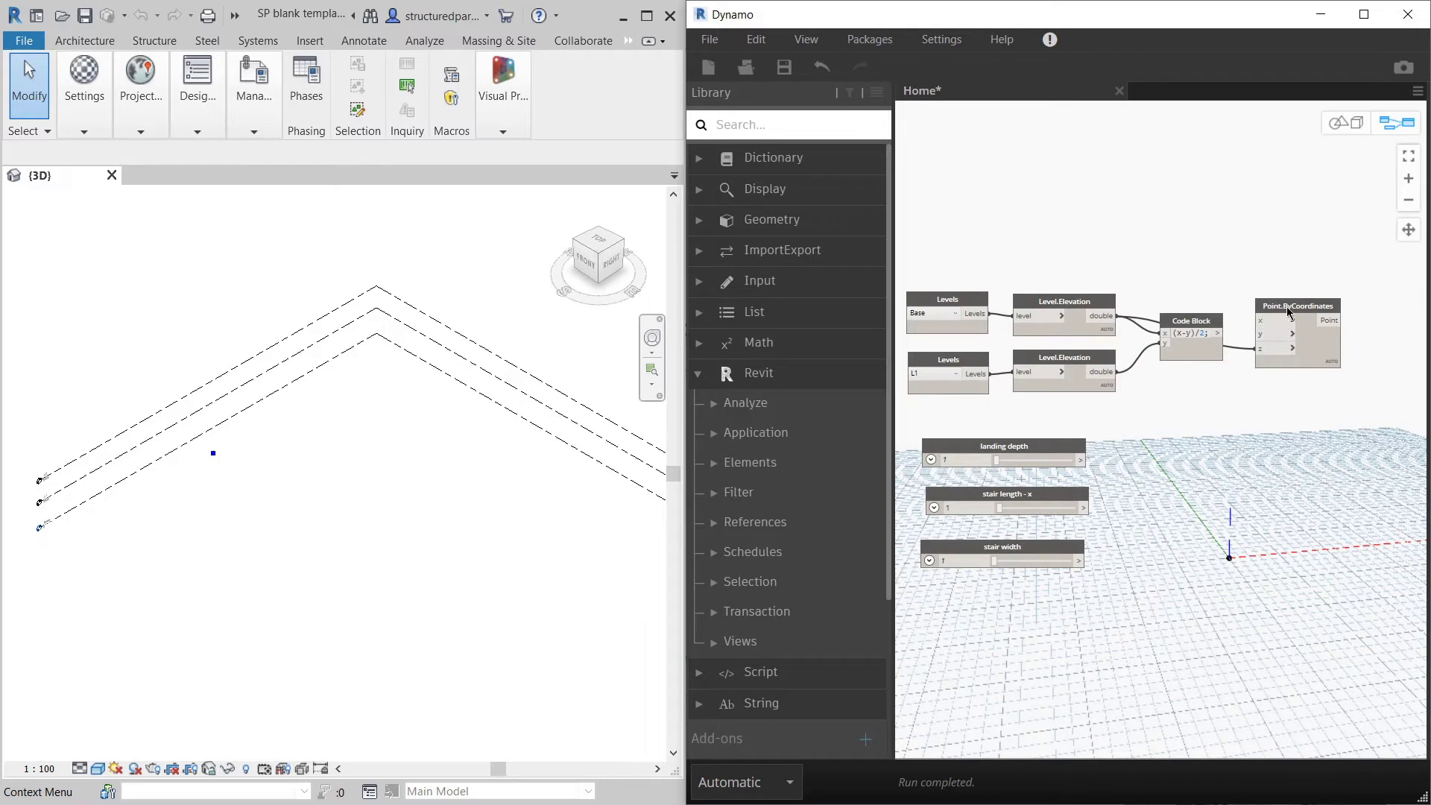
pyautogui.click(1289, 325)
pyautogui.click(1238, 447)
pyautogui.rightClick(1209, 477)
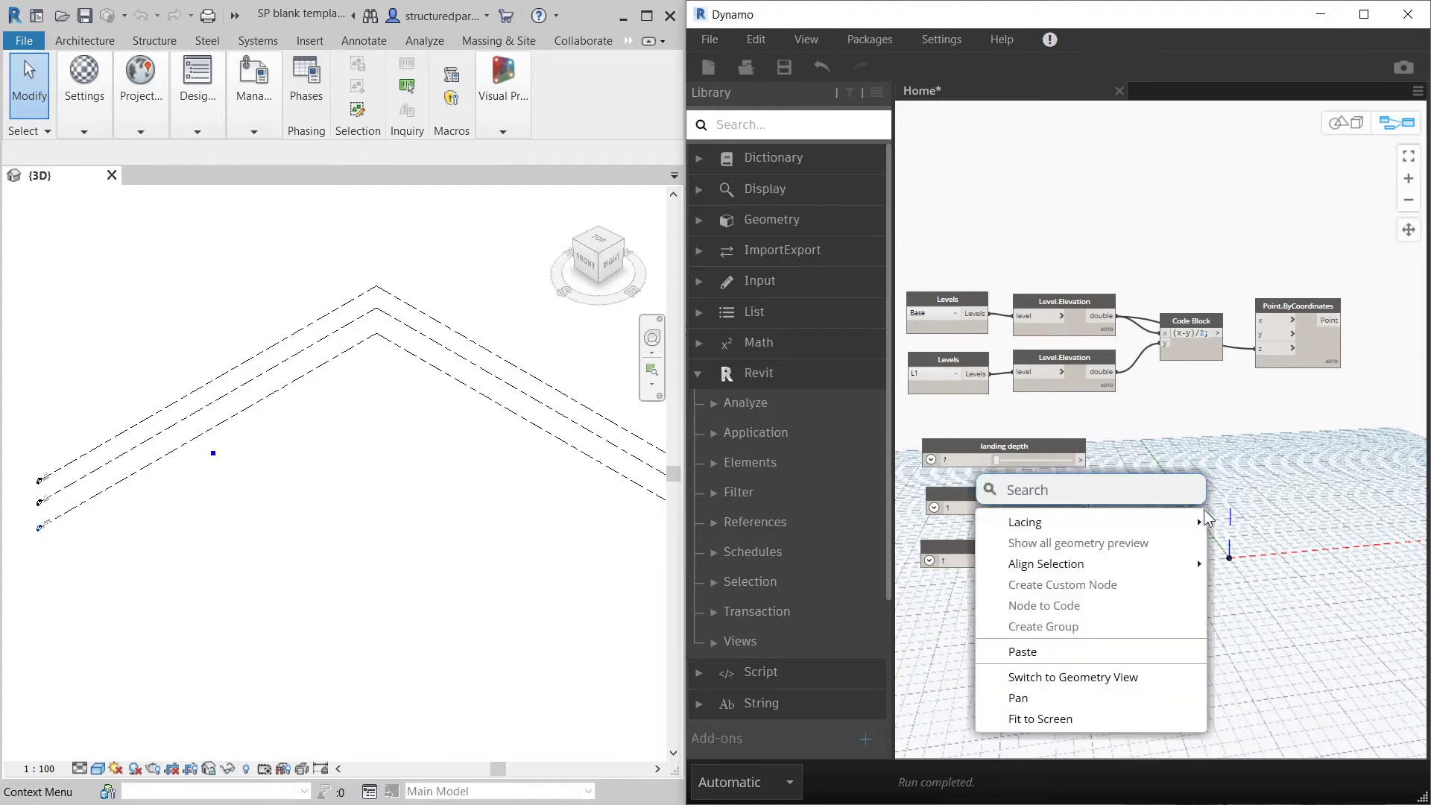
pyautogui.write('vecor')
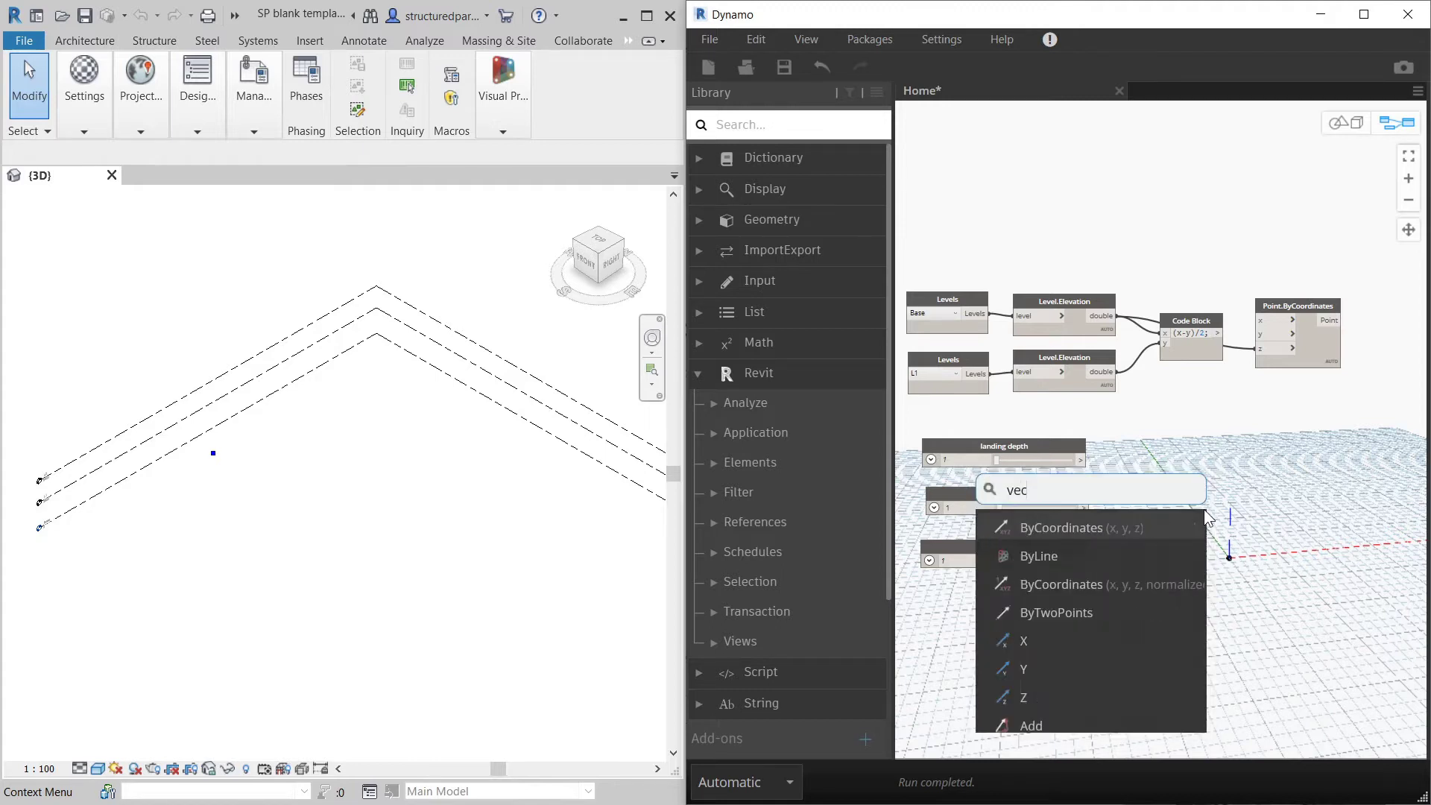
pyautogui.press('BackSpace')
pyautogui.press('BackSpace')
pyautogui.write('tor')
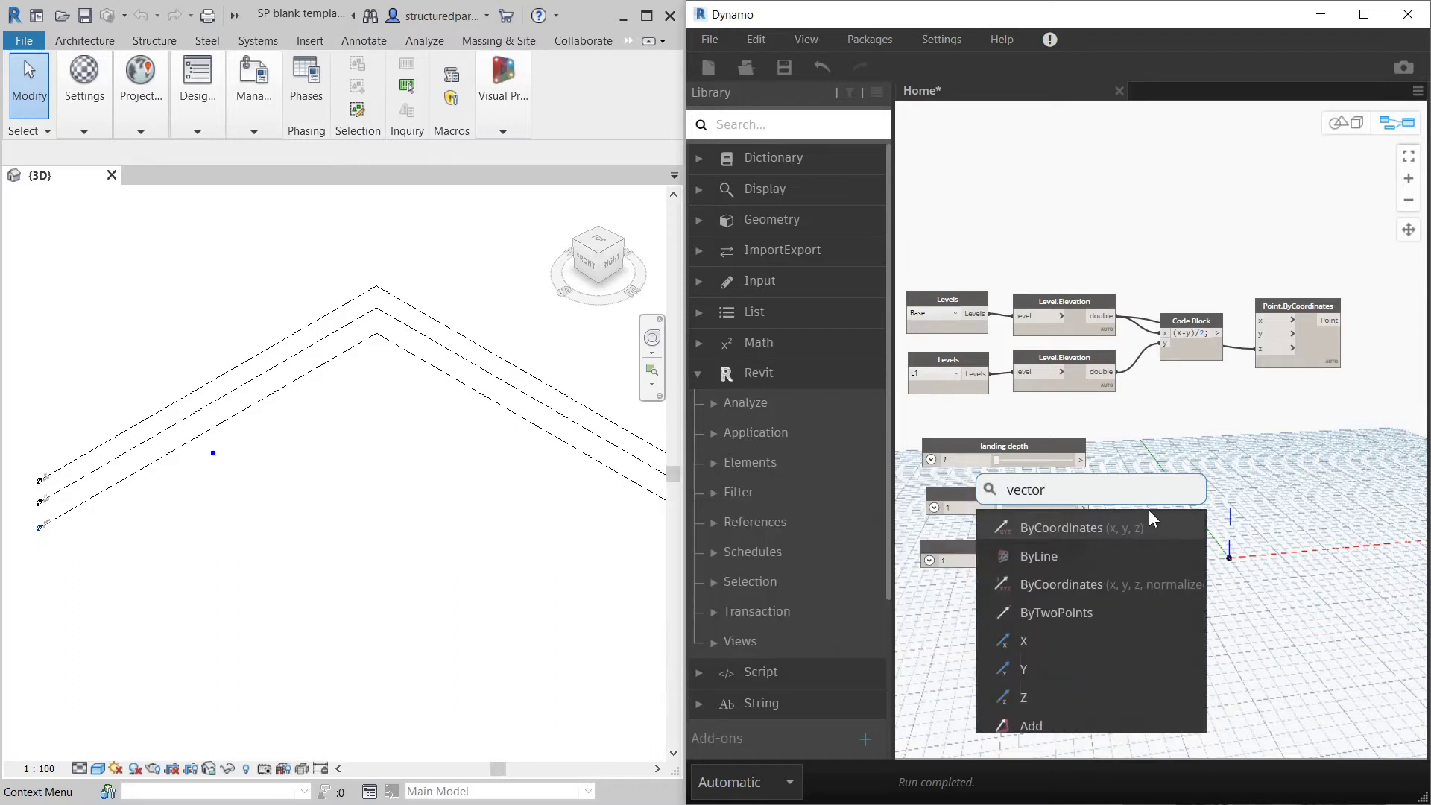
pyautogui.click(1183, 526)
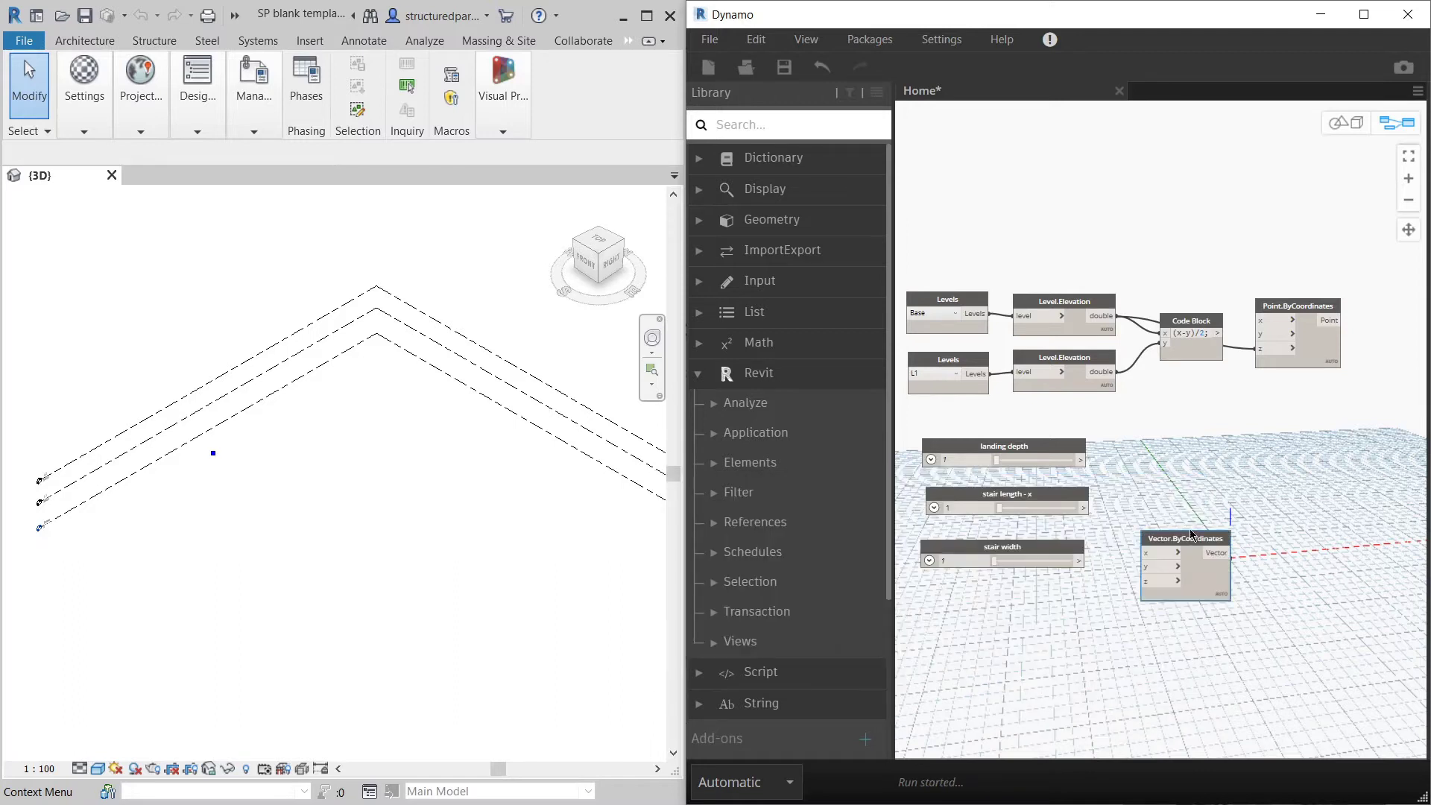
pyautogui.moveTo(1188, 530); pyautogui.dragTo(1255, 450)
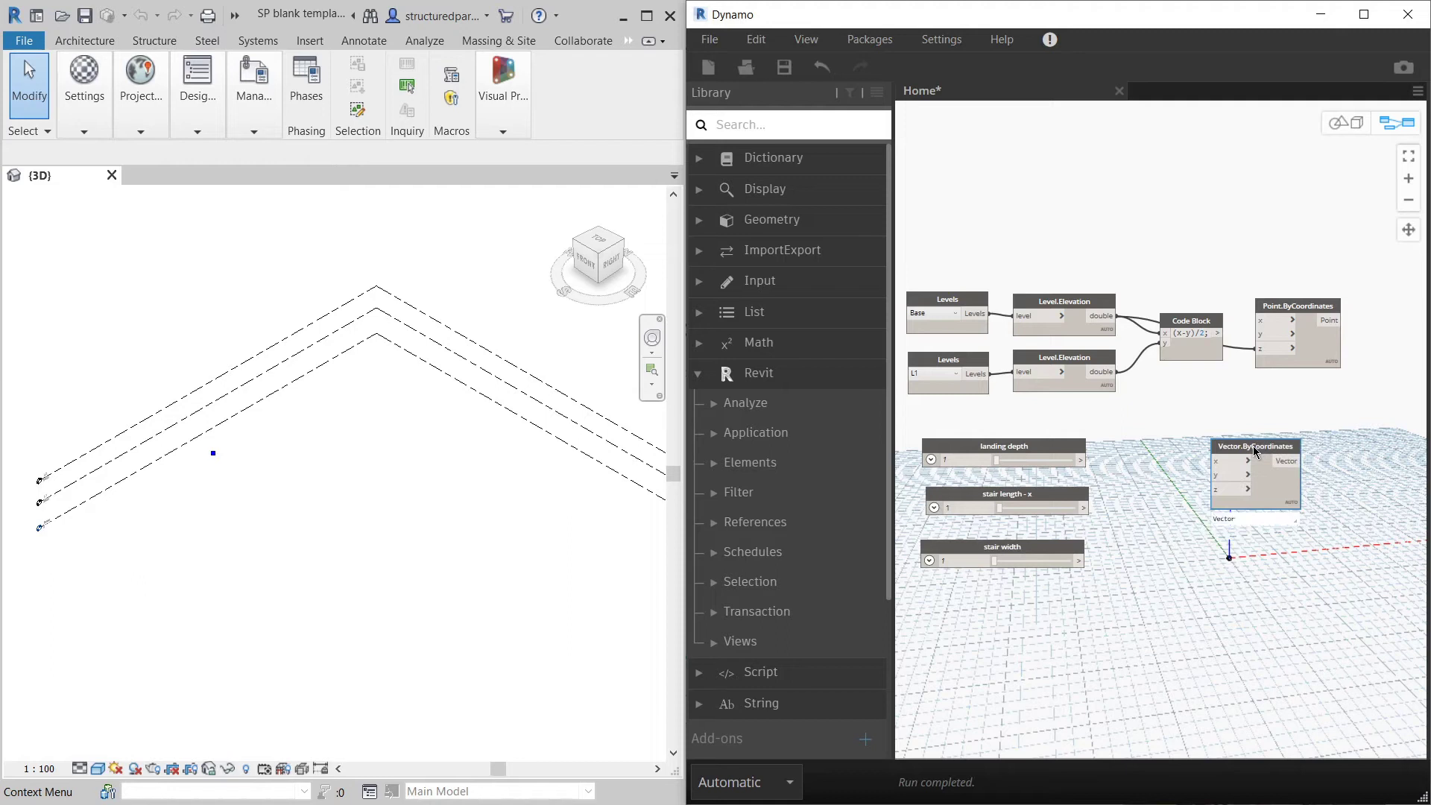
# Step: Connect the landing depth slider to the x input of Vector.ByCoordinates and set the slider to 2036
pyautogui.click(1063, 452)
pyautogui.moveTo(1063, 452); pyautogui.dragTo(1070, 452)
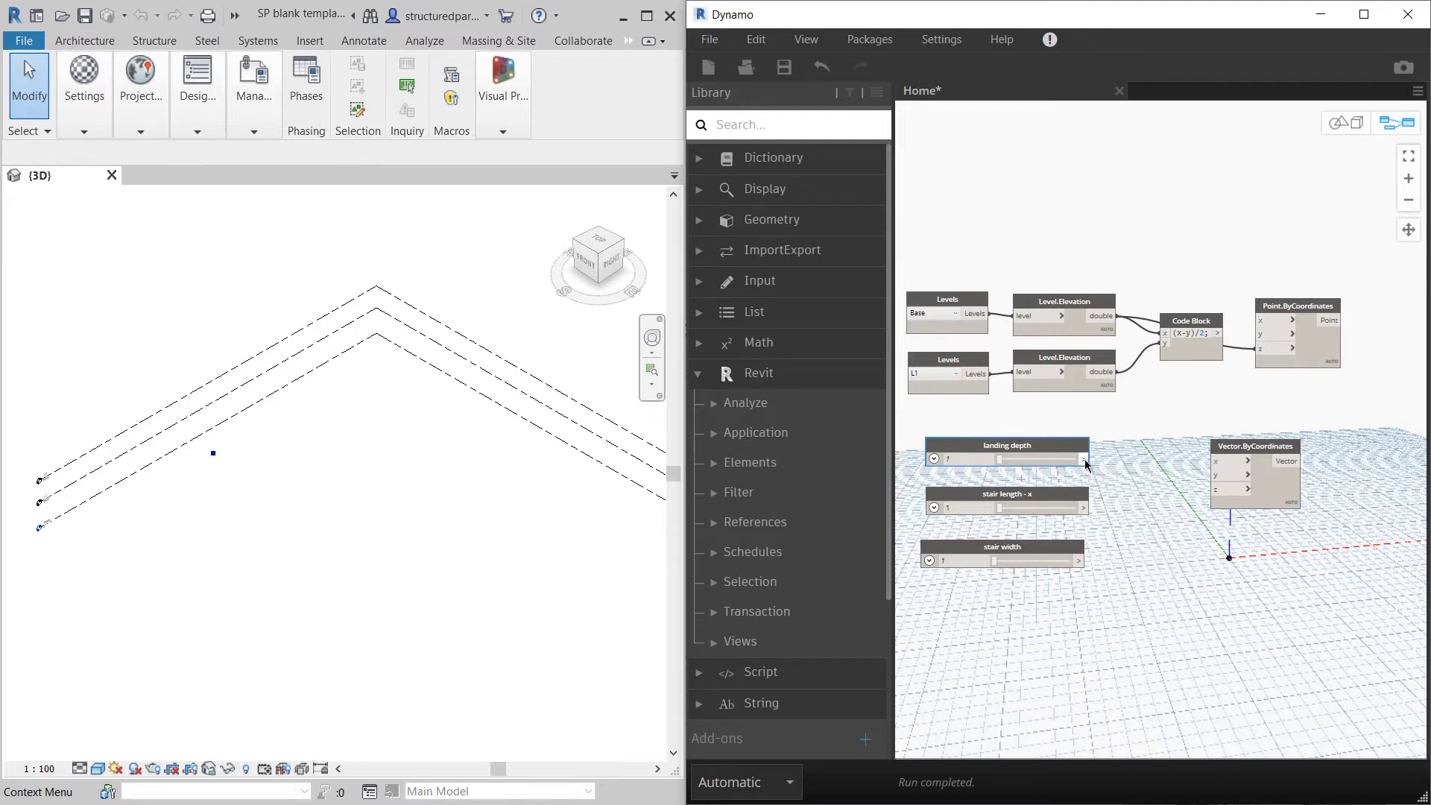
pyautogui.moveTo(1271, 451); pyautogui.dragTo(1223, 447)
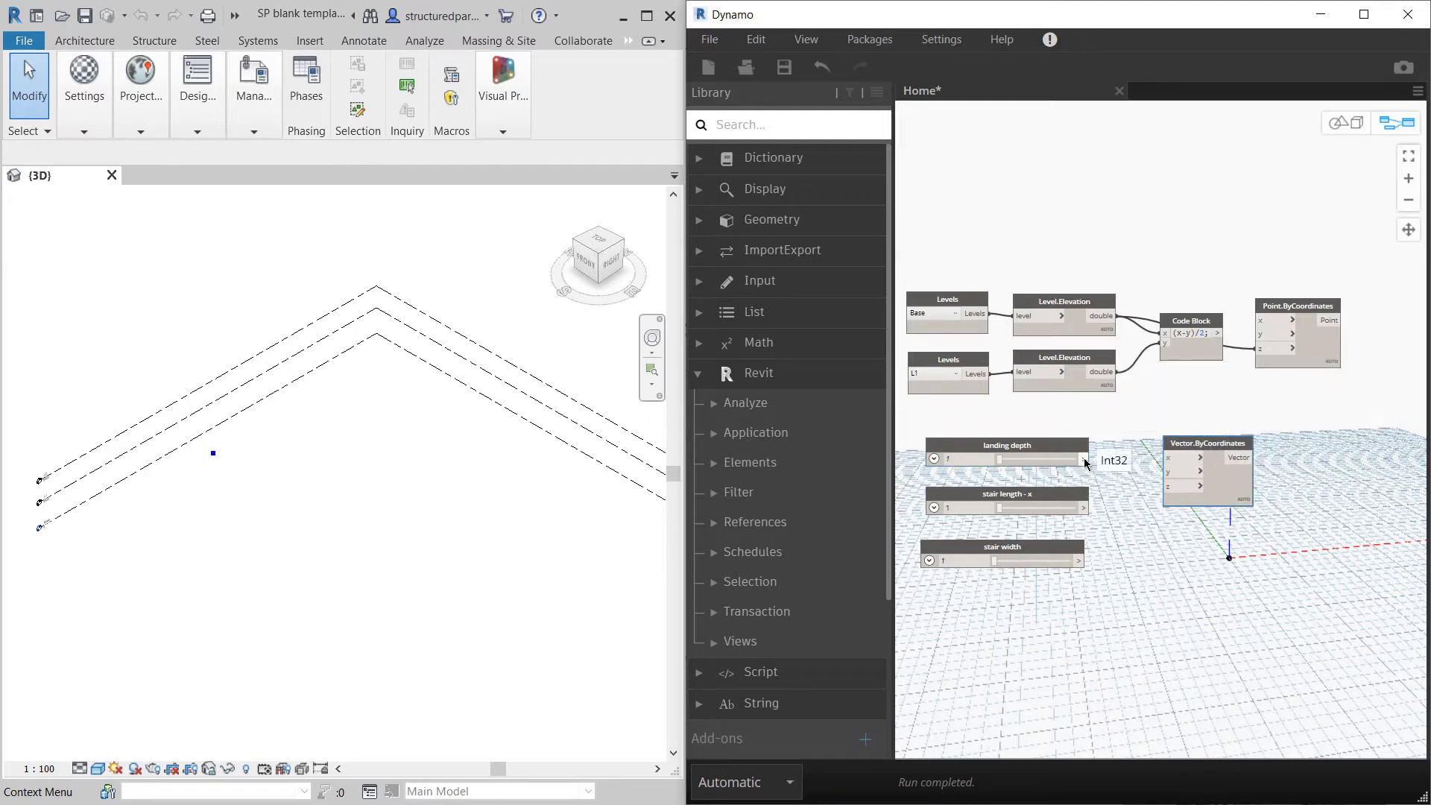
pyautogui.moveTo(1084, 460); pyautogui.dragTo(1168, 457)
pyautogui.moveTo(1003, 459); pyautogui.dragTo(1052, 453)
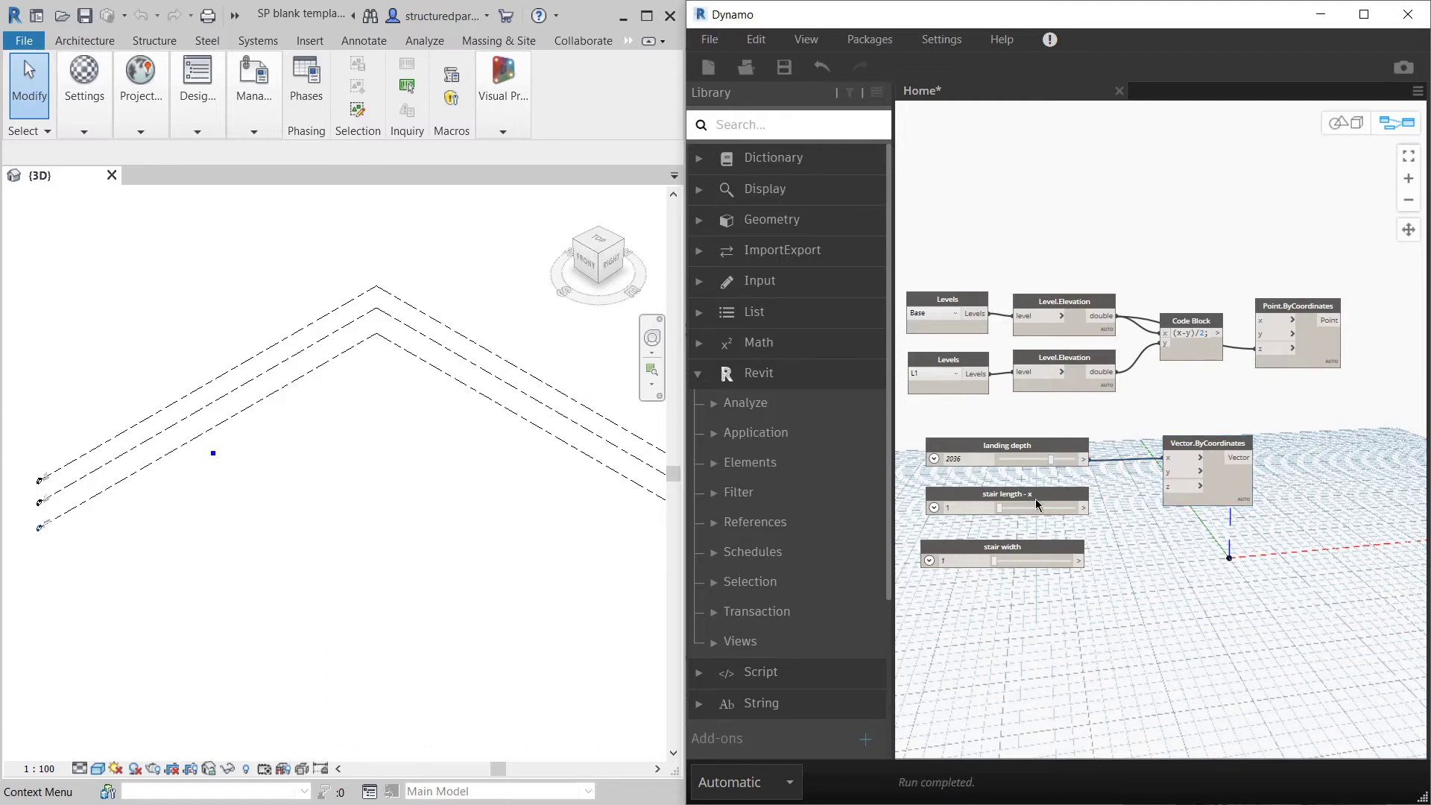
pyautogui.moveTo(1198, 447); pyautogui.dragTo(1194, 447)
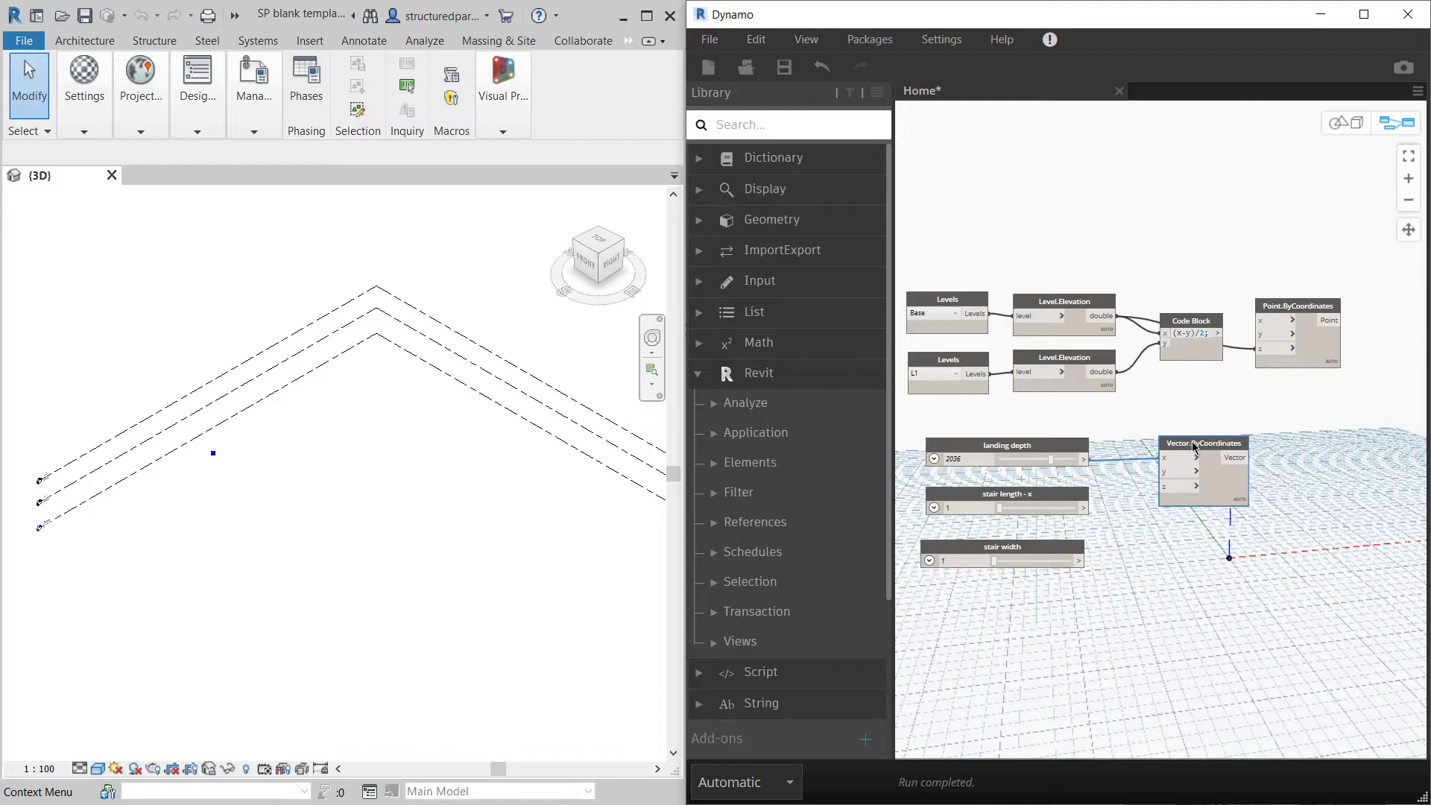
# Step: Move the stair length - x and stair width sliders further down and duplicate the Vector.ByCoordinates node below the original
pyautogui.moveTo(1108, 563); pyautogui.dragTo(1043, 559)
pyautogui.click(1199, 568)
pyautogui.click(1214, 446)
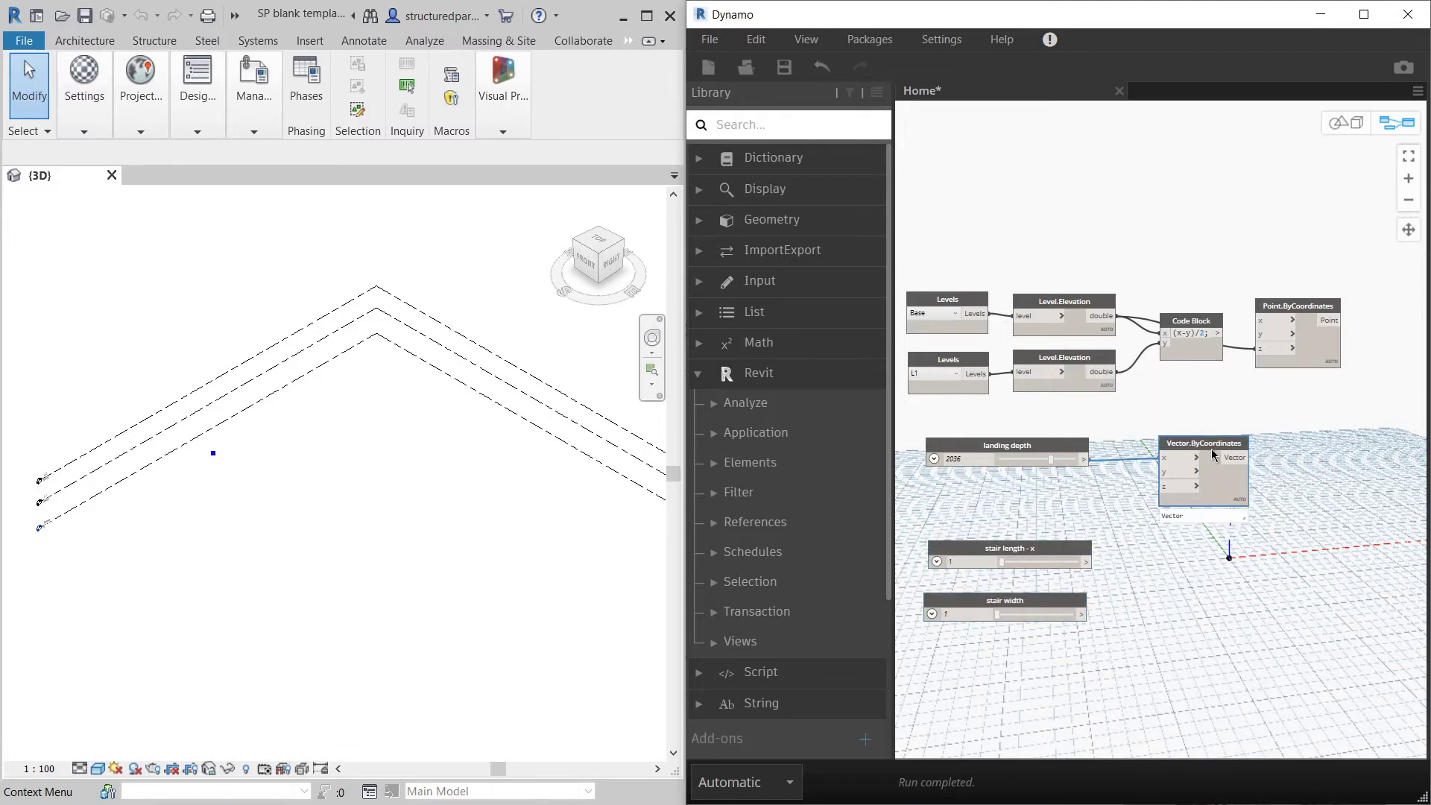
pyautogui.hotkey('ctrl', 'c')
pyautogui.hotkey('ctrl', 'v')
pyautogui.moveTo(1315, 486); pyautogui.dragTo(1196, 538)
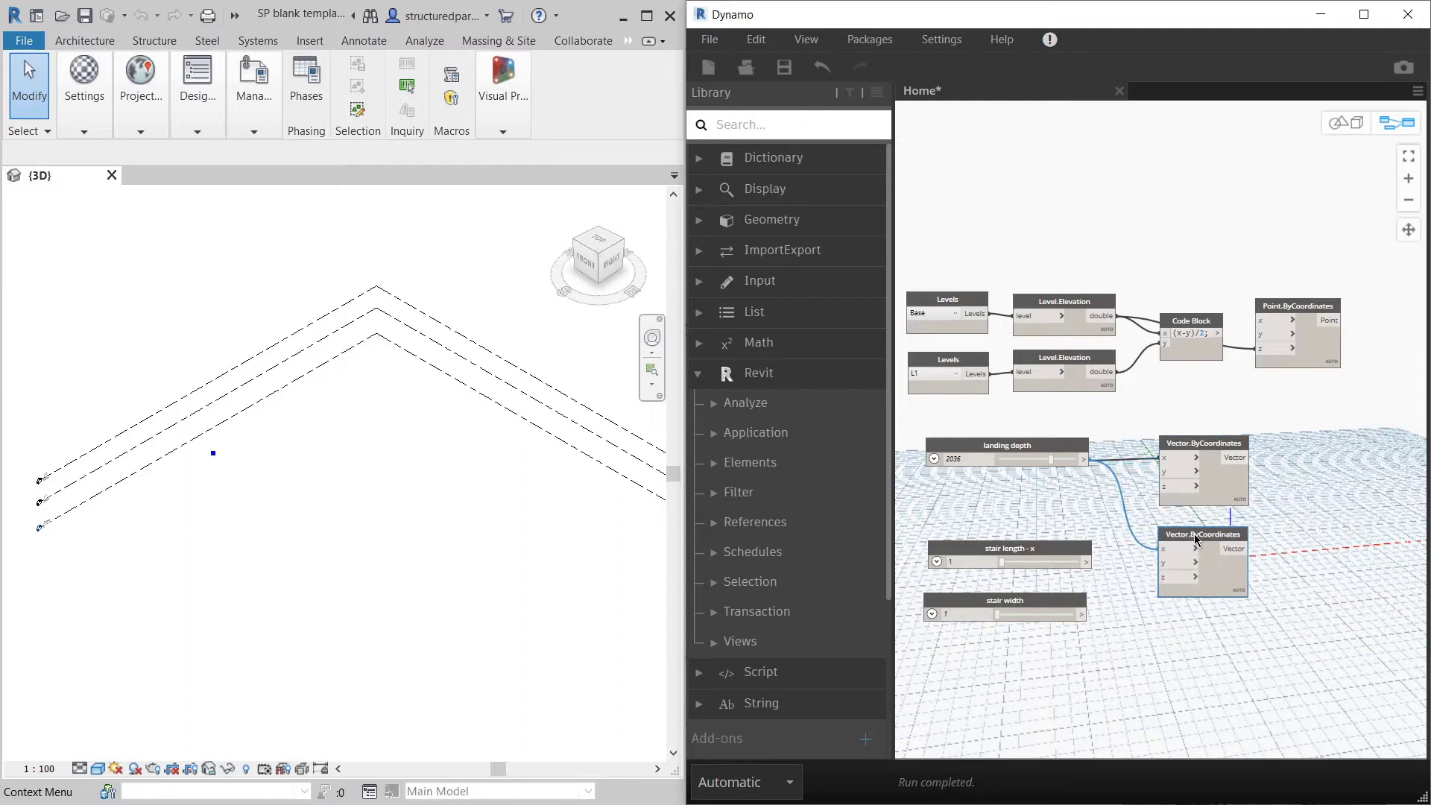
pyautogui.click(1263, 534)
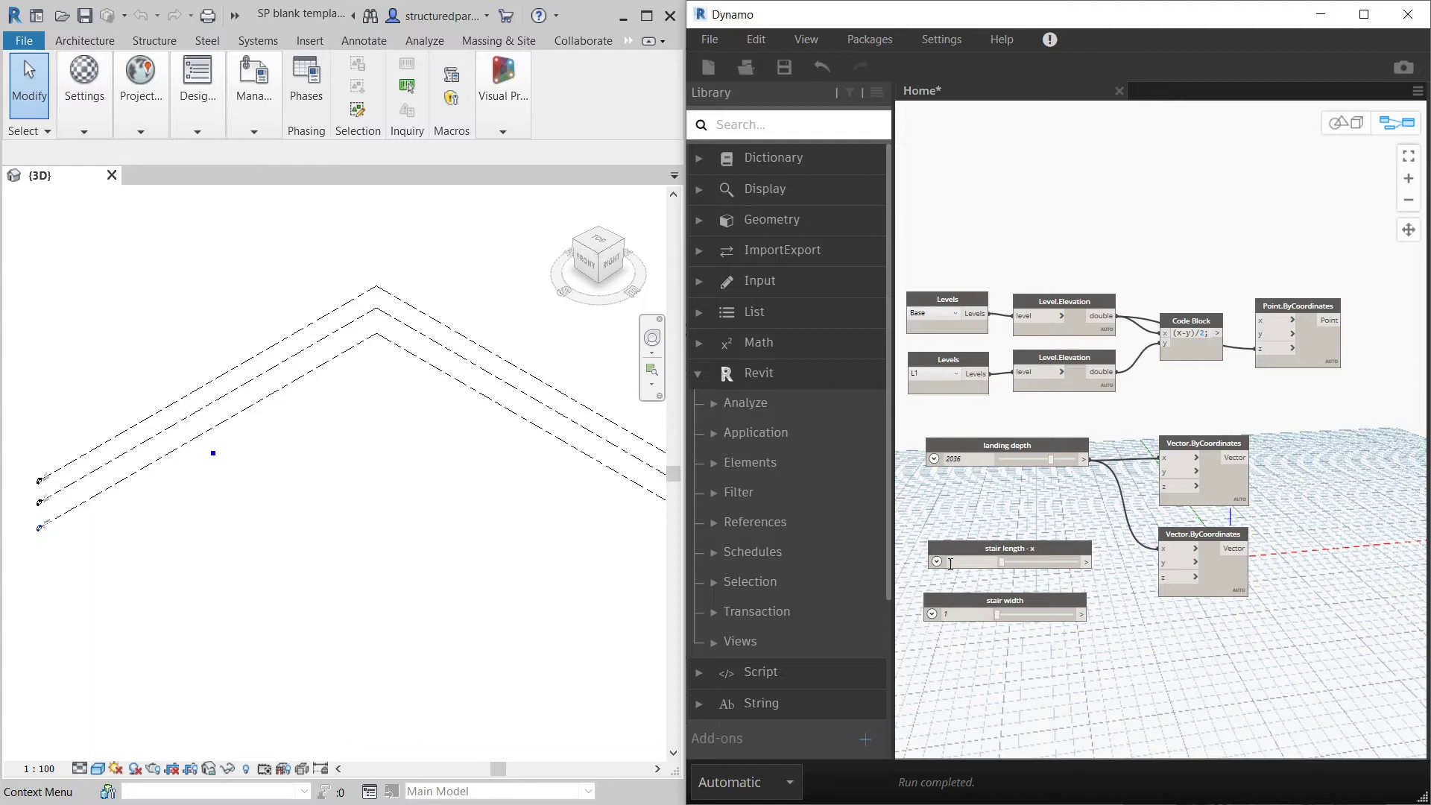
# Step: Connect the stair length - x slider to the x input of the second Vector.ByCoordinates node, replacing the landing depth connection
pyautogui.write('1')
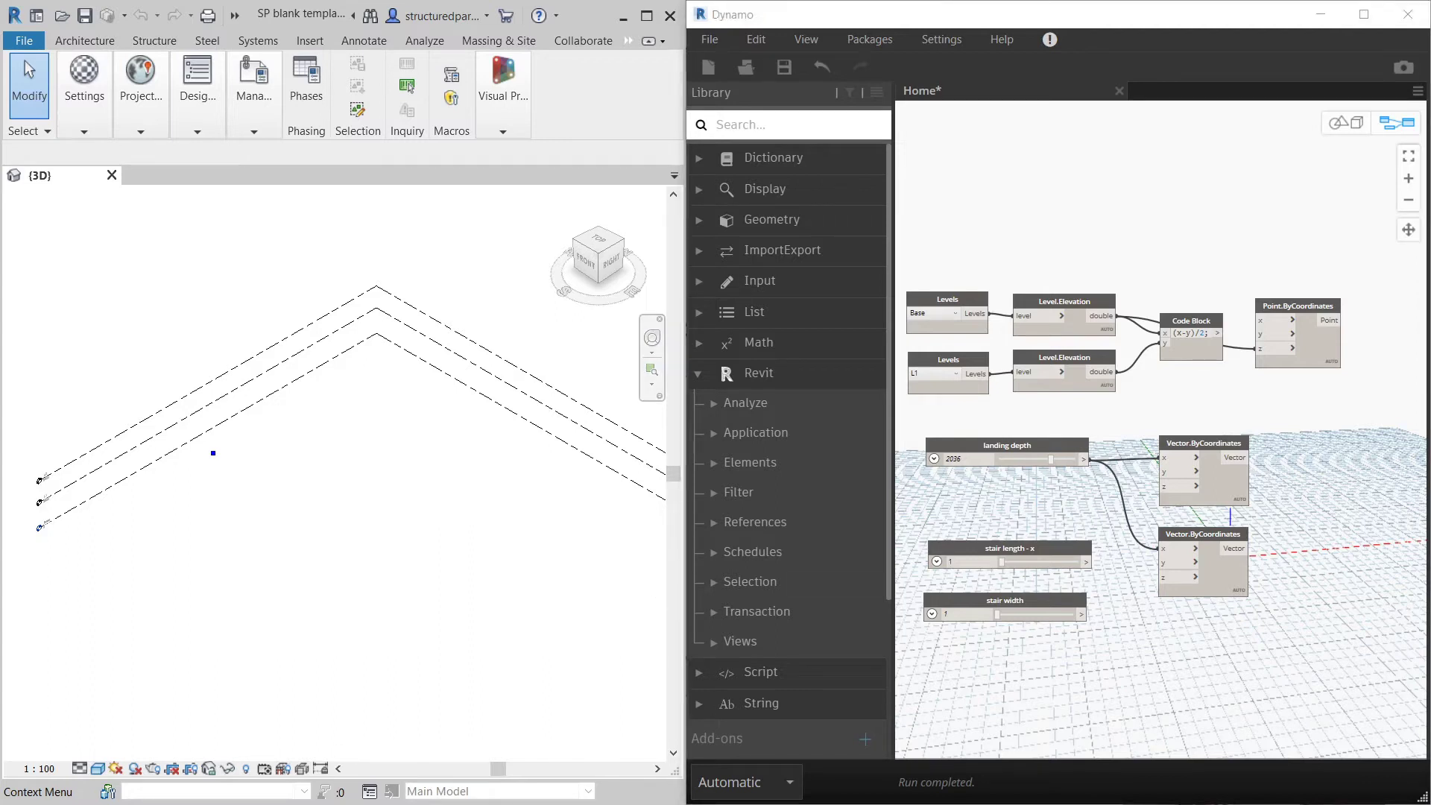
pyautogui.click(959, 530)
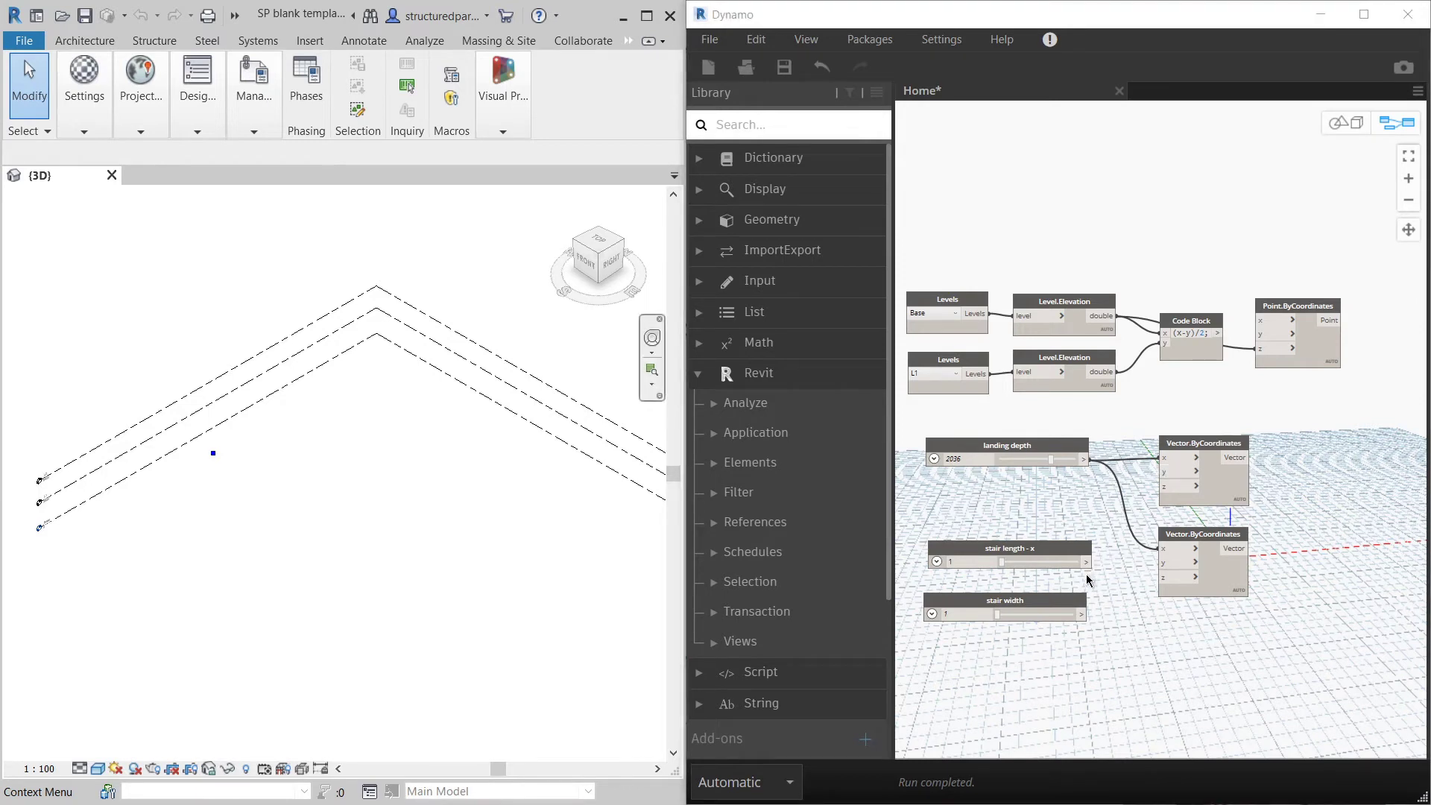
pyautogui.moveTo(1086, 561); pyautogui.dragTo(1190, 539)
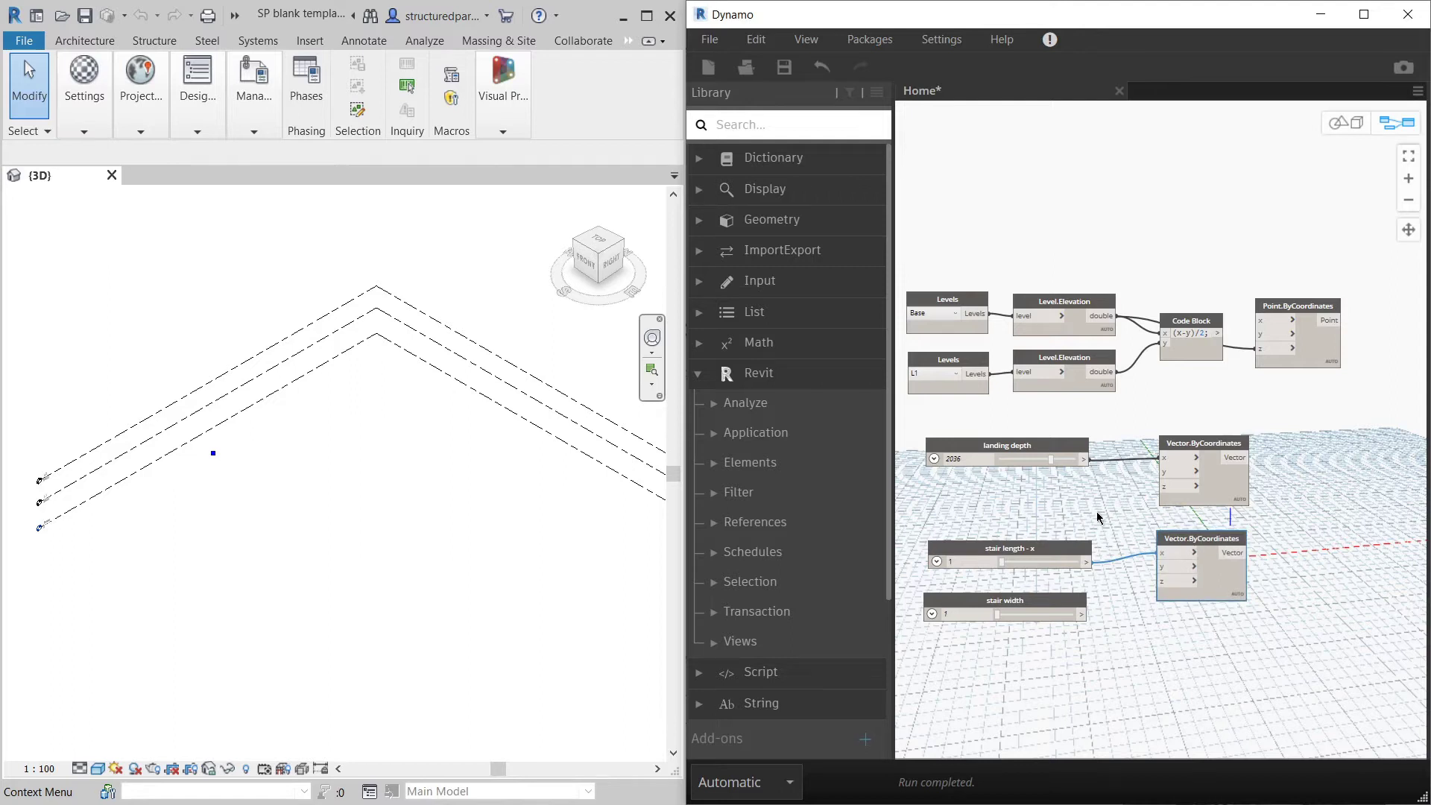
# Step: Duplicate the second Vector.ByCoordinates node below it and move the stair width slider down beside the new copy
pyautogui.moveTo(1222, 547)
pyautogui.hotkey('ctrl', 'c')
pyautogui.hotkey('ctrl', 'v')
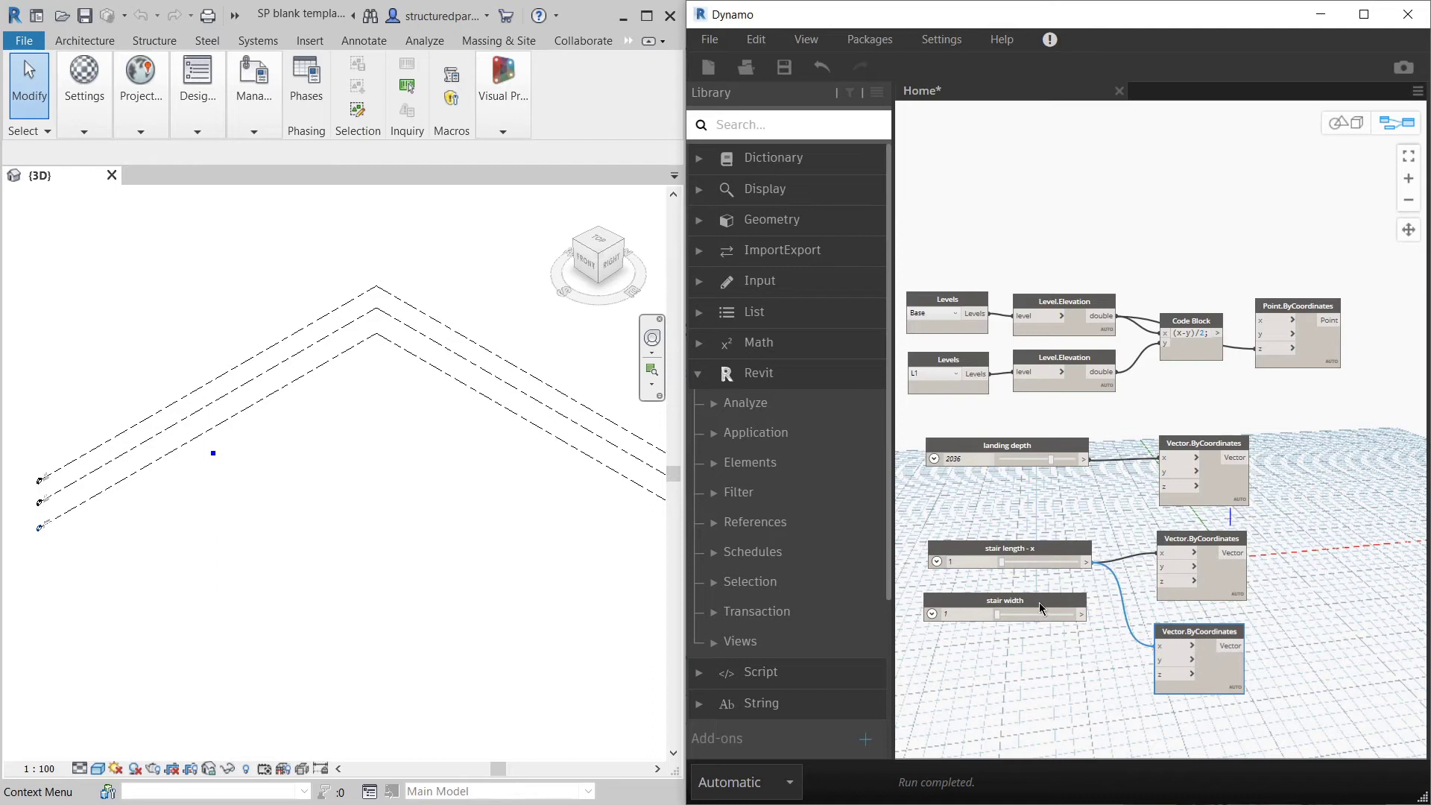
pyautogui.moveTo(1043, 603); pyautogui.dragTo(1044, 657)
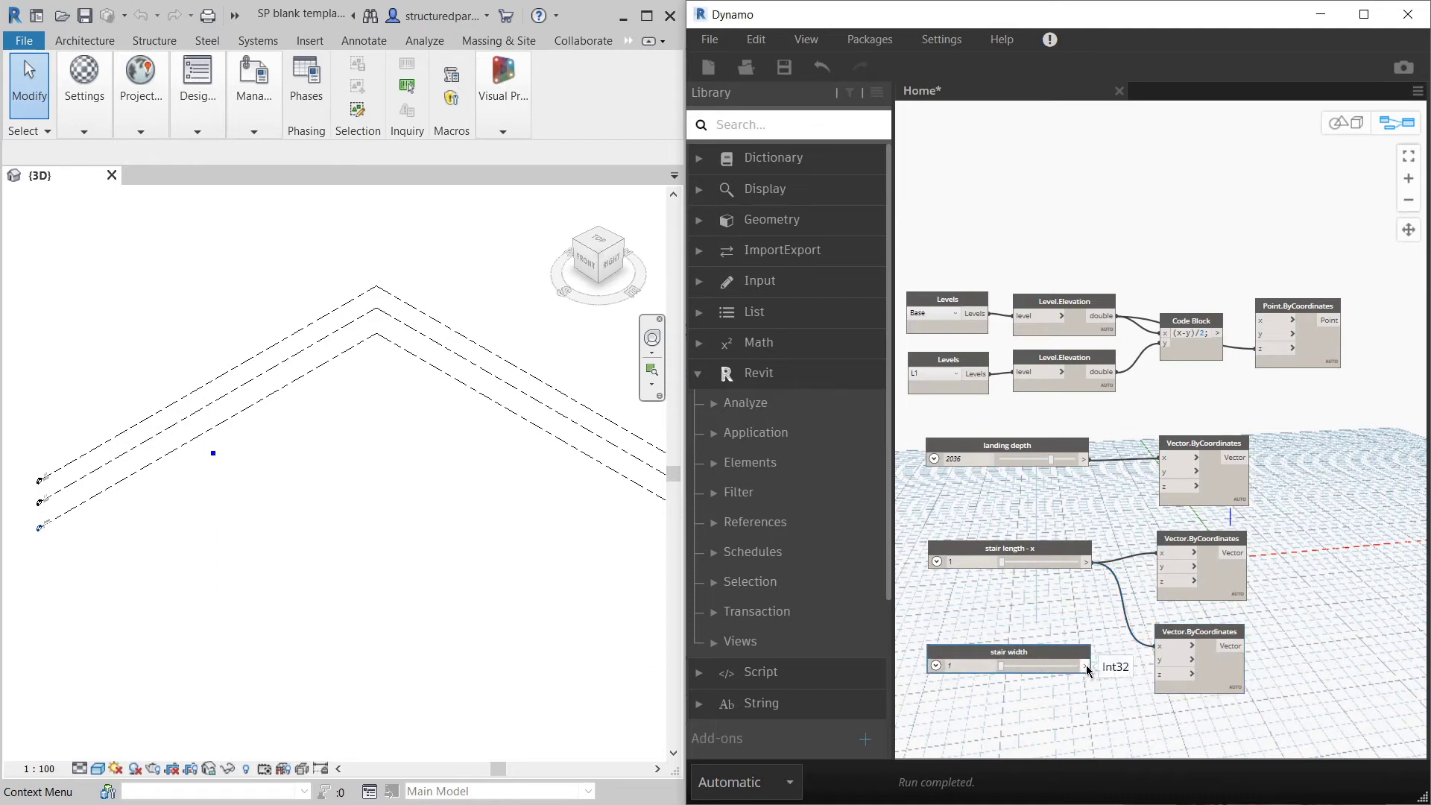
# Step: Connect the stair width slider to the y input of the third Vector.ByCoordinates node; set stair width to 3721 and stair length - x to 6844
pyautogui.moveTo(1087, 670); pyautogui.dragTo(1159, 645)
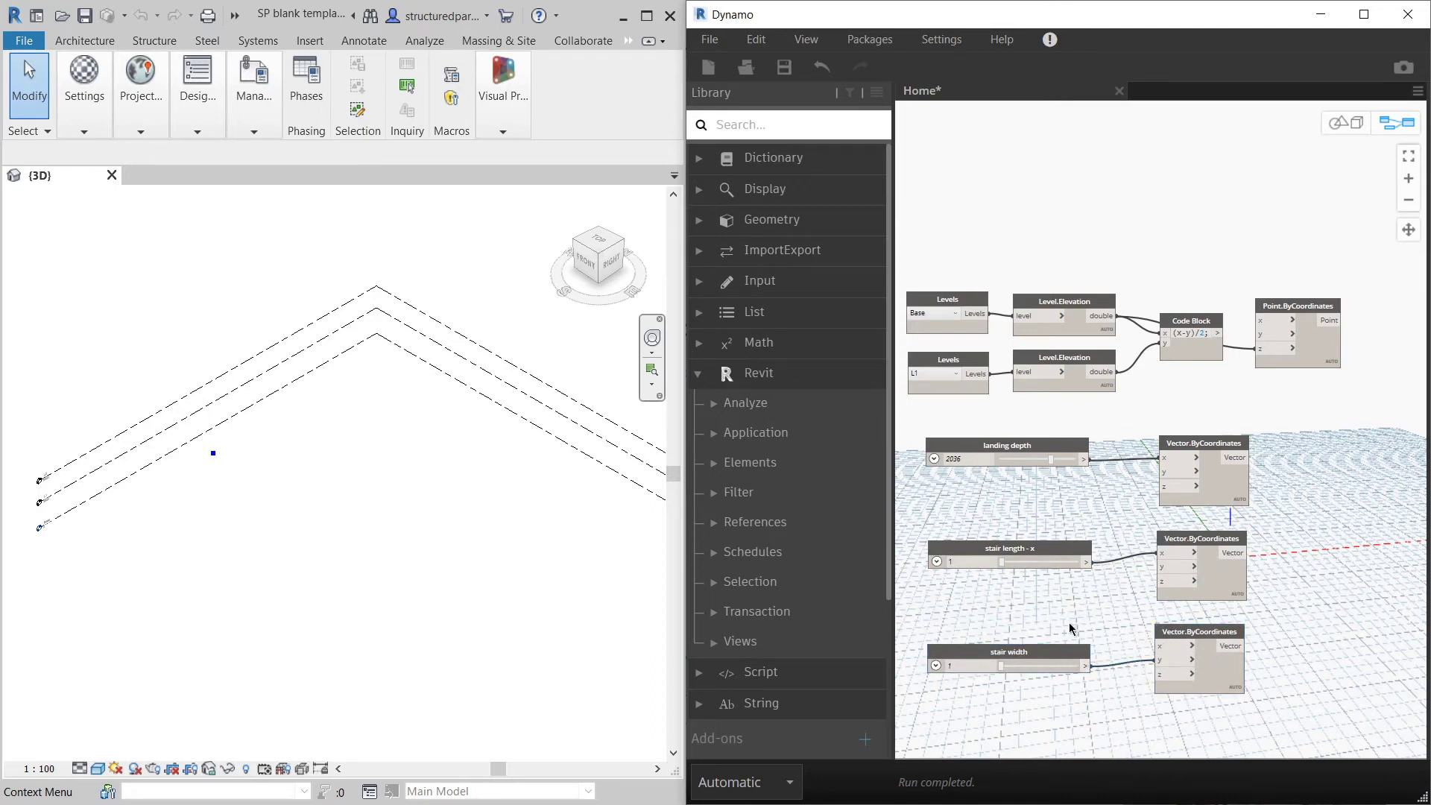
pyautogui.moveTo(1002, 671); pyautogui.dragTo(1058, 668)
pyautogui.moveTo(1002, 567); pyautogui.dragTo(1058, 564)
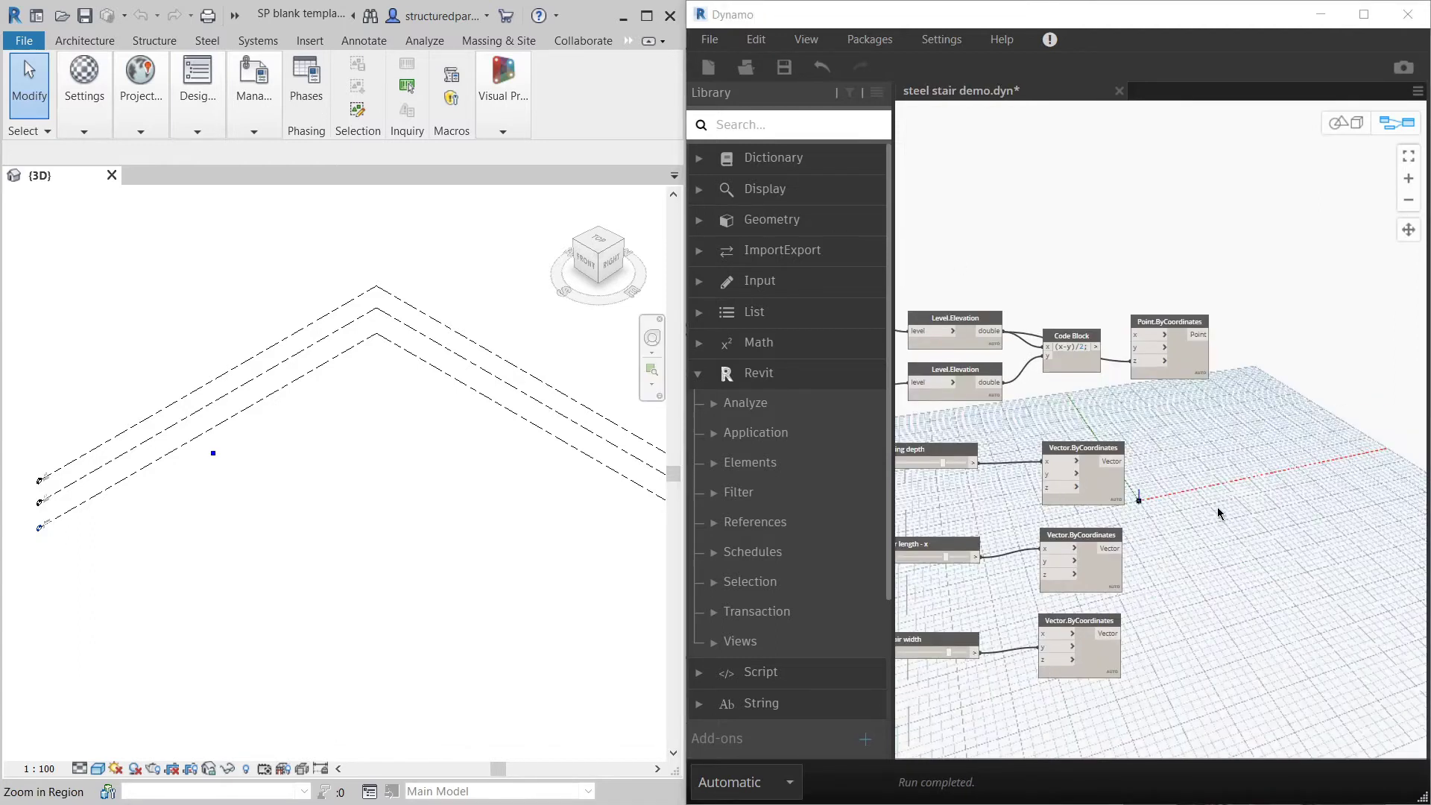
# Step: Add a Geometry.Translate node with the direction input beside the first Vector.ByCoordinates node
pyautogui.rightClick(1191, 456)
pyautogui.write('geometry')
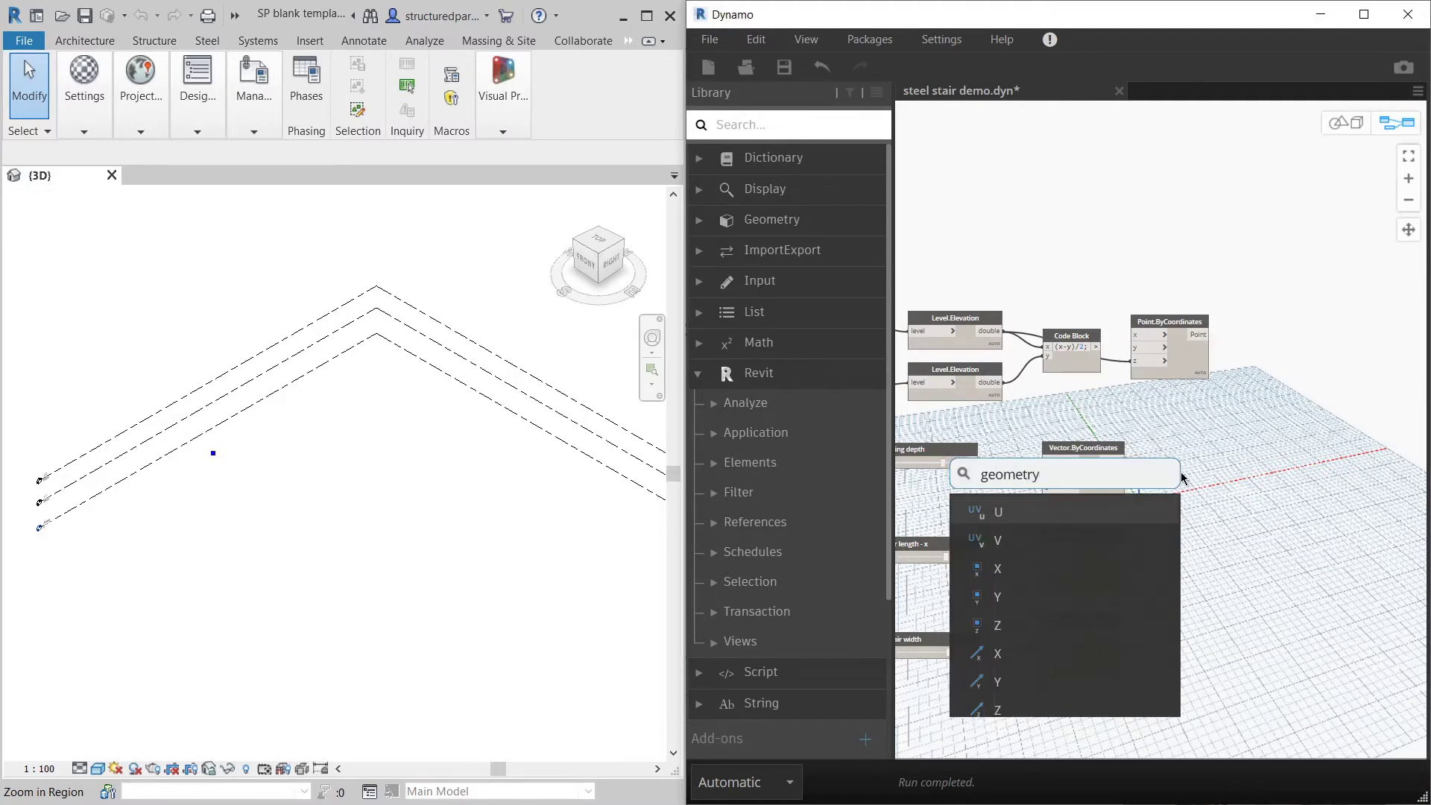
pyautogui.write(' vector')
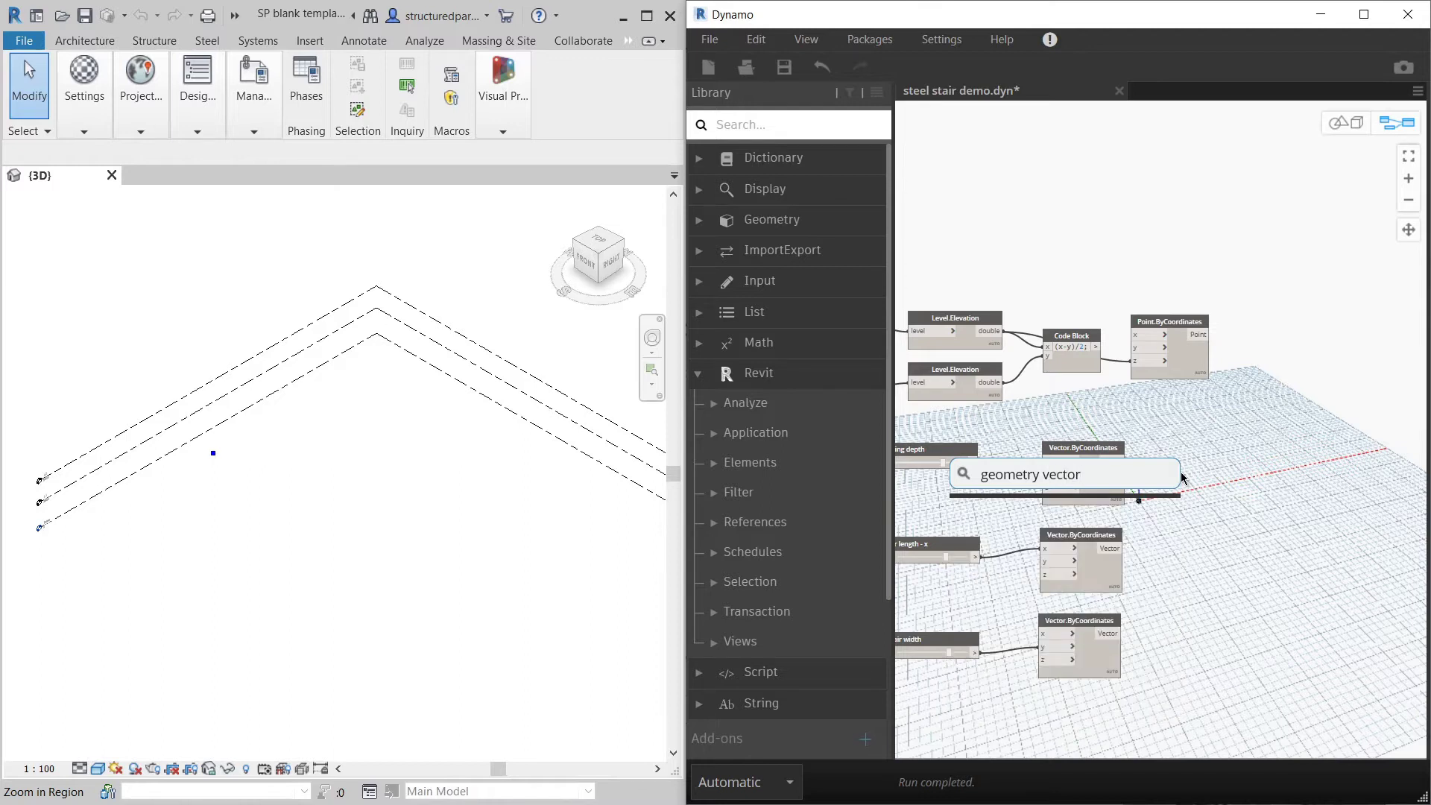
pyautogui.press('BackSpace')
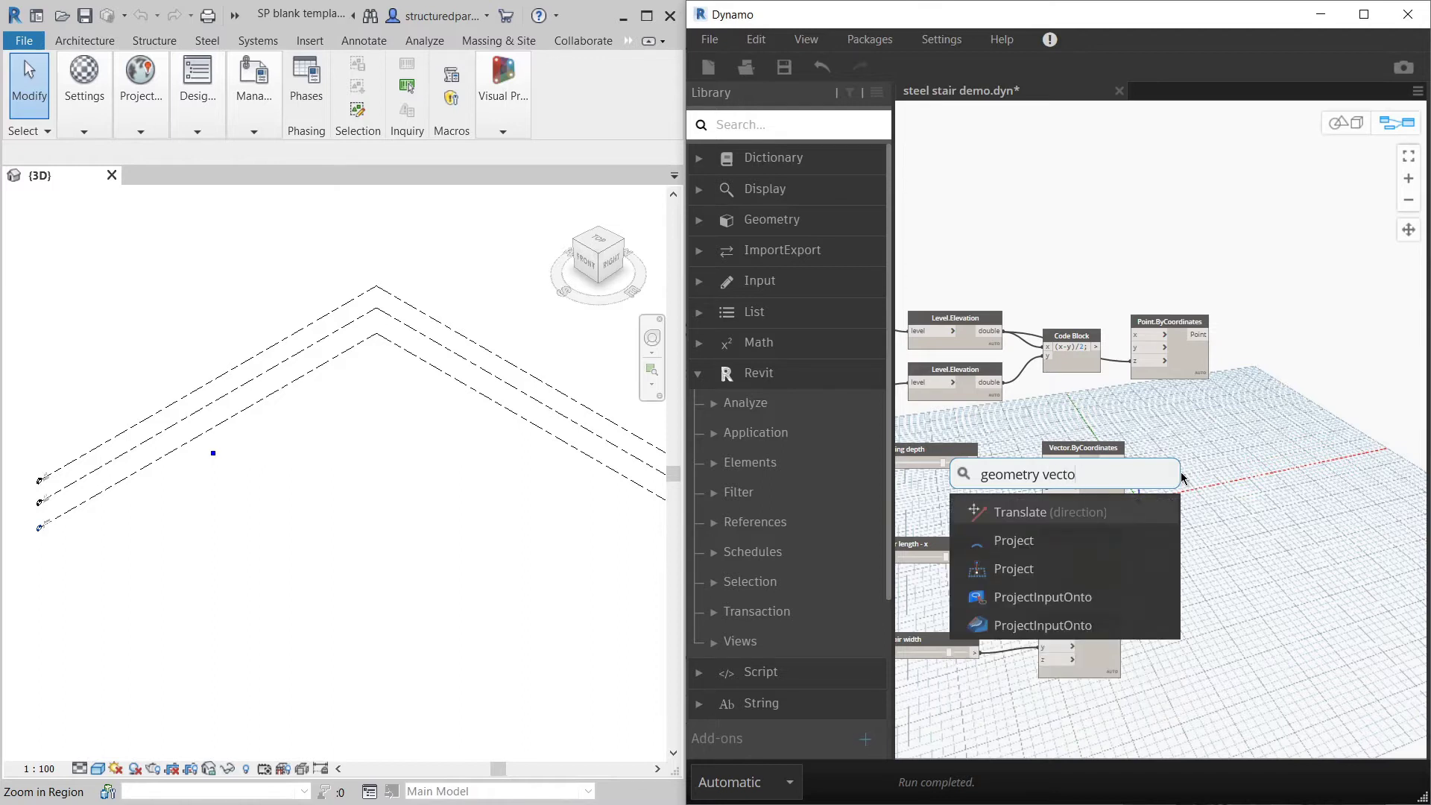
pyautogui.click(1108, 511)
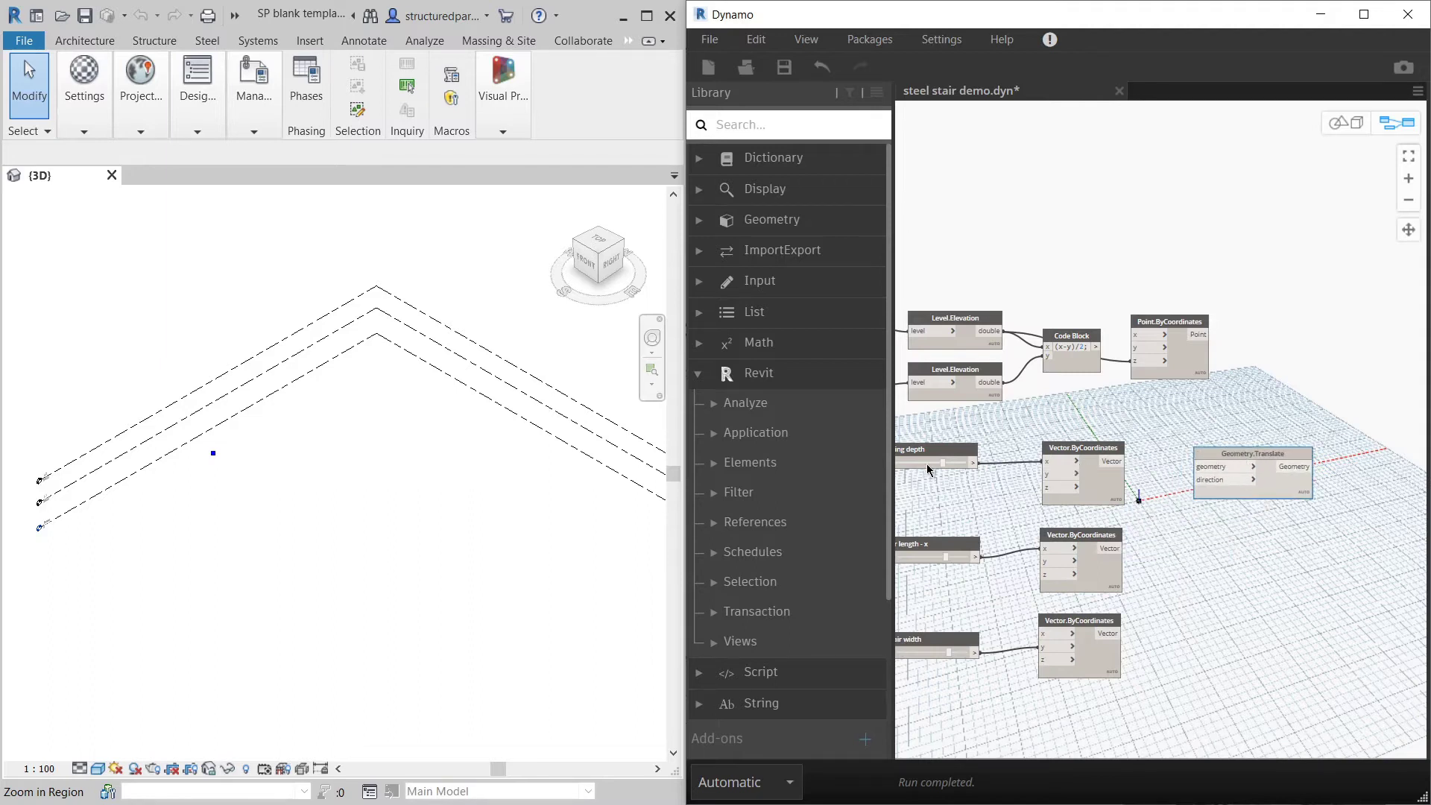
# Step: Connect the landing depth vector to the direction input of Geometry.Translate and the Point.ByCoordinates output to its geometry input
pyautogui.scroll(2, 991, 437)
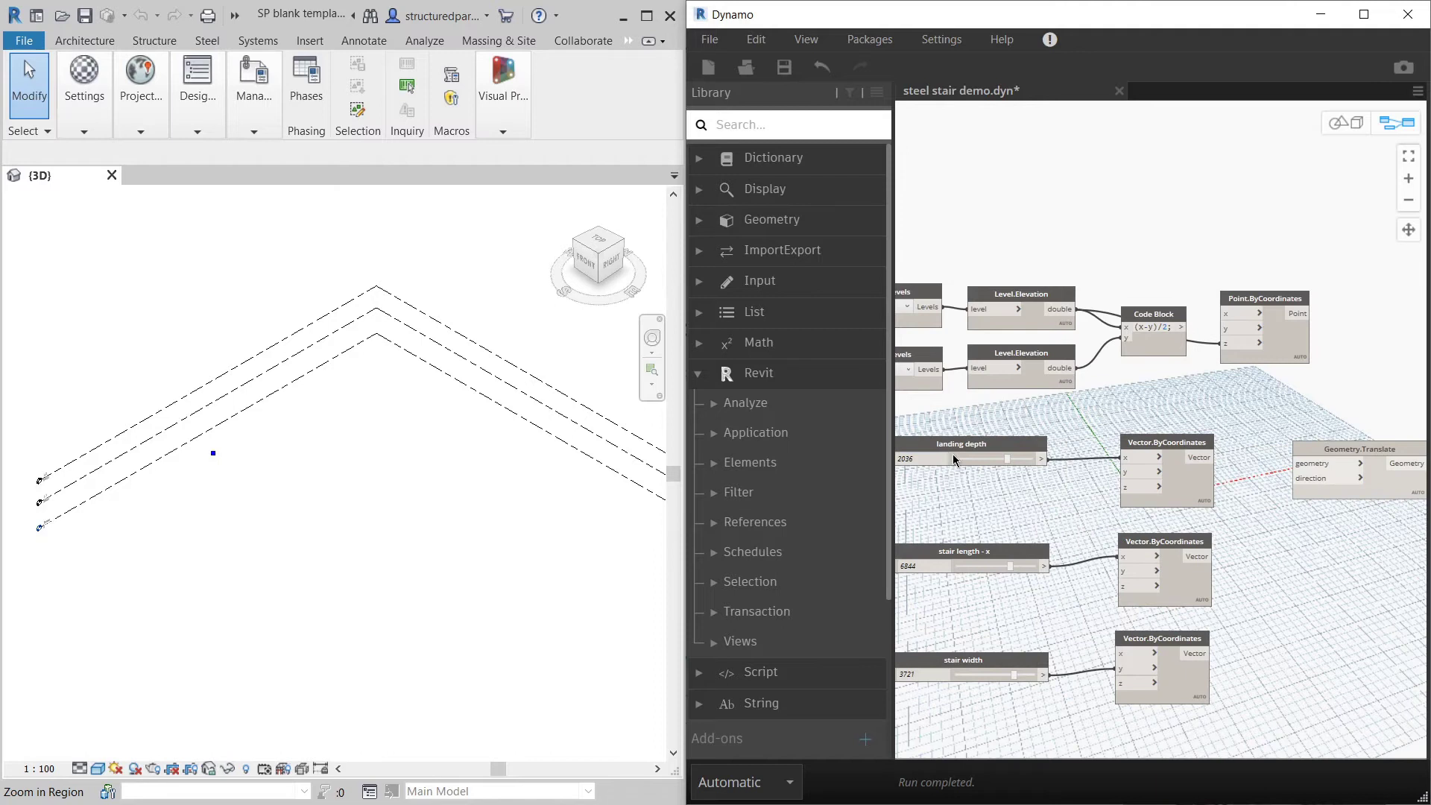
pyautogui.scroll(-2, 953, 461)
pyautogui.scroll(2, 1207, 471)
pyautogui.click(1088, 453)
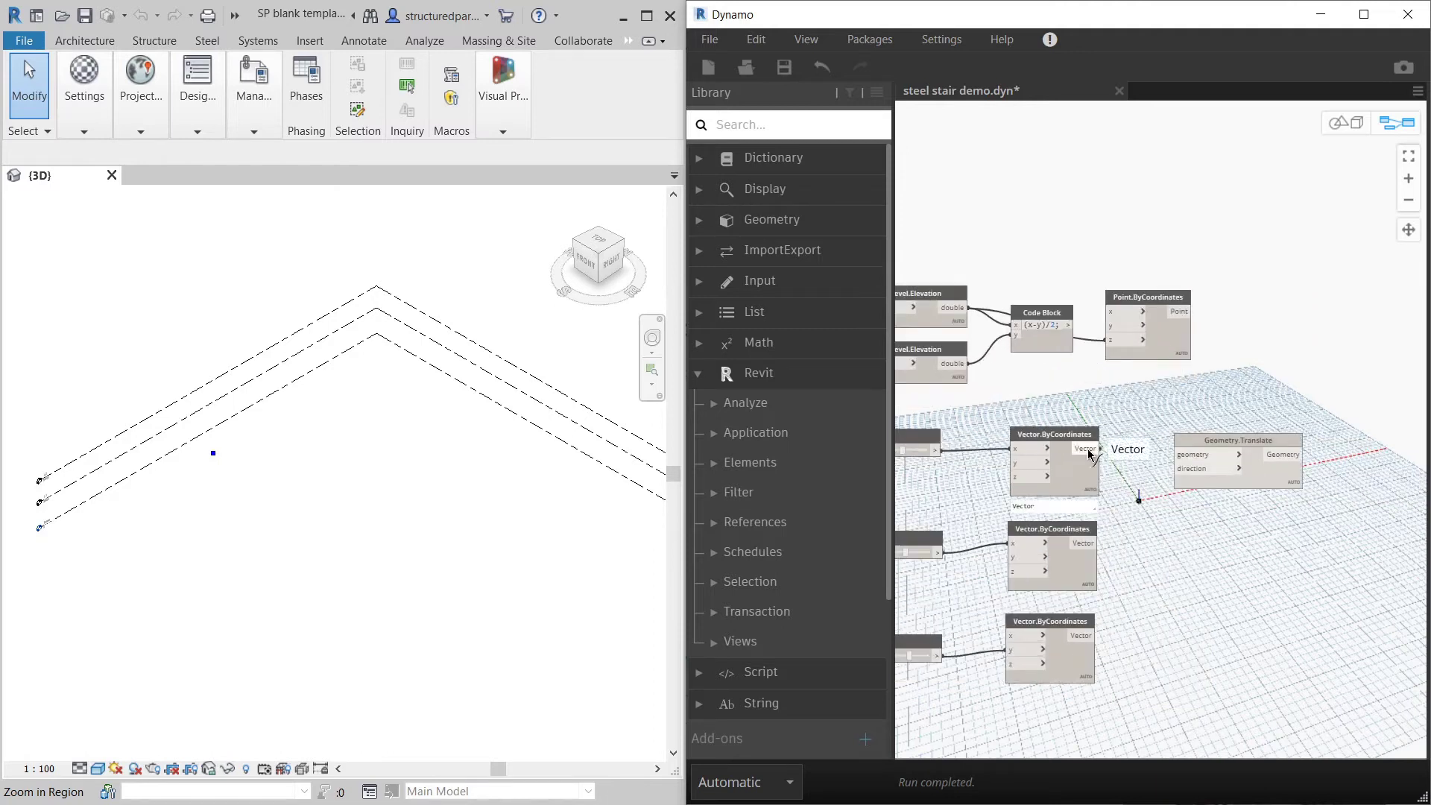
pyautogui.moveTo(1089, 453); pyautogui.dragTo(1178, 468)
pyautogui.moveTo(1190, 311); pyautogui.dragTo(1191, 454)
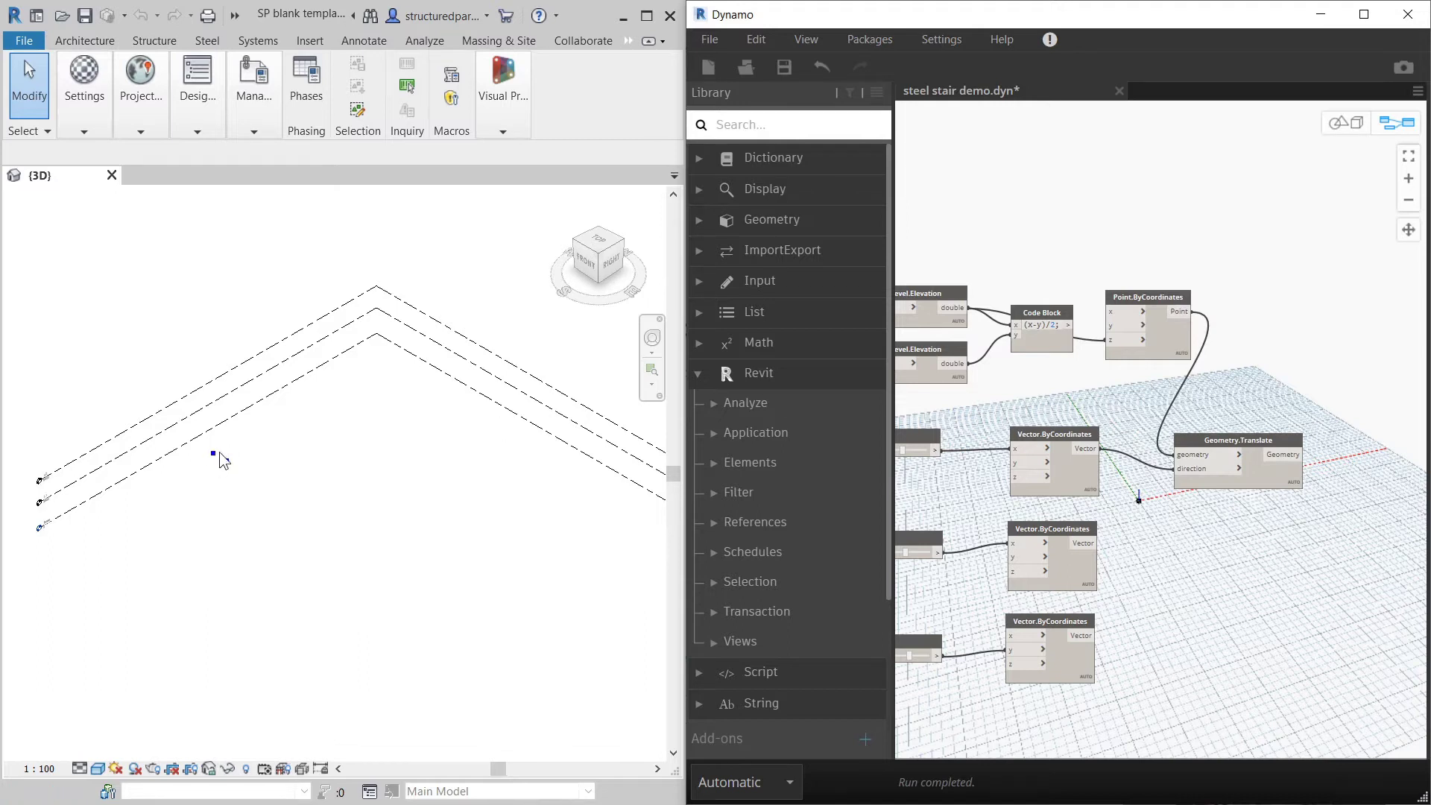
# Step: Examine the original and translated points in the Revit 3D view and in Dynamo's background preview
pyautogui.click(197, 490)
pyautogui.scroll(3, 183, 465)
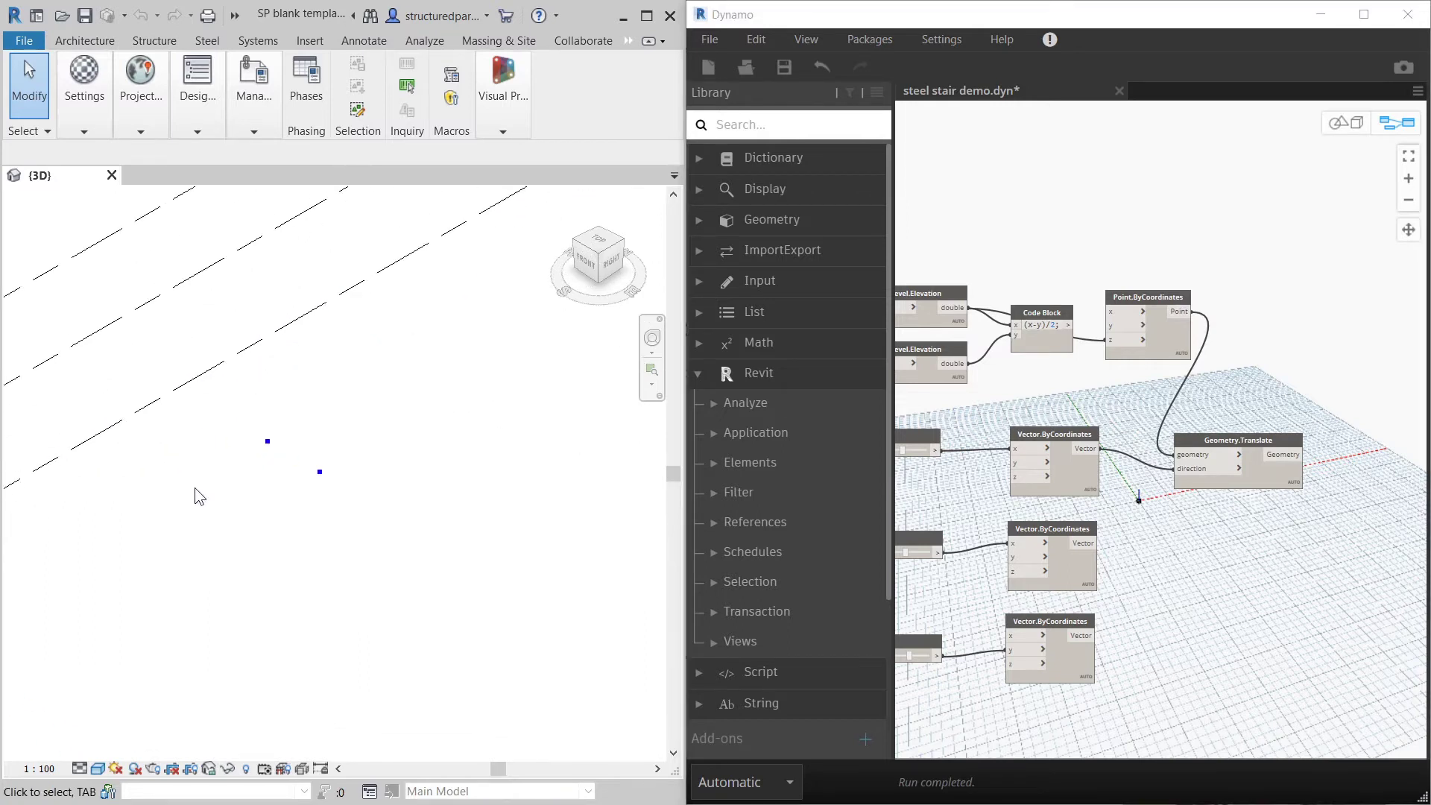
pyautogui.scroll(-2, 196, 477)
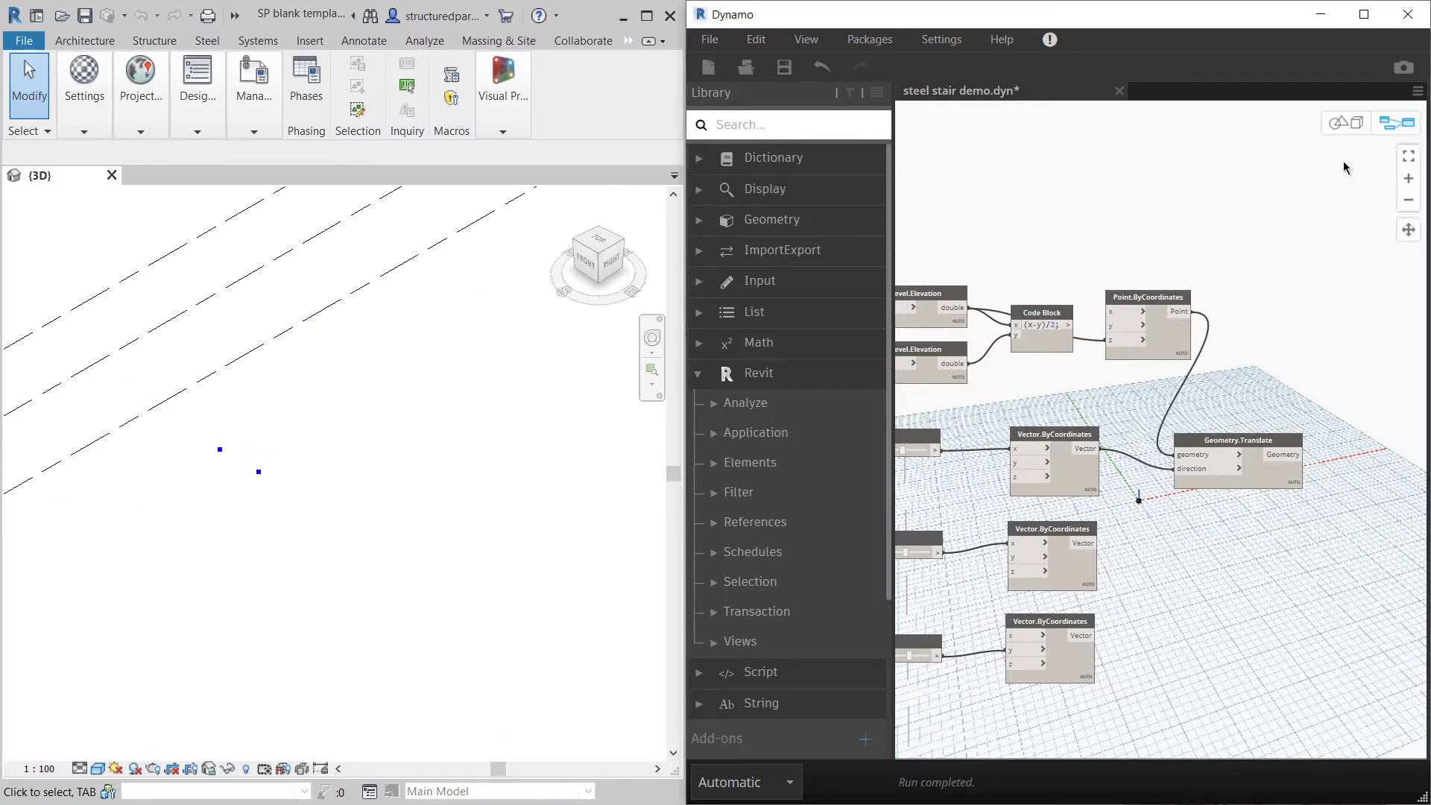
pyautogui.click(1339, 122)
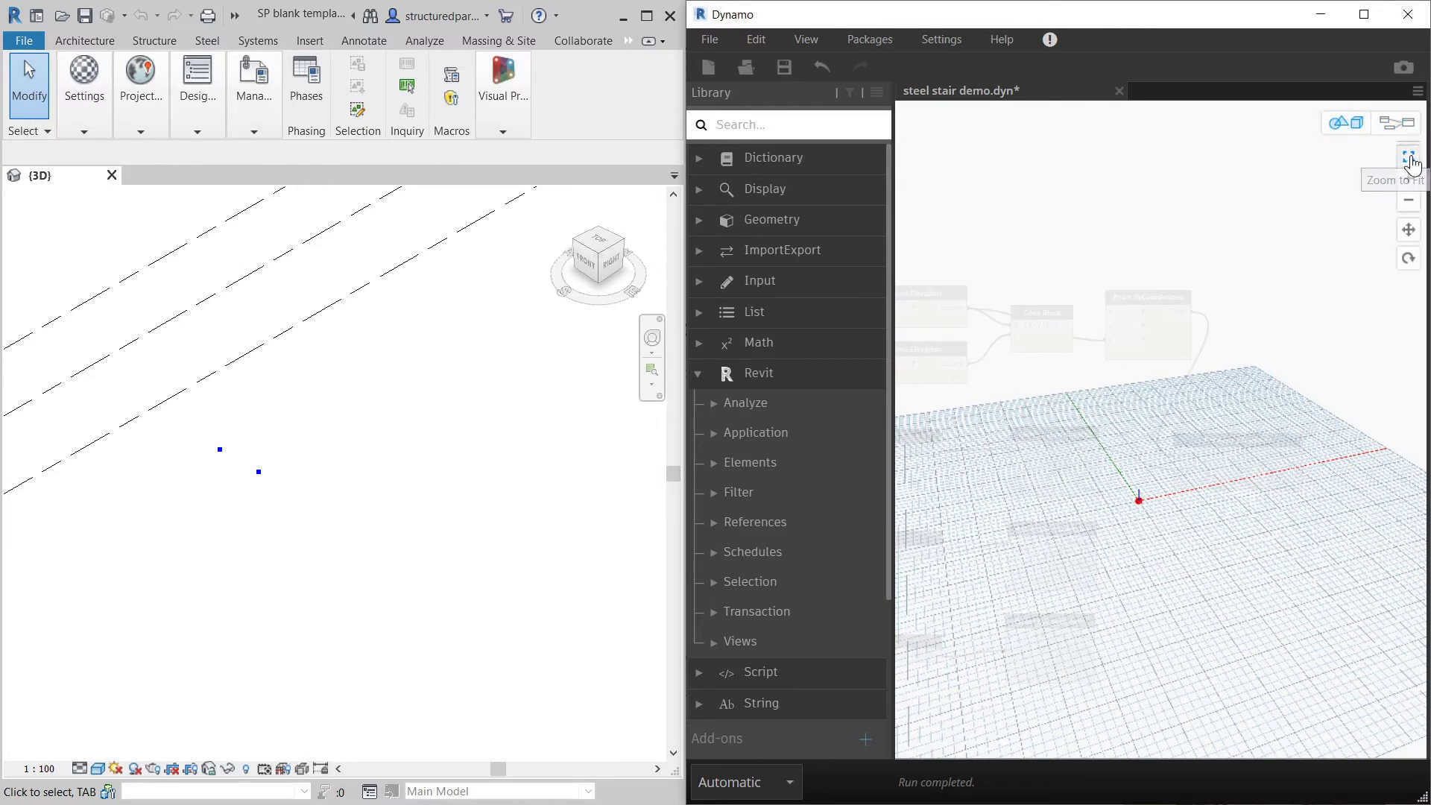
pyautogui.click(1412, 166)
pyautogui.click(1395, 122)
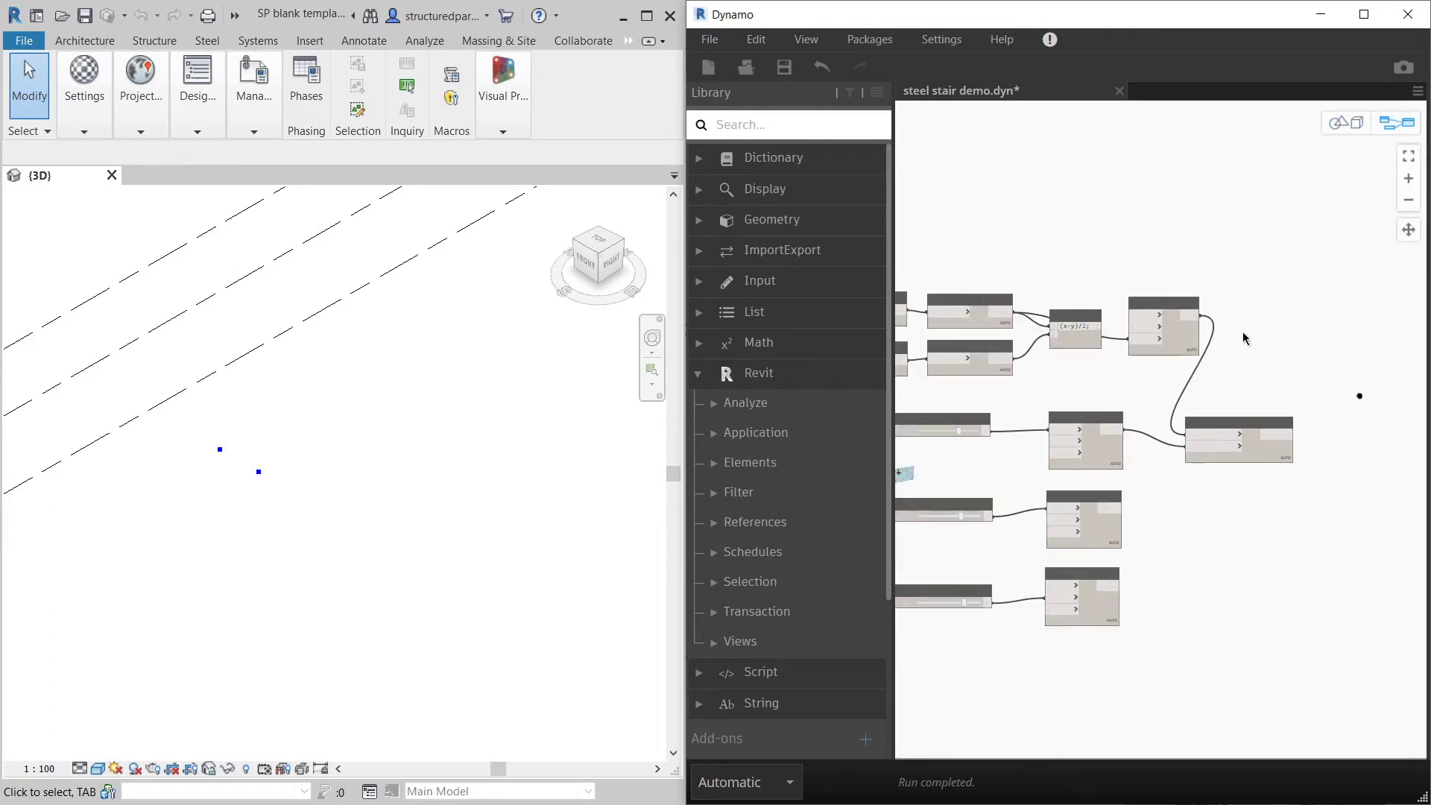
pyautogui.click(1408, 156)
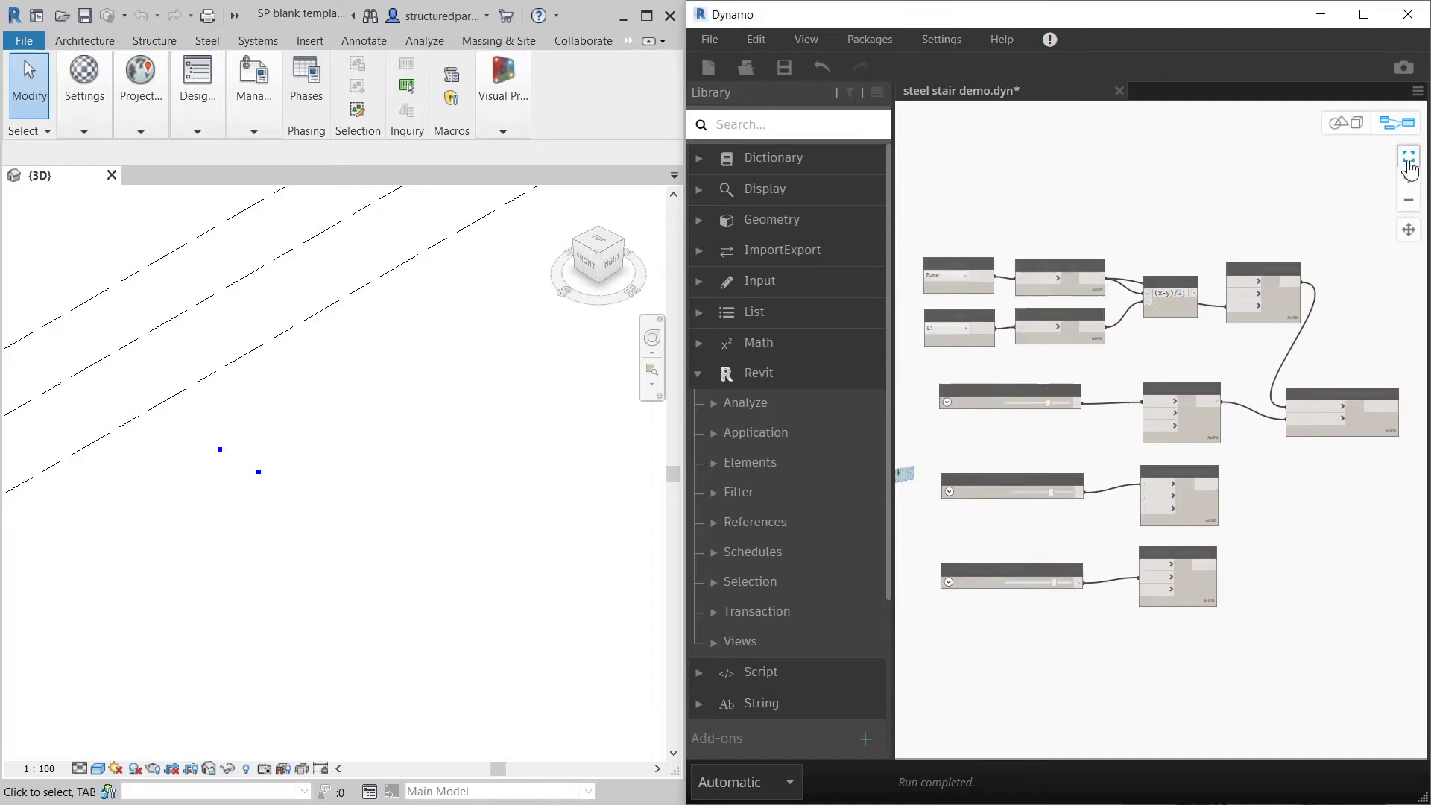
pyautogui.click(1339, 122)
pyautogui.scroll(-3, 1211, 421)
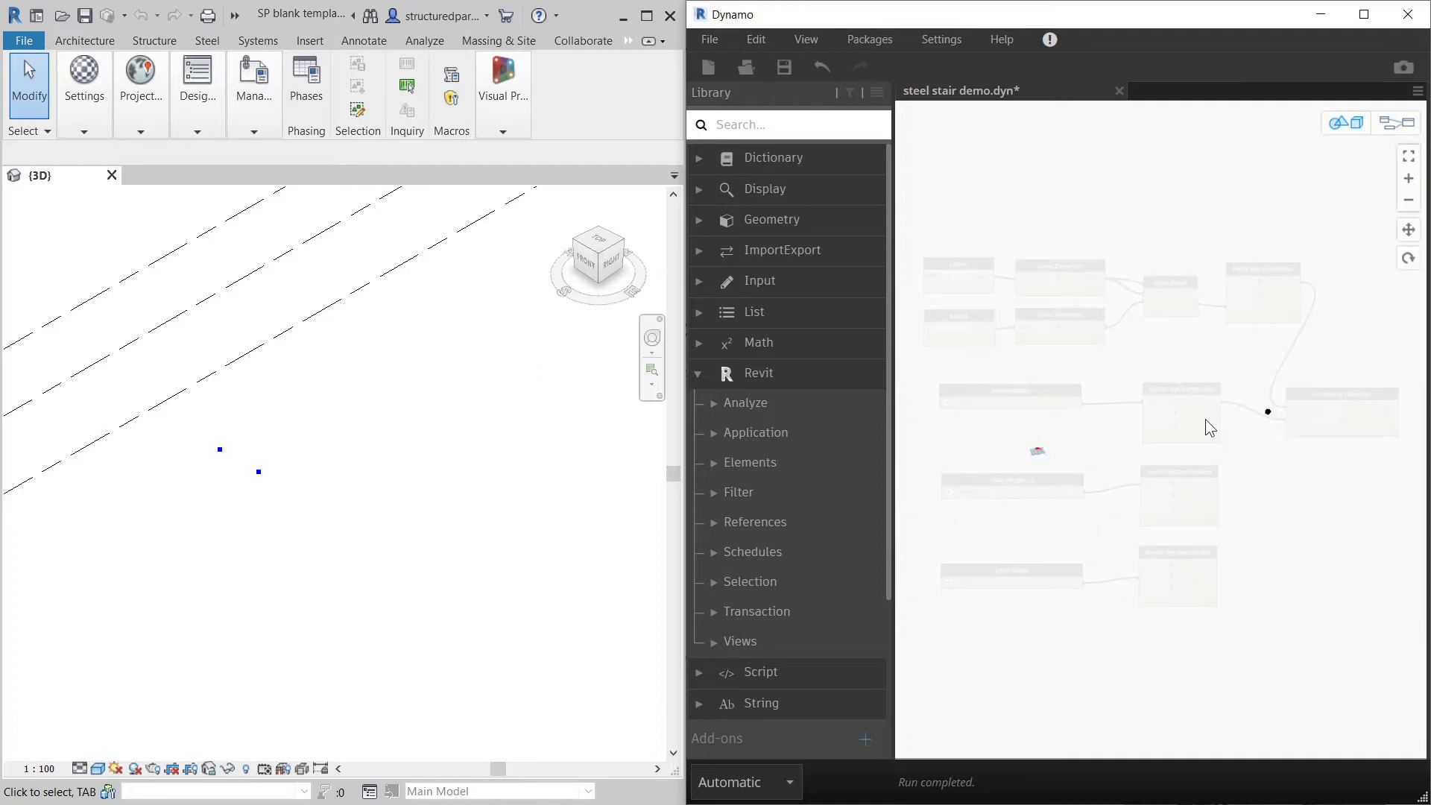
pyautogui.click(1396, 123)
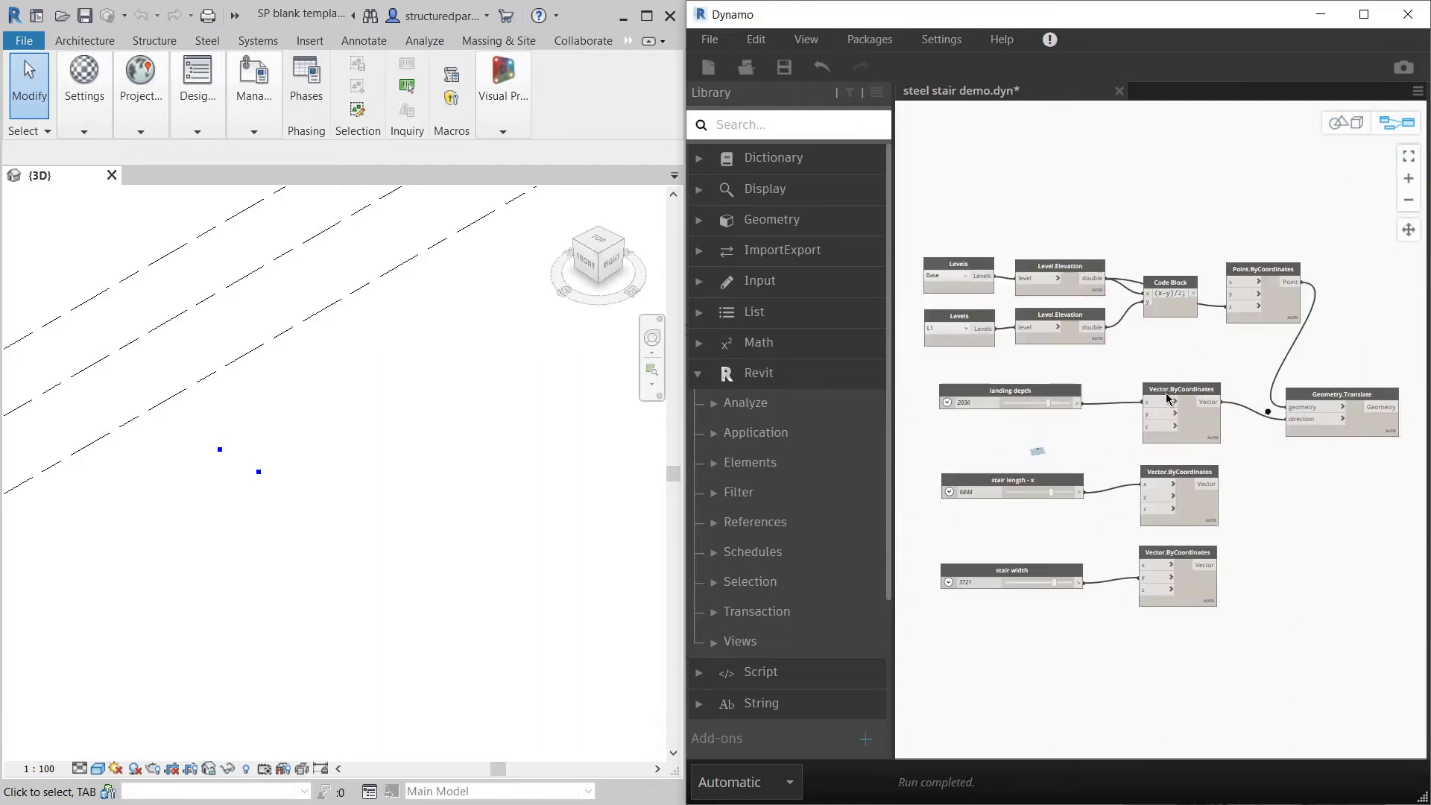
pyautogui.scroll(3, 1168, 398)
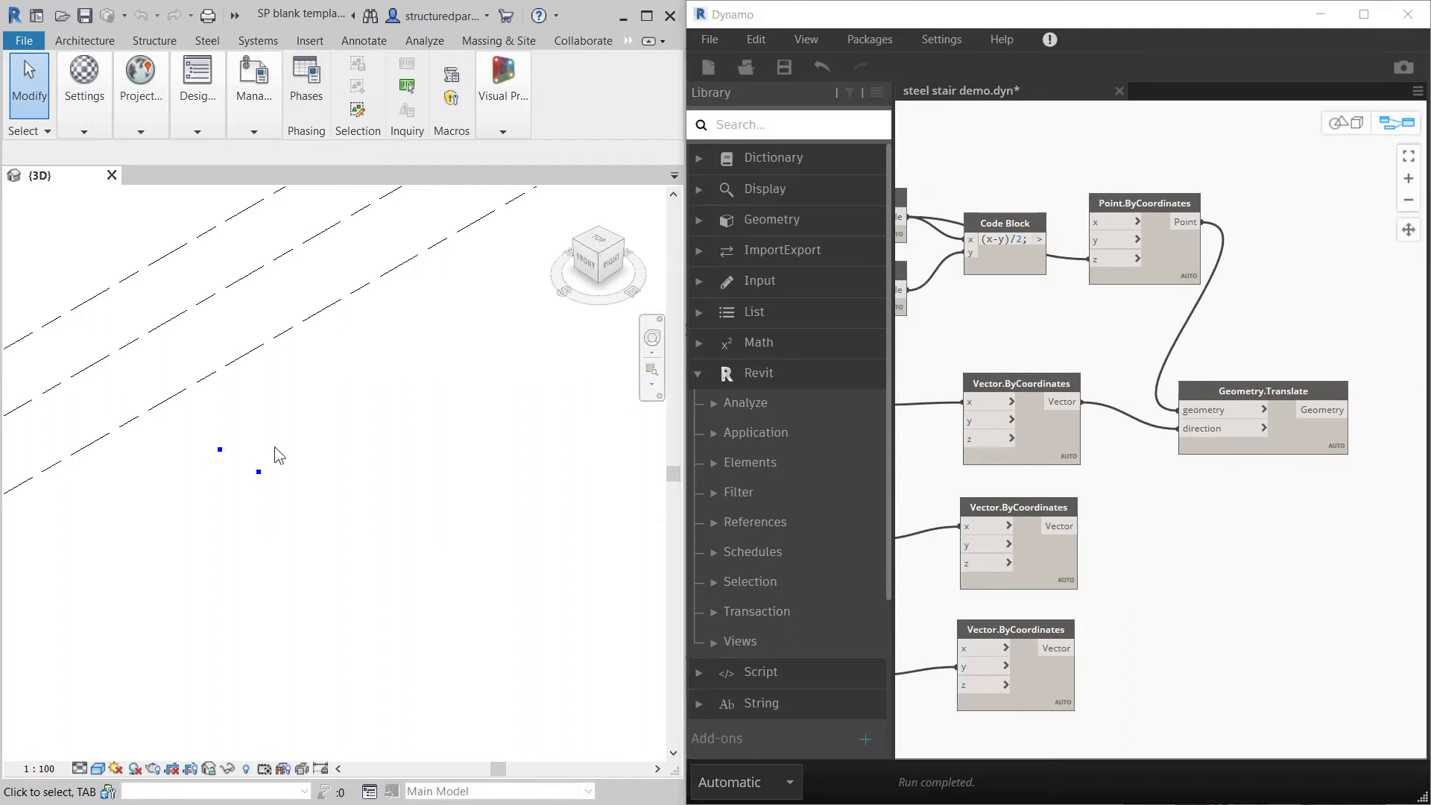
# Step: Reposition the Geometry.Translate node so its direction input lines up with the landing depth vector's output
pyautogui.click(1285, 542)
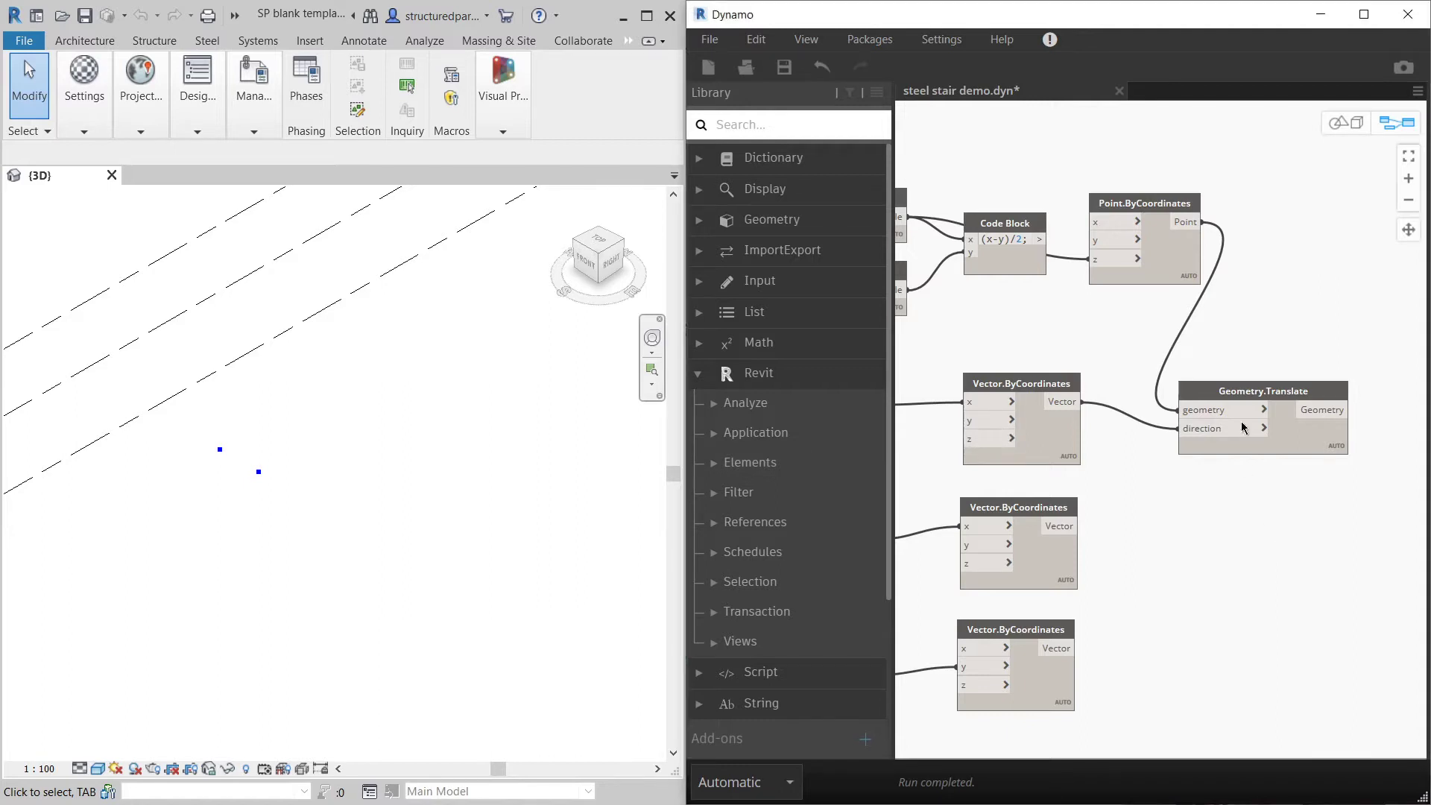
pyautogui.click(1256, 399)
pyautogui.moveTo(1254, 398); pyautogui.dragTo(1228, 371)
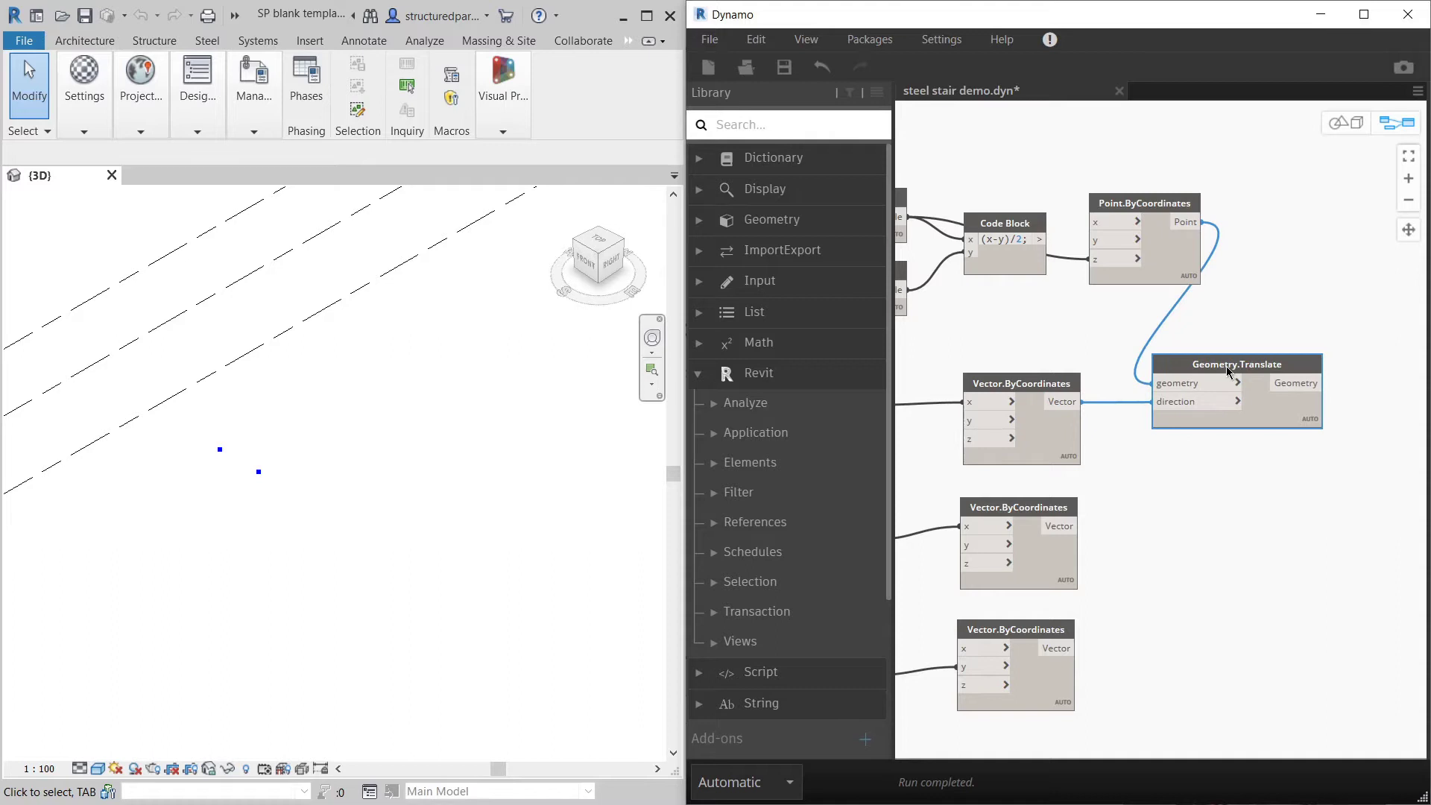
pyautogui.moveTo(1228, 371)
pyautogui.click(1194, 555)
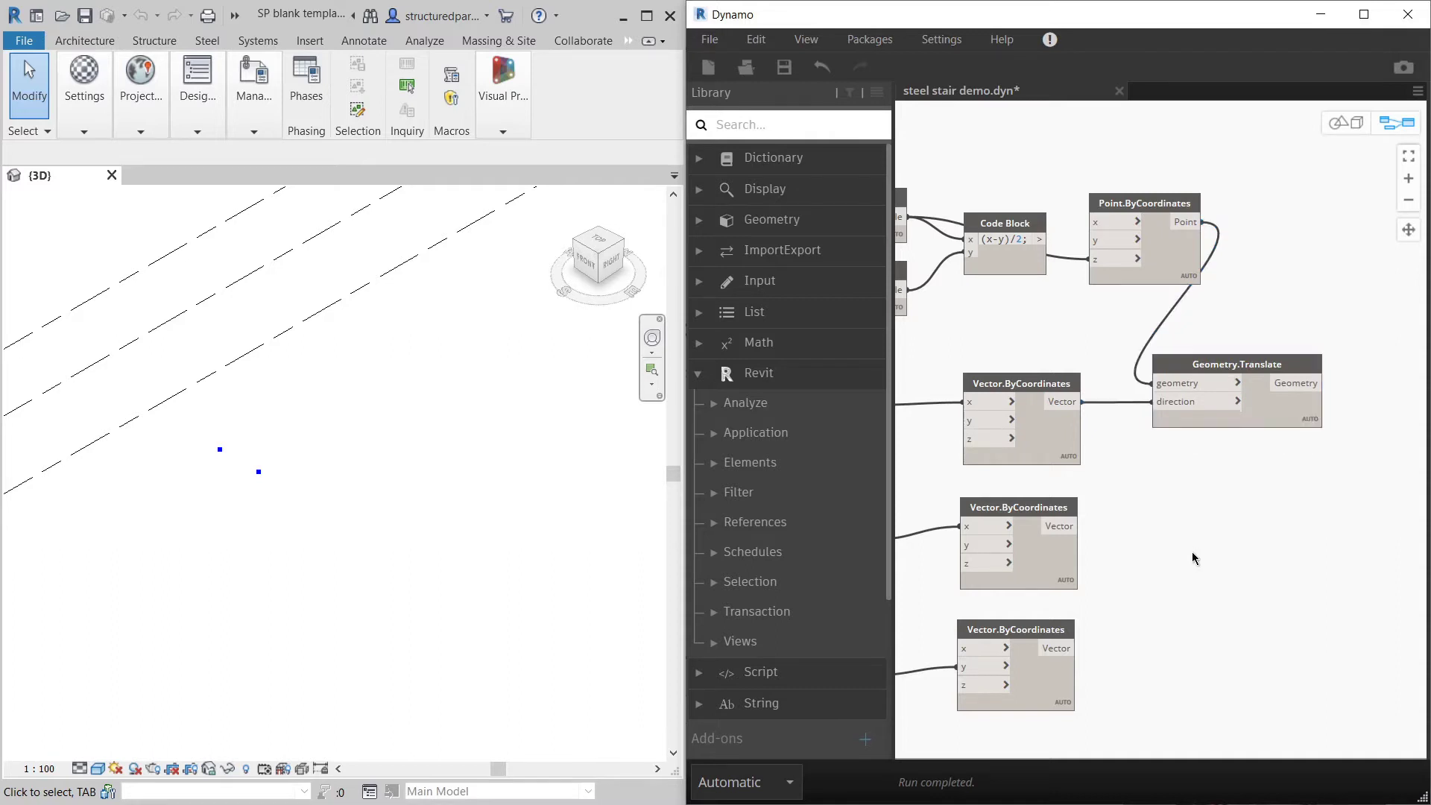
pyautogui.scroll(-1, 1195, 554)
pyautogui.scroll(1, 1254, 545)
pyautogui.click(1342, 127)
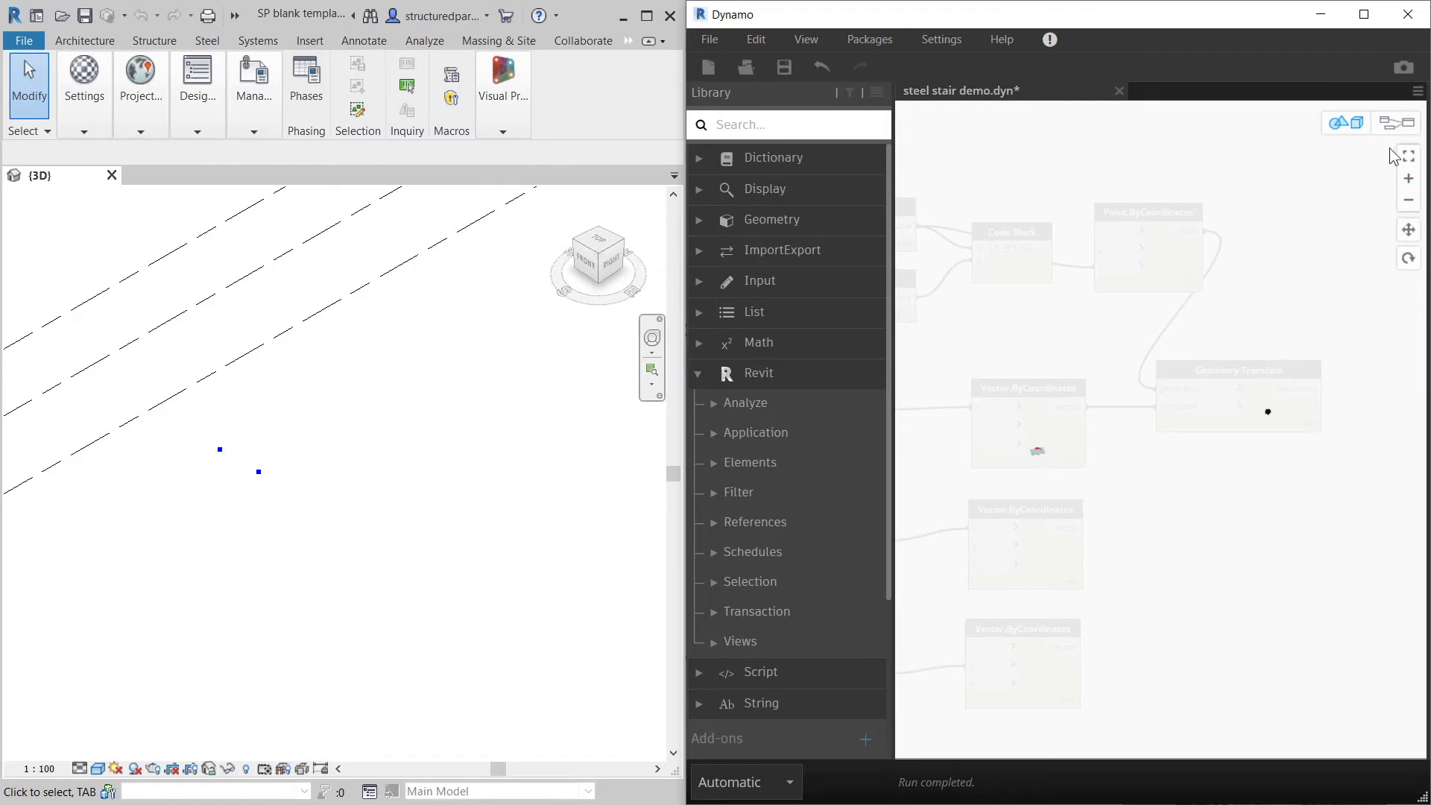
pyautogui.click(1396, 123)
# Step: Duplicate the Geometry.Translate node and place the copy below the original, beside the stair length vector node
pyautogui.click(1241, 372)
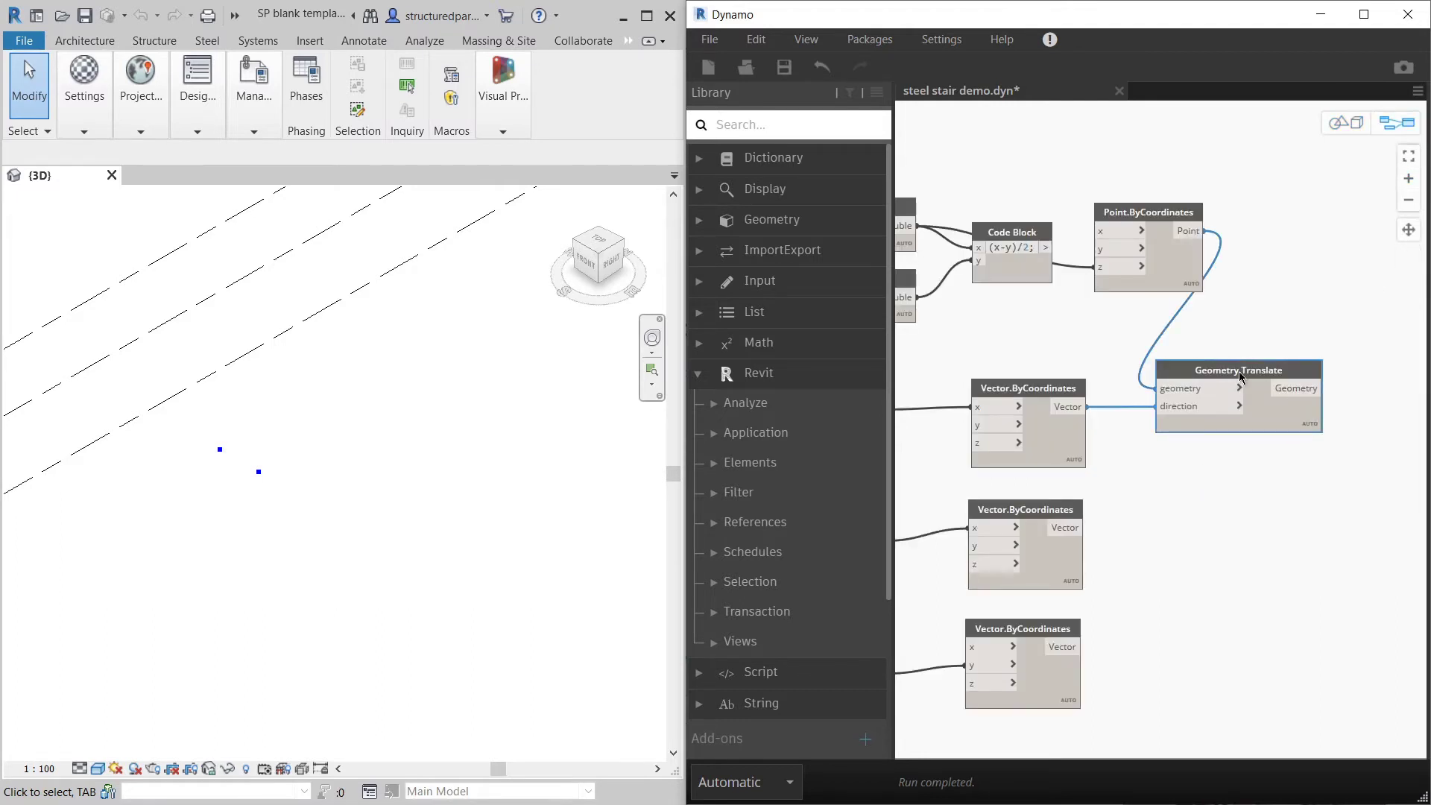
pyautogui.hotkey('ctrl', 'c')
pyautogui.hotkey('ctrl', 'v')
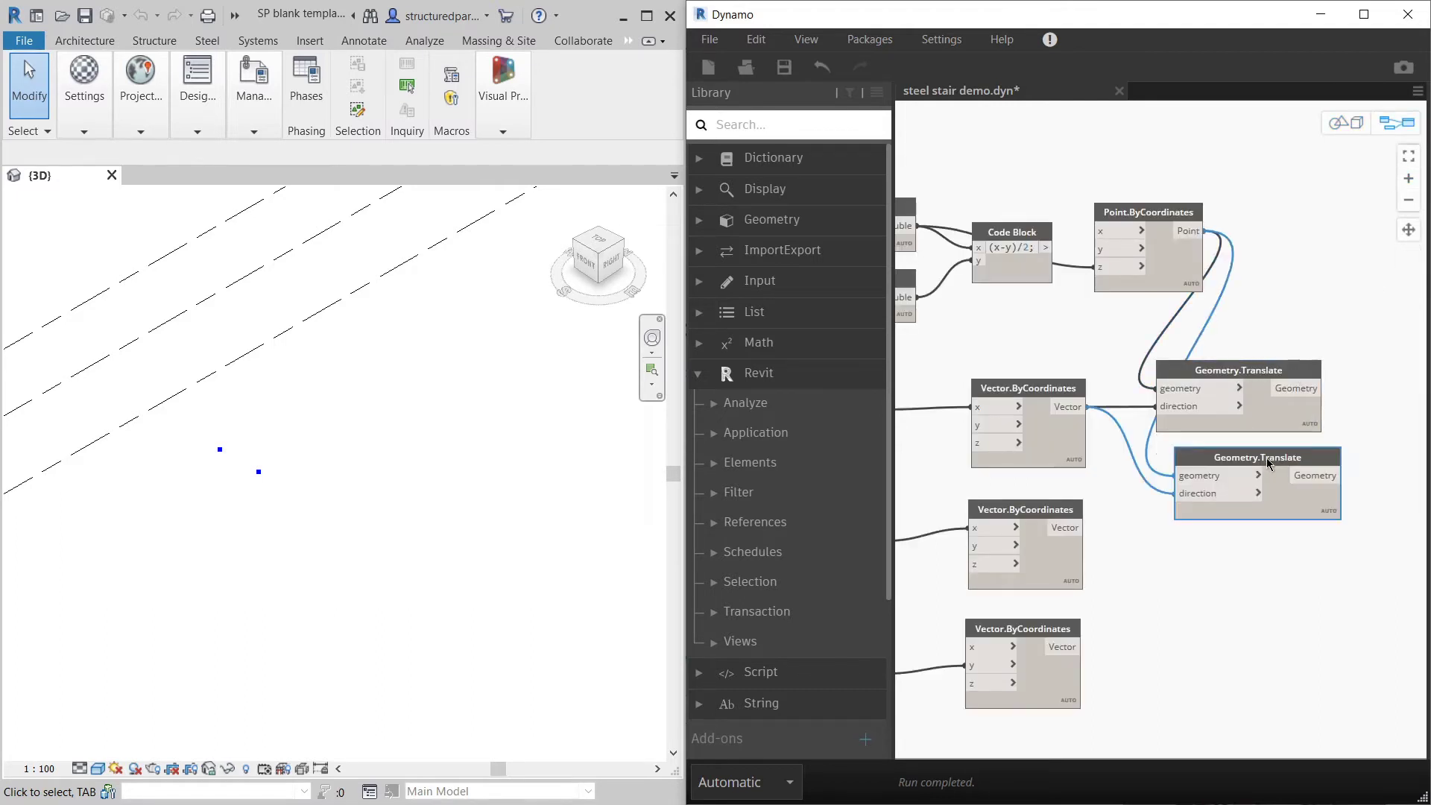
pyautogui.moveTo(1269, 461); pyautogui.dragTo(1261, 536)
# Step: Connect the stair length vector to the copied Geometry.Translate node's direction input and the first translate's output to its geometry input
pyautogui.moveTo(1085, 528); pyautogui.dragTo(1167, 568)
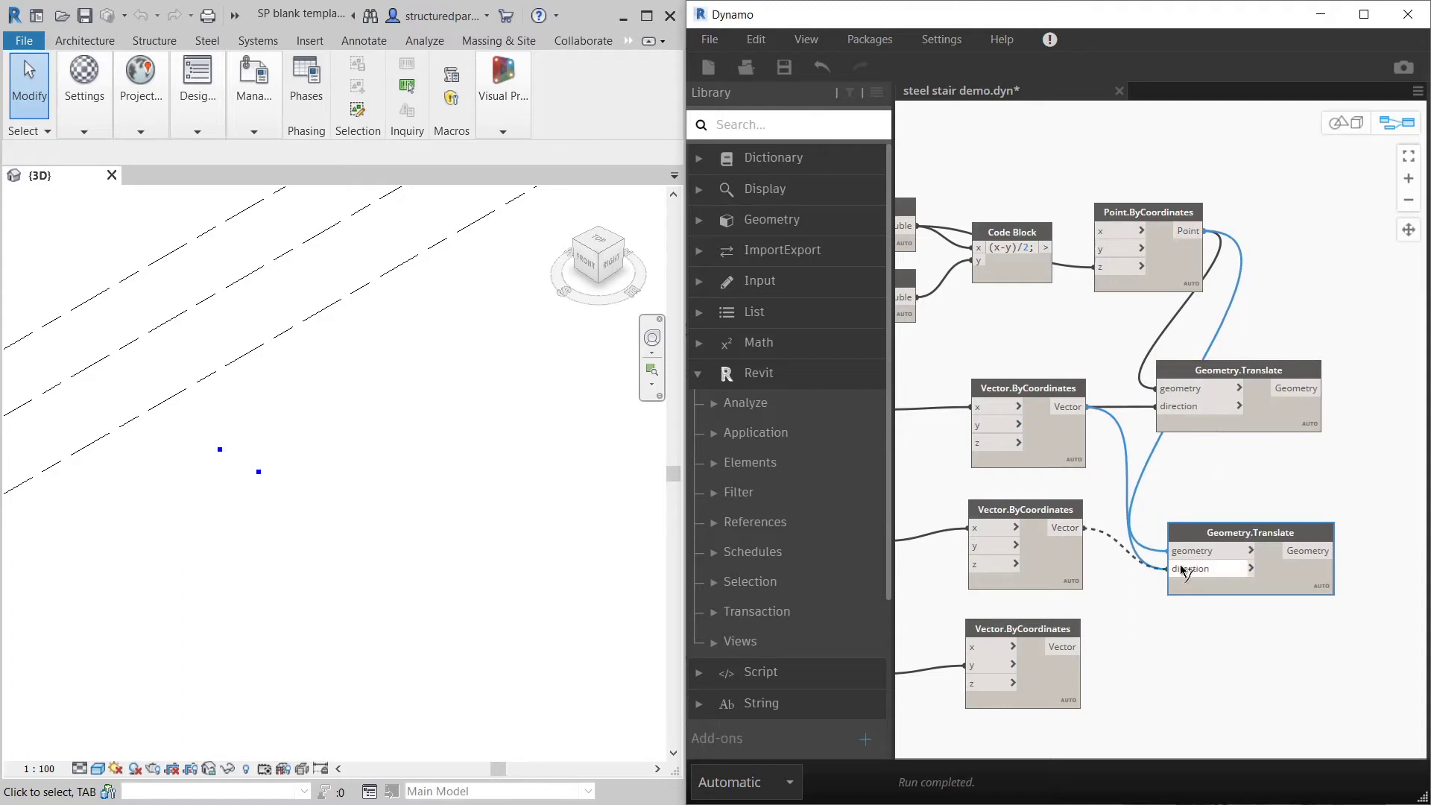
pyautogui.click(1196, 552)
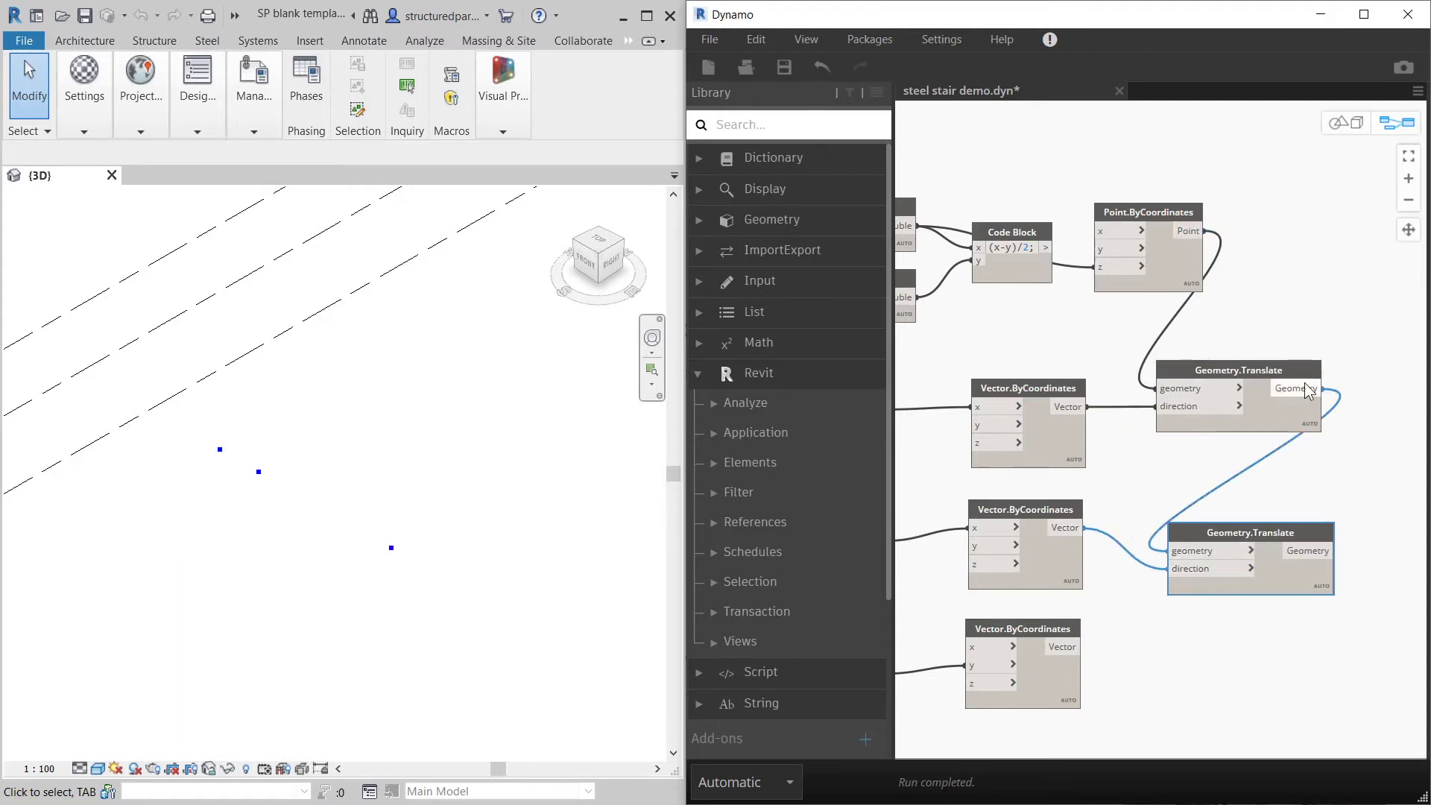
pyautogui.click(1284, 369)
pyautogui.click(1238, 474)
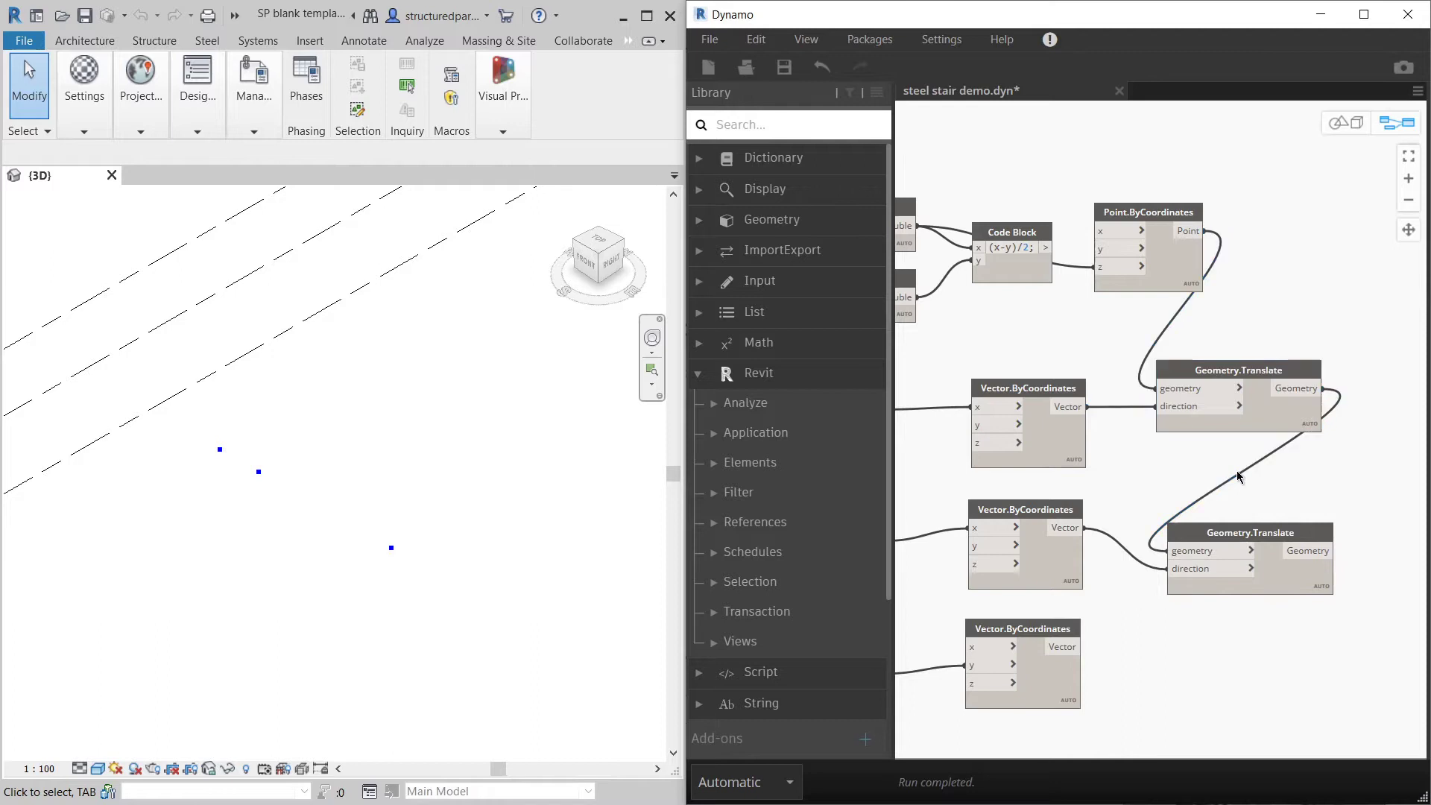
# Step: Connect the code block output to the z input of the stair length Vector.ByCoordinates node
pyautogui.scroll(-2, 1316, 465)
pyautogui.scroll(2, 963, 530)
pyautogui.scroll(1, 965, 530)
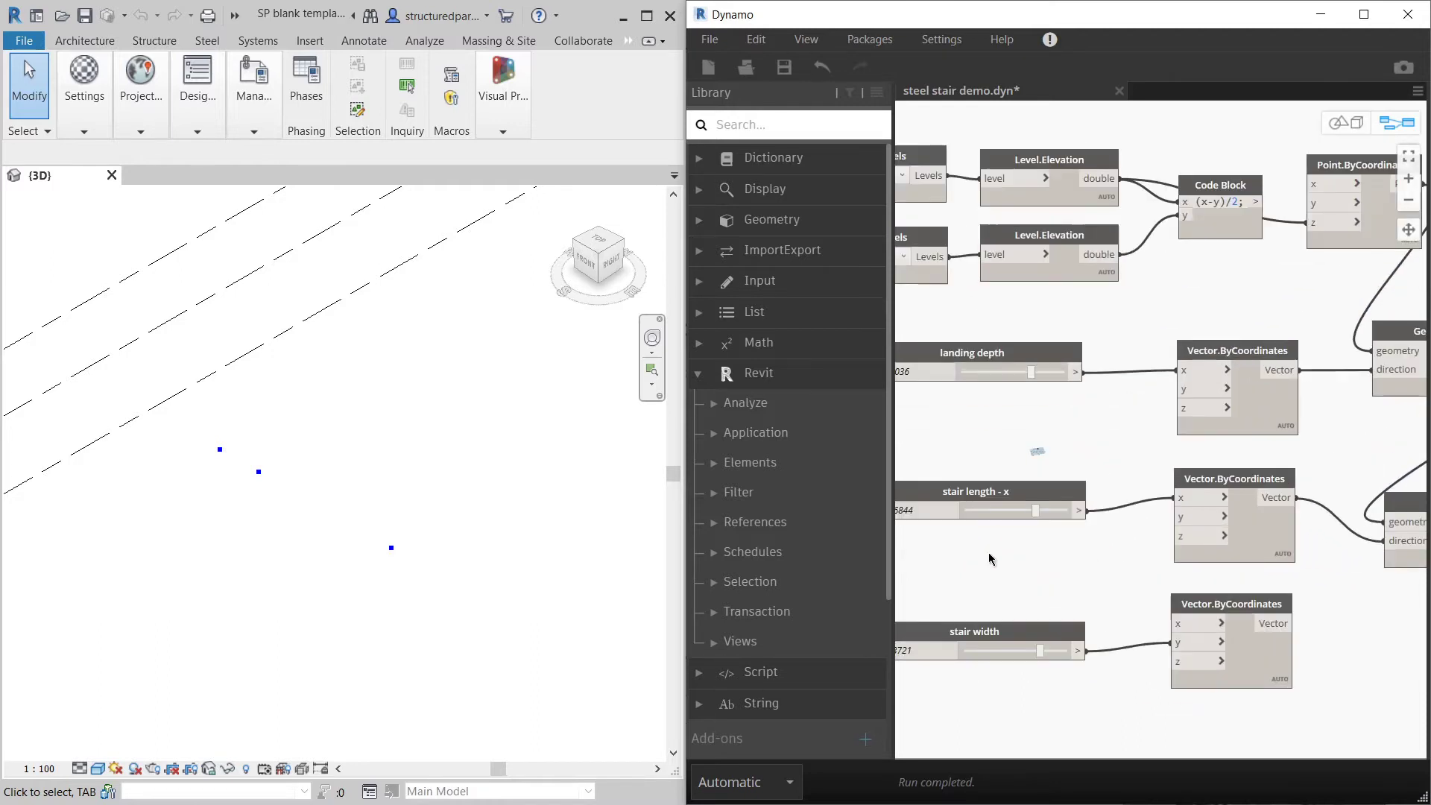
pyautogui.scroll(-1, 1120, 488)
pyautogui.scroll(1, 1119, 490)
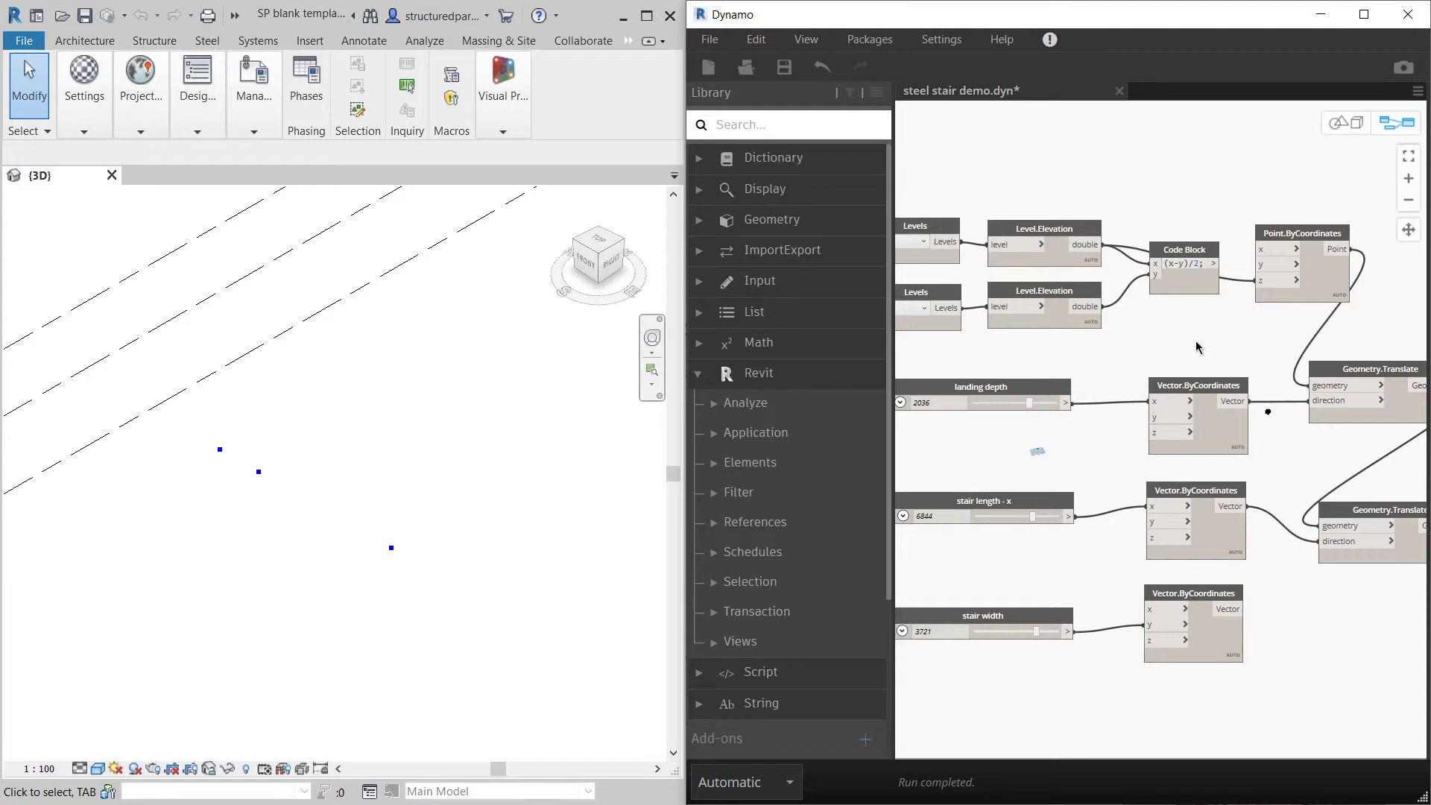
pyautogui.moveTo(1205, 252); pyautogui.dragTo(1205, 216)
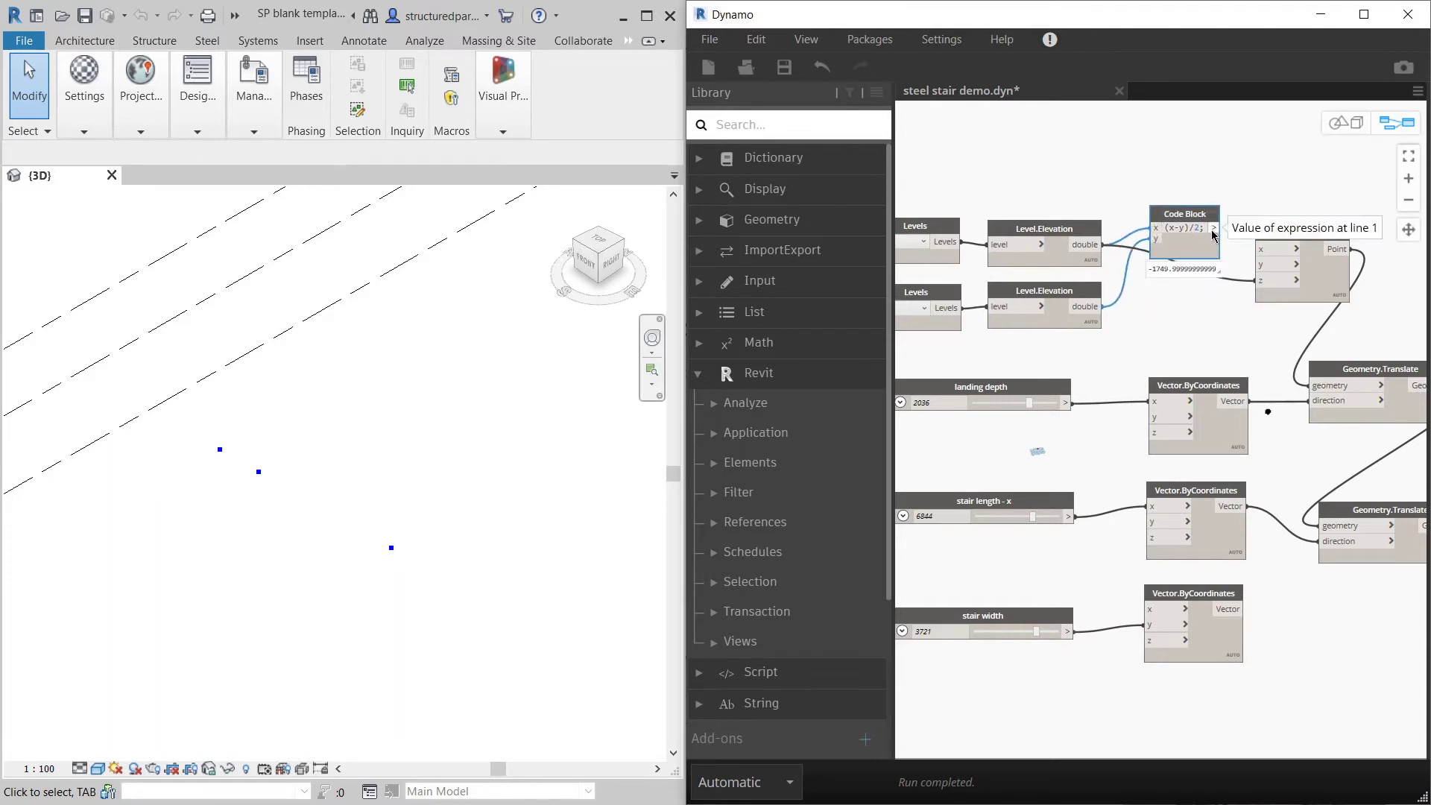
pyautogui.moveTo(1212, 236); pyautogui.dragTo(1158, 547)
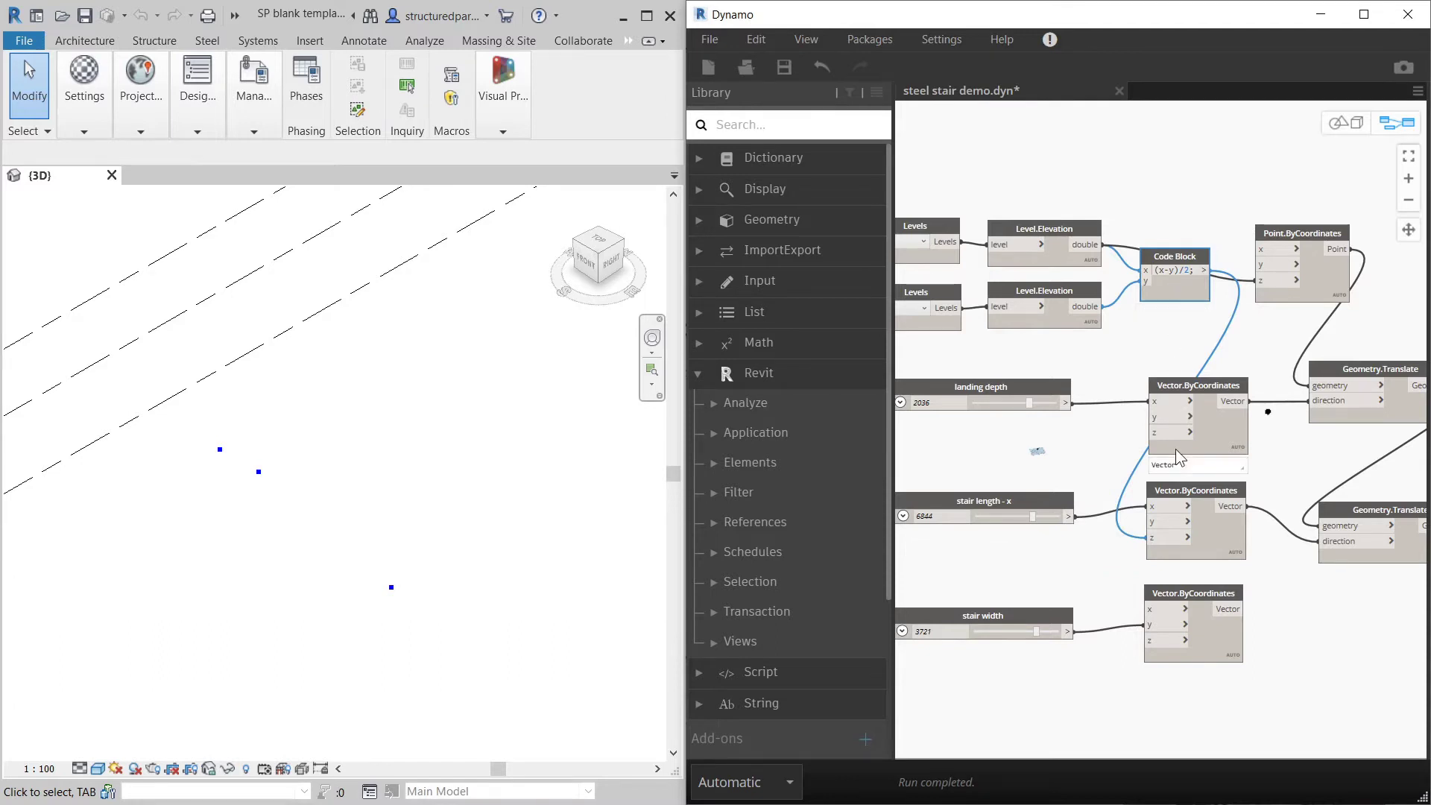
# Step: Change the code block expression to -(x-y)/2 and check the point positions in the Revit view and background preview
pyautogui.moveTo(1159, 272)
pyautogui.write('-')
pyautogui.click(1194, 212)
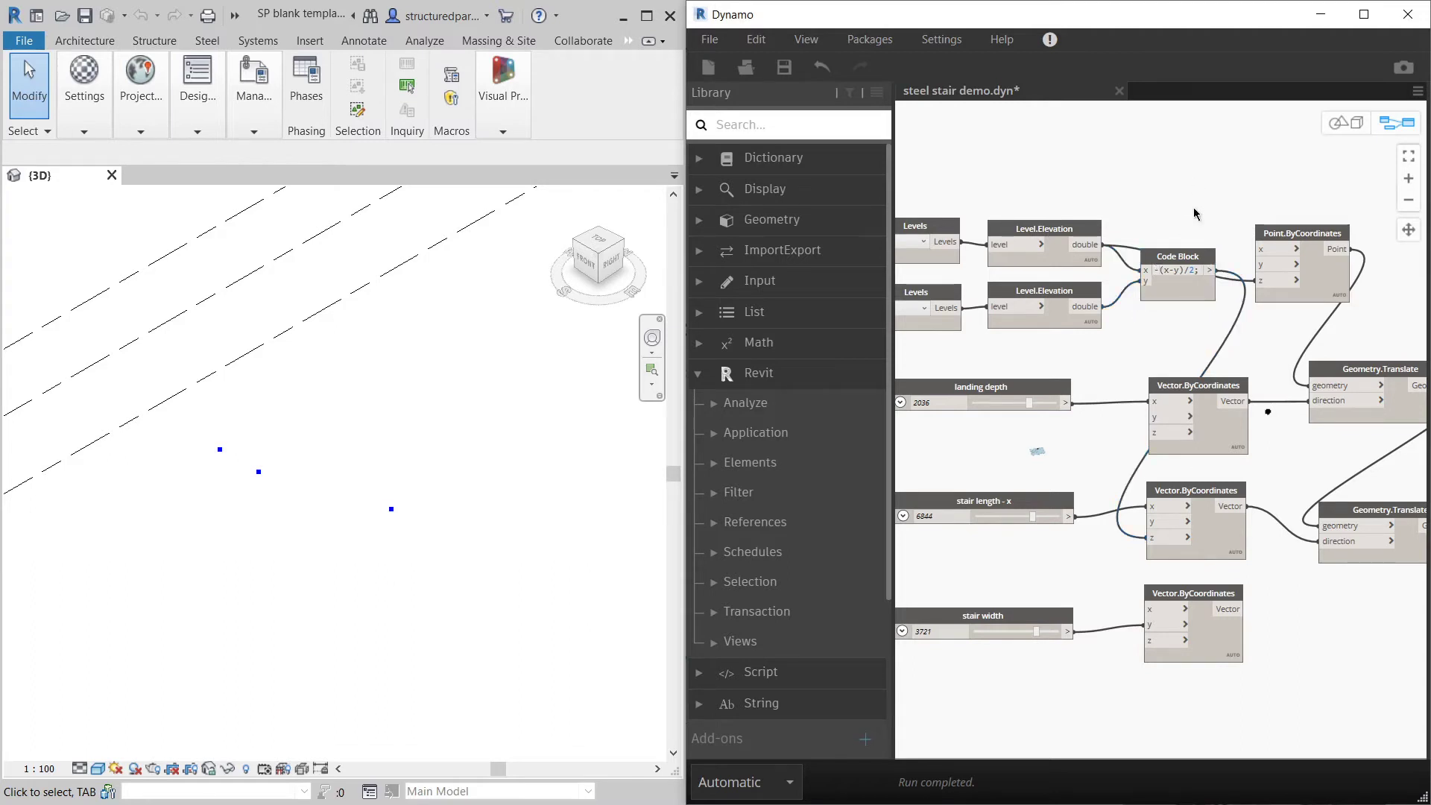
pyautogui.click(460, 529)
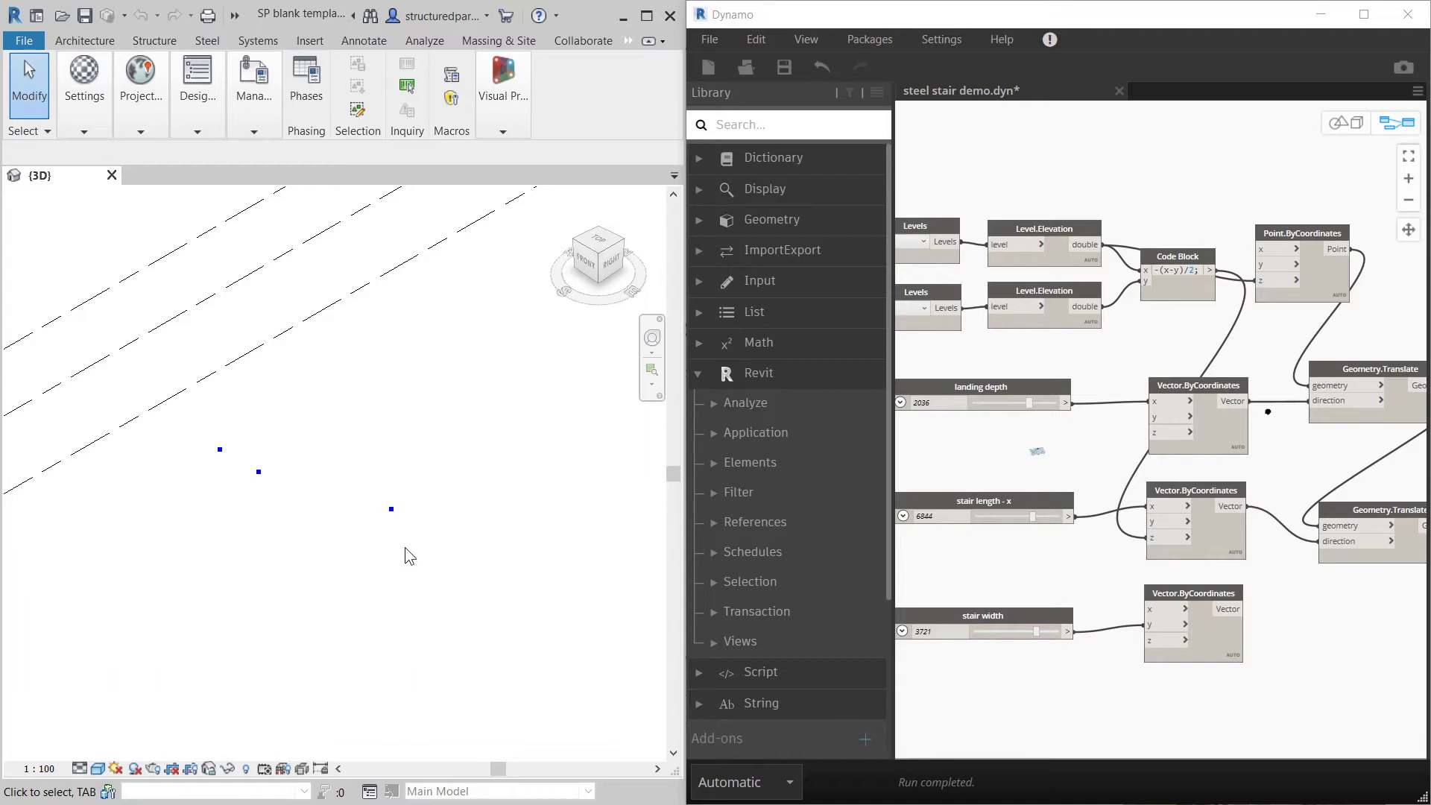
pyautogui.click(1213, 183)
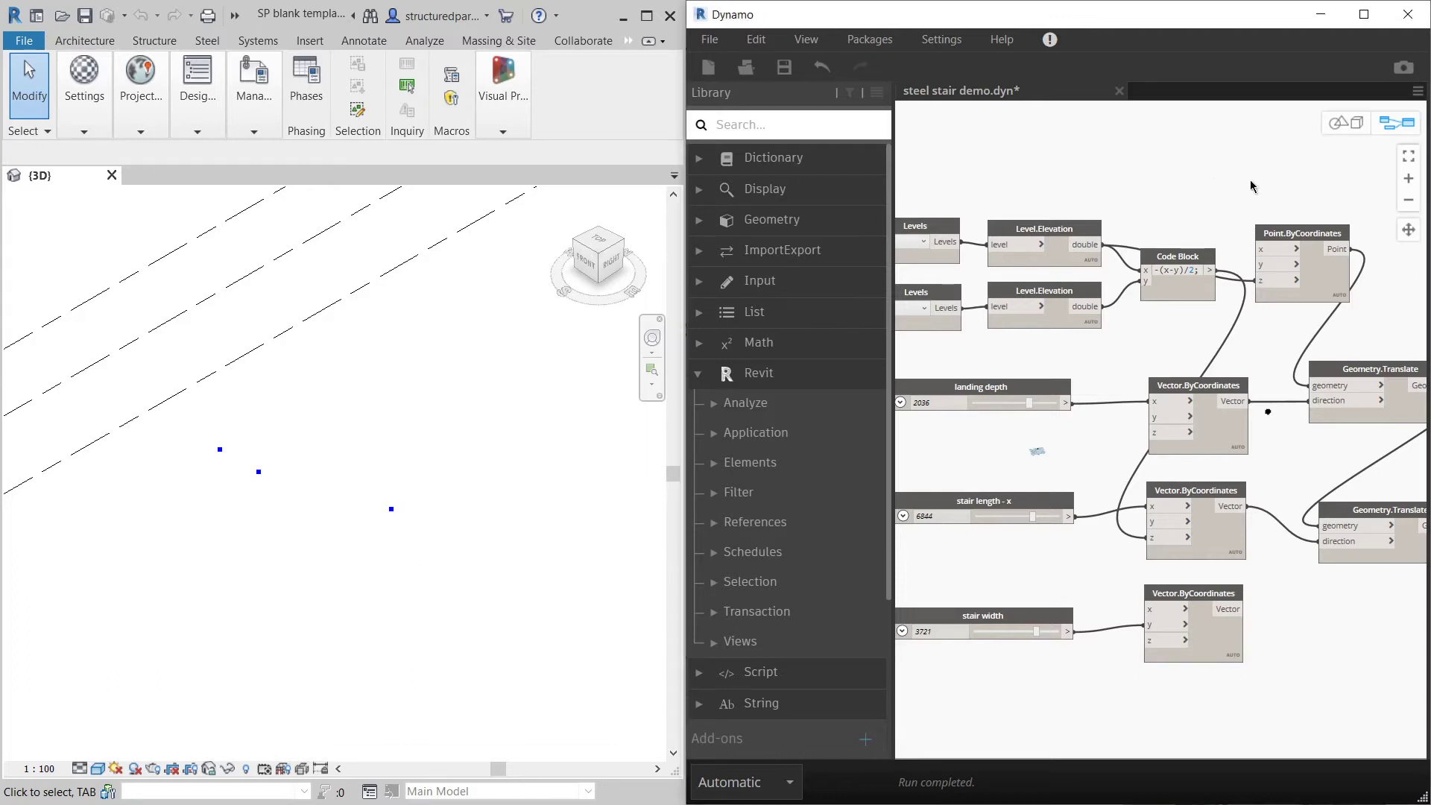
pyautogui.click(1339, 122)
pyautogui.click(1410, 155)
pyautogui.moveTo(1251, 447); pyautogui.dragTo(1242, 468, button='right')
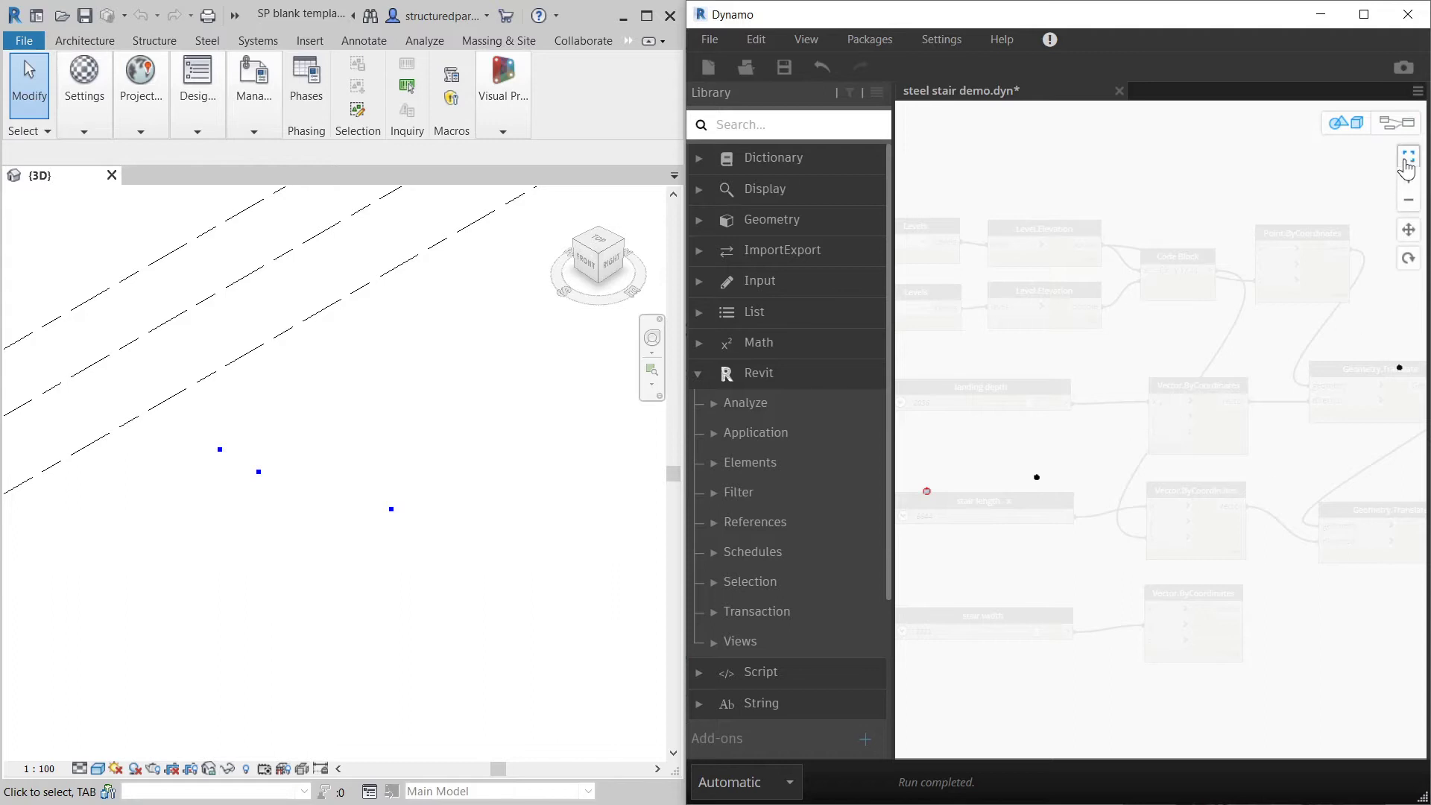
pyautogui.click(1396, 122)
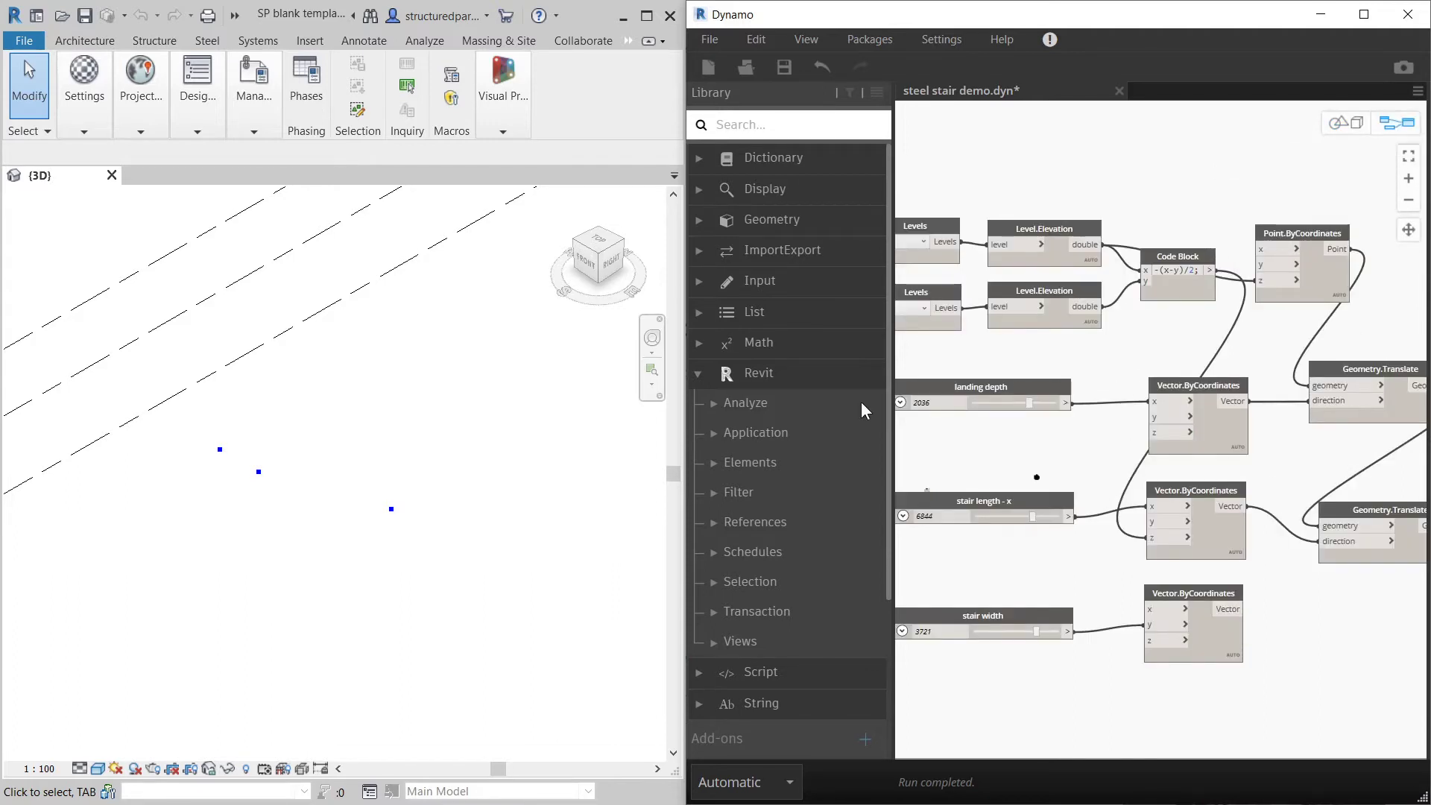
# Step: Duplicate the second Geometry.Translate node, place the copy below it, and feed the second translate's output to the copy's geometry input
pyautogui.scroll(-3, 1091, 459)
pyautogui.scroll(2, 1316, 563)
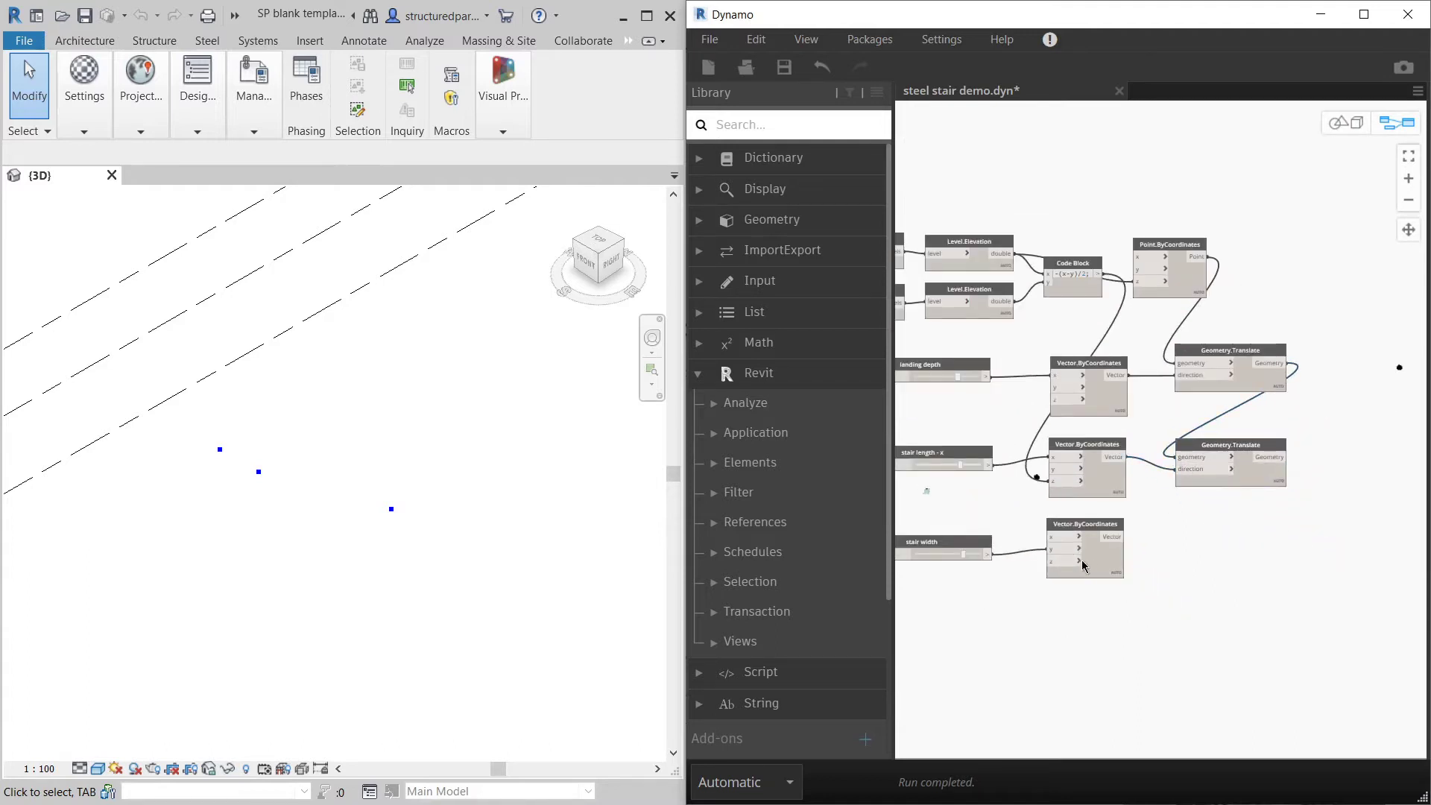
pyautogui.click(1226, 454)
pyautogui.moveTo(1232, 446); pyautogui.dragTo(1232, 450)
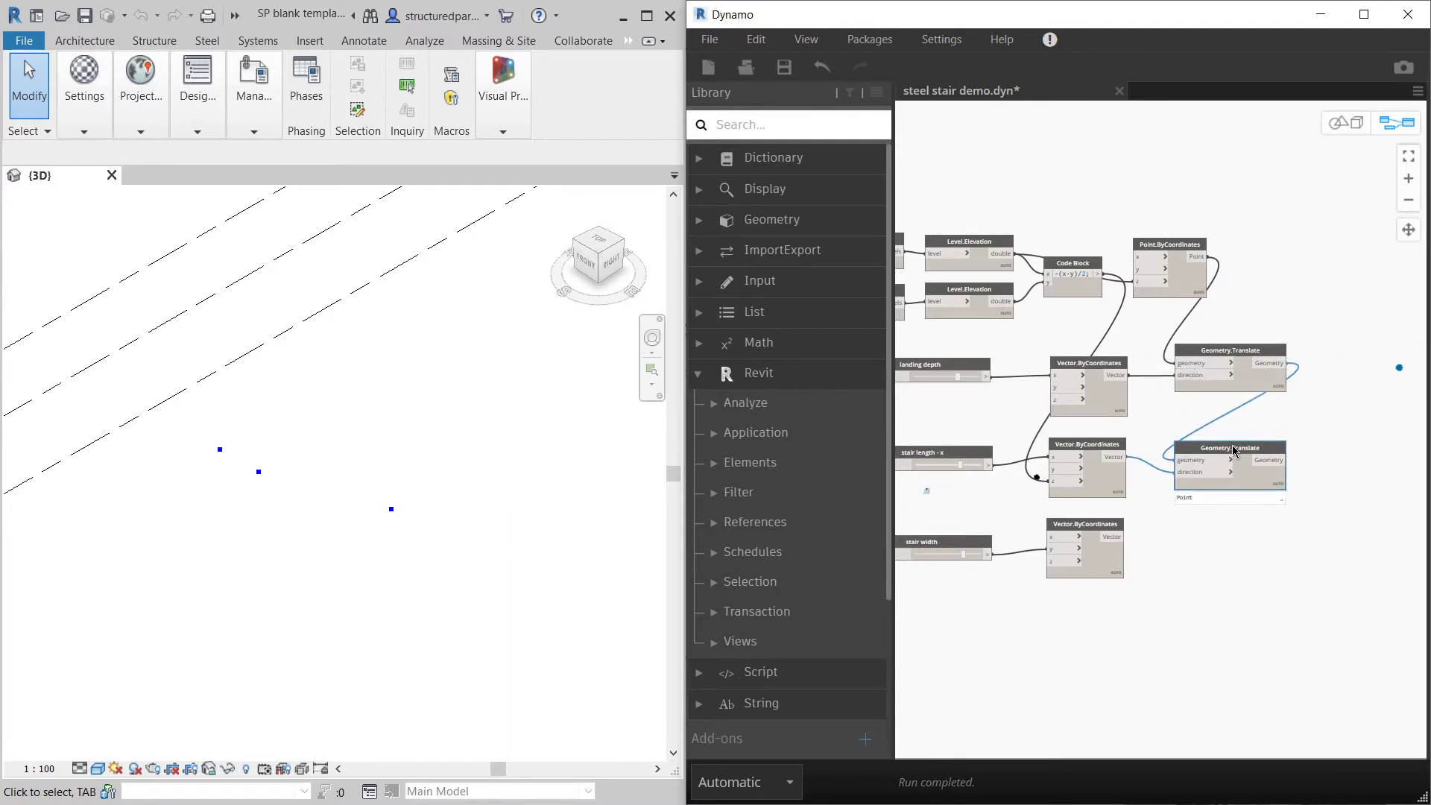
pyautogui.hotkey('ctrl', 'c')
pyautogui.hotkey('ctrl', 'v')
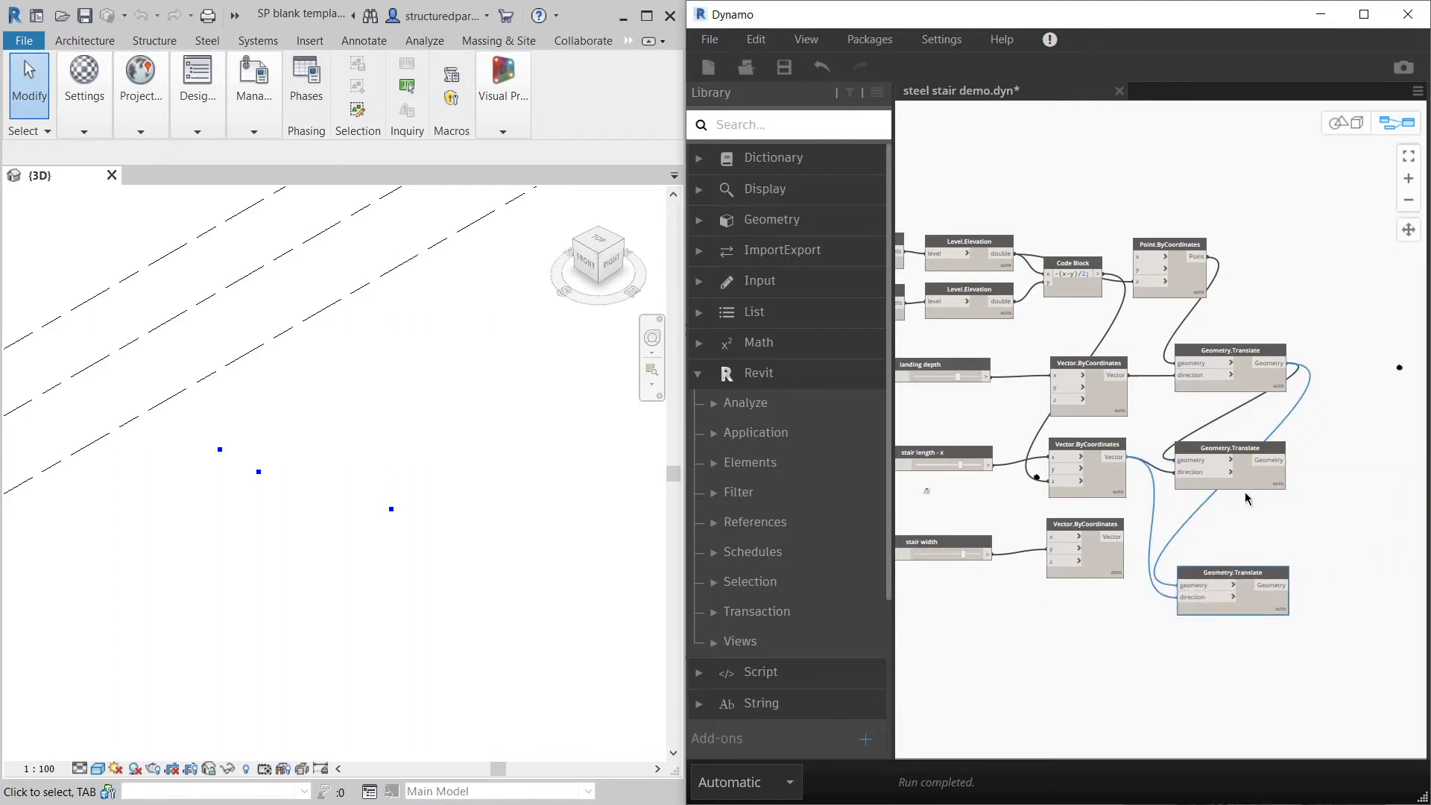
pyautogui.moveTo(1274, 460); pyautogui.dragTo(1213, 526)
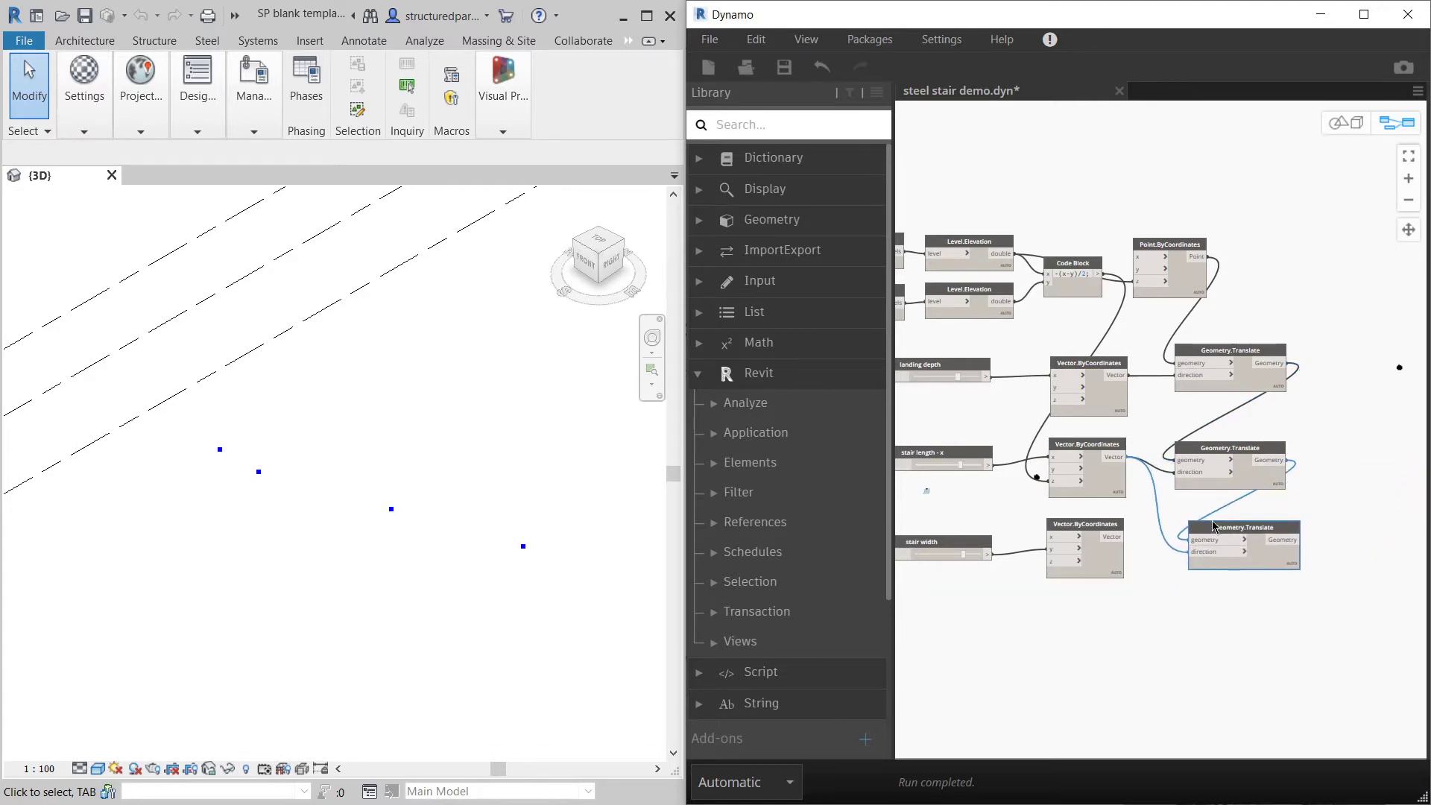
pyautogui.click(1153, 598)
# Step: Connect the landing depth vector to the third Geometry.Translate node's direction input, replacing the stair length vector
pyautogui.scroll(-3, 1153, 598)
pyautogui.scroll(4, 1019, 503)
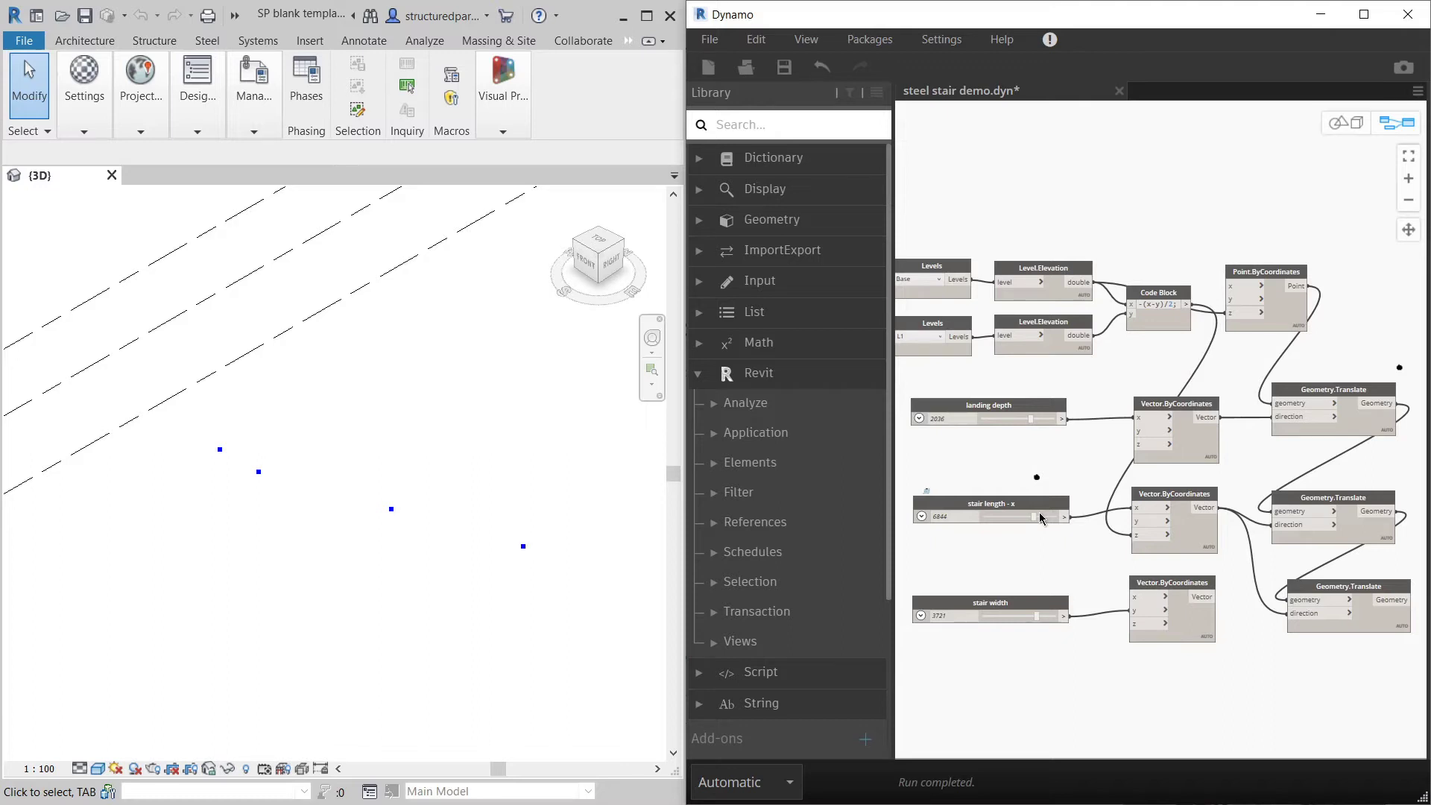
pyautogui.scroll(-2, 1070, 439)
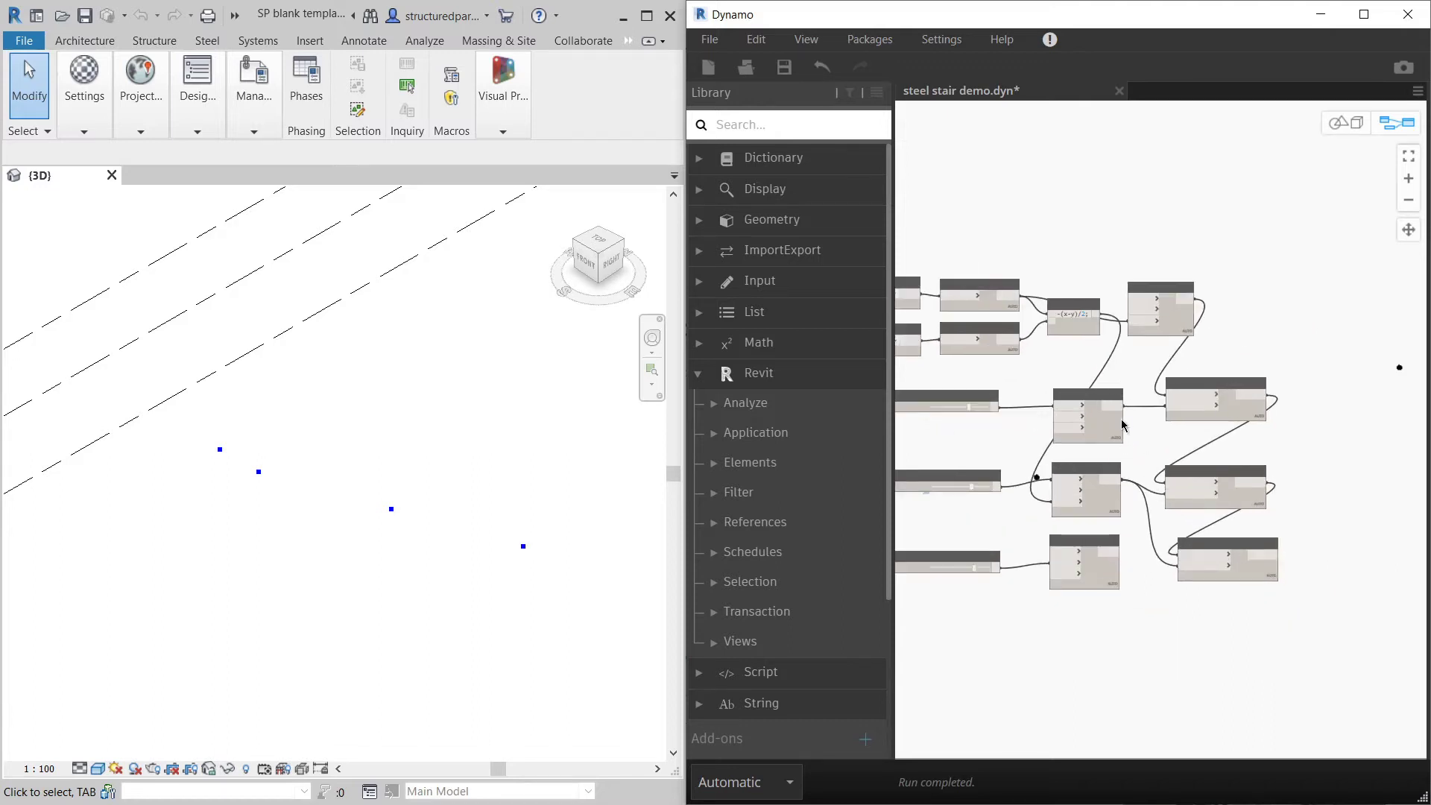
pyautogui.moveTo(1120, 439); pyautogui.dragTo(1180, 564)
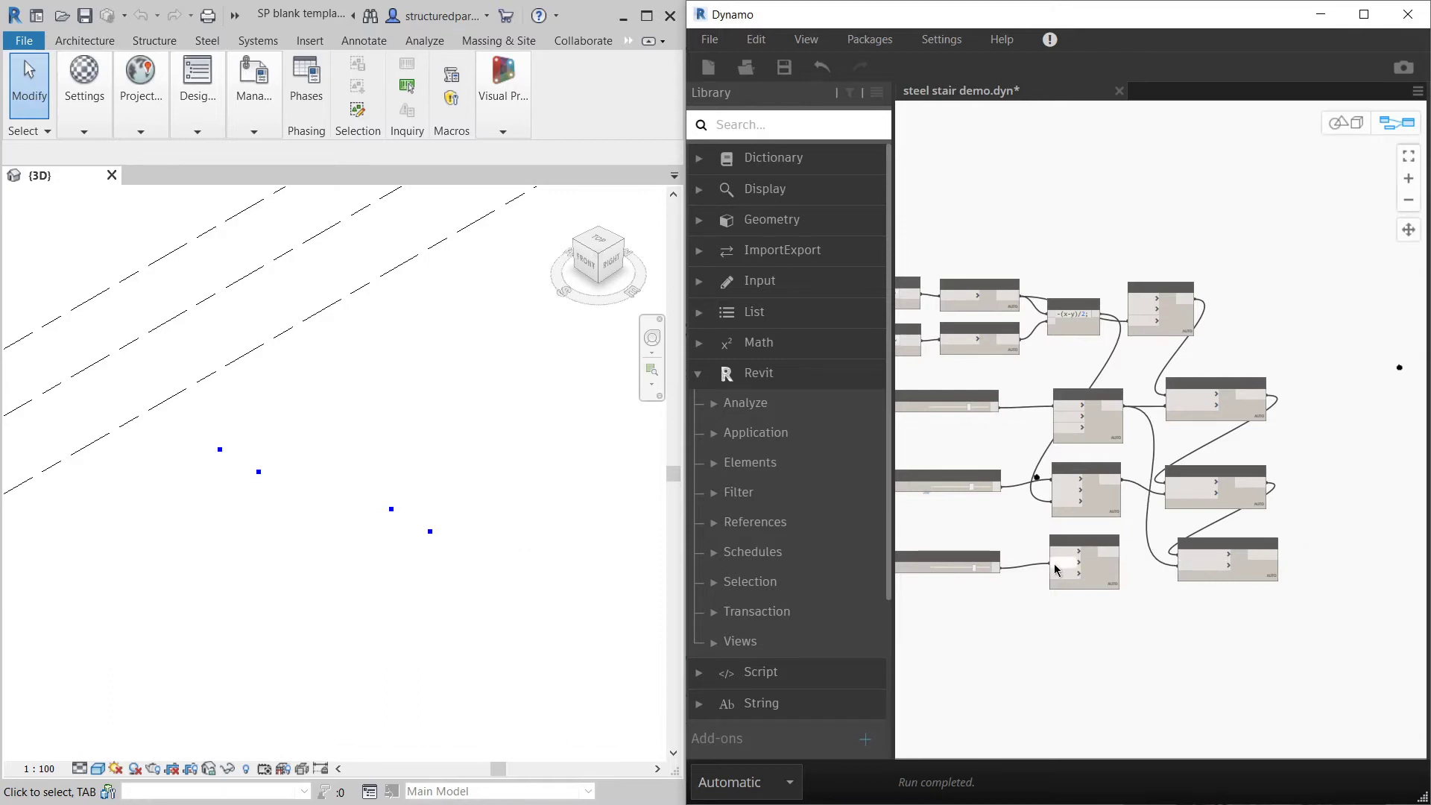
# Step: Add a Line.ByStartPointEndPoint node beside the Geometry.Translate nodes
pyautogui.scroll(-3, 1252, 473)
pyautogui.scroll(3, 1145, 497)
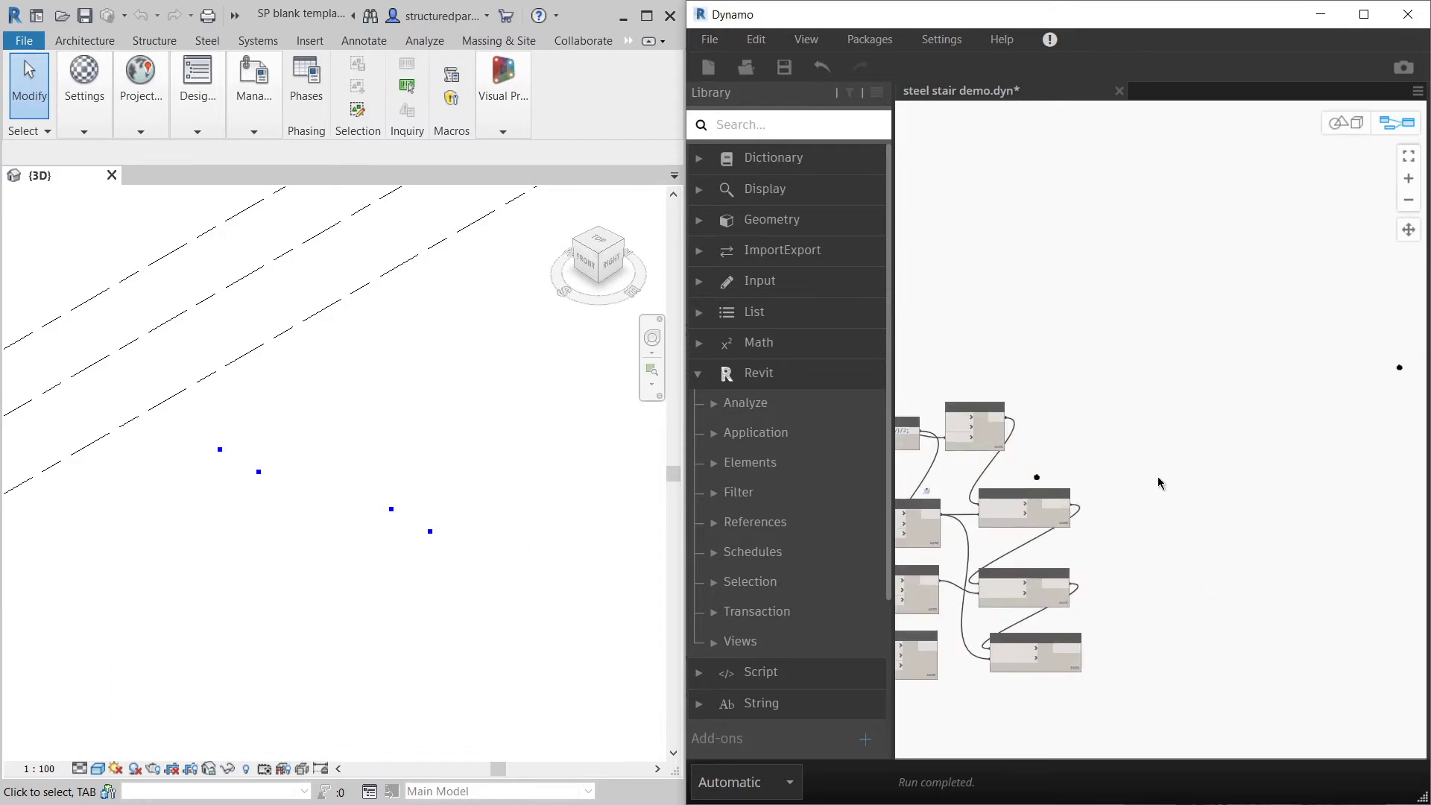
pyautogui.doubleClick(1158, 467)
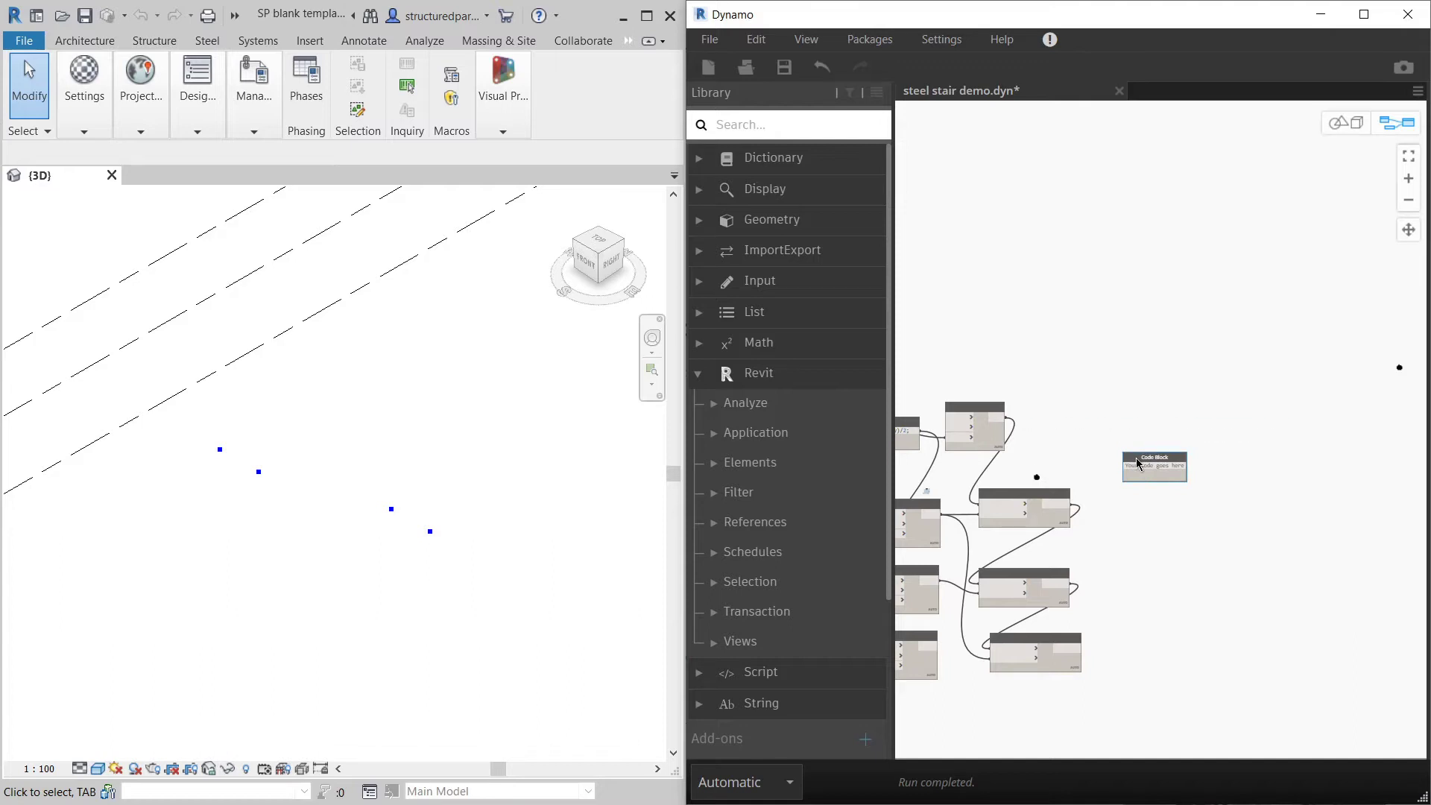
pyautogui.press('Escape')
pyautogui.scroll(2, 1126, 483)
pyautogui.rightClick(1137, 488)
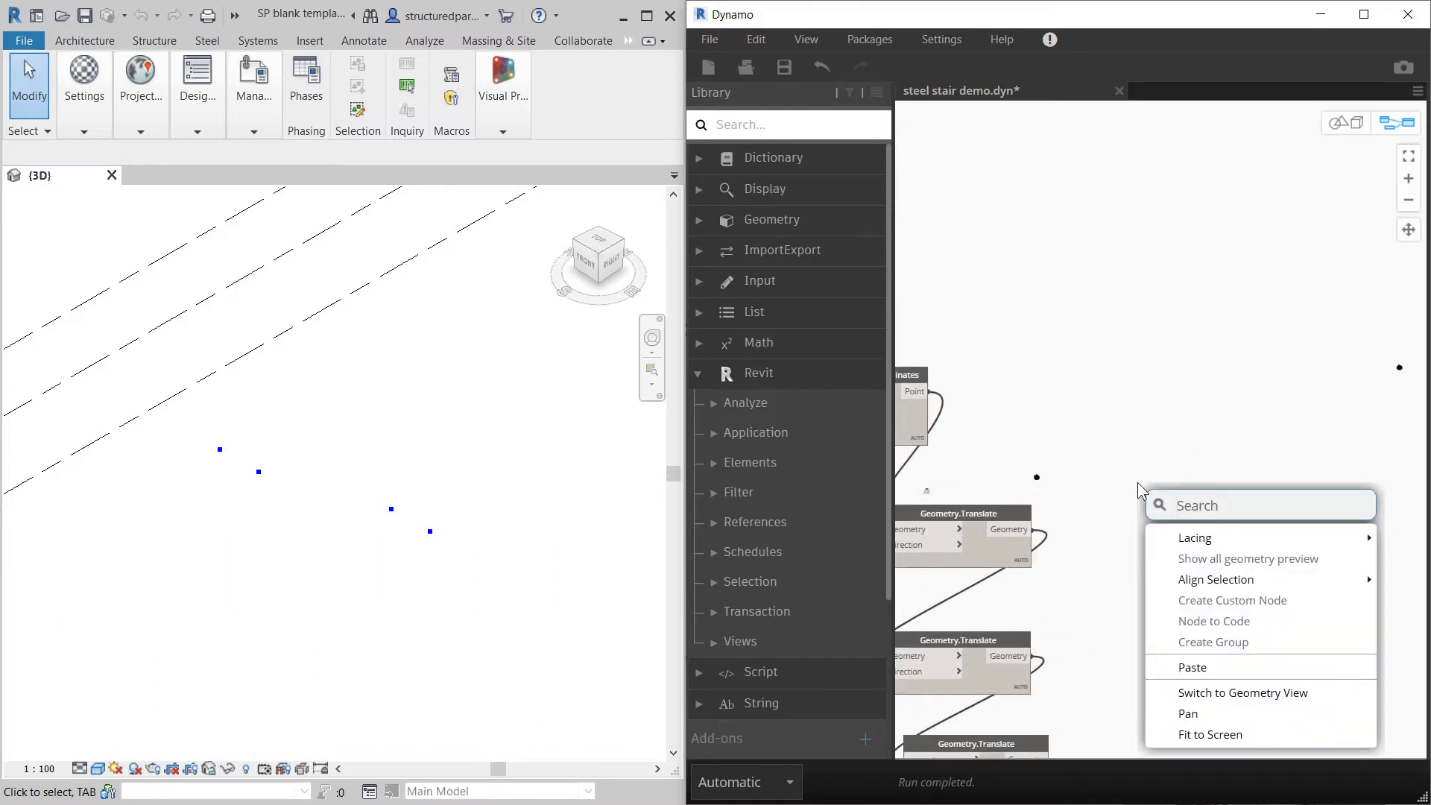
pyautogui.write('line')
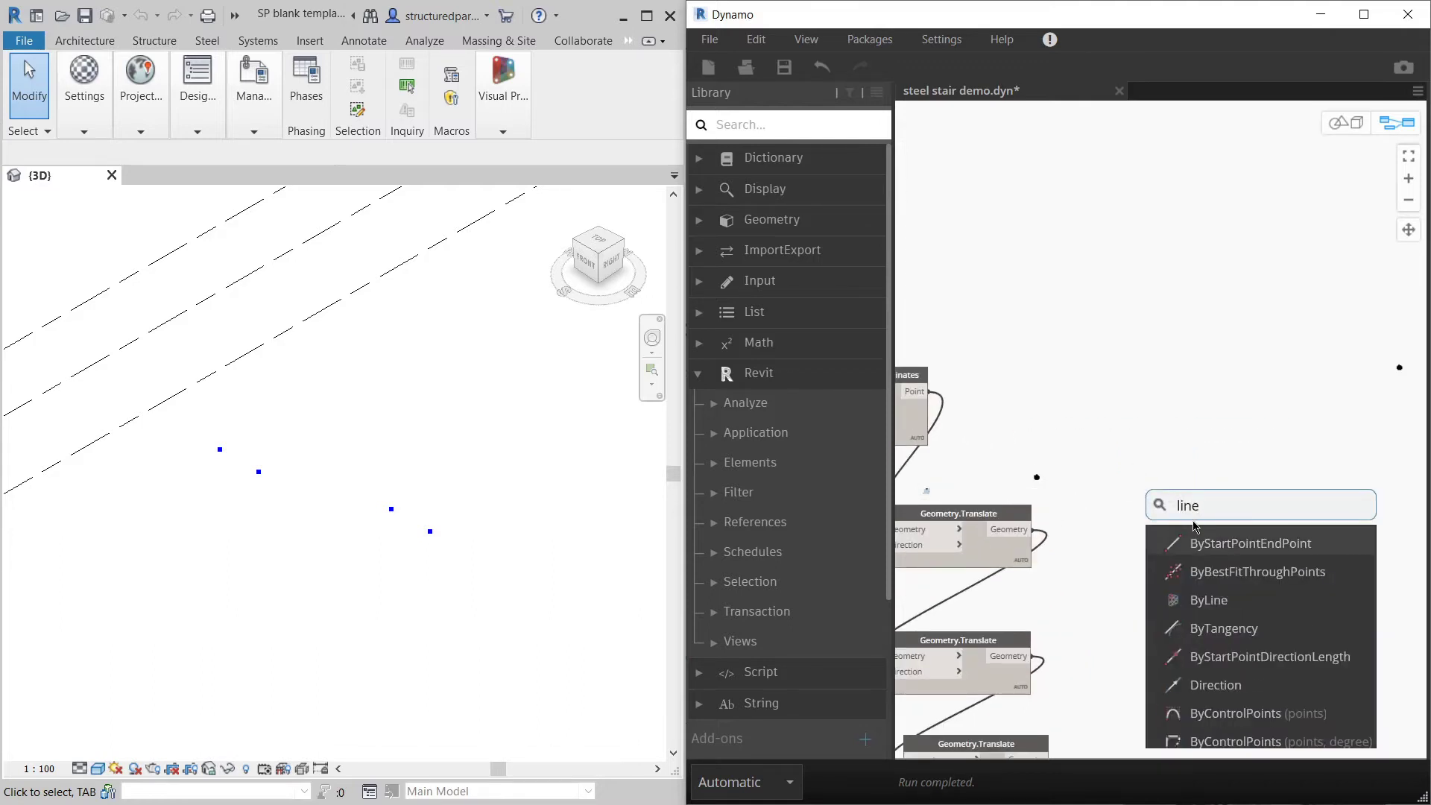
pyautogui.click(1204, 542)
pyautogui.moveTo(1219, 552); pyautogui.dragTo(1151, 473)
pyautogui.scroll(-3, 1211, 379)
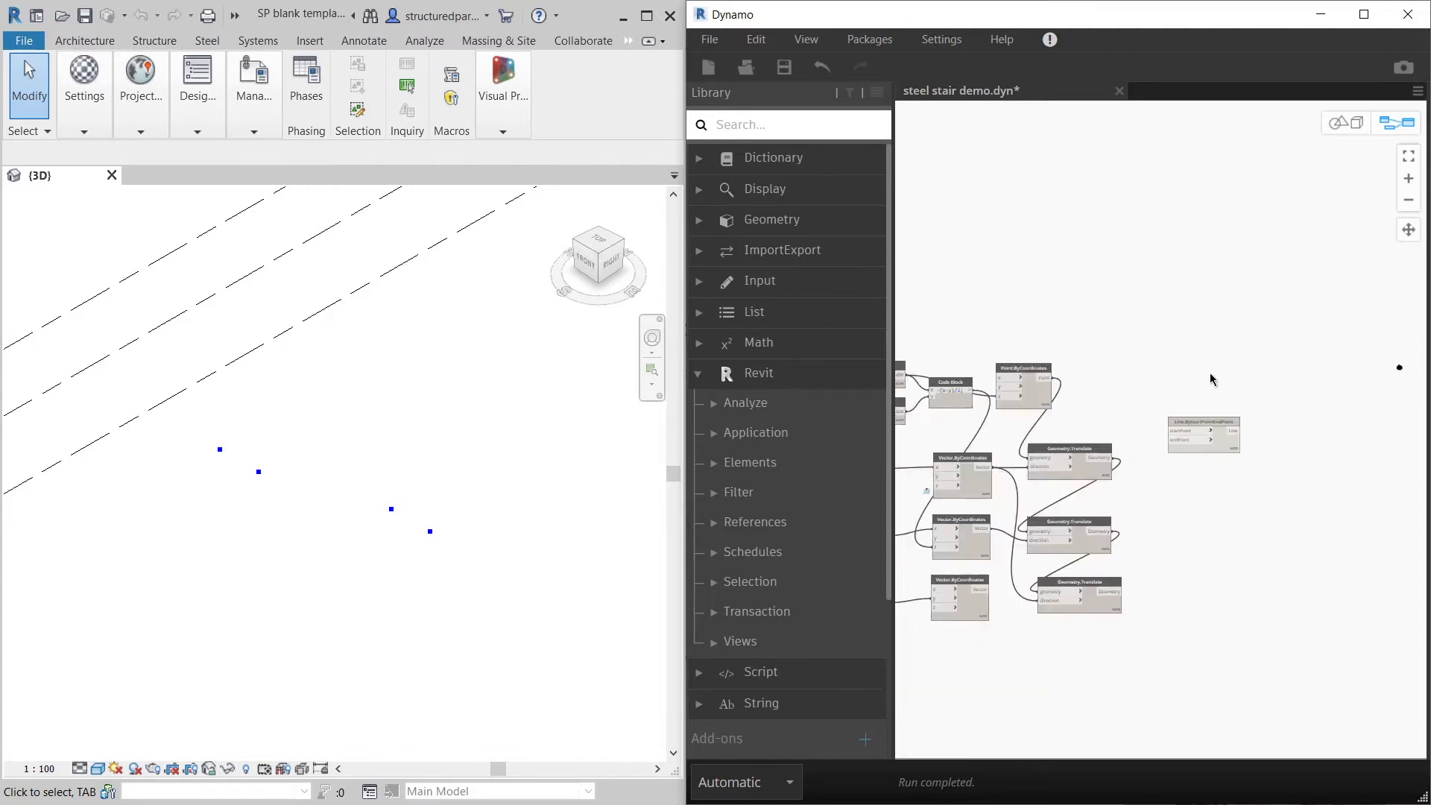
# Step: Connect Point.ByCoordinates to the line node's startPoint and the first Geometry.Translate output to its endPoint, and move the node closer
pyautogui.scroll(3, 1111, 395)
pyautogui.click(999, 373)
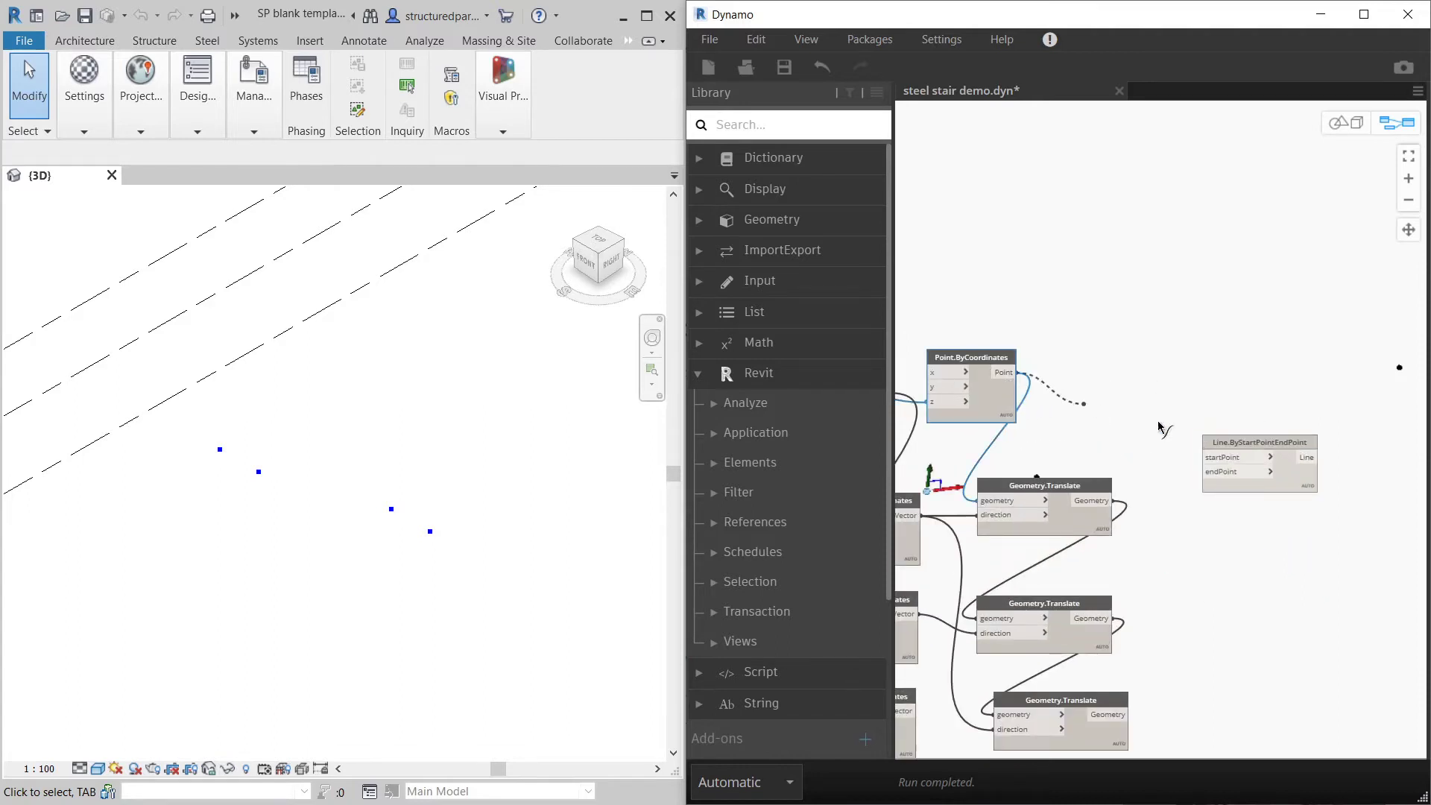
pyautogui.click(1207, 457)
pyautogui.click(1093, 500)
pyautogui.click(1206, 471)
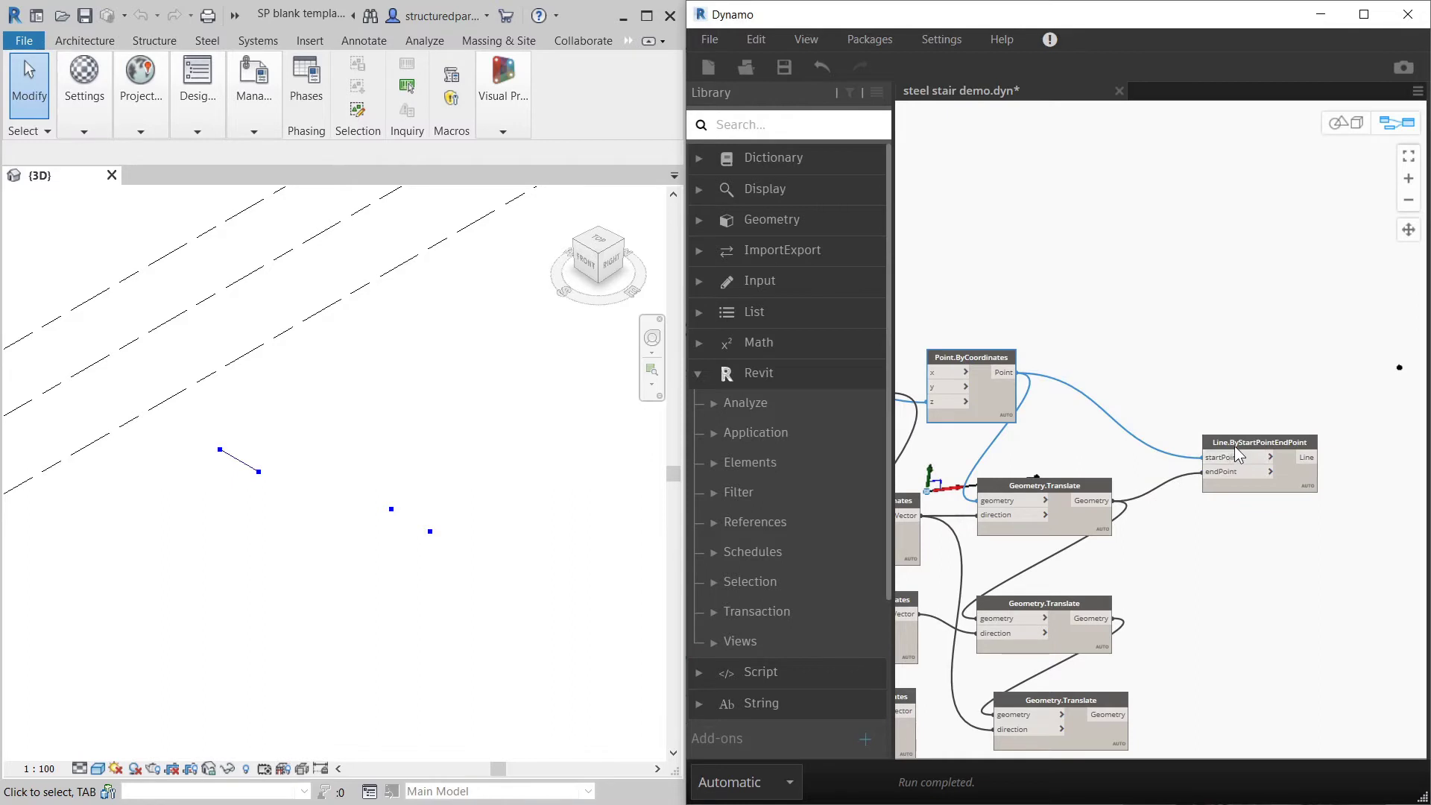
pyautogui.moveTo(1235, 449); pyautogui.dragTo(1204, 451)
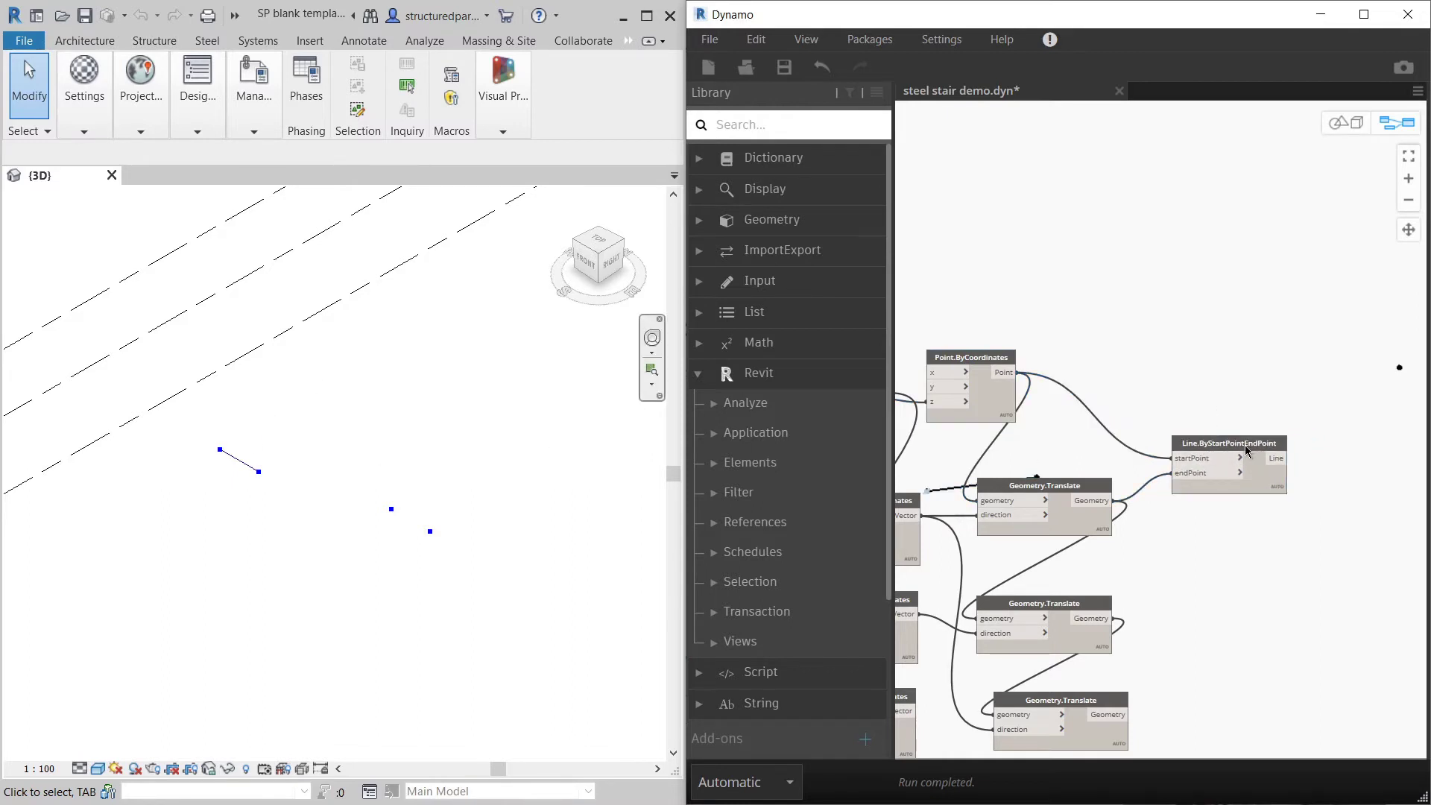
# Step: Duplicate the line node below the original, with the first Geometry.Translate output as startPoint and the second as endPoint
pyautogui.click(1200, 442)
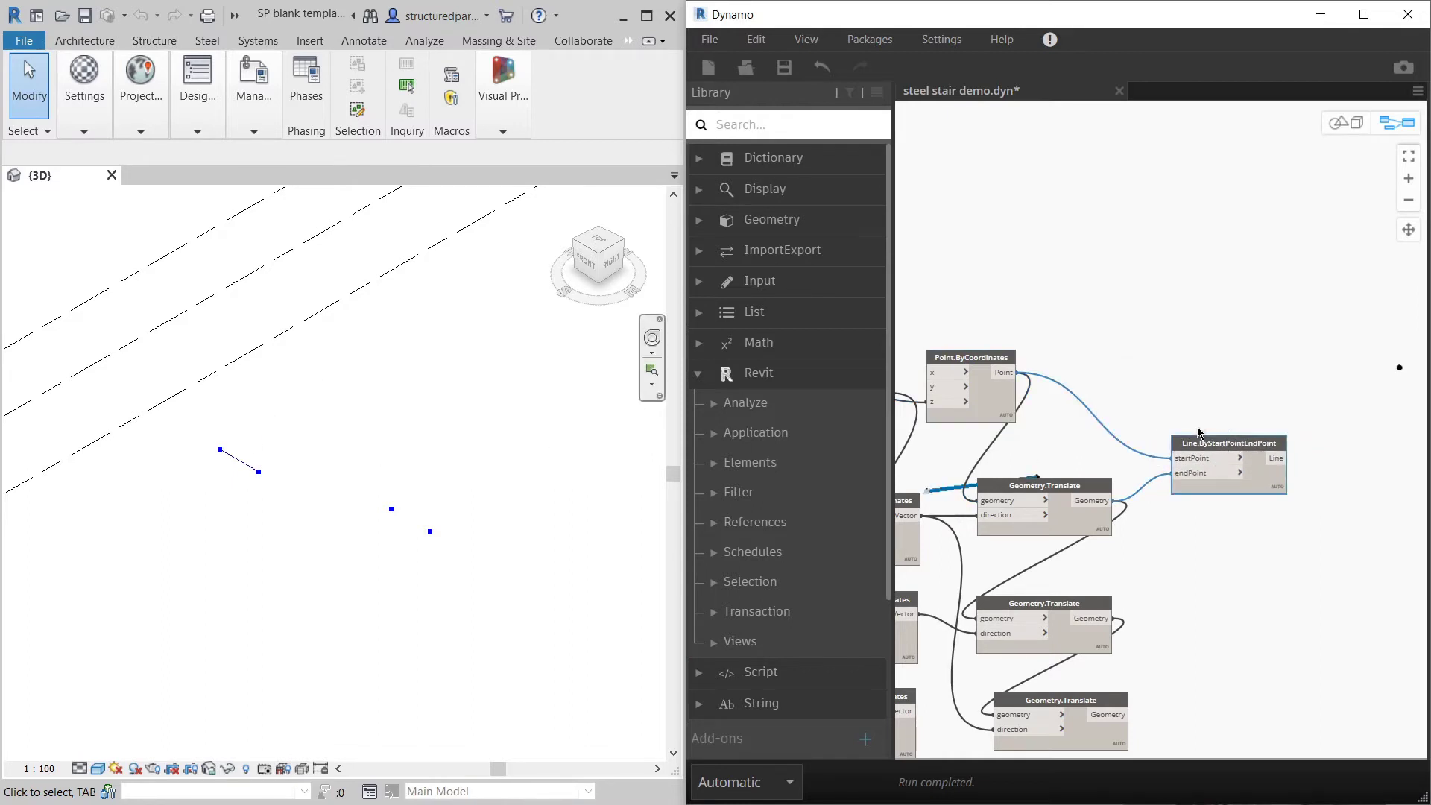
pyautogui.hotkey('ctrl', 'v')
pyautogui.moveTo(1330, 467); pyautogui.dragTo(1198, 558)
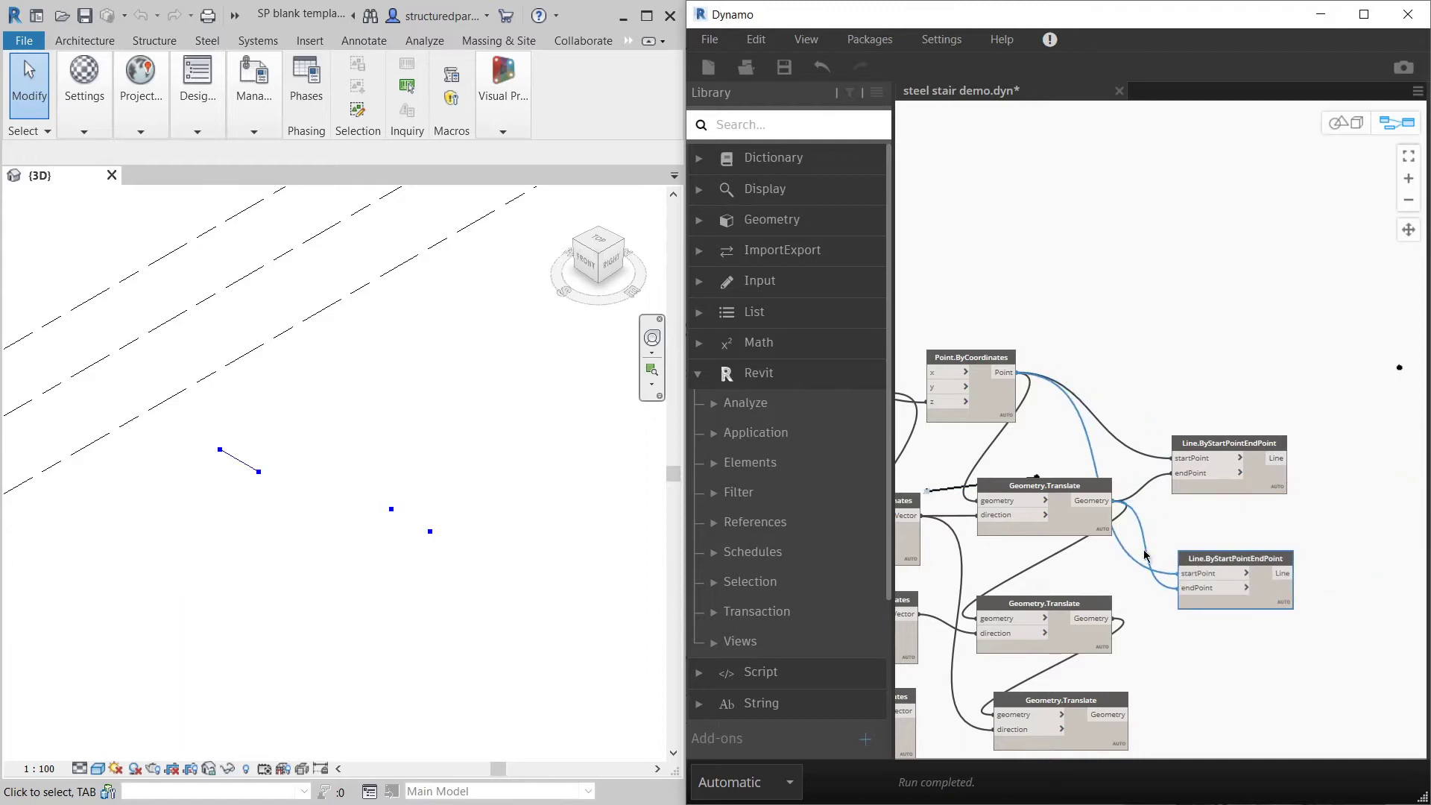
pyautogui.moveTo(1113, 619); pyautogui.dragTo(1201, 564)
pyautogui.click(1284, 531)
pyautogui.scroll(-1, 1231, 578)
pyautogui.moveTo(1237, 589); pyautogui.dragTo(1215, 511, button='middle')
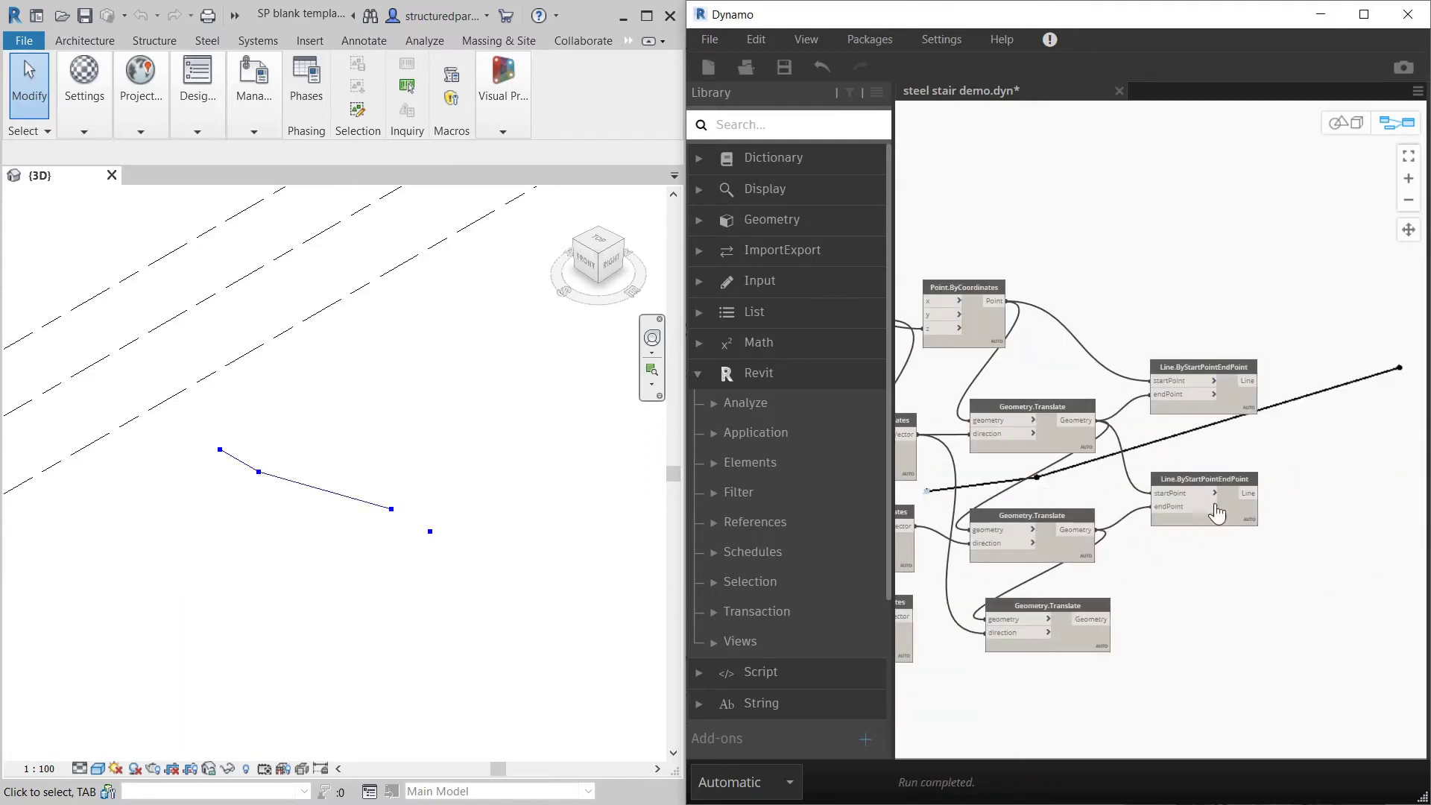
# Step: Duplicate the second line node below it, with the second Geometry.Translate output as startPoint and the third as endPoint
pyautogui.click(1228, 481)
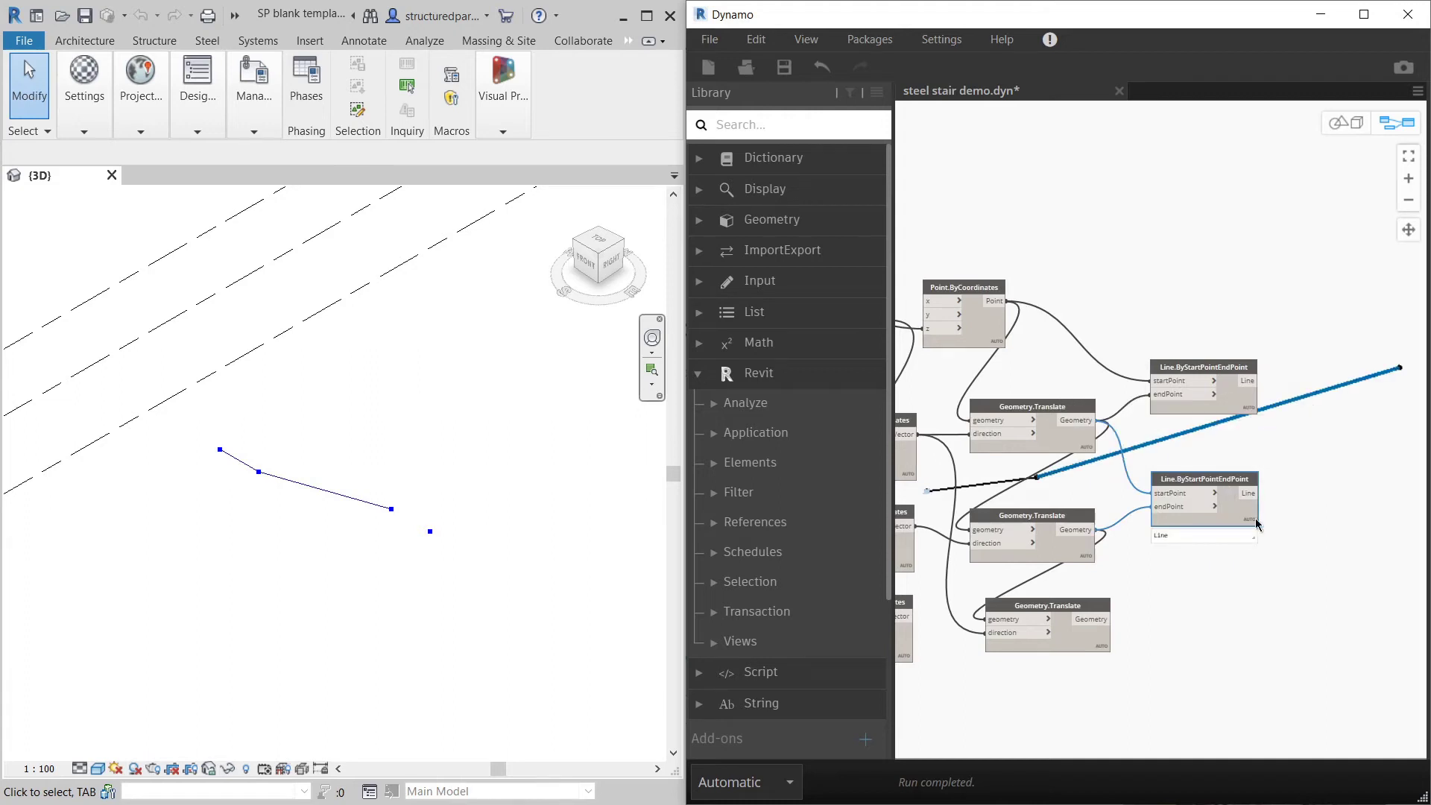
pyautogui.hotkey('ctrl', 'v')
pyautogui.moveTo(1324, 511); pyautogui.dragTo(1180, 590)
pyautogui.moveTo(1092, 531); pyautogui.dragTo(1149, 608)
pyautogui.click(1304, 550)
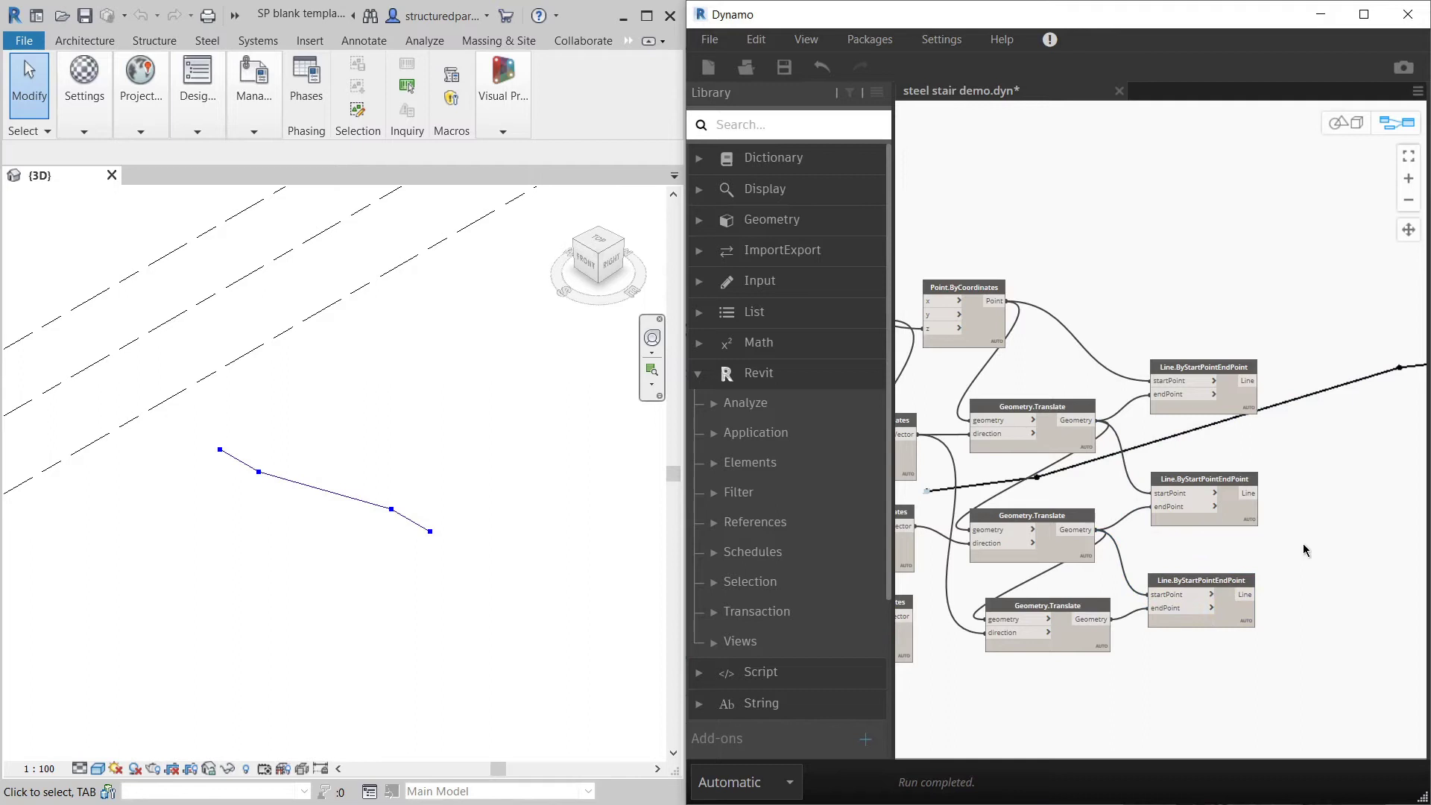
# Step: Examine the stair line's shape by orbiting the Dynamo geometry preview and the Revit 3D view
pyautogui.click(1340, 123)
pyautogui.moveTo(1319, 427); pyautogui.dragTo(1160, 468, button='right')
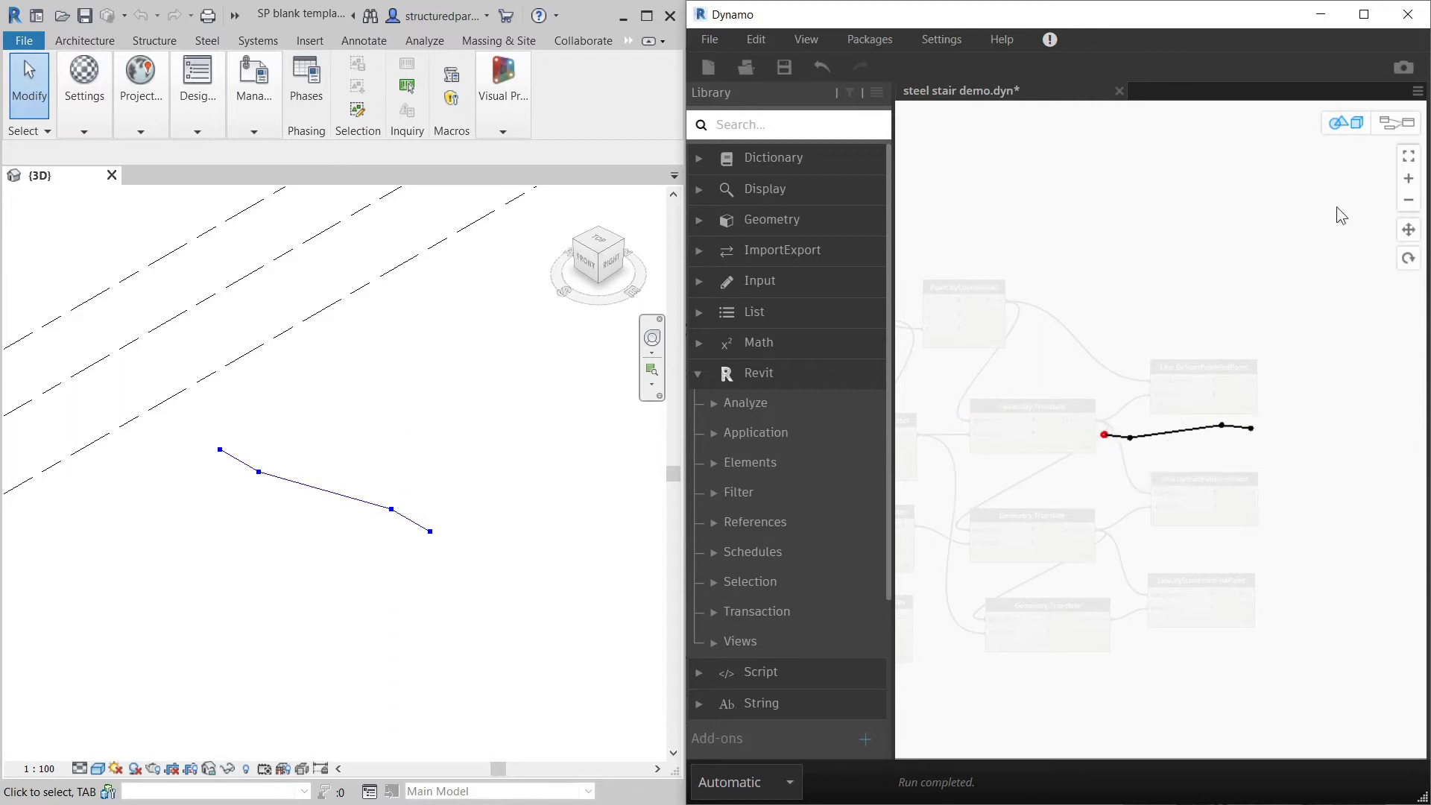
pyautogui.click(1393, 123)
pyautogui.click(481, 468)
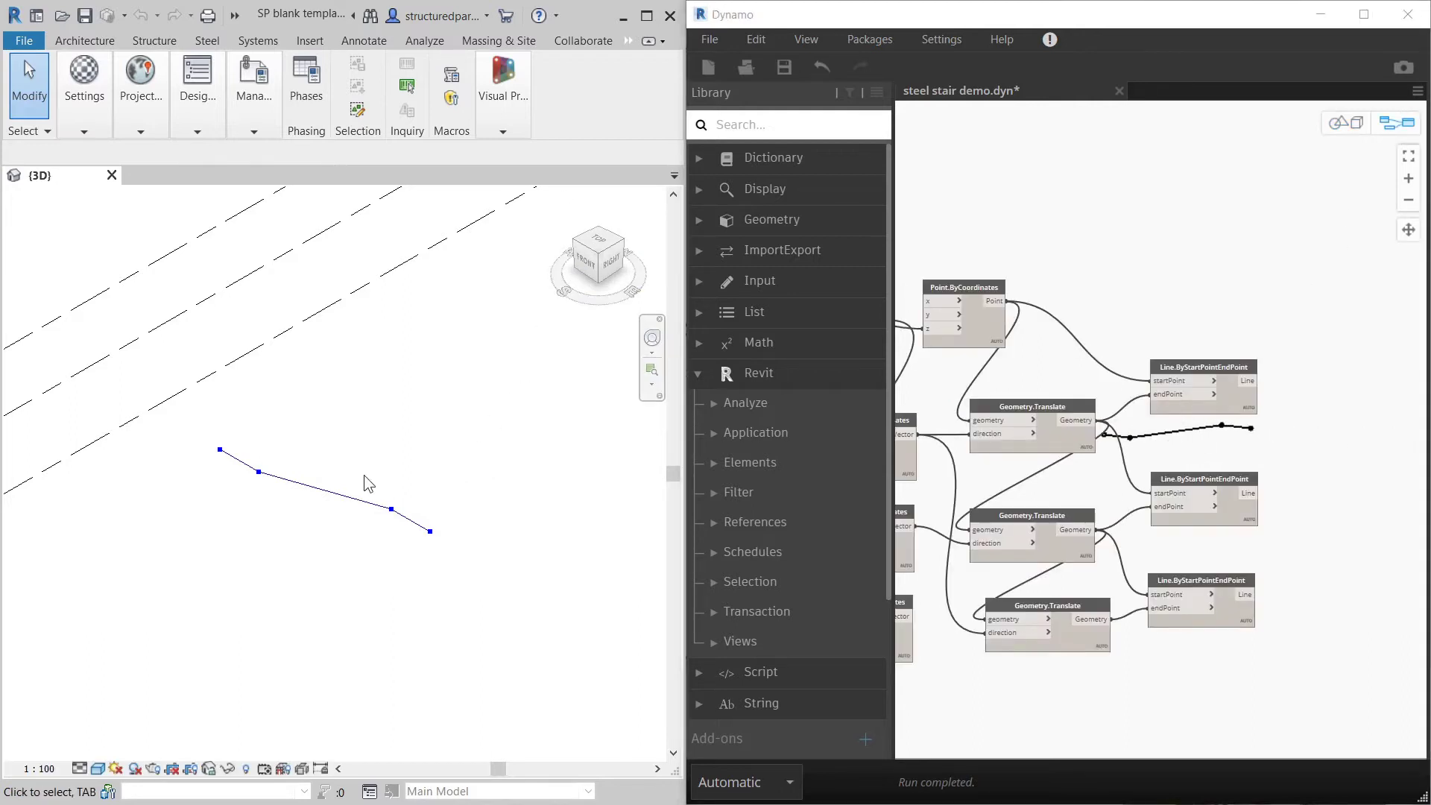
pyautogui.scroll(1, 350, 488)
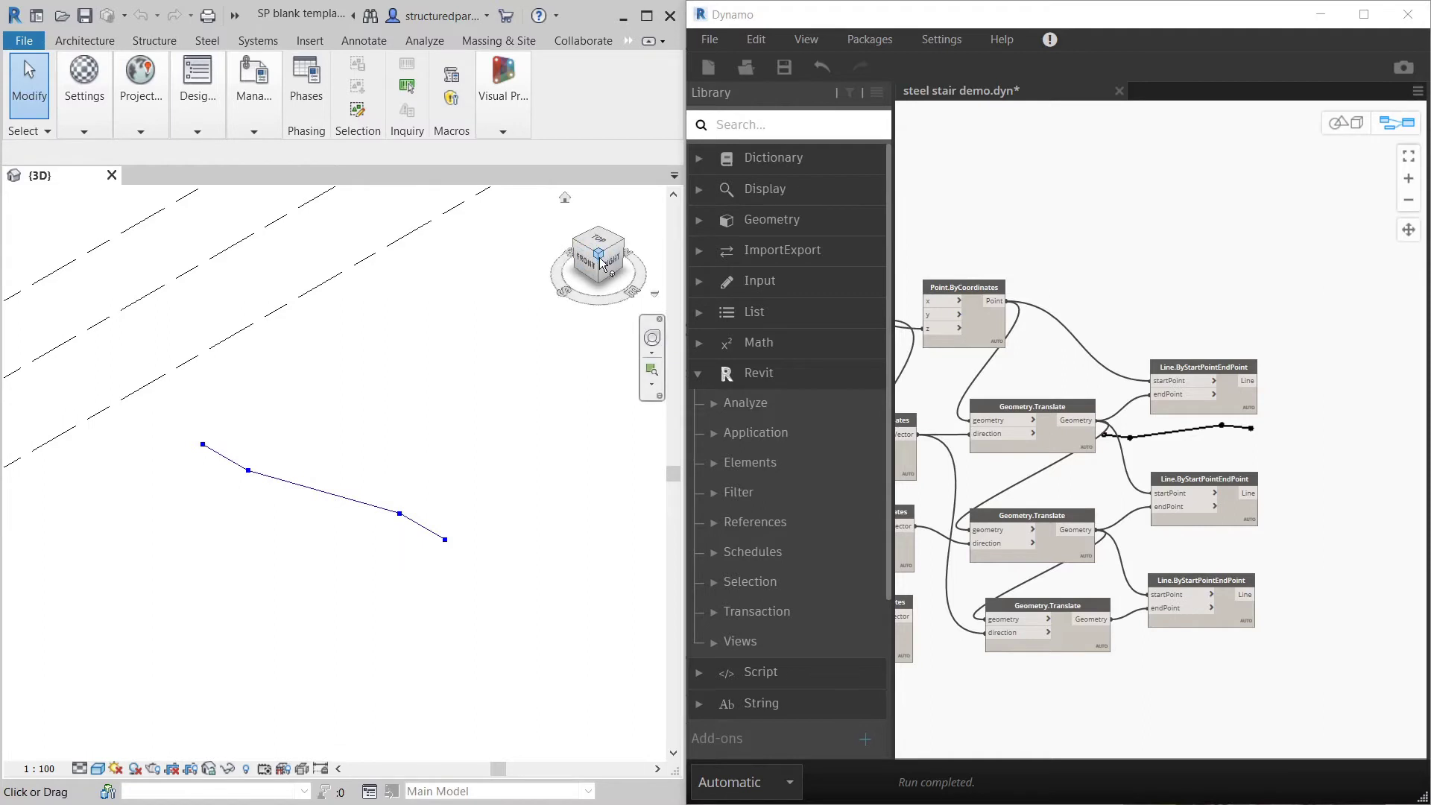
pyautogui.rightClick(374, 461)
pyautogui.click(332, 410)
pyautogui.keyDown('shift'); pyautogui.moveTo(344, 473); pyautogui.dragTo(396, 408, button='middle'); pyautogui.keyUp('shift')
pyautogui.scroll(-2, 385, 413)
pyautogui.scroll(-2, 267, 633)
pyautogui.scroll(3, 235, 660)
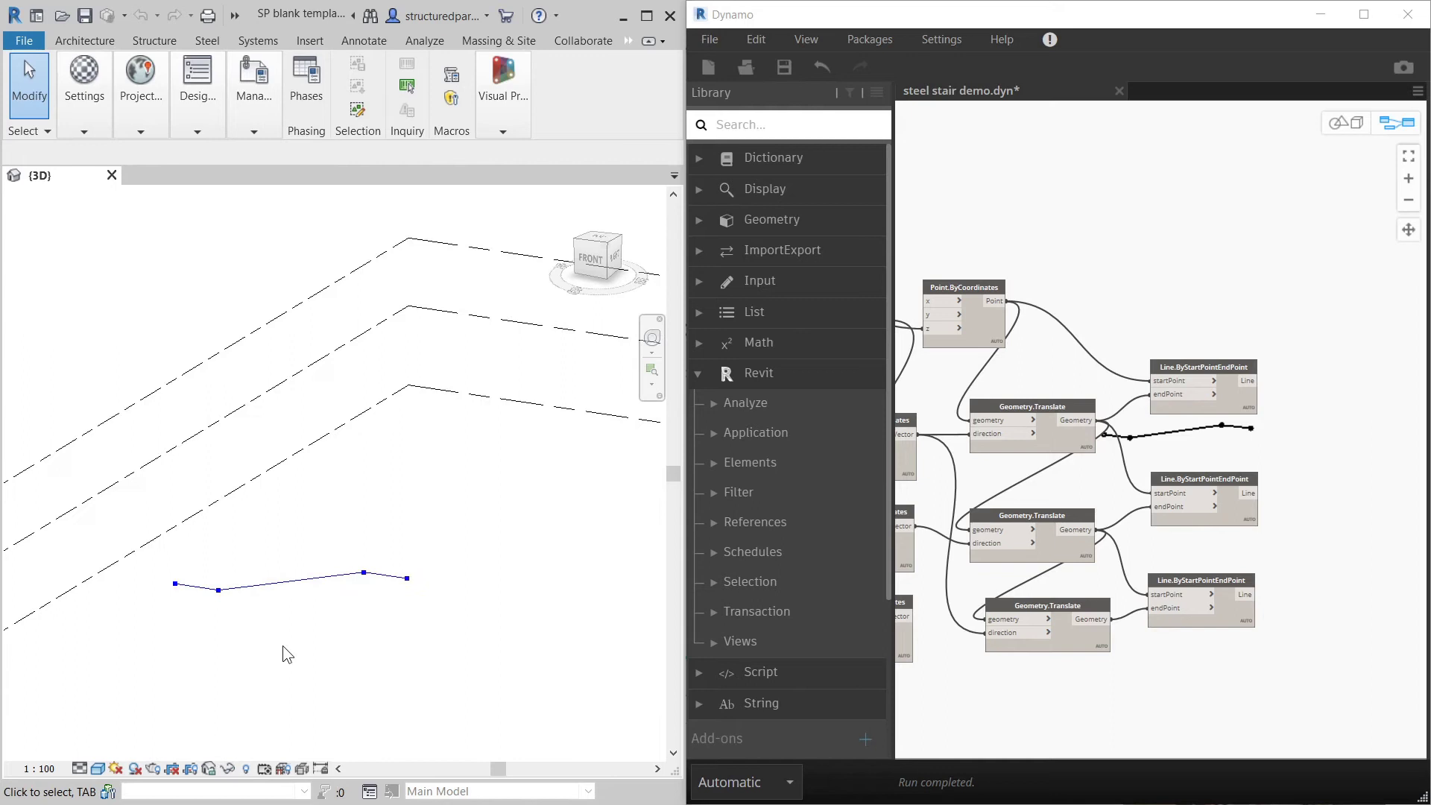
# Step: Add a List Create node beside the Line.ByStartPointEndPoint nodes
pyautogui.click(1216, 273)
pyautogui.scroll(-2, 1252, 342)
pyautogui.scroll(1, 1240, 410)
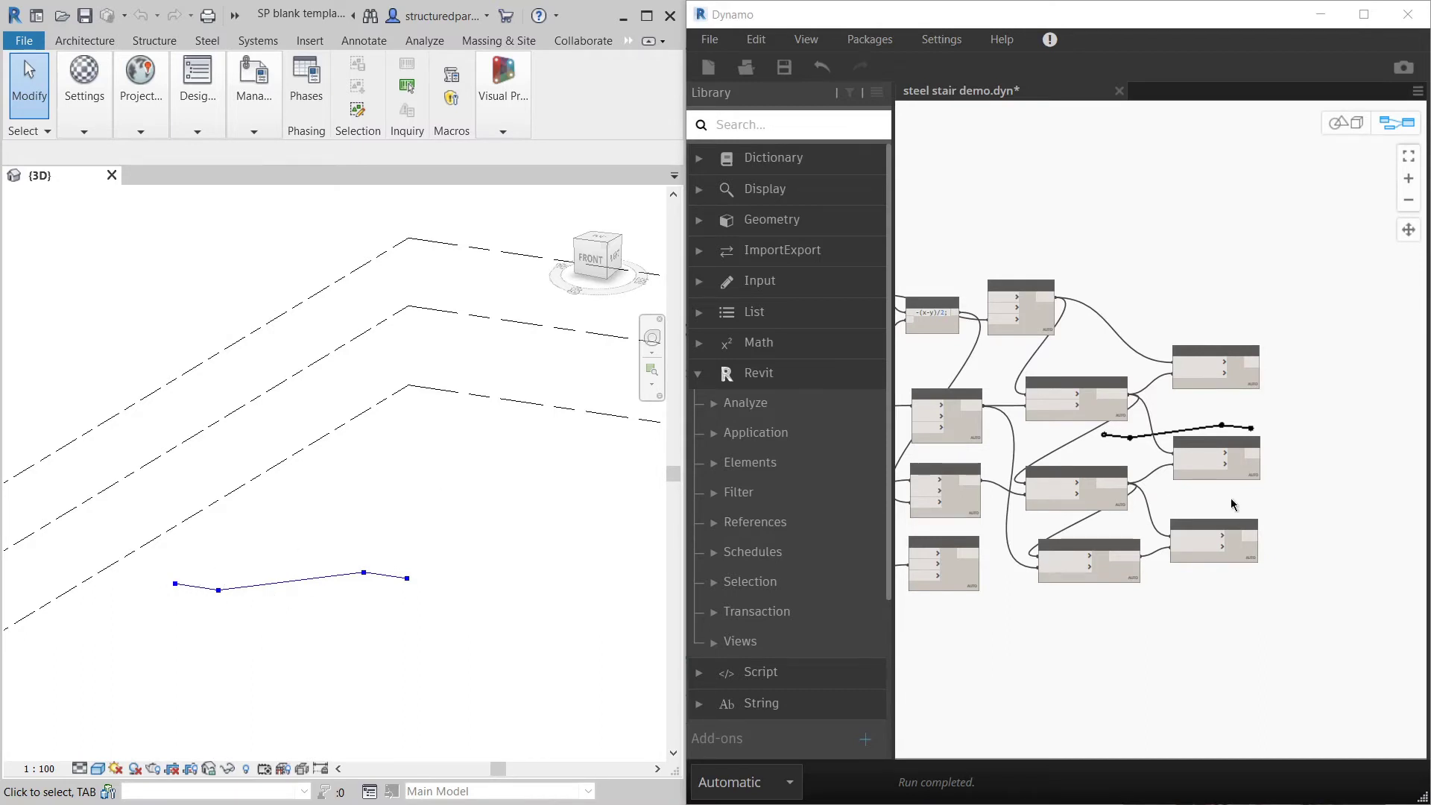
pyautogui.scroll(-1, 1212, 456)
pyautogui.scroll(3, 1280, 395)
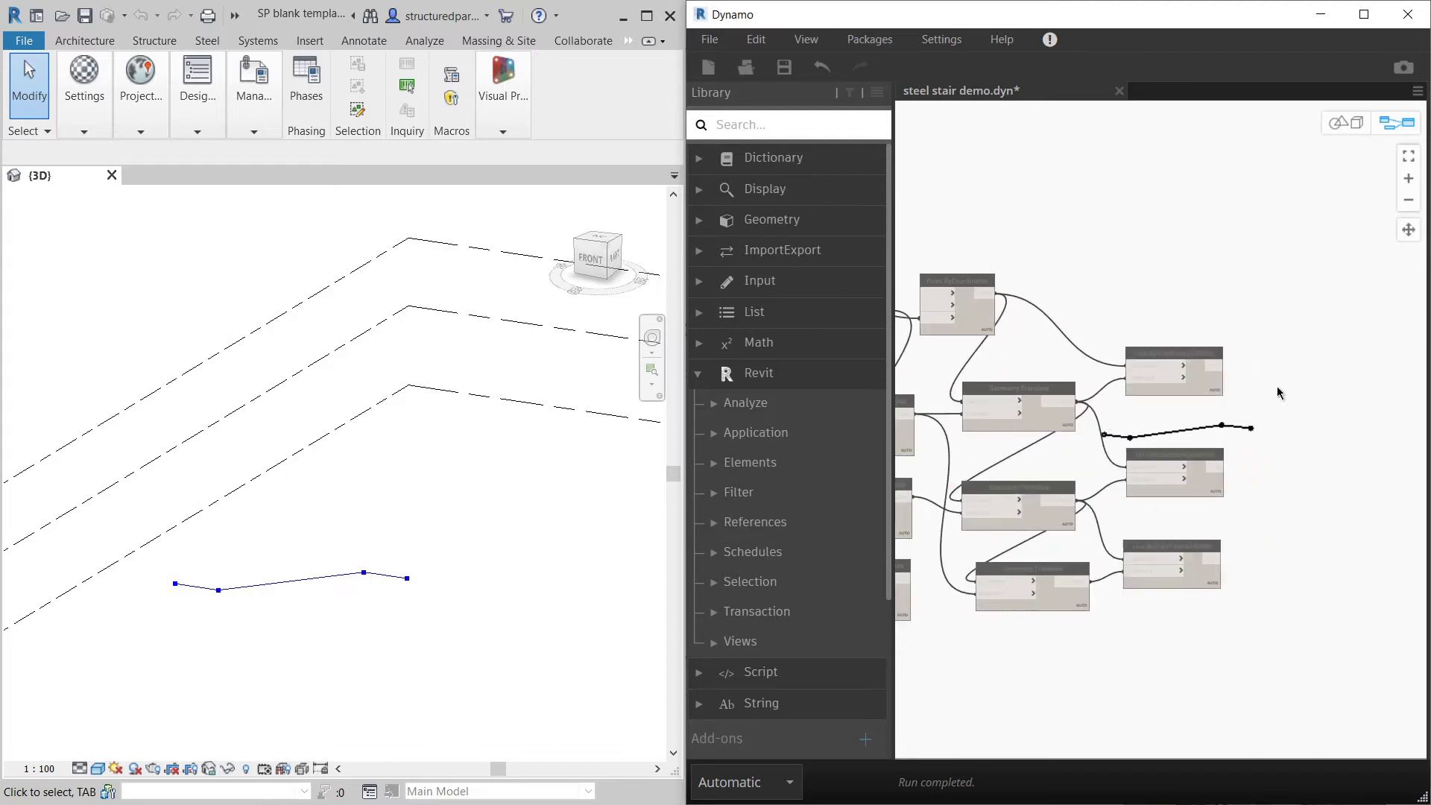
pyautogui.scroll(-1, 1276, 393)
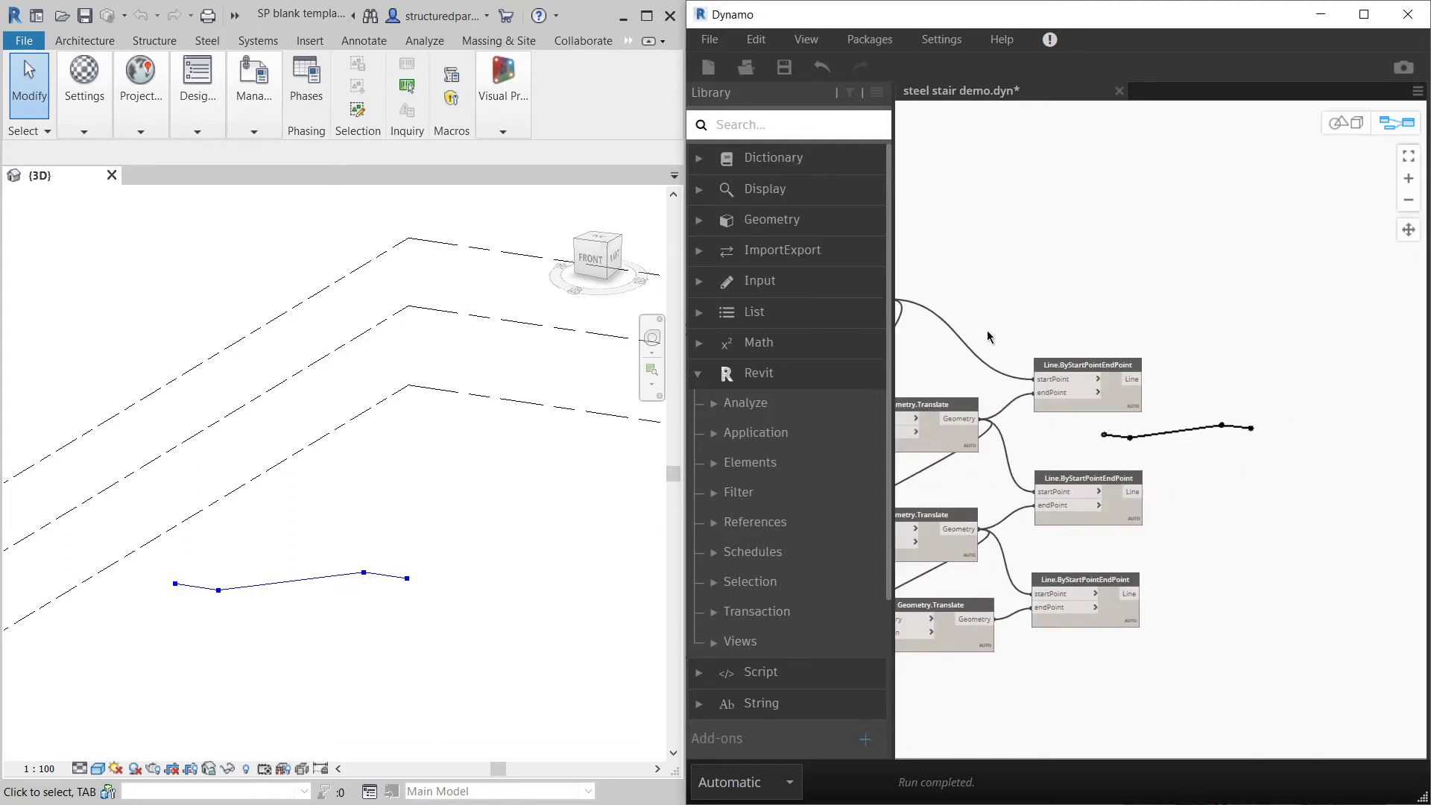
pyautogui.scroll(-1, 991, 339)
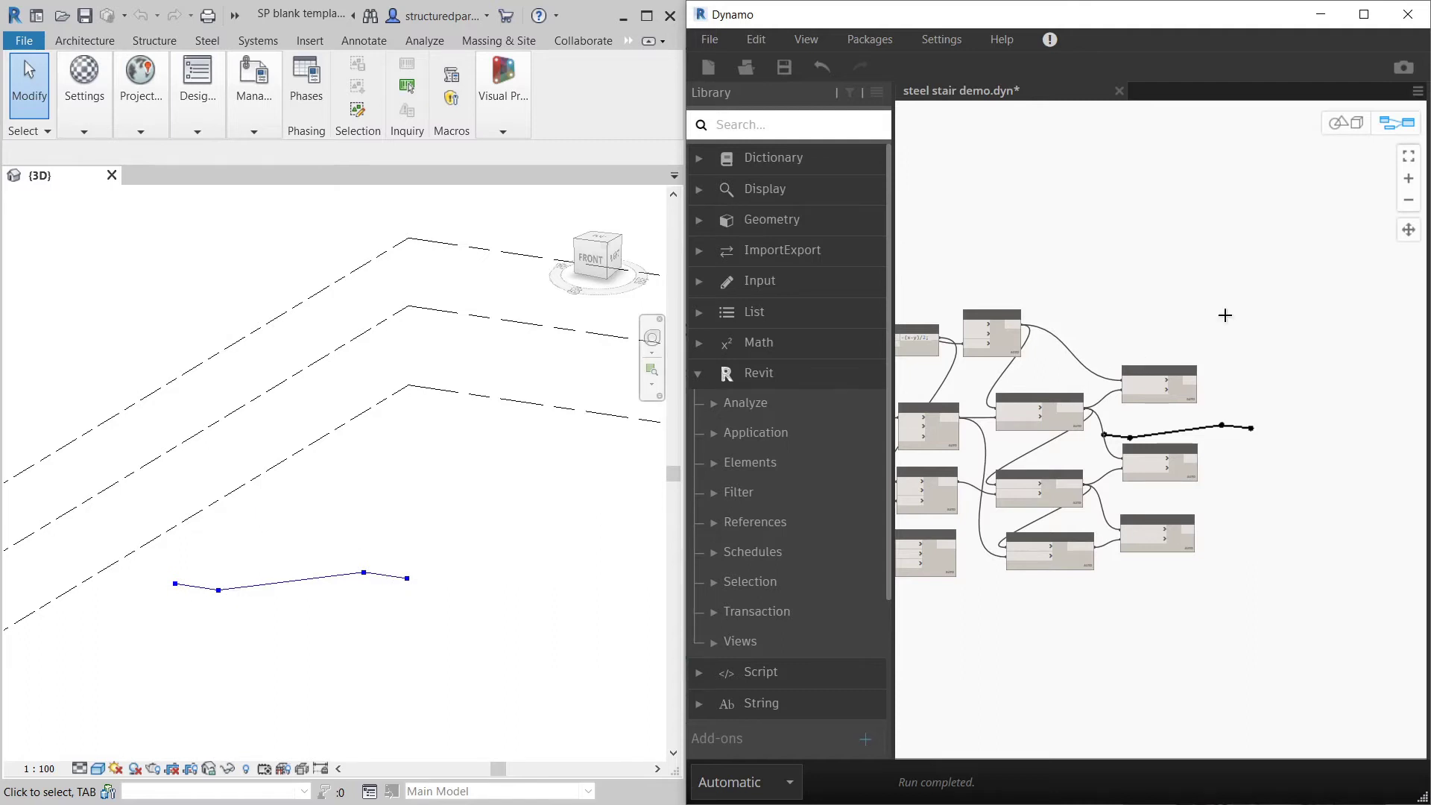
pyautogui.scroll(2, 1281, 401)
pyautogui.rightClick(1238, 356)
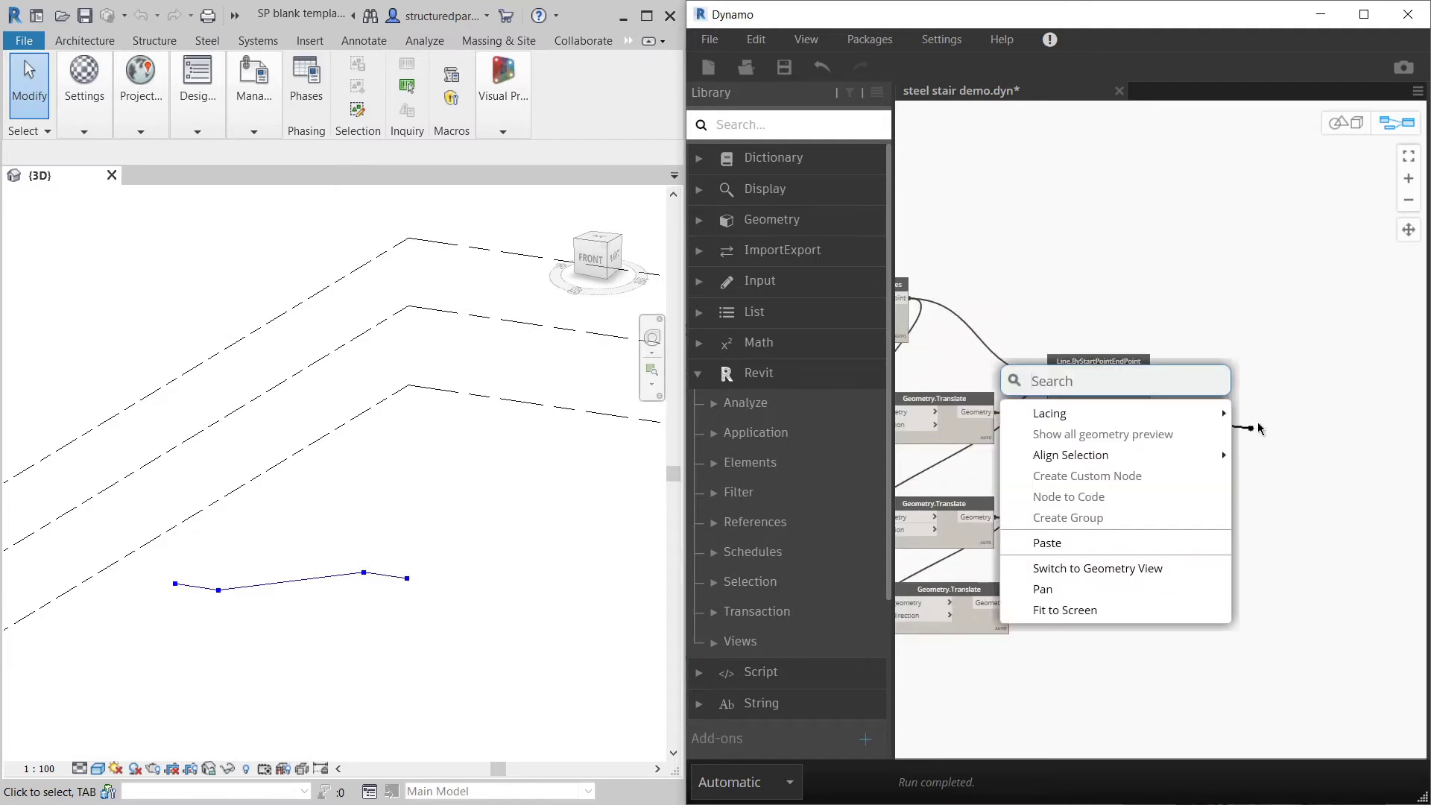
pyautogui.write('list')
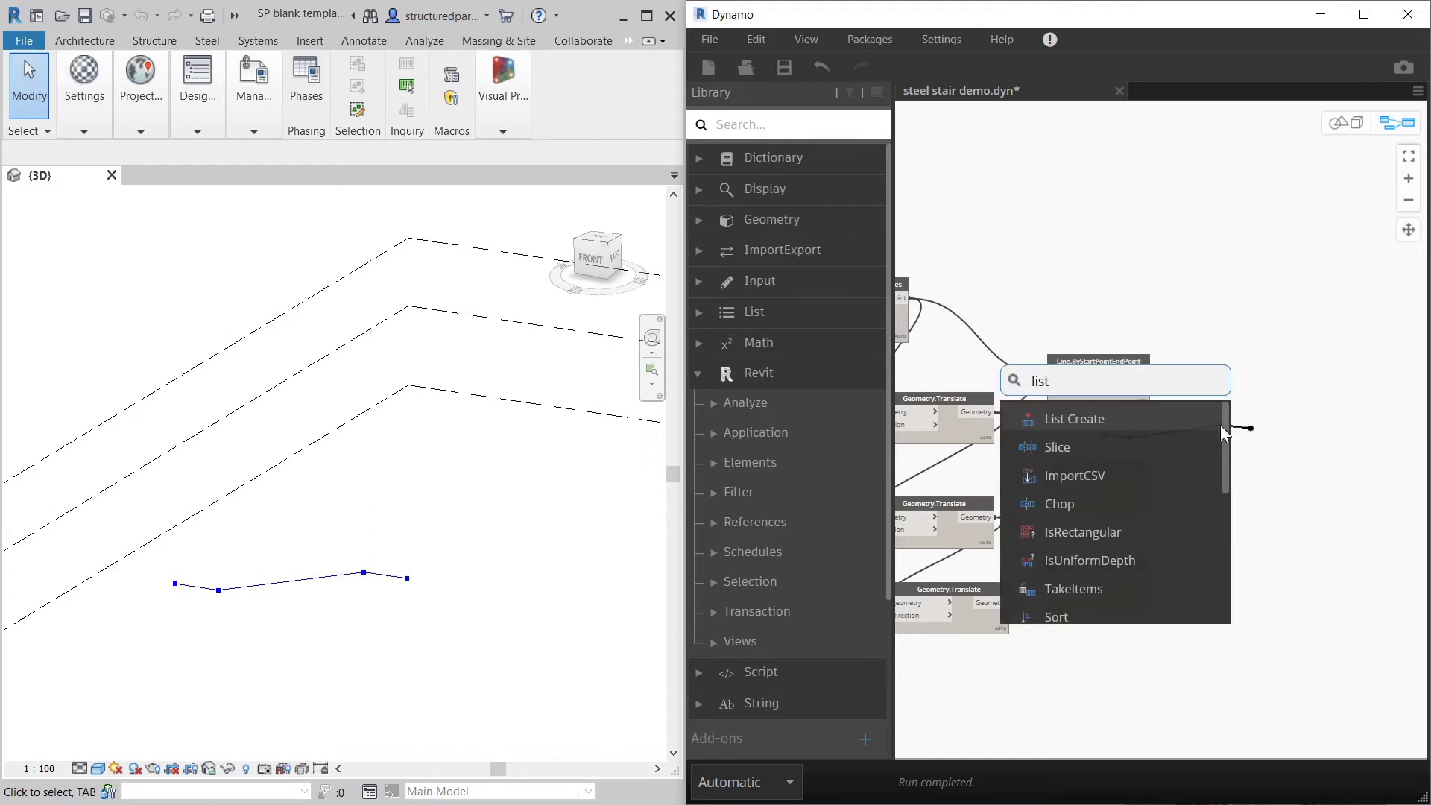
pyautogui.moveTo(1135, 428)
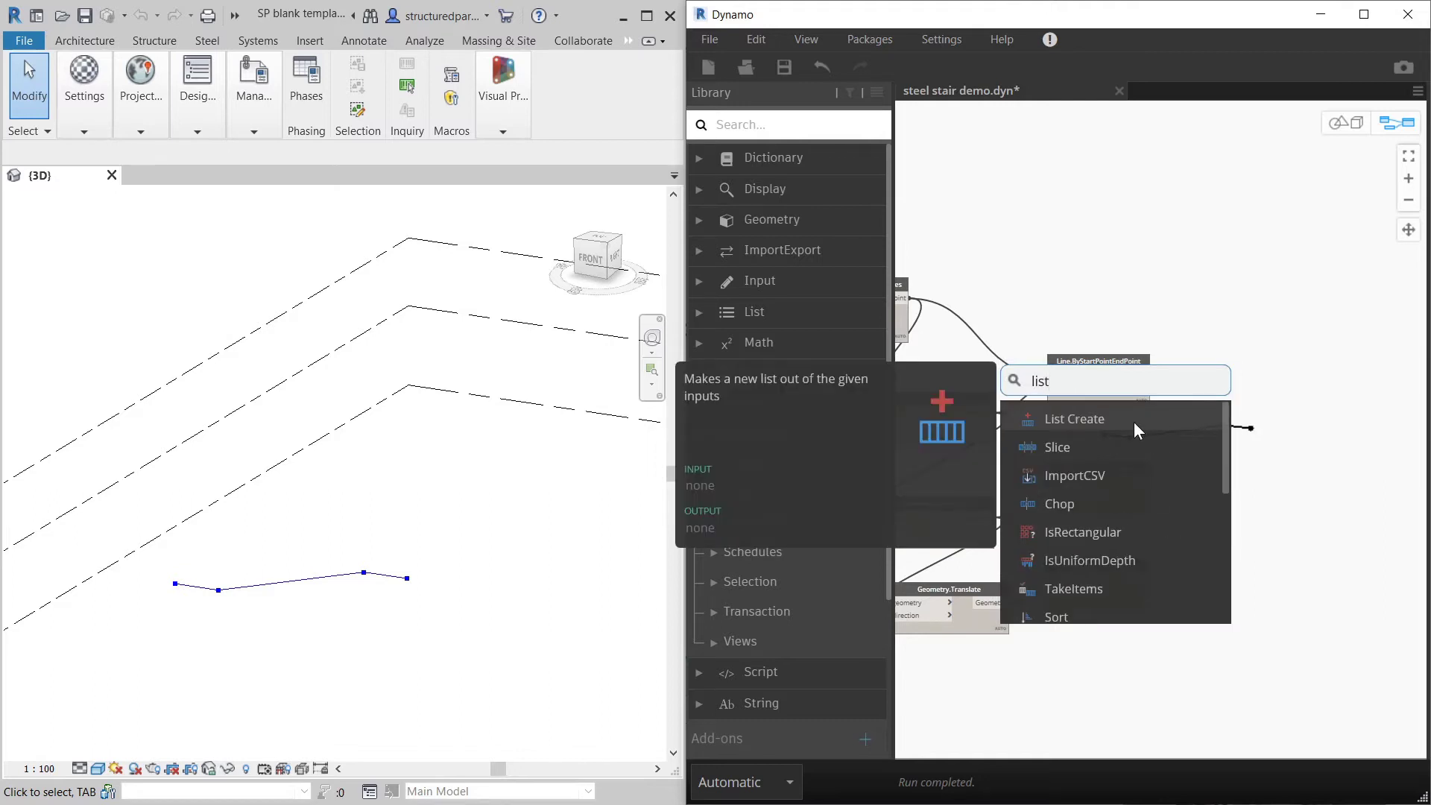
pyautogui.click(1133, 422)
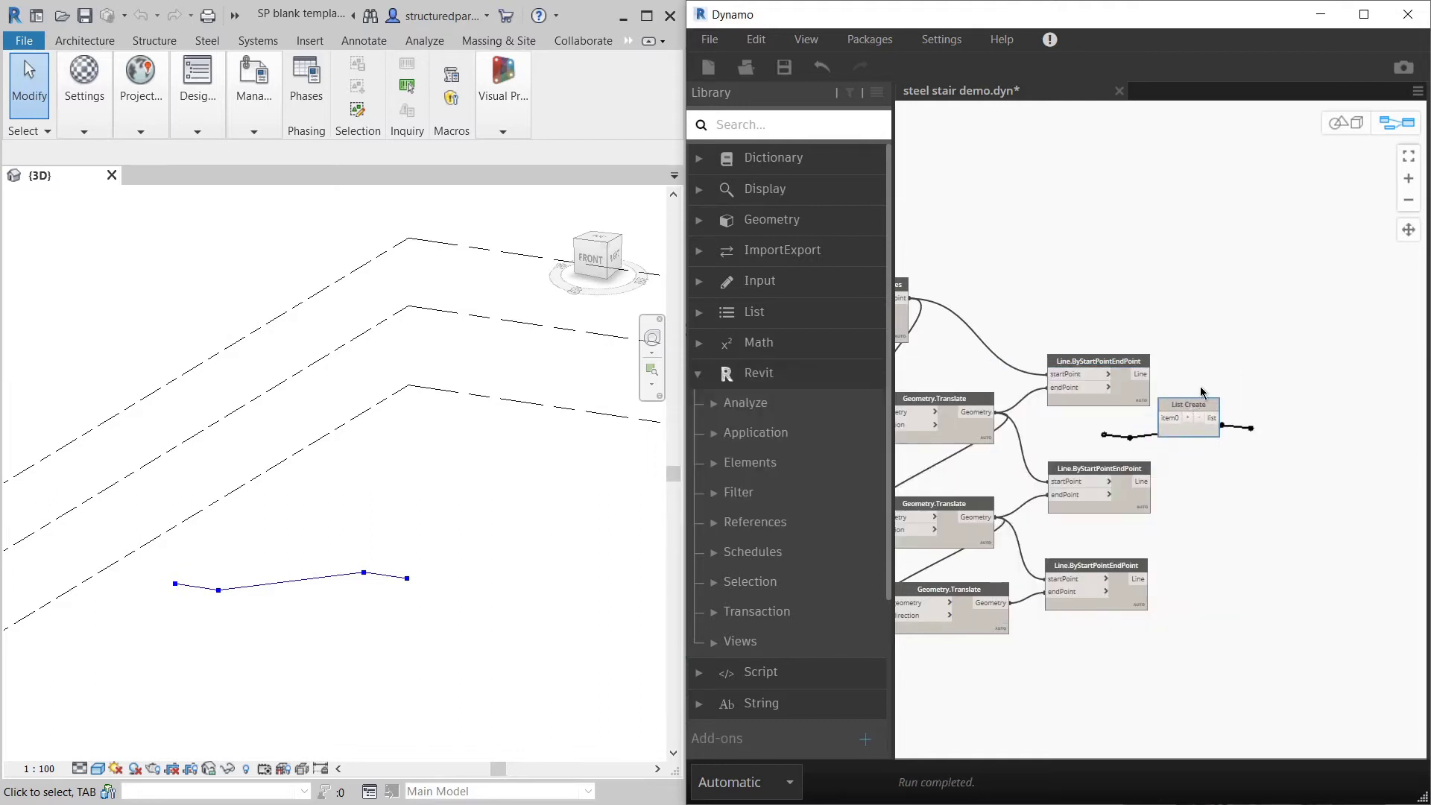
# Step: Extend the List Create node to four inputs, item0 to item3
pyautogui.scroll(3, 1227, 344)
pyautogui.click(1229, 359)
pyautogui.click(1229, 359)
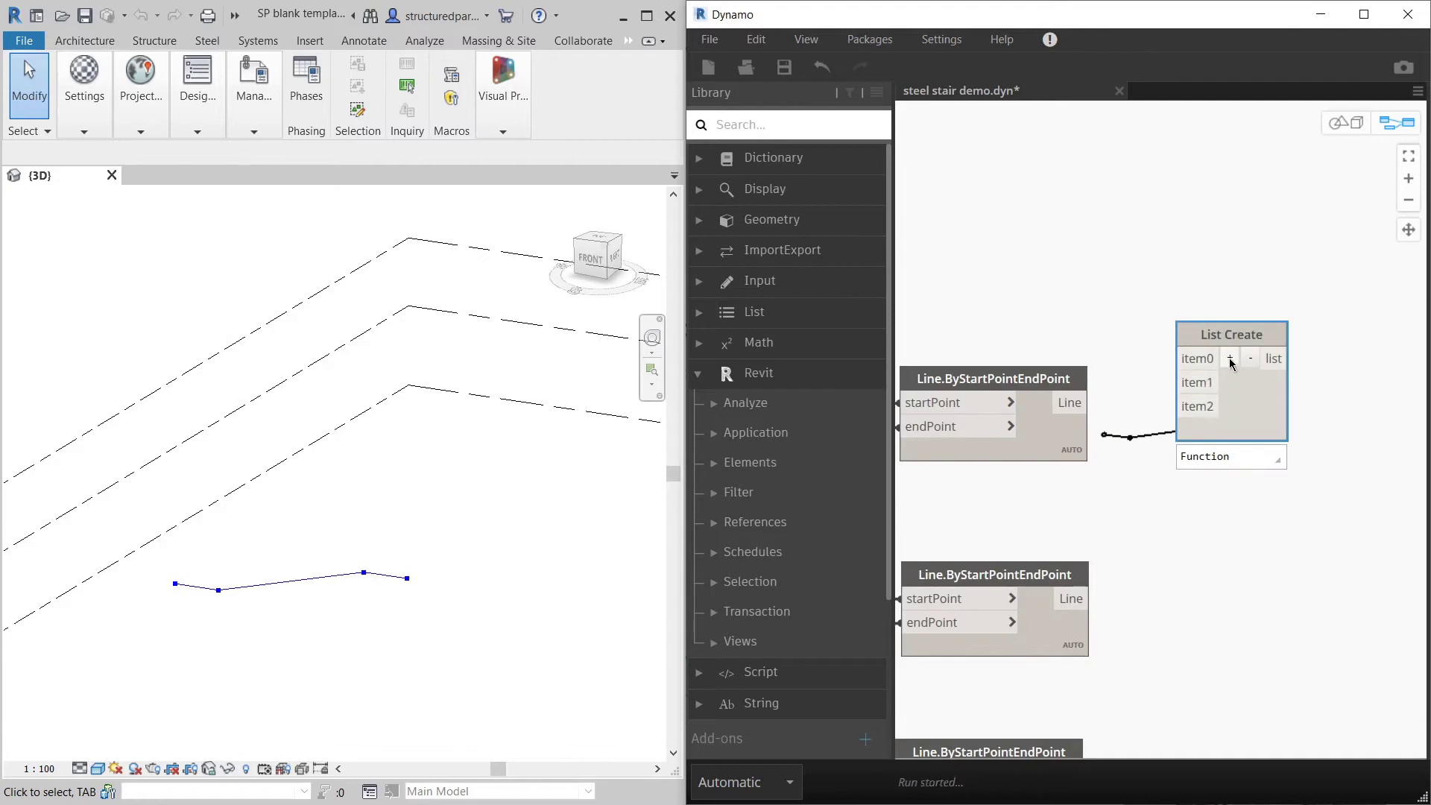
pyautogui.click(1229, 359)
# Step: Wire the Point.ByCoordinates output and the three Geometry.Translate outputs into item0 to item3 of the List Create node
pyautogui.scroll(-5, 1291, 442)
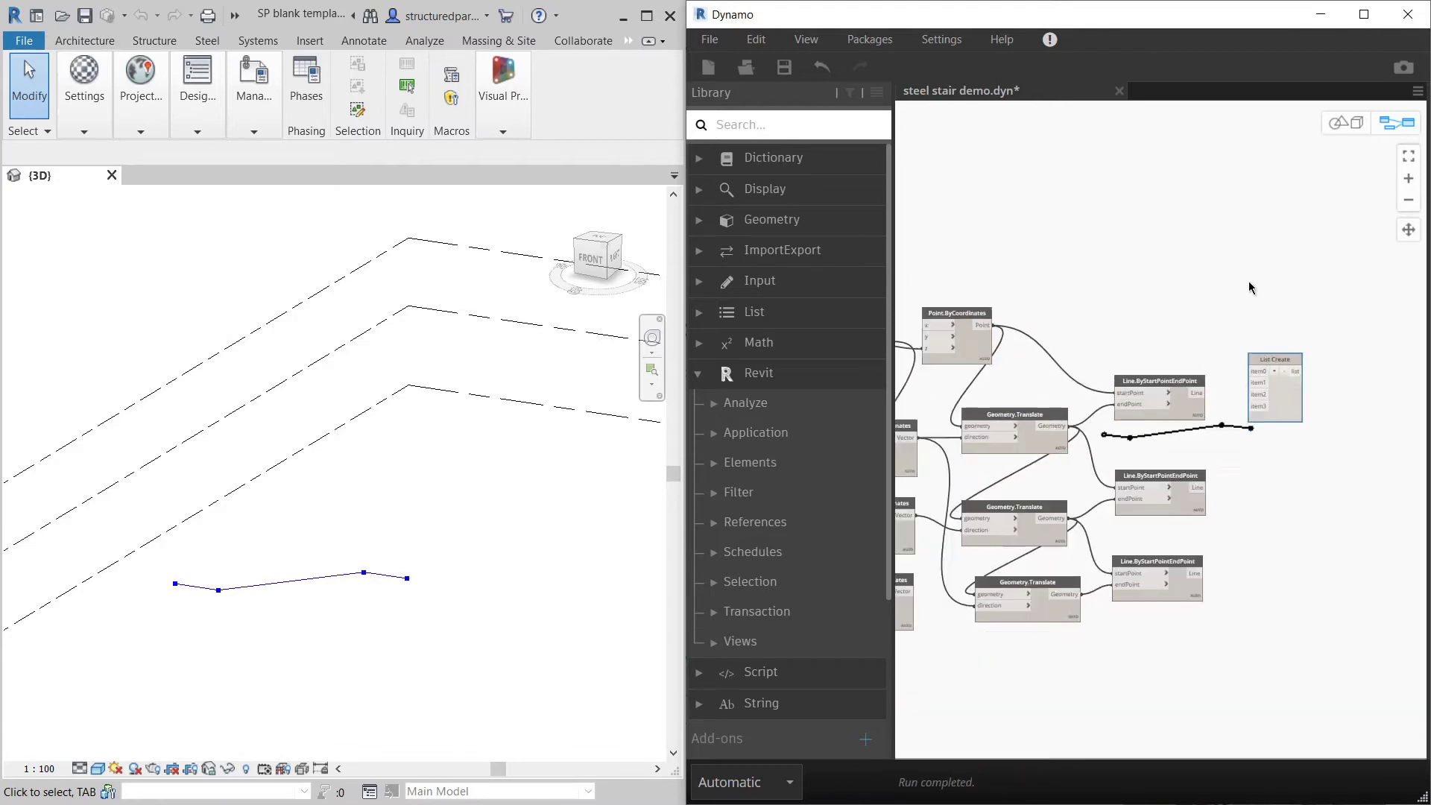
pyautogui.click(978, 313)
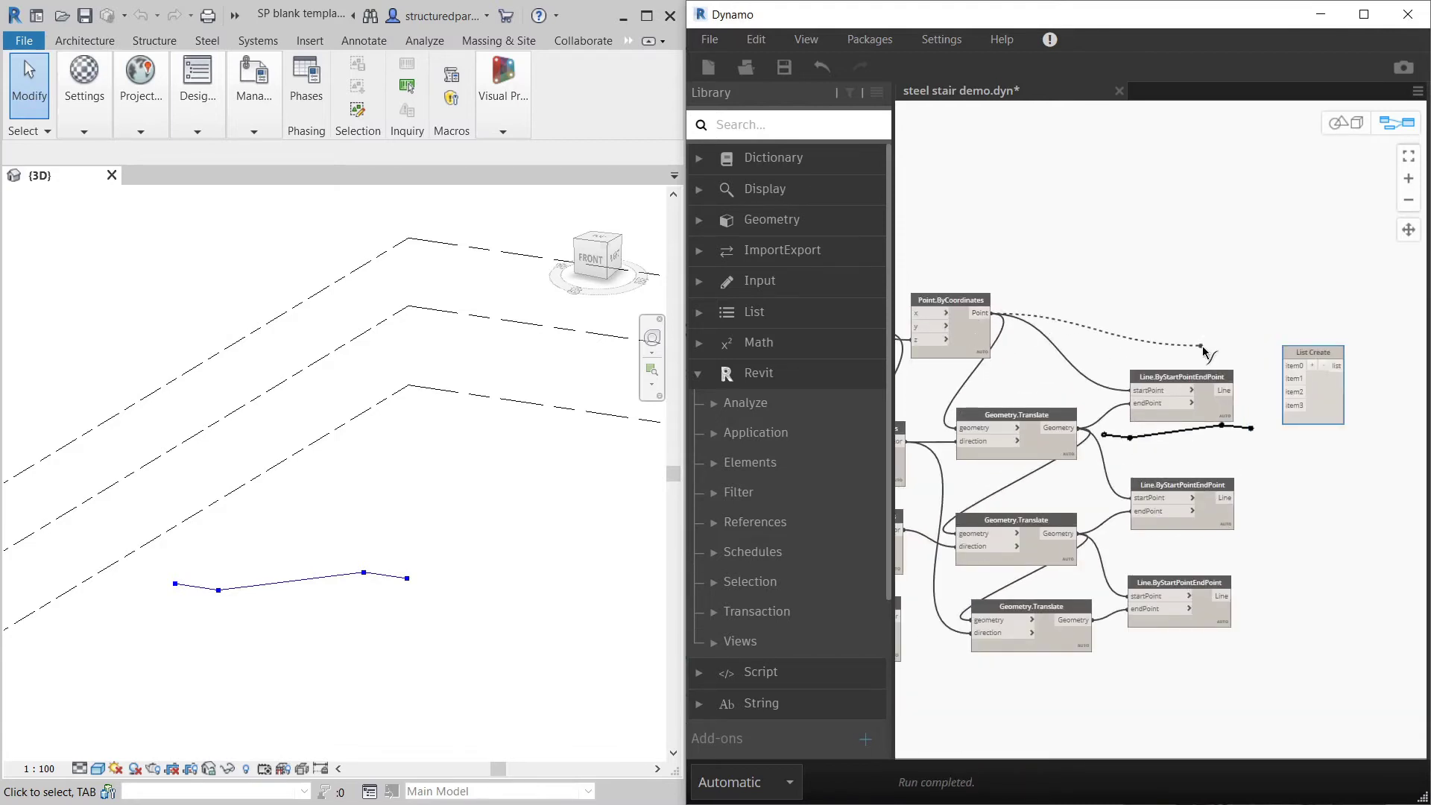
pyautogui.click(1286, 366)
pyautogui.click(1223, 389)
pyautogui.click(1287, 378)
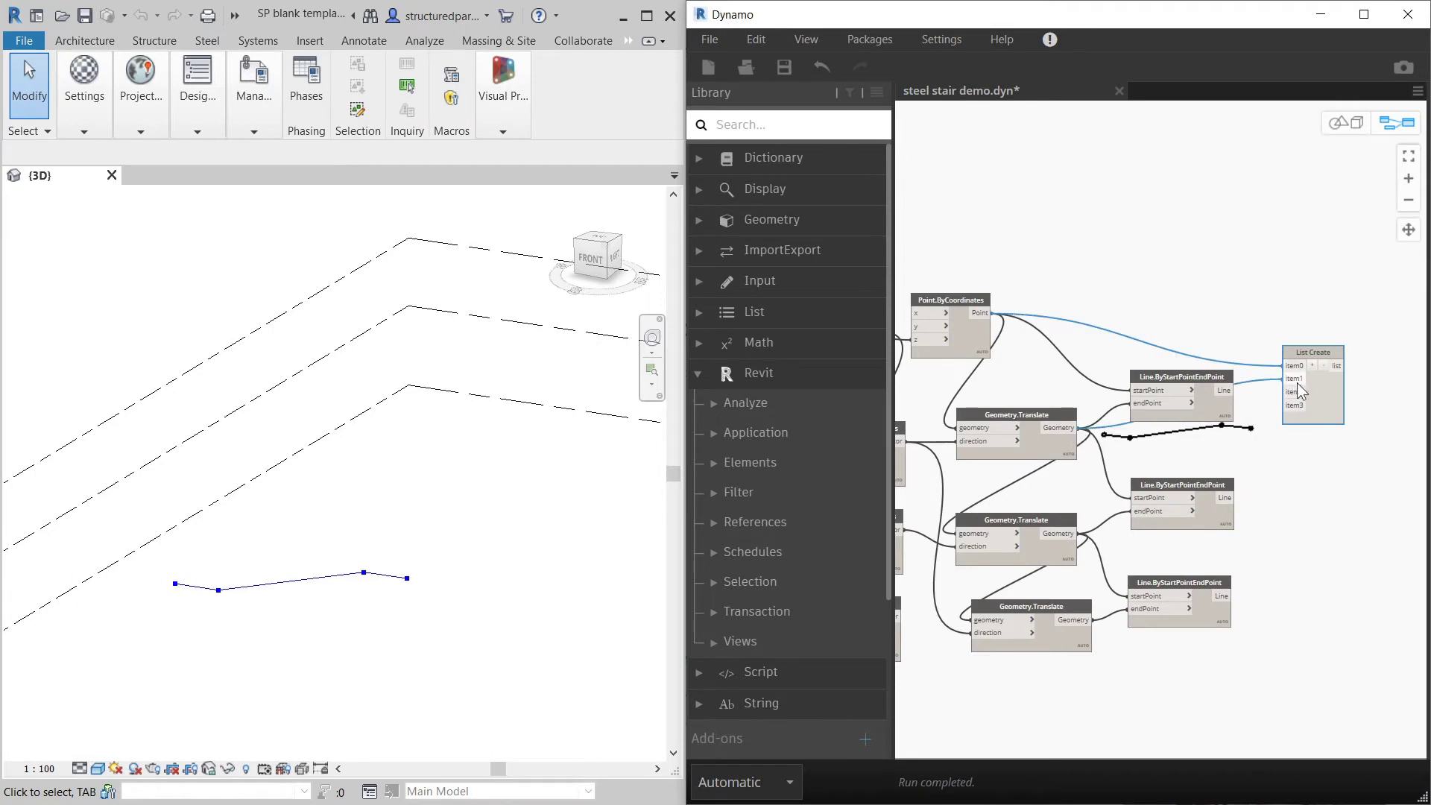
pyautogui.click(1080, 533)
pyautogui.click(1286, 392)
pyautogui.click(1078, 619)
pyautogui.click(1286, 404)
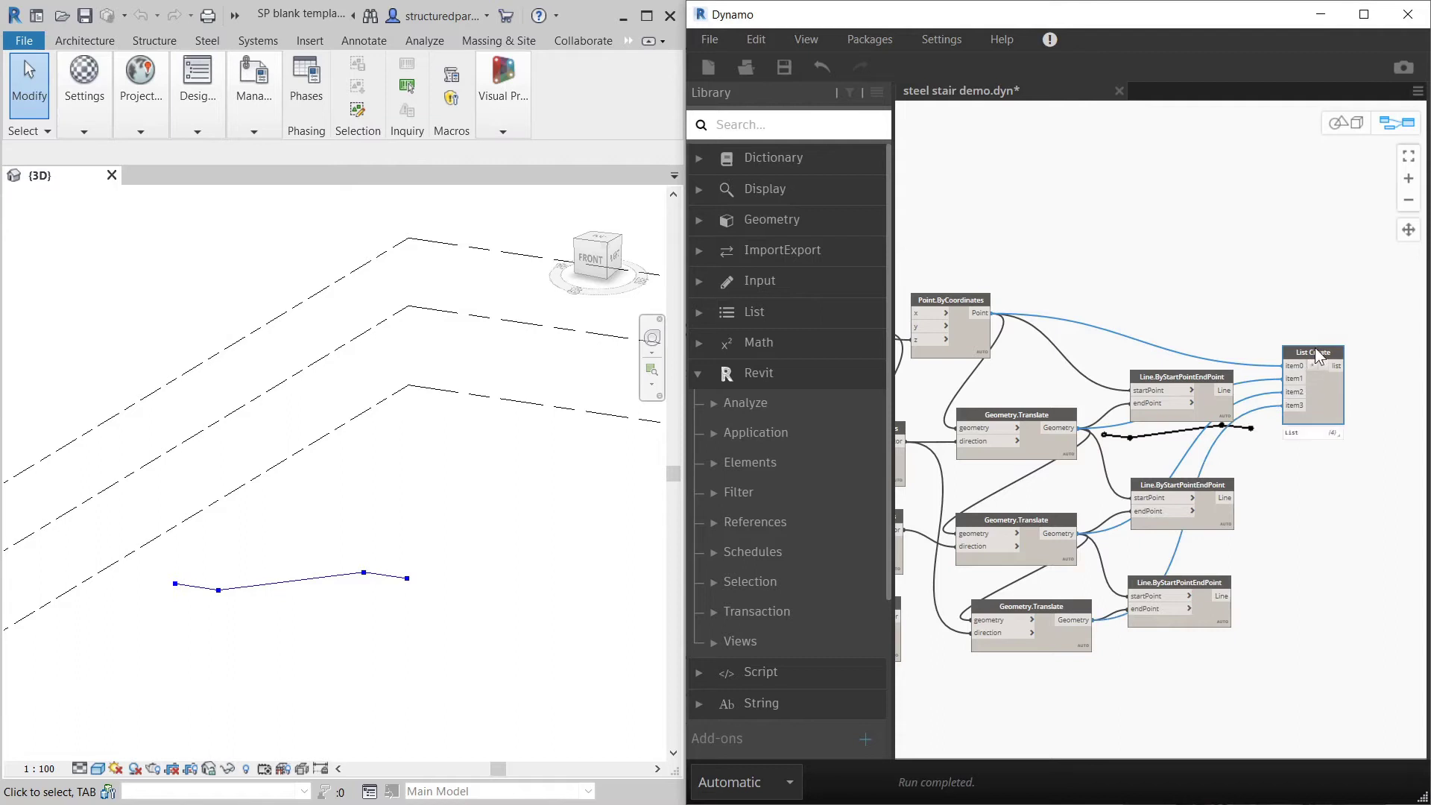
pyautogui.moveTo(1336, 422); pyautogui.dragTo(1355, 412)
# Step: Inspect the stair line and its four listed points in the Dynamo geometry preview
pyautogui.moveTo(1353, 426)
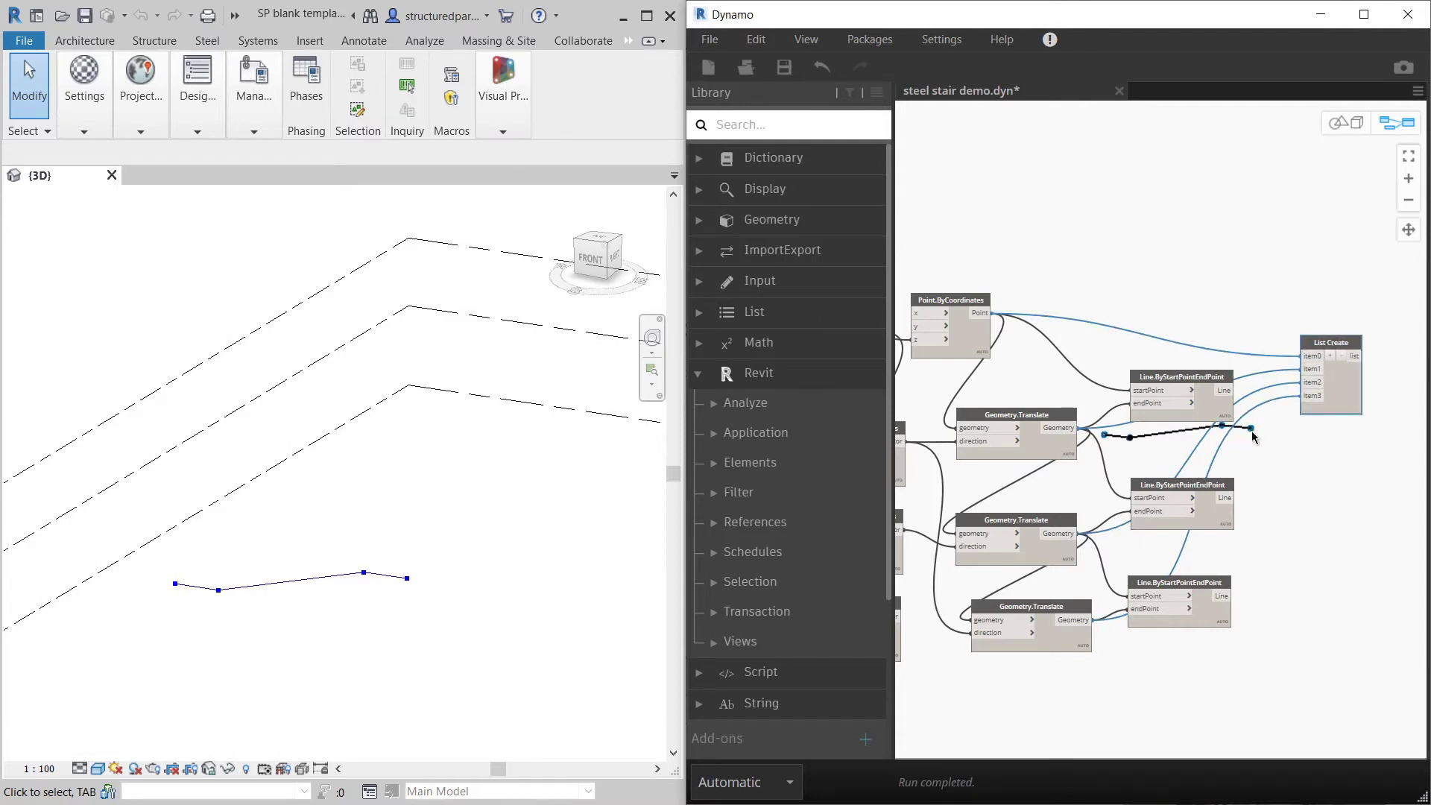
pyautogui.click(1340, 122)
pyautogui.scroll(3, 1204, 422)
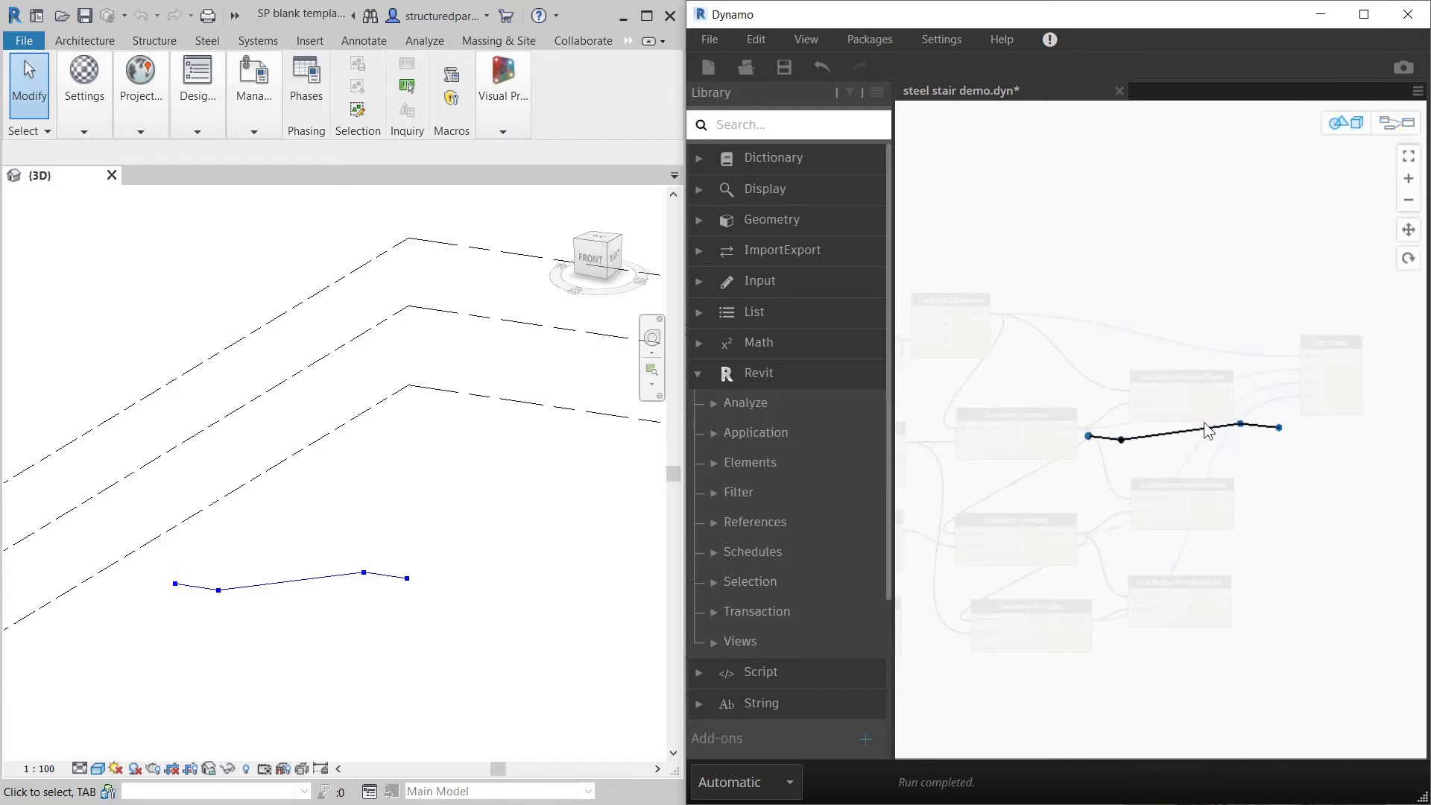
pyautogui.scroll(1, 1186, 474)
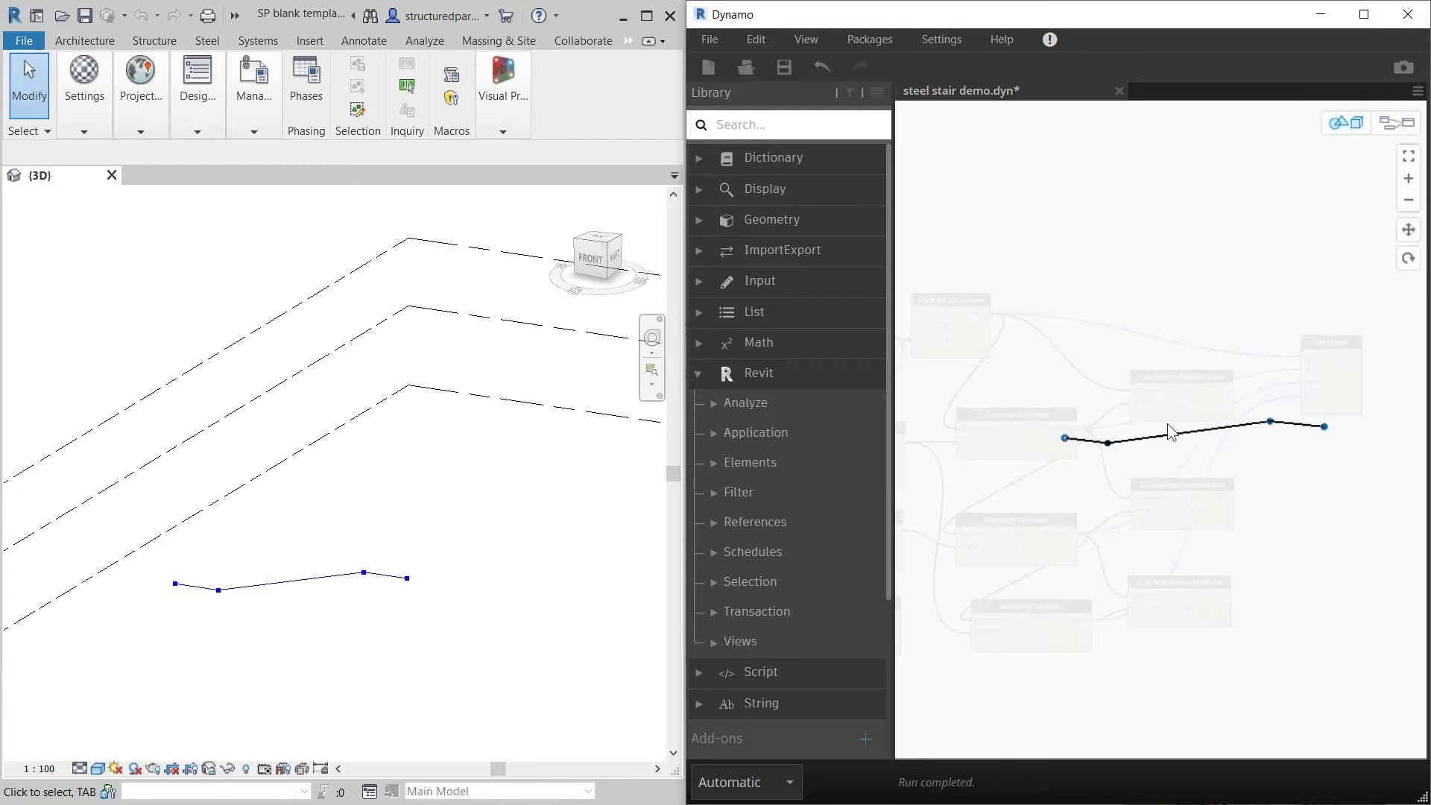
pyautogui.moveTo(1161, 430); pyautogui.dragTo(1182, 460, button='right')
pyautogui.click(1396, 122)
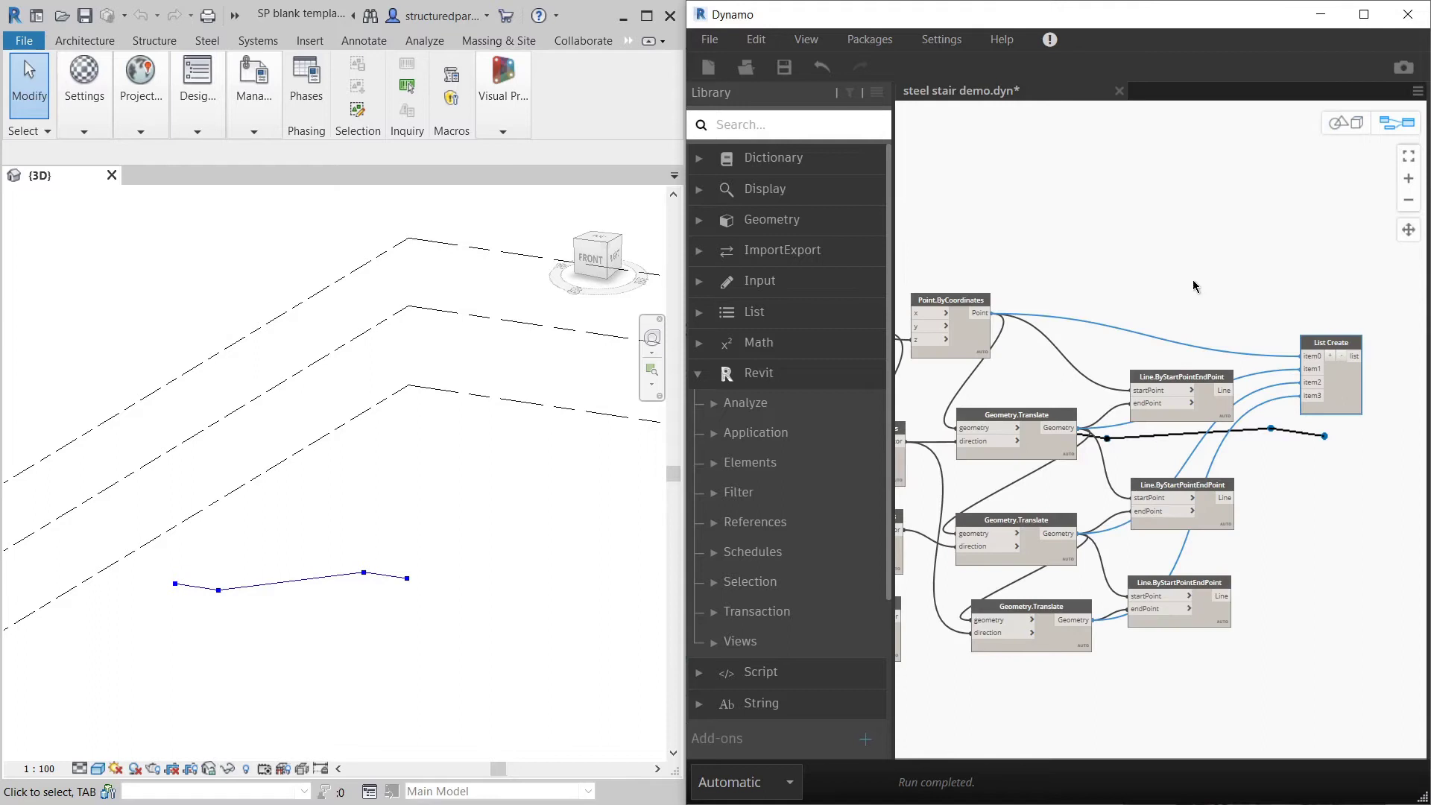
# Step: Shift the List Create node slightly up and add a Geometry.Translate (direction) node beside it
pyautogui.moveTo(1324, 357); pyautogui.dragTo(1324, 338)
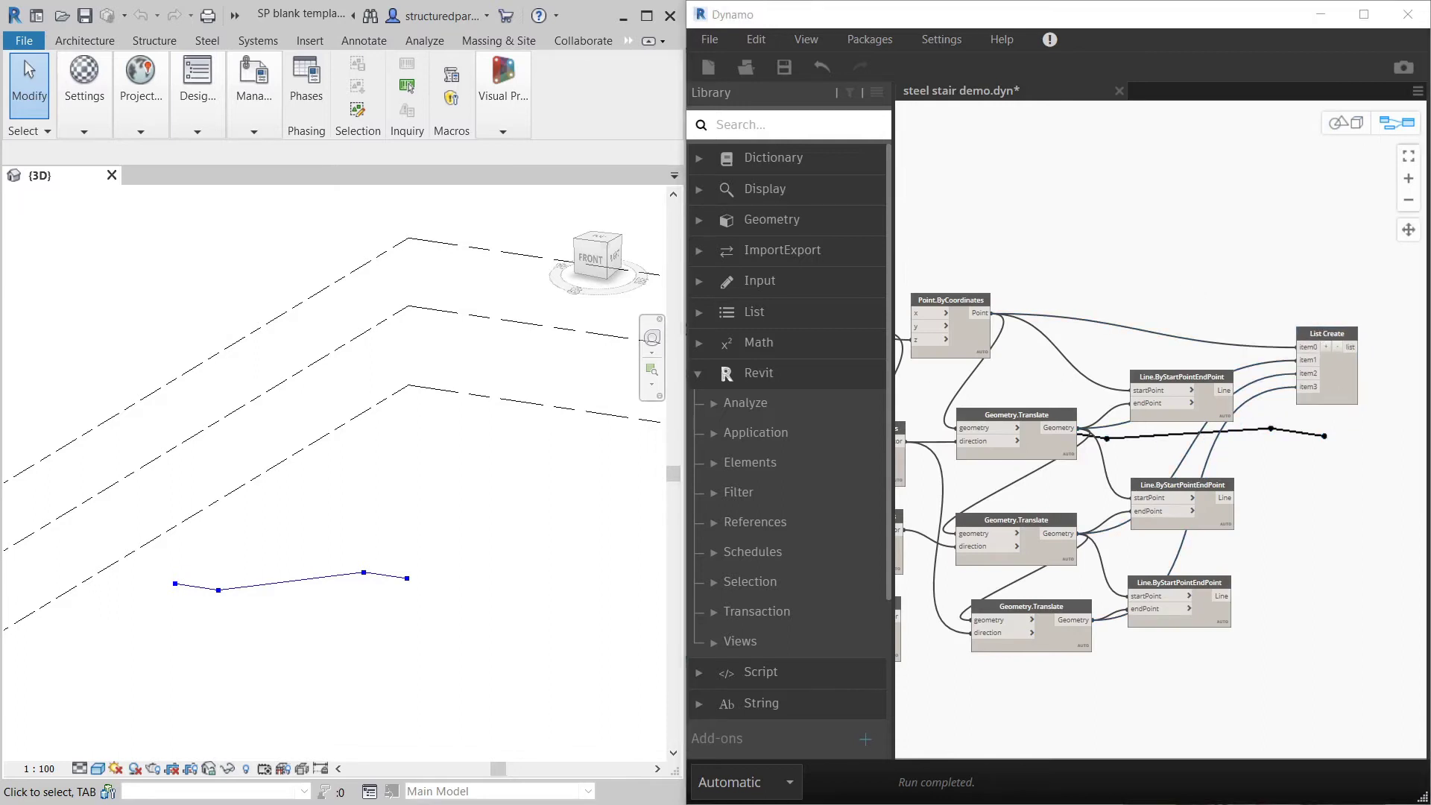
pyautogui.scroll(-3, 1283, 336)
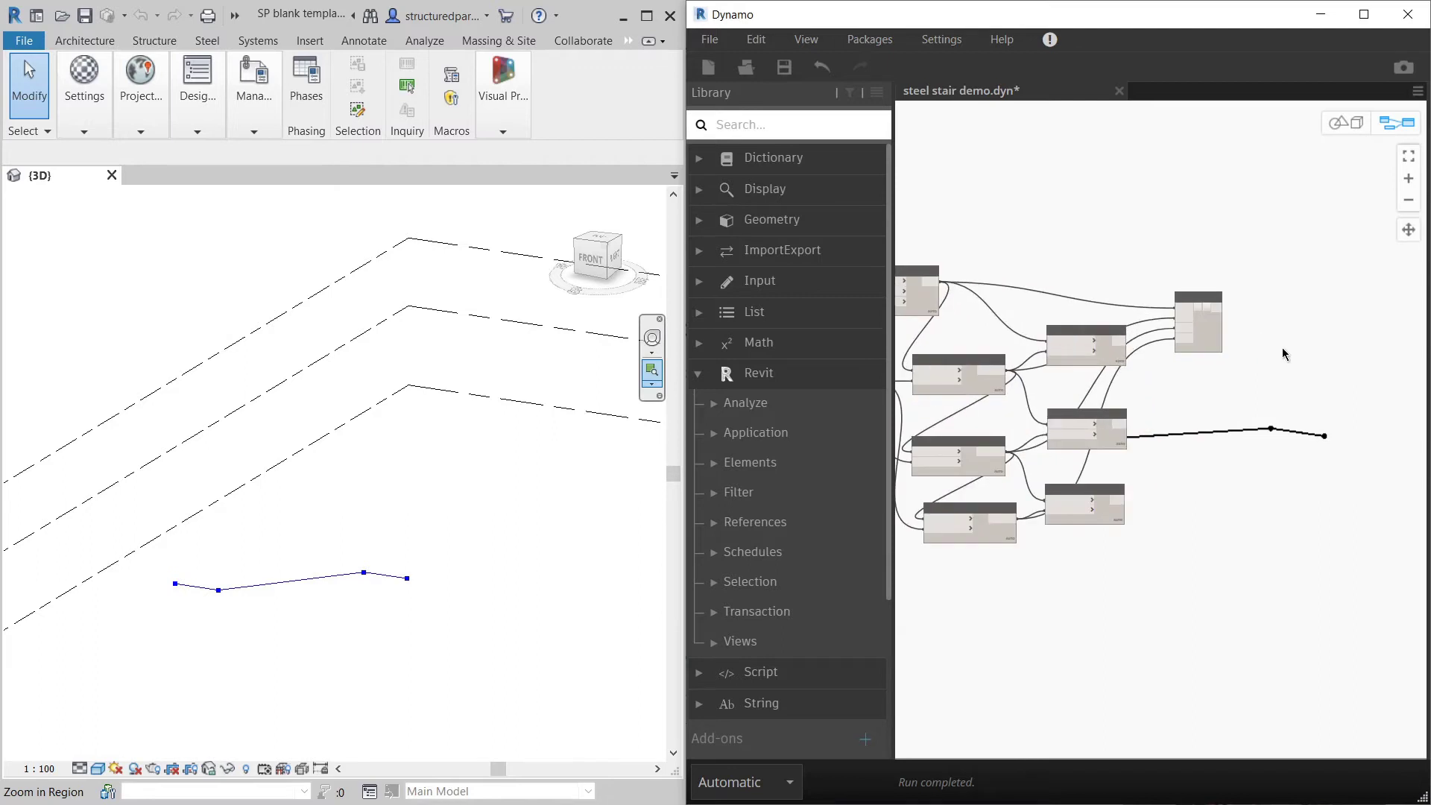
pyautogui.scroll(-5, 1281, 347)
pyautogui.scroll(6, 1026, 429)
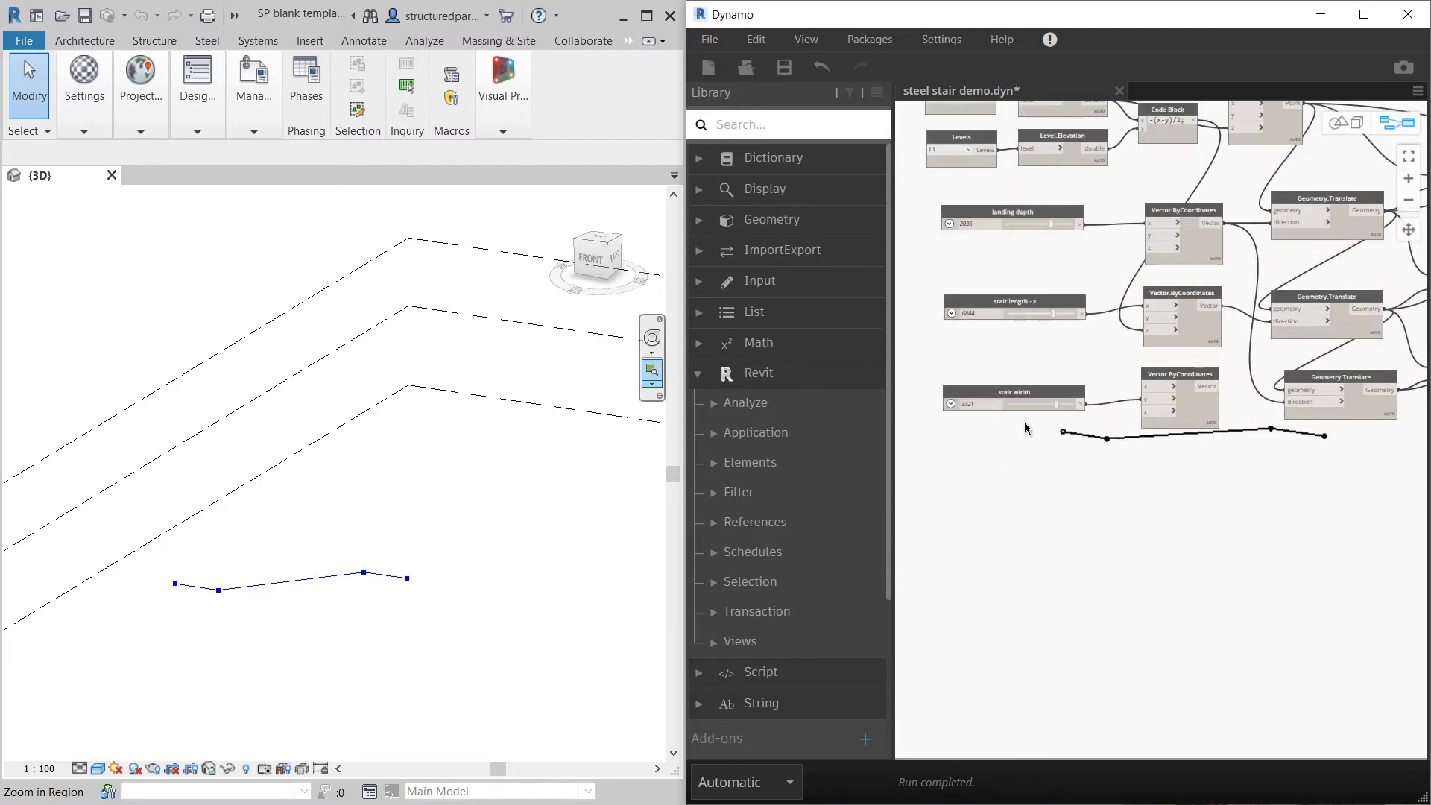
pyautogui.scroll(-4, 971, 466)
pyautogui.scroll(3, 1378, 333)
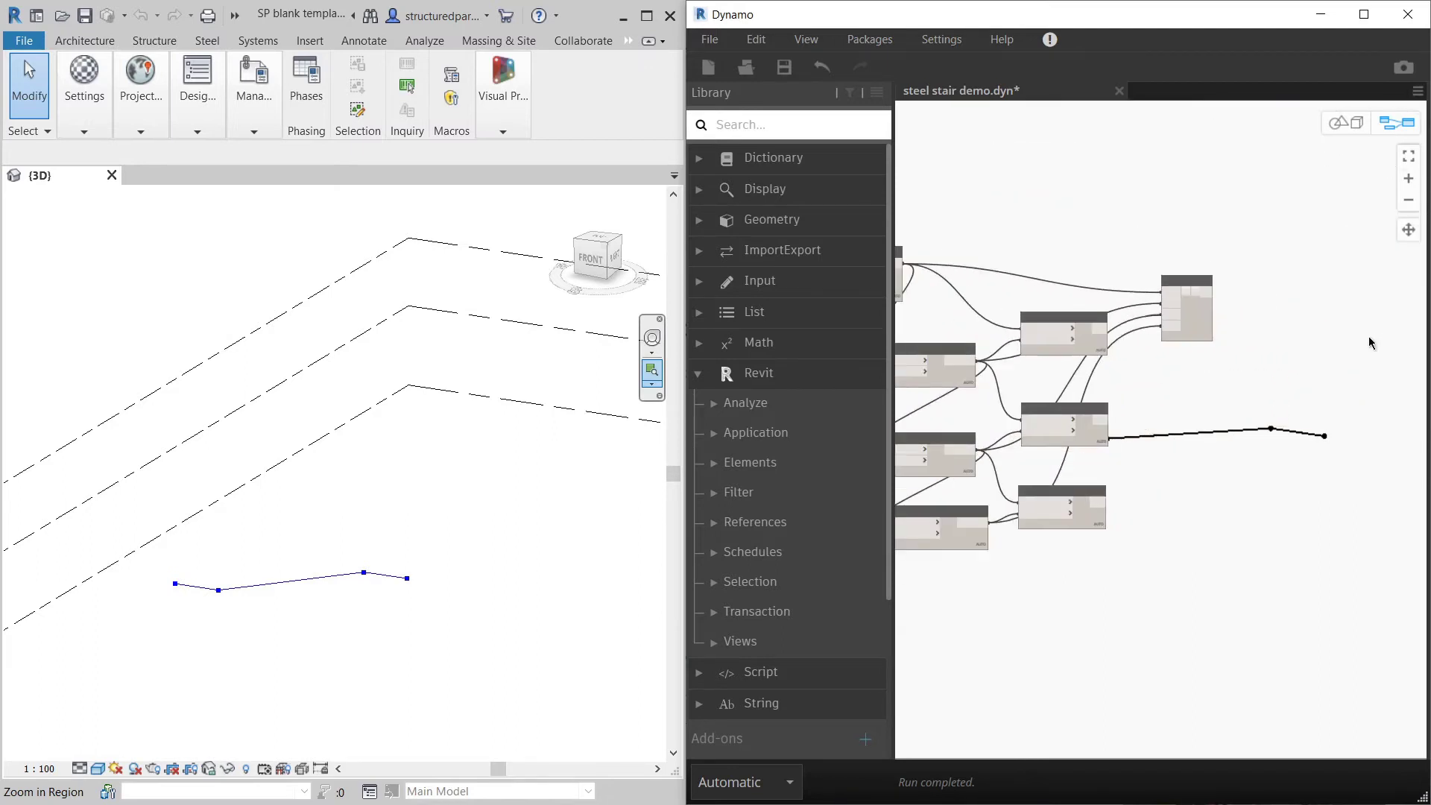
pyautogui.scroll(3, 1230, 341)
pyautogui.scroll(-1, 1077, 342)
pyautogui.scroll(1, 1111, 345)
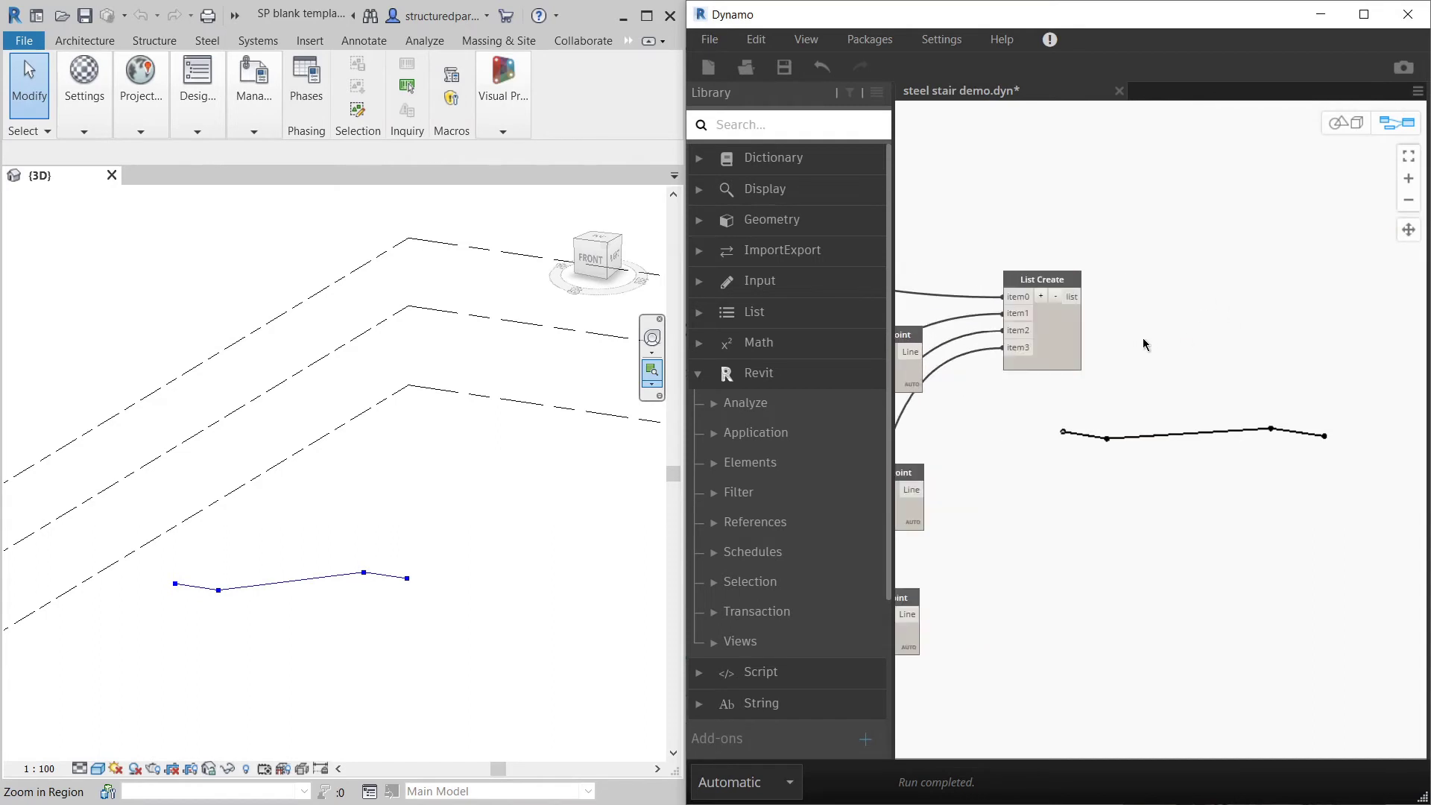
pyautogui.rightClick(1171, 333)
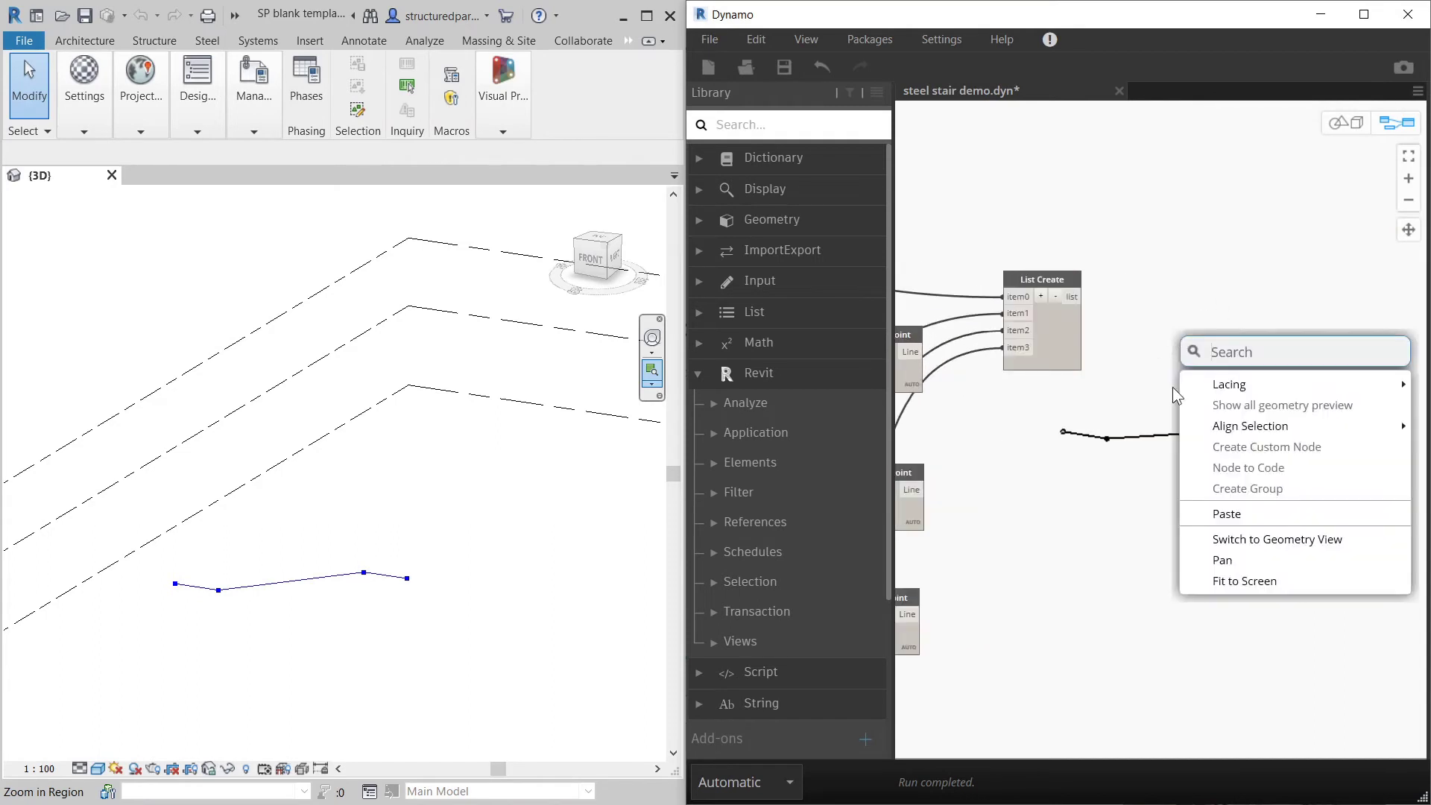
pyautogui.write('geometry')
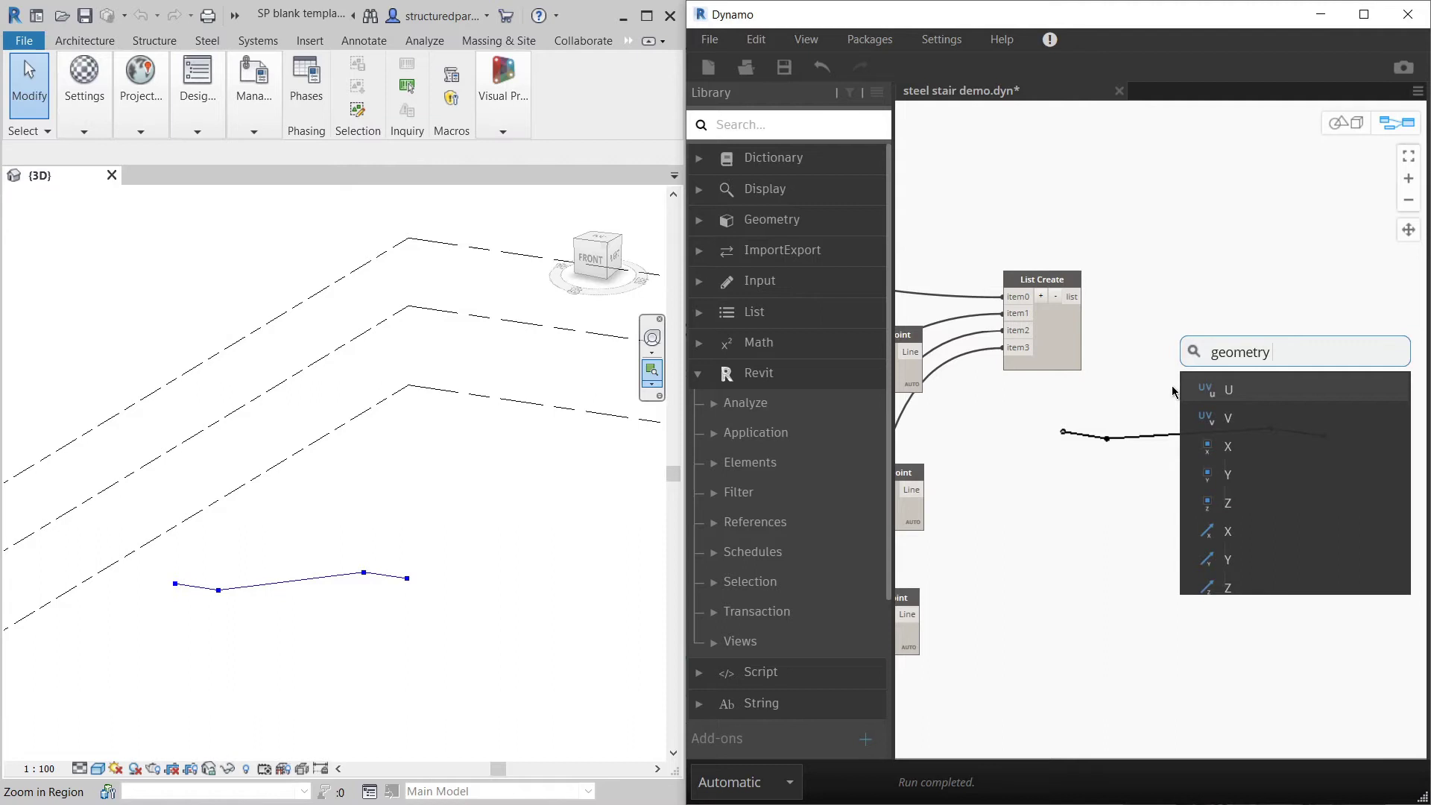
pyautogui.write(' vect')
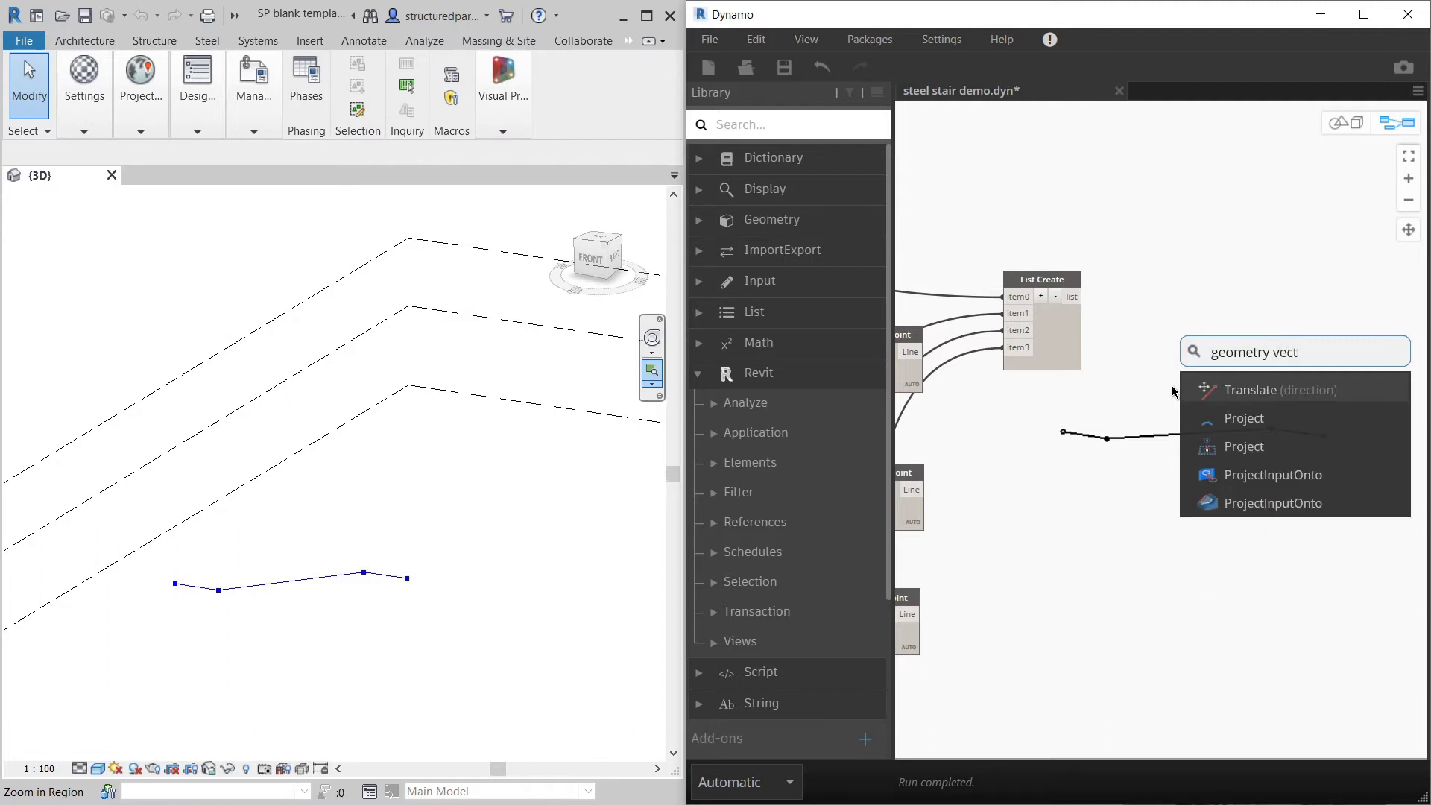
pyautogui.click(1234, 391)
pyautogui.moveTo(1283, 403); pyautogui.dragTo(1197, 316)
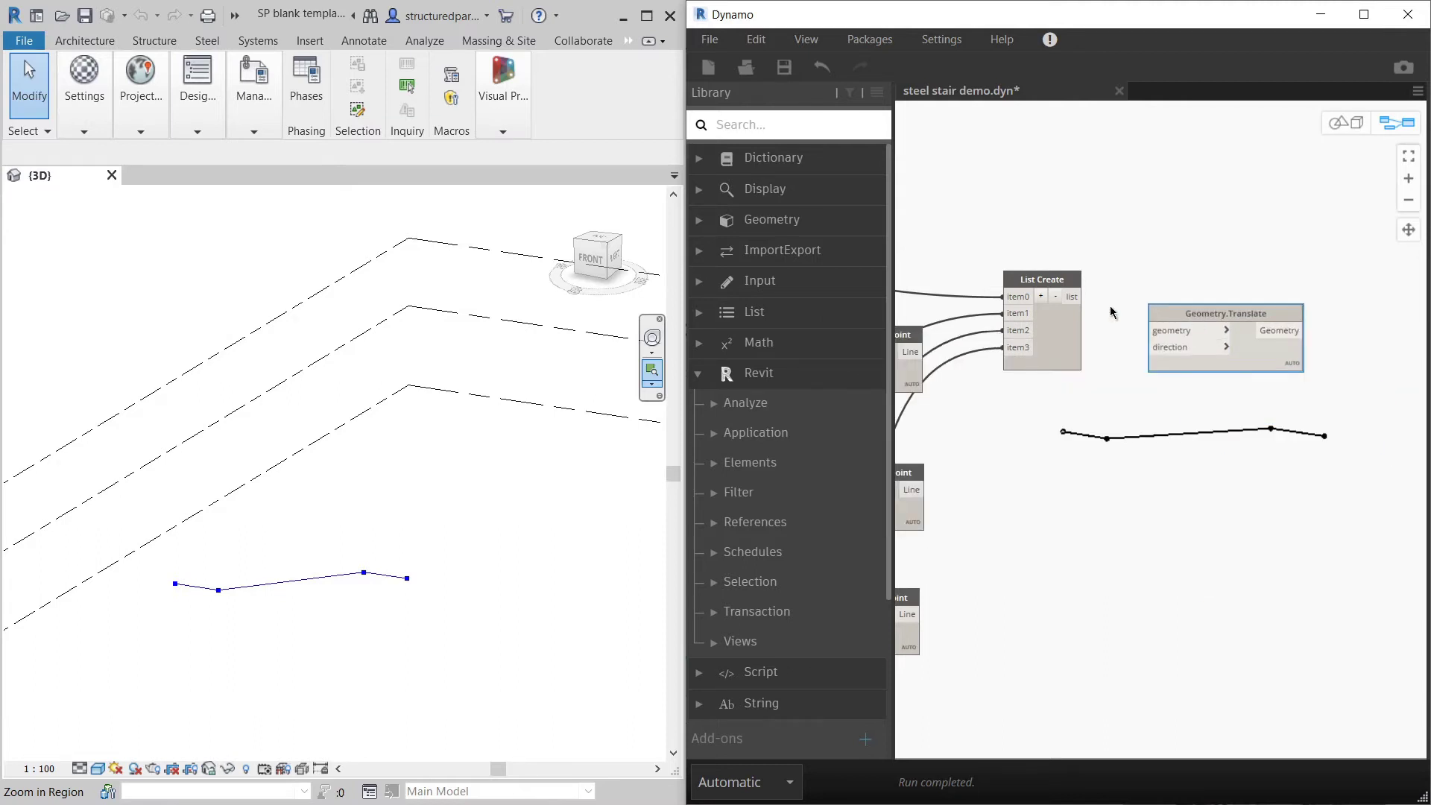
# Step: Connect the List Create output to the new Geometry.Translate node's geometry and the stair width vector to its direction
pyautogui.moveTo(1082, 297); pyautogui.dragTo(1202, 290)
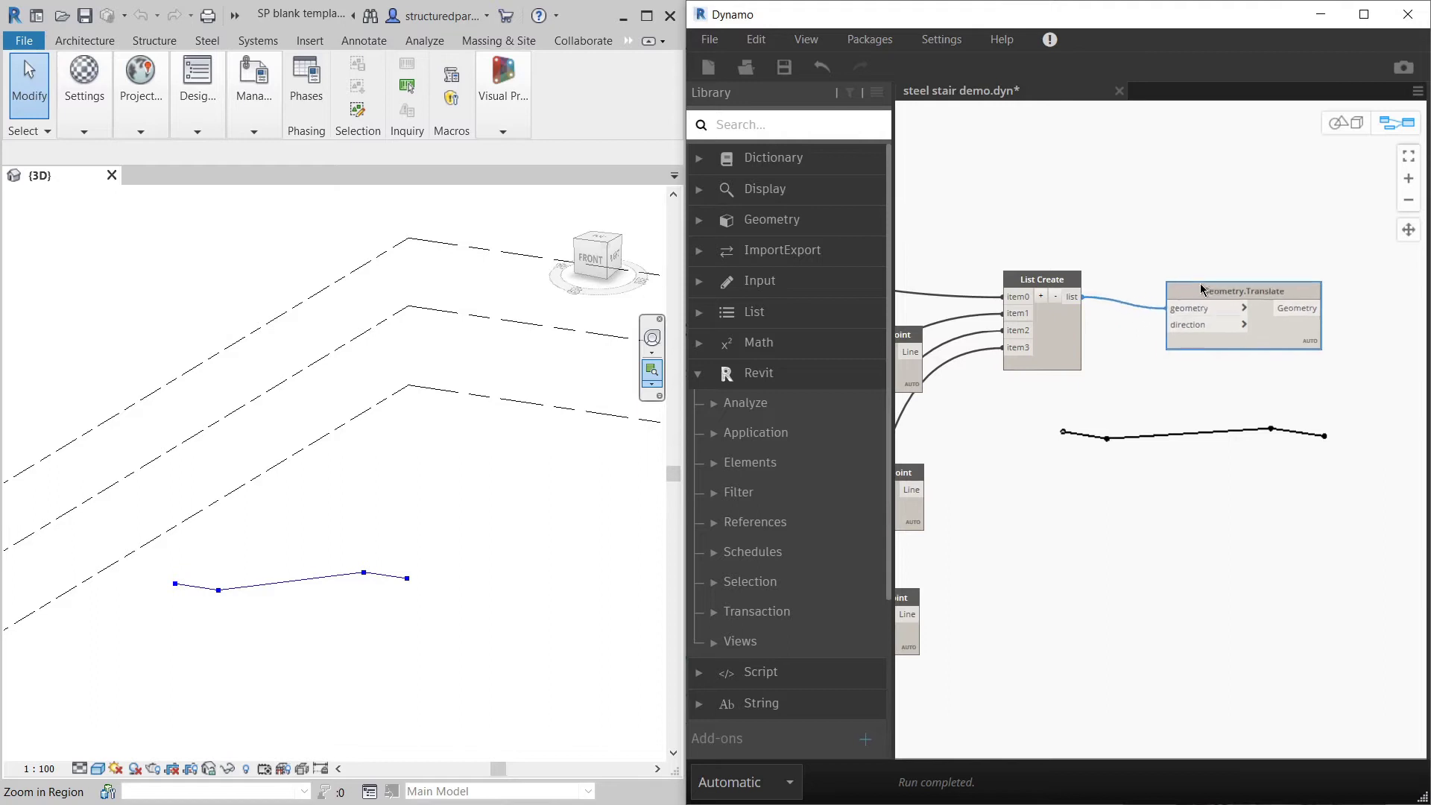
pyautogui.scroll(-5, 1341, 472)
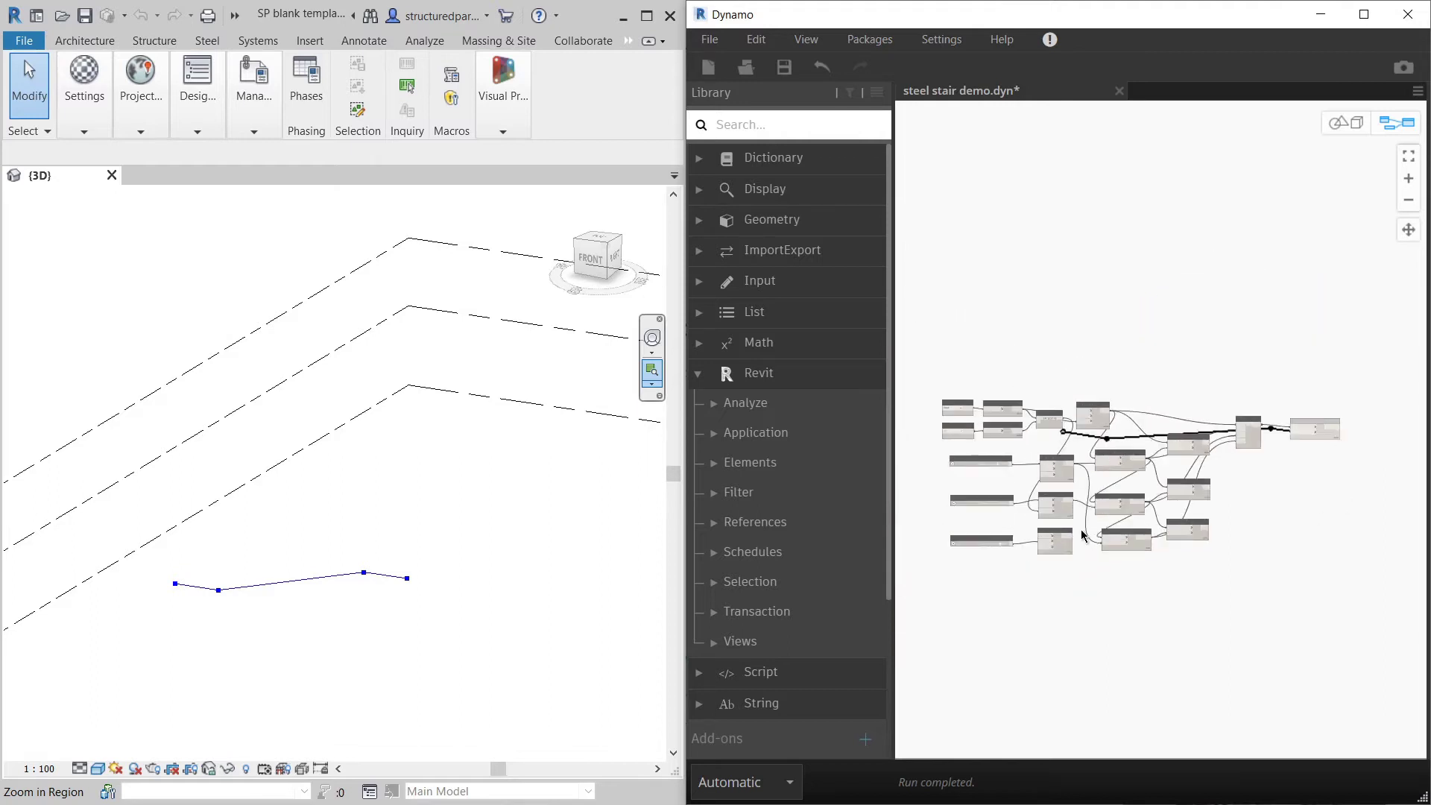
pyautogui.scroll(4, 1081, 535)
pyautogui.click(1044, 540)
pyautogui.scroll(-4, 1125, 533)
pyautogui.scroll(6, 1348, 446)
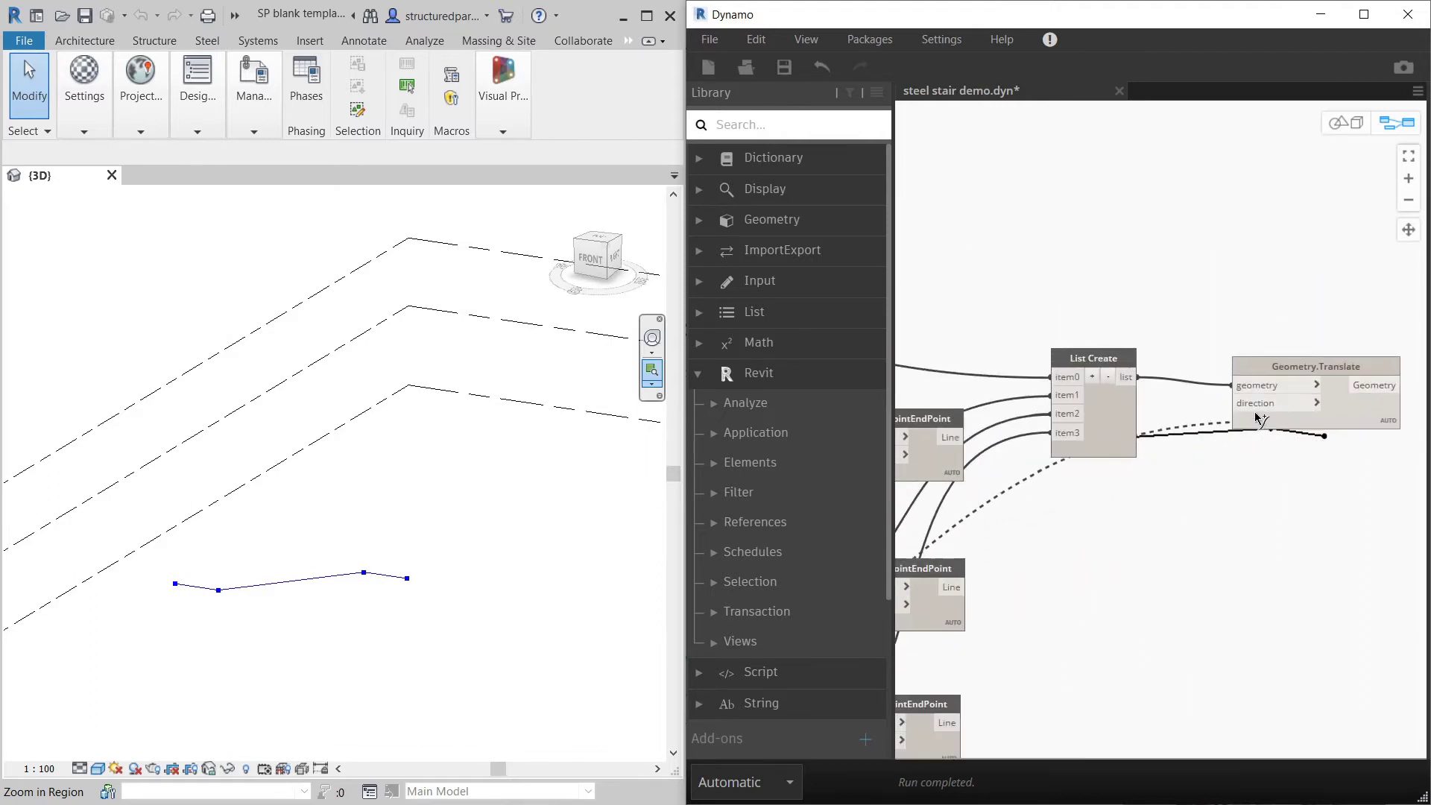
pyautogui.click(1233, 403)
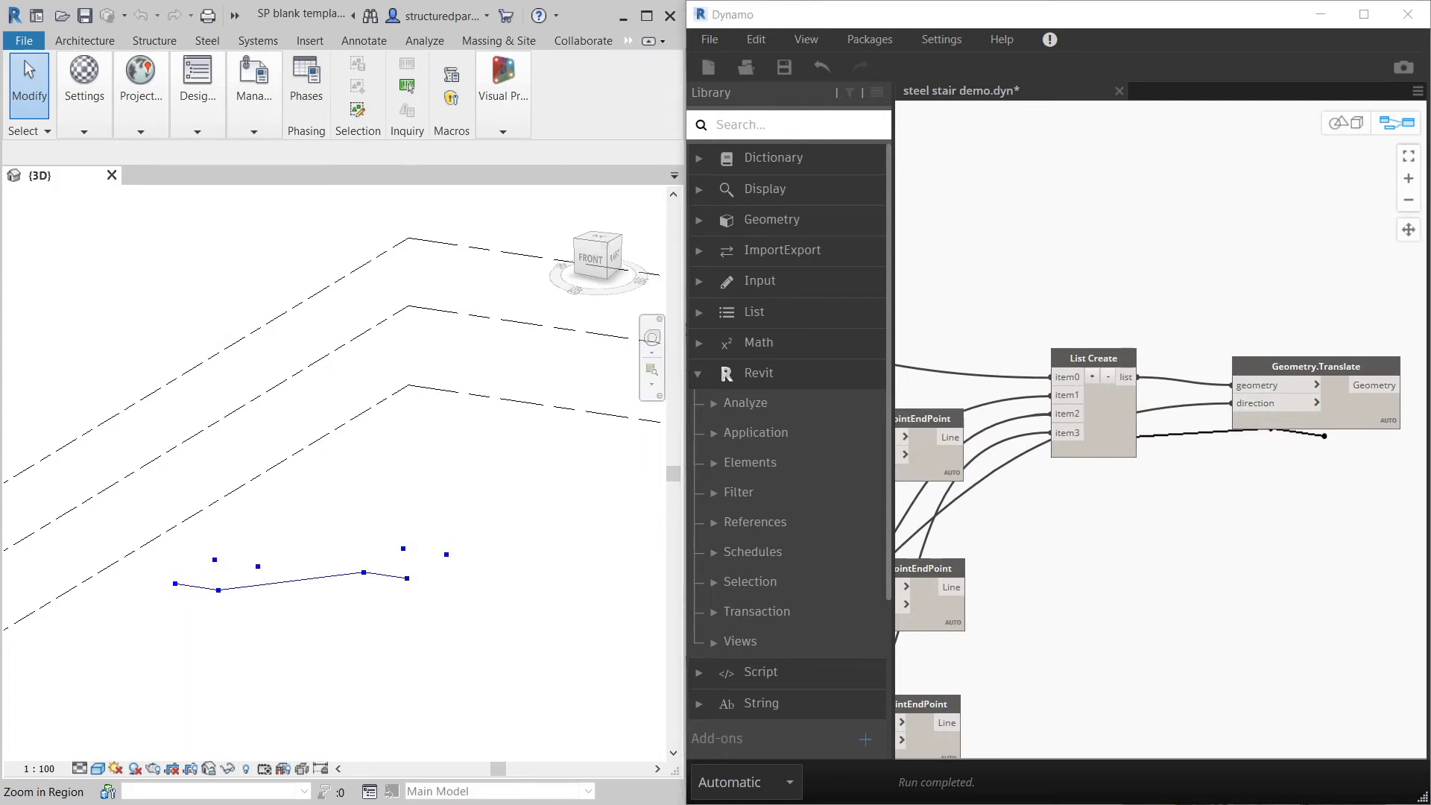
# Step: Add a Line.ByStartPointEndPoint node beside the new Geometry.Translate node
pyautogui.scroll(-3, 1326, 310)
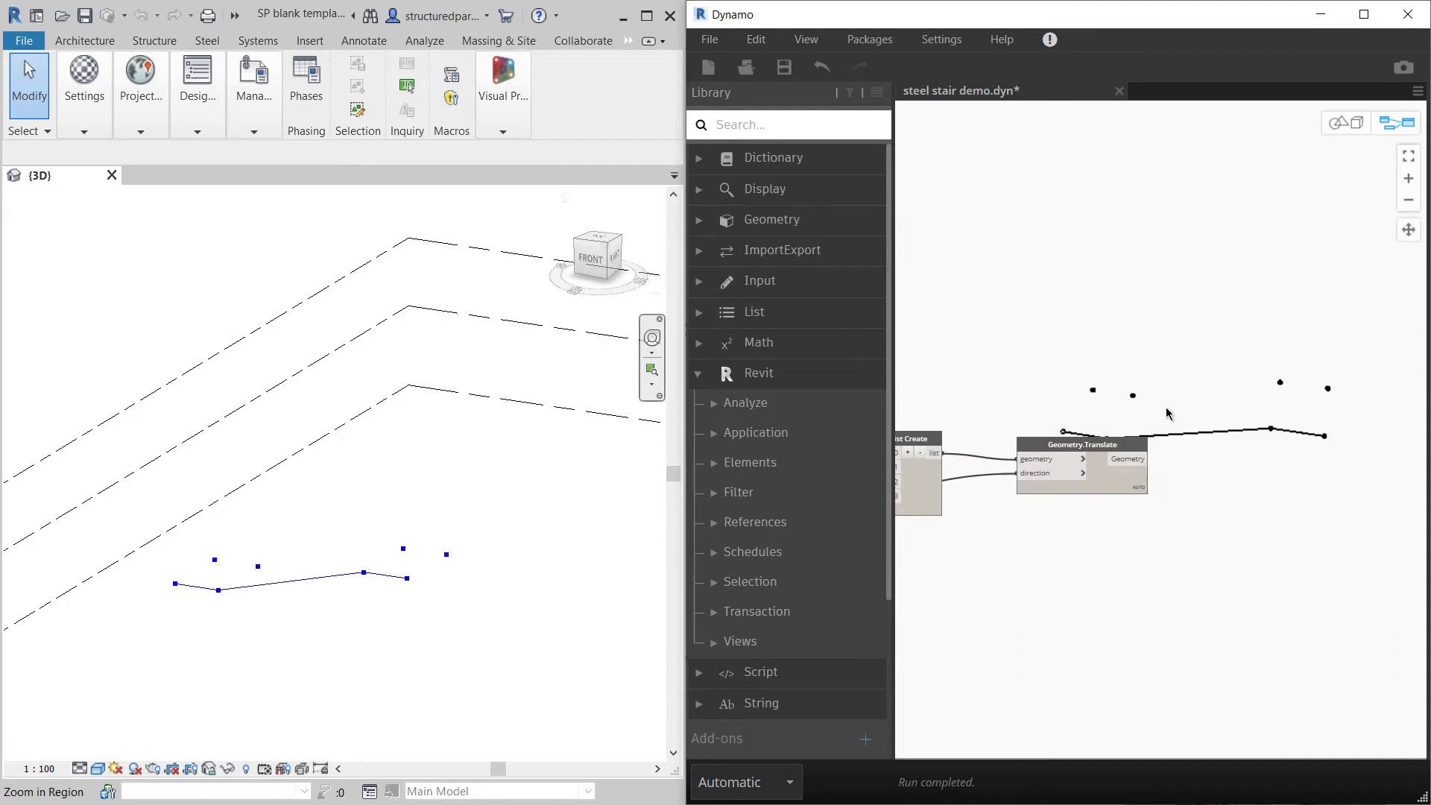
pyautogui.rightClick(1177, 425)
pyautogui.write('line')
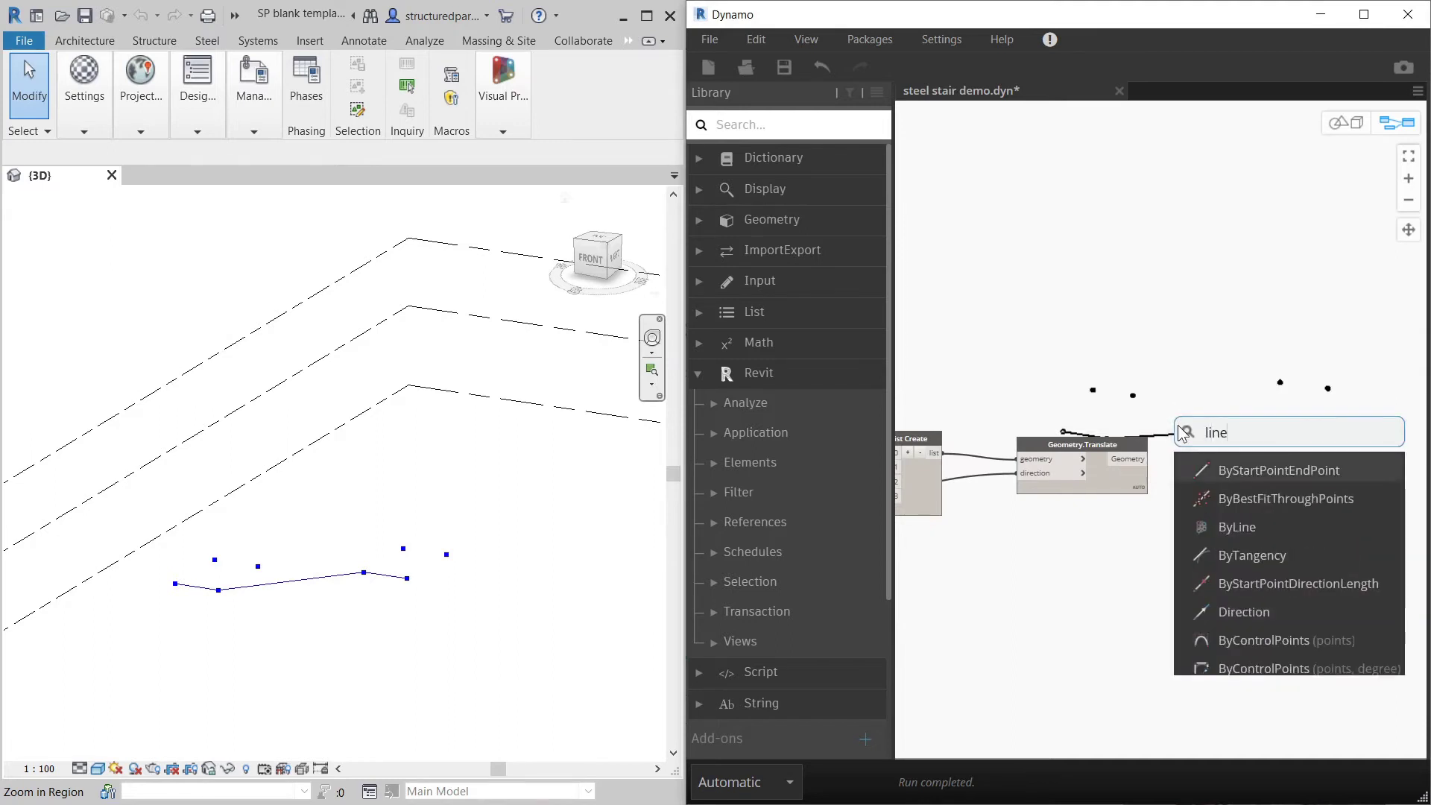
pyautogui.click(1268, 469)
pyautogui.moveTo(1278, 477); pyautogui.dragTo(1205, 417)
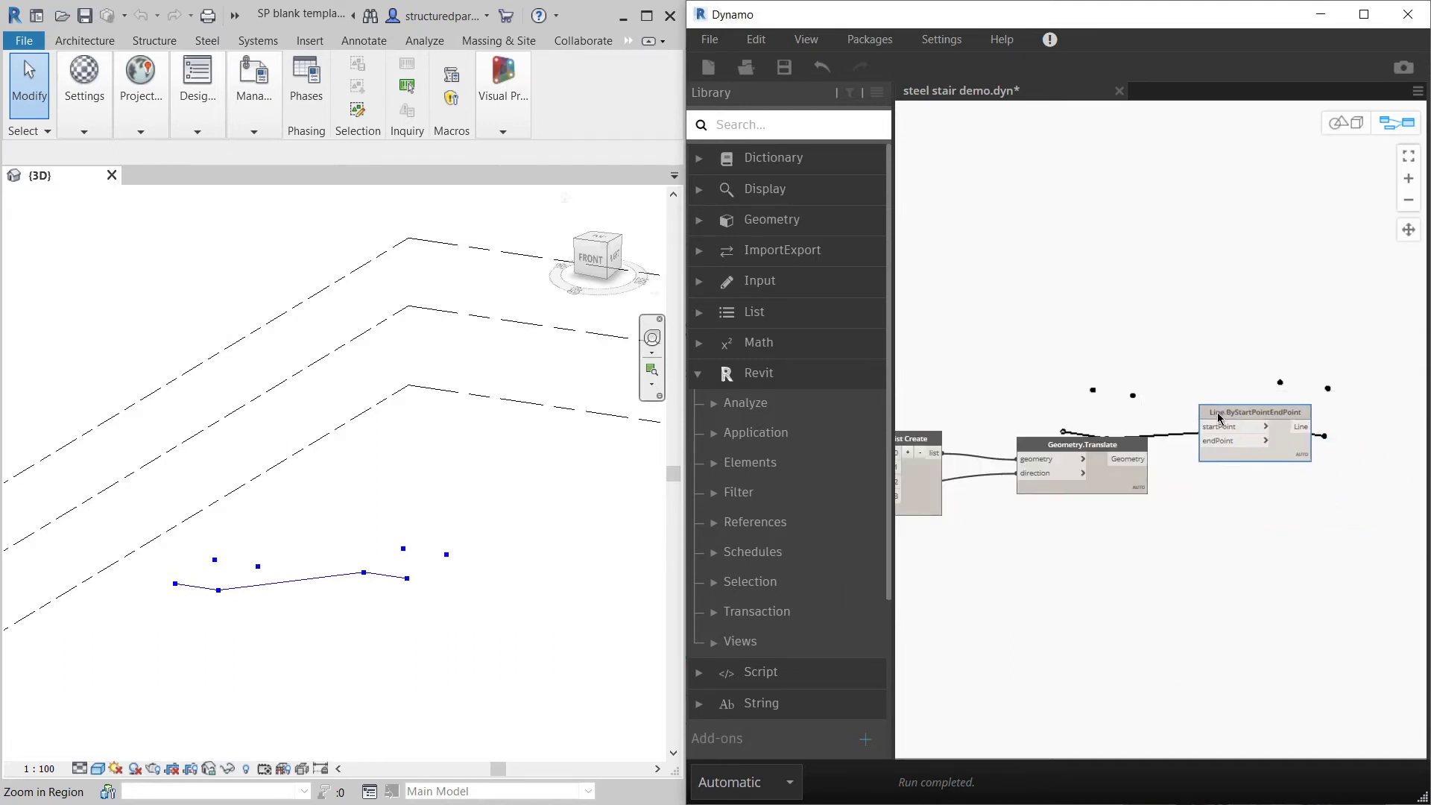
# Step: Connect the List Create output to the new line node's startPoint and the translated Geometry output to its endPoint
pyautogui.scroll(-2, 1091, 423)
pyautogui.scroll(2, 978, 455)
pyautogui.click(995, 442)
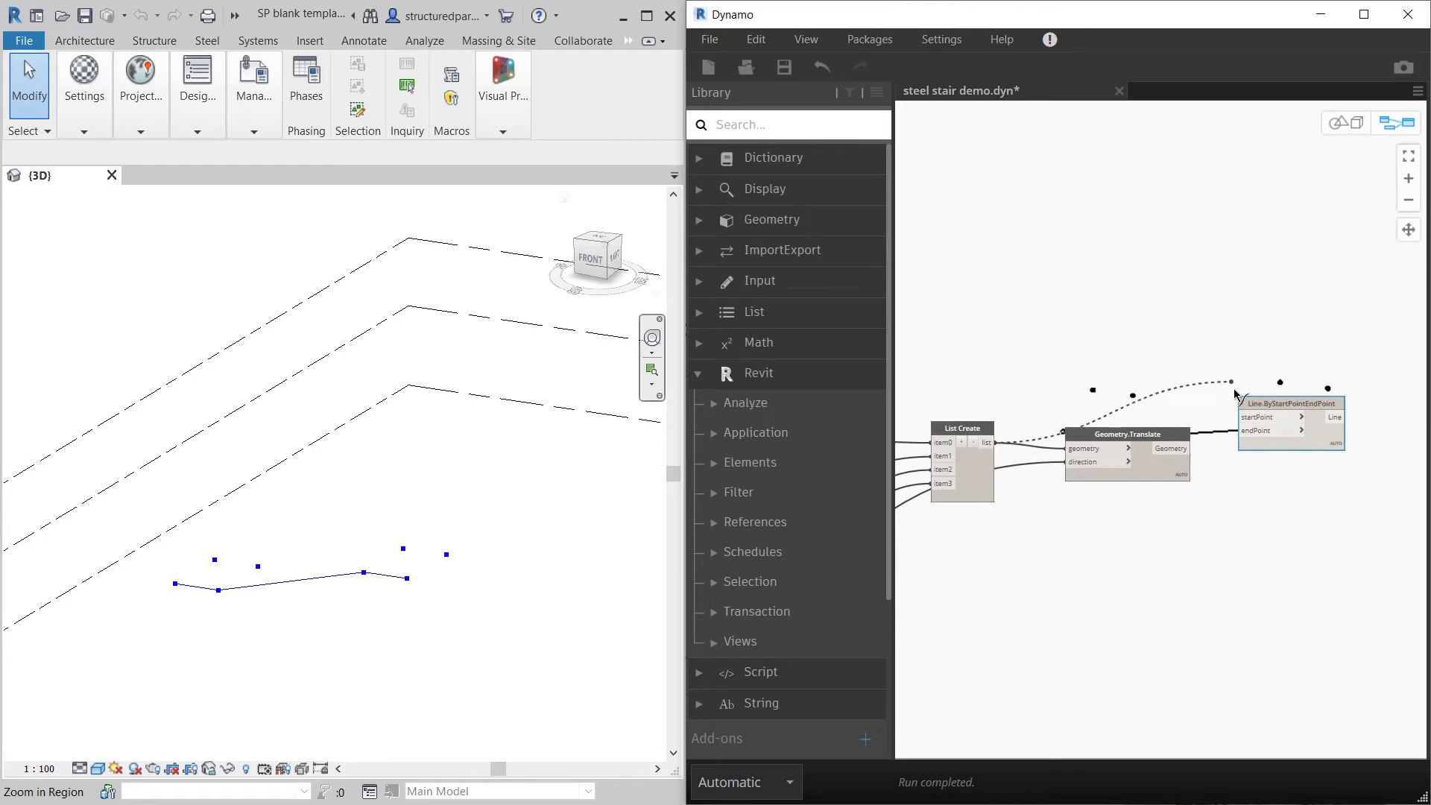
pyautogui.click(1239, 417)
pyautogui.click(1190, 448)
pyautogui.click(1238, 431)
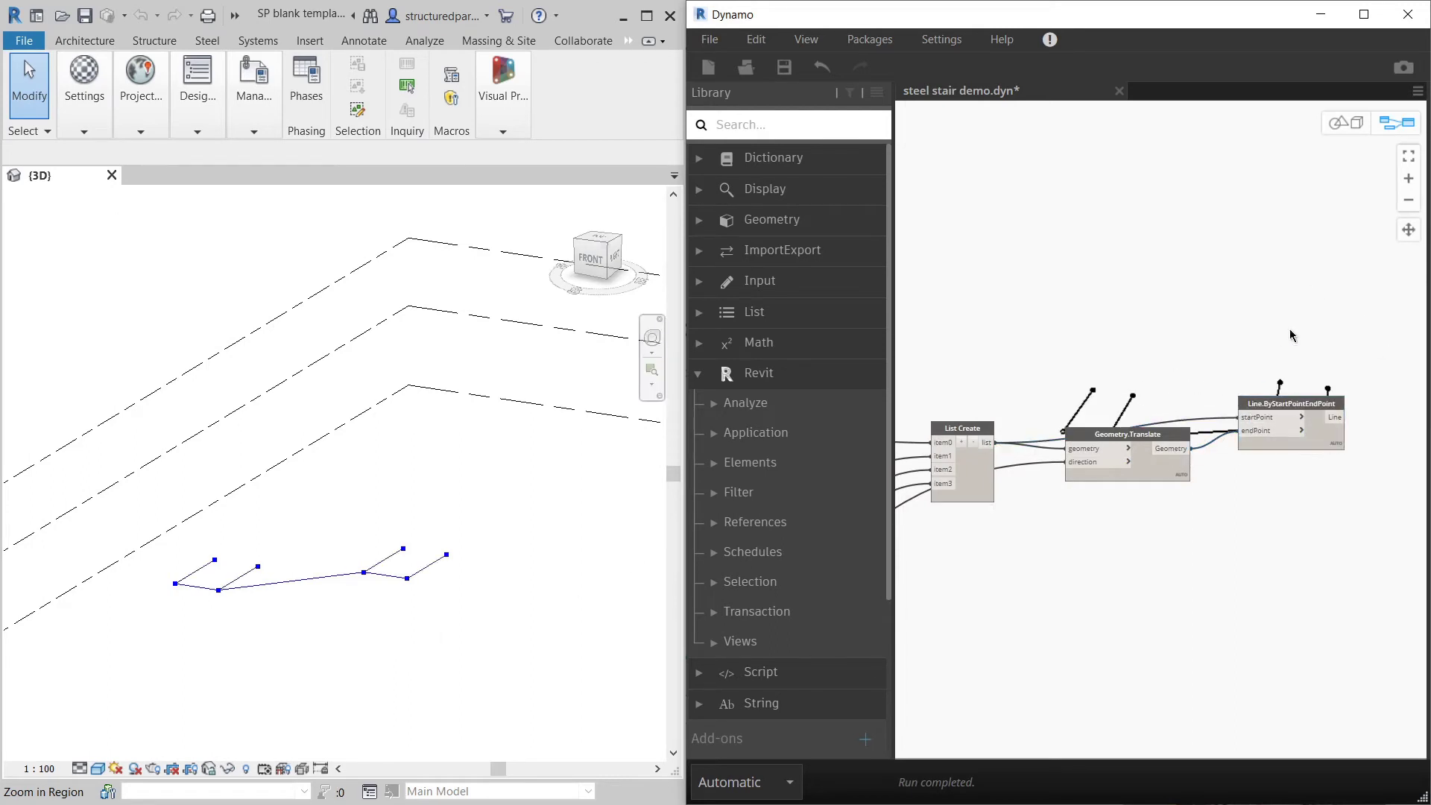
# Step: Examine the stair-width lines by orbiting the Dynamo geometry preview, and return to the node graph
pyautogui.click(1339, 122)
pyautogui.moveTo(1280, 262); pyautogui.dragTo(1284, 288, button='middle')
pyautogui.moveTo(1285, 289); pyautogui.dragTo(1217, 409, button='right')
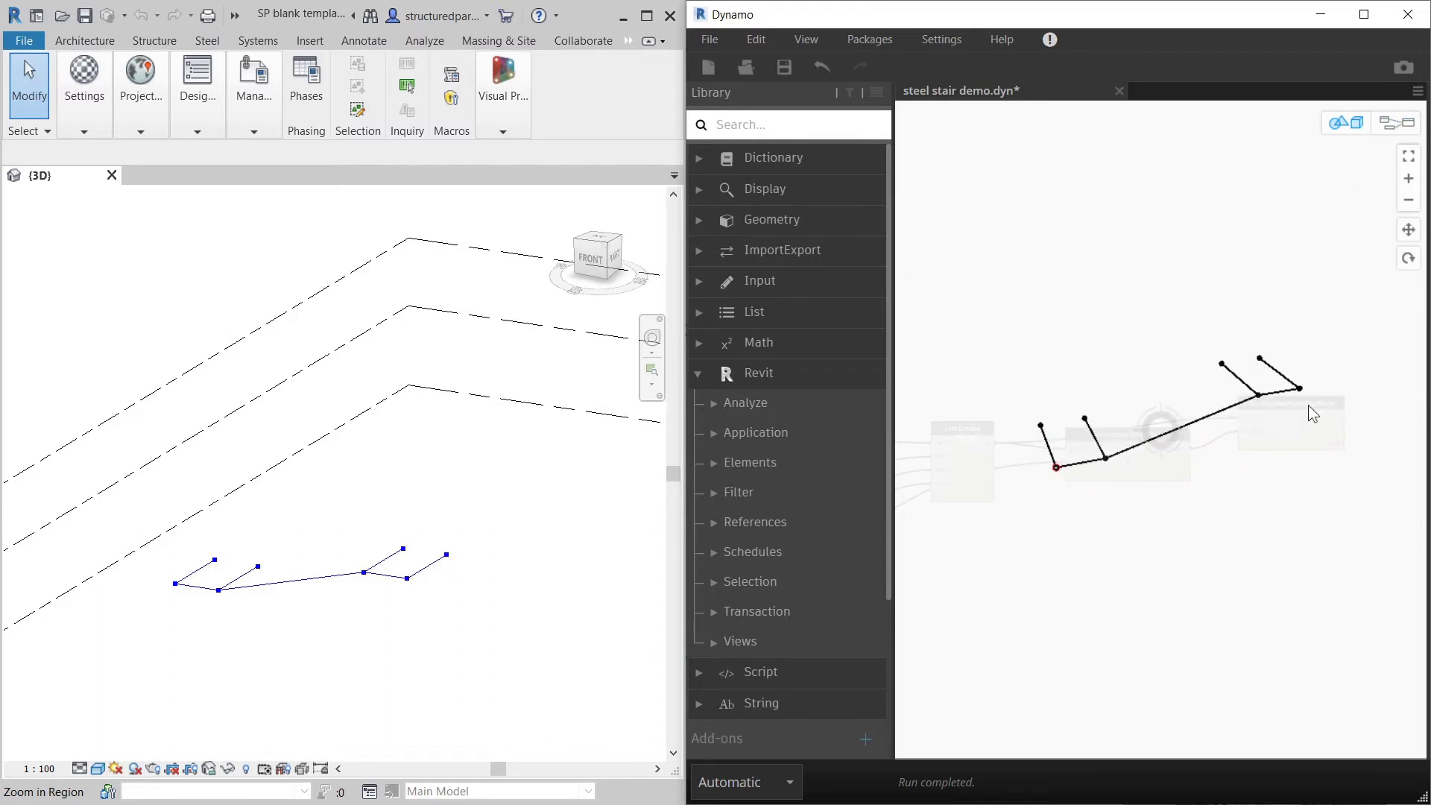
pyautogui.click(1395, 122)
pyautogui.scroll(2, 1291, 523)
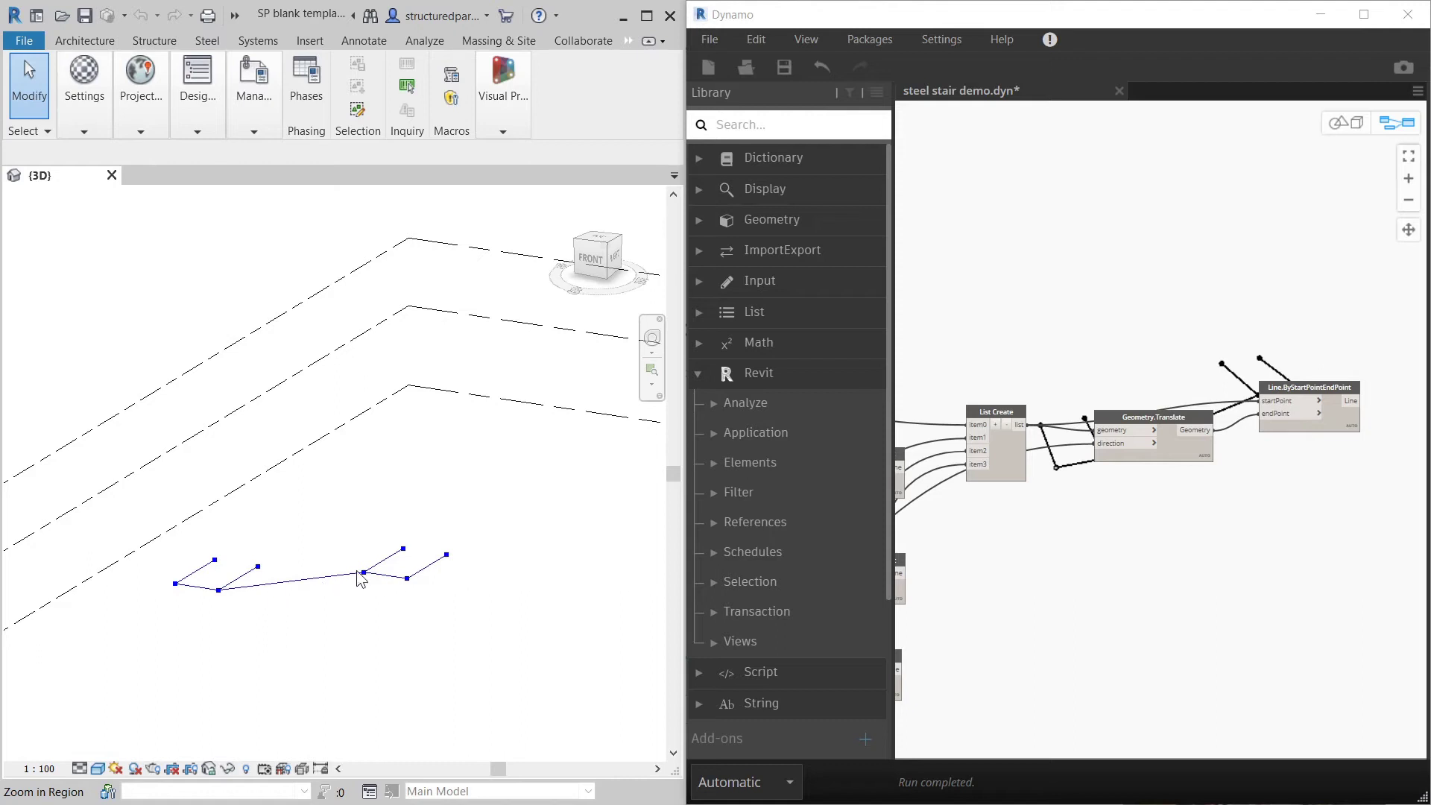
pyautogui.click(1026, 320)
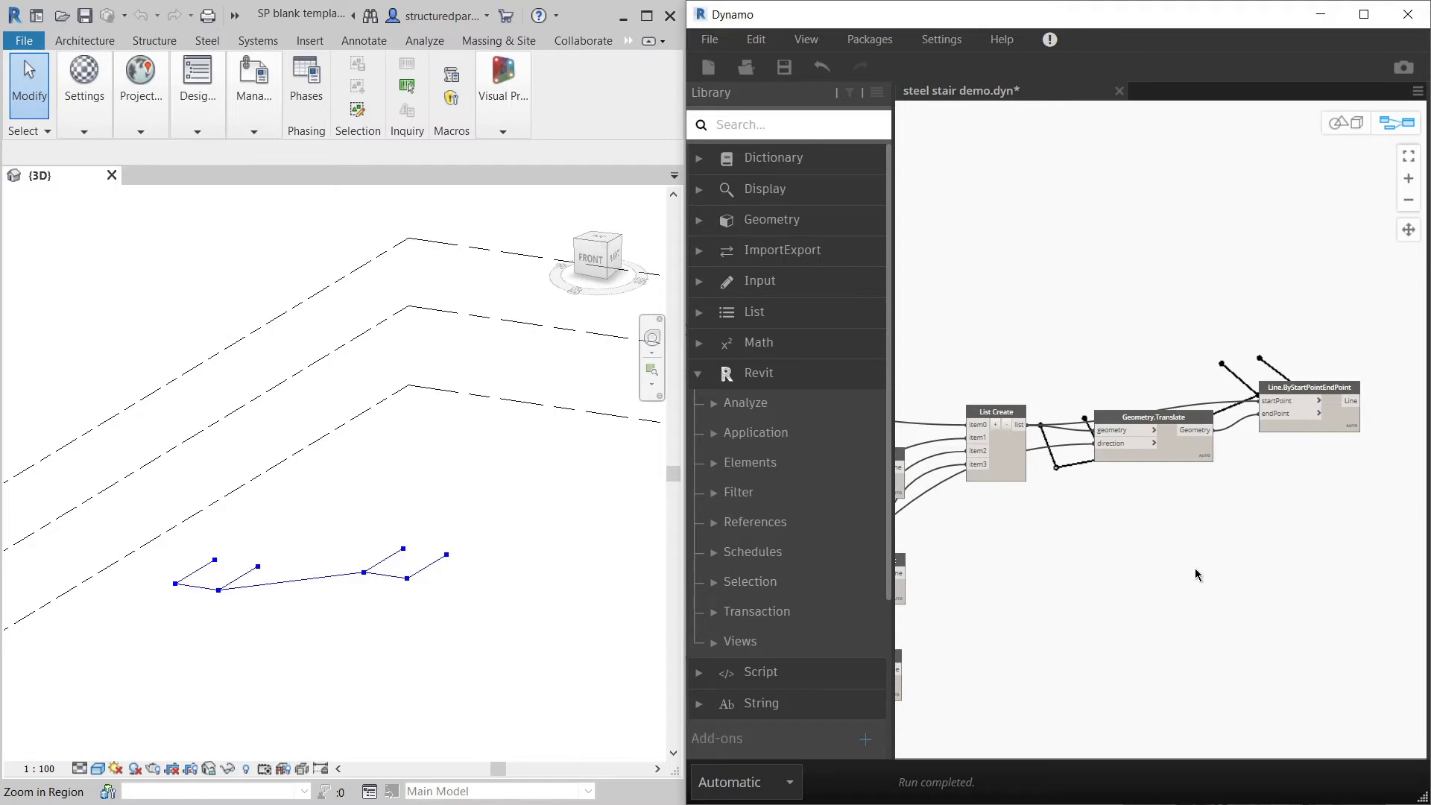
# Step: Review the node graph from the last line node back to the slider, level and vector nodes
pyautogui.scroll(-4, 1196, 574)
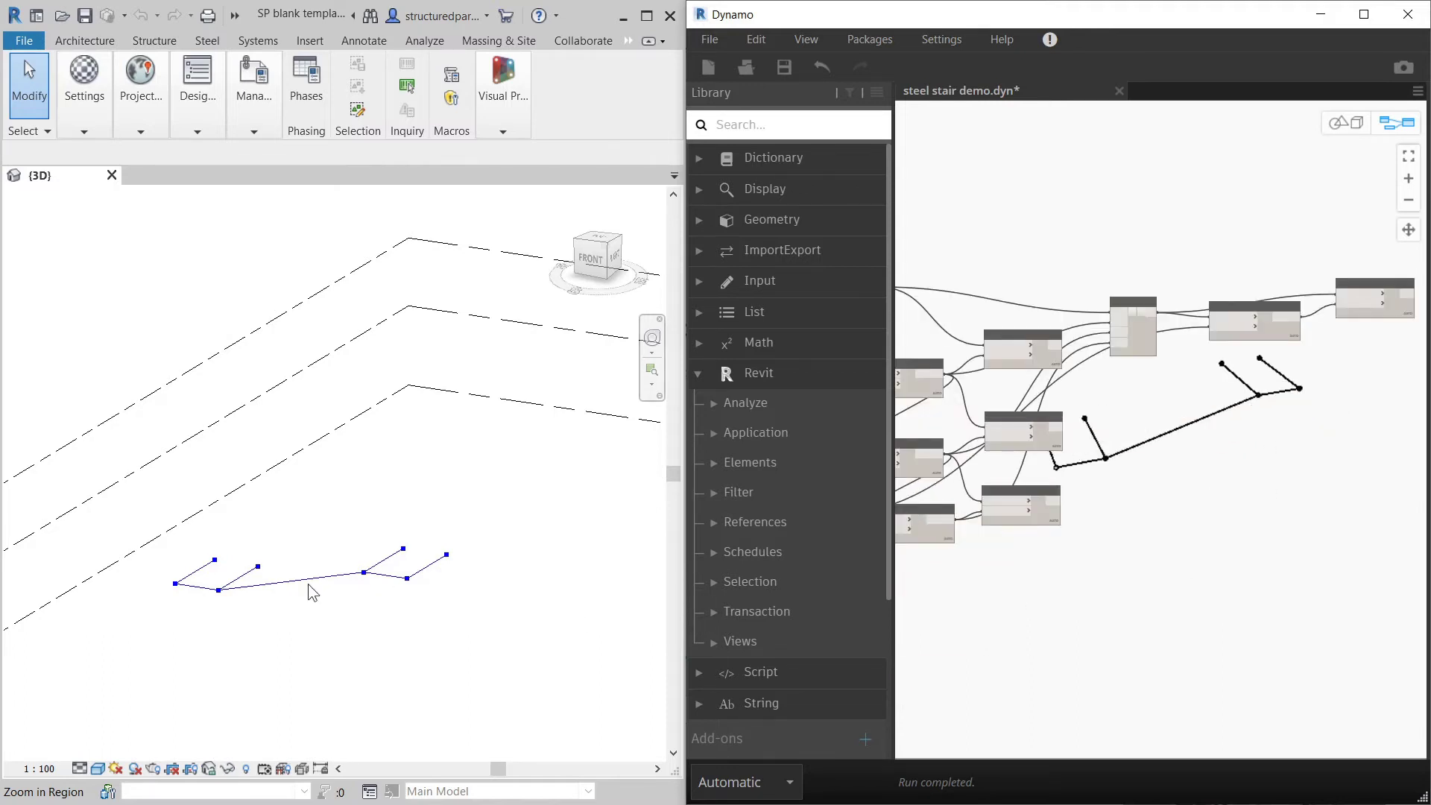
pyautogui.scroll(-2, 1182, 493)
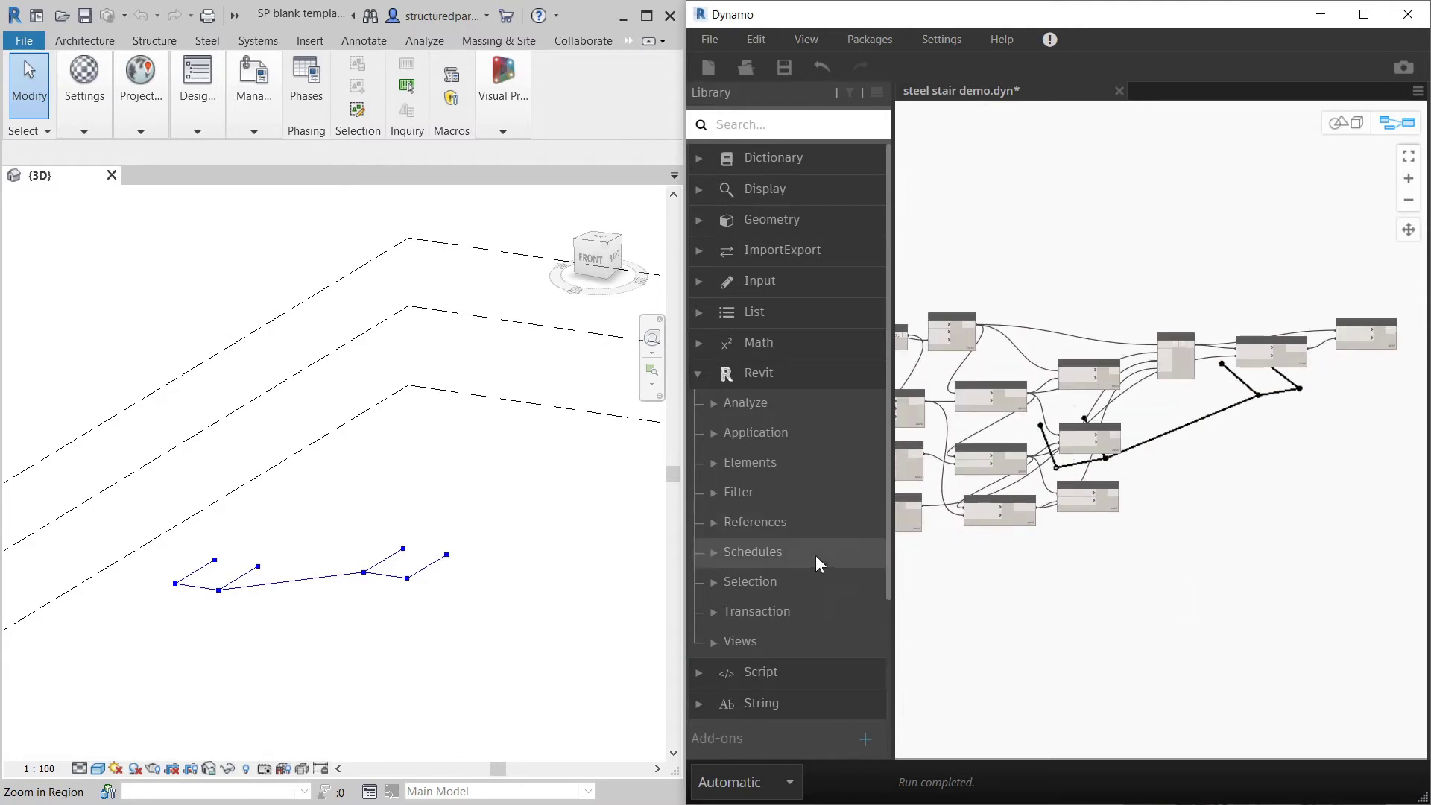
pyautogui.scroll(-5, 1192, 528)
pyautogui.scroll(4, 1137, 541)
pyautogui.scroll(-3, 1283, 498)
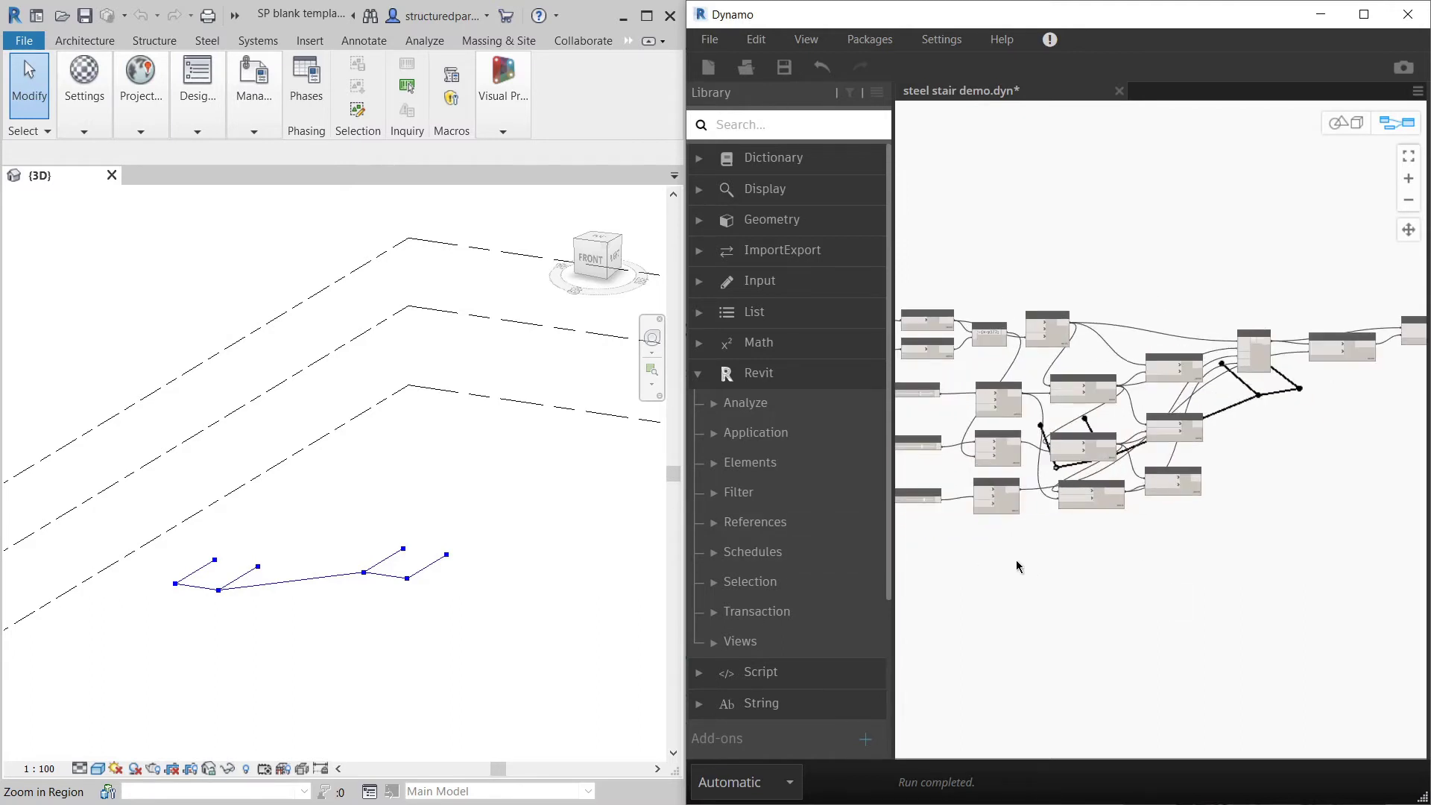
pyautogui.scroll(5, 1082, 535)
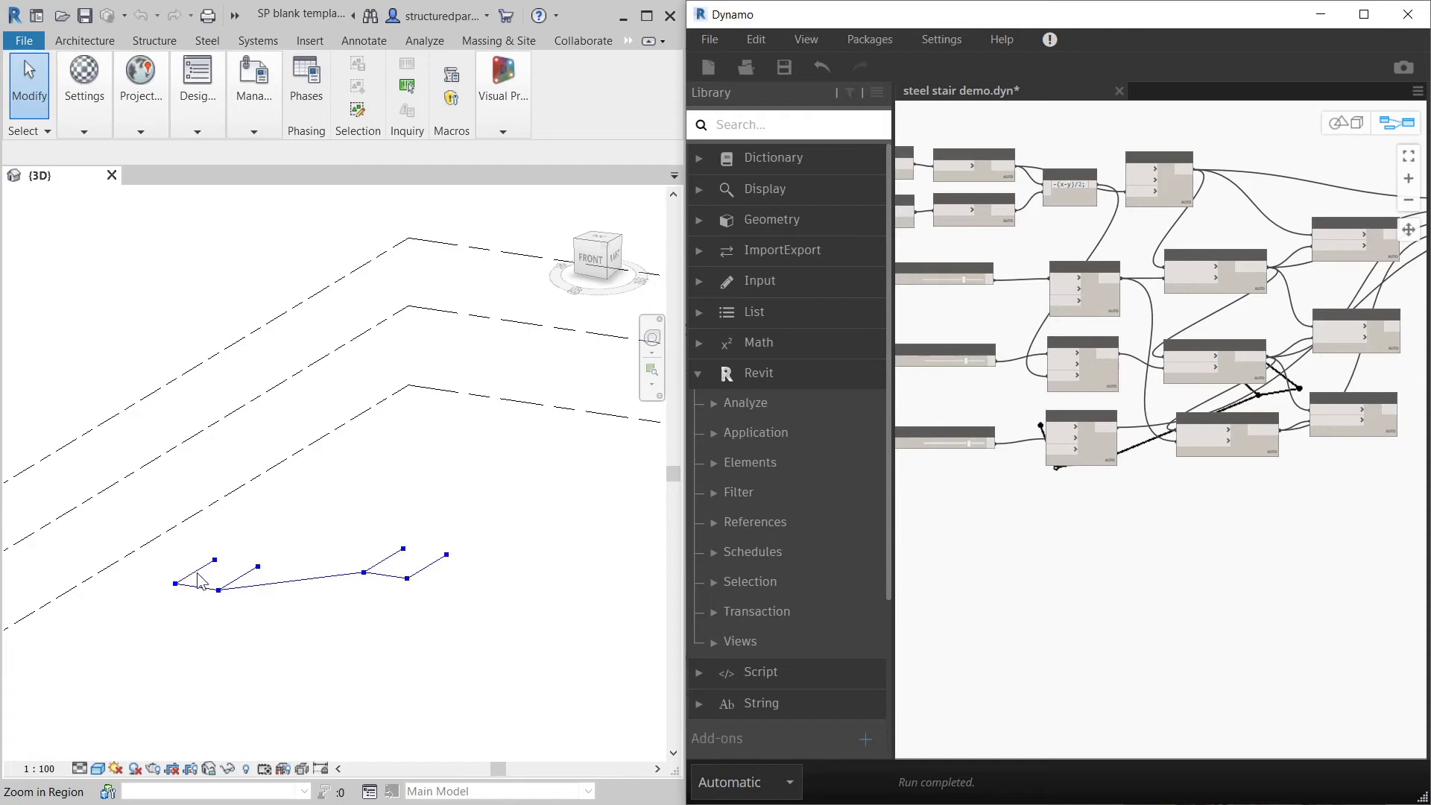
pyautogui.scroll(-2, 1175, 556)
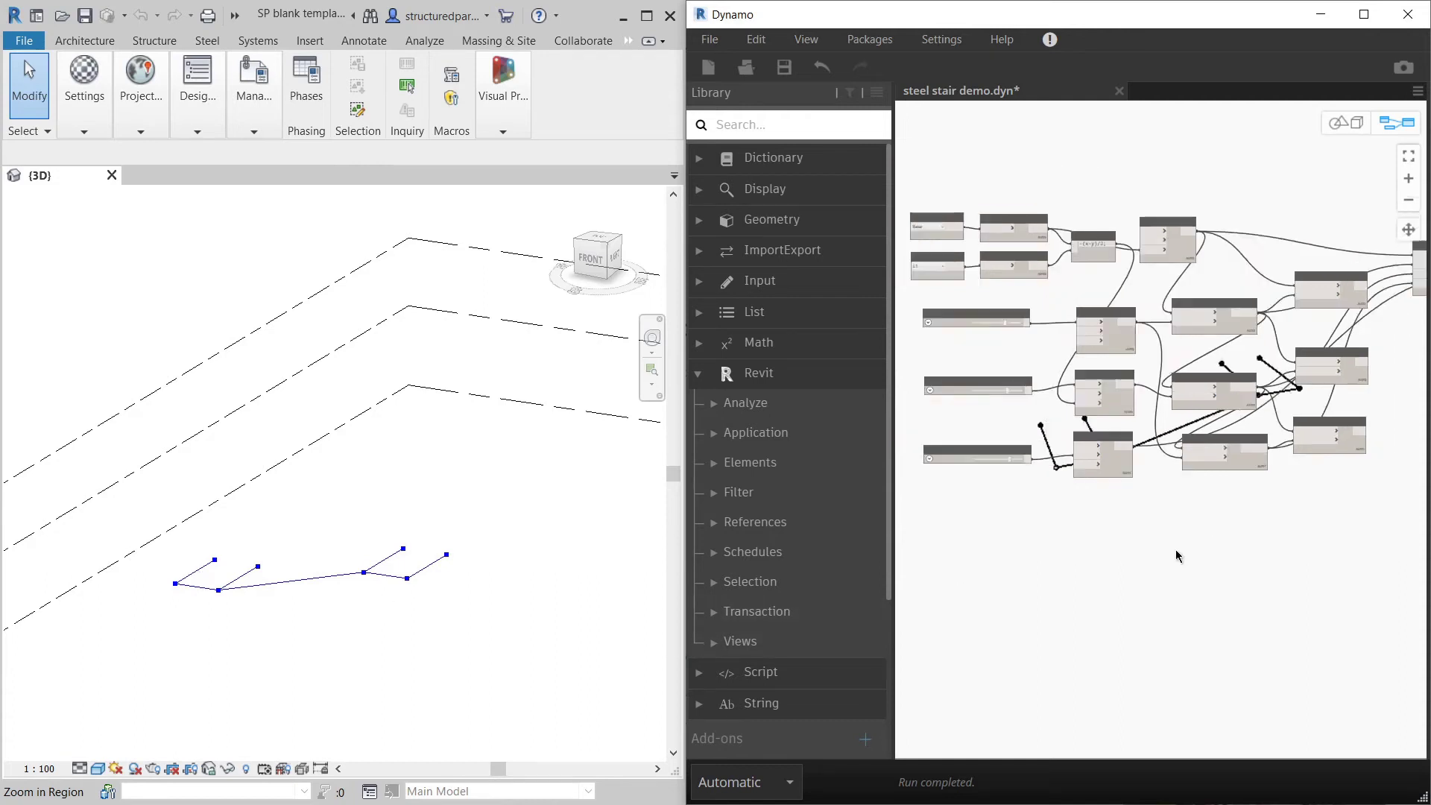
pyautogui.scroll(4, 1095, 522)
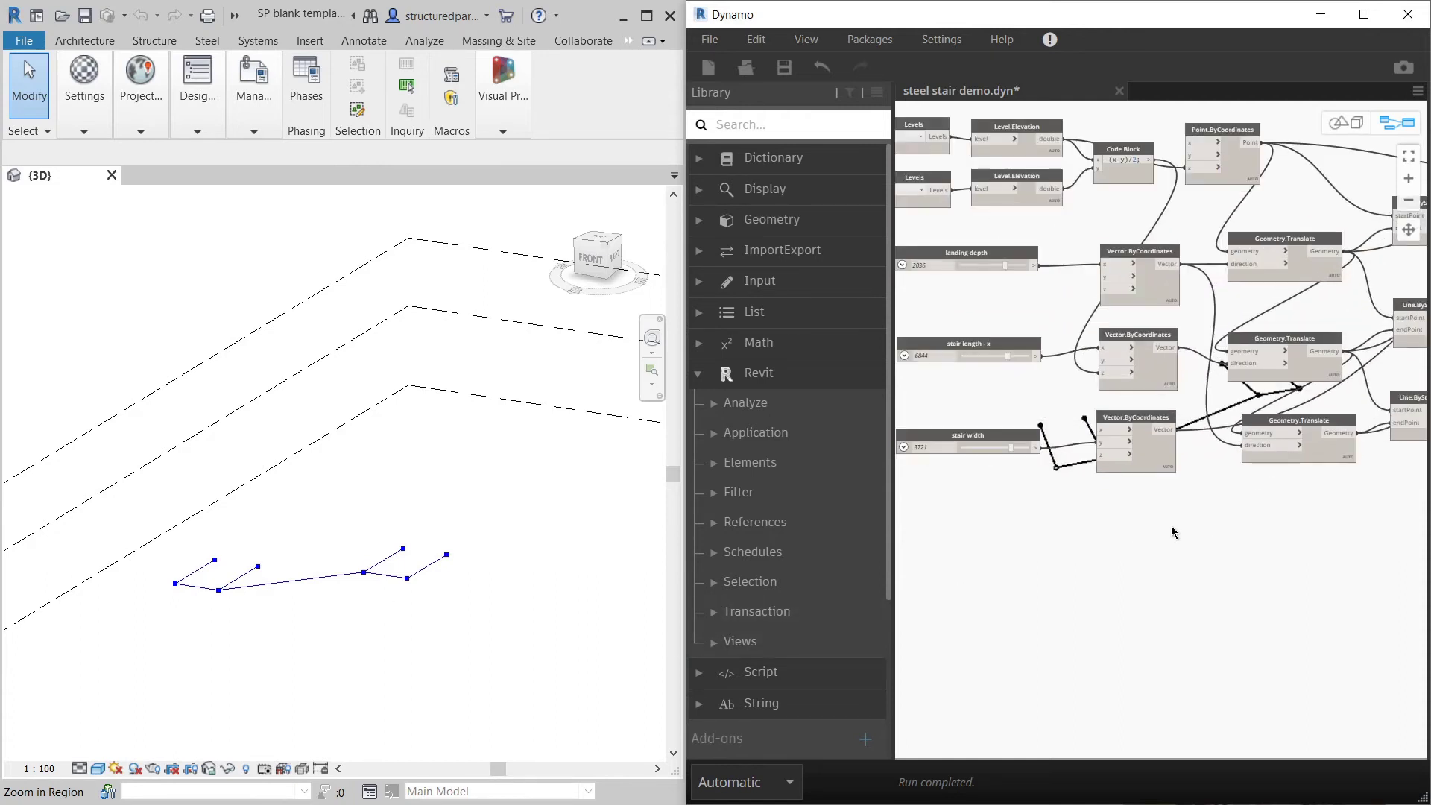
# Step: Add a code block with x/2 below the vector nodes and feed it from the stair width slider
pyautogui.doubleClick(1207, 547)
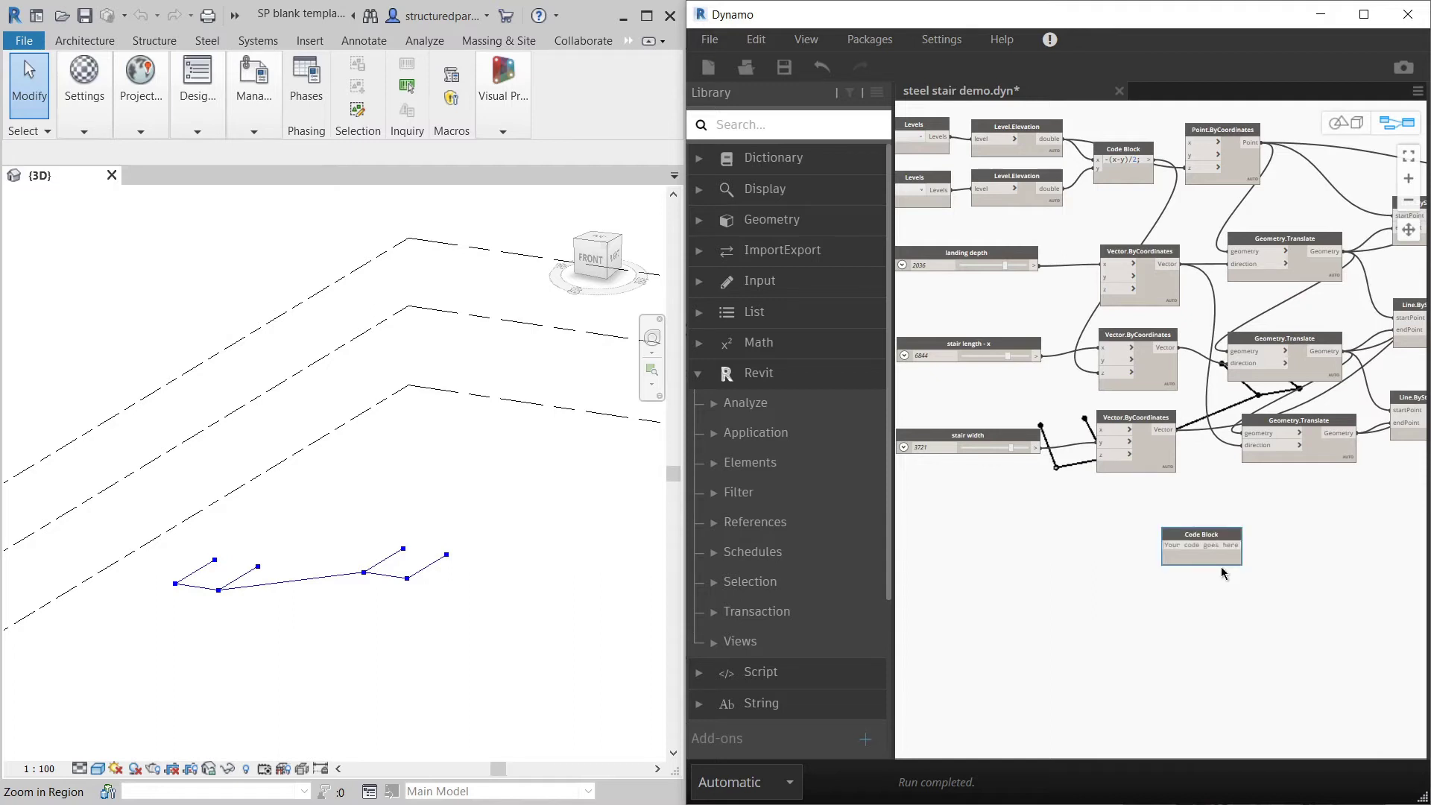
pyautogui.write('x/2')
pyautogui.click(1245, 554)
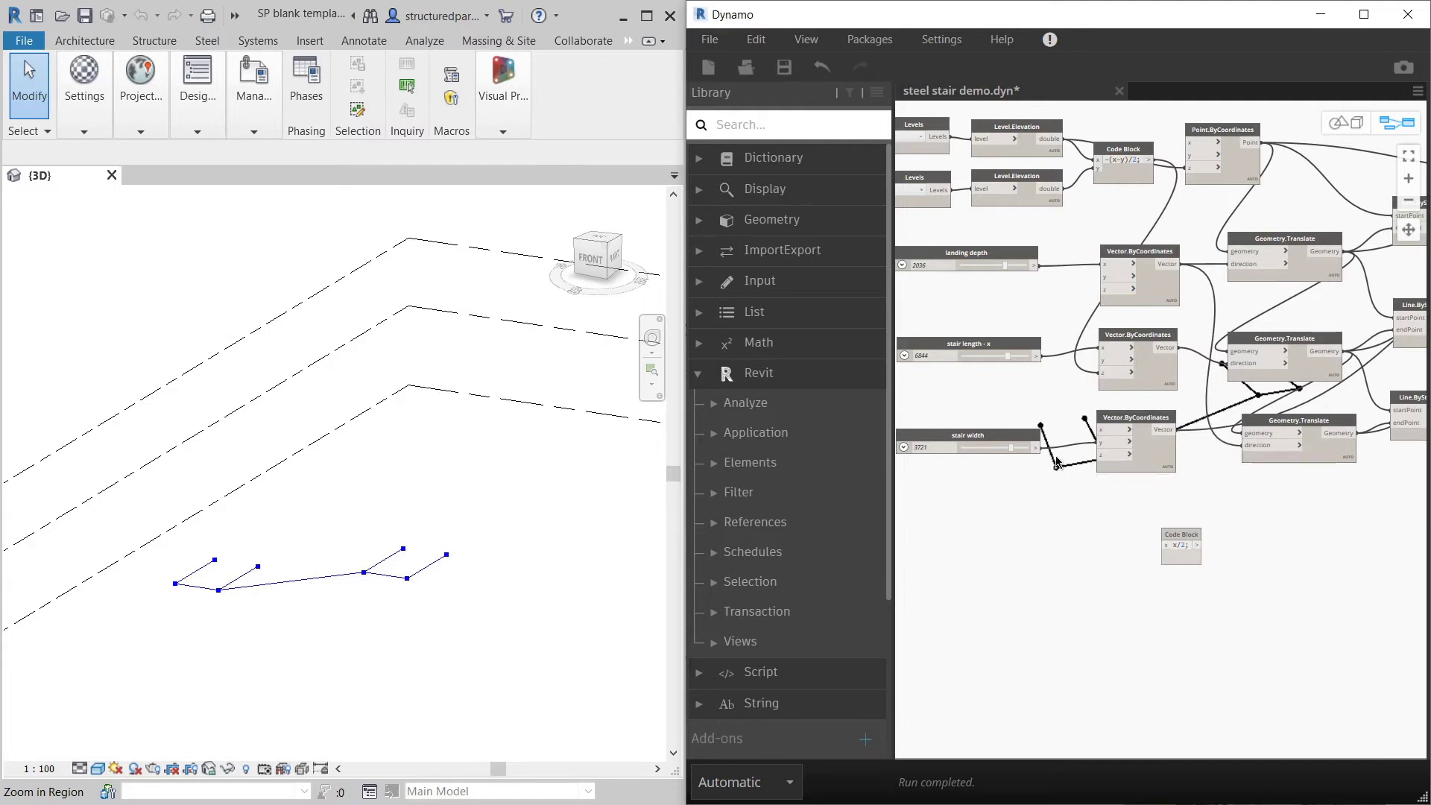
pyautogui.moveTo(1036, 448); pyautogui.dragTo(1175, 559)
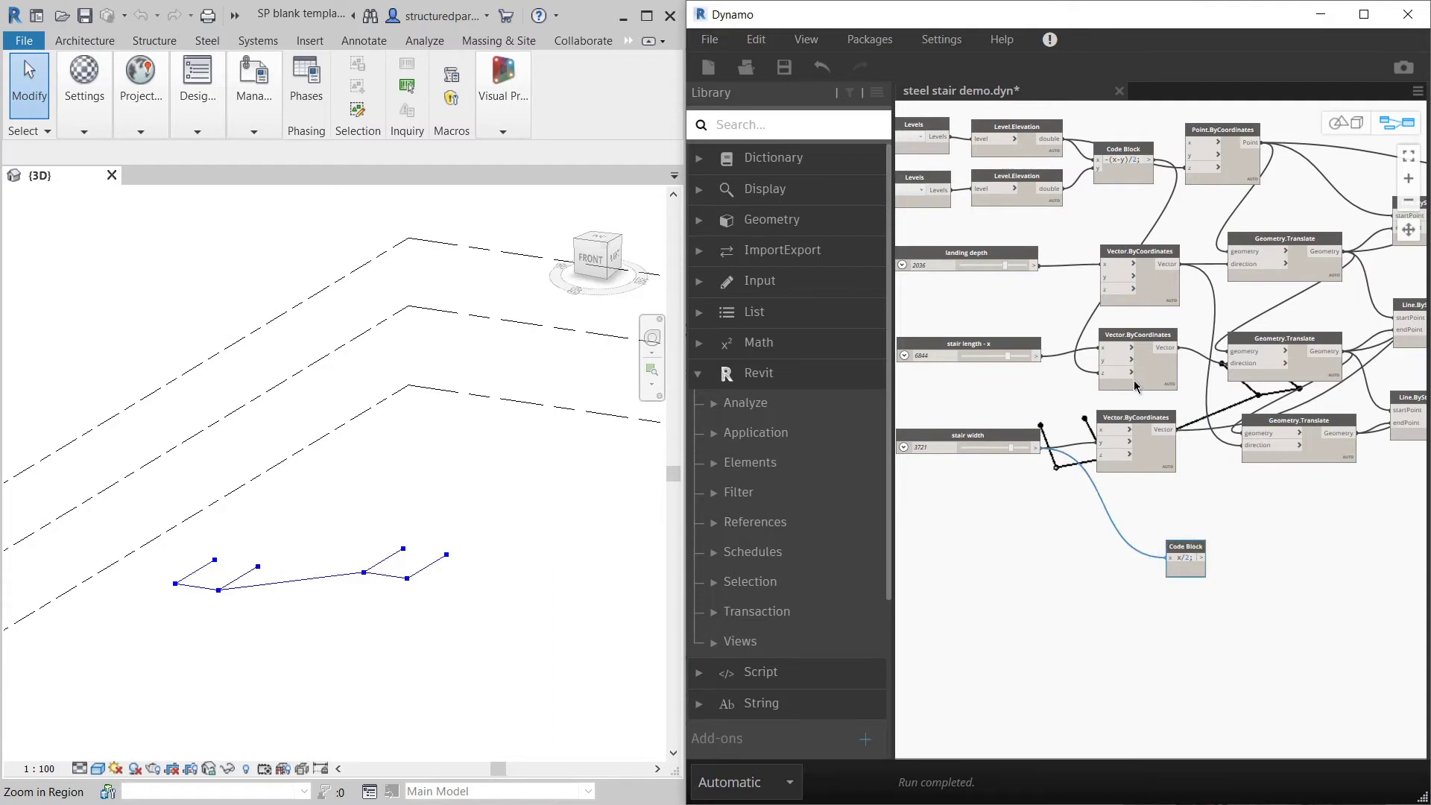
# Step: Duplicate the stair-width Vector.ByCoordinates node beside the x/2 code block and connect the code block's output to its y input
pyautogui.click(1139, 424)
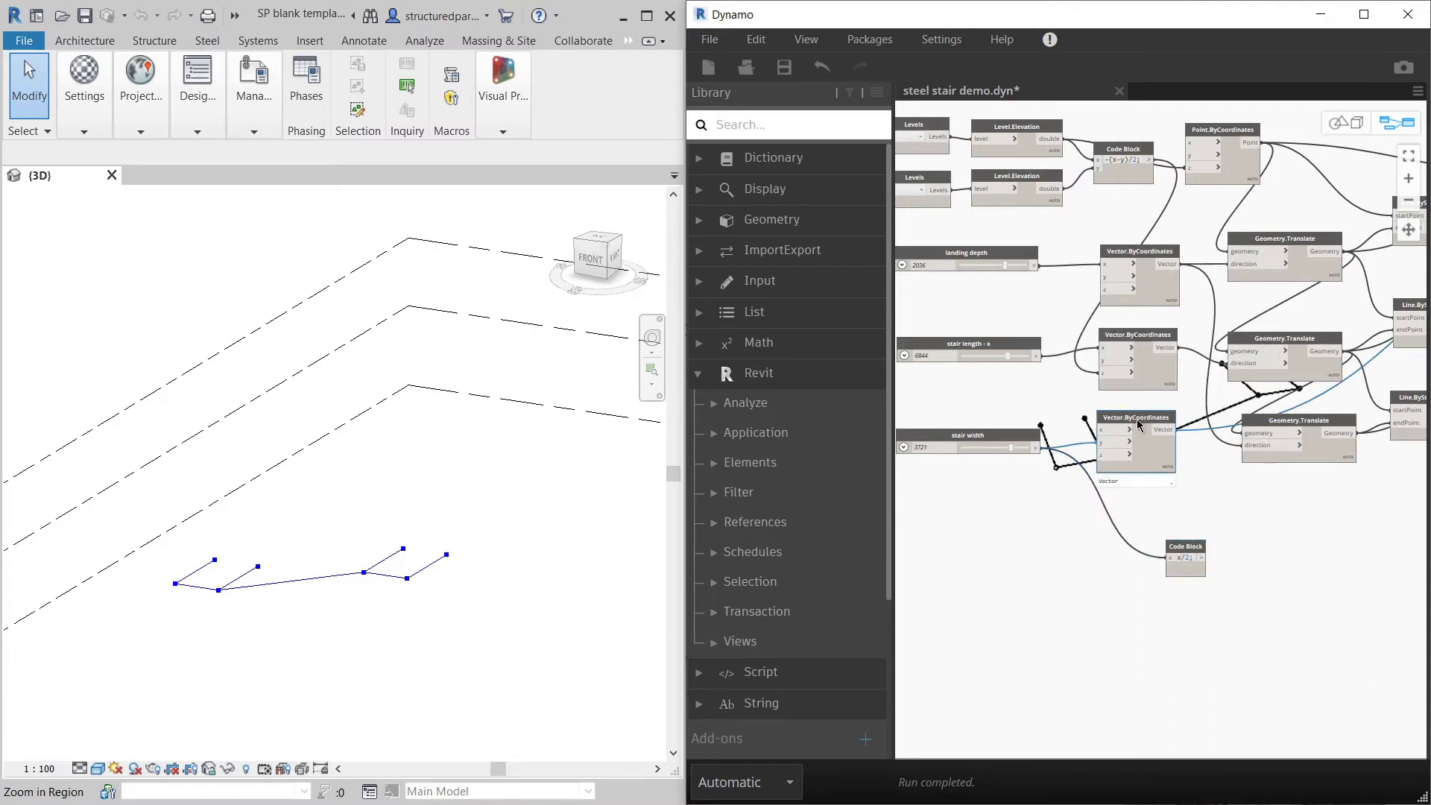
pyautogui.hotkey('ctrl', 'v')
pyautogui.moveTo(1232, 450); pyautogui.dragTo(1202, 558)
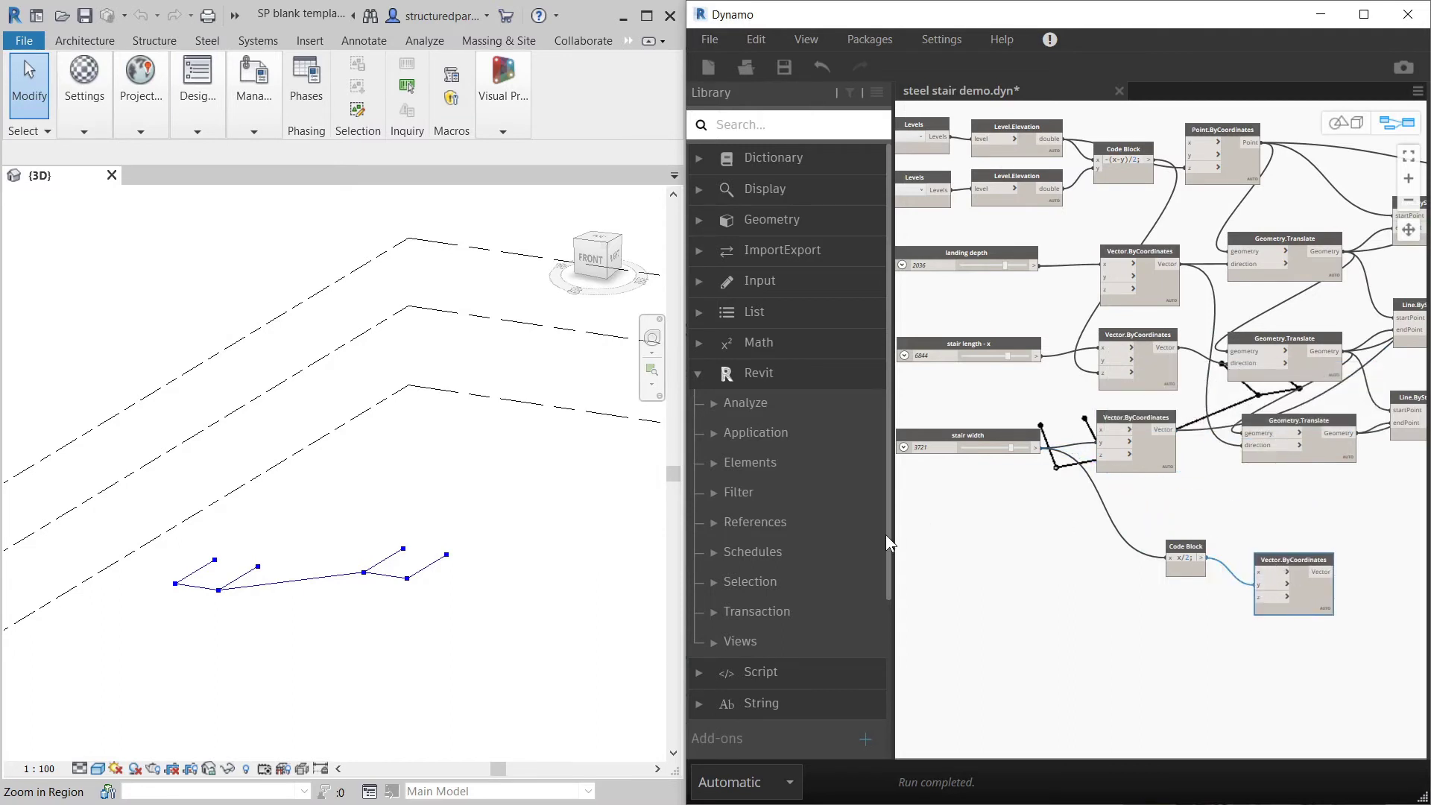
pyautogui.scroll(-3, 887, 543)
pyautogui.scroll(2, 1231, 553)
pyautogui.scroll(-2, 984, 557)
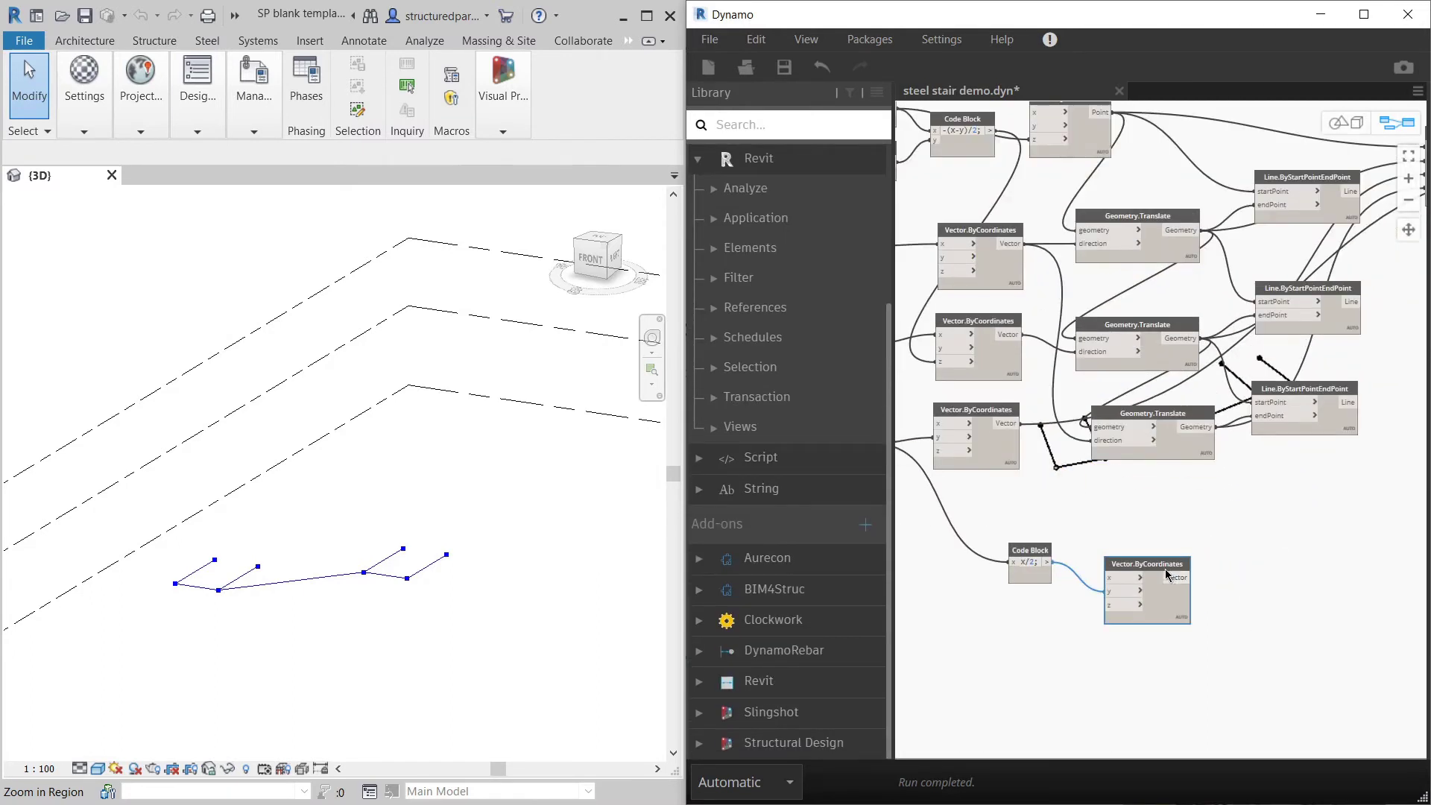
pyautogui.moveTo(1173, 565); pyautogui.dragTo(1175, 542)
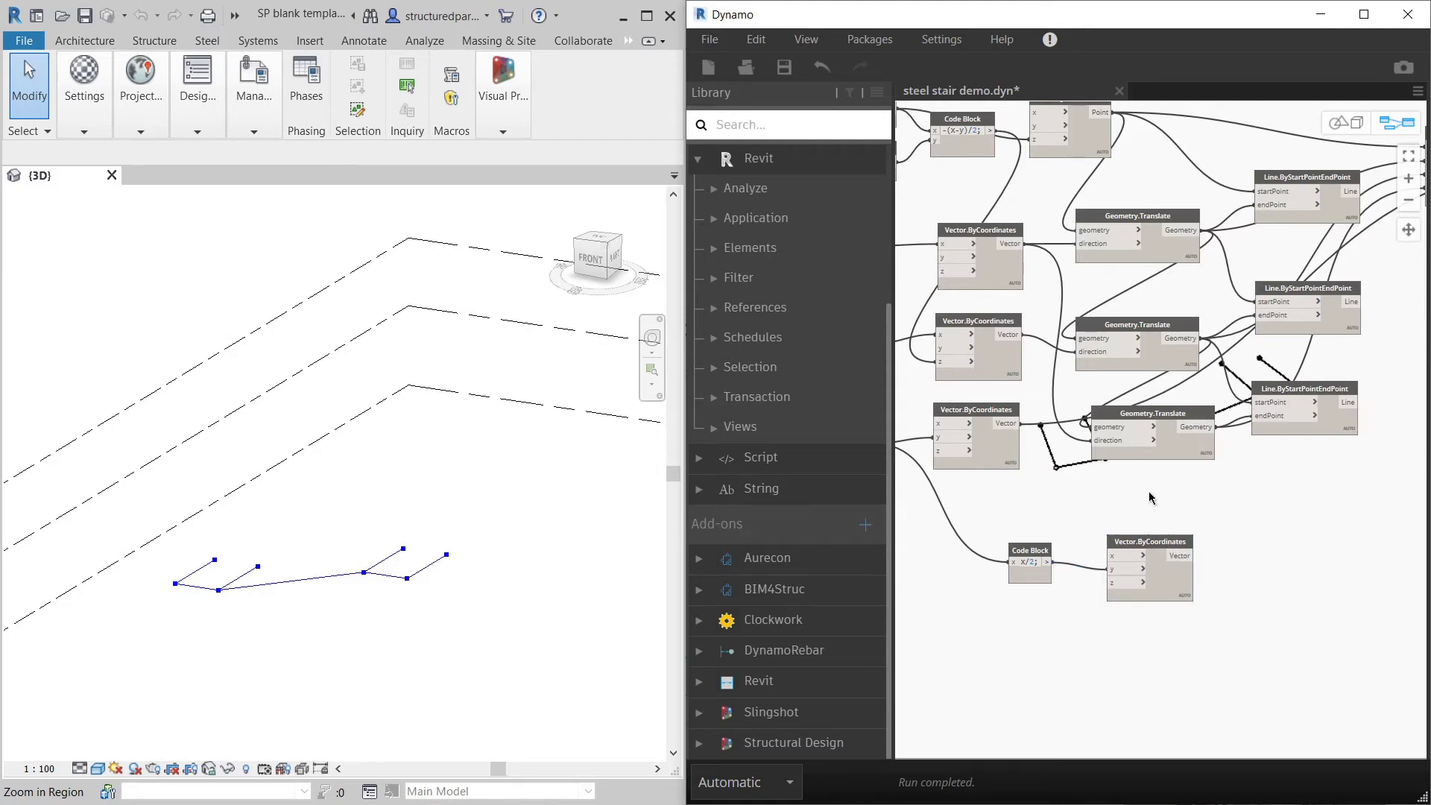
# Step: Add another Vector.ByCoordinates (x, y, z) node in the empty area below the line nodes
pyautogui.scroll(1, 1349, 512)
pyautogui.scroll(-3, 1123, 511)
pyautogui.scroll(3, 1329, 487)
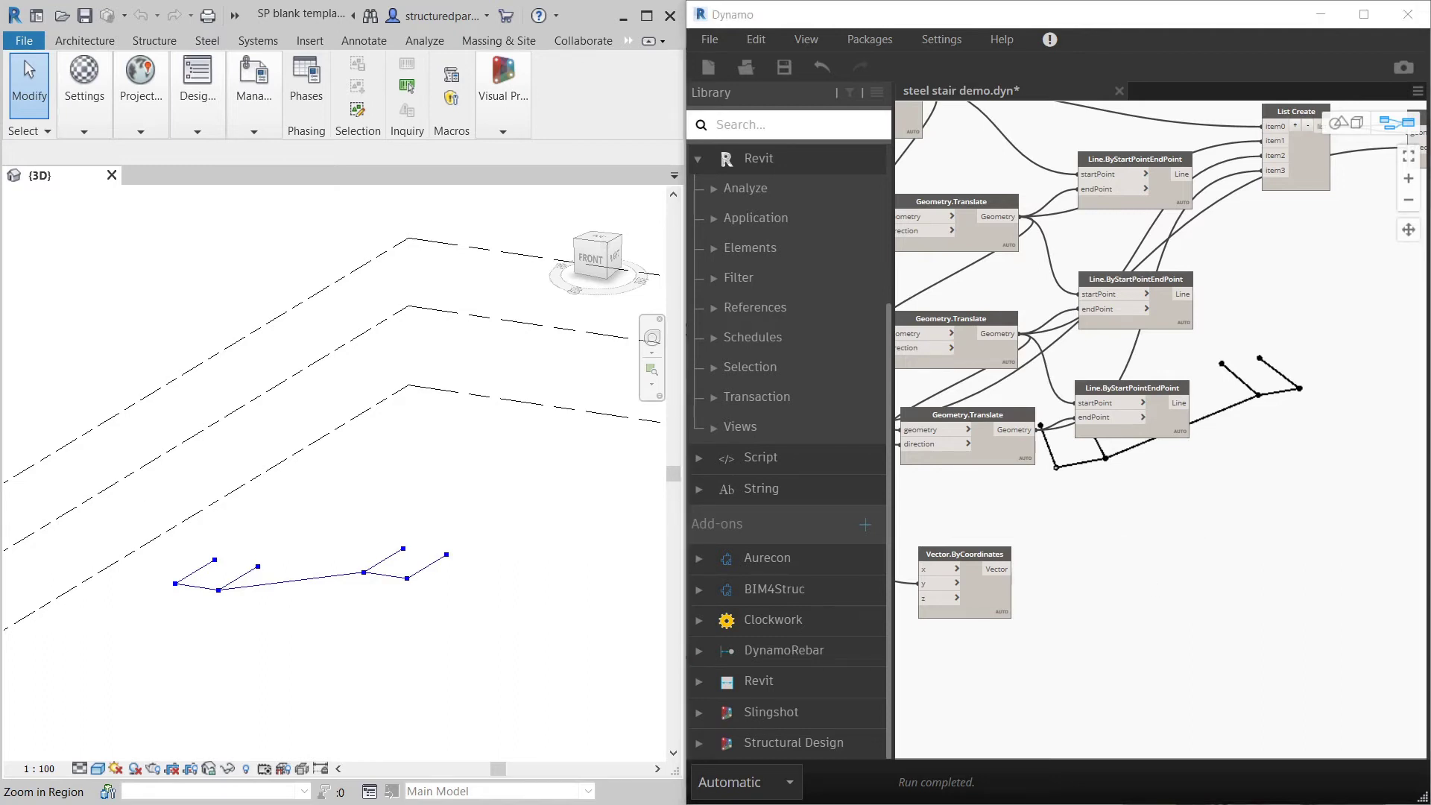
pyautogui.rightClick(1182, 547)
pyautogui.write('vector')
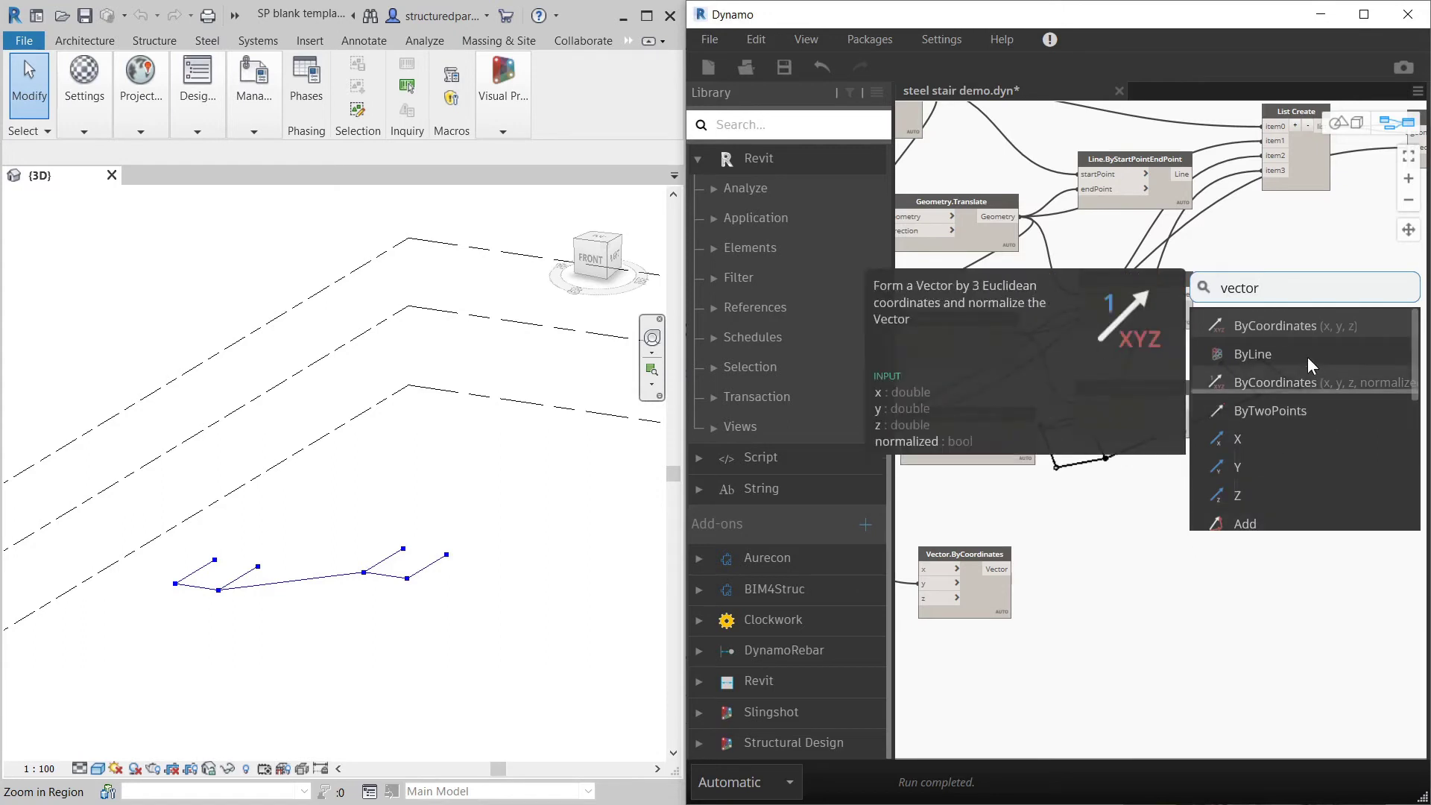
pyautogui.click(1275, 325)
pyautogui.moveTo(1335, 340); pyautogui.dragTo(1274, 499)
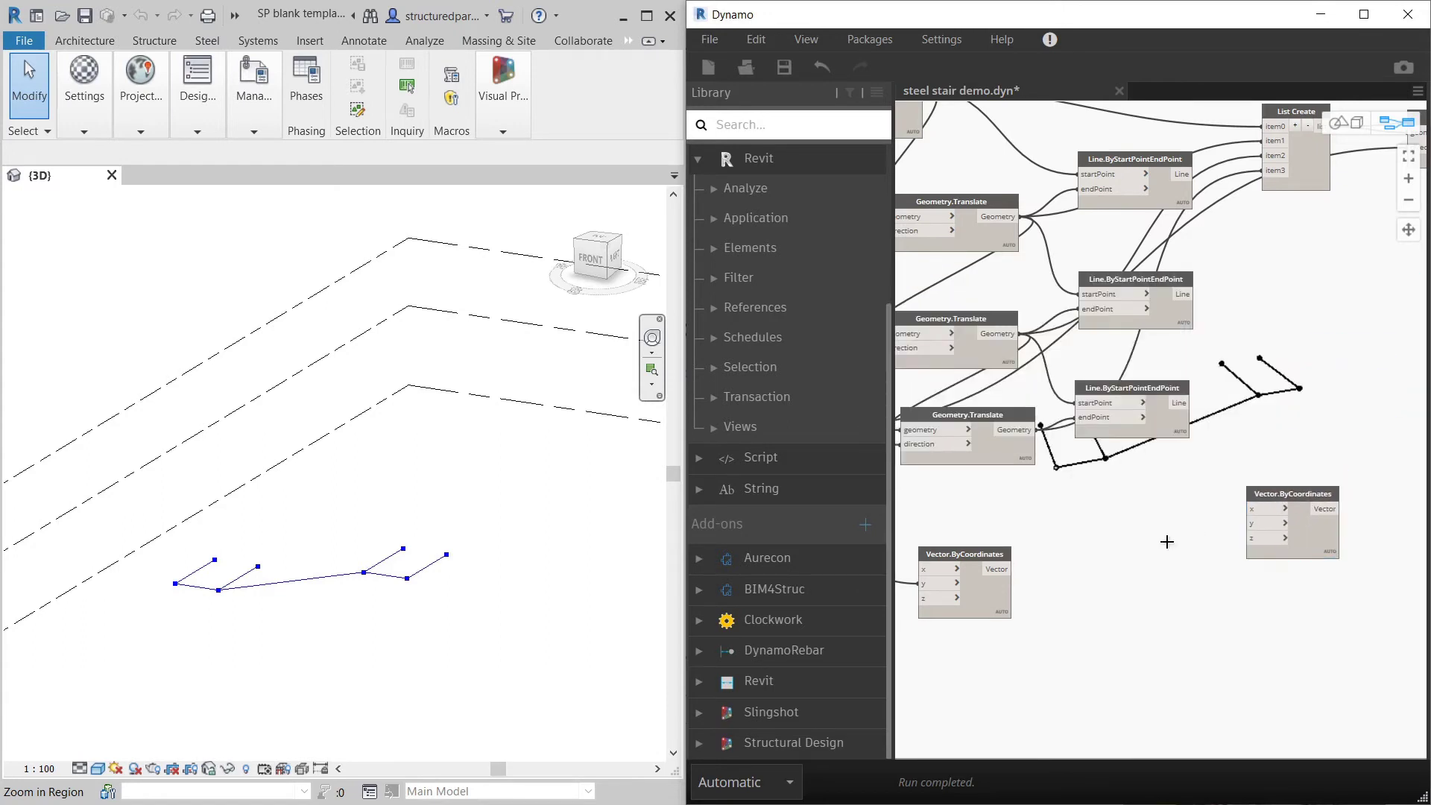
# Step: Add a code block with the value -200 and connect it to the y input of the new Vector.ByCoordinates node
pyautogui.doubleClick(1165, 543)
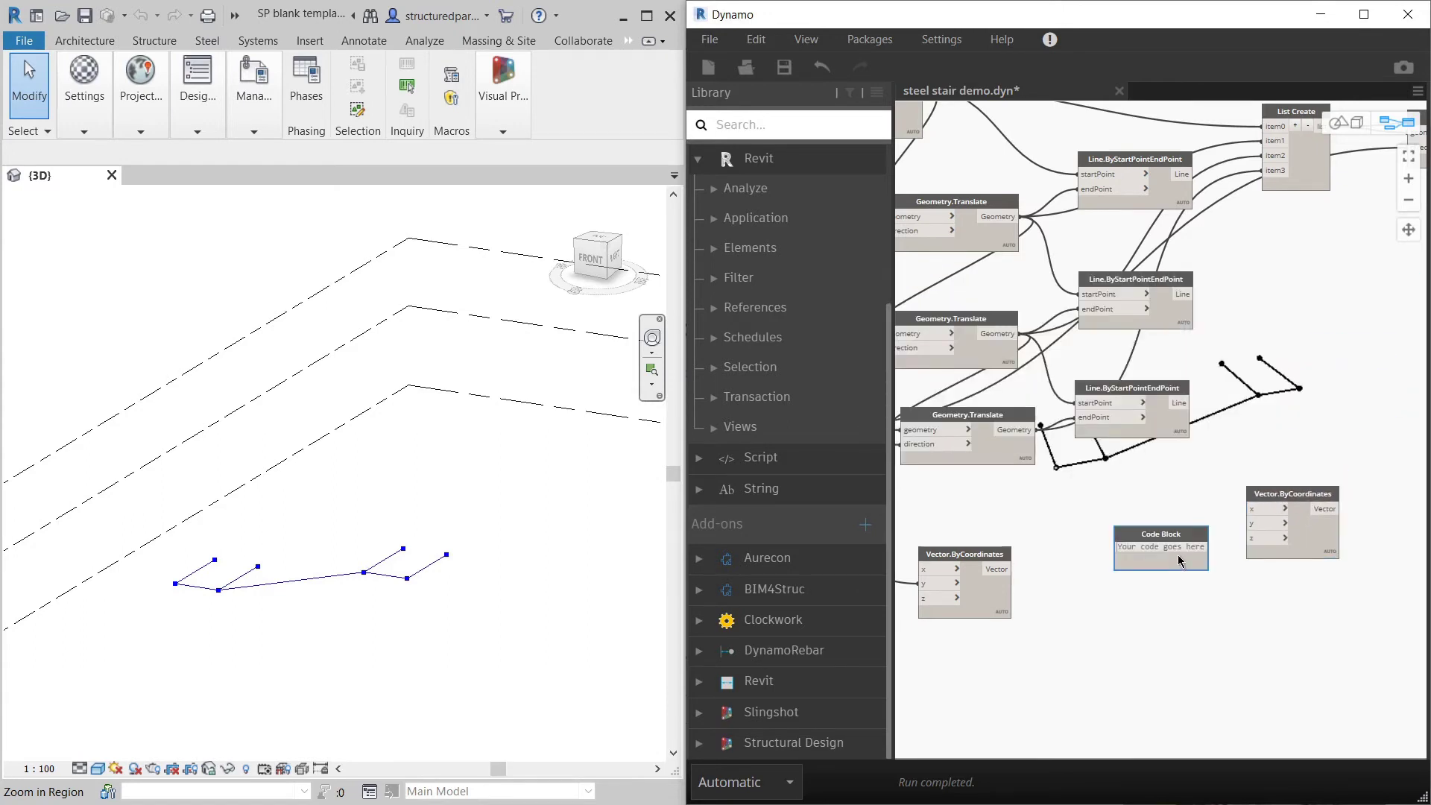
pyautogui.write('-2')
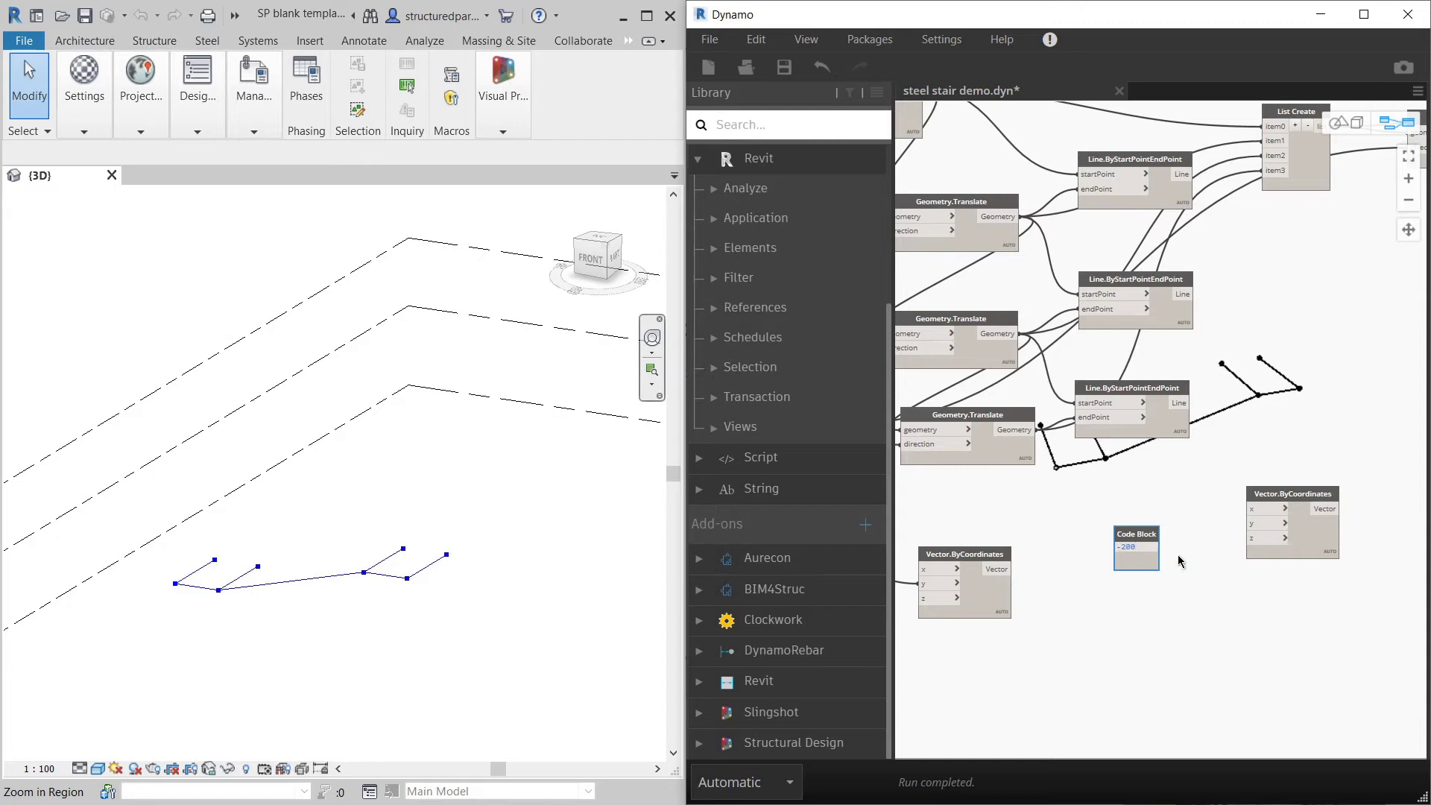
pyautogui.write('00')
pyautogui.click(1180, 558)
pyautogui.moveTo(1151, 549); pyautogui.dragTo(1210, 514)
pyautogui.click(1147, 489)
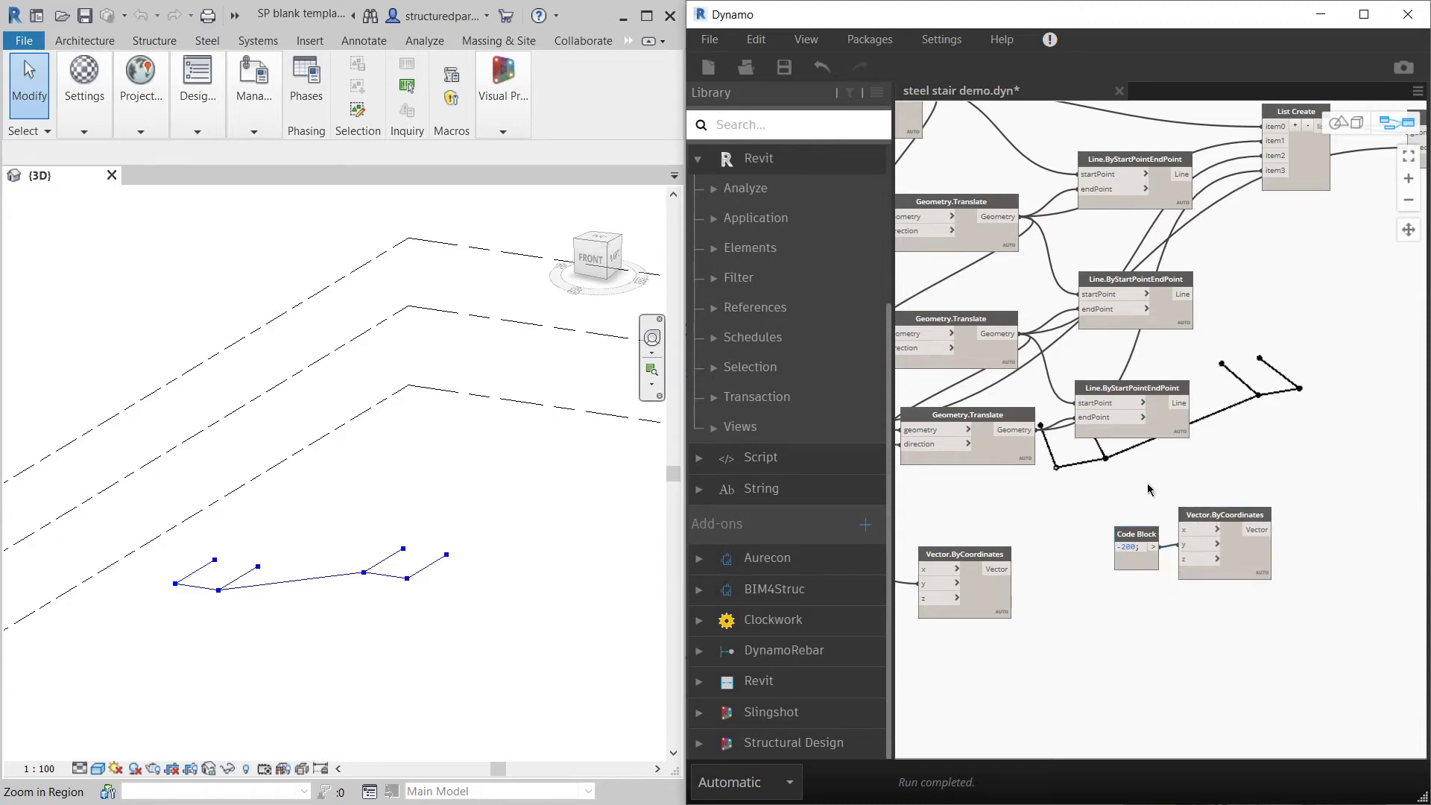
# Step: Add a Vector.Add node next to the -200 vector node
pyautogui.rightClick(1332, 515)
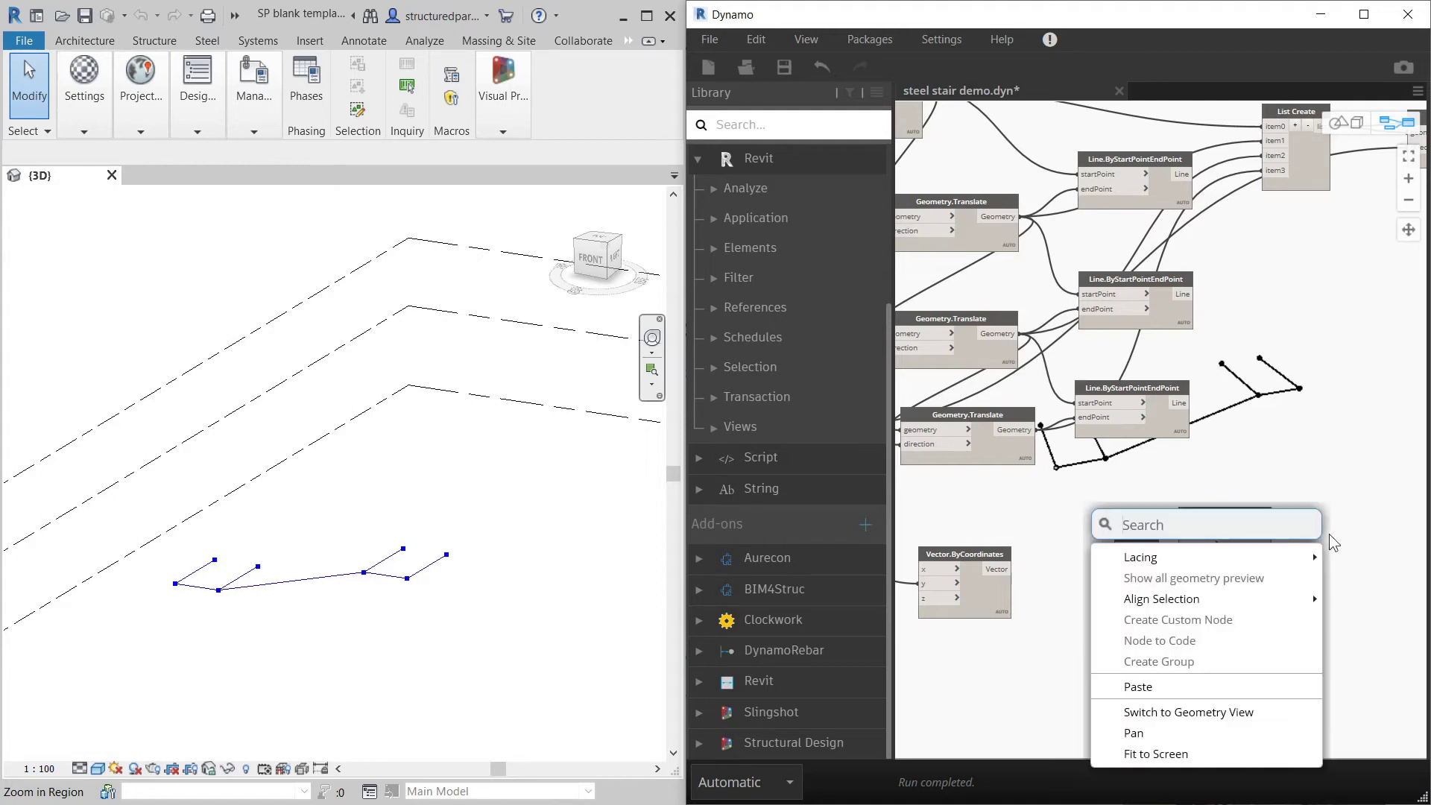
pyautogui.write('vect')
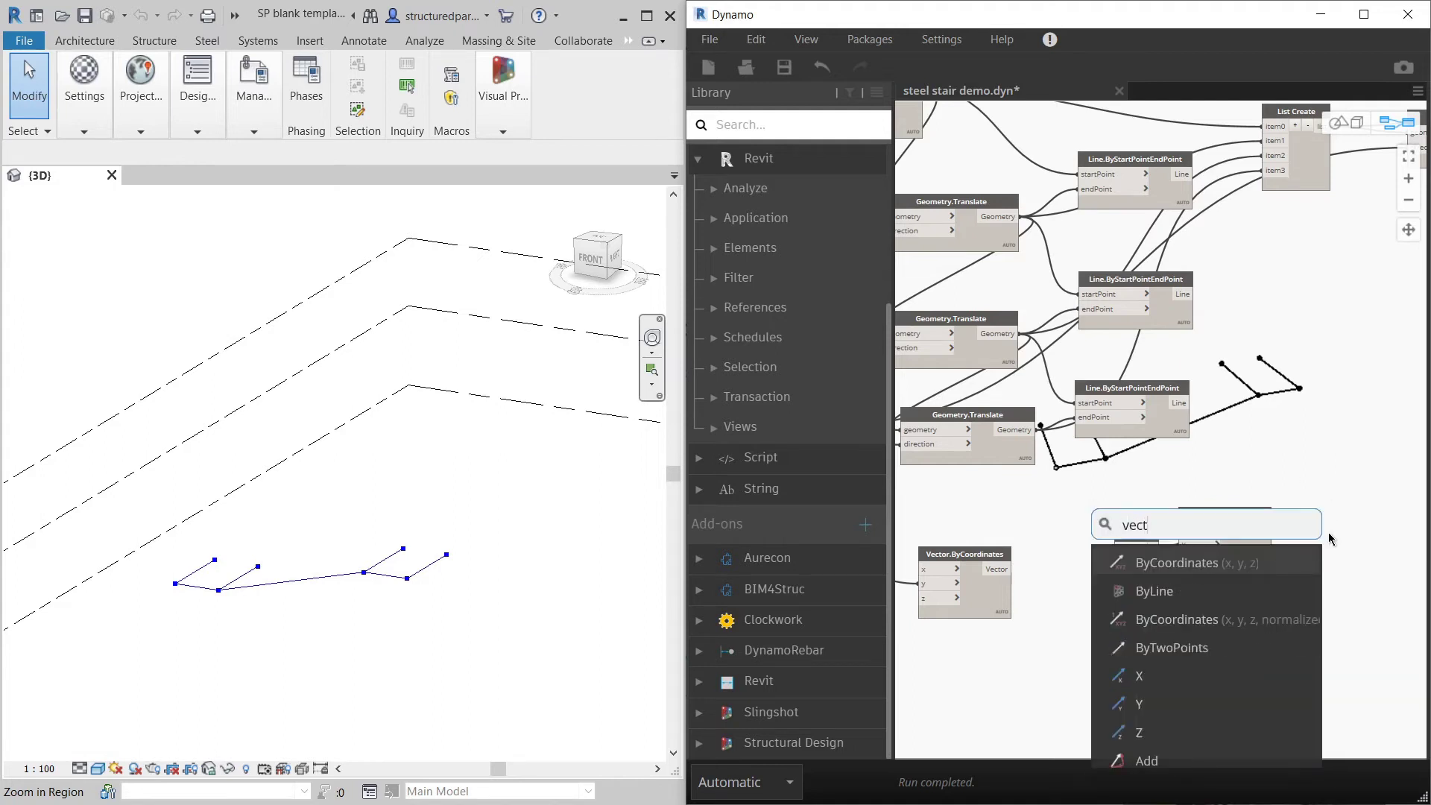
pyautogui.write('or.add')
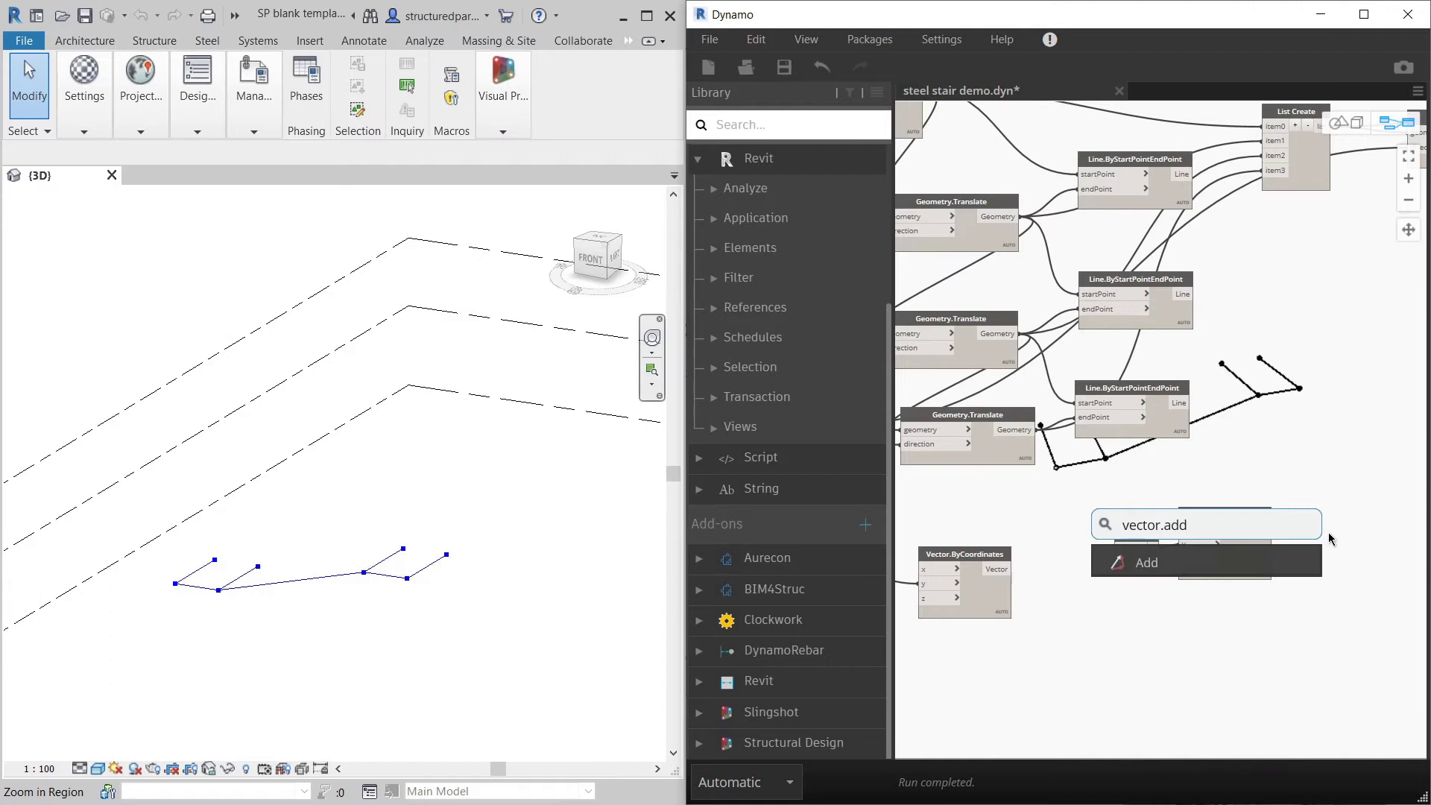
pyautogui.press('Return')
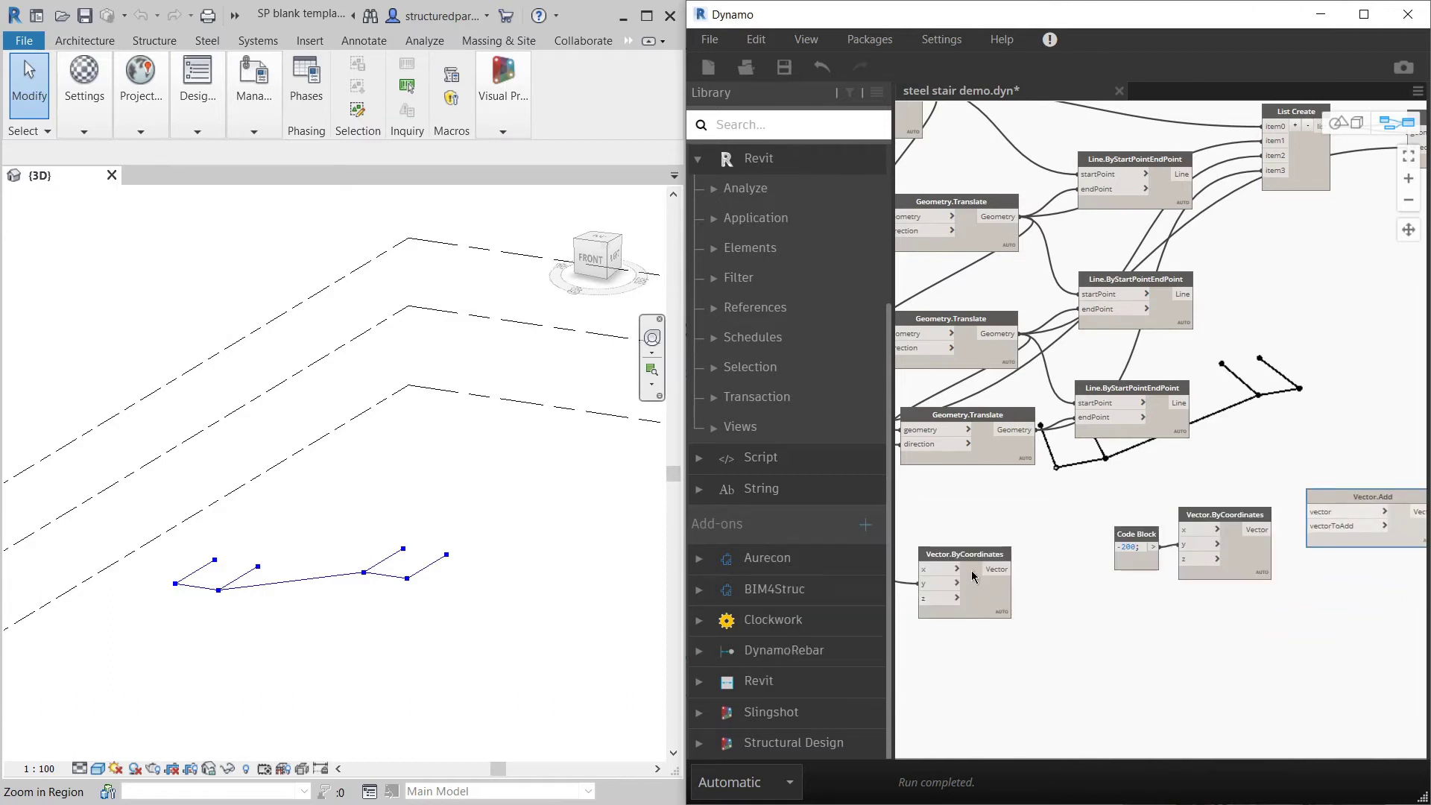
# Step: Connect the half-width vector to Vector.Add's vector input and the -200 vector to its vectorToAdd input
pyautogui.moveTo(1002, 569); pyautogui.dragTo(1313, 527)
pyautogui.click(1119, 507)
pyautogui.scroll(-5, 1119, 510)
pyautogui.scroll(4, 1322, 528)
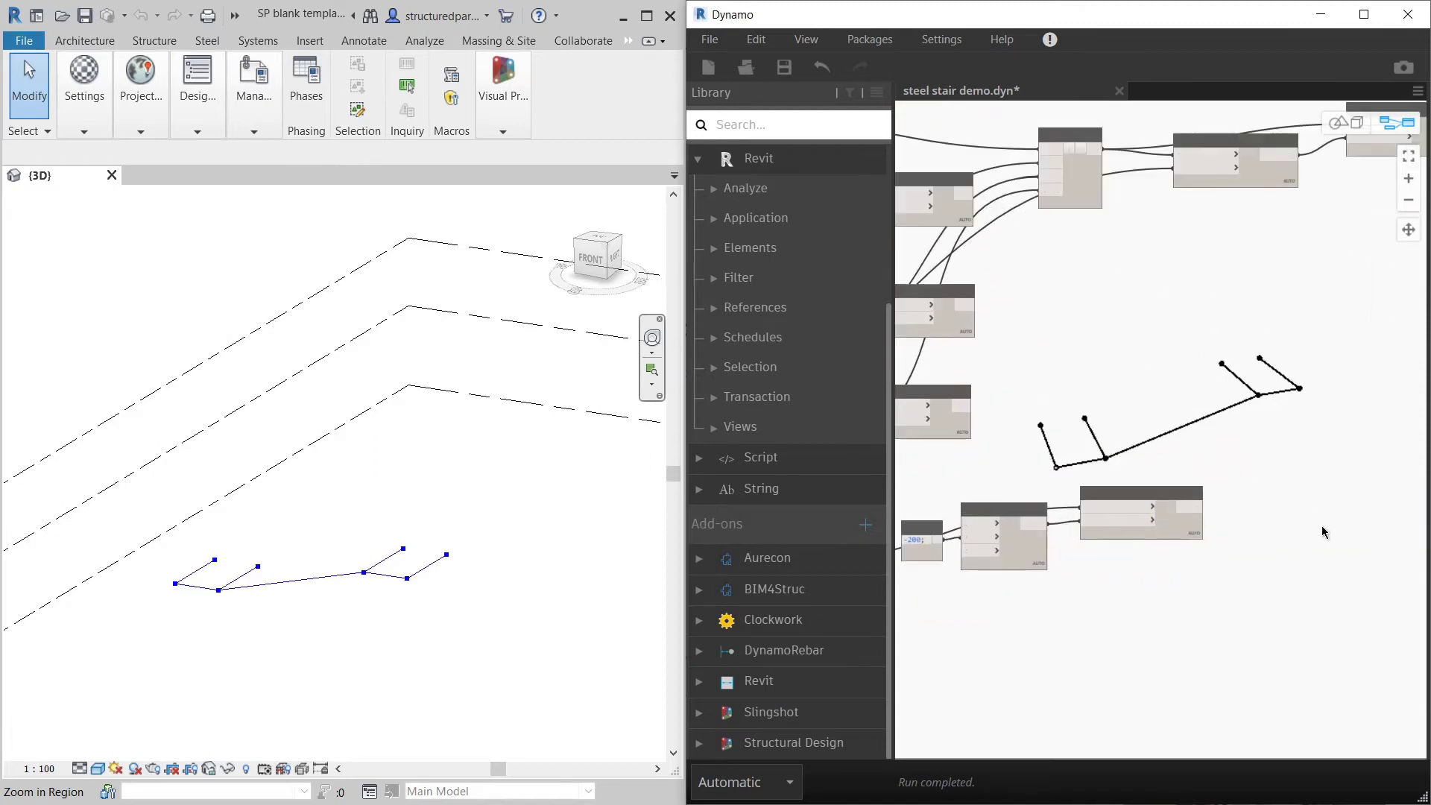
pyautogui.scroll(2, 1323, 531)
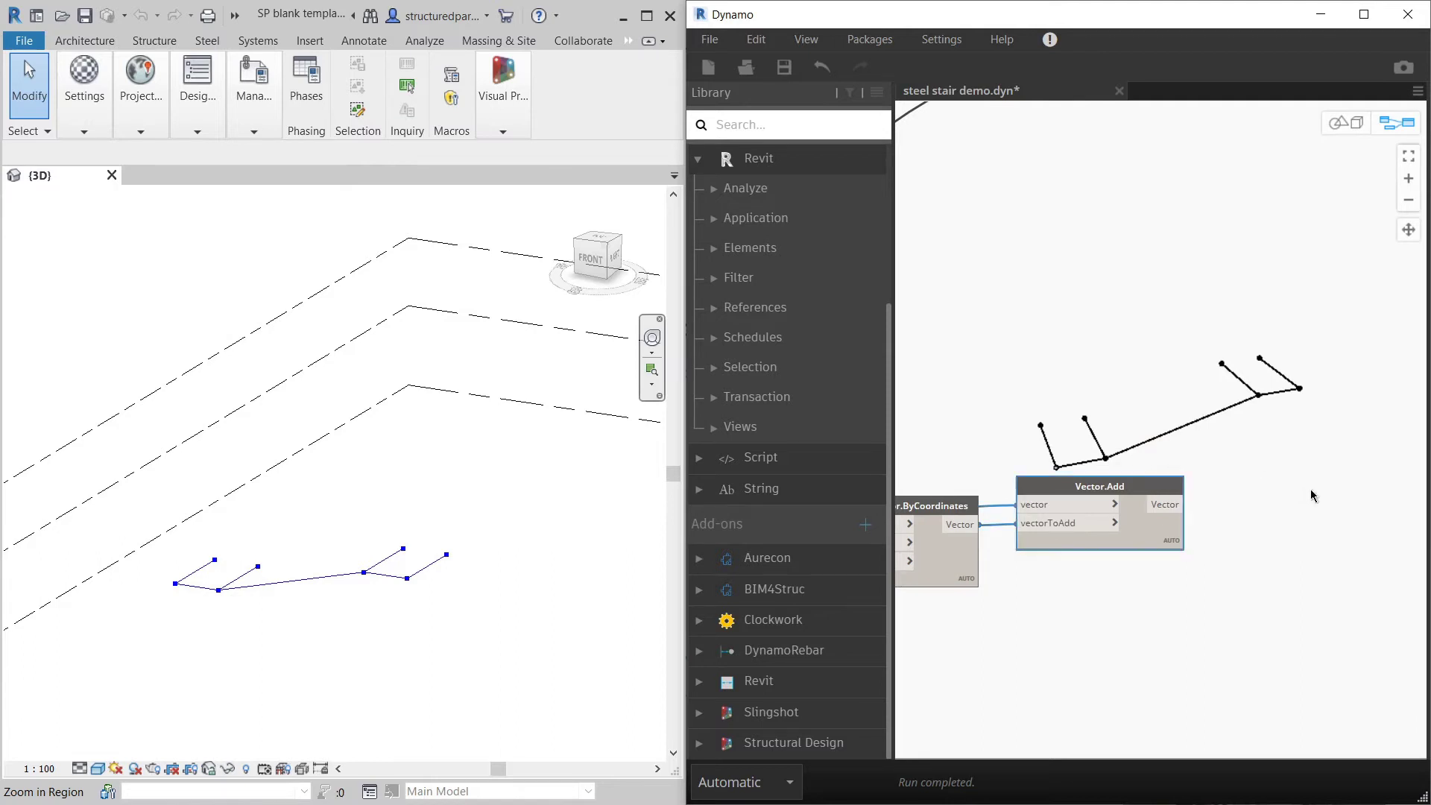
# Step: Find the Geometry.Translate node that takes a direction vector and add it near Vector.Add
pyautogui.scroll(-2, 1218, 464)
pyautogui.rightClick(1267, 480)
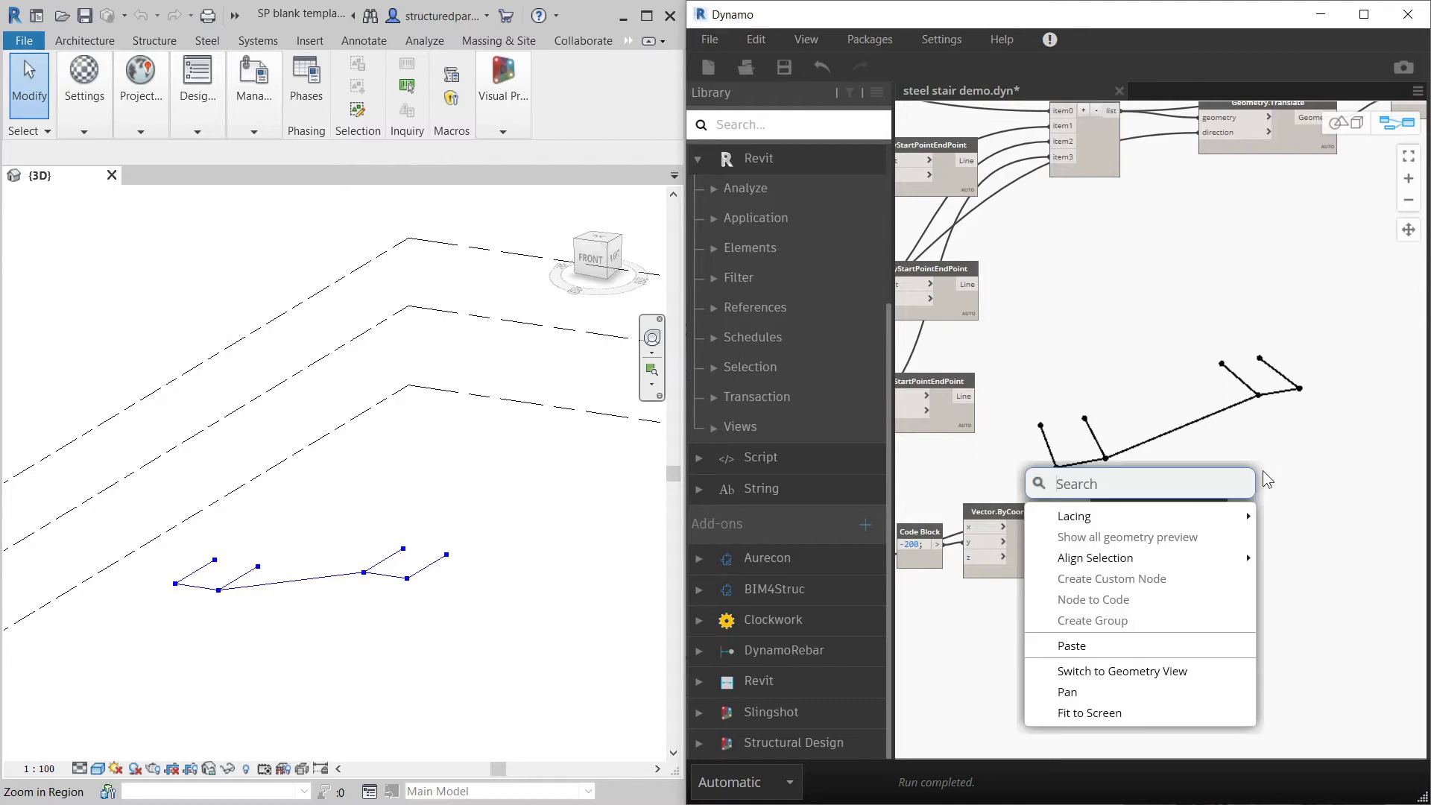
pyautogui.write('geometry')
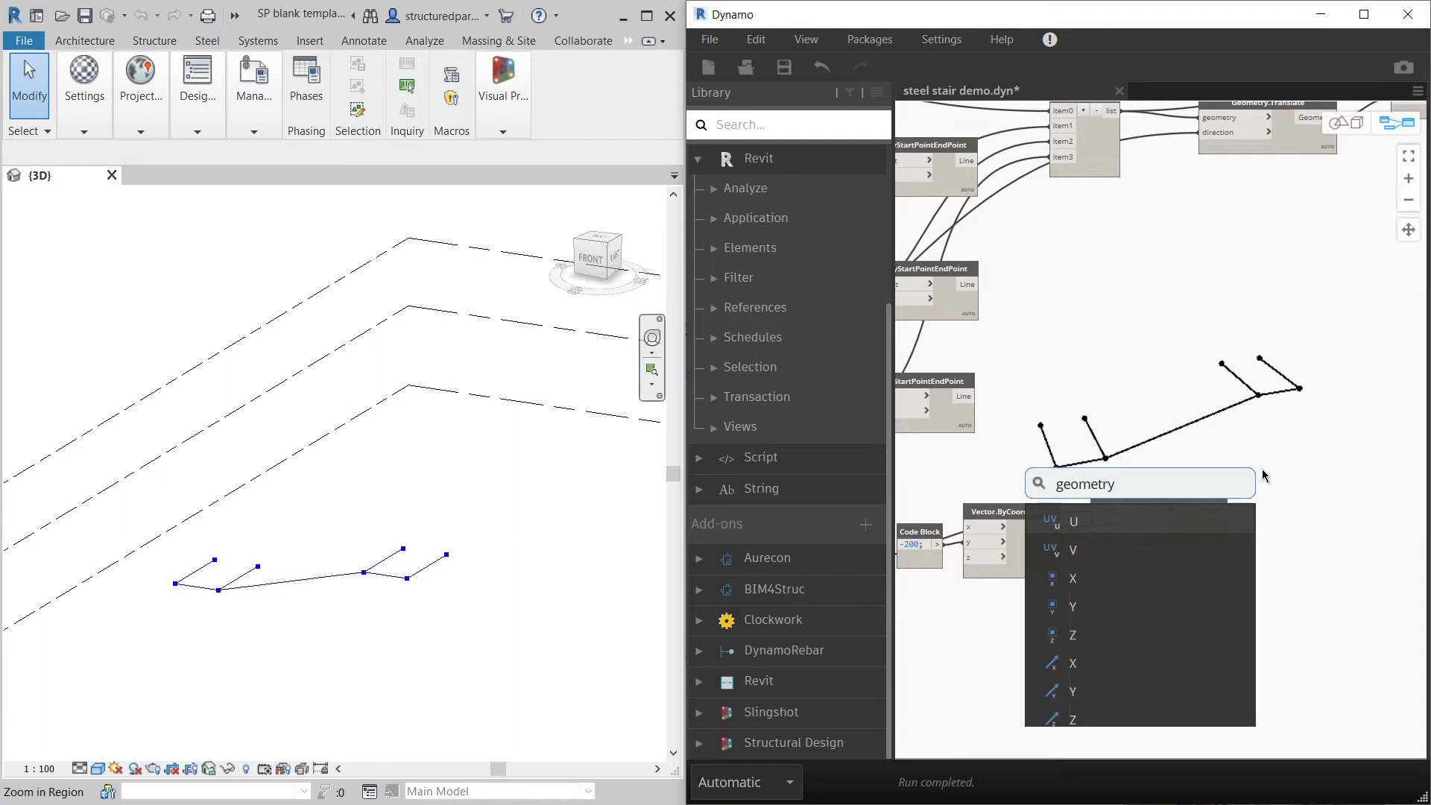
pyautogui.write('vec')
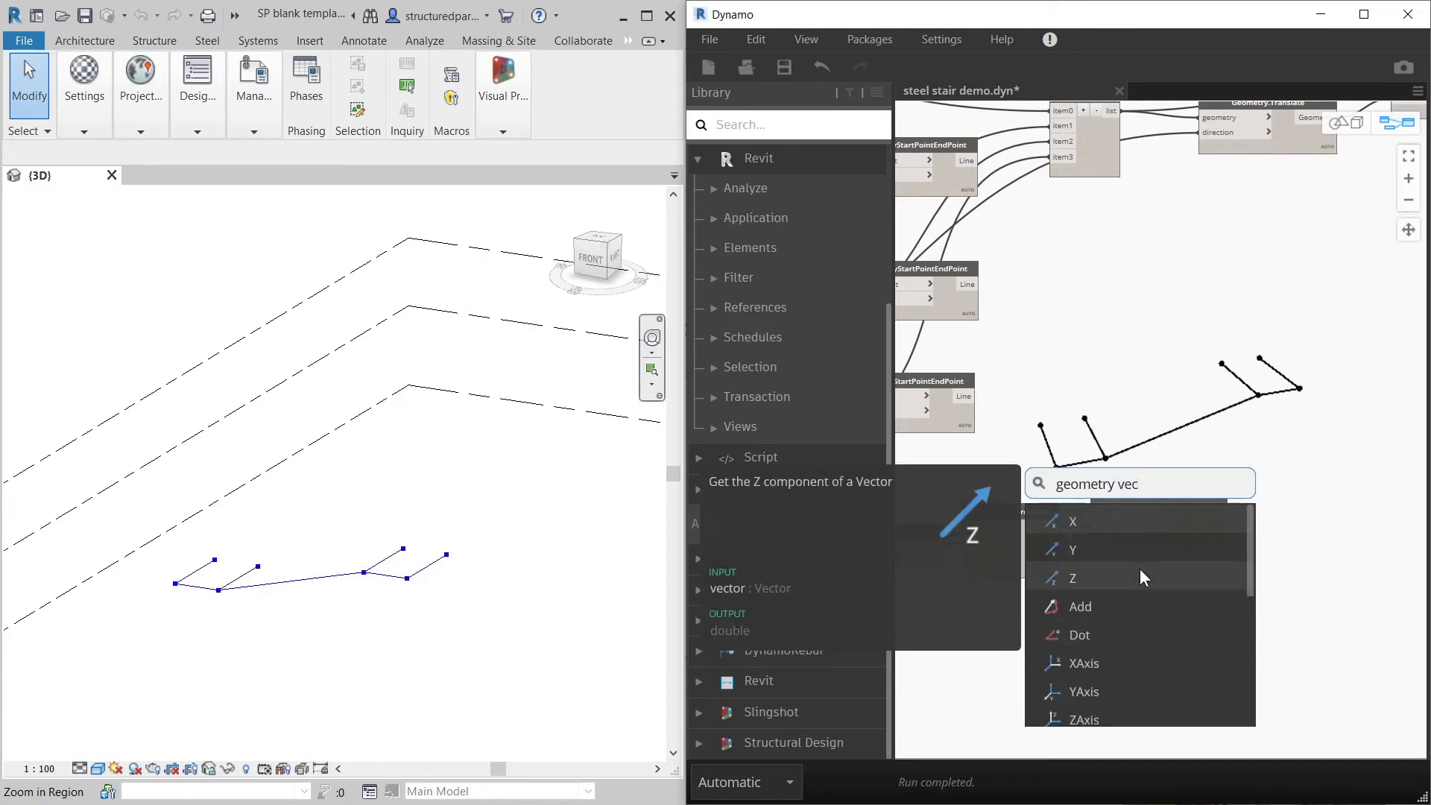
pyautogui.write('tor')
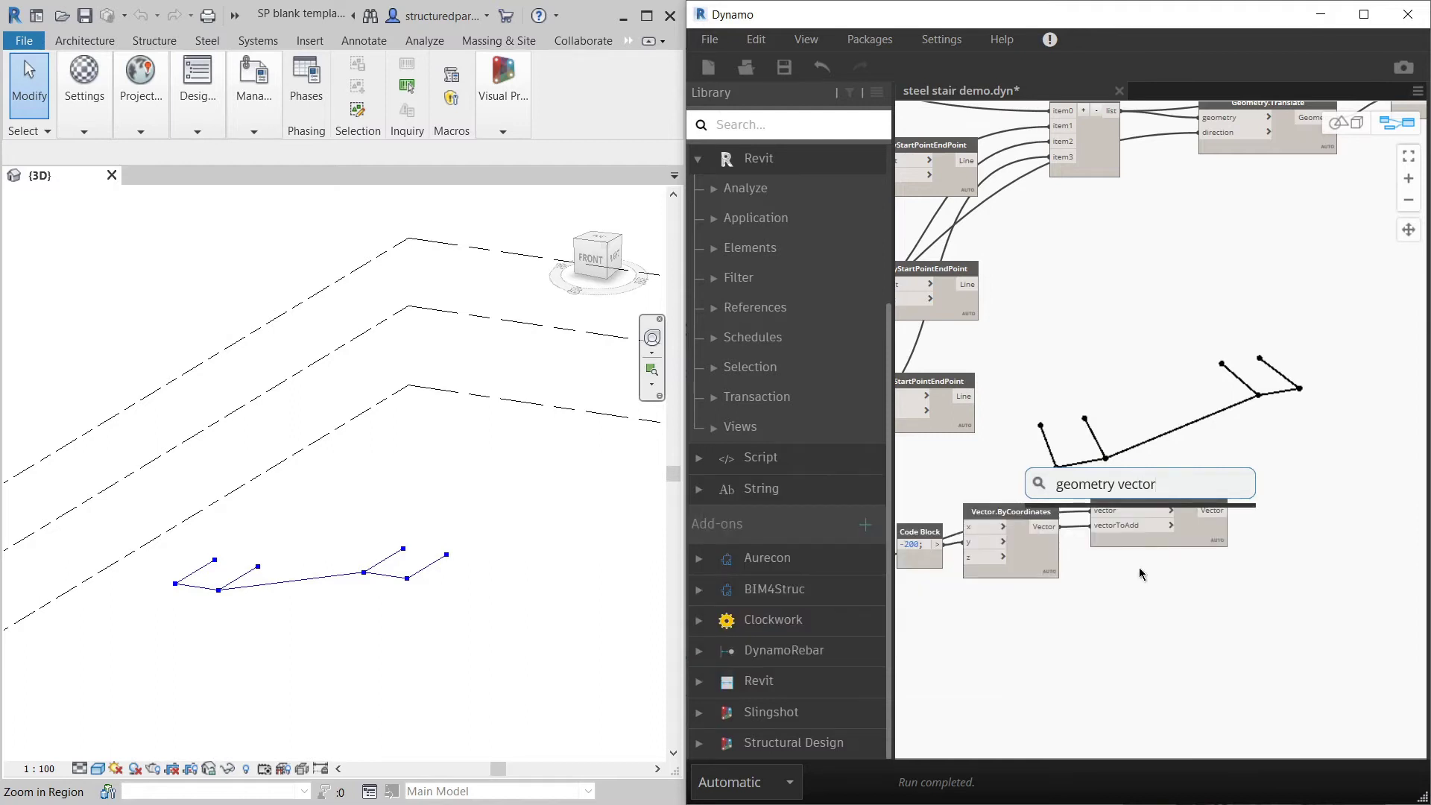
pyautogui.press('BackSpace')
pyautogui.click(1131, 523)
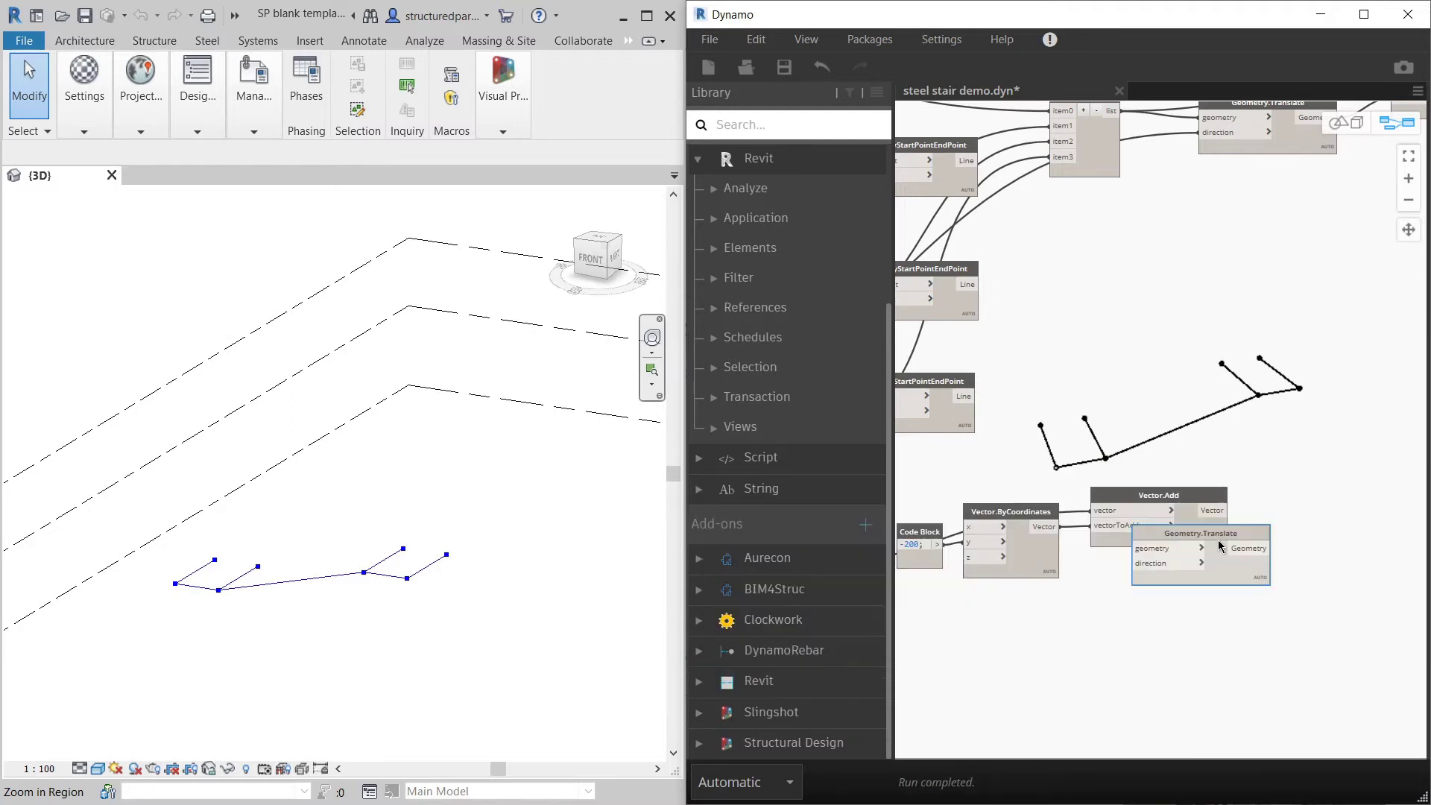
# Step: Place the new Geometry.Translate node beyond Vector.Add and connect the summed vector to its direction input
pyautogui.moveTo(1217, 538); pyautogui.dragTo(1330, 461)
pyautogui.click(1208, 512)
pyautogui.click(1264, 484)
pyautogui.click(1307, 418)
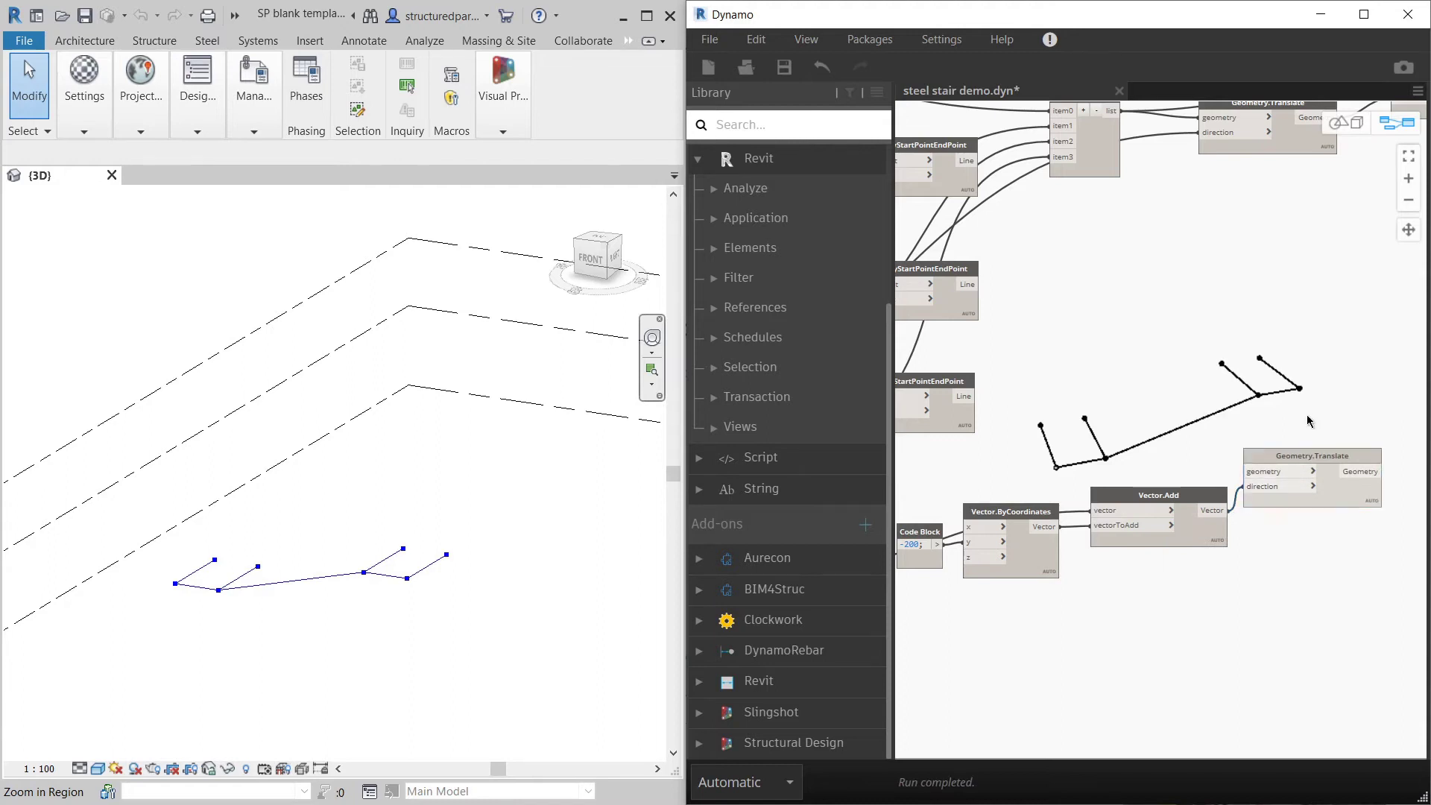
# Step: Locate and select the Line.ByStartPointEndPoint node that draws the long line between the two landings
pyautogui.scroll(-5, 1317, 420)
pyautogui.scroll(4, 1224, 414)
pyautogui.click(1042, 296)
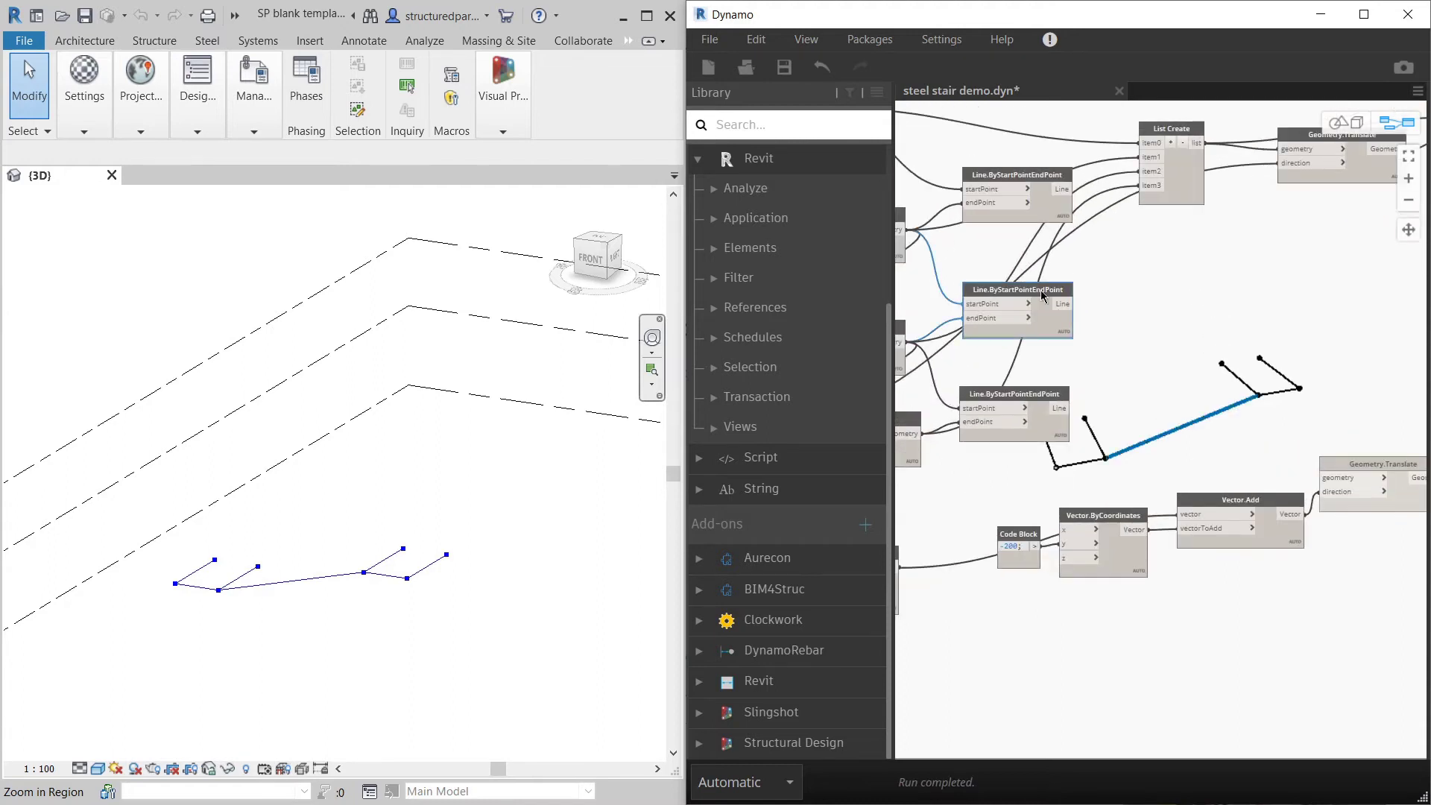
# Step: Connect the Line output of the middle Line.ByStartPointEndPoint node to the geometry input of the lower Geometry.Translate node
pyautogui.click(1071, 306)
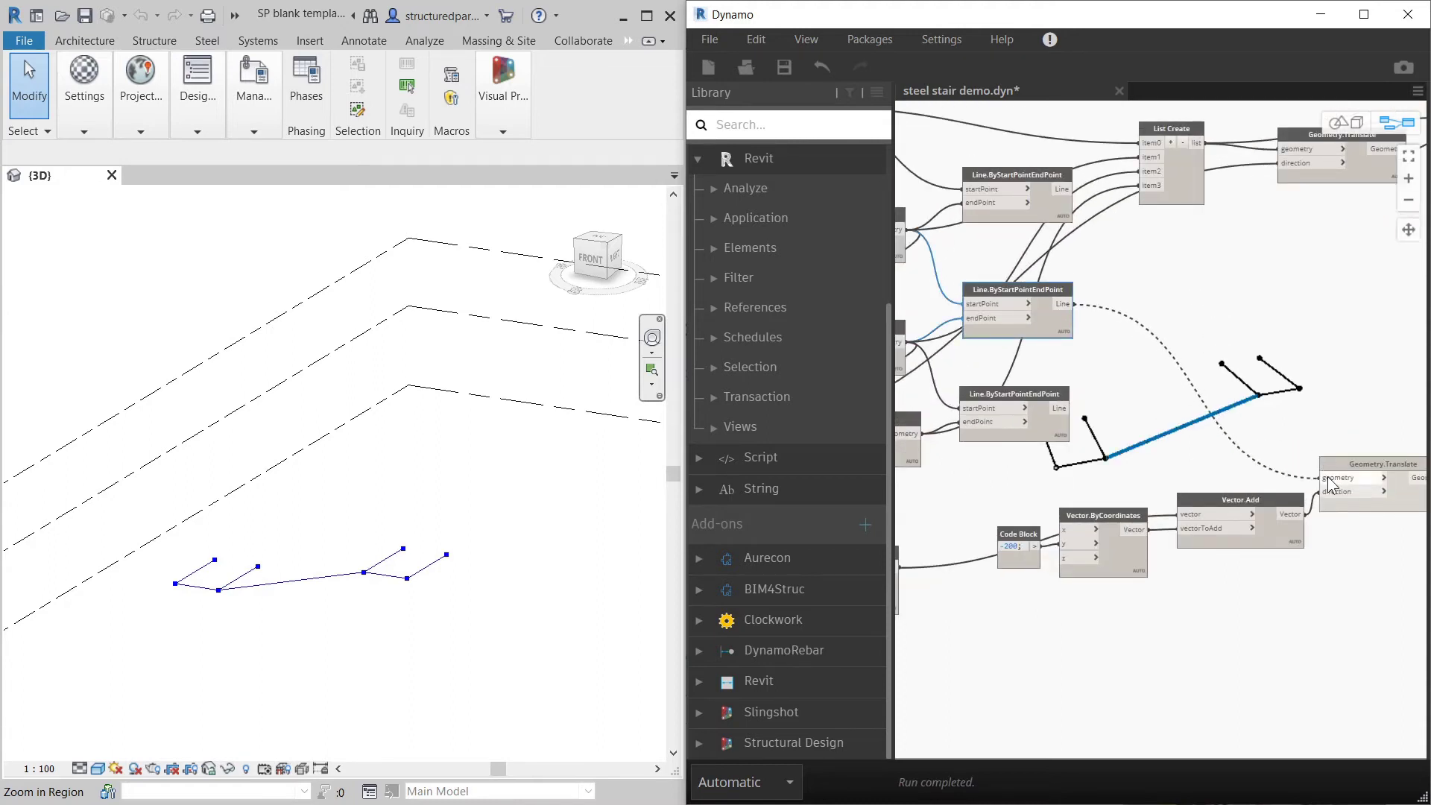
pyautogui.click(1329, 480)
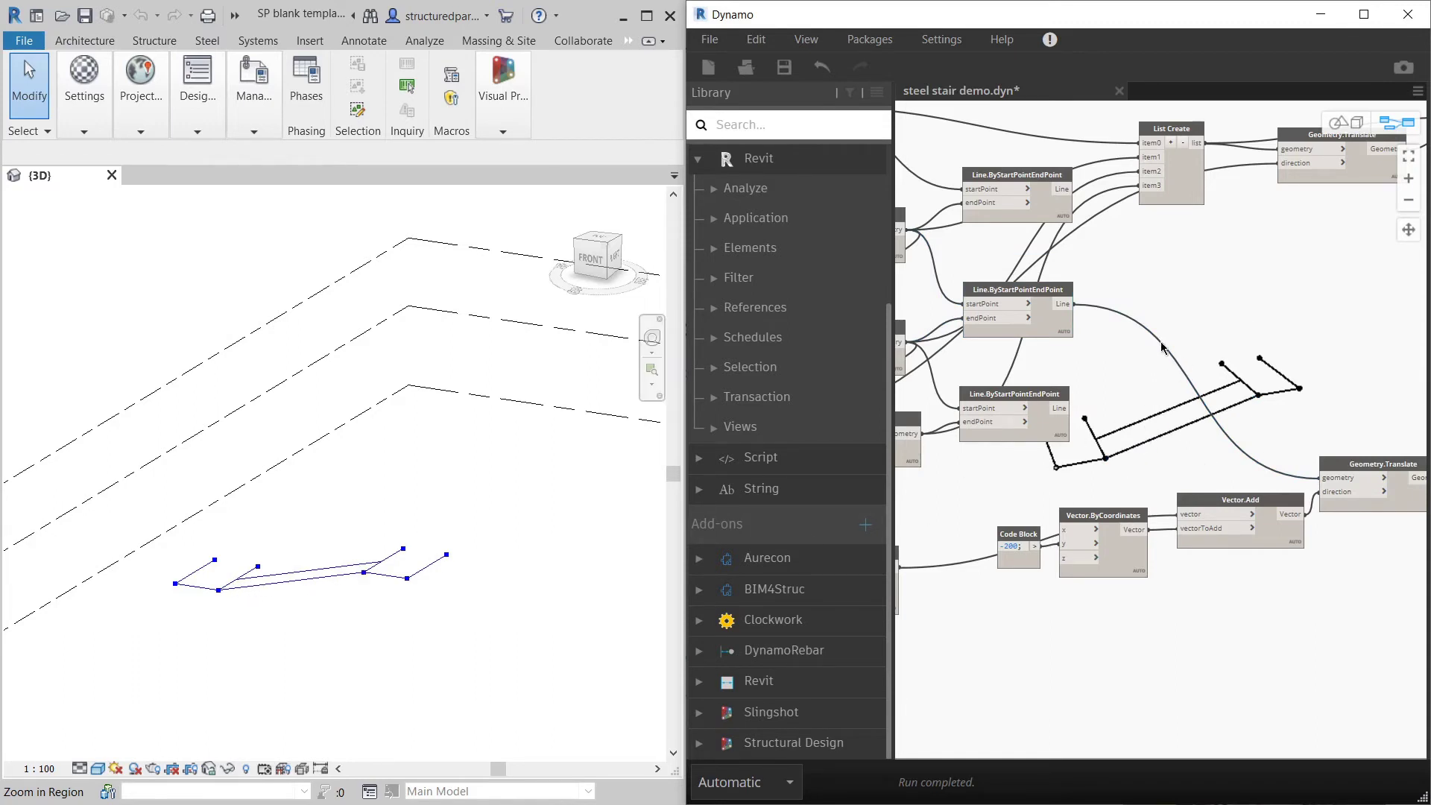
# Step: Add a List Create node with four item inputs above the lower Geometry.Translate node
pyautogui.scroll(-3, 1112, 399)
pyautogui.scroll(5, 1327, 469)
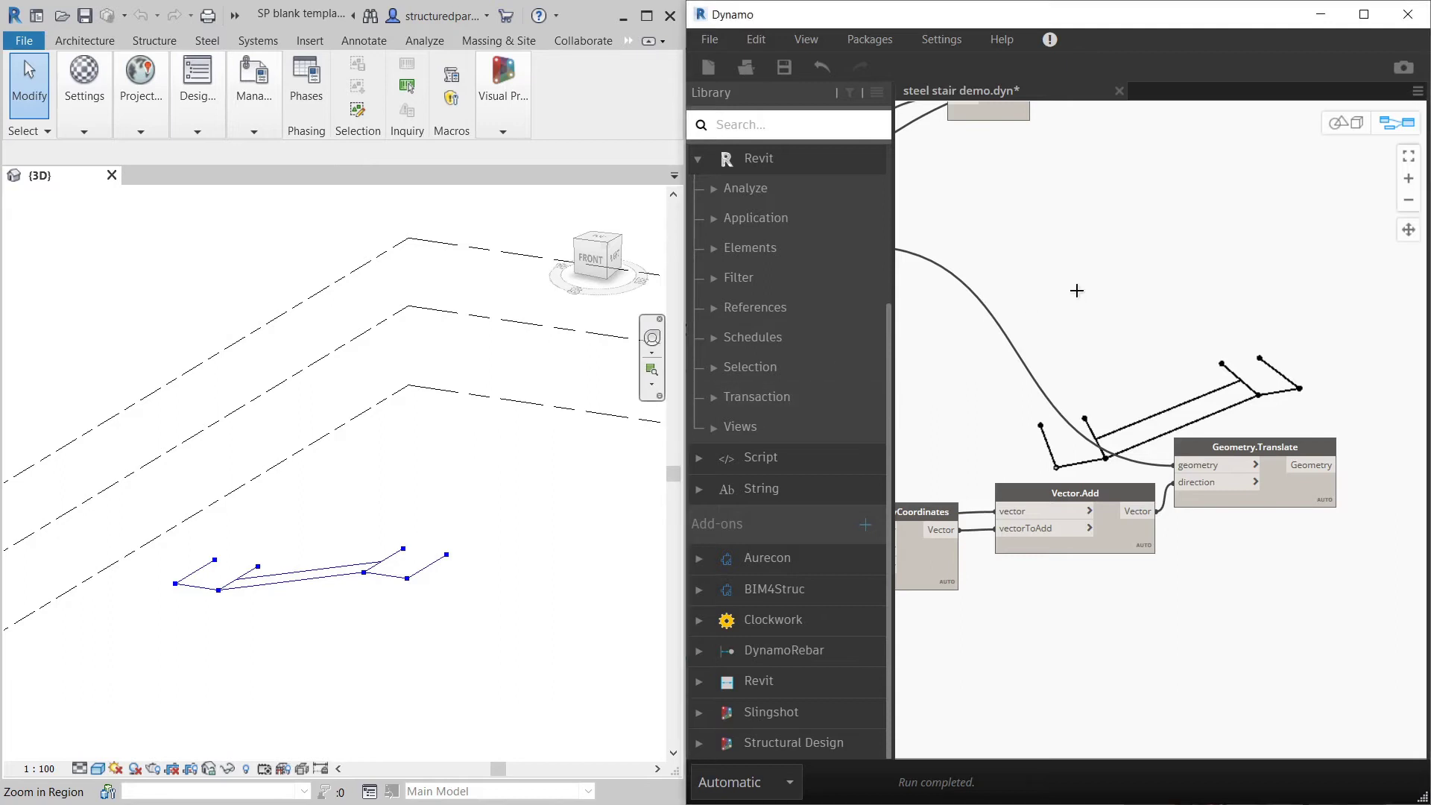
pyautogui.scroll(-2, 1033, 442)
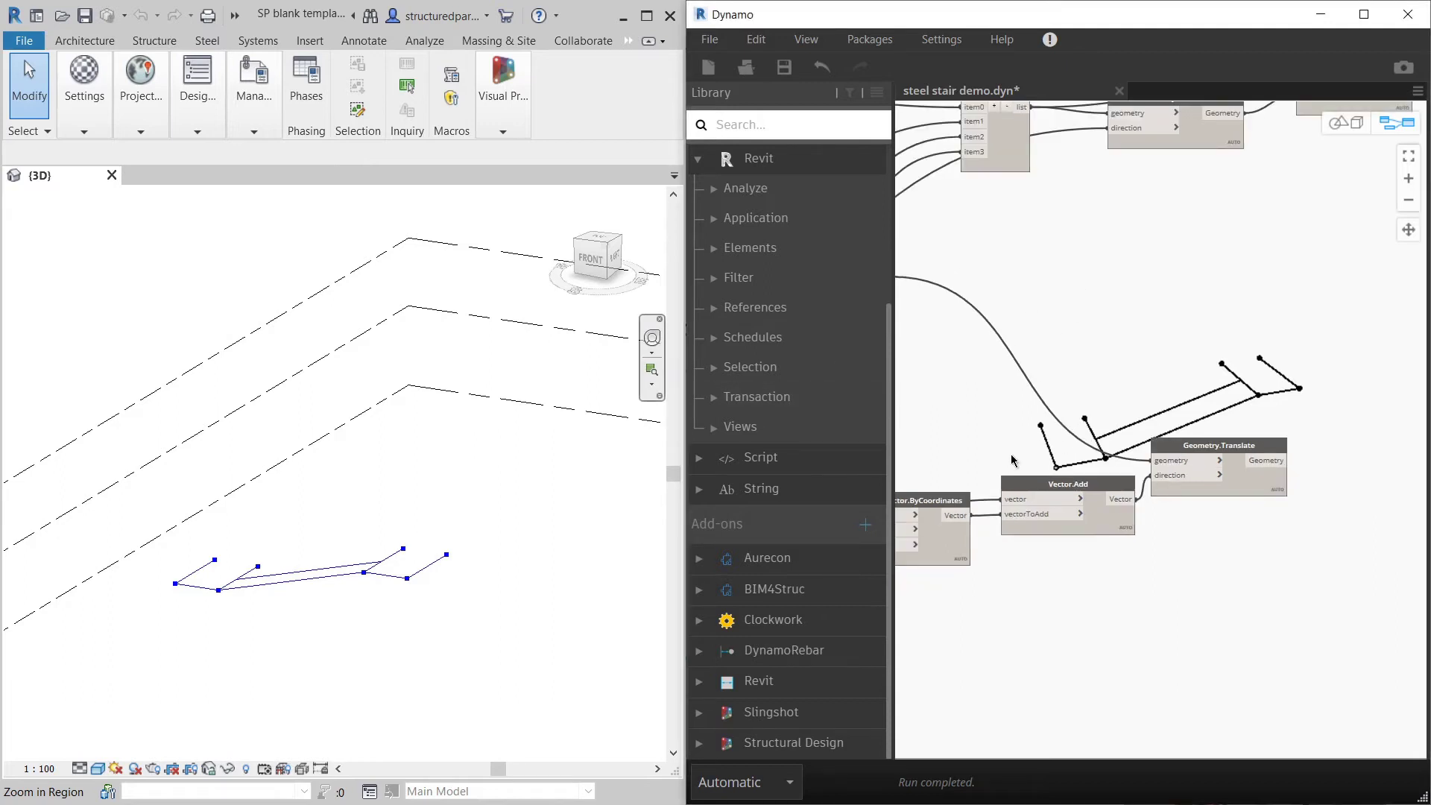
pyautogui.scroll(-3, 1081, 485)
pyautogui.scroll(3, 1299, 431)
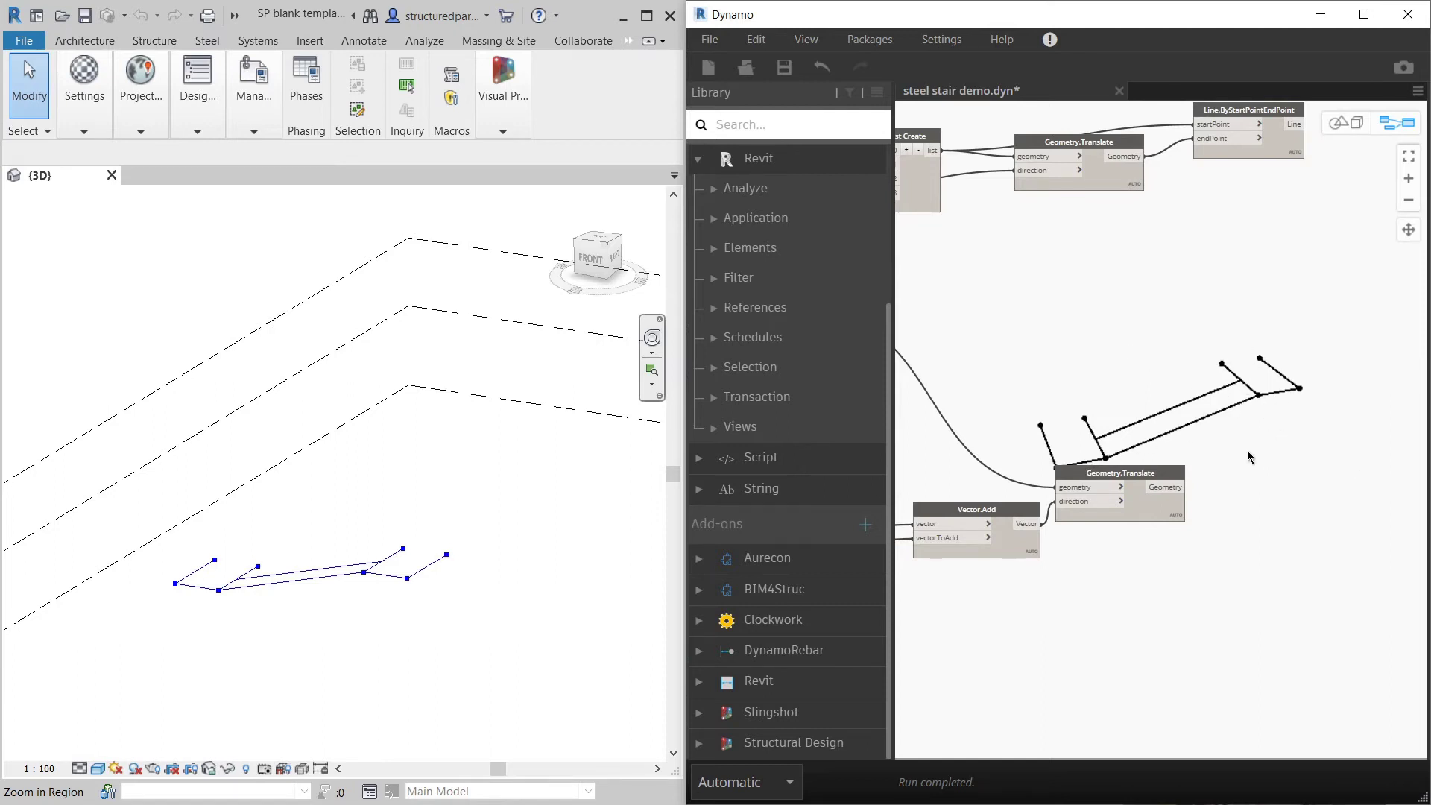
pyautogui.rightClick(1287, 383)
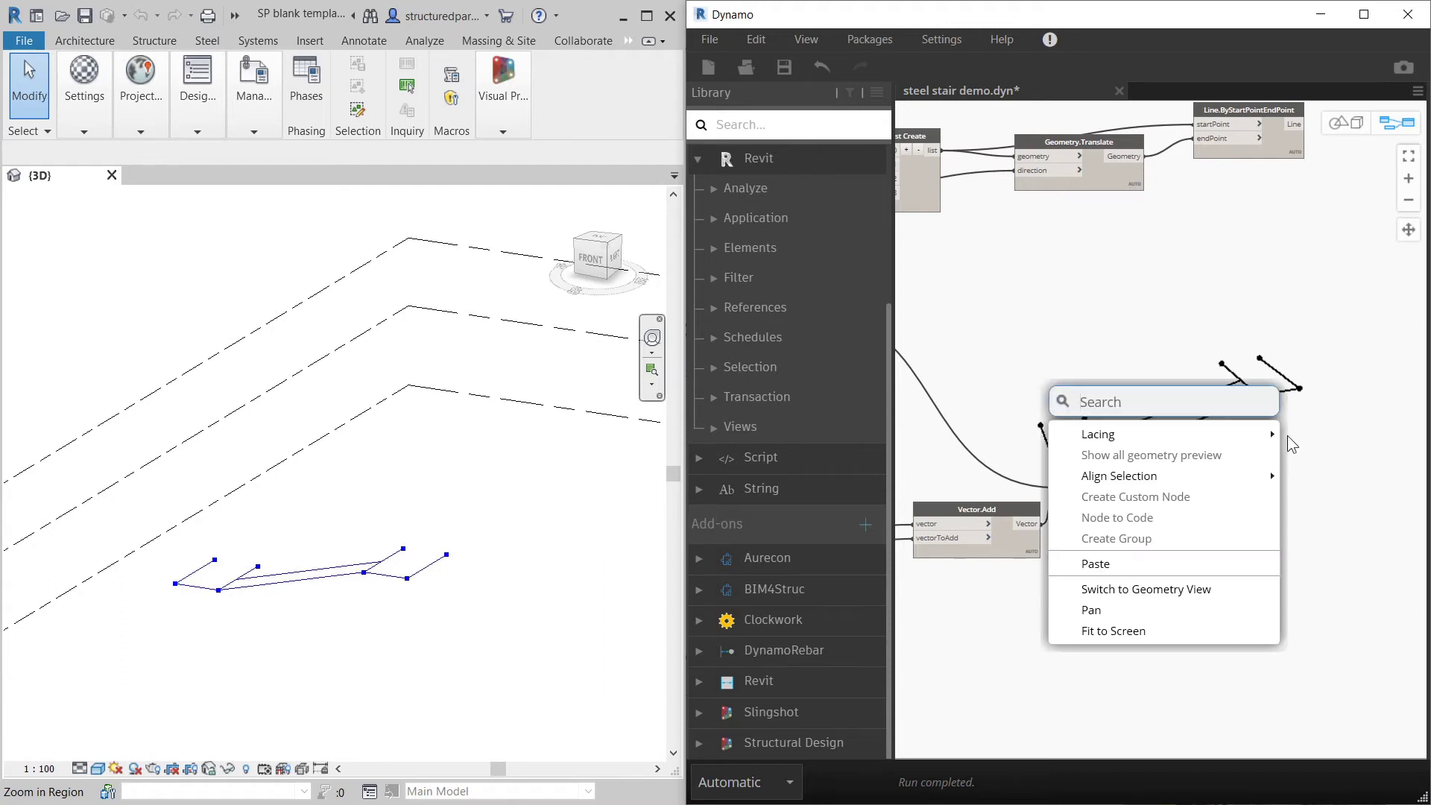
pyautogui.write('list')
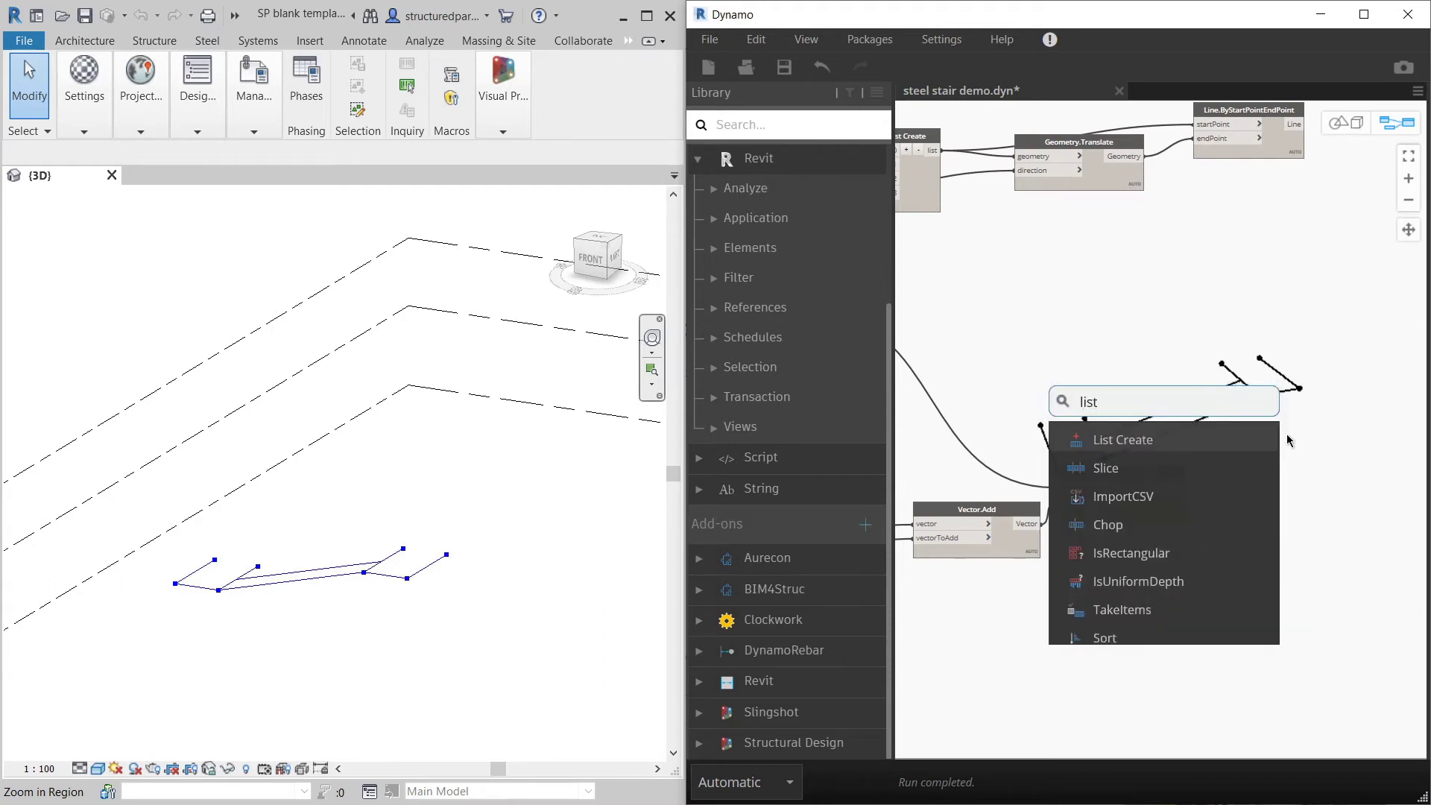
pyautogui.click(1235, 437)
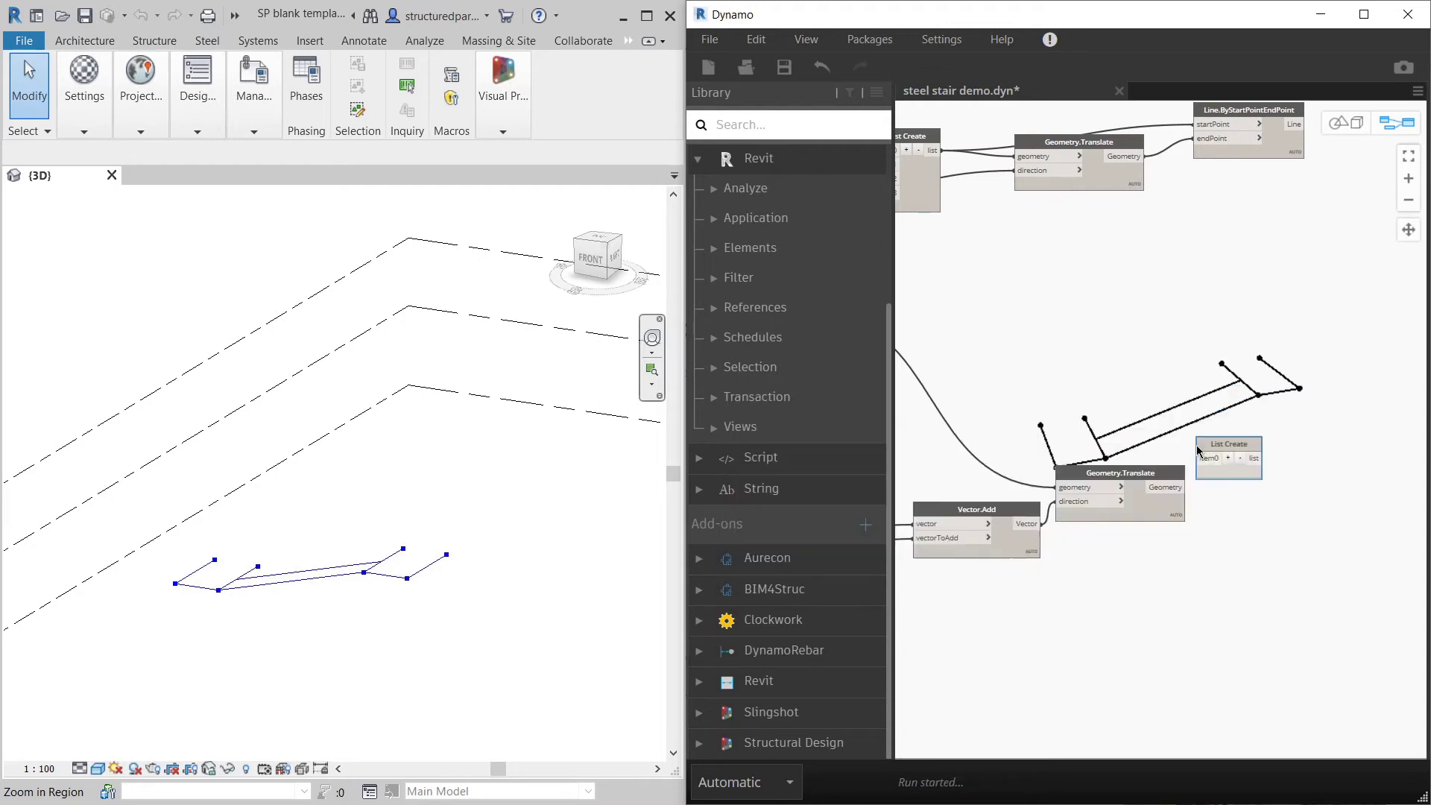
pyautogui.moveTo(1231, 434); pyautogui.dragTo(1230, 334)
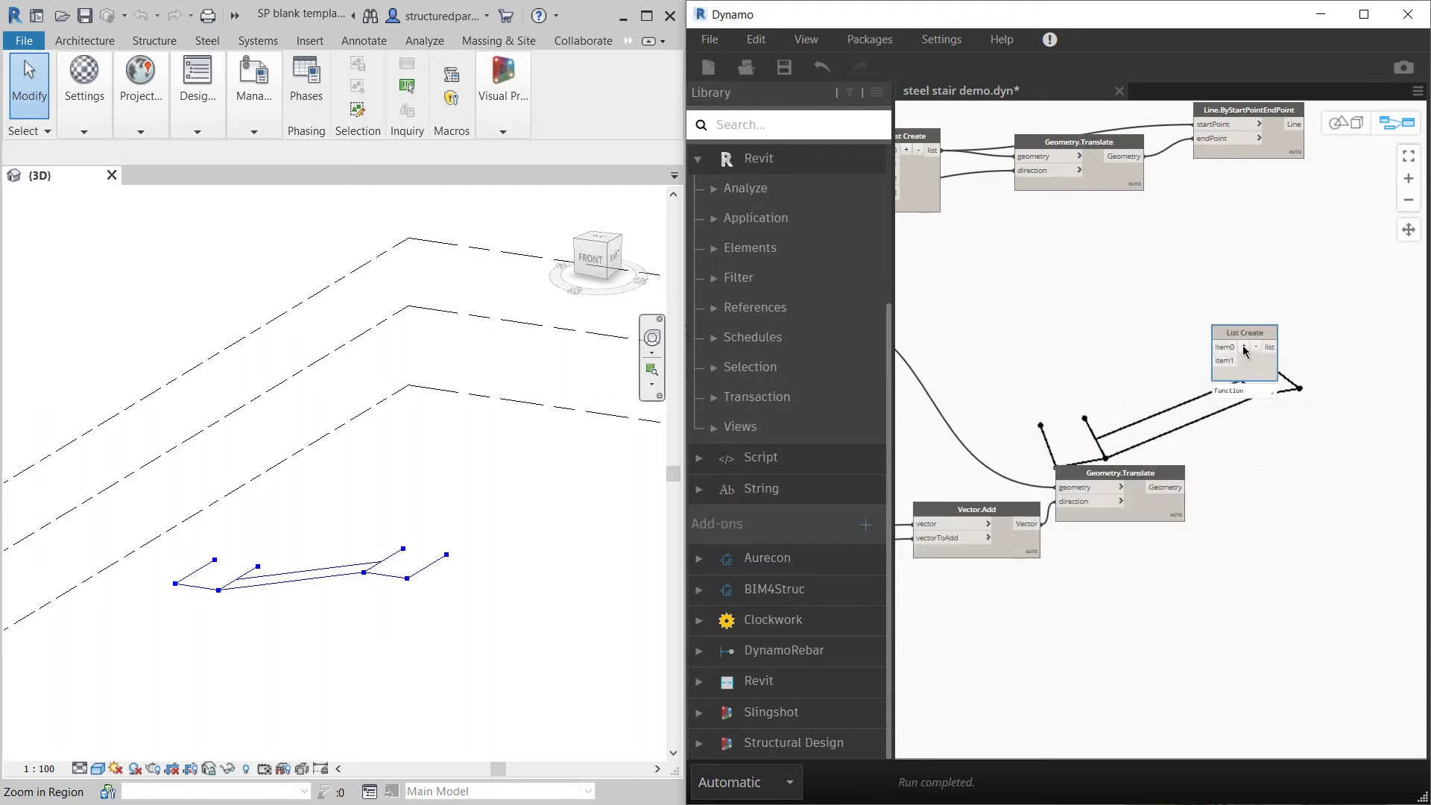
pyautogui.moveTo(1229, 328); pyautogui.dragTo(1243, 293)
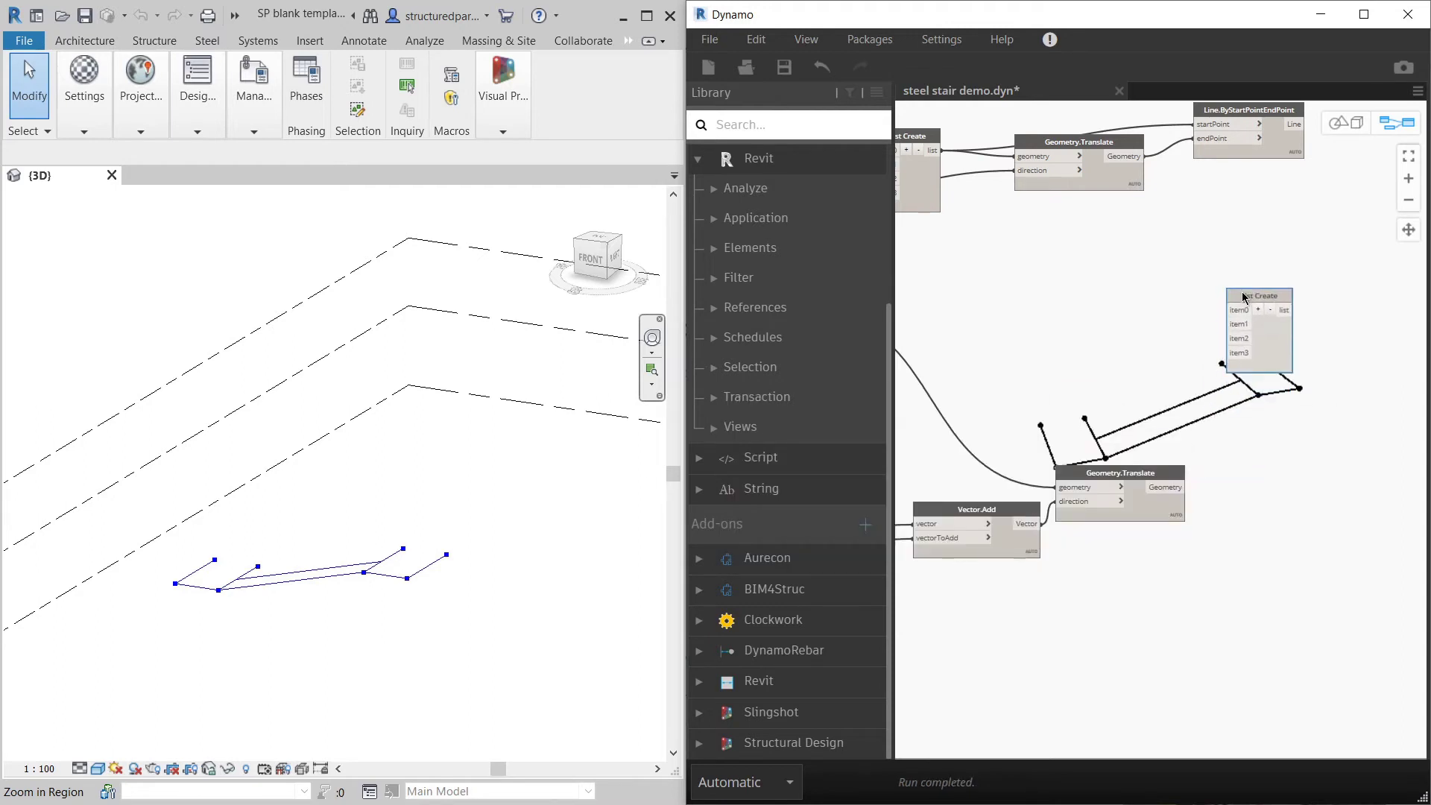
# Step: Move the new List Create node closer to the three Line.ByStartPointEndPoint nodes, beneath the upper Geometry.Translate node
pyautogui.click(1064, 313)
pyautogui.scroll(-1, 1339, 488)
pyautogui.scroll(1, 1226, 407)
pyautogui.scroll(-1, 1328, 477)
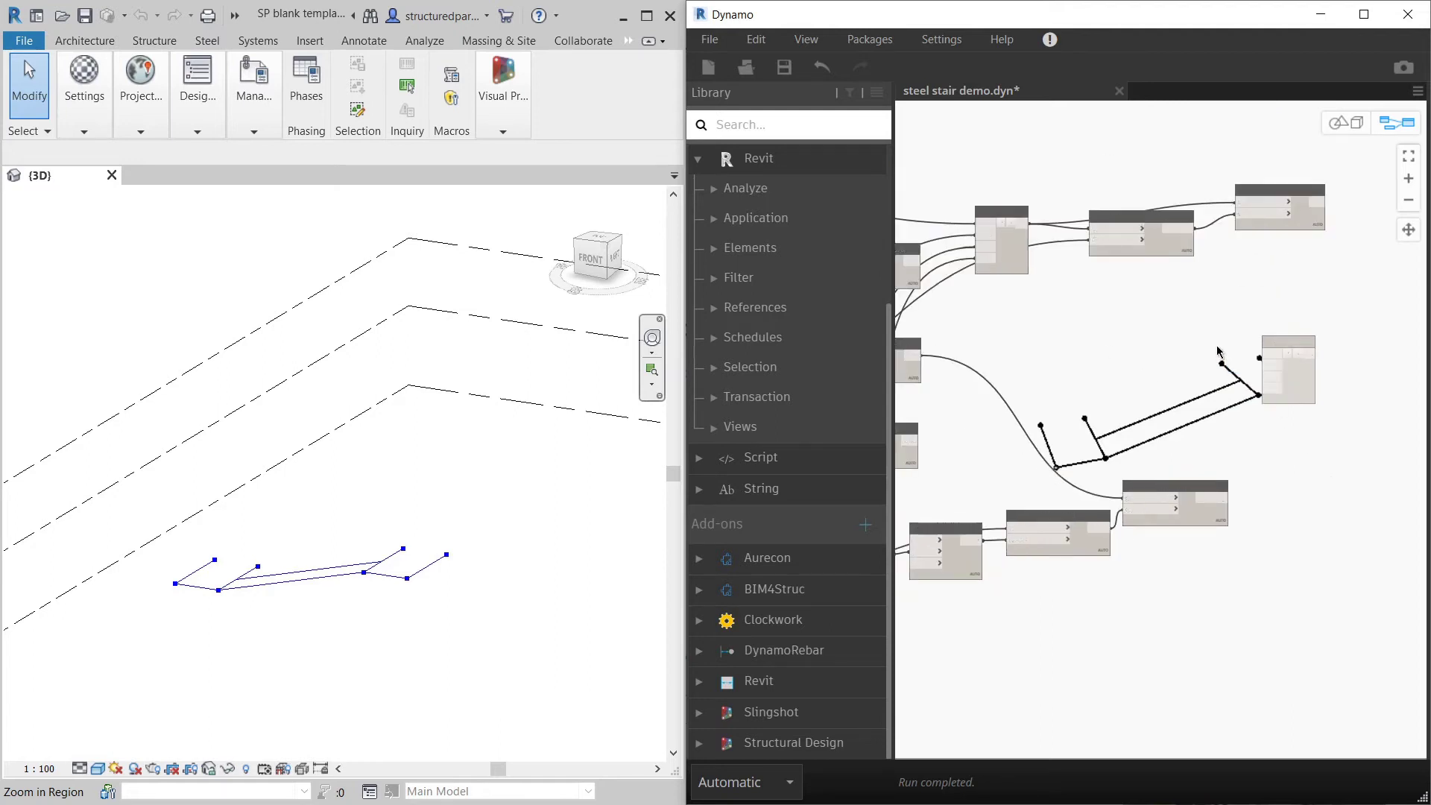
pyautogui.scroll(1, 1218, 340)
pyautogui.scroll(-3, 1199, 328)
pyautogui.scroll(3, 913, 310)
pyautogui.scroll(-3, 1225, 346)
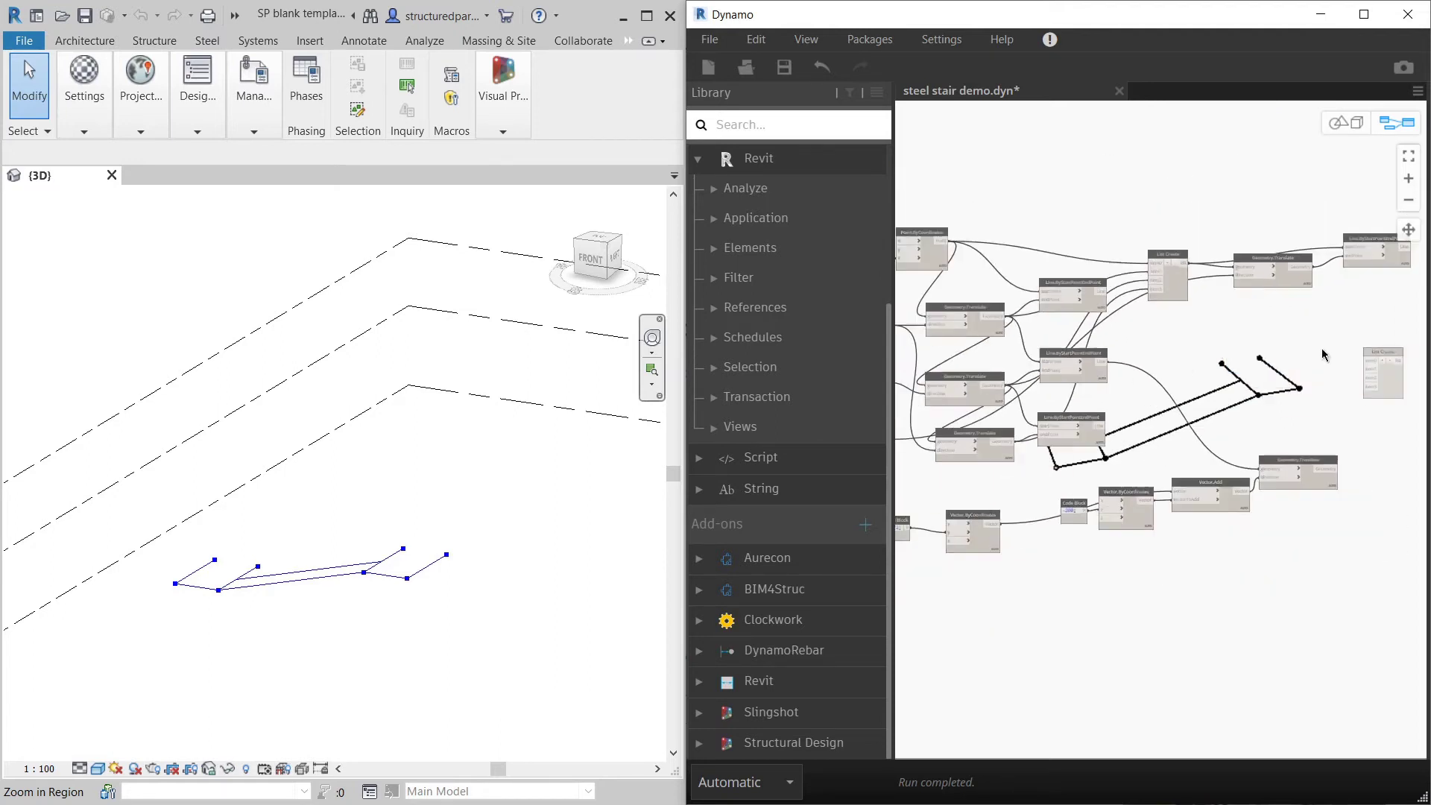
pyautogui.scroll(2, 1377, 354)
pyautogui.moveTo(1377, 355); pyautogui.dragTo(1263, 353)
pyautogui.scroll(1, 1132, 324)
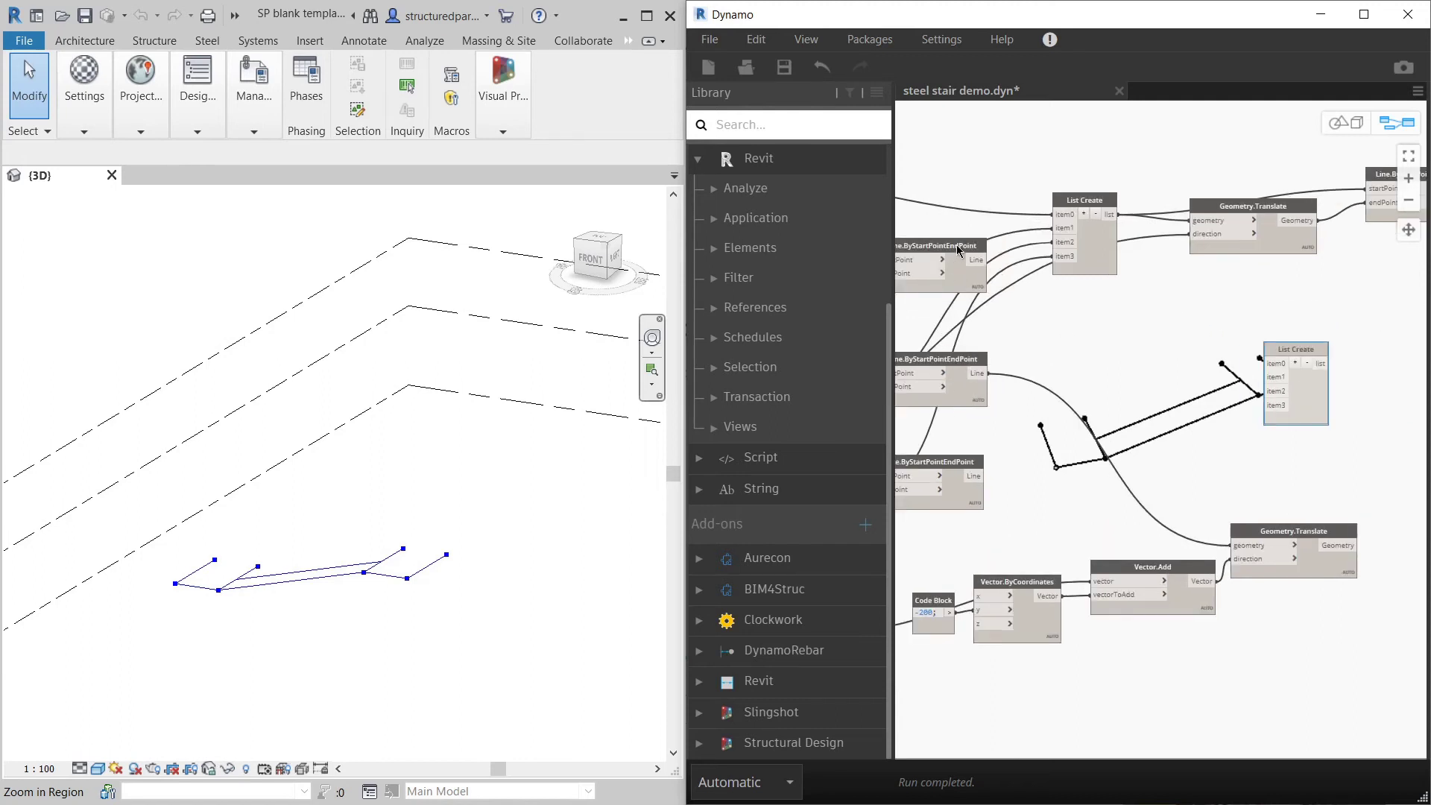
# Step: Connect the three Line.ByStartPointEndPoint outputs, in order from the uppermost, to item0, item1 and item2 of the new List Create node
pyautogui.click(956, 247)
pyautogui.click(976, 261)
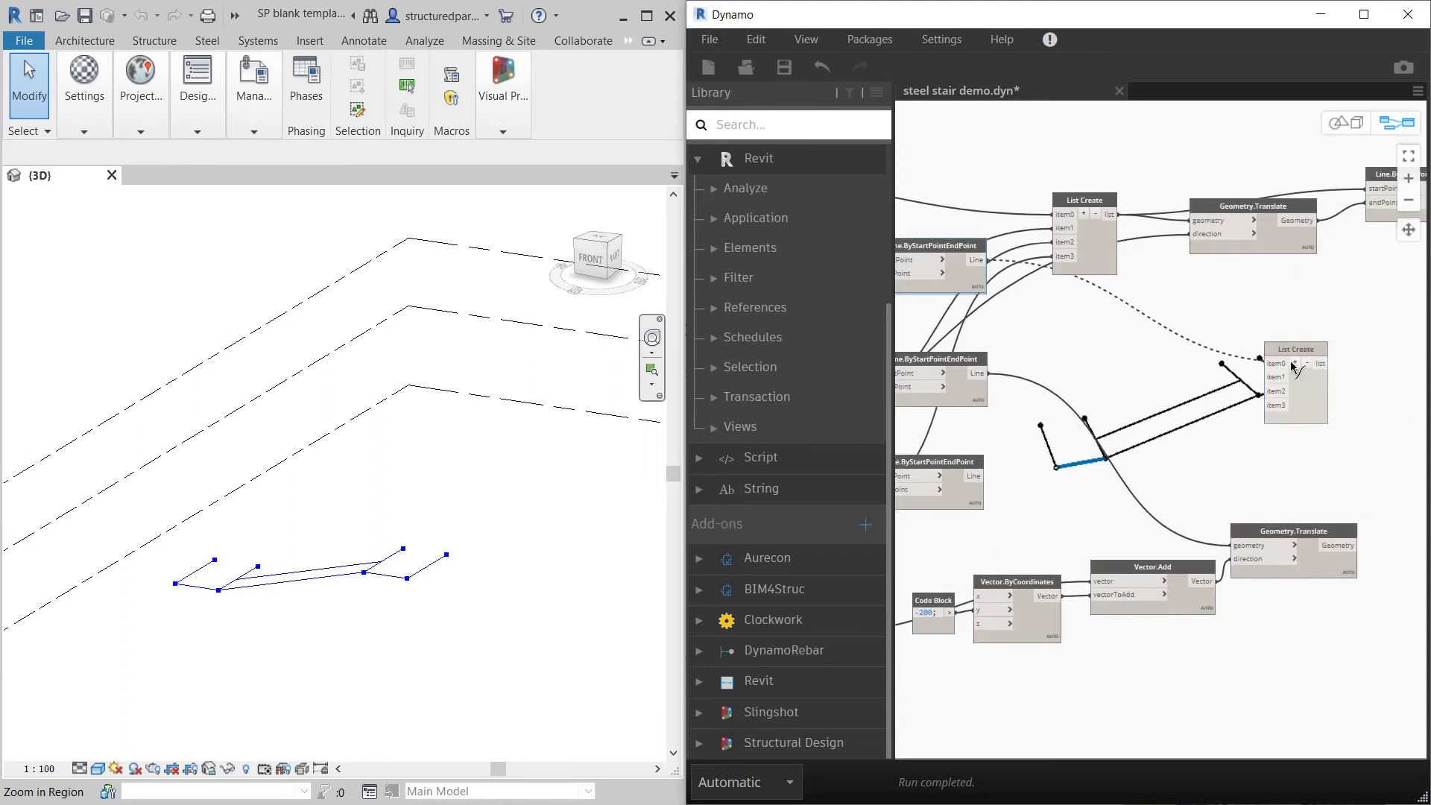
pyautogui.click(1269, 363)
pyautogui.click(987, 373)
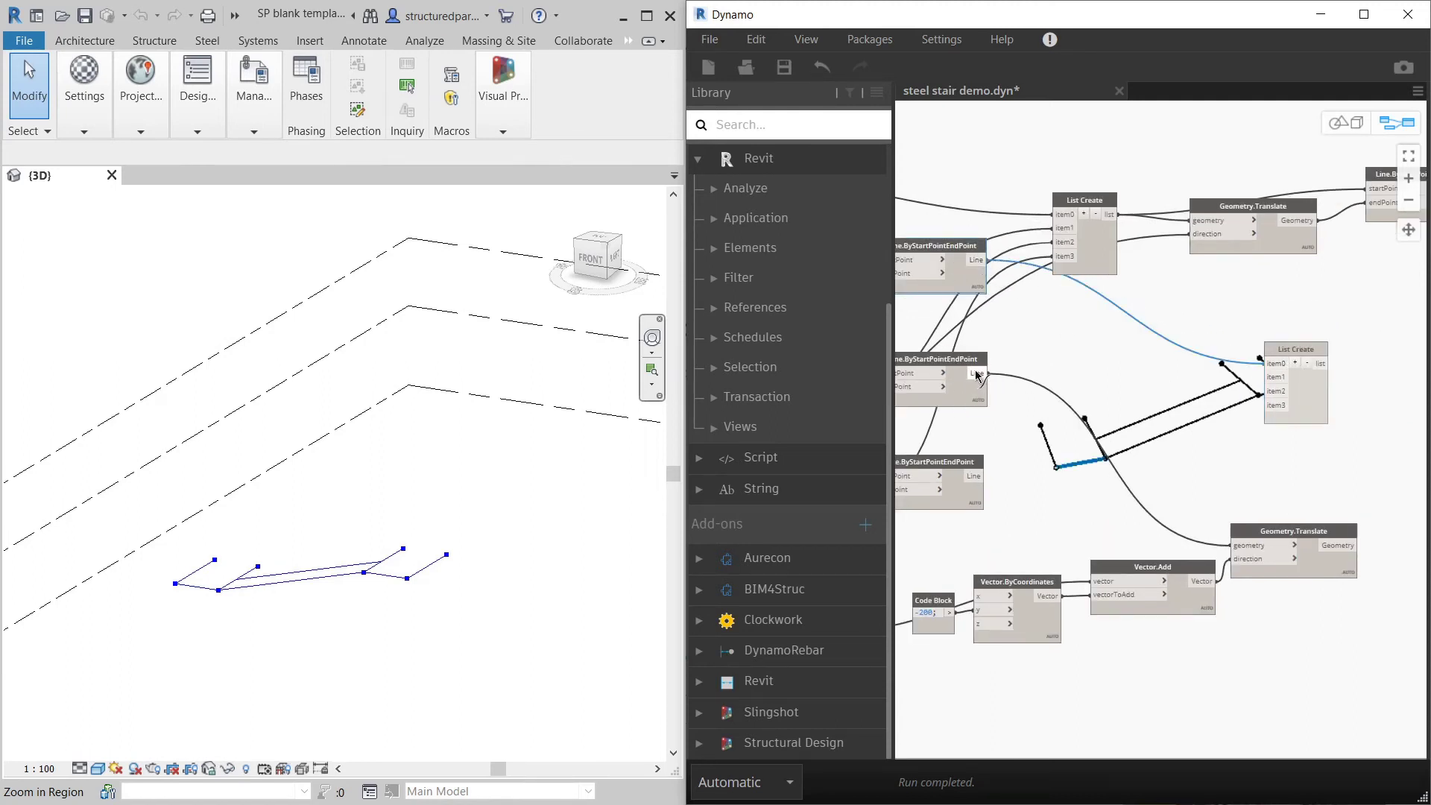
pyautogui.click(1276, 377)
pyautogui.click(984, 475)
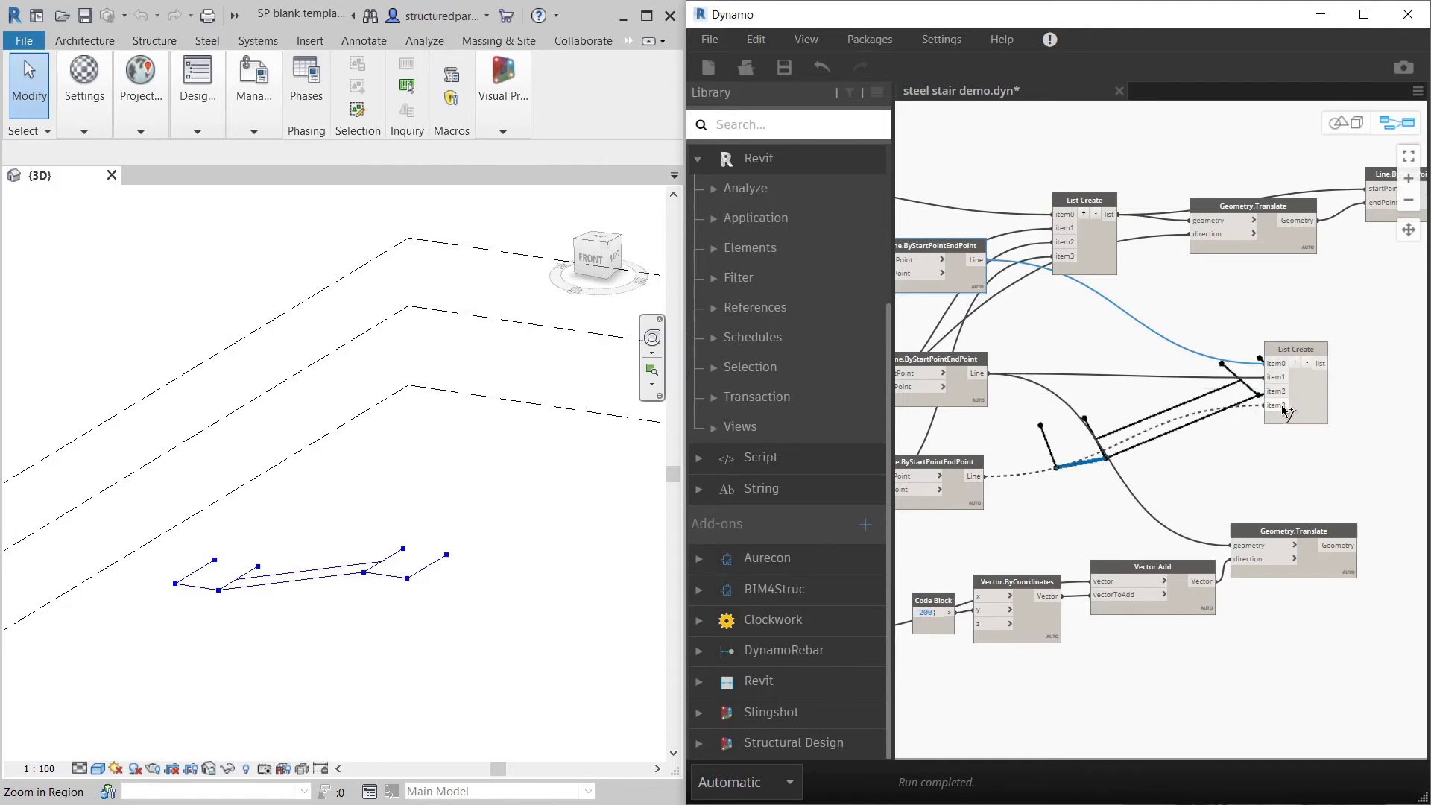
pyautogui.click(1266, 391)
pyautogui.click(1285, 356)
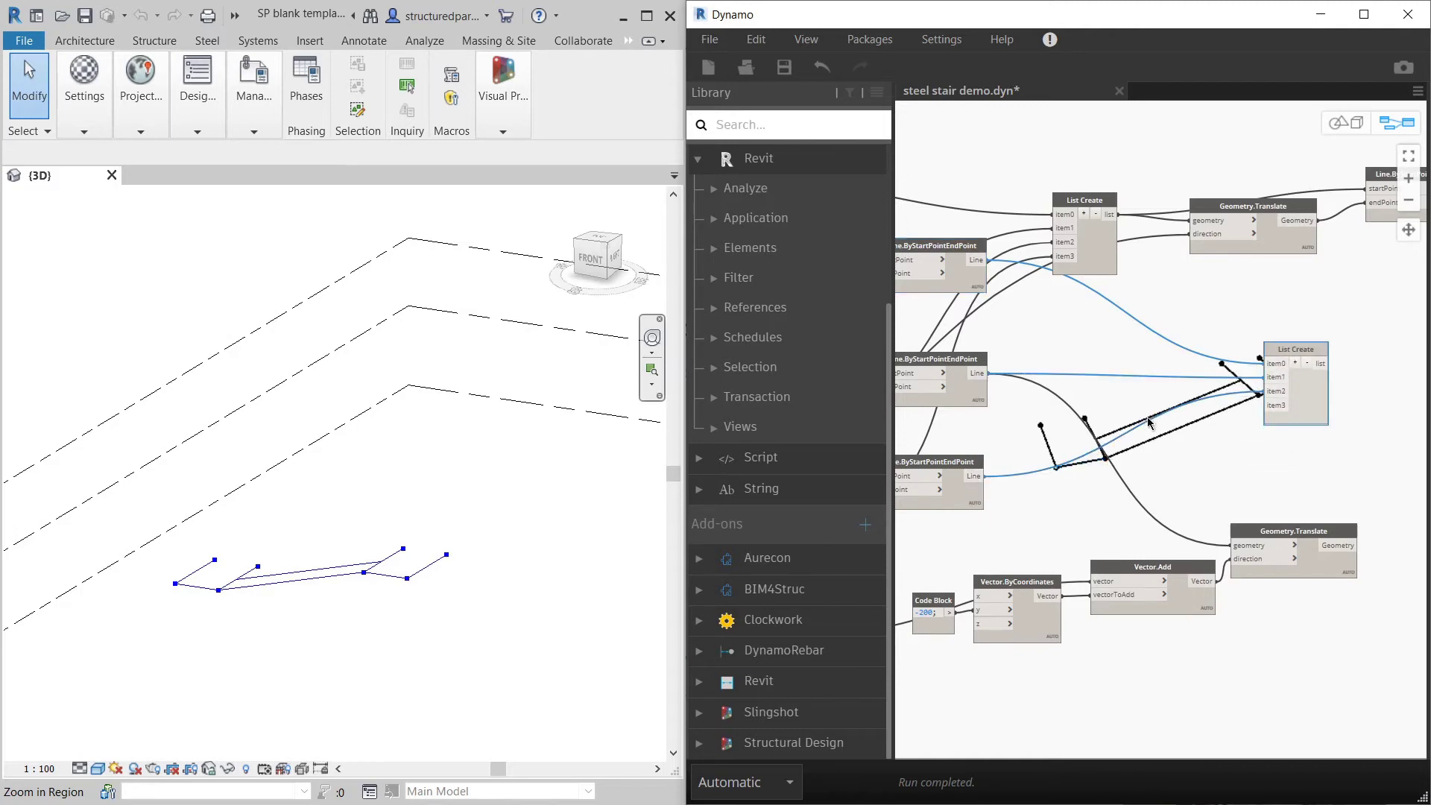
pyautogui.click(1172, 393)
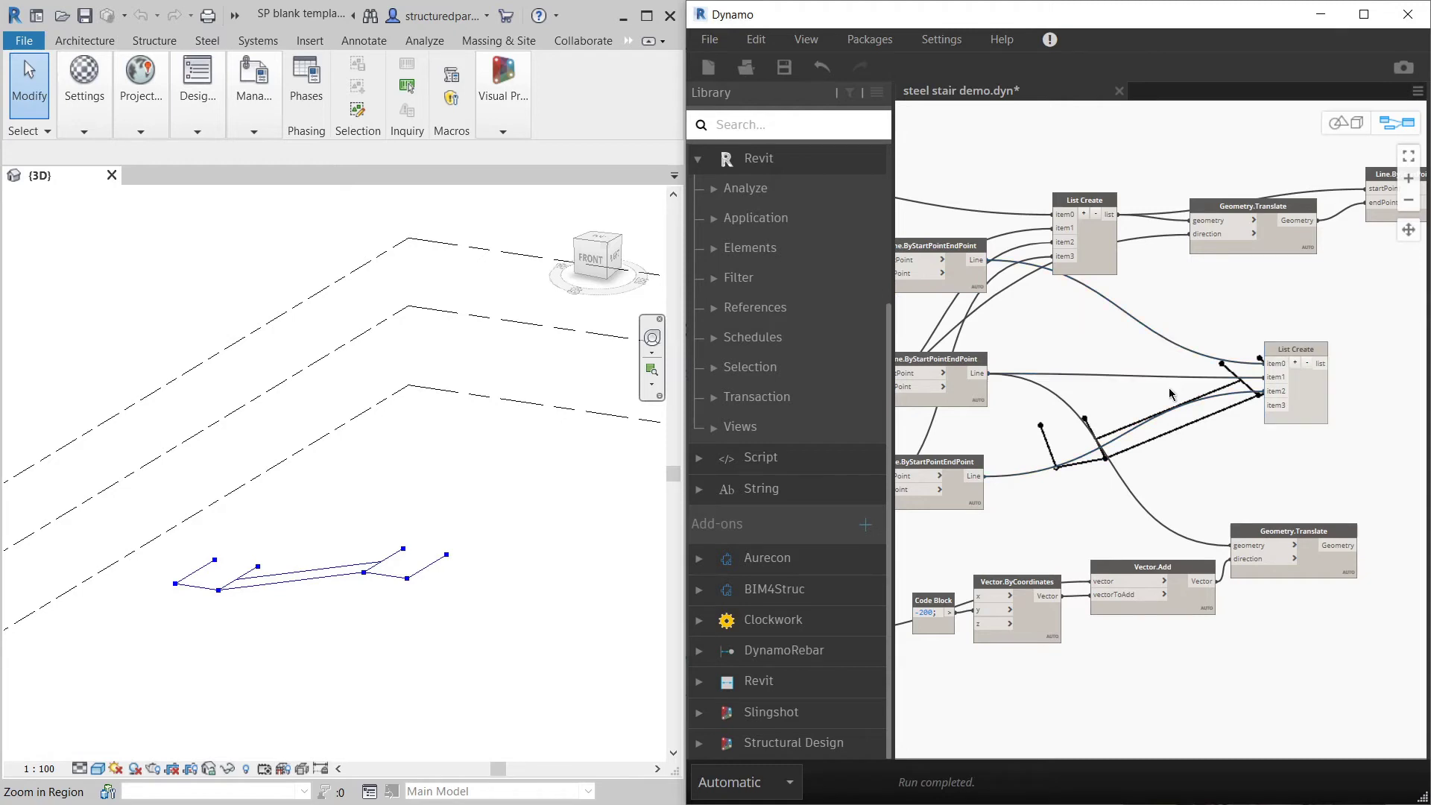
# Step: Connect the lower Geometry.Translate output to item3 of the new List Create node and shift that node clear of the preview lines
pyautogui.scroll(-1, 1234, 457)
pyautogui.scroll(2, 1353, 545)
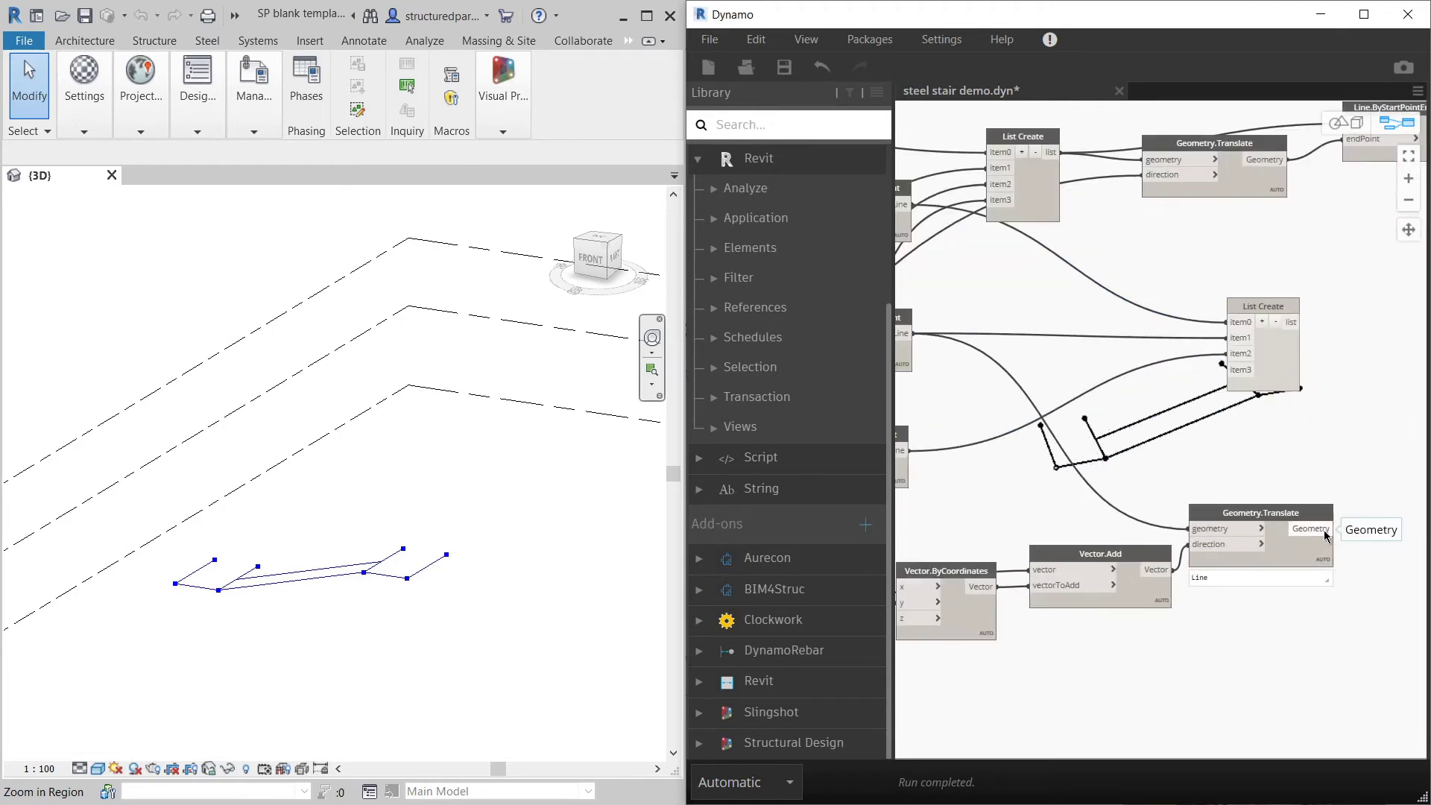
pyautogui.moveTo(1325, 529); pyautogui.dragTo(1225, 370)
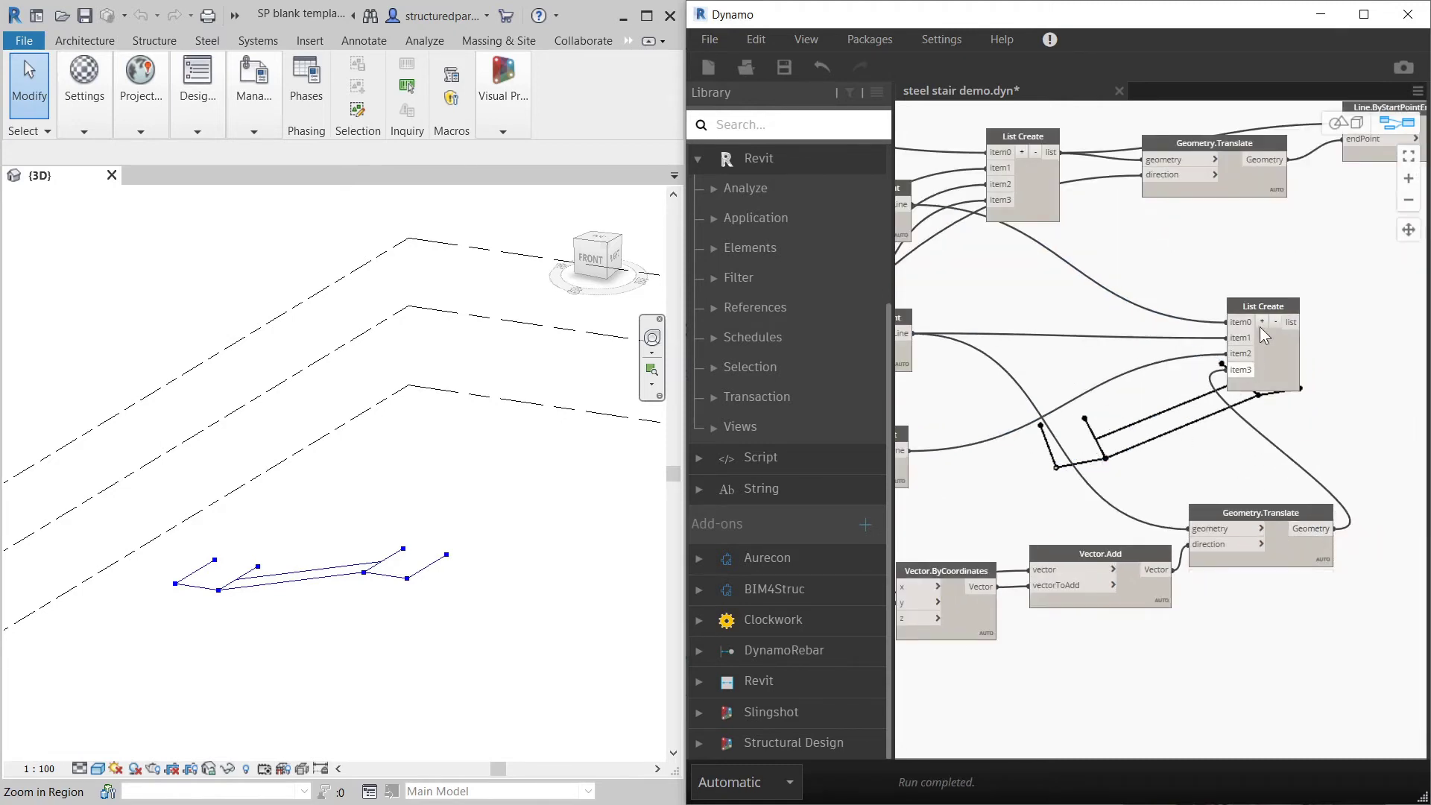
pyautogui.moveTo(1268, 302); pyautogui.dragTo(1353, 322)
# Step: Highlight the new List Create node's geometry in the preview to check which lines it collects
pyautogui.click(1329, 273)
pyautogui.click(1352, 328)
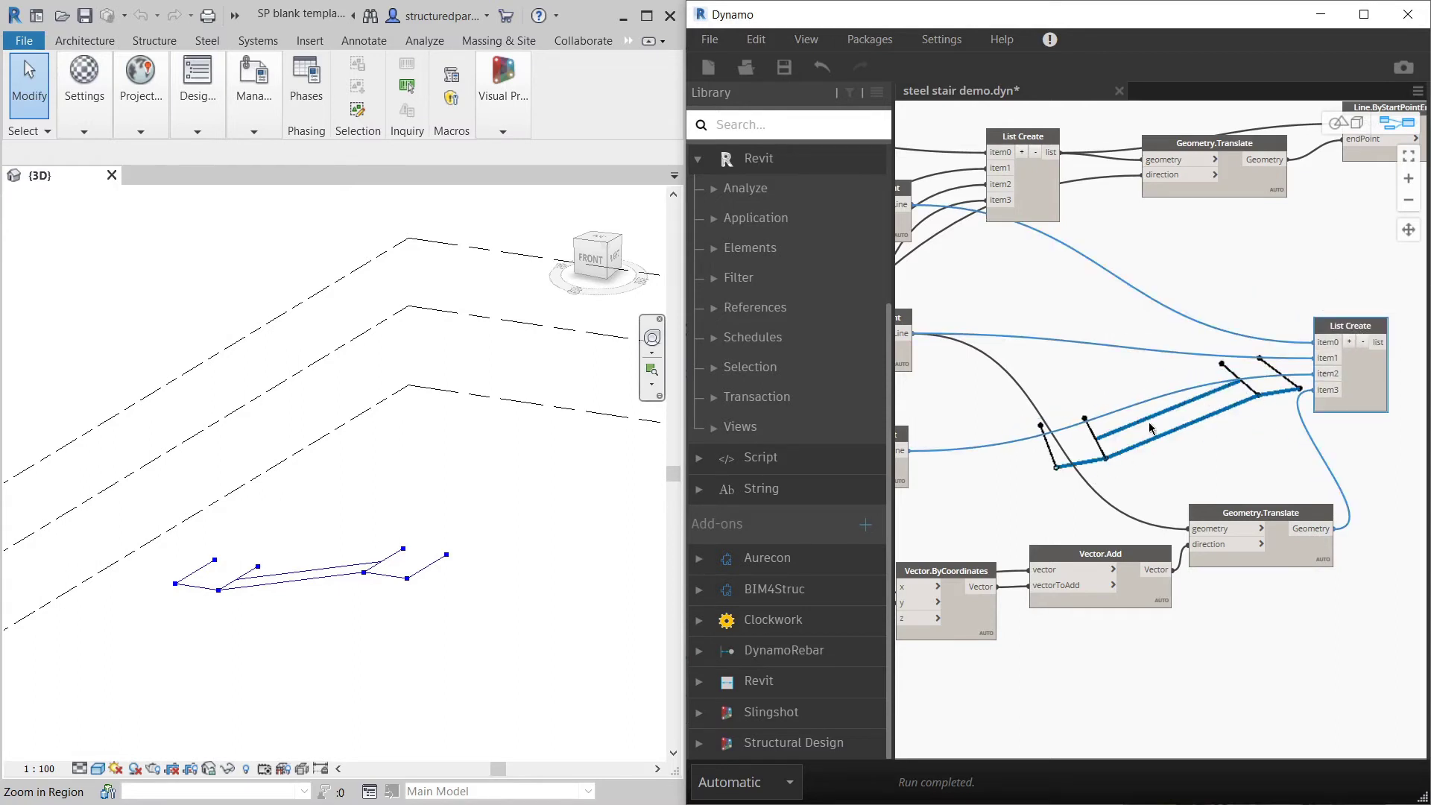
pyautogui.click(1132, 361)
pyautogui.moveTo(1404, 456); pyautogui.dragTo(1185, 440, button='middle')
pyautogui.scroll(-2, 1218, 440)
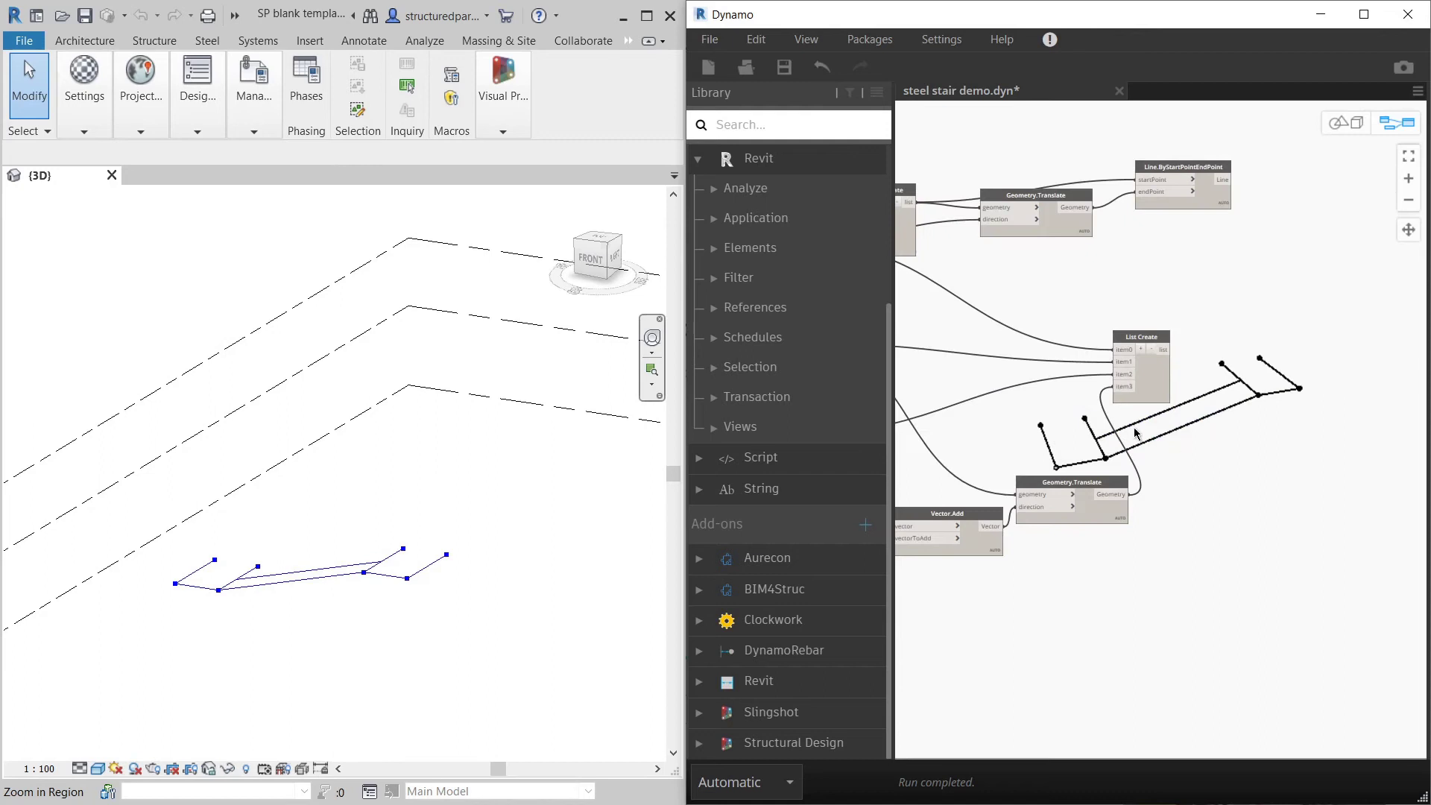
pyautogui.scroll(1, 1230, 477)
pyautogui.moveTo(1146, 318); pyautogui.dragTo(1163, 320)
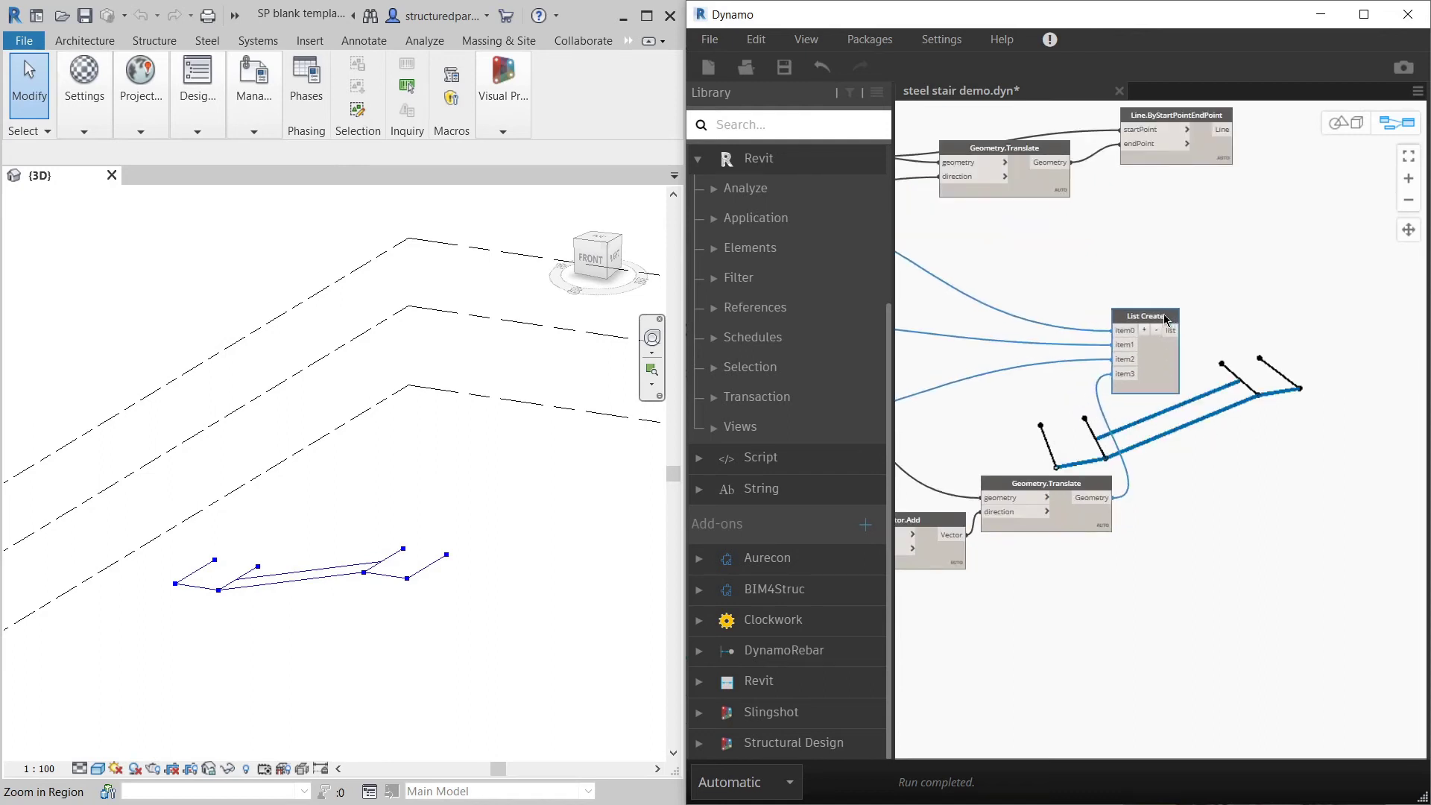
pyautogui.click(1269, 402)
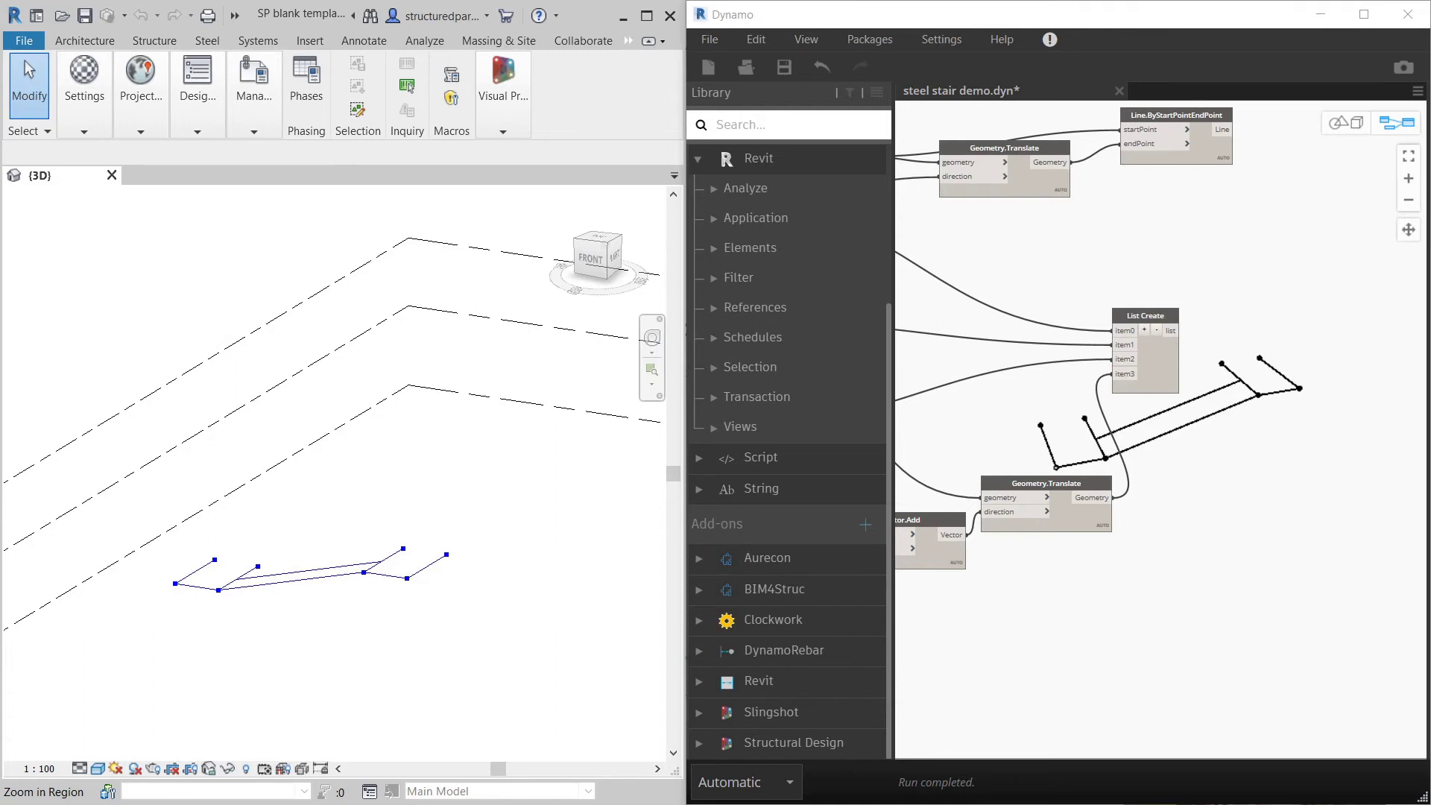
pyautogui.click(1192, 528)
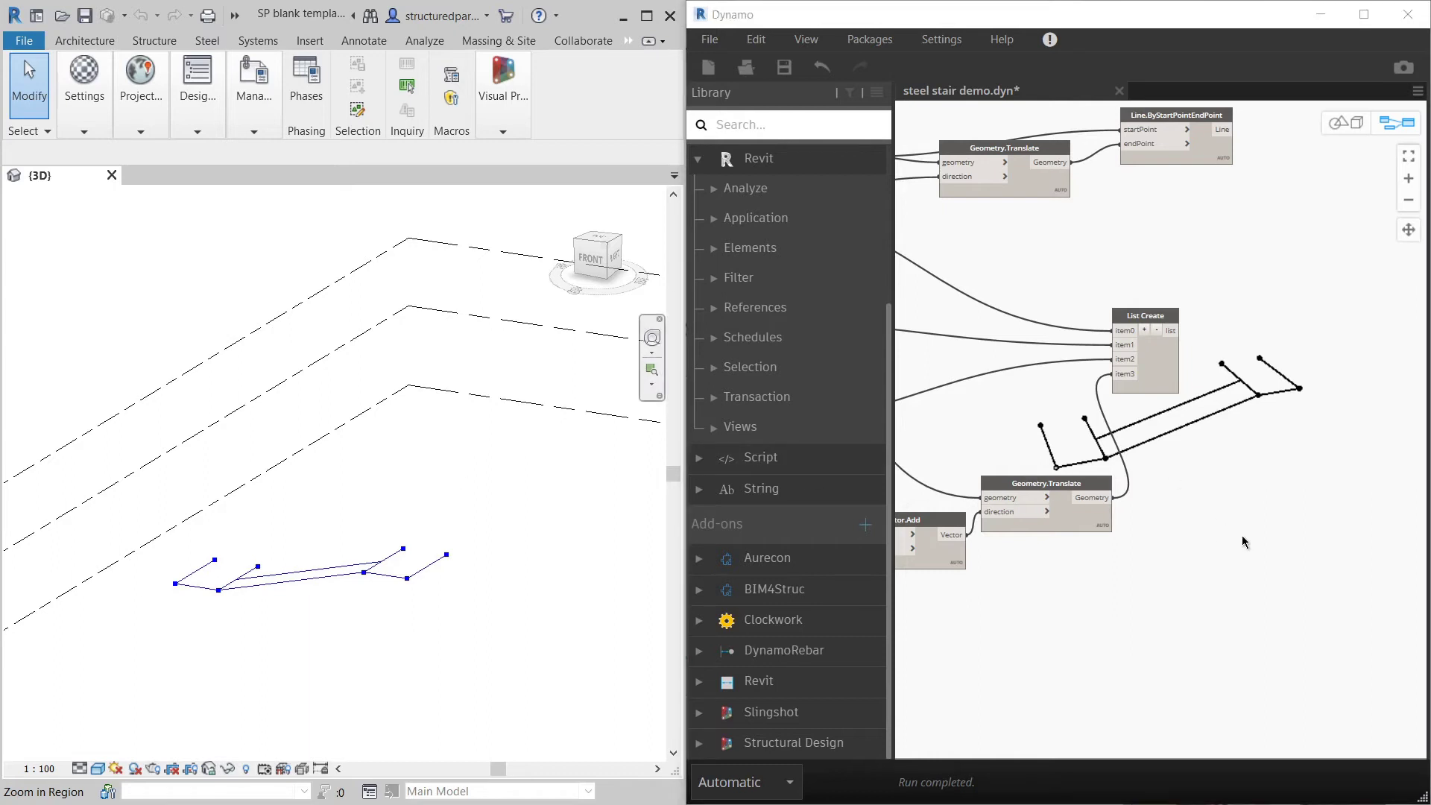
# Step: Add a Geometry.Mirror node beside the lower Geometry.Translate node
pyautogui.rightClick(1231, 557)
pyautogui.write('g')
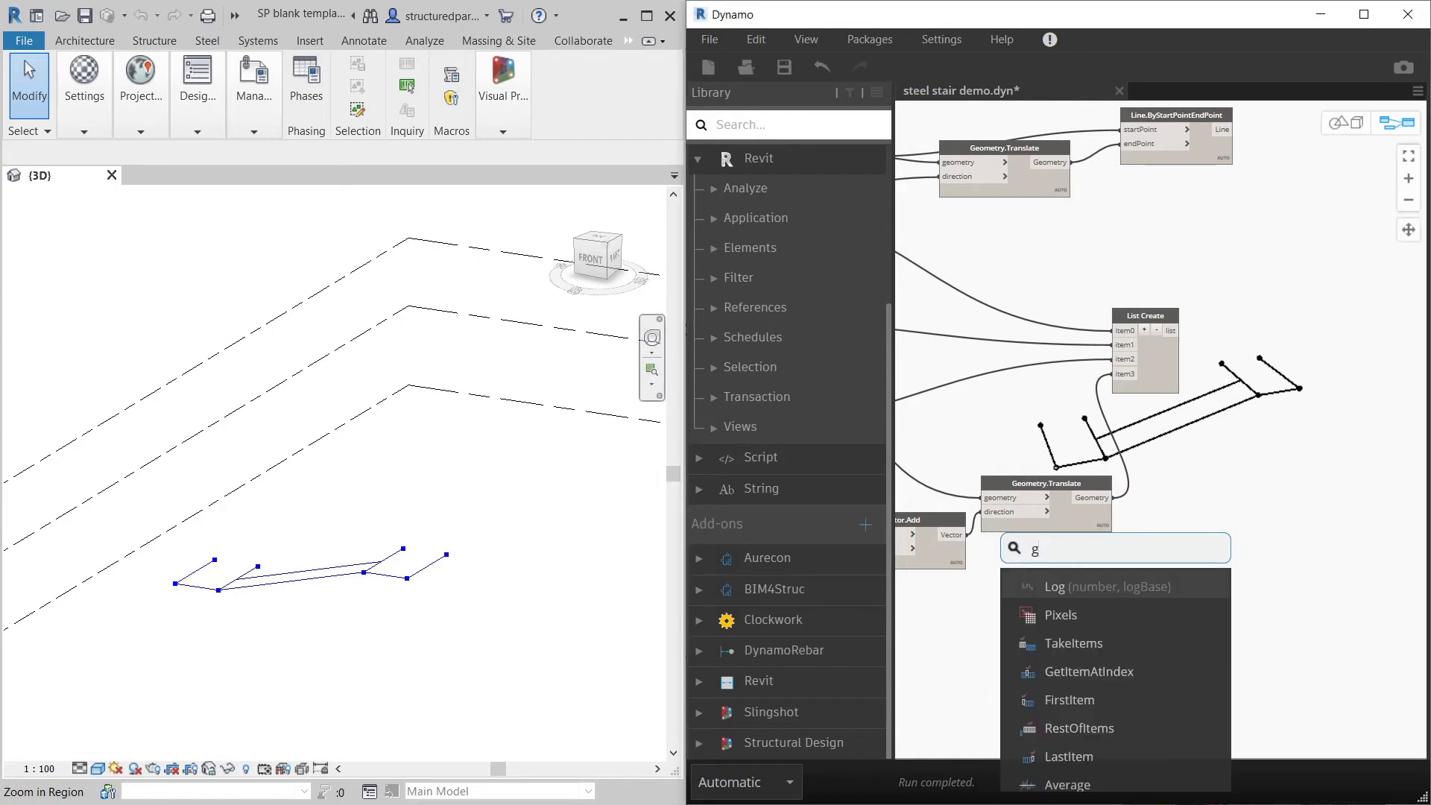
pyautogui.write('eometry')
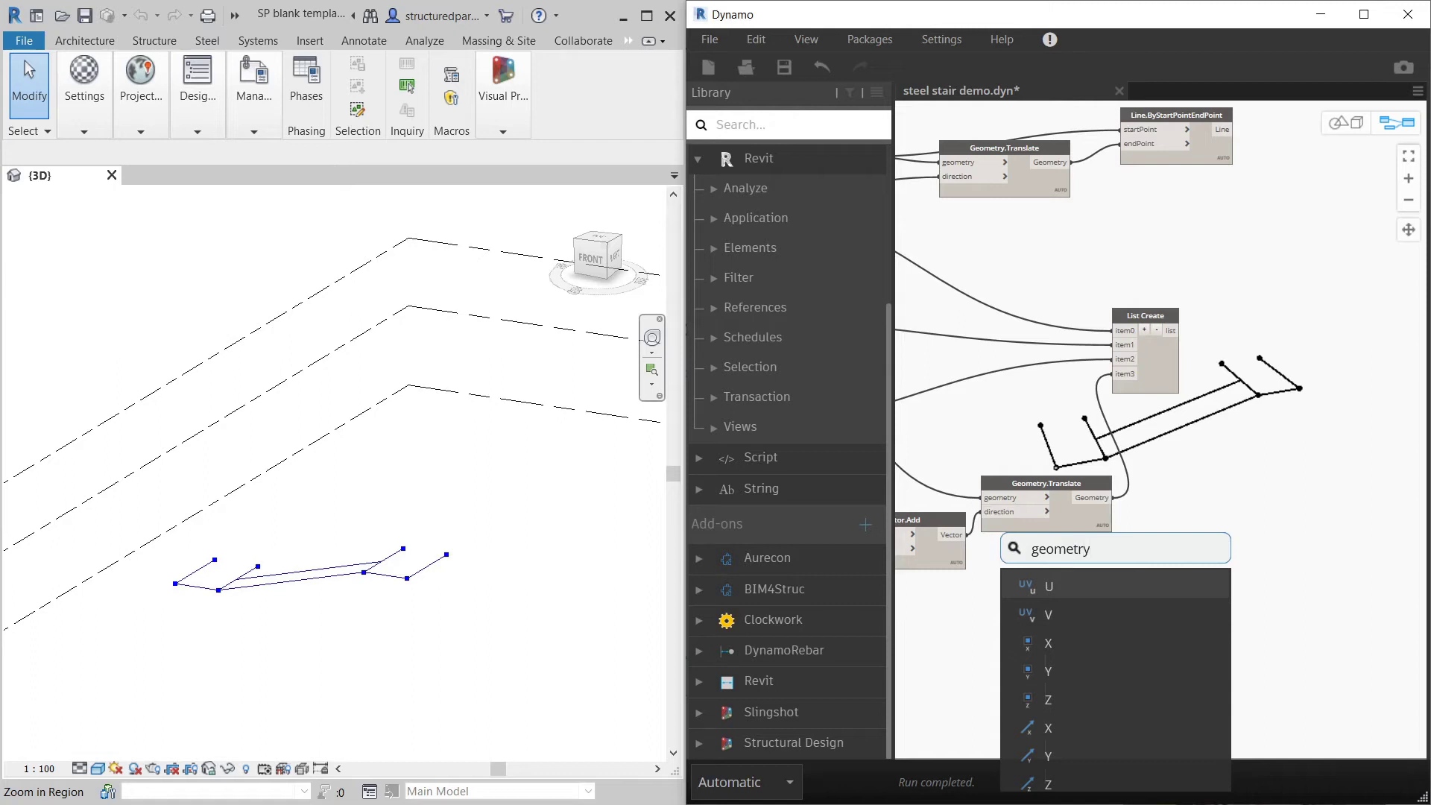
pyautogui.write('rri')
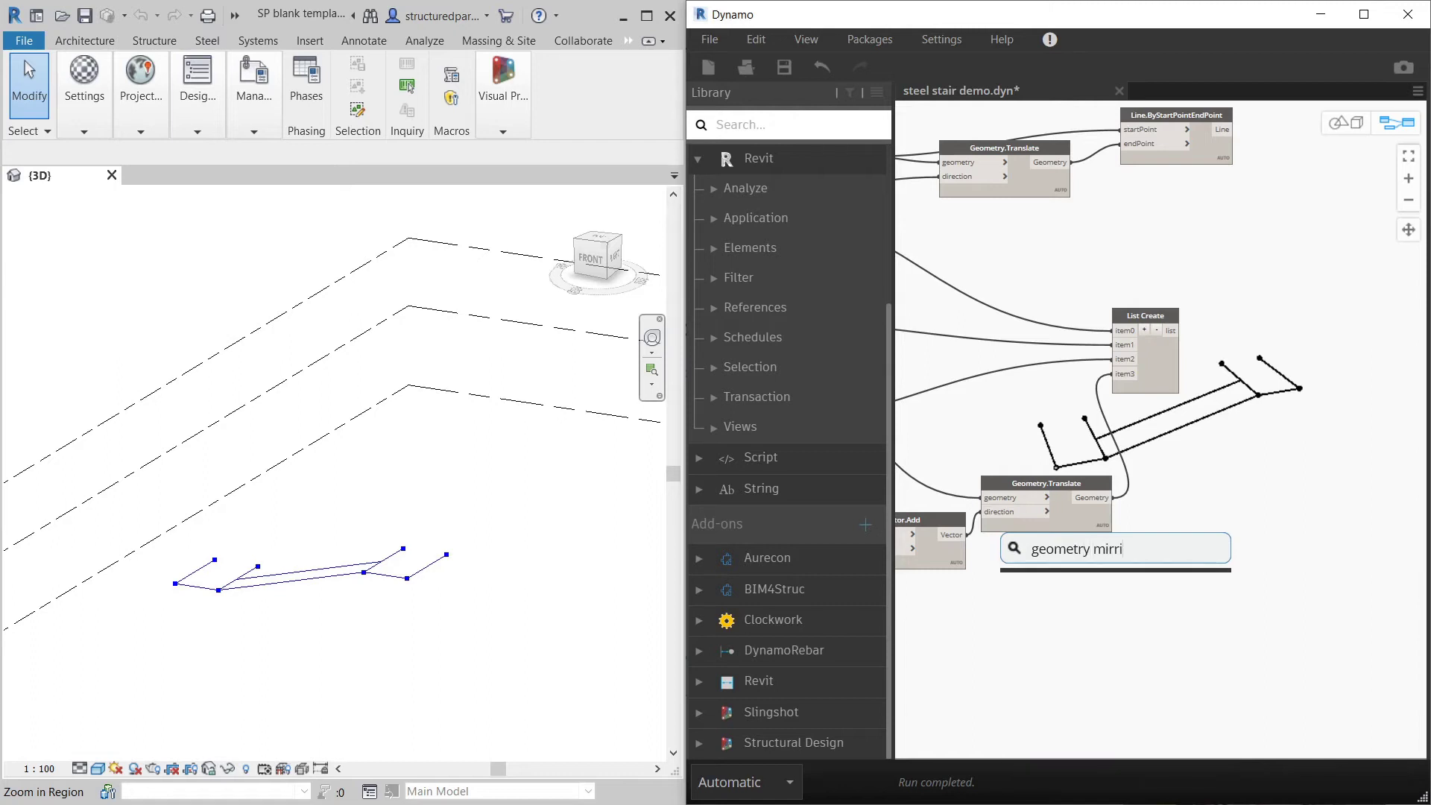
pyautogui.press('BackSpace')
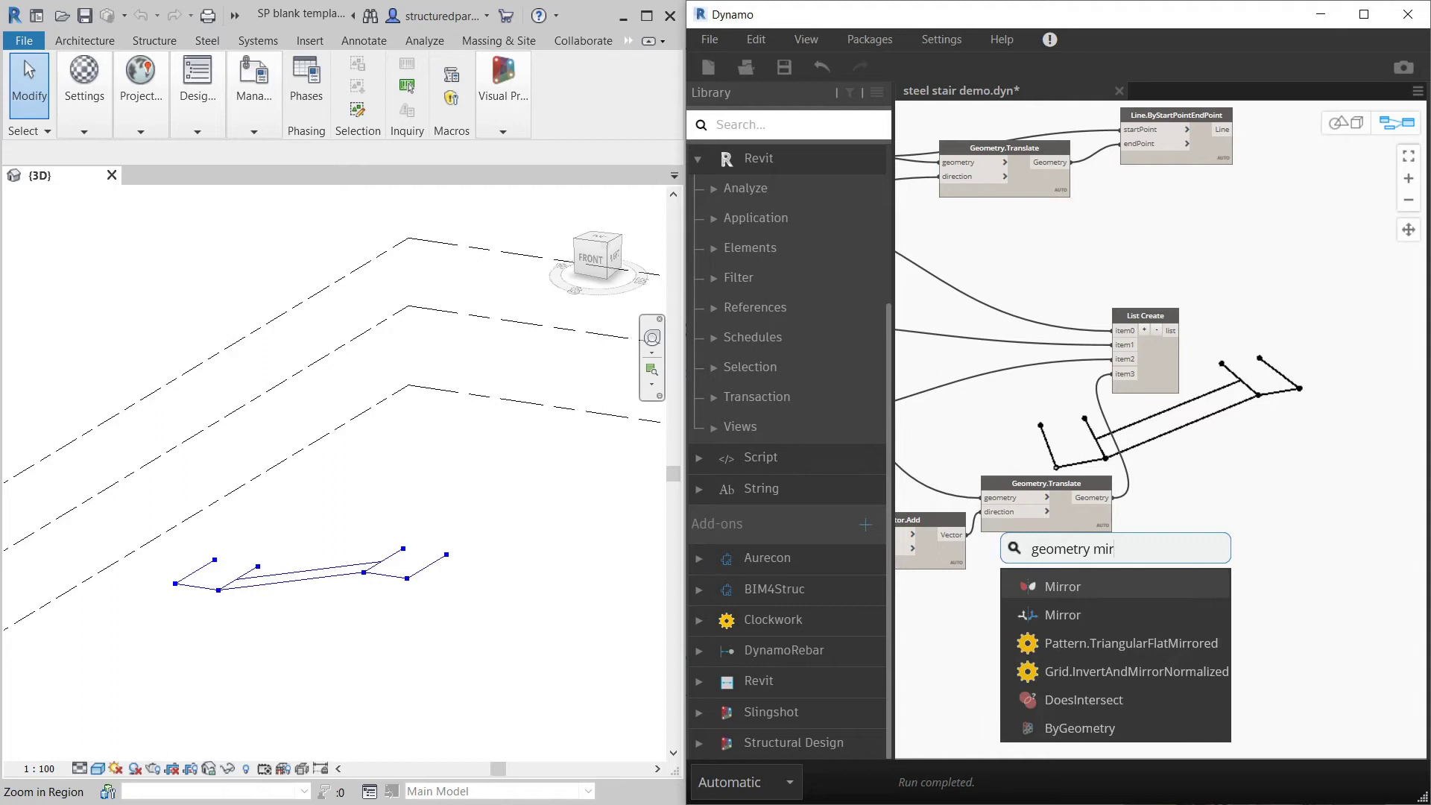
pyautogui.click(1118, 614)
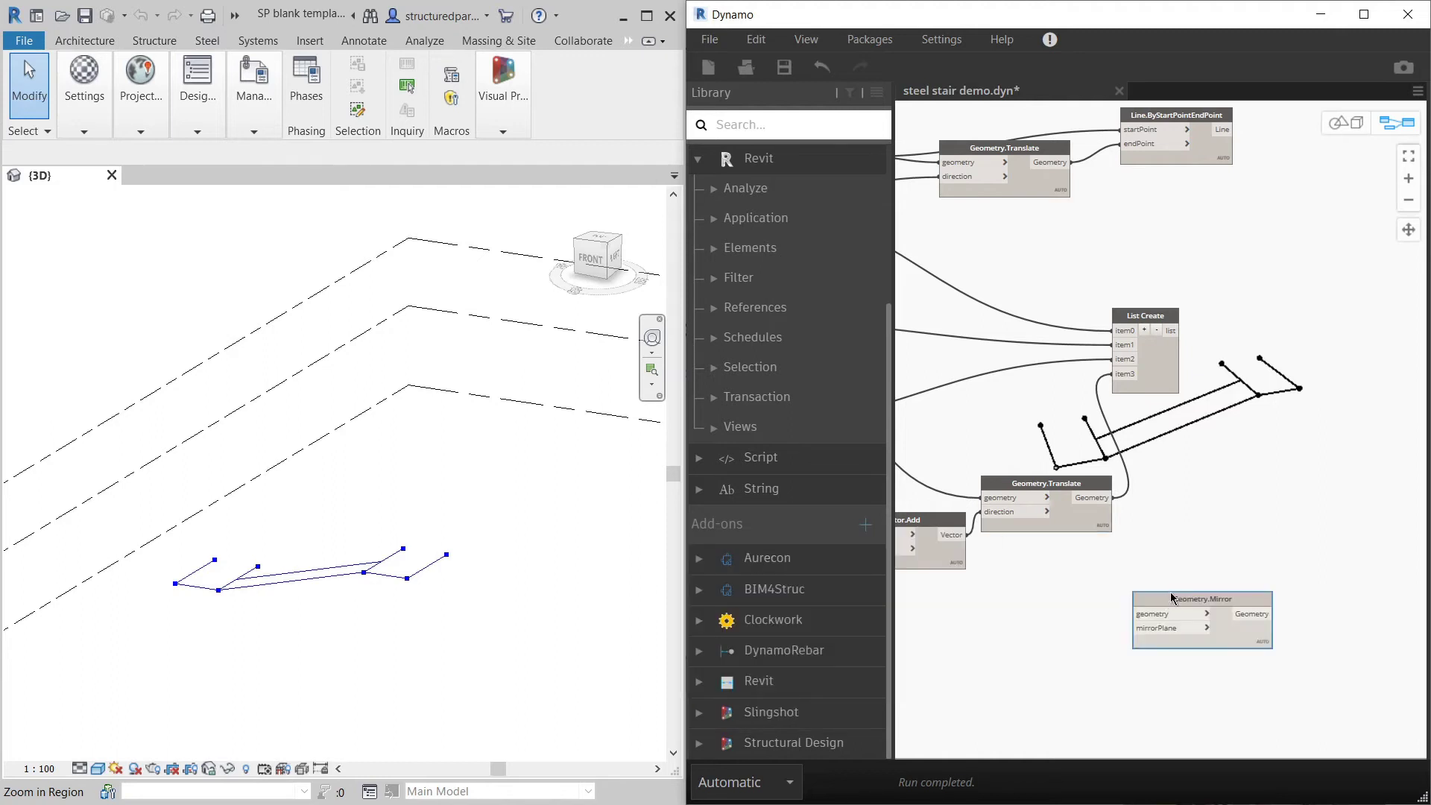
pyautogui.moveTo(1172, 598); pyautogui.dragTo(1204, 504)
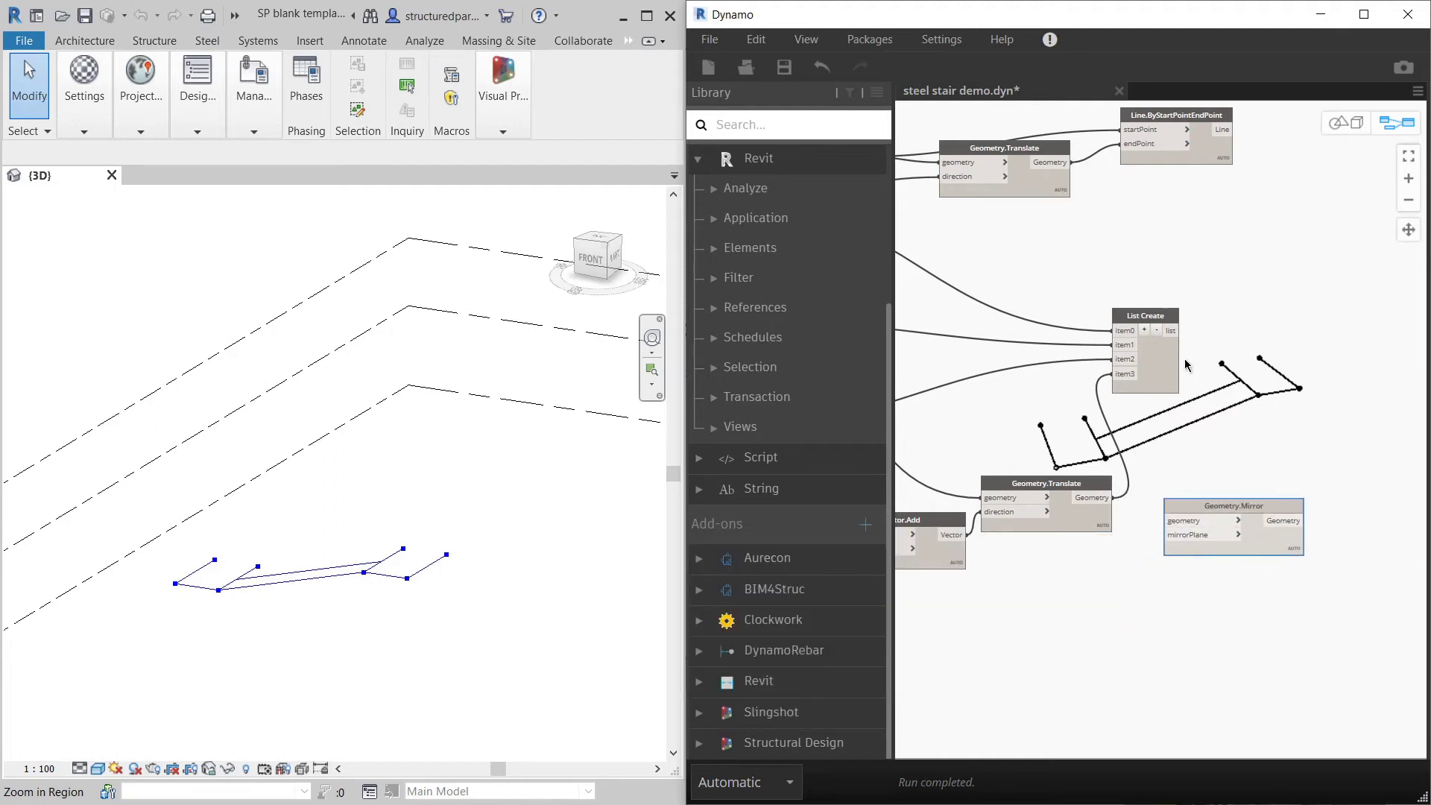
# Step: Connect the List Create output to the geometry input of Geometry.Mirror and move the mirror node farther from the list node
pyautogui.moveTo(1171, 330); pyautogui.dragTo(1201, 522)
pyautogui.moveTo(1217, 503); pyautogui.dragTo(1296, 466)
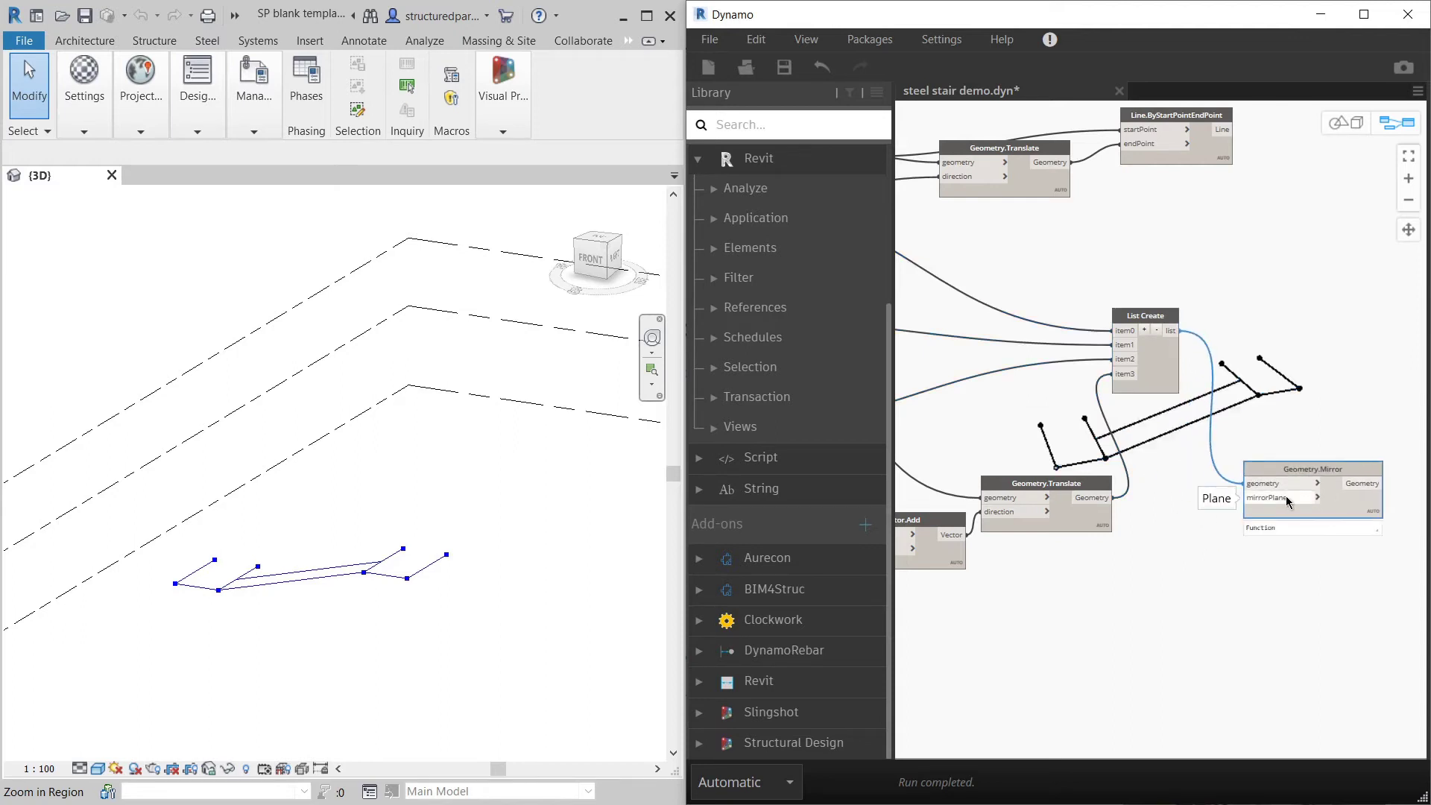
pyautogui.moveTo(1292, 469); pyautogui.dragTo(1316, 478)
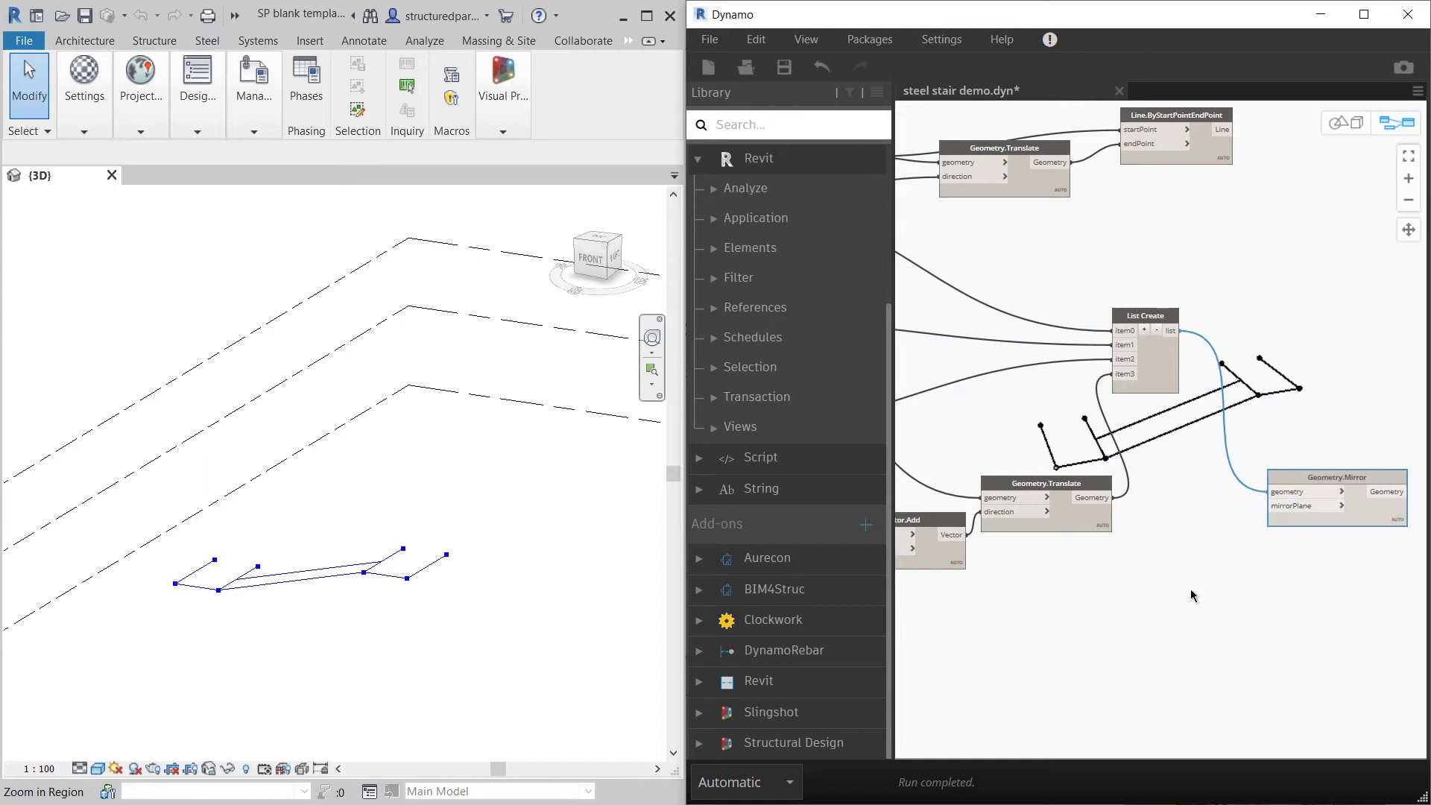
# Step: Add a Plane.ByOriginNormal node to the graph and place it just below the Geometry.Mirror node
pyautogui.rightClick(1189, 594)
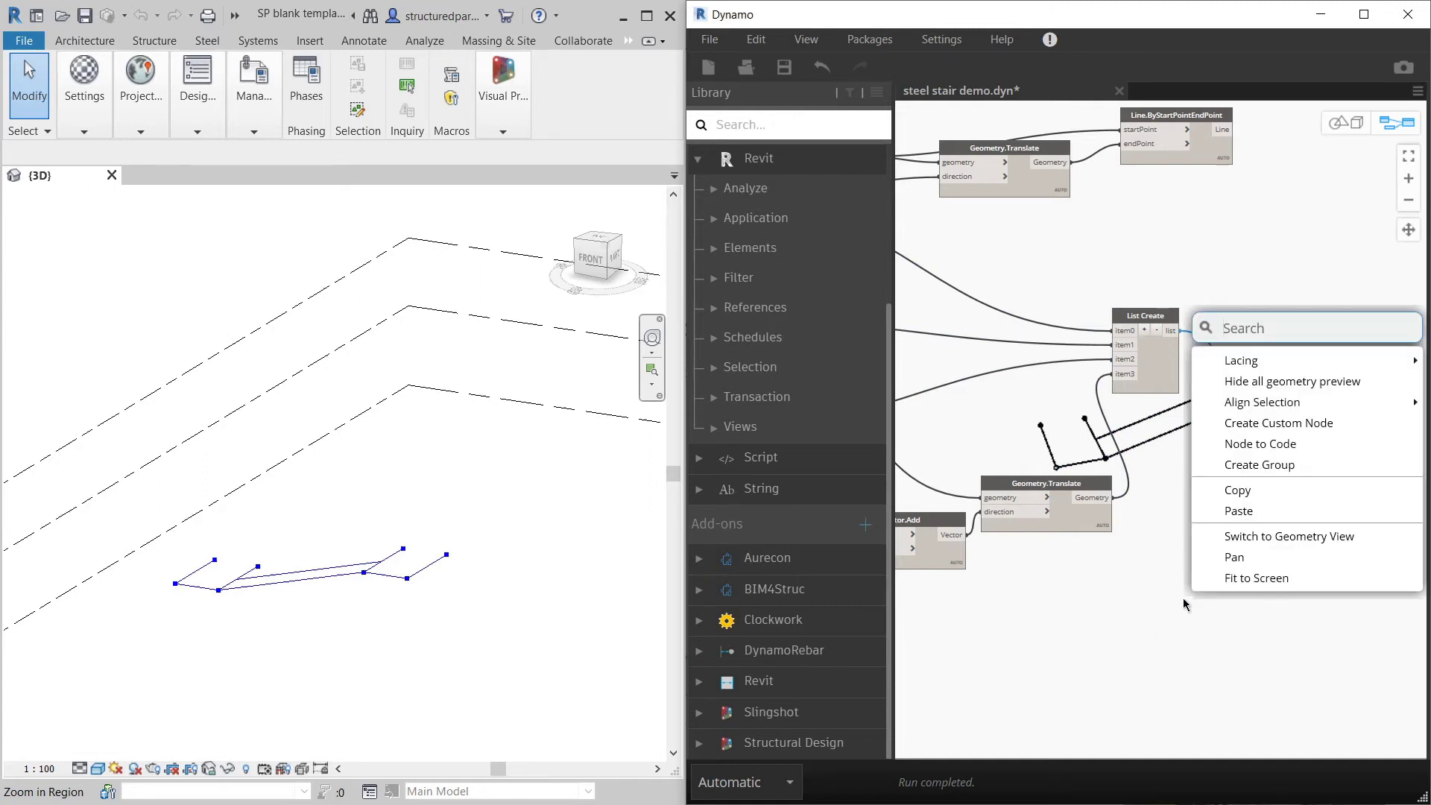
pyautogui.write('plane')
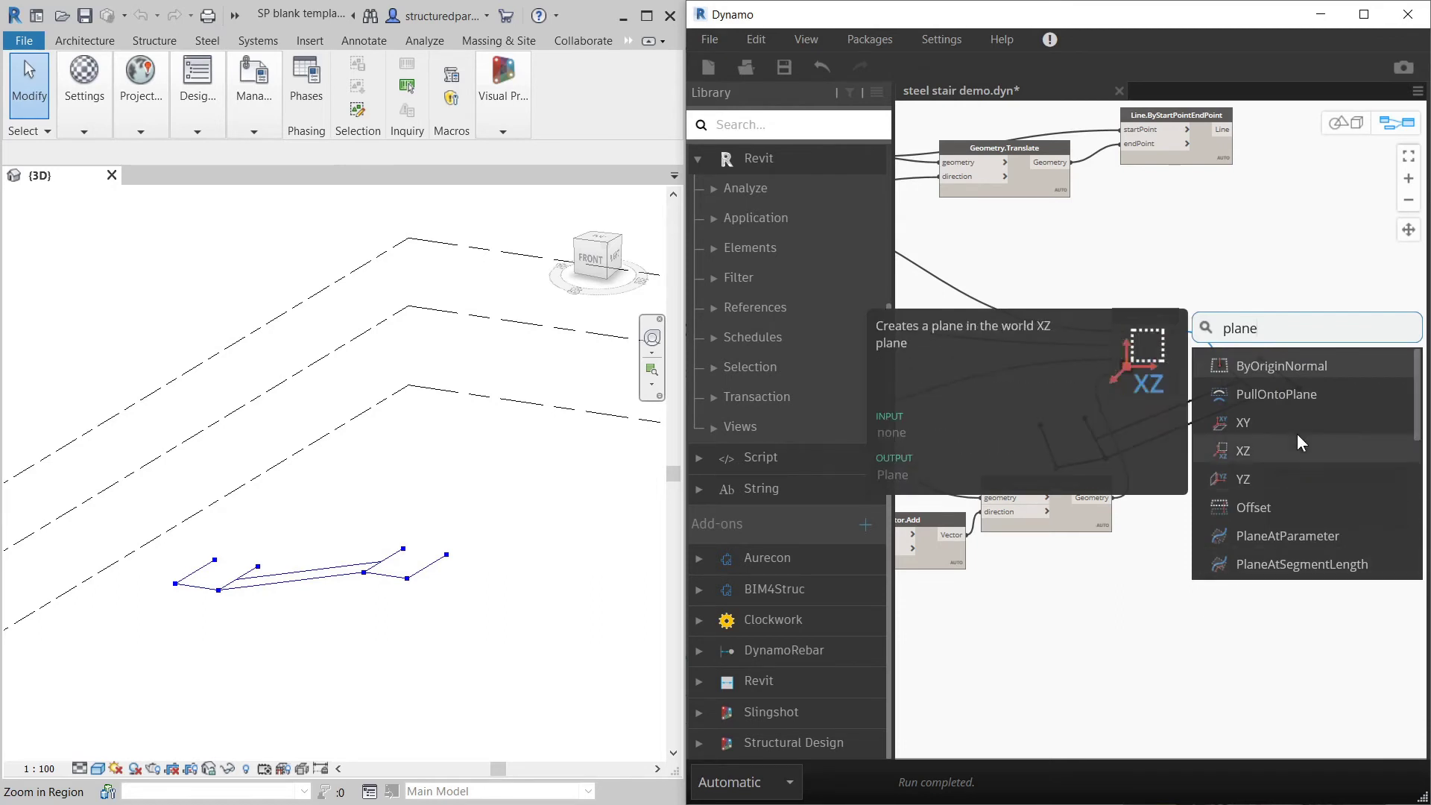
pyautogui.click(1207, 366)
pyautogui.moveTo(1331, 384); pyautogui.dragTo(1237, 580)
pyautogui.click(1205, 534)
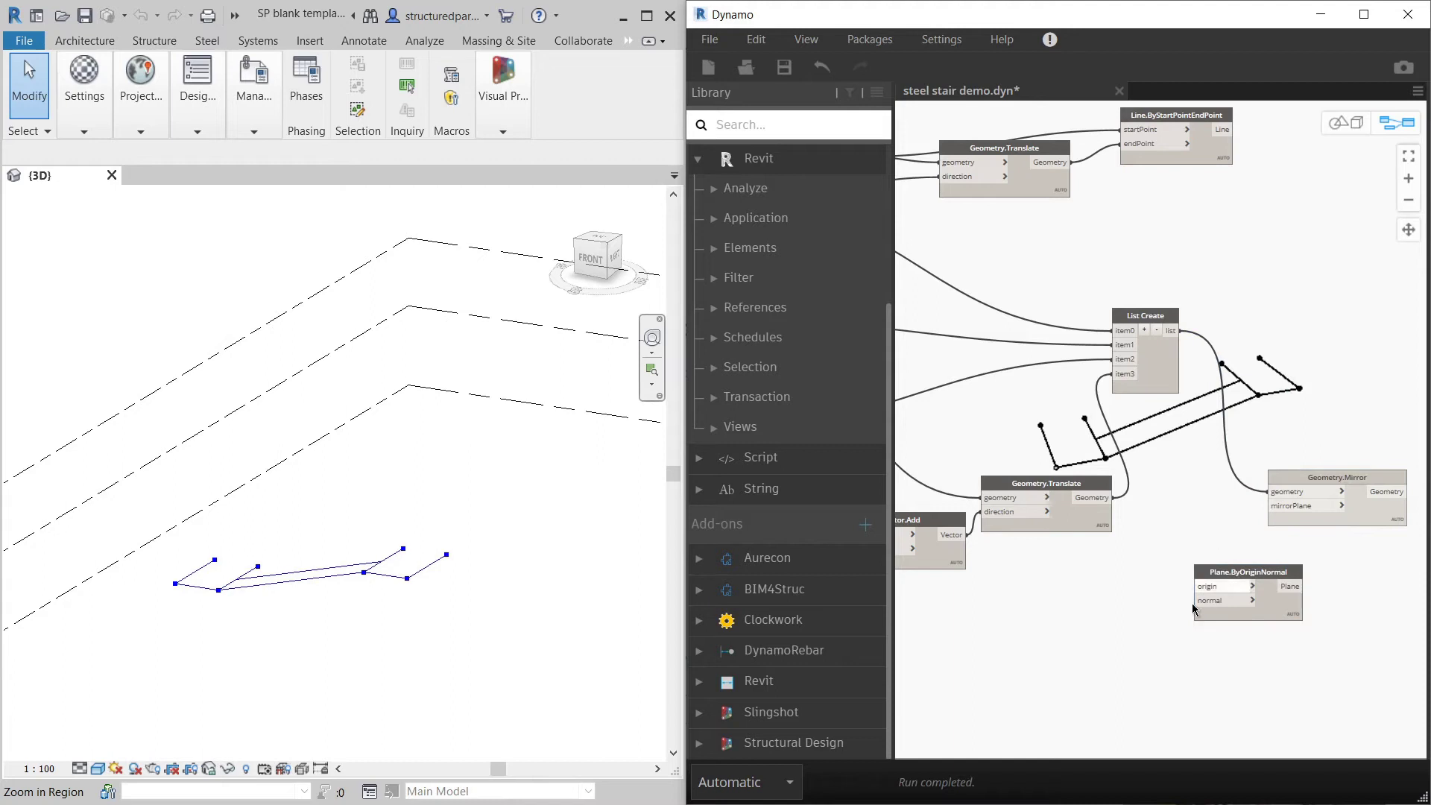
pyautogui.moveTo(1242, 575); pyautogui.dragTo(1256, 570)
# Step: Add a Vector.ZAxis node beside Plane.ByOriginNormal and connect its output to the normal input
pyautogui.rightClick(1092, 618)
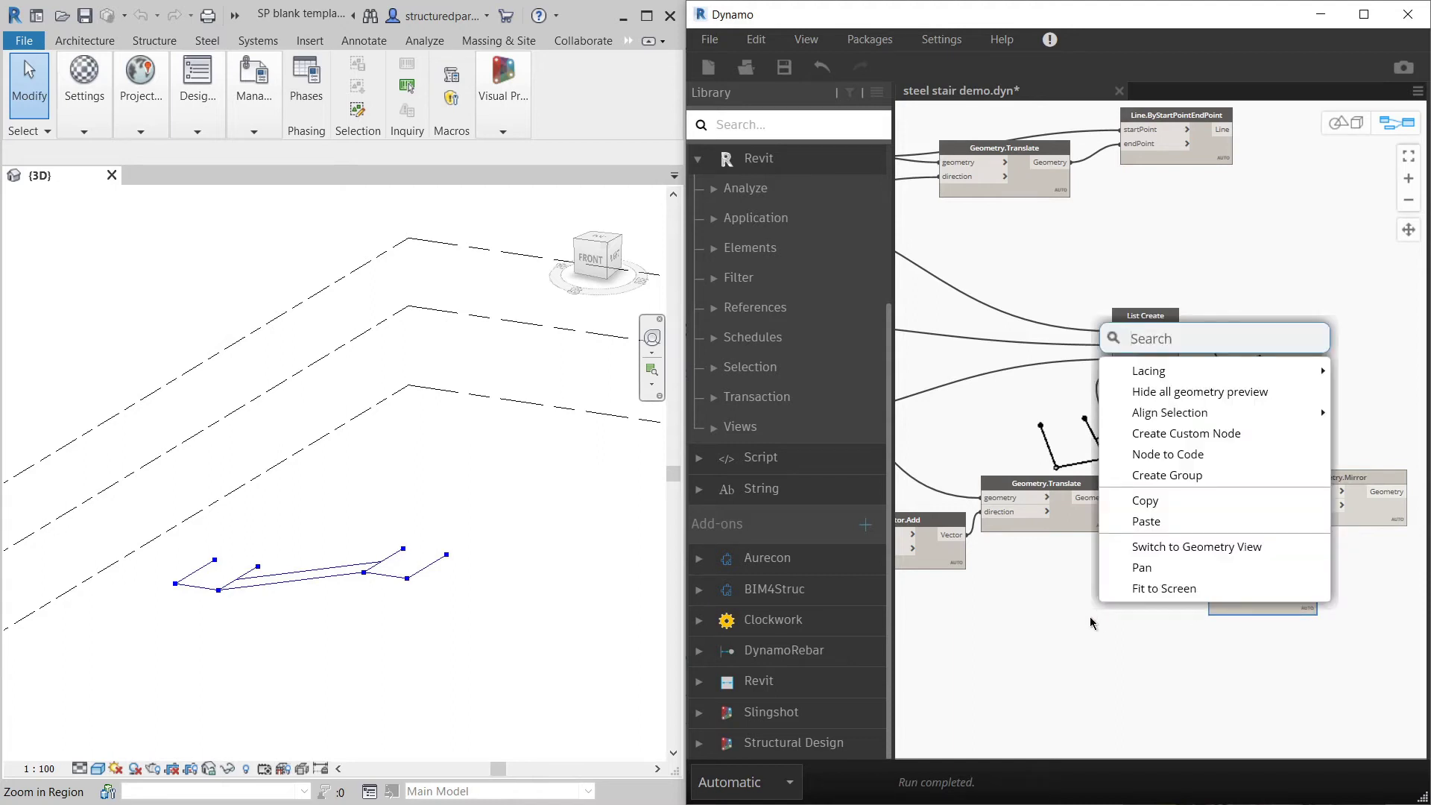
pyautogui.write('z')
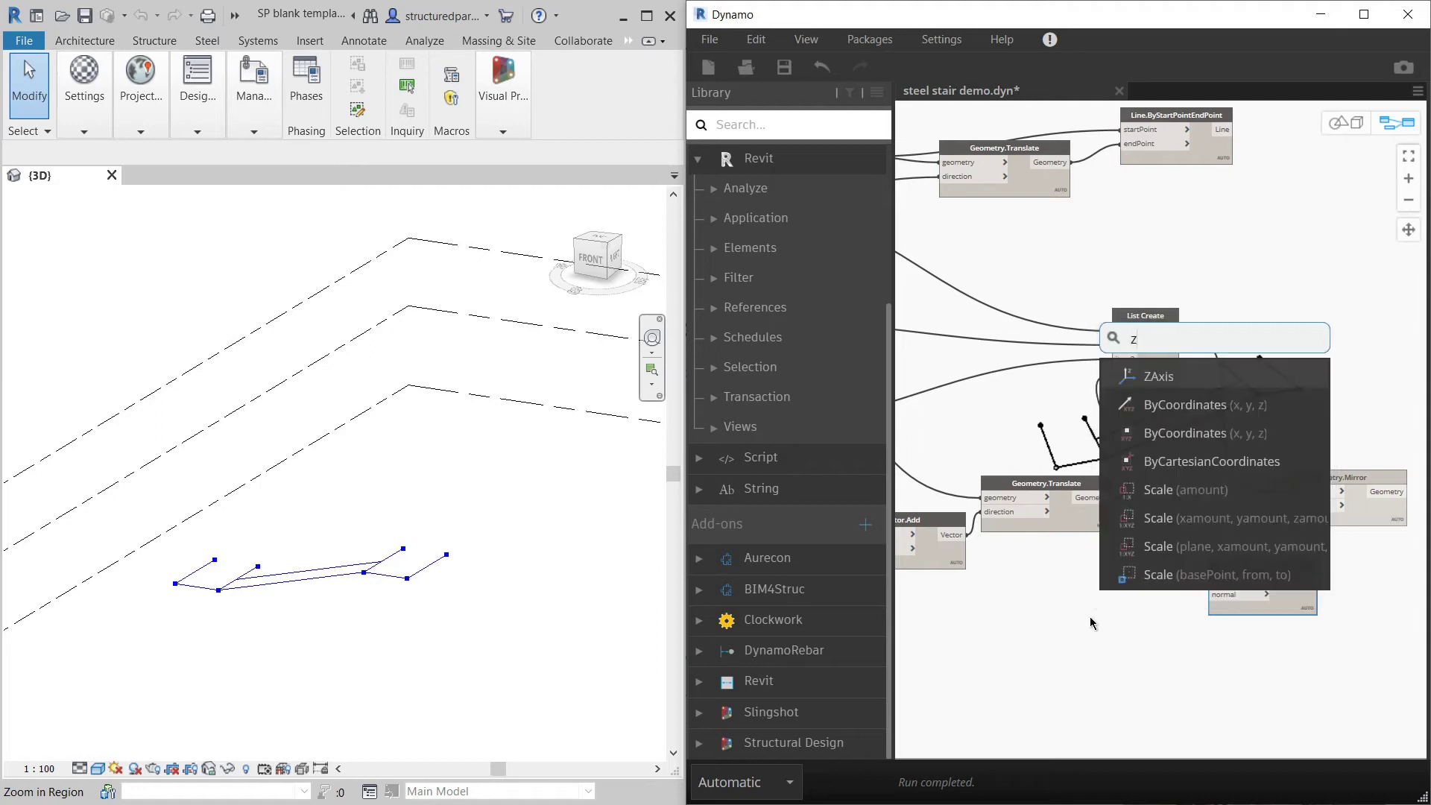
pyautogui.click(1169, 380)
pyautogui.moveTo(1206, 400); pyautogui.dragTo(1267, 594)
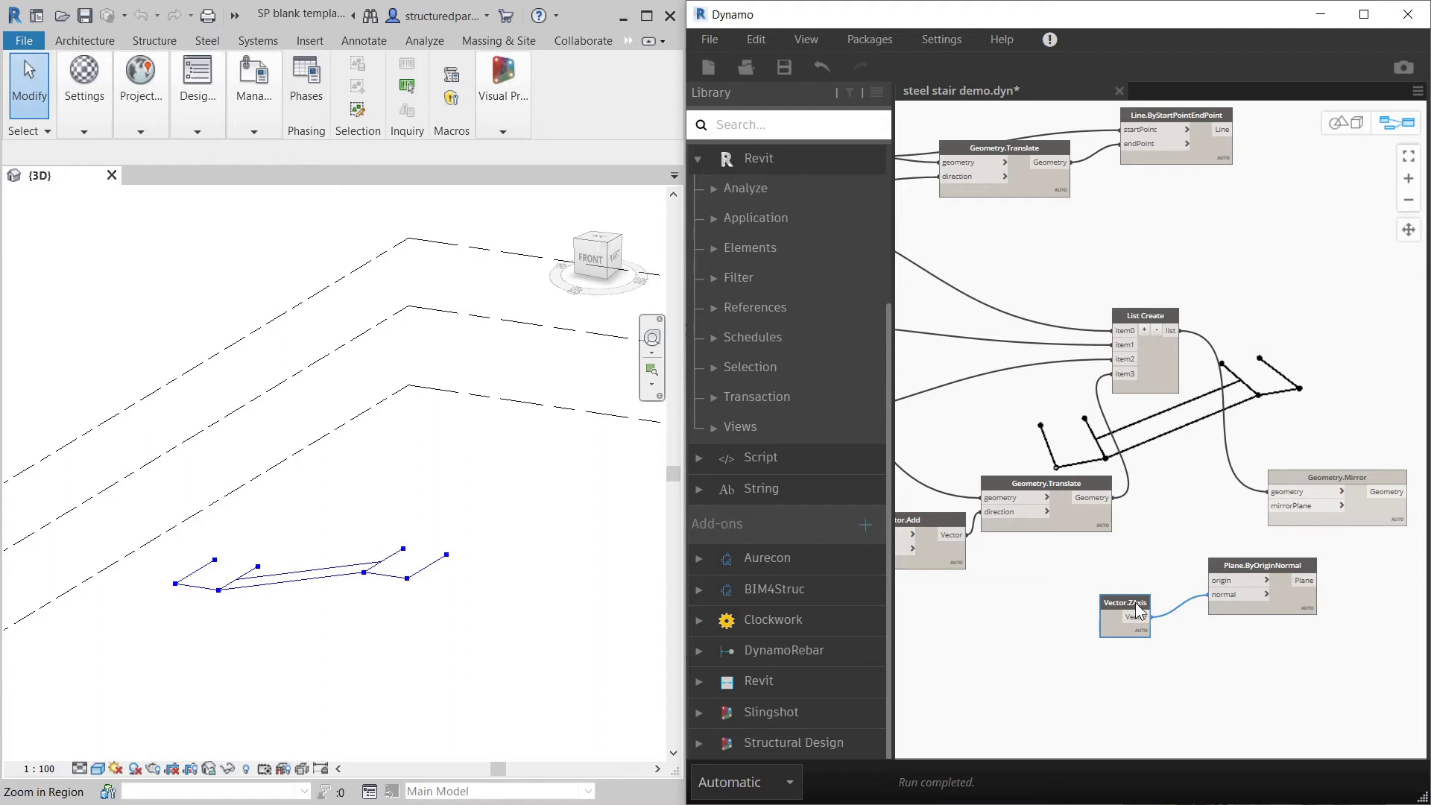
pyautogui.moveTo(1136, 605); pyautogui.dragTo(1178, 590)
pyautogui.click(1178, 538)
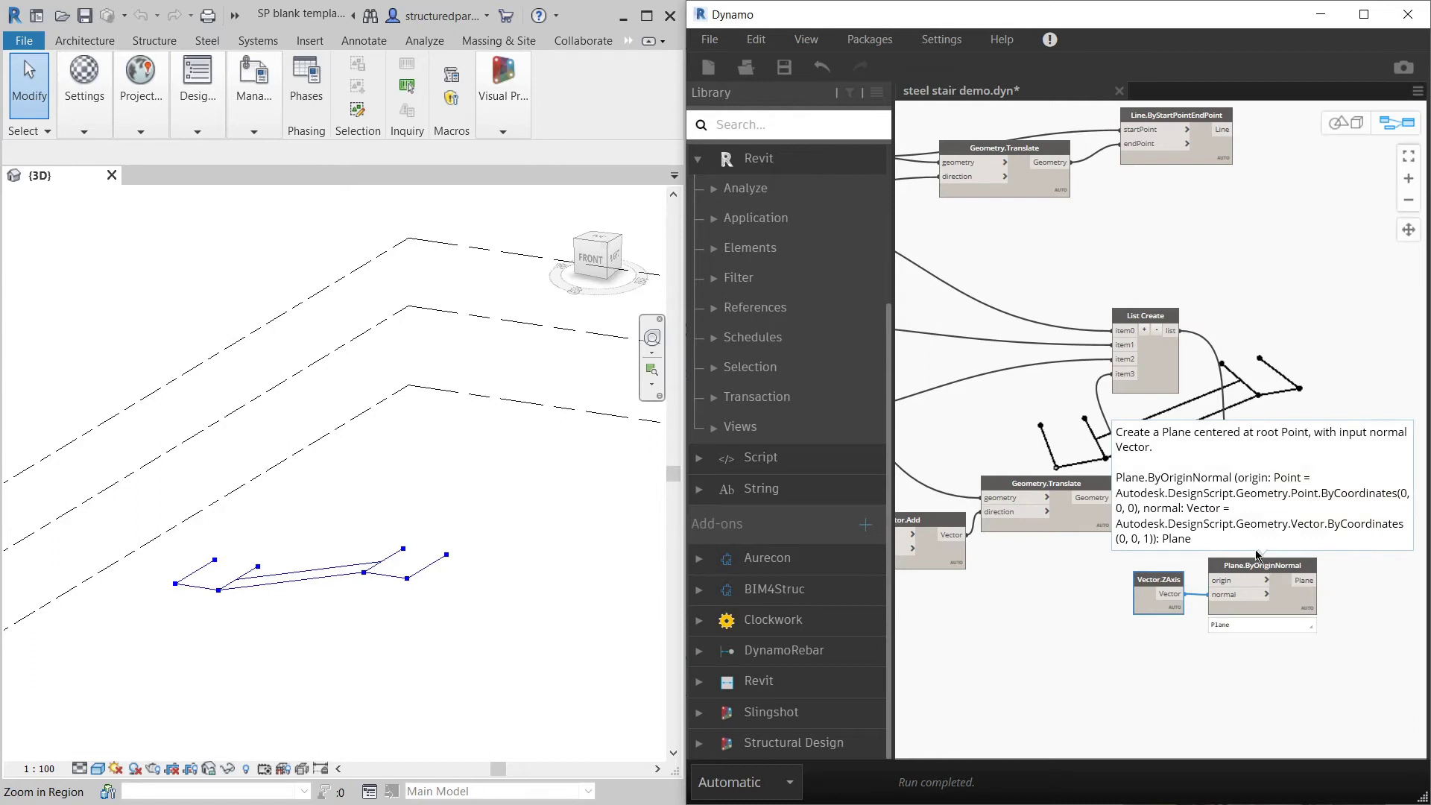
# Step: Space Plane.ByOriginNormal away from Vector.ZAxis and connect its Plane output to the mirrorPlane input of Geometry.Mirror
pyautogui.hotkey('ctrl', 'z')
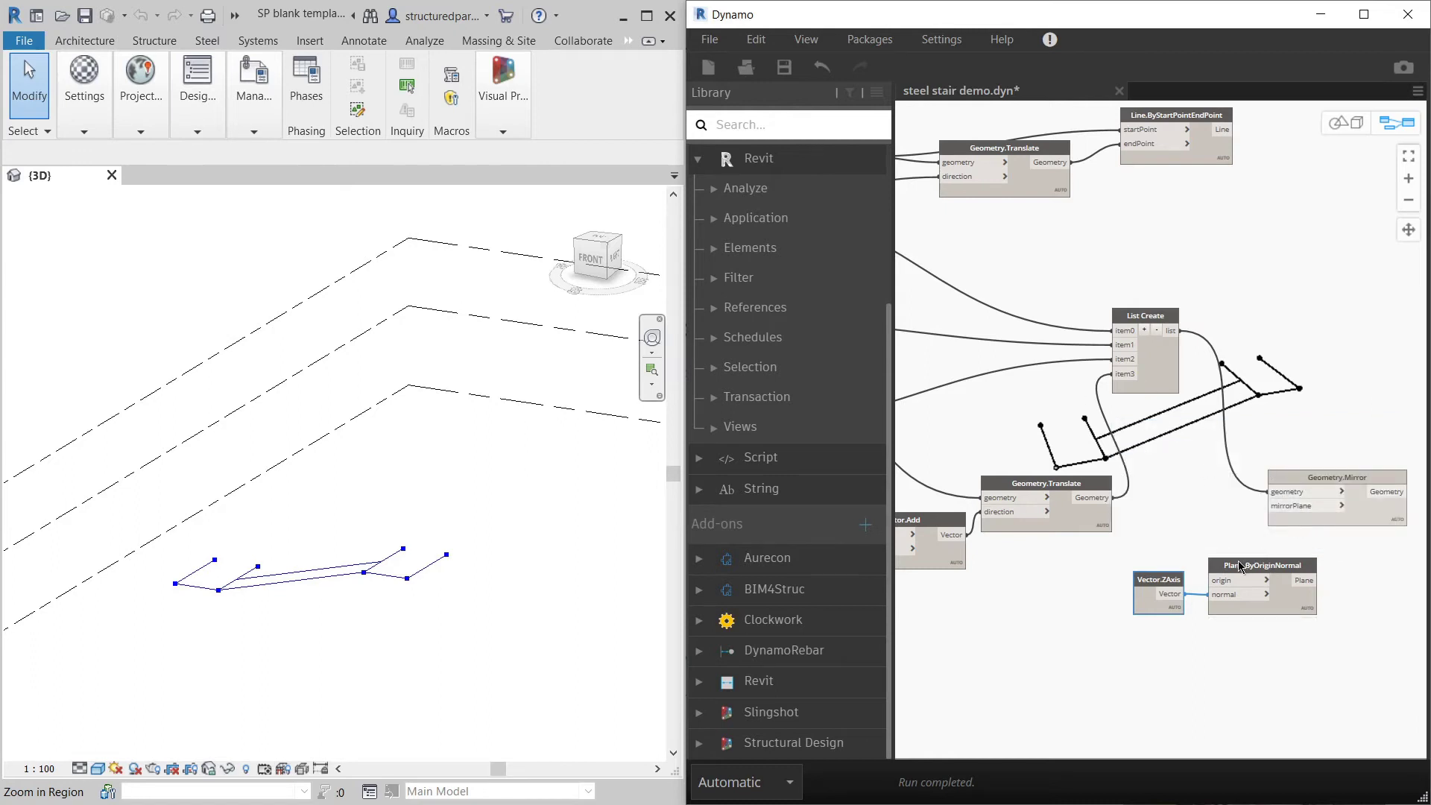
pyautogui.moveTo(1271, 560); pyautogui.dragTo(1287, 563)
pyautogui.click(1192, 558)
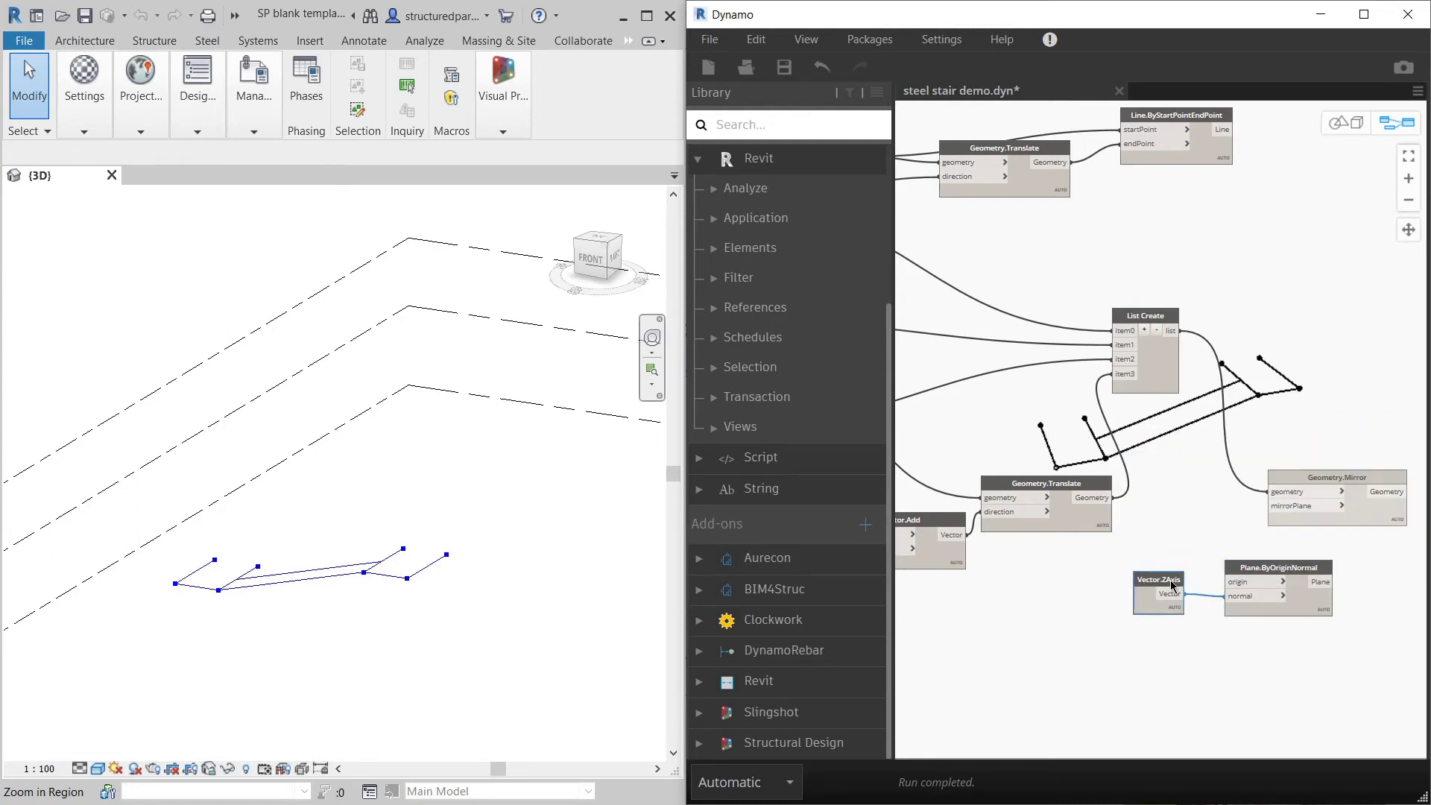
pyautogui.scroll(-4, 1271, 549)
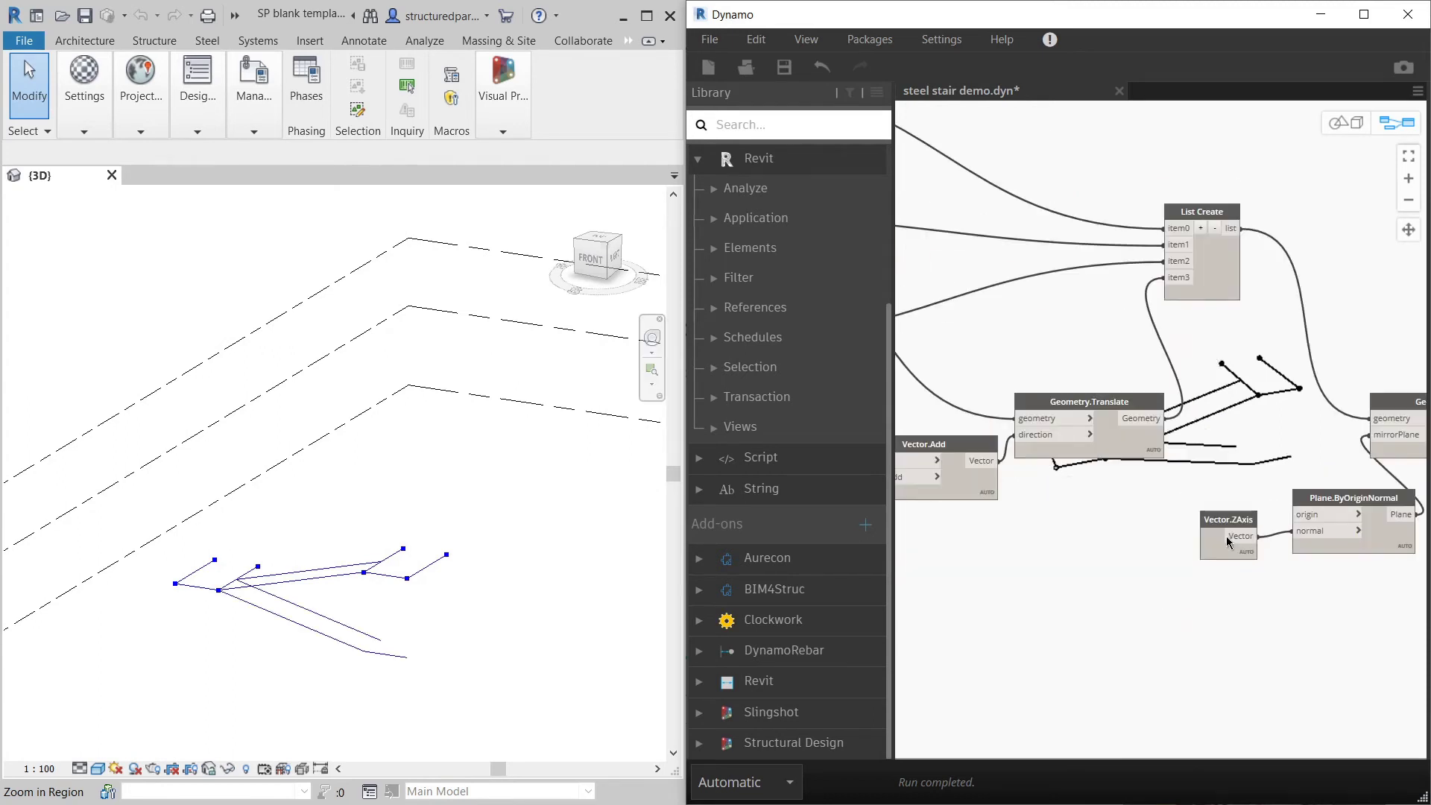
pyautogui.click(1351, 500)
pyautogui.click(1337, 478)
# Step: Connect the output of the Geometry.Translate point node feeding the third Line.ByStartPointEndPoint to the origin input of Plane.ByOriginNormal
pyautogui.scroll(-3, 1337, 479)
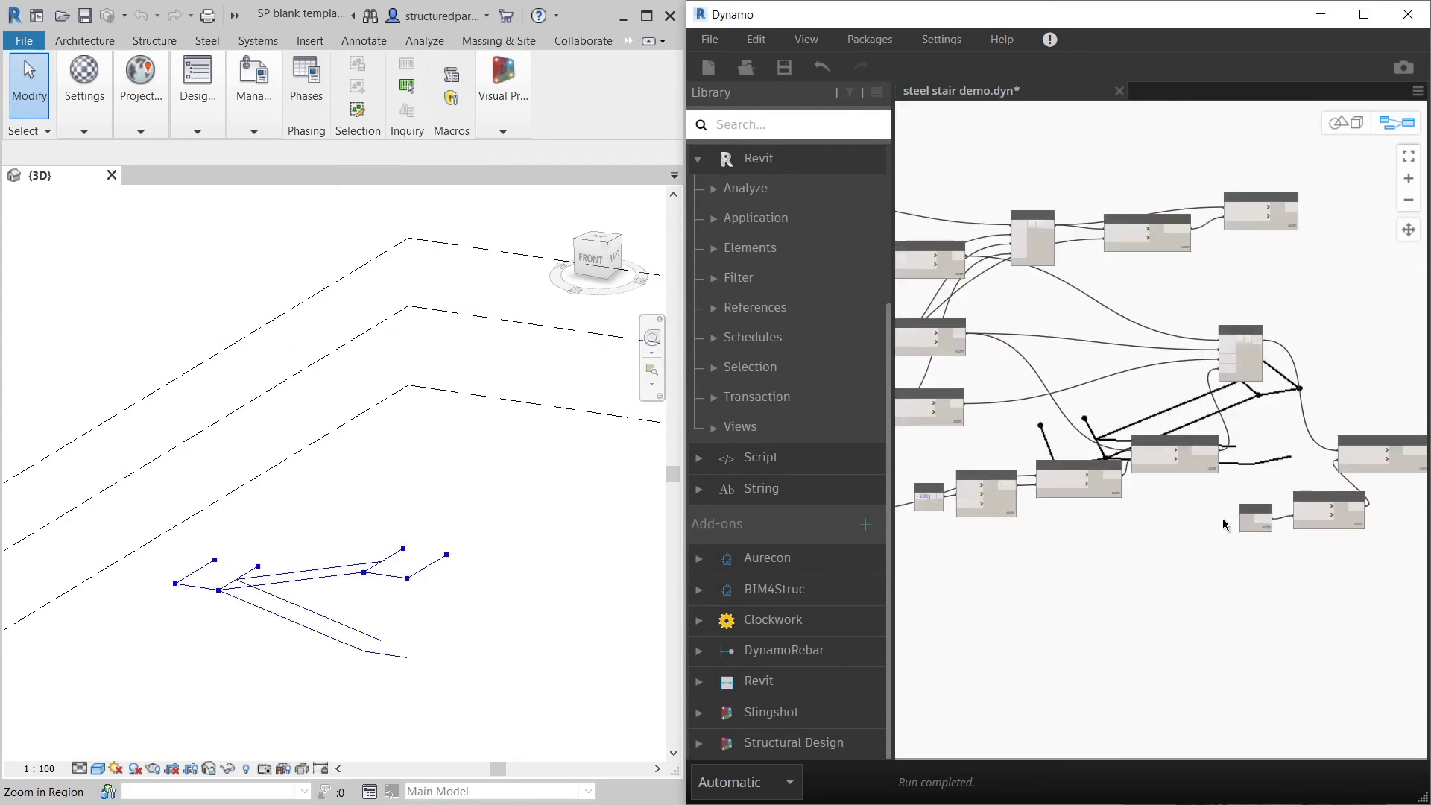
pyautogui.scroll(2, 973, 428)
pyautogui.click(924, 388)
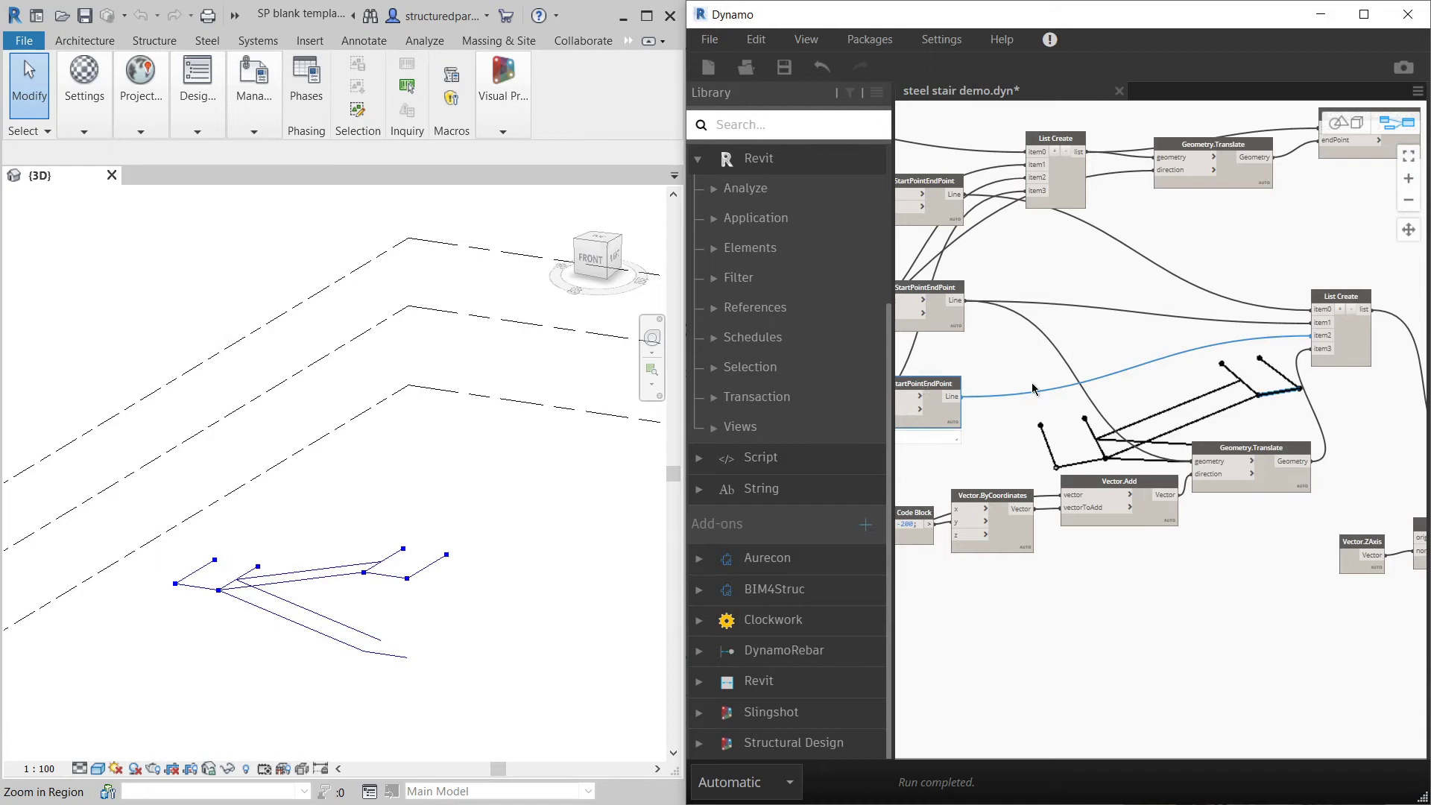
pyautogui.scroll(-2, 968, 387)
pyautogui.scroll(2, 1035, 376)
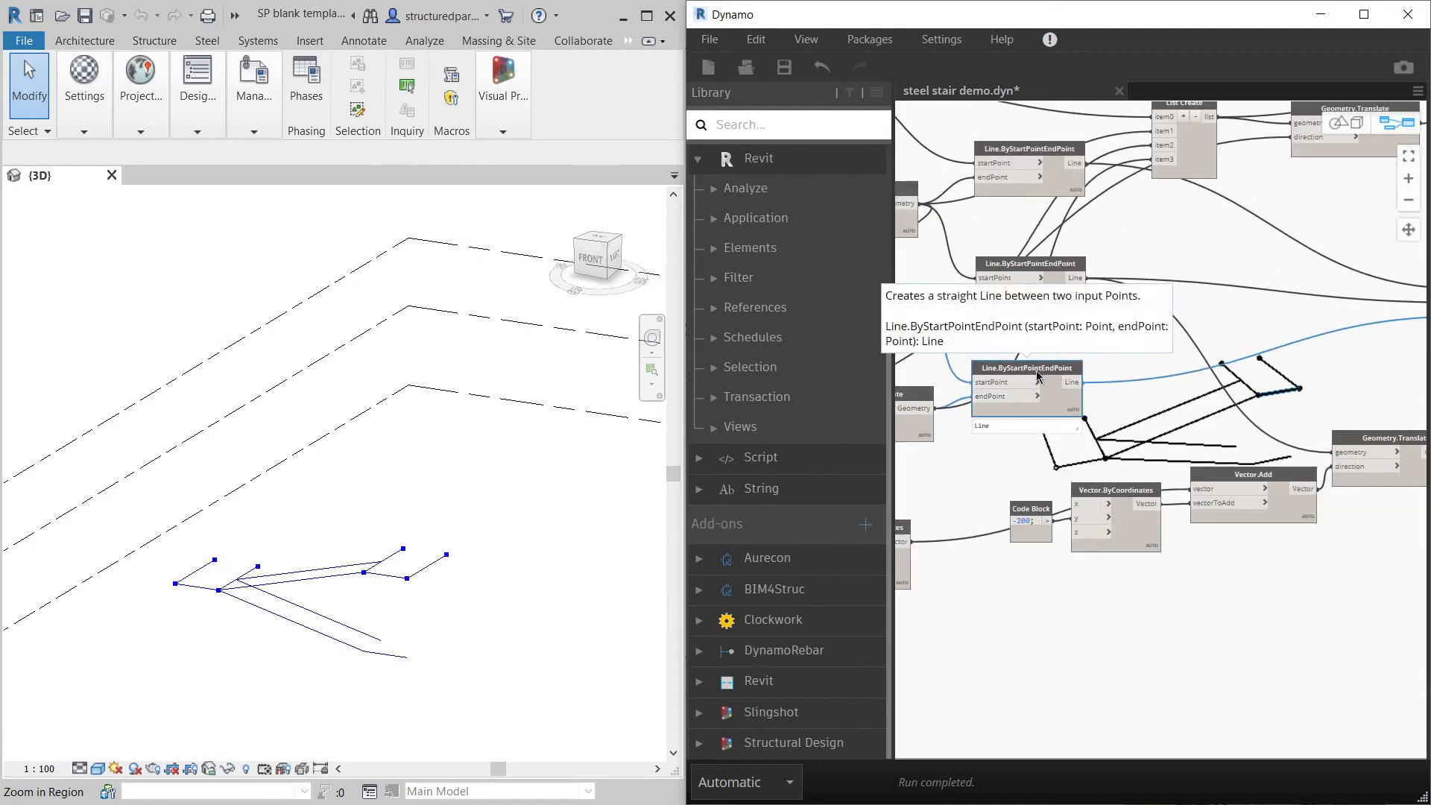
pyautogui.scroll(-2, 1038, 376)
pyautogui.scroll(2, 994, 389)
pyautogui.click(994, 389)
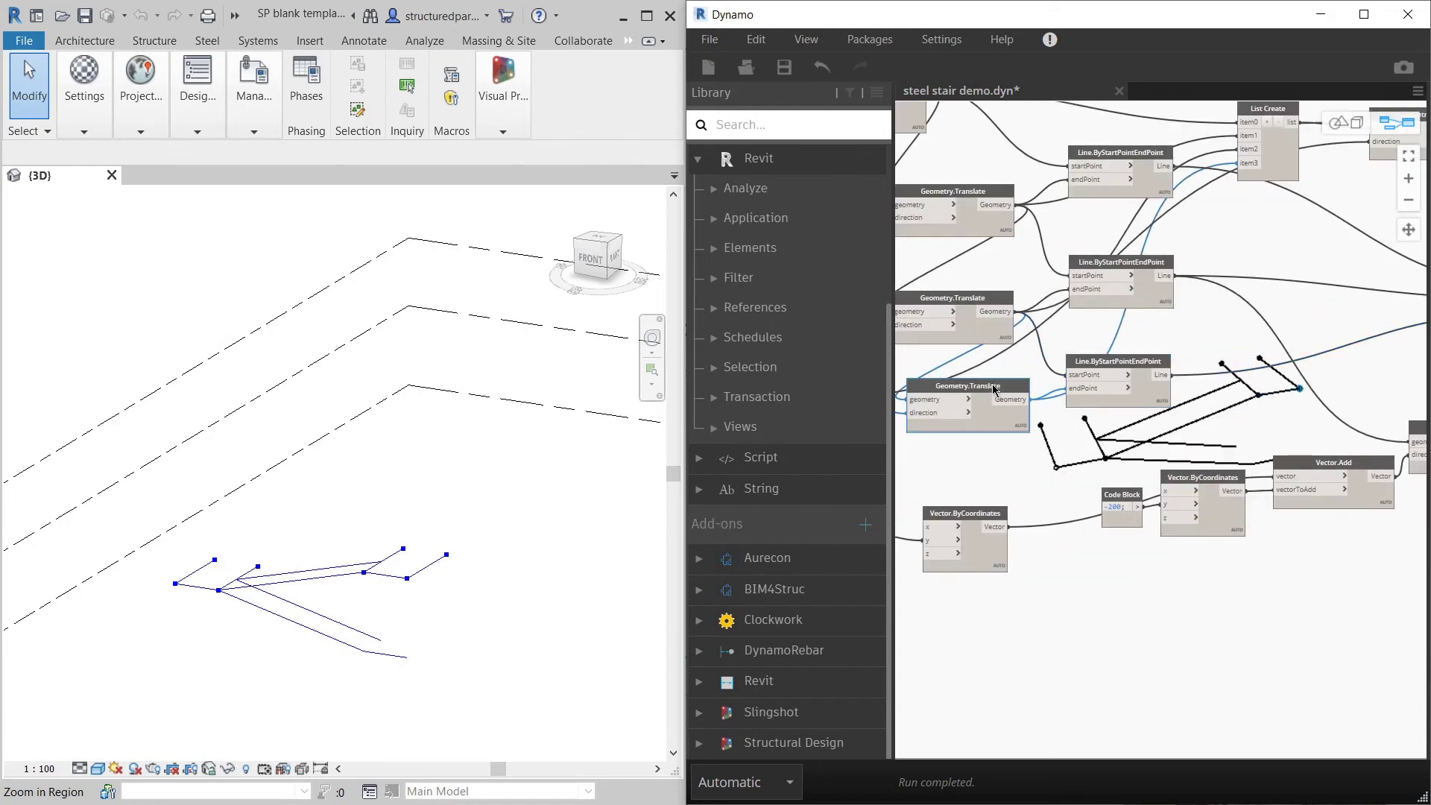
pyautogui.scroll(-2, 994, 389)
pyautogui.scroll(2, 996, 365)
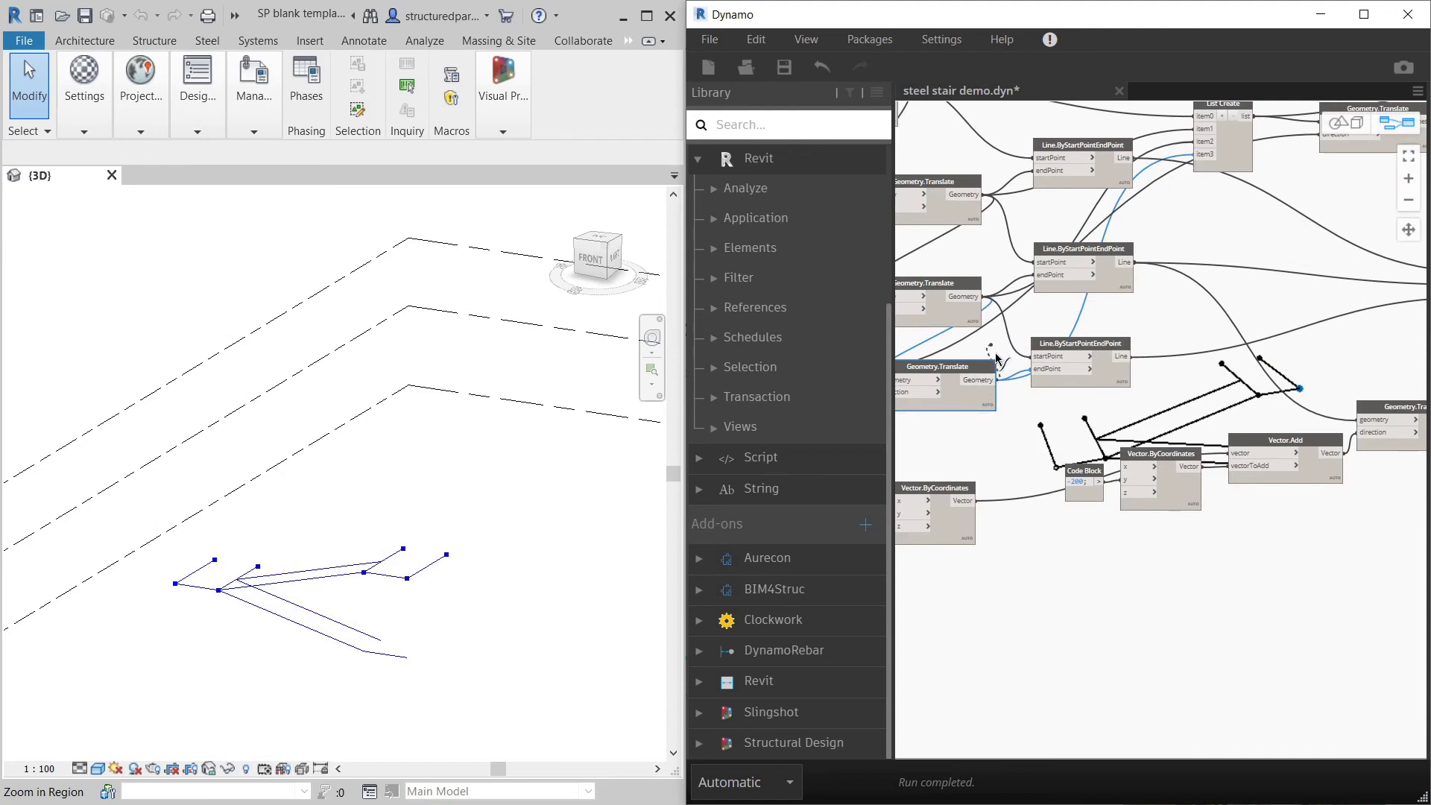
pyautogui.scroll(-3, 1049, 395)
pyautogui.scroll(4, 1352, 447)
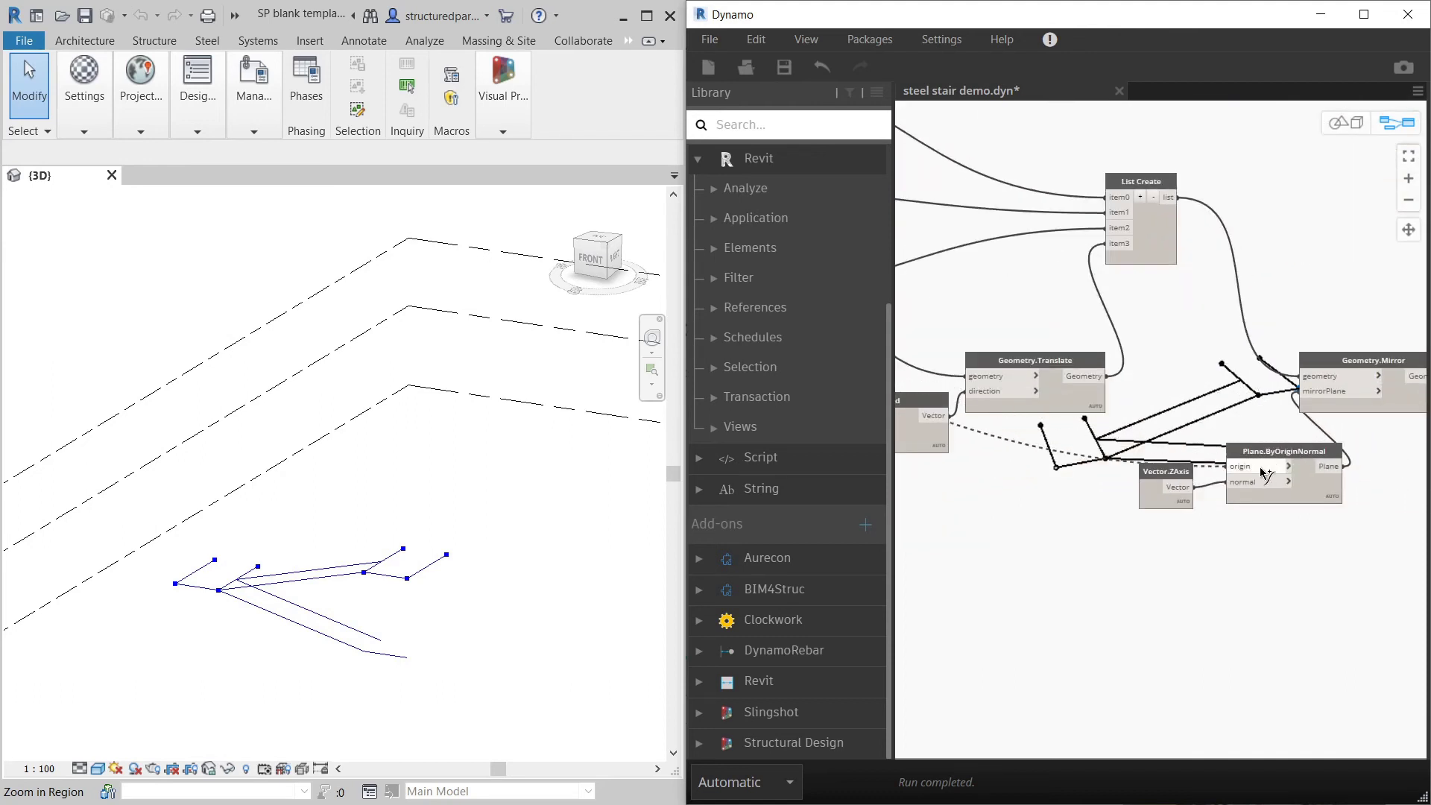
pyautogui.click(1260, 469)
pyautogui.scroll(-2, 1276, 343)
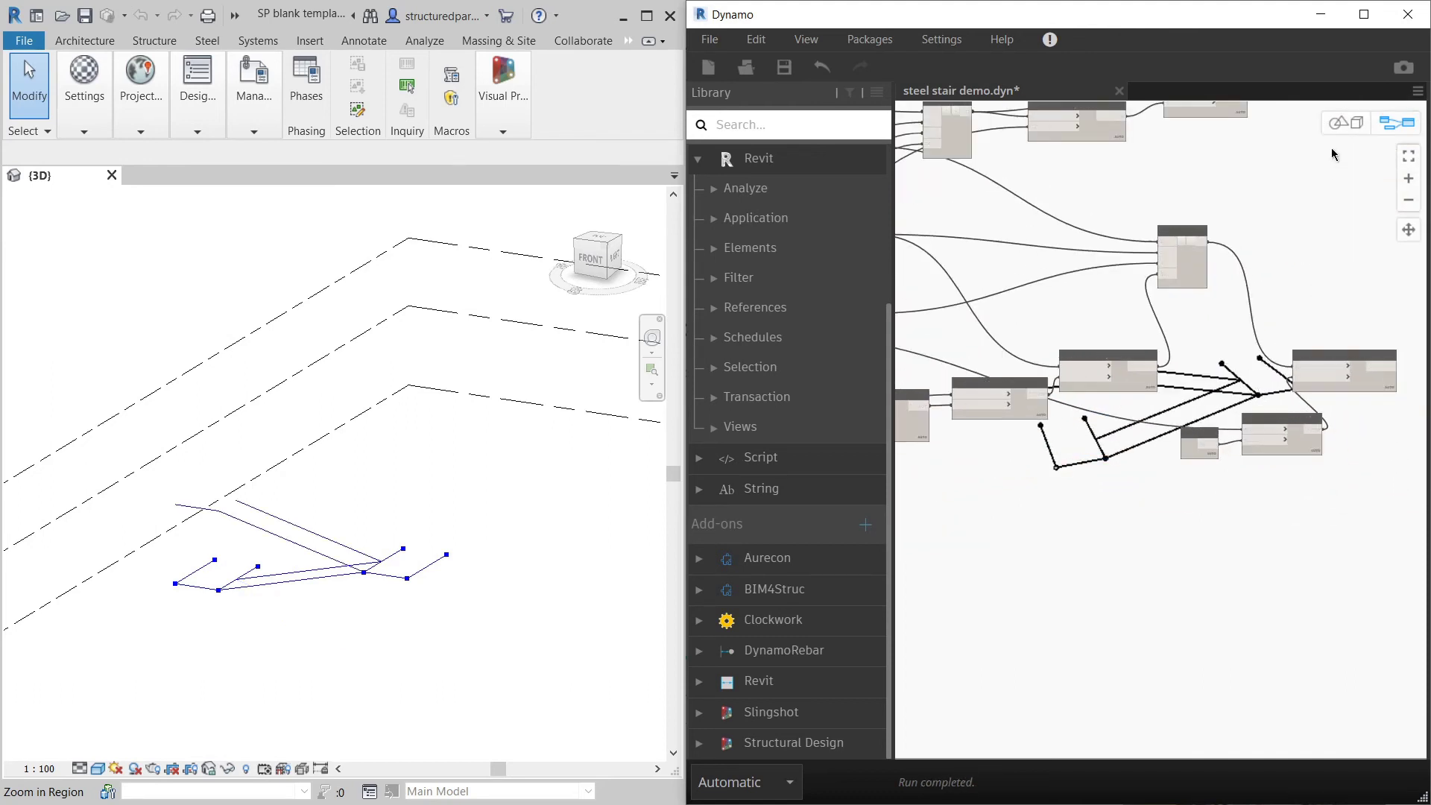
# Step: Check the mirrored lines in the geometry preview and space the Plane.ByOriginNormal and Geometry.Mirror nodes farther apart
pyautogui.hotkey('ctrl', 'b')
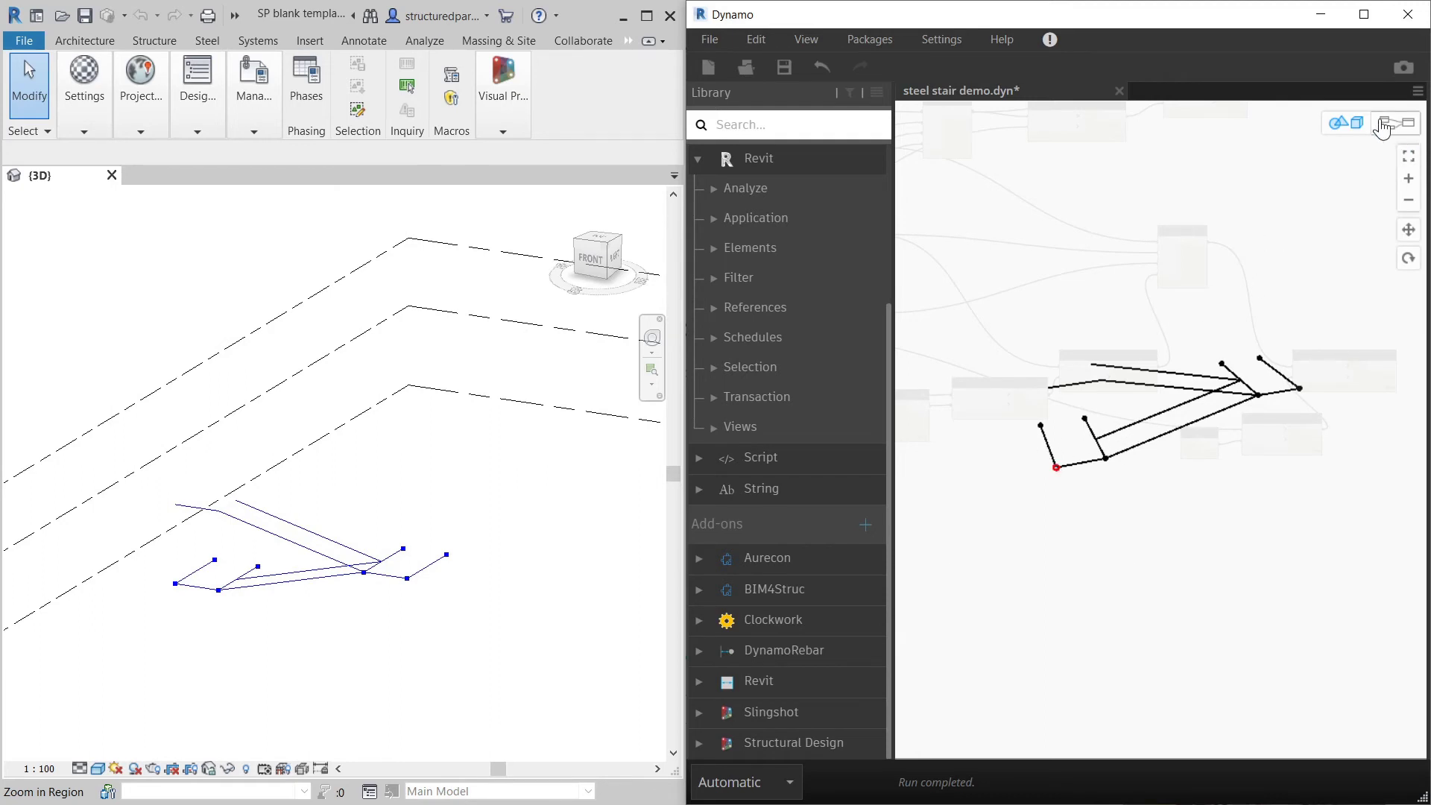
pyautogui.click(1396, 122)
pyautogui.scroll(3, 1271, 343)
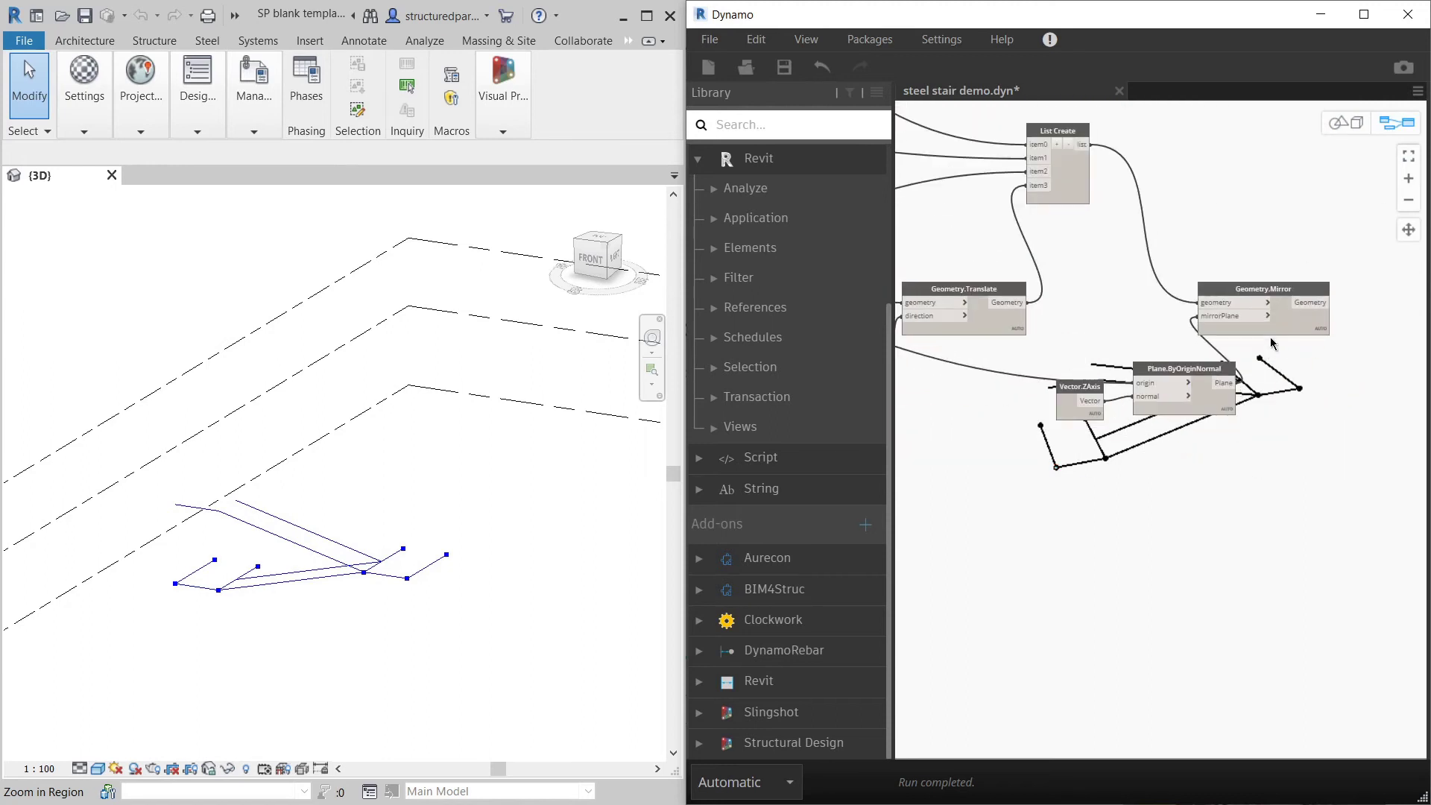
pyautogui.moveTo(1190, 376); pyautogui.dragTo(1165, 372)
pyautogui.moveTo(1273, 289); pyautogui.dragTo(1306, 304)
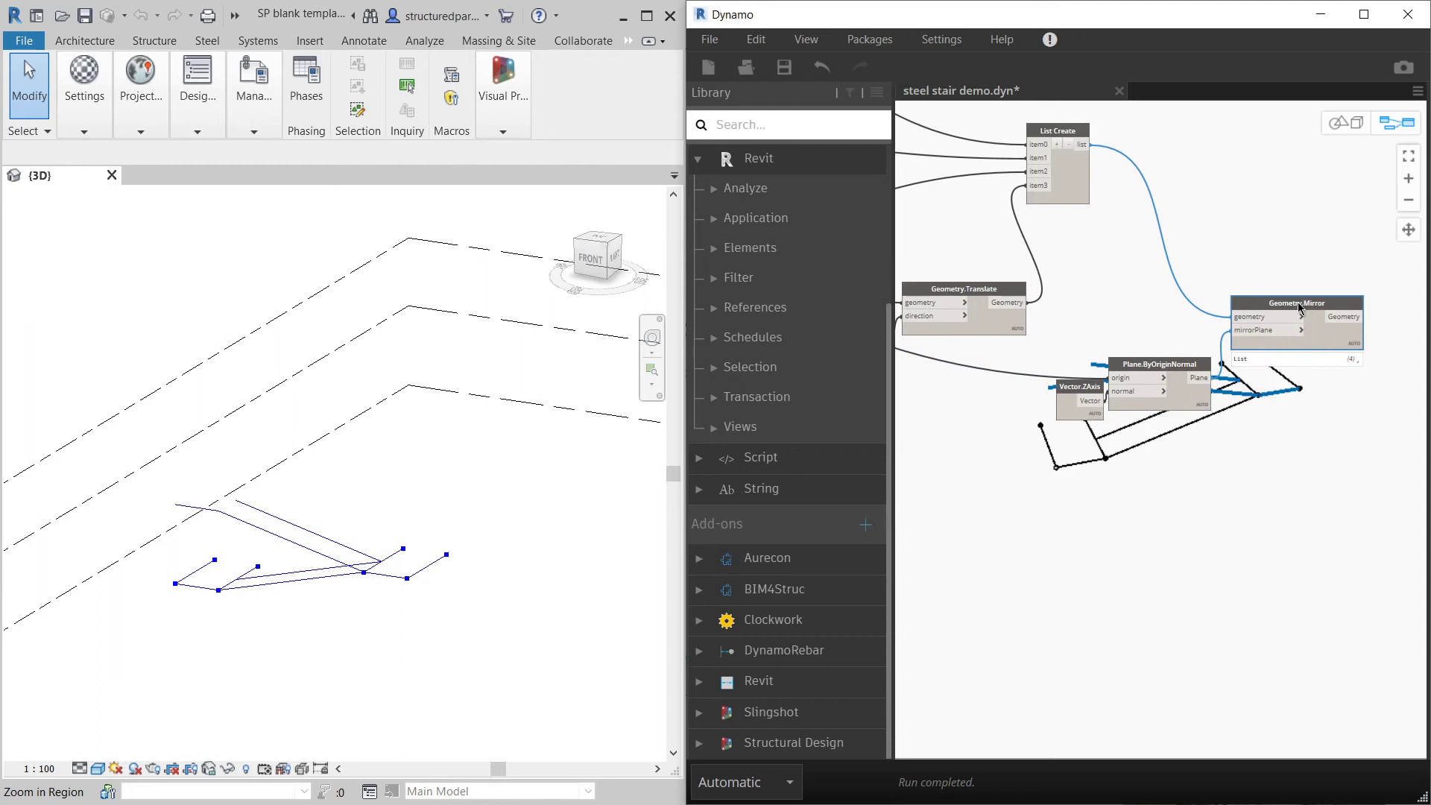
# Step: Duplicate the Geometry.Mirror node below the original and connect the first mirror's output to the copy's geometry input
pyautogui.hotkey('ctrl', 'c')
pyautogui.hotkey('ctrl', 'v')
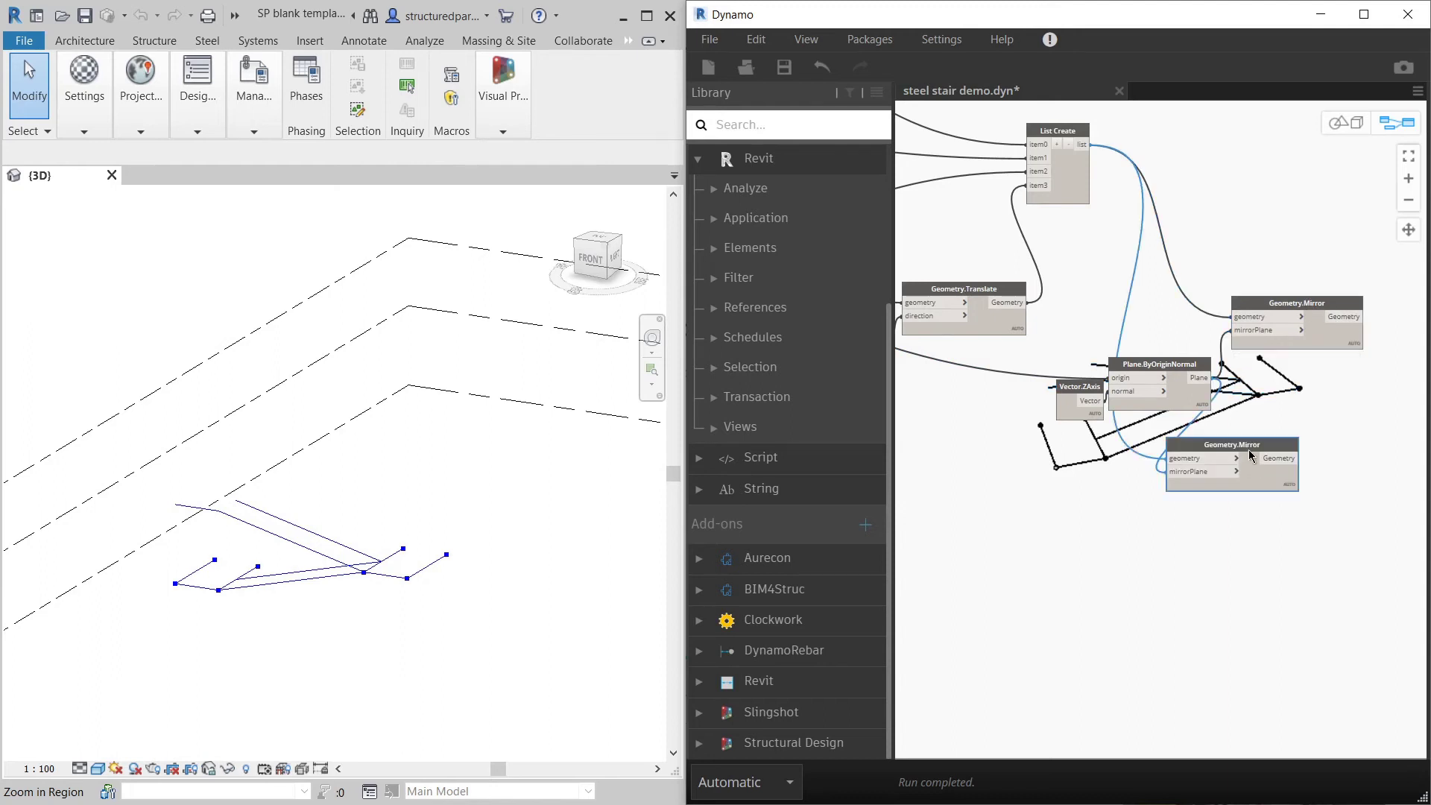
pyautogui.moveTo(1362, 317); pyautogui.dragTo(1251, 464)
pyautogui.scroll(-1, 1356, 428)
pyautogui.scroll(1, 898, 458)
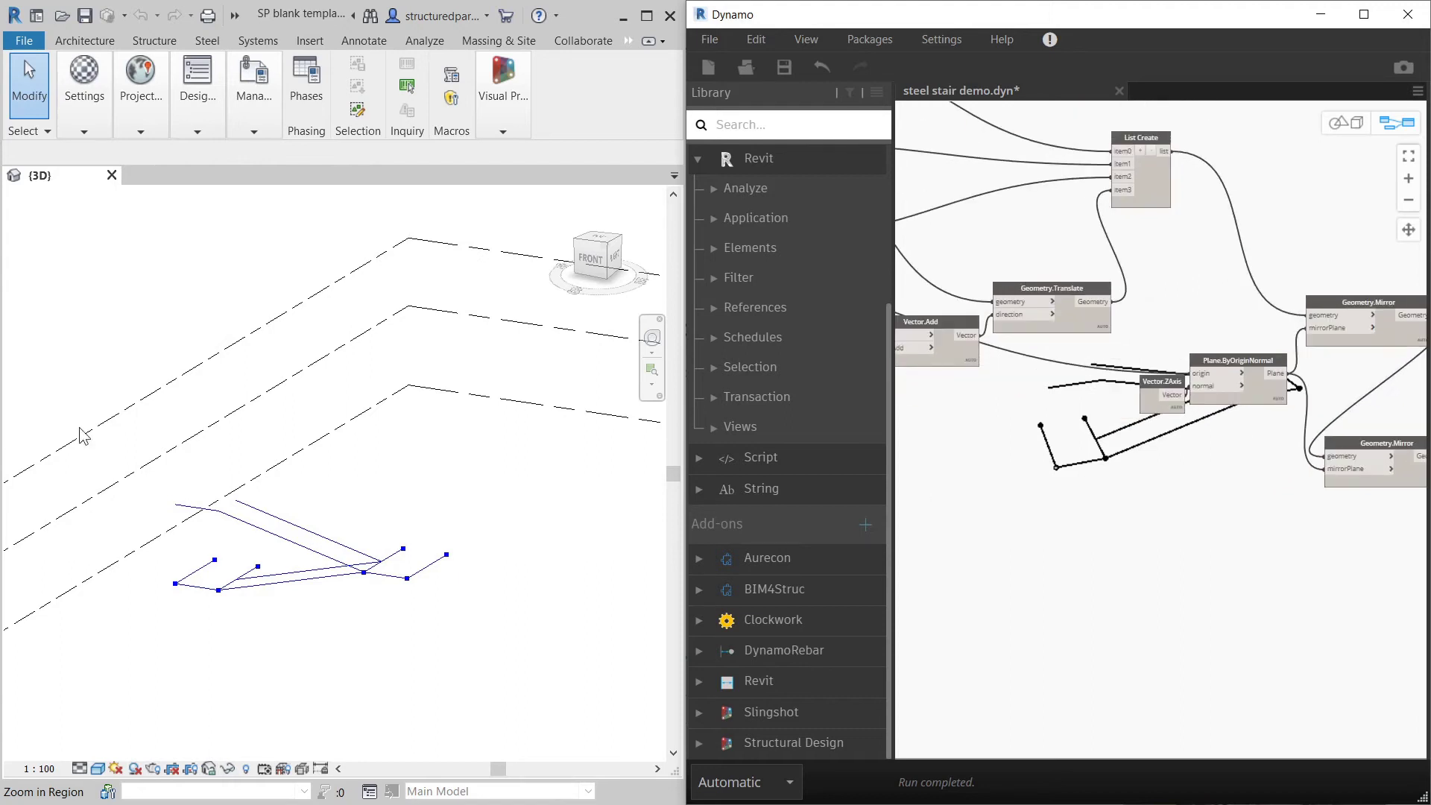
pyautogui.hotkey('alt', 'Tab')
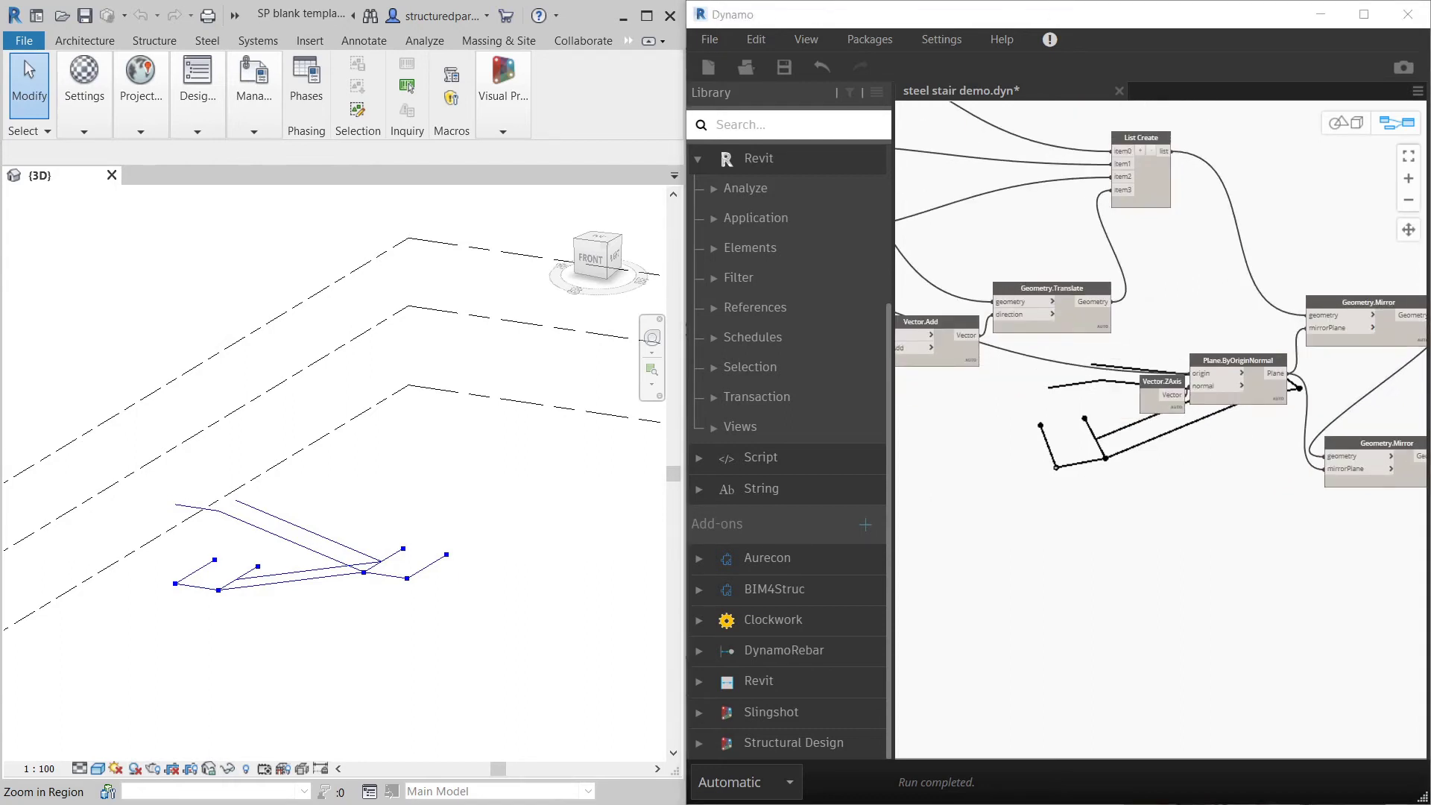
pyautogui.click(1200, 537)
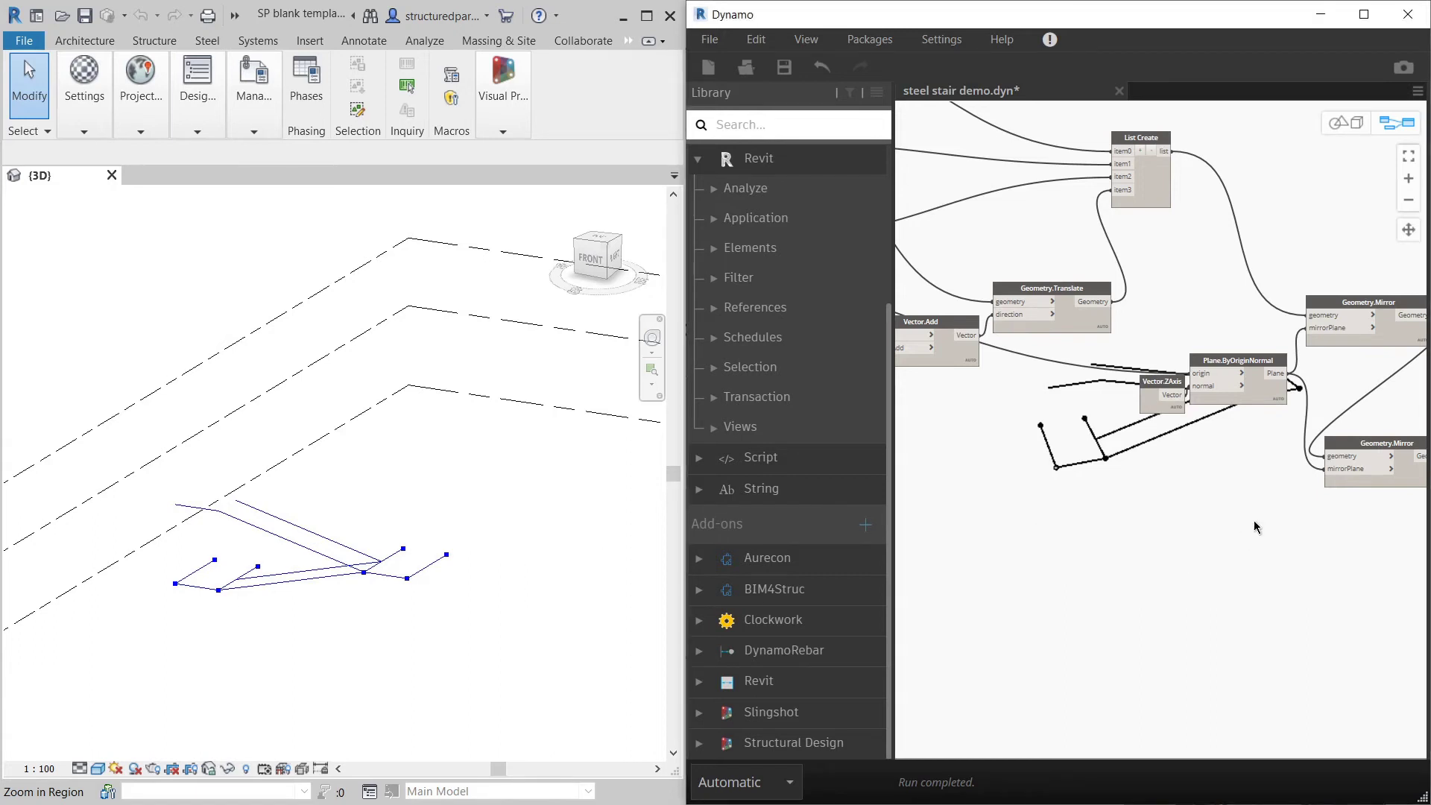
pyautogui.scroll(-5, 1188, 510)
pyautogui.scroll(5, 1053, 477)
pyautogui.scroll(-2, 1157, 495)
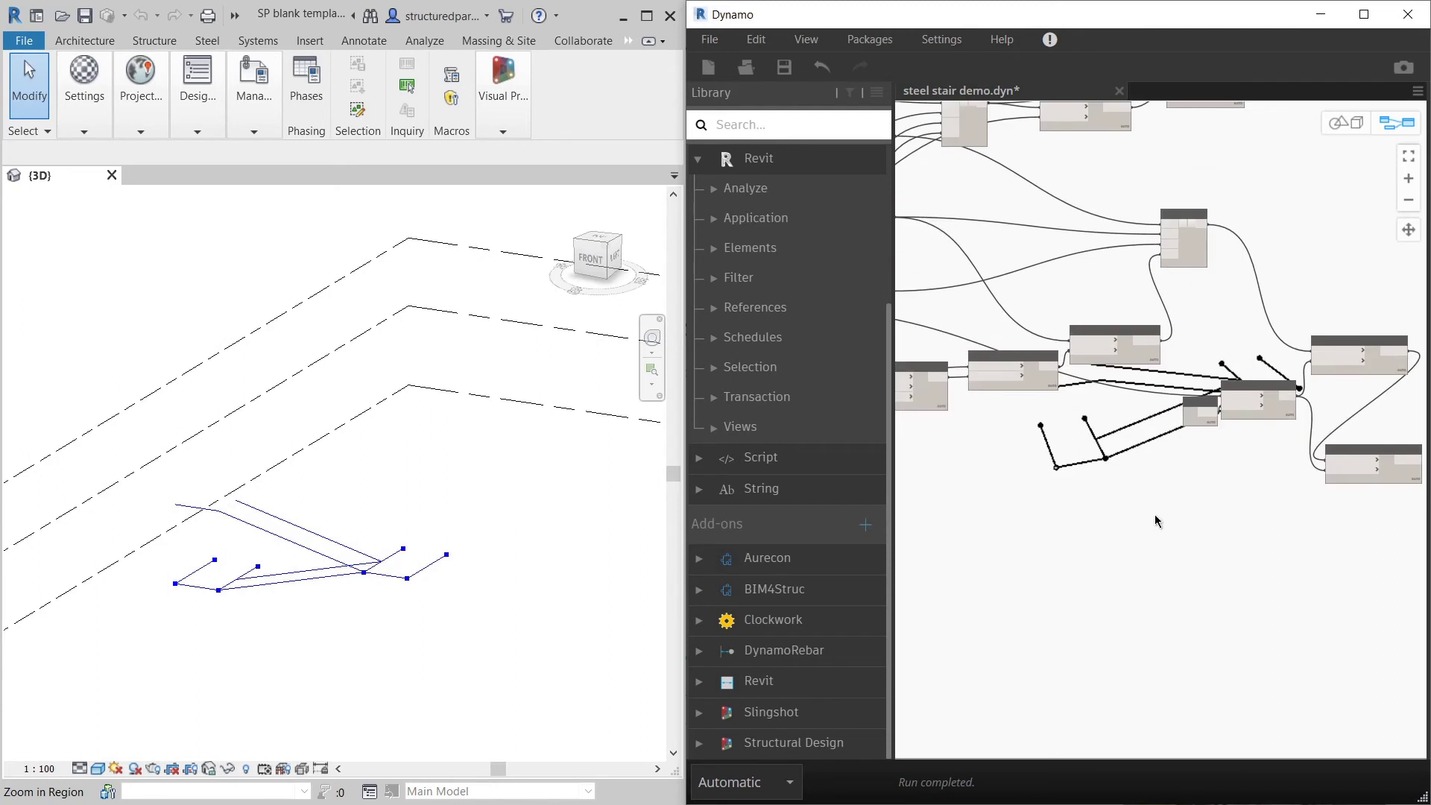
# Step: Add a Geometry.Translate node taking geometry and direction inputs and place it below the Plane.ByOriginNormal node
pyautogui.rightClick(1134, 552)
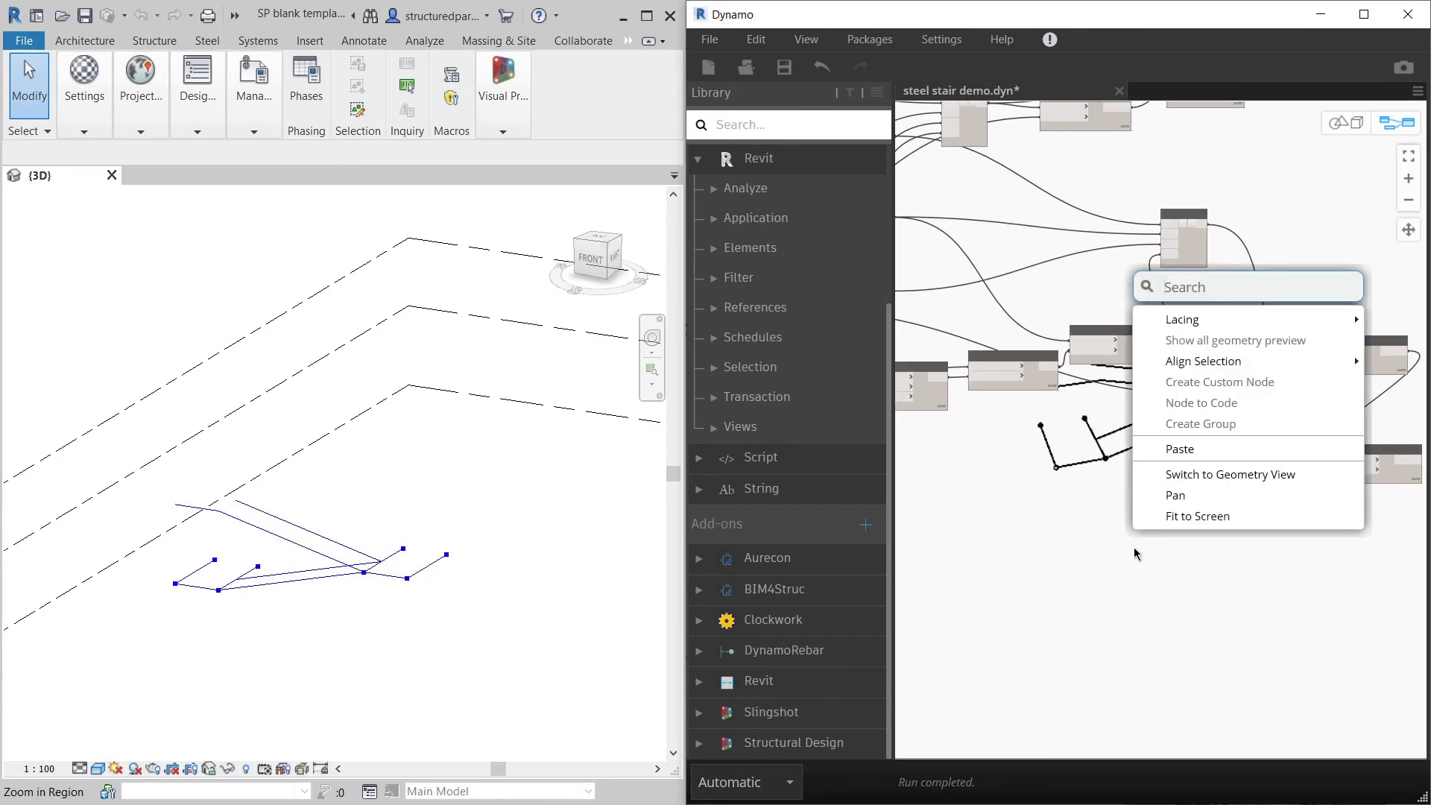
pyautogui.write('geom')
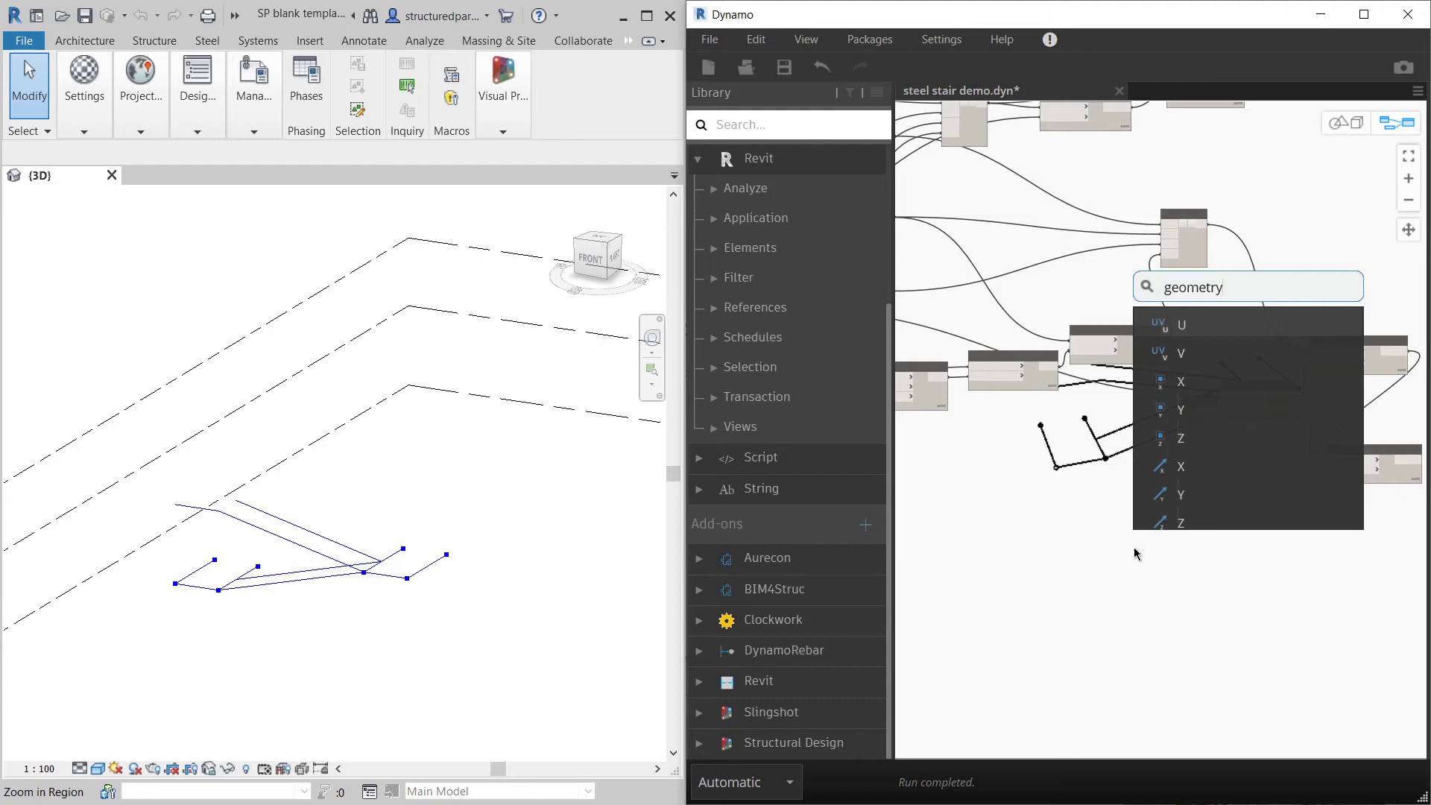
pyautogui.write('etry vec')
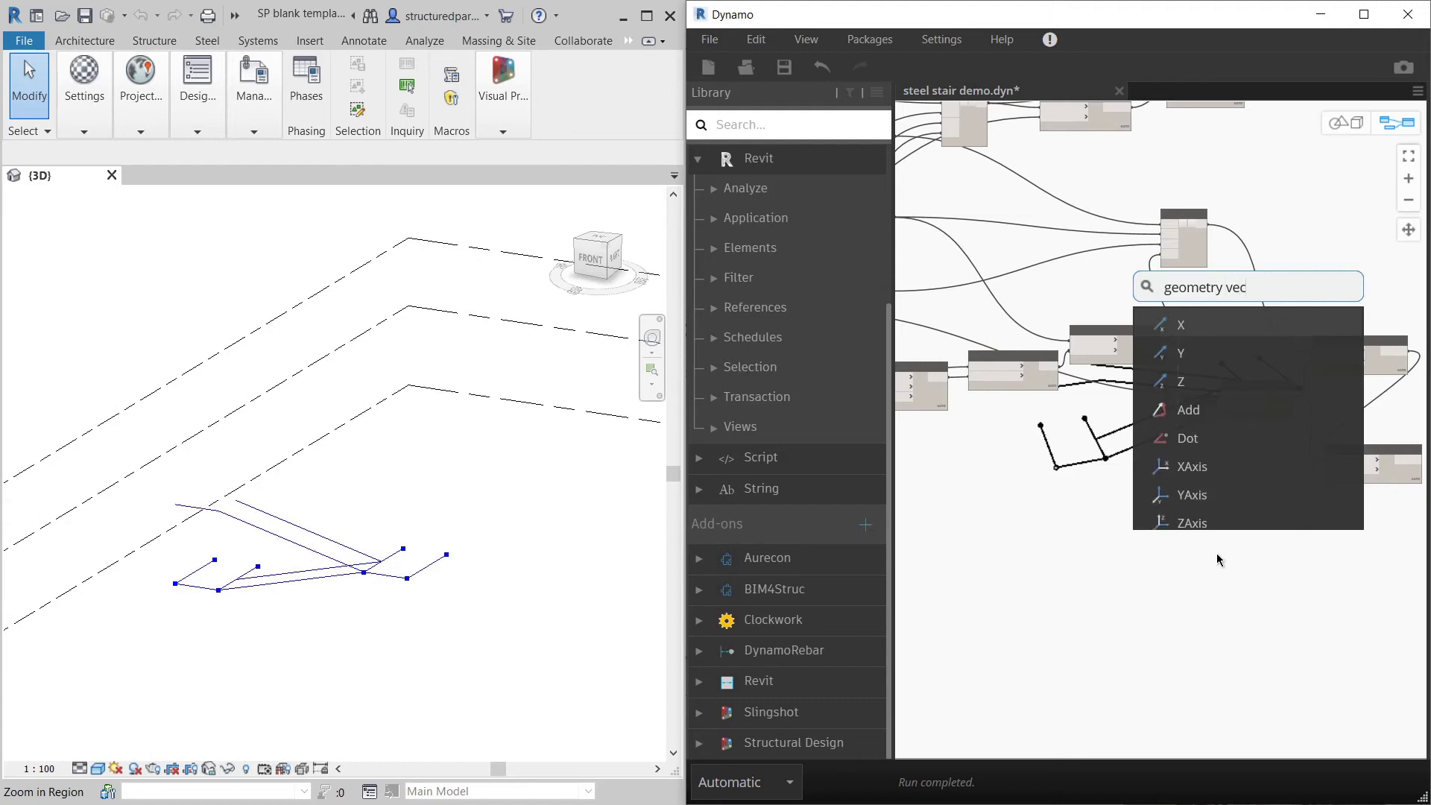
pyautogui.write('t')
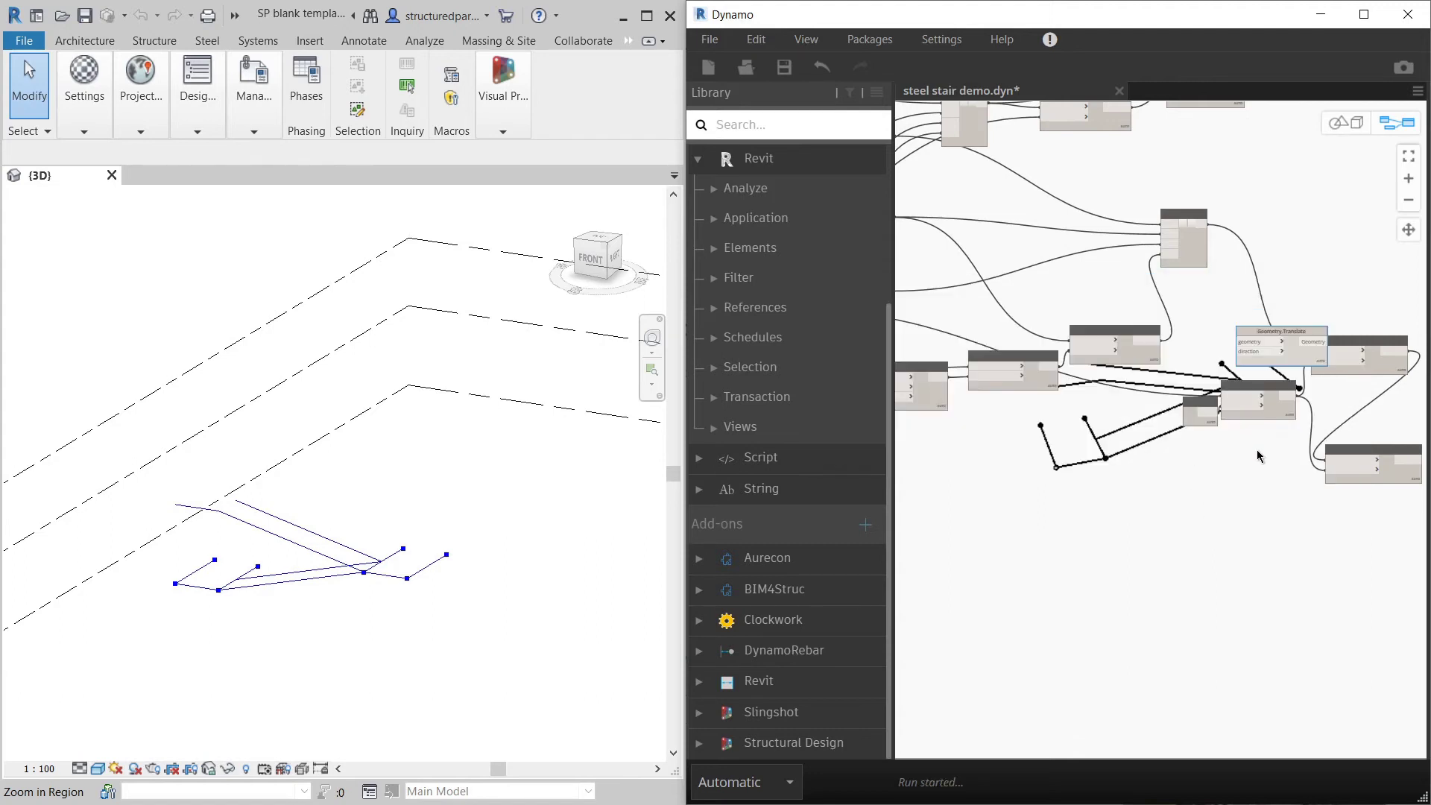
pyautogui.moveTo(1285, 348); pyautogui.dragTo(1240, 476)
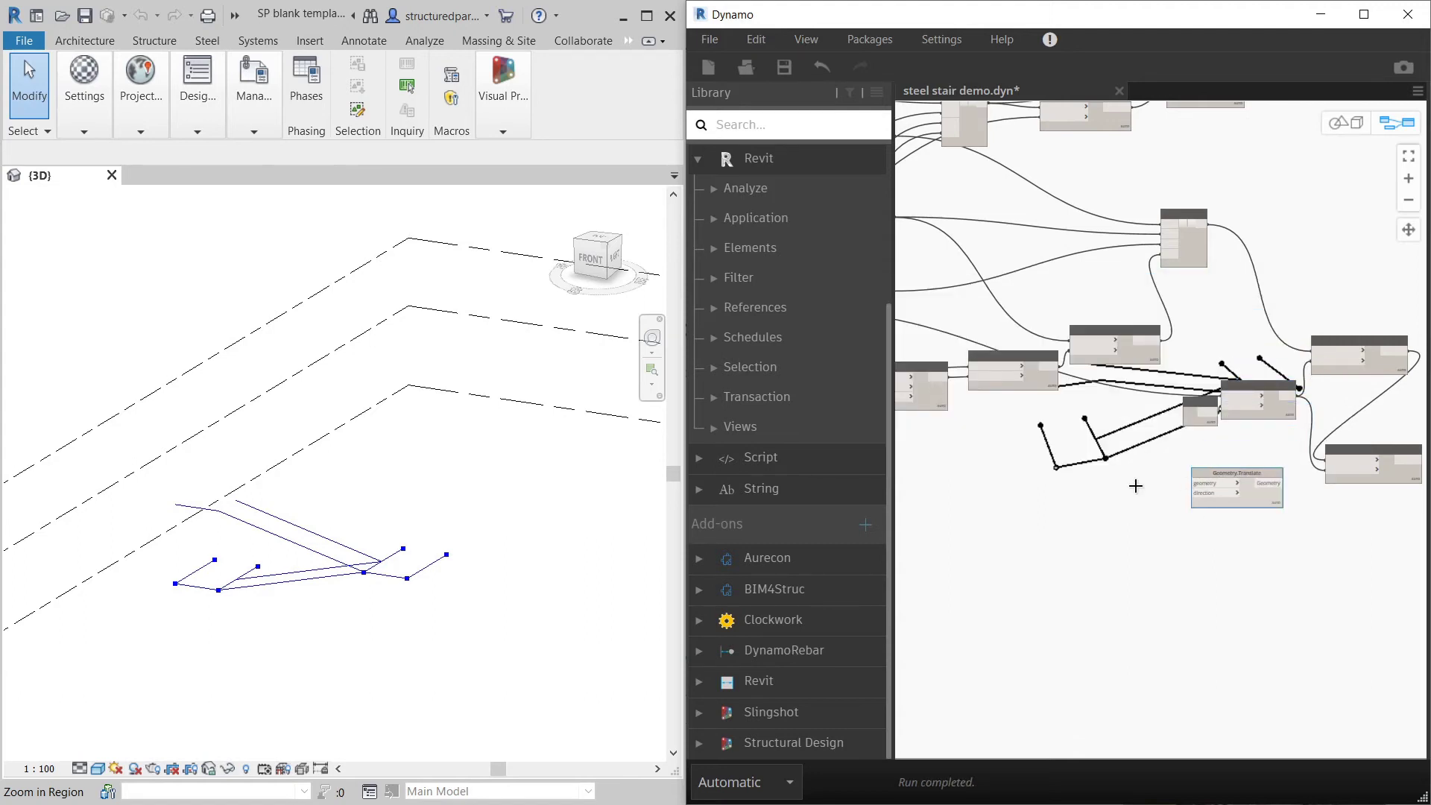
# Step: Connect the Point.ByCoordinates output to the geometry input of the new Geometry.Translate node
pyautogui.scroll(-5, 1134, 485)
pyautogui.scroll(-3, 1157, 536)
pyautogui.scroll(8, 1074, 441)
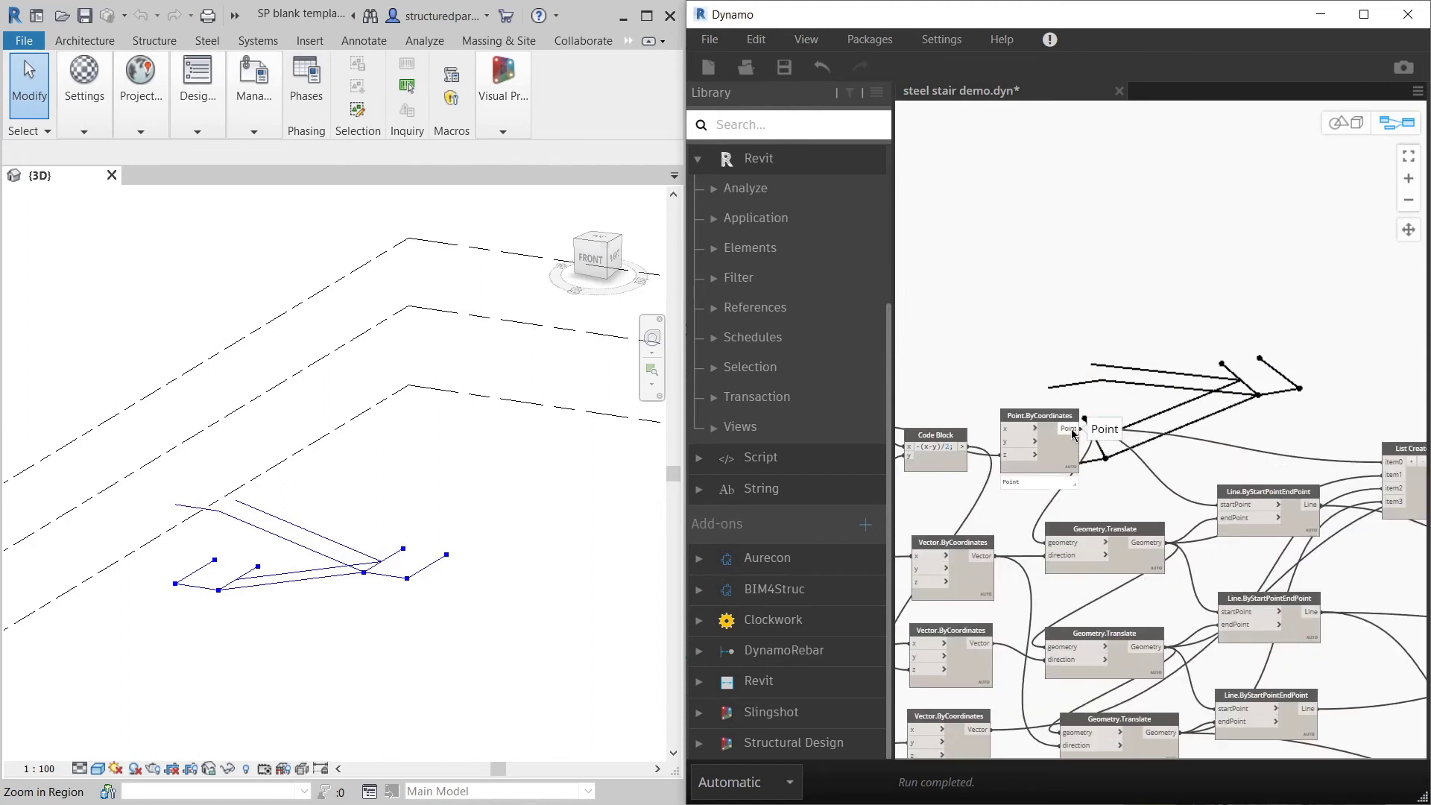
pyautogui.click(1073, 435)
pyautogui.scroll(-5, 1123, 335)
pyautogui.scroll(5, 1364, 514)
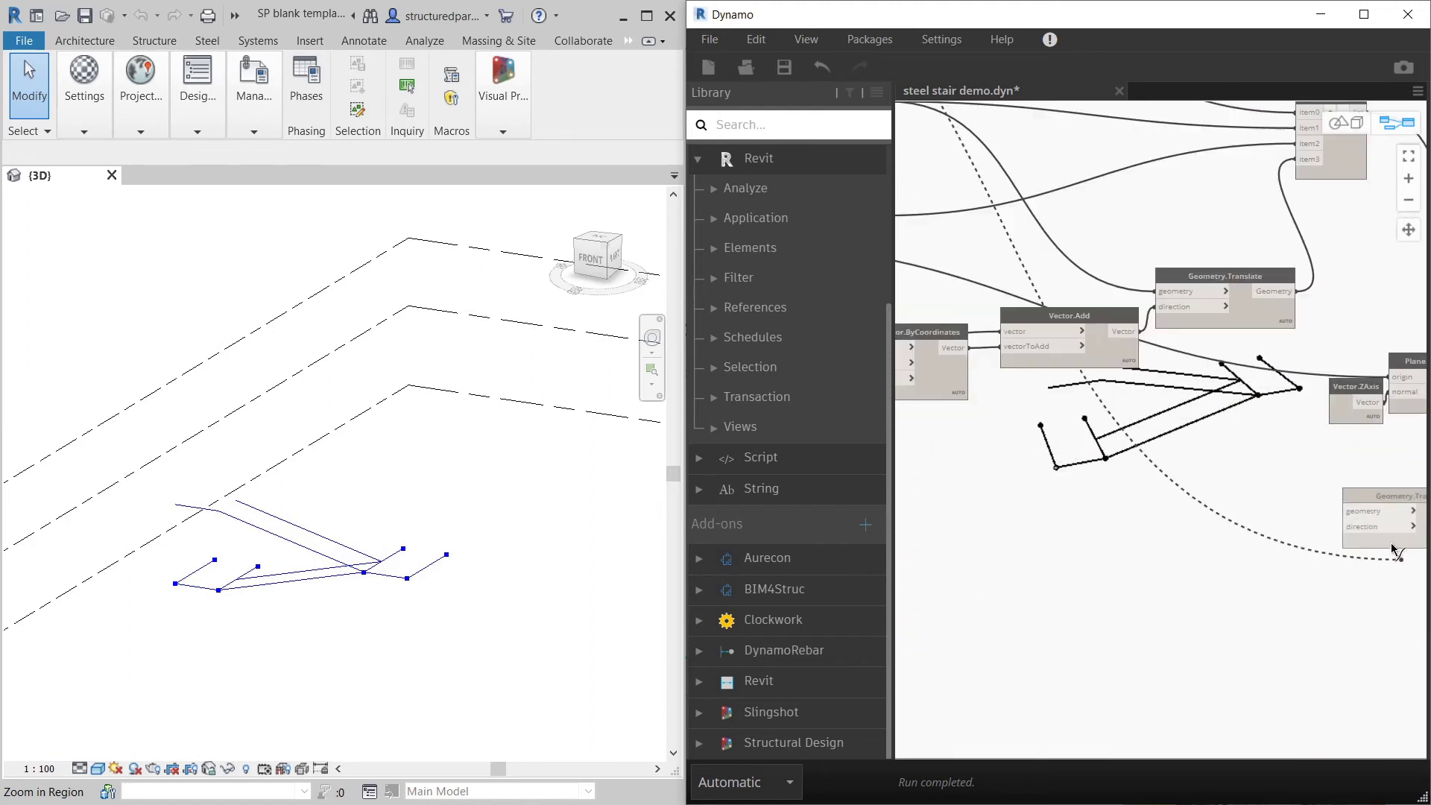
pyautogui.click(1363, 514)
pyautogui.scroll(-1, 1132, 518)
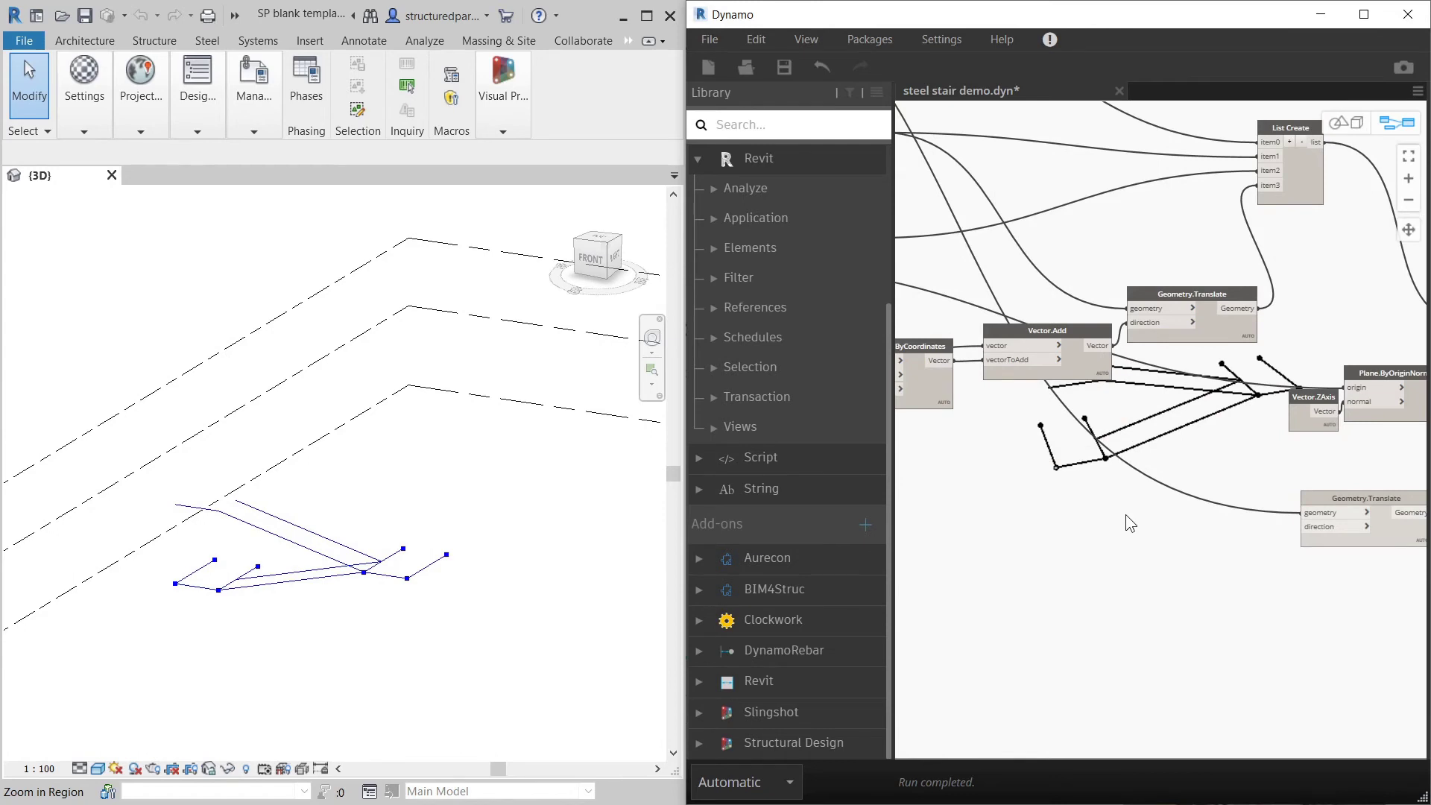
pyautogui.scroll(2, 1091, 367)
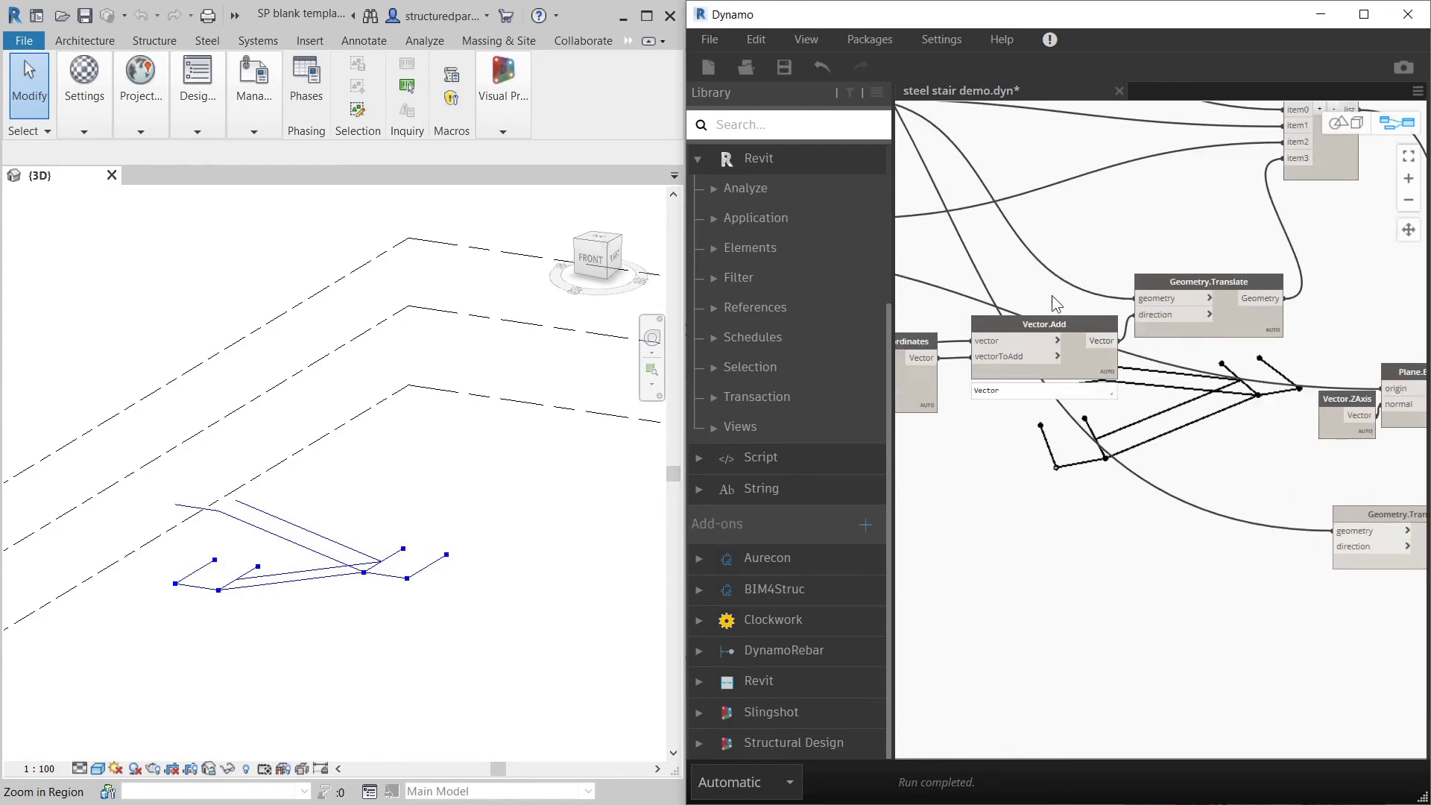
pyautogui.scroll(-5, 954, 359)
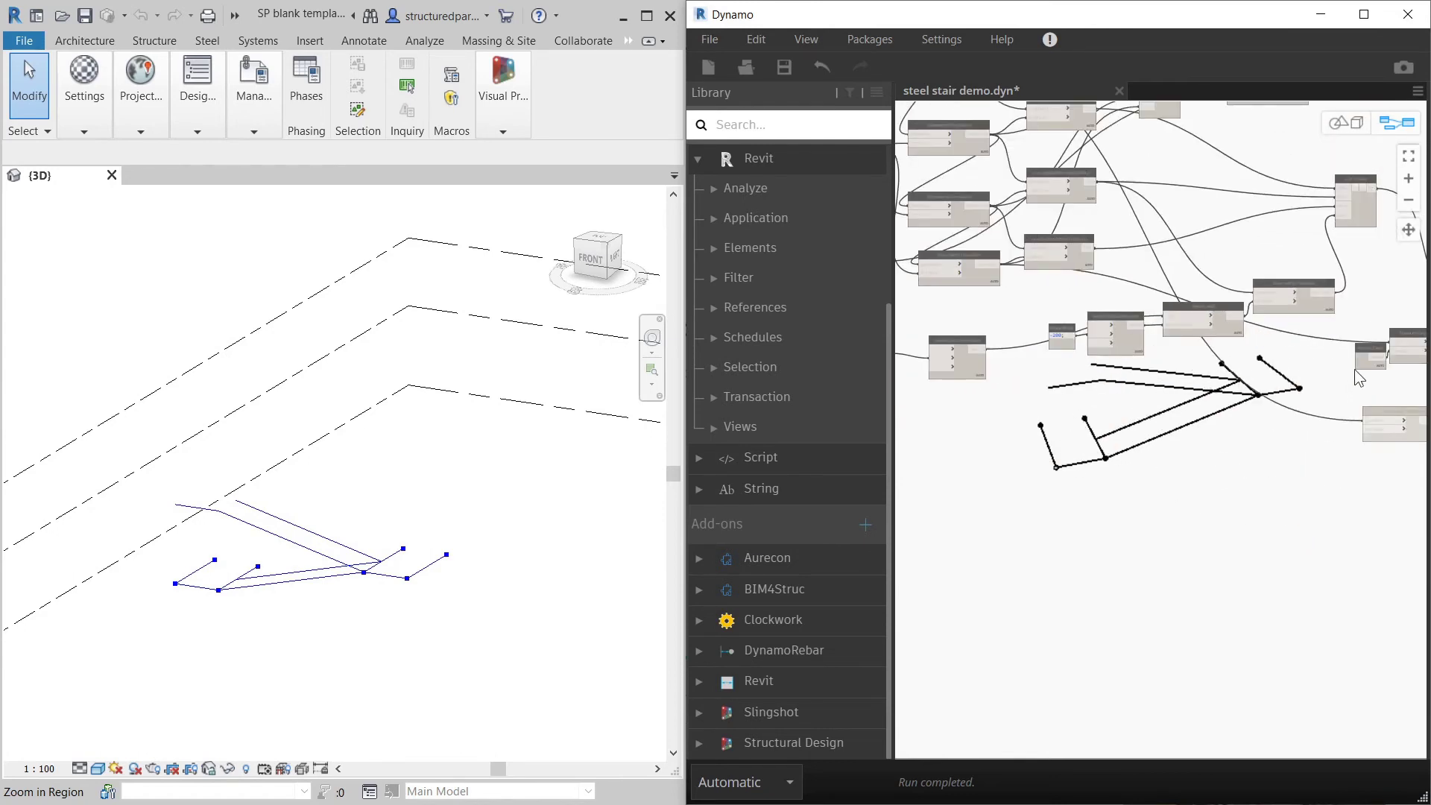
# Step: Connect the Vector.ByCoordinates output to the direction input of the new Geometry.Translate node below Plane.ByOriginNormal
pyautogui.scroll(4, 1004, 359)
pyautogui.scroll(-3, 1326, 369)
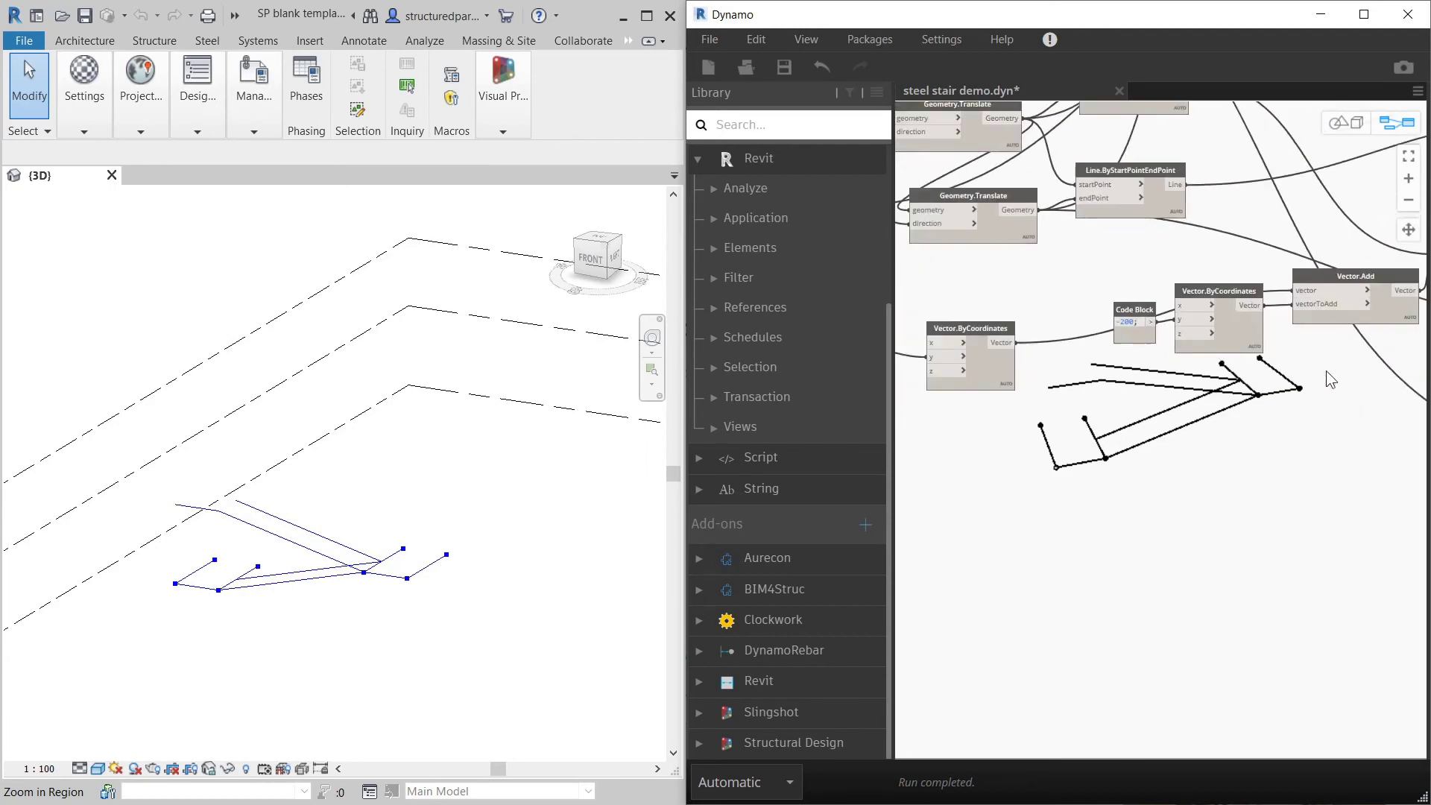
pyautogui.scroll(3, 1125, 371)
pyautogui.click(1050, 347)
pyautogui.scroll(-3, 1103, 380)
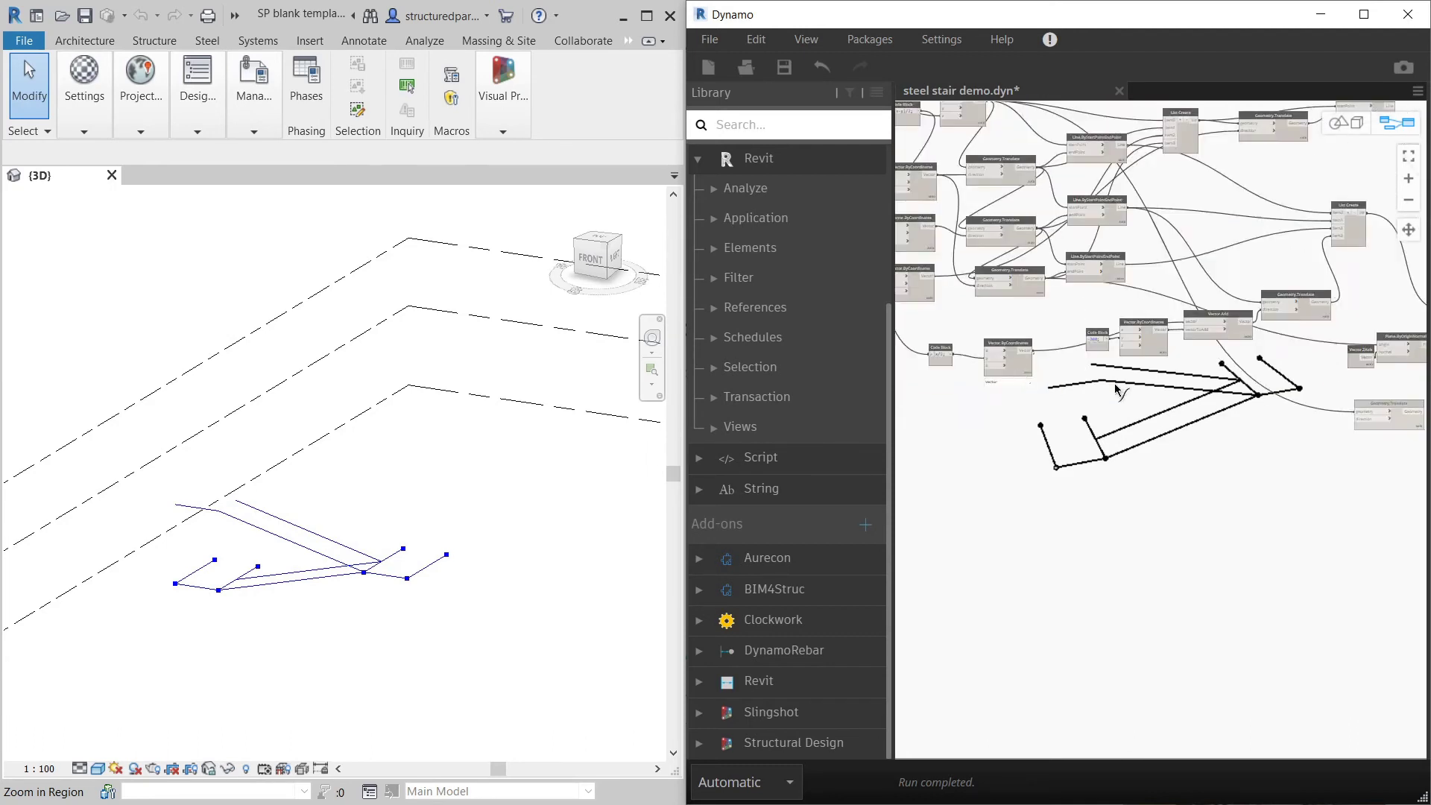
pyautogui.scroll(3, 1125, 432)
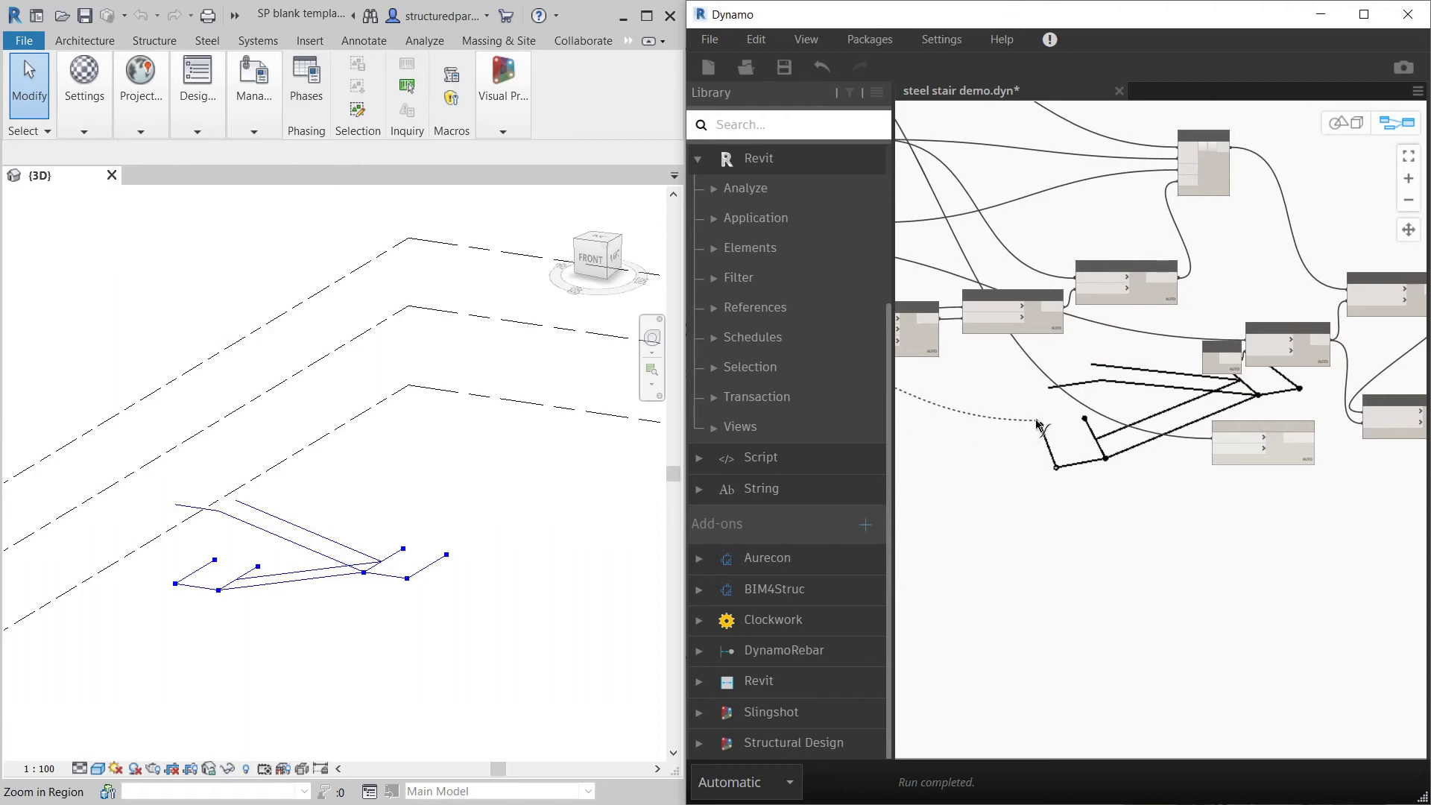
pyautogui.scroll(3, 1214, 483)
pyautogui.click(1227, 432)
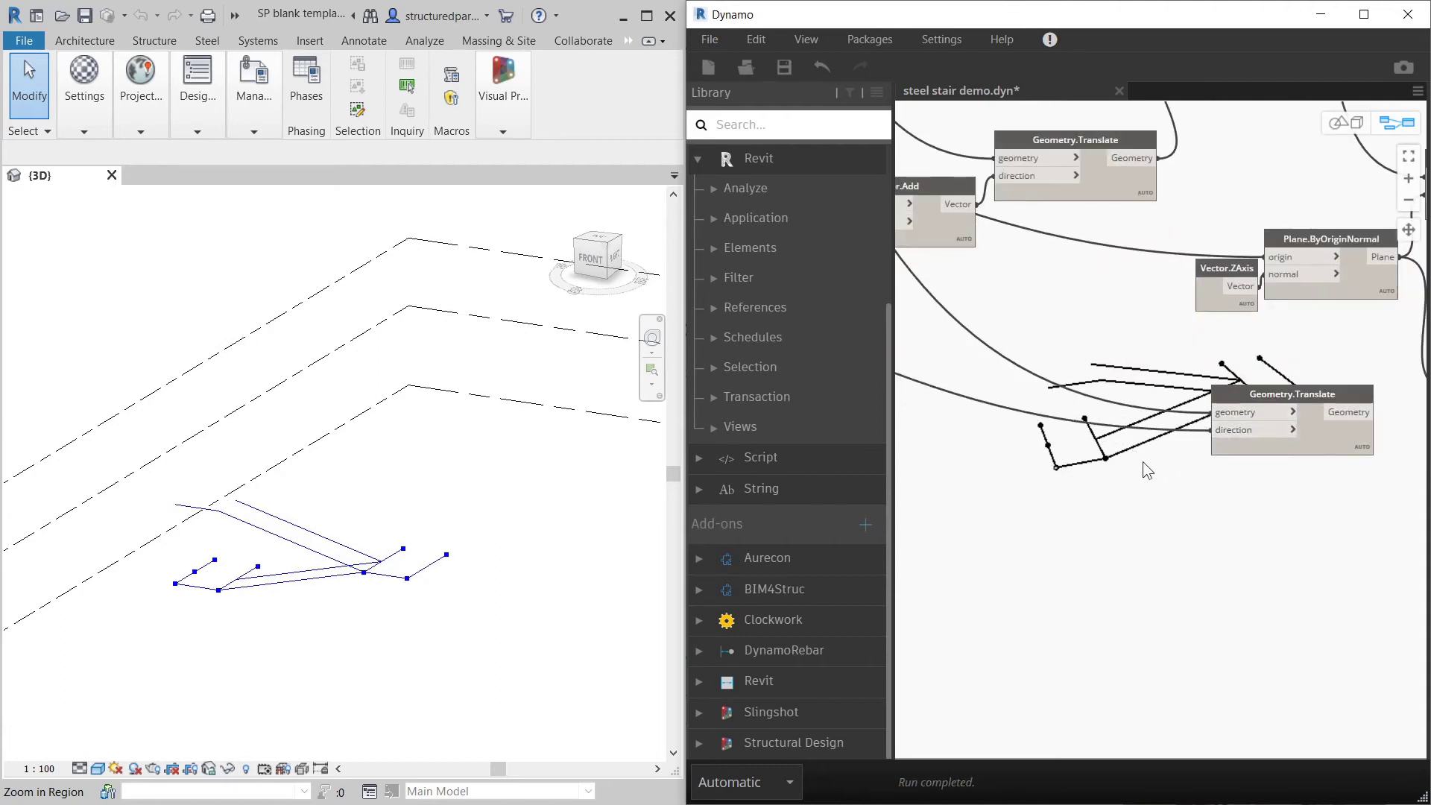
pyautogui.scroll(-3, 1021, 469)
pyautogui.scroll(2, 1053, 455)
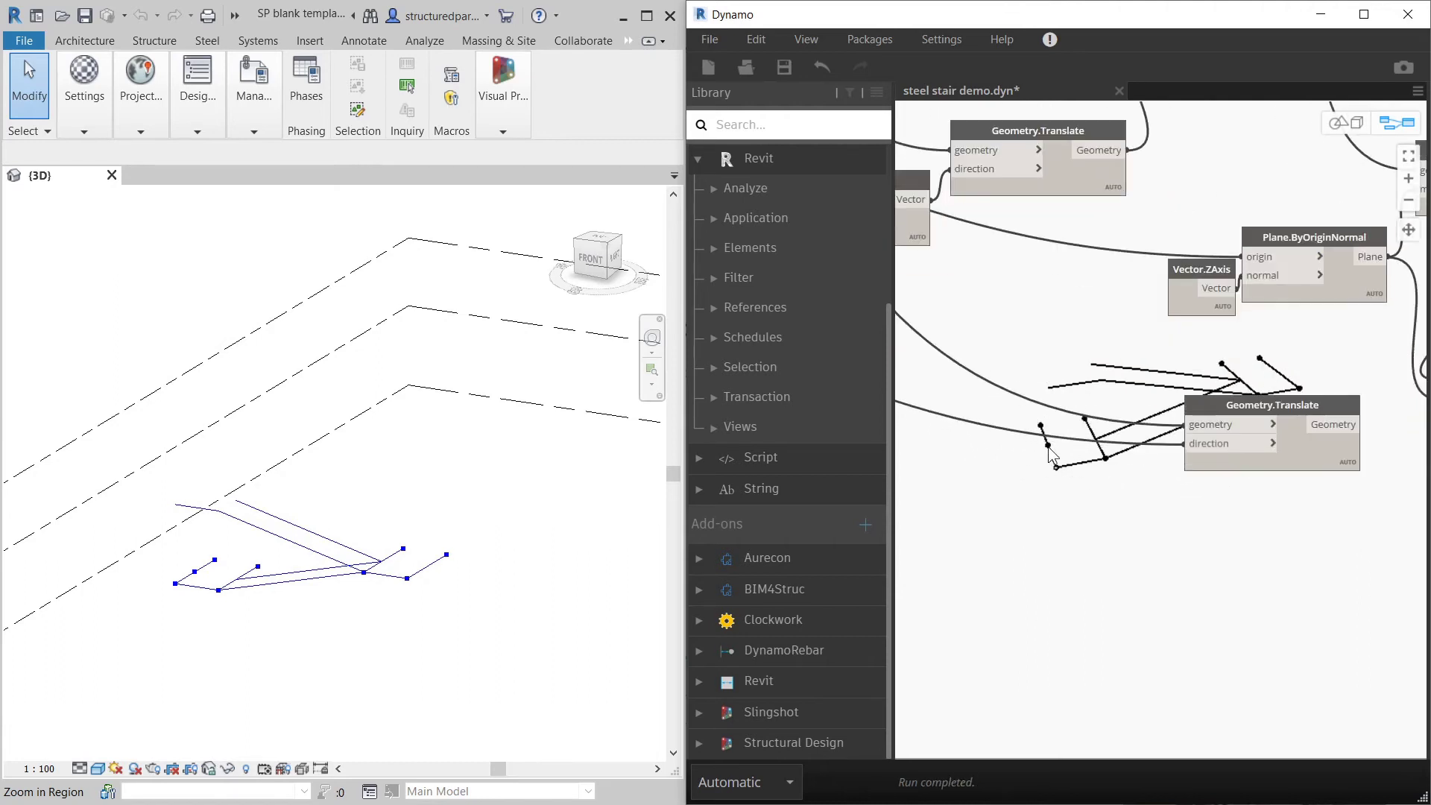
# Step: Try feeding the new Geometry.Translate output into the second Geometry.Mirror's geometry input, space the two nodes apart and remove the connection
pyautogui.click(1241, 408)
pyautogui.scroll(-3, 1019, 491)
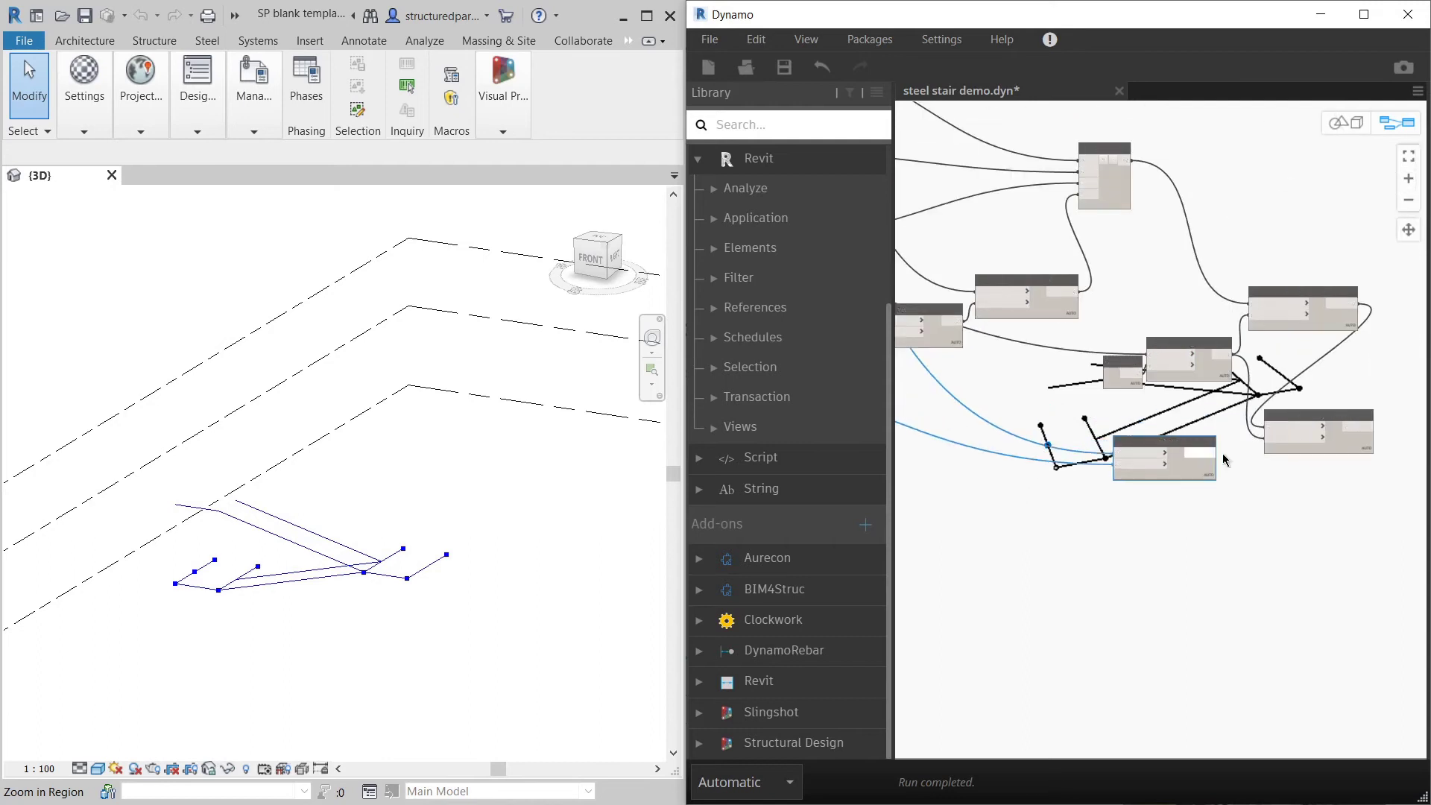
pyautogui.scroll(4, 1266, 449)
pyautogui.scroll(-3, 1137, 469)
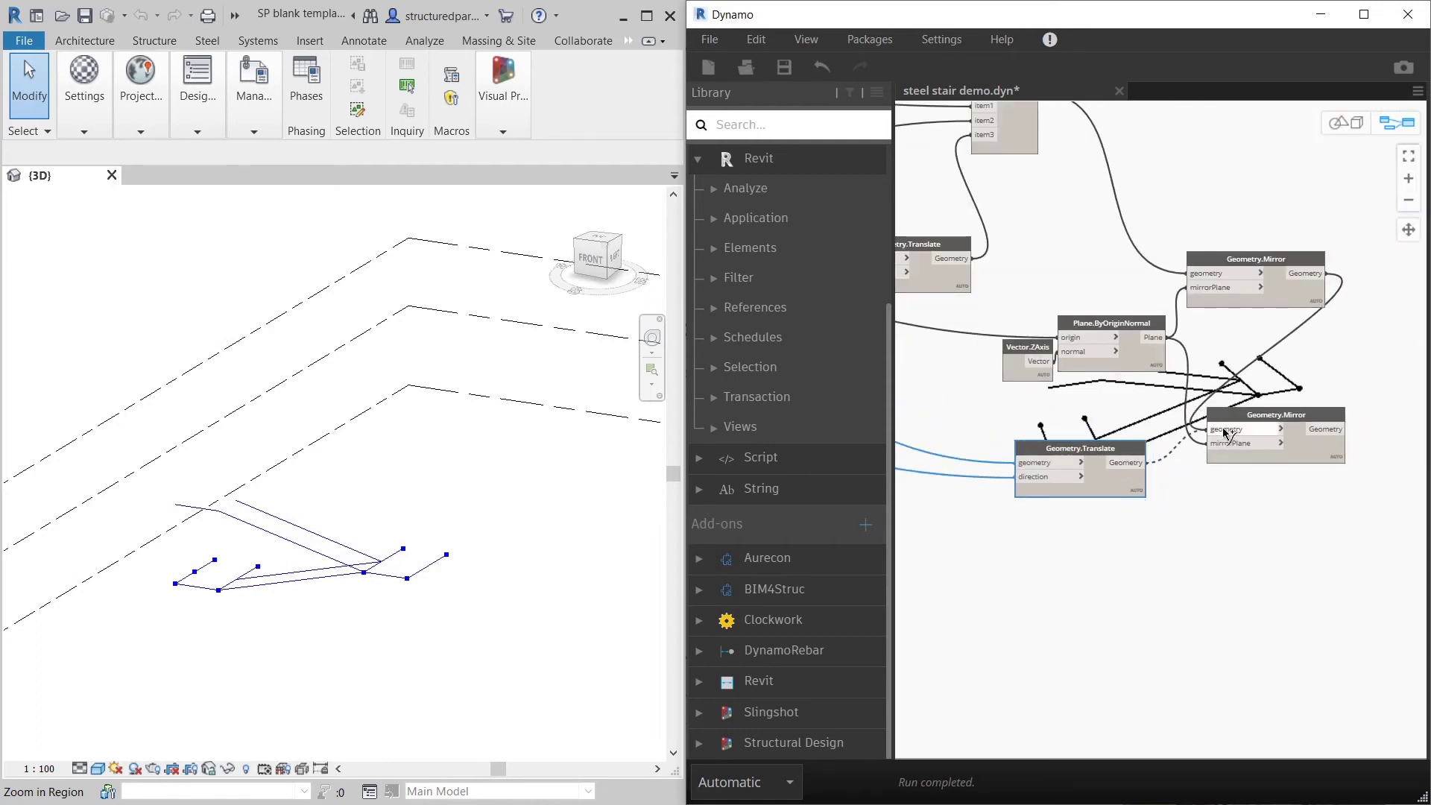
pyautogui.moveTo(1254, 419); pyautogui.dragTo(1304, 421)
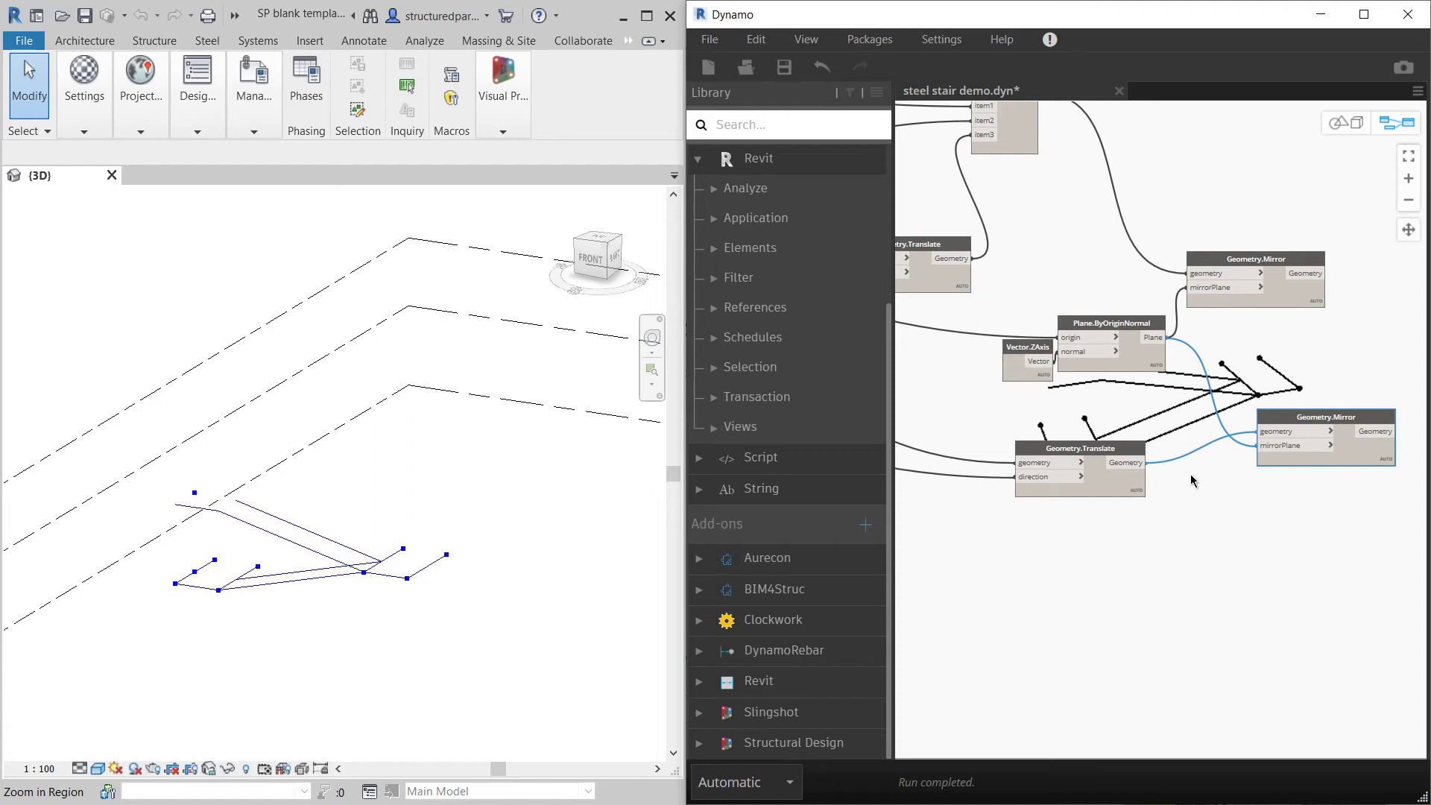
pyautogui.moveTo(1059, 456); pyautogui.dragTo(950, 456)
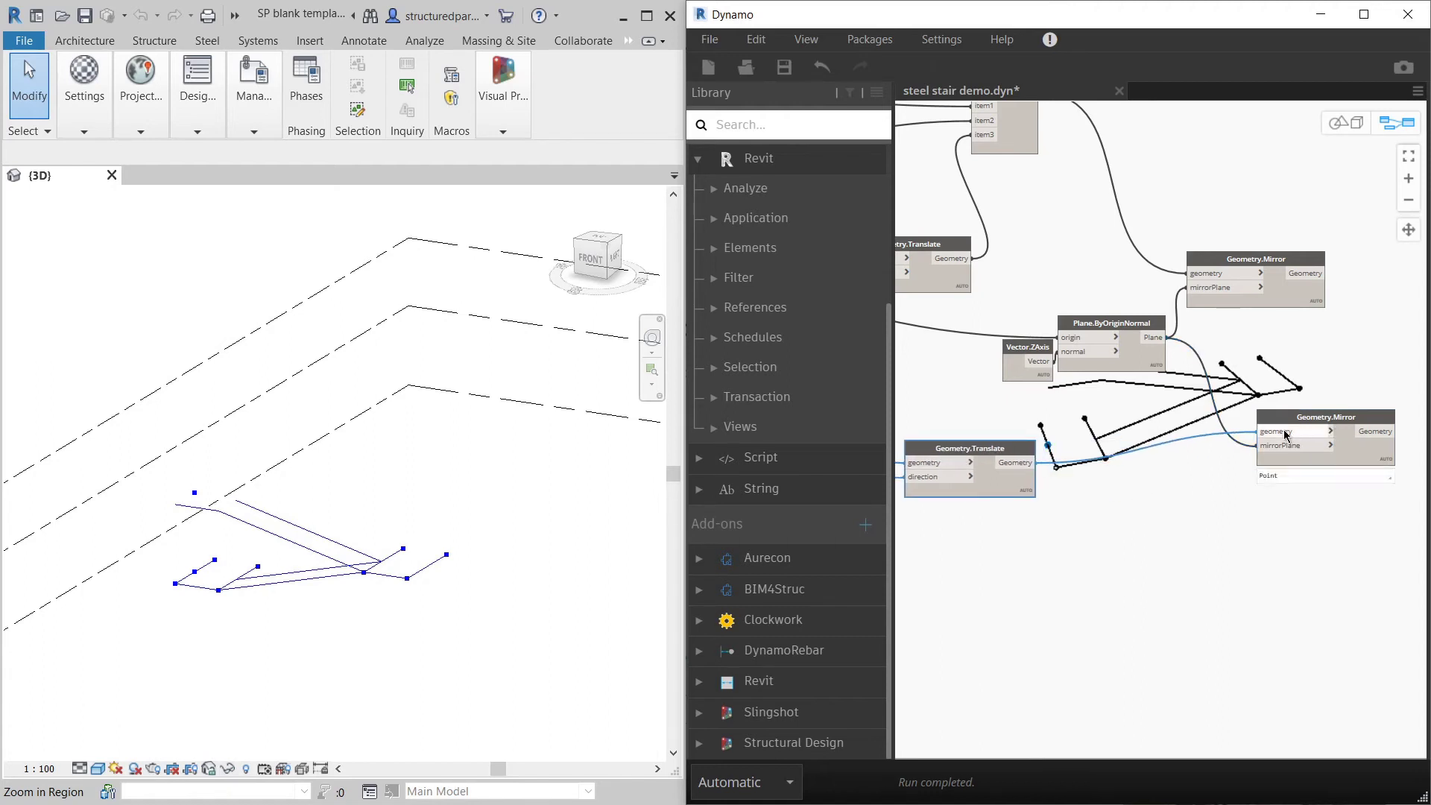
pyautogui.moveTo(1035, 462); pyautogui.dragTo(1189, 453)
pyautogui.click(1189, 453)
# Step: Rearrange the Vector.ZAxis and Plane.ByOriginNormal nodes so there is more space between them
pyautogui.moveTo(1122, 331); pyautogui.dragTo(1132, 335)
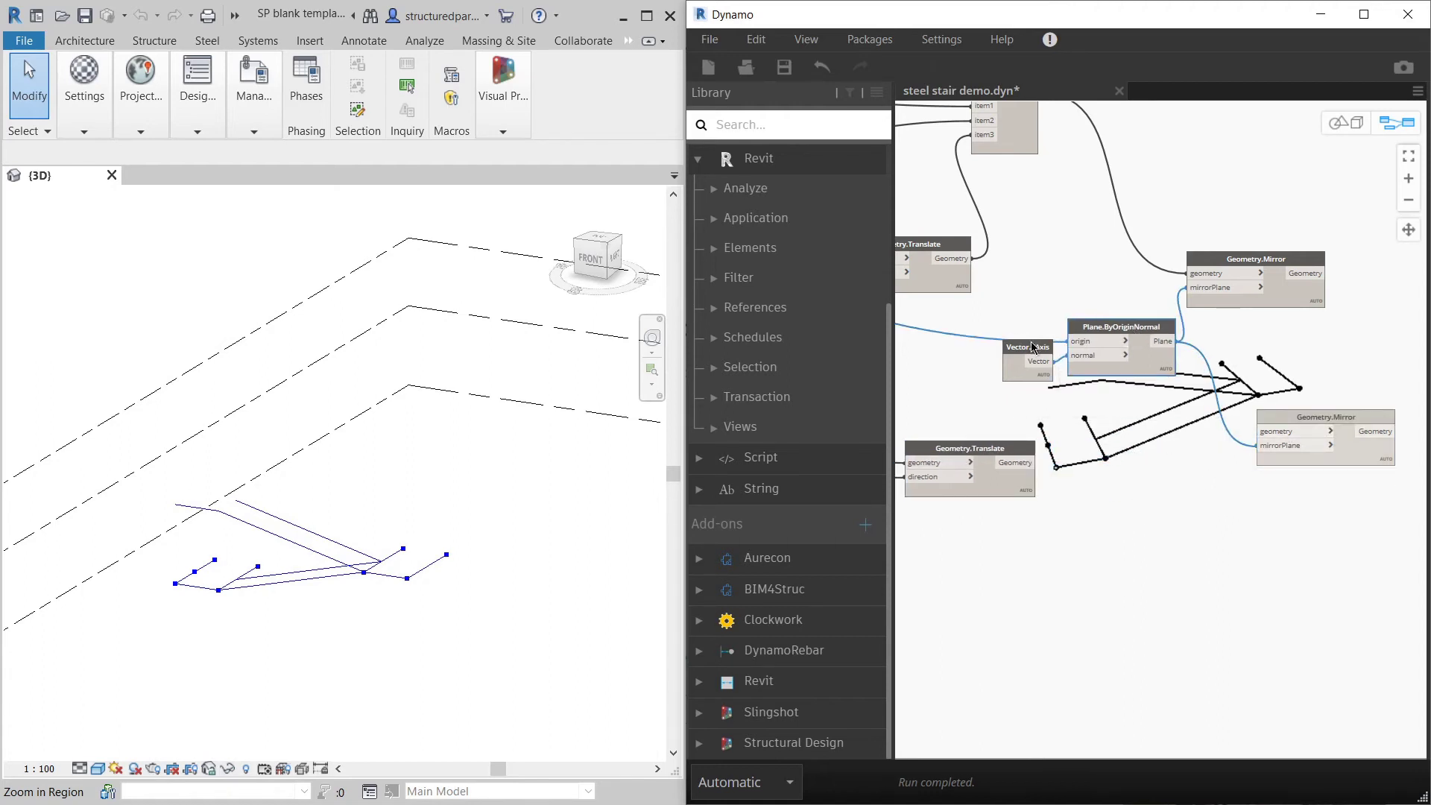
pyautogui.moveTo(1024, 350); pyautogui.dragTo(977, 360)
pyautogui.moveTo(1110, 329); pyautogui.dragTo(1093, 331)
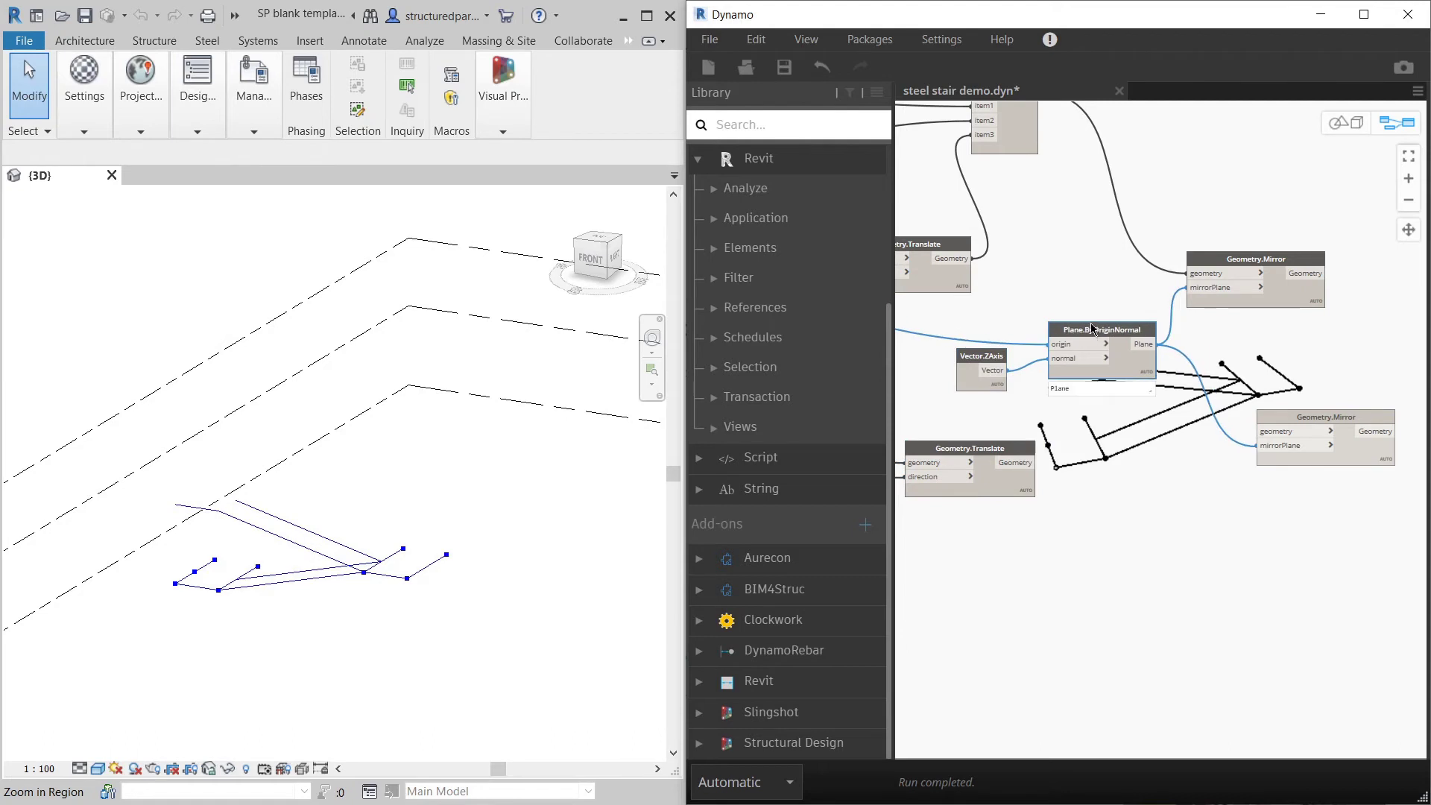
# Step: Duplicate the Plane.ByOriginNormal node, place the copy beside the new Geometry.Translate and connect that node's output to the copy's origin input
pyautogui.hotkey('ctrl', 'c')
pyautogui.hotkey('ctrl', 'v')
pyautogui.moveTo(1243, 353); pyautogui.dragTo(1134, 445)
pyautogui.click(1165, 468)
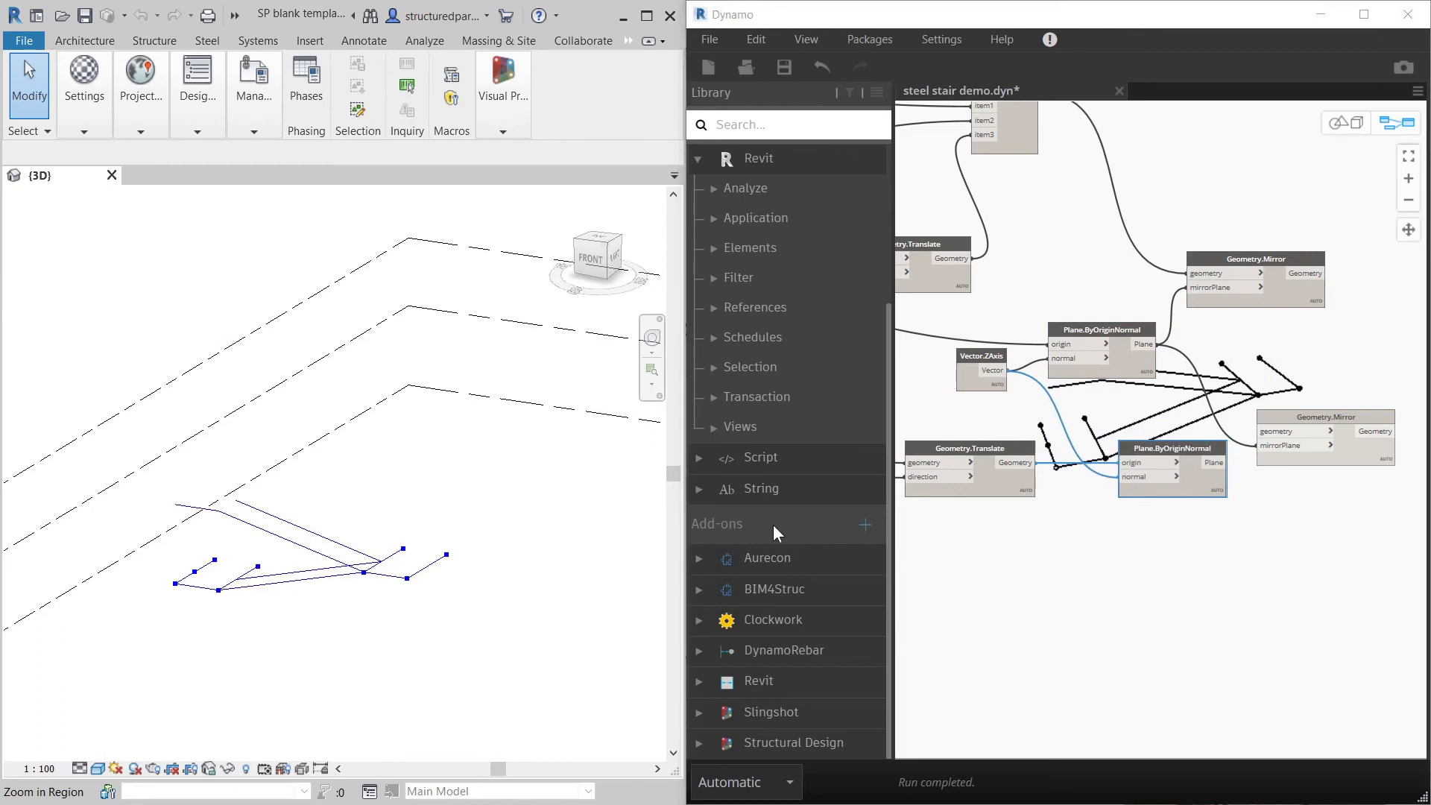
pyautogui.click(1080, 520)
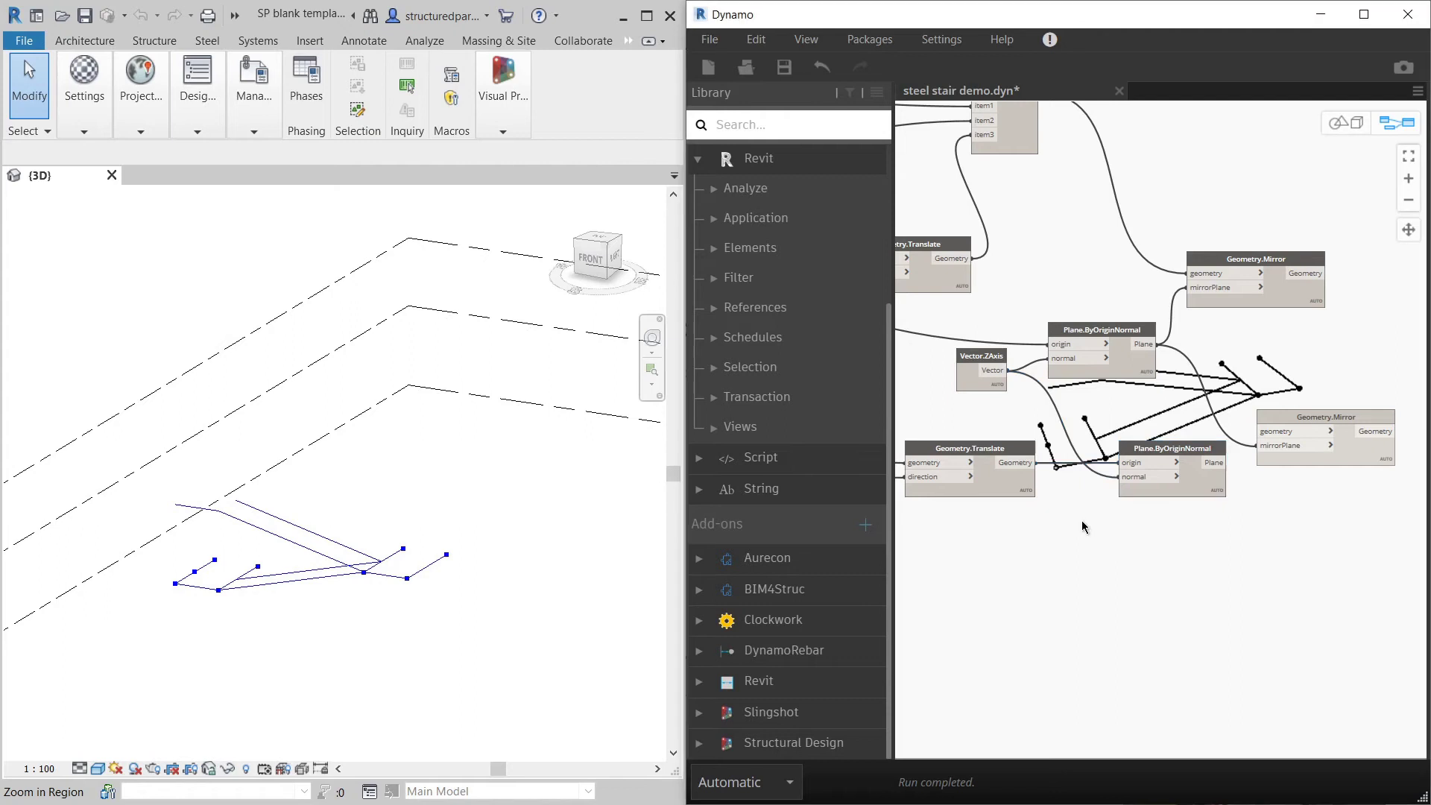
# Step: Add a Vector.YAxis node below the copied Plane.ByOriginNormal and connect it to the copy's normal input
pyautogui.rightClick(1060, 541)
pyautogui.write('y')
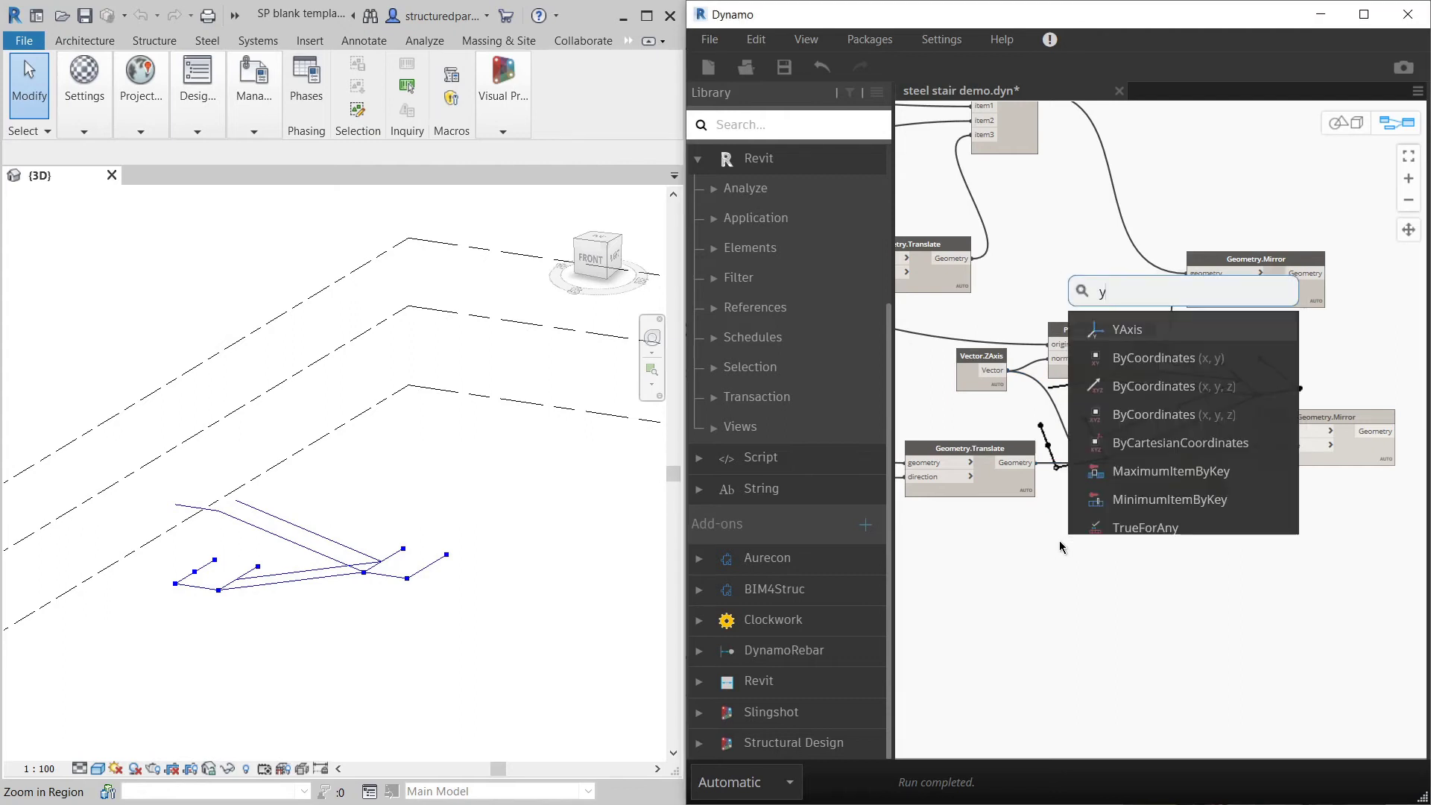
pyautogui.click(1174, 316)
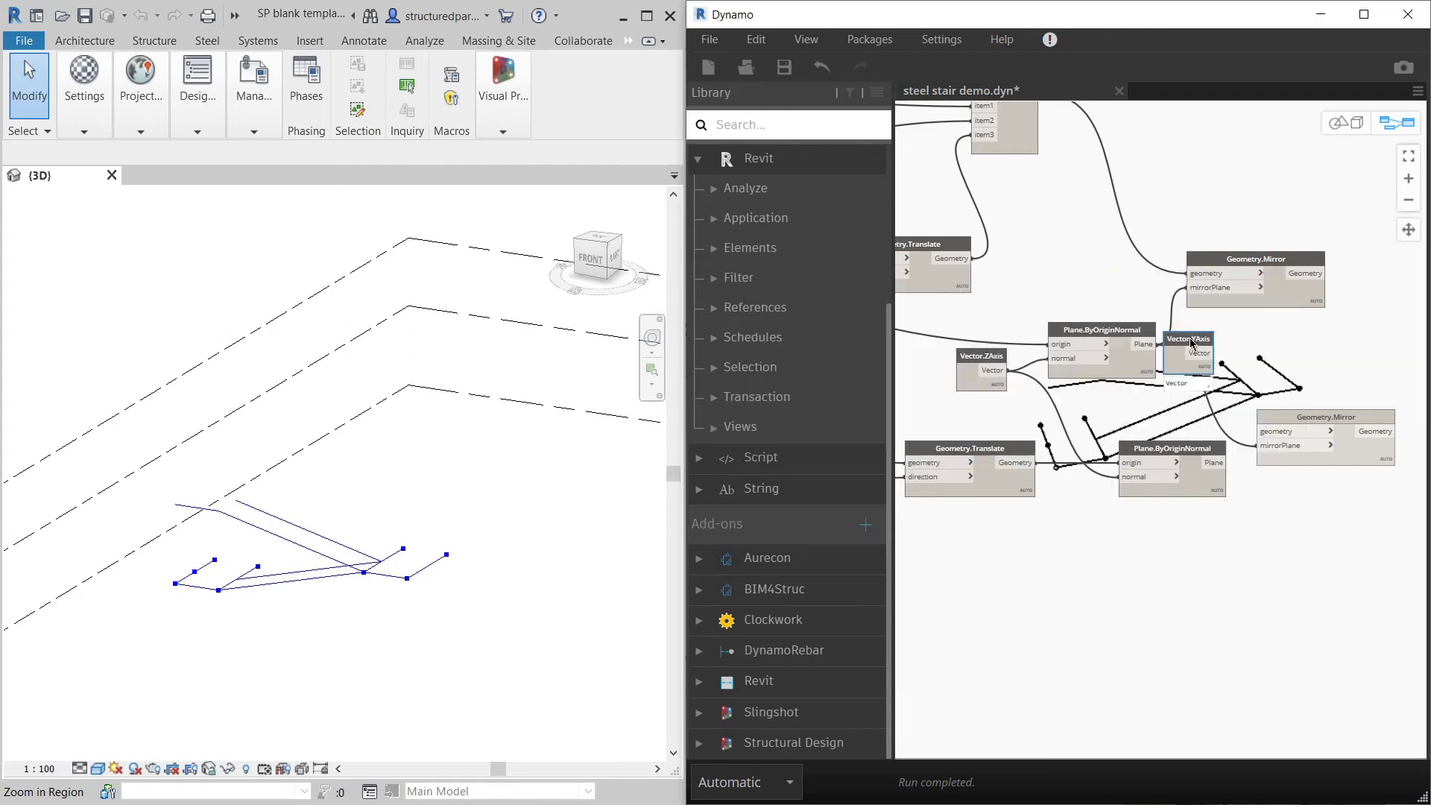
pyautogui.moveTo(1191, 343); pyautogui.dragTo(1058, 538)
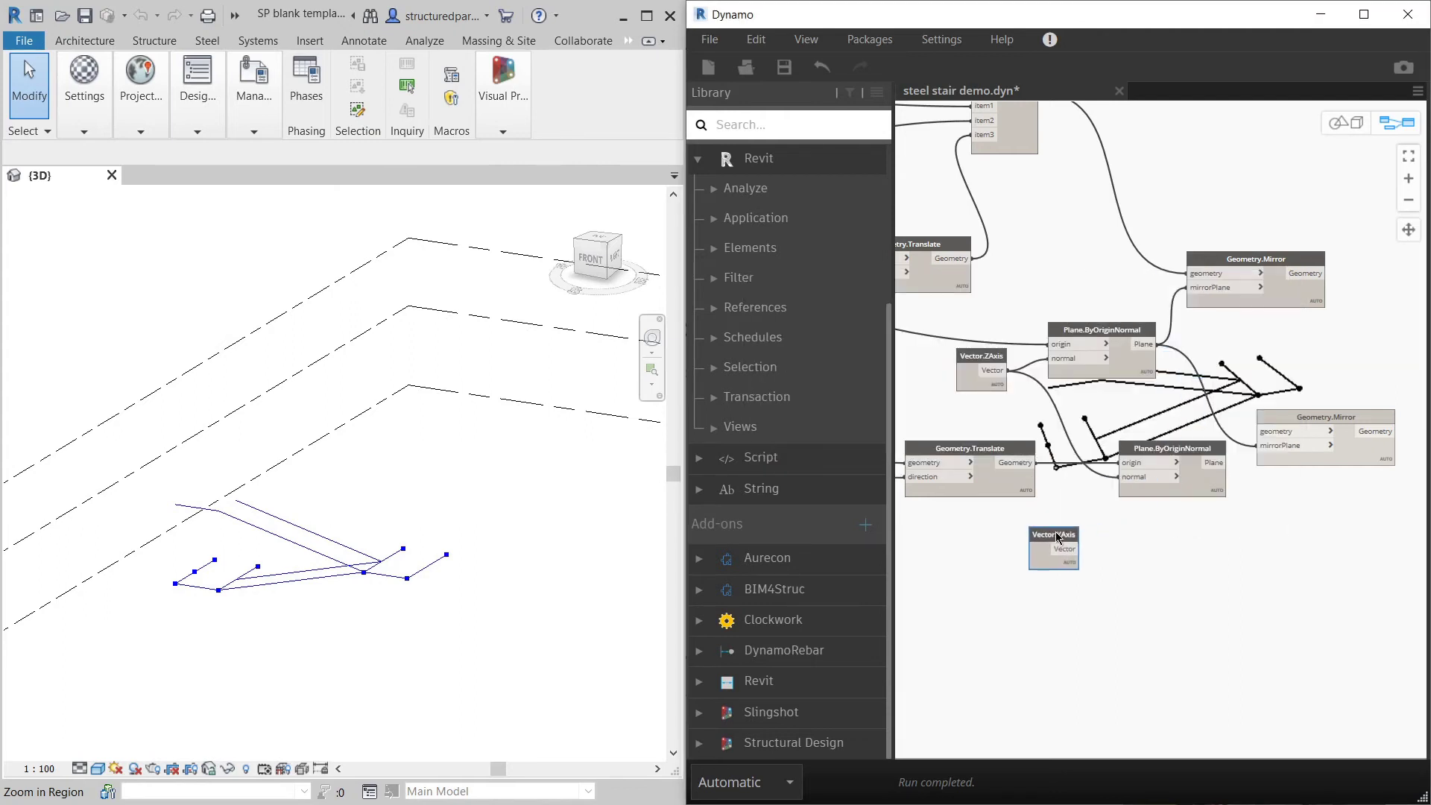
pyautogui.click(1120, 478)
pyautogui.moveTo(1195, 454); pyautogui.dragTo(1168, 458)
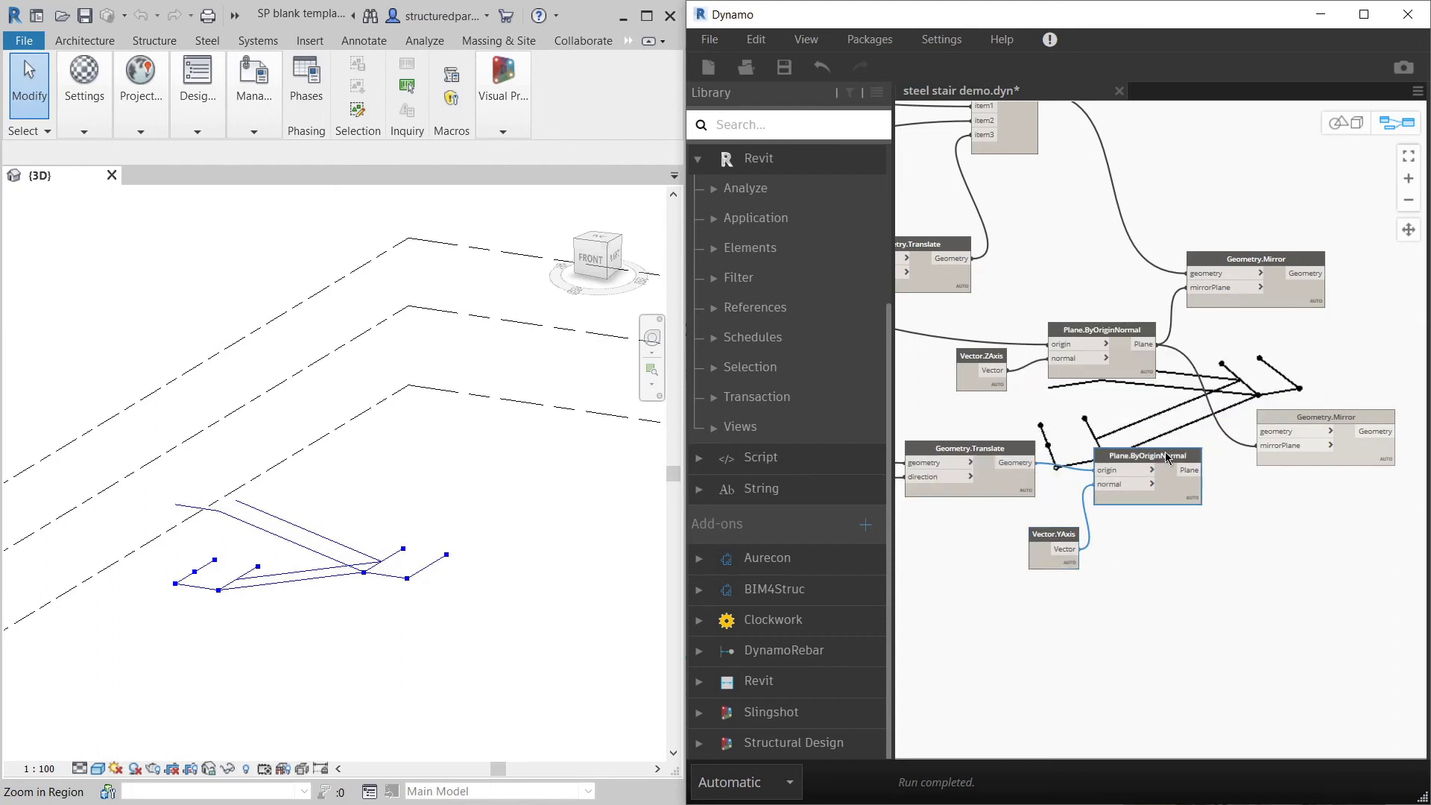
# Step: Connect the copied plane to the second Geometry.Mirror's mirrorPlane input and the first mirror's output to its geometry input
pyautogui.click(1198, 472)
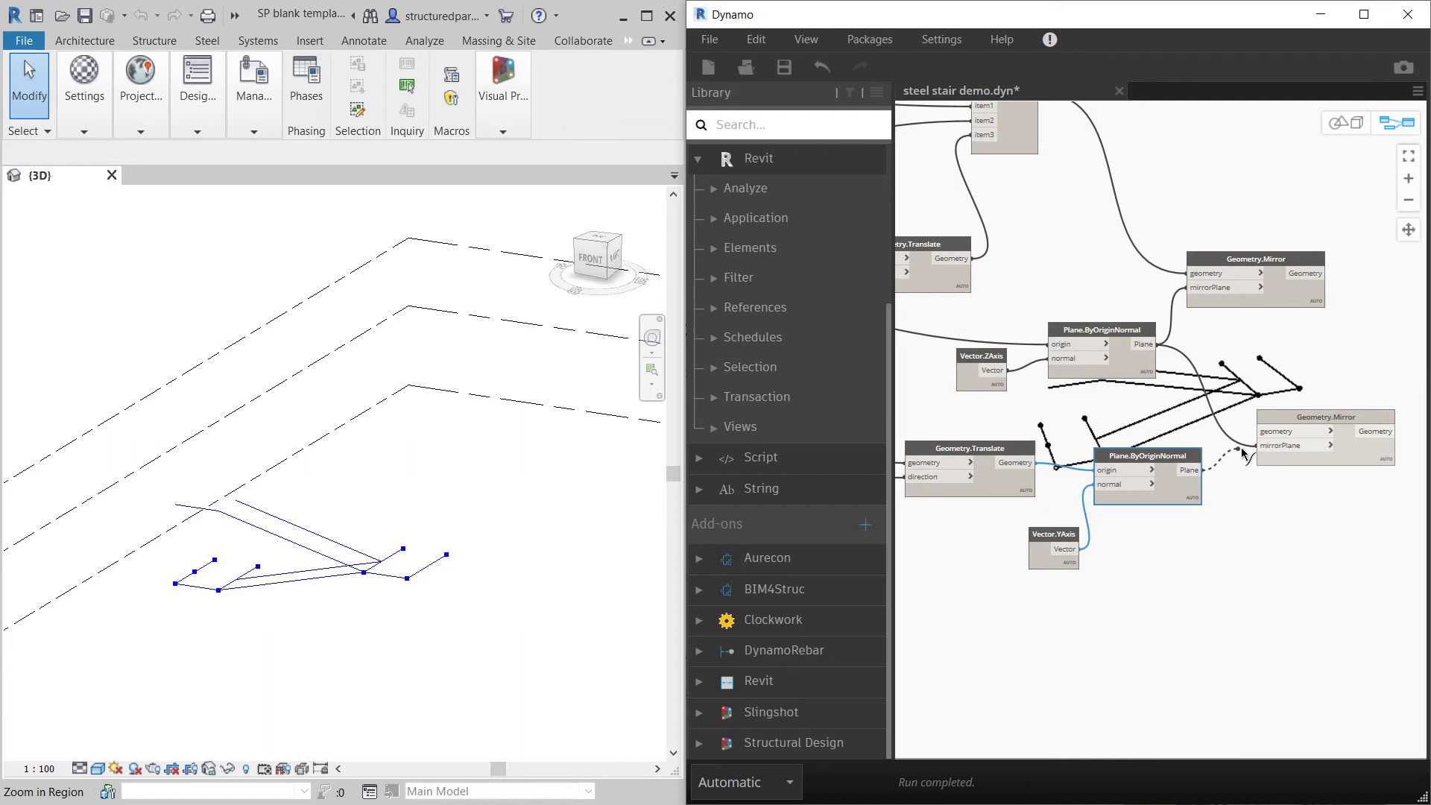
pyautogui.click(1283, 266)
pyautogui.click(1324, 273)
pyautogui.click(1261, 430)
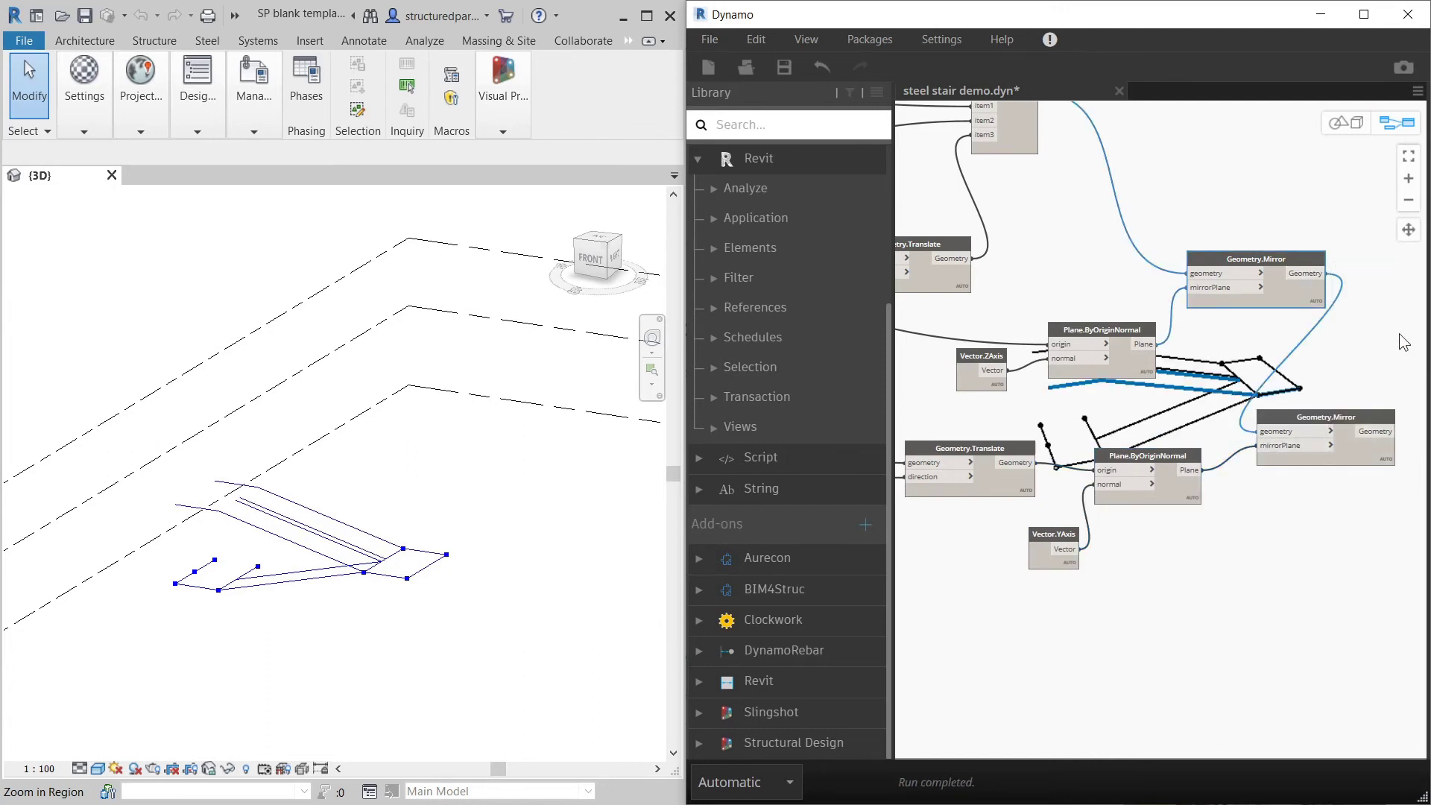
# Step: Turn off the preview of the first Geometry.Mirror node and check the mirrored stair lines in the geometry view
pyautogui.rightClick(1265, 256)
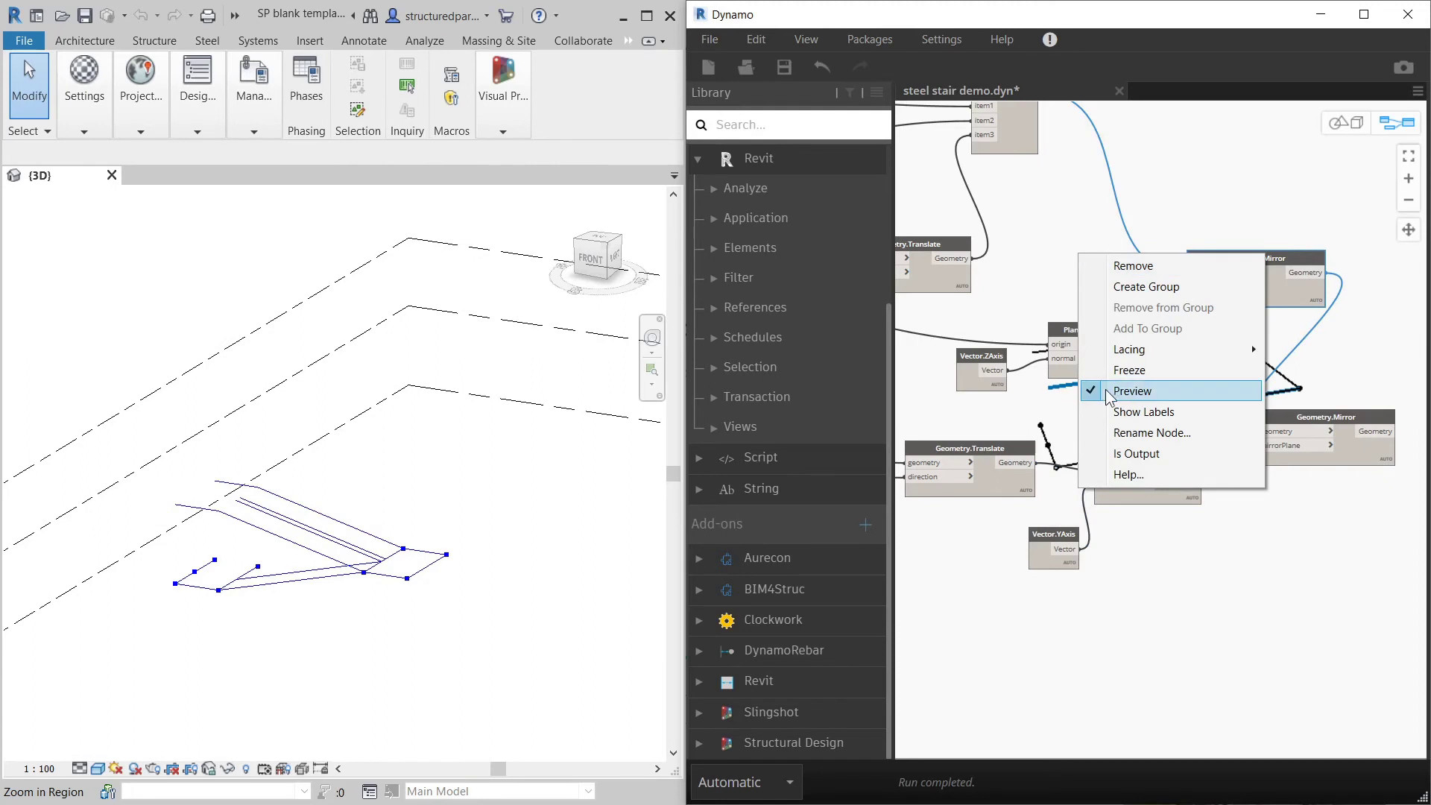
pyautogui.click(1124, 393)
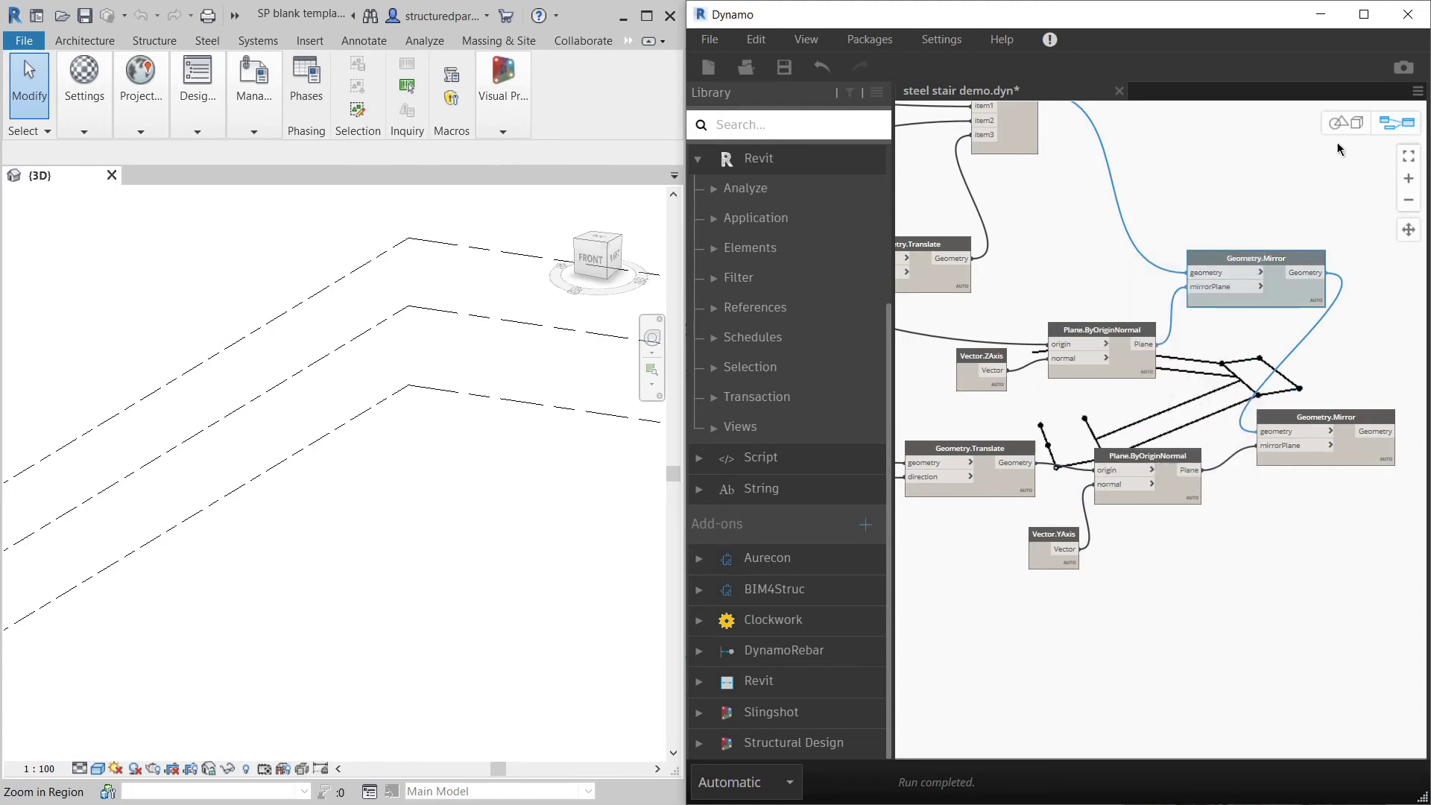
pyautogui.click(1352, 128)
pyautogui.moveTo(1267, 418)
pyautogui.mouseDown(button='right')
pyautogui.moveTo(1089, 443)
pyautogui.moveTo(1205, 428)
pyautogui.moveTo(1258, 403)
pyautogui.mouseUp(button='right')
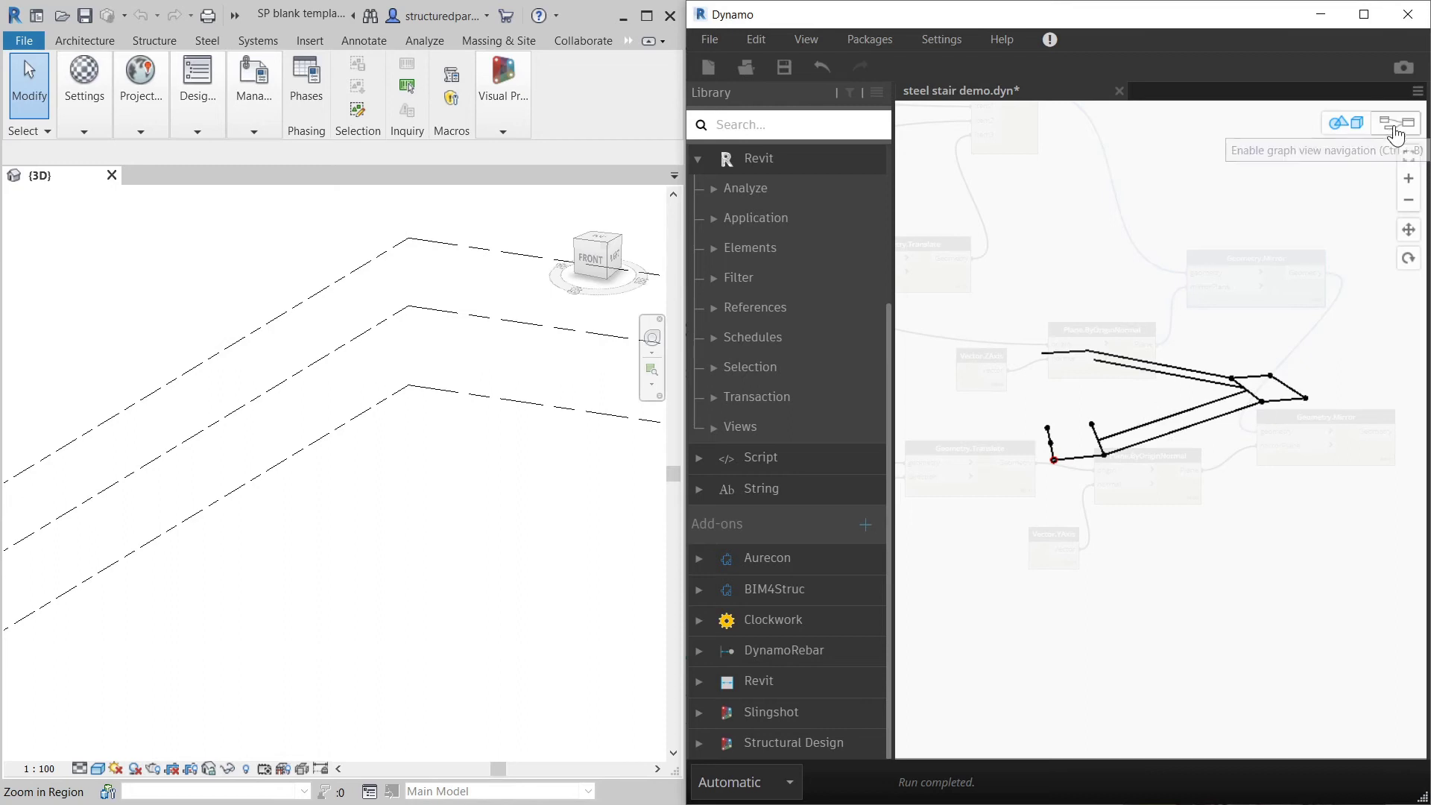
pyautogui.click(1396, 128)
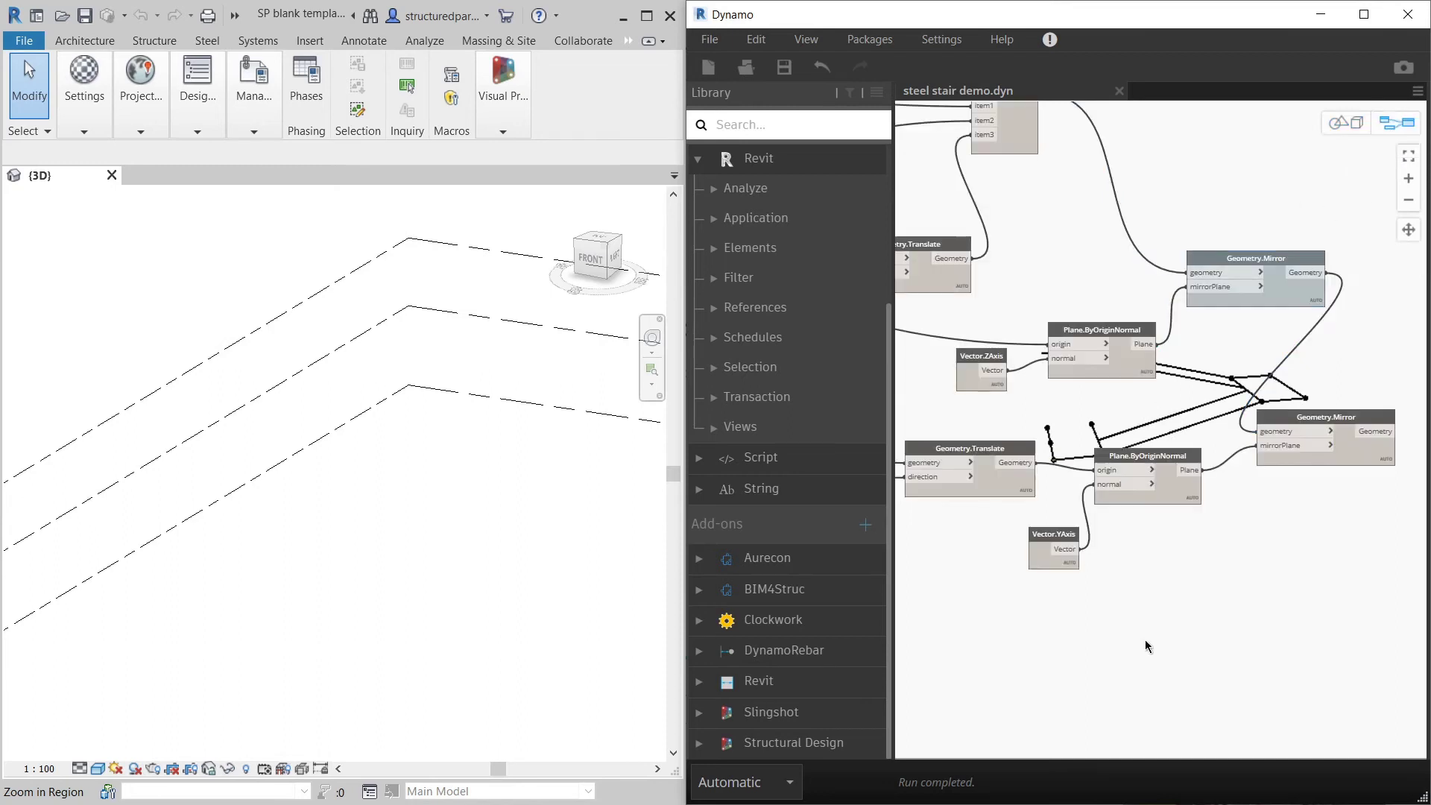
# Step: Add a List Create node beyond the Geometry.Mirror nodes and extend it to three inputs, item0 to item2
pyautogui.scroll(-2, 1191, 564)
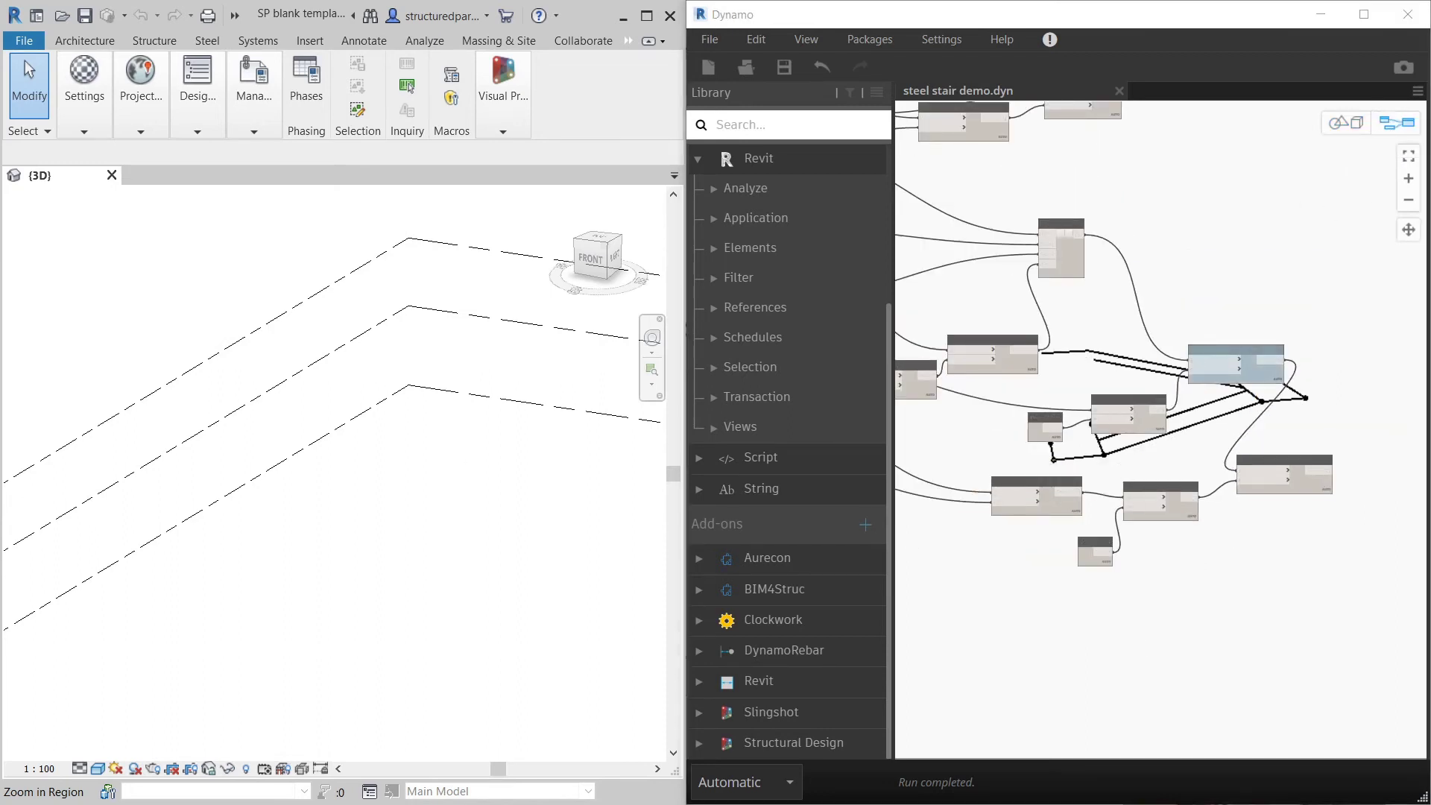
pyautogui.rightClick(1271, 458)
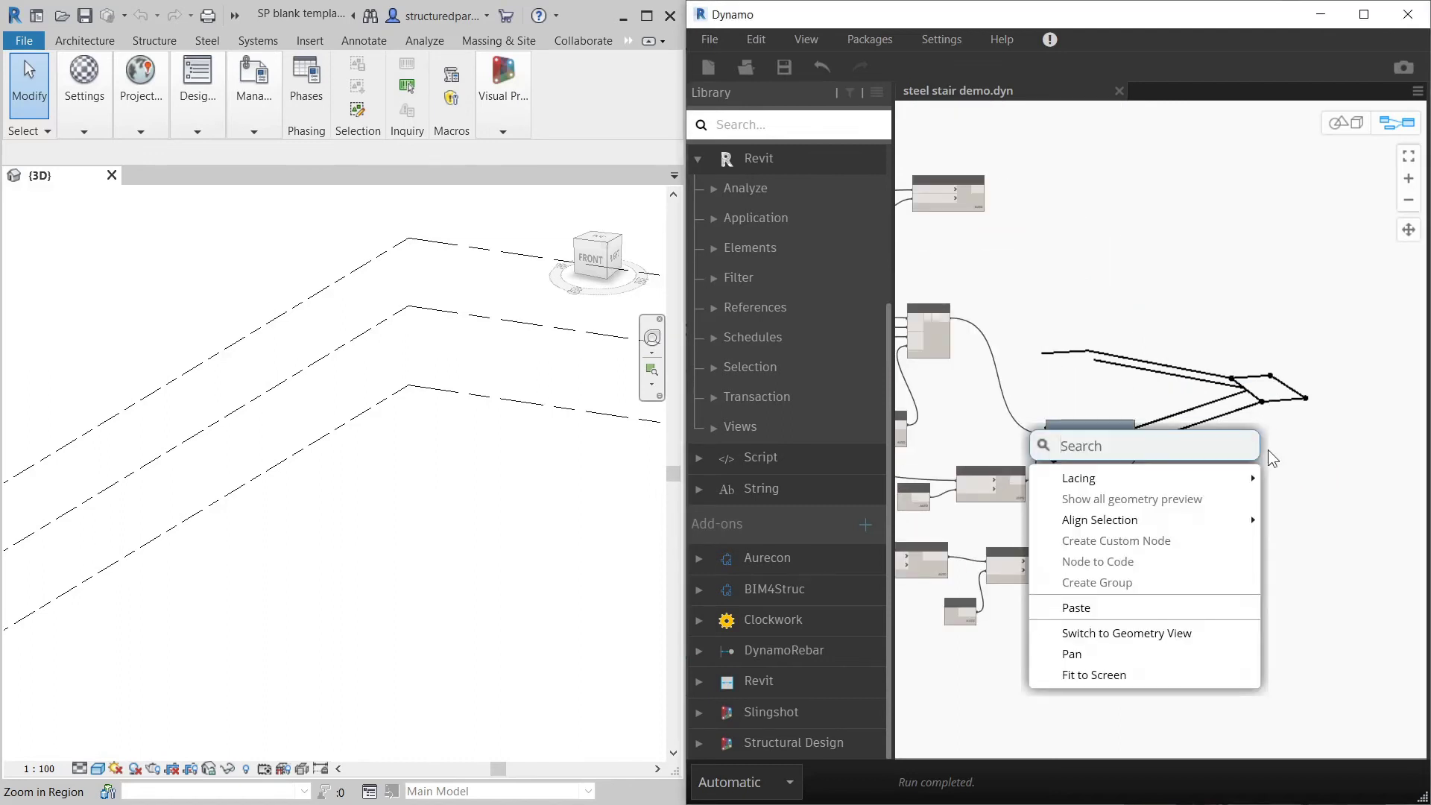
pyautogui.write('list')
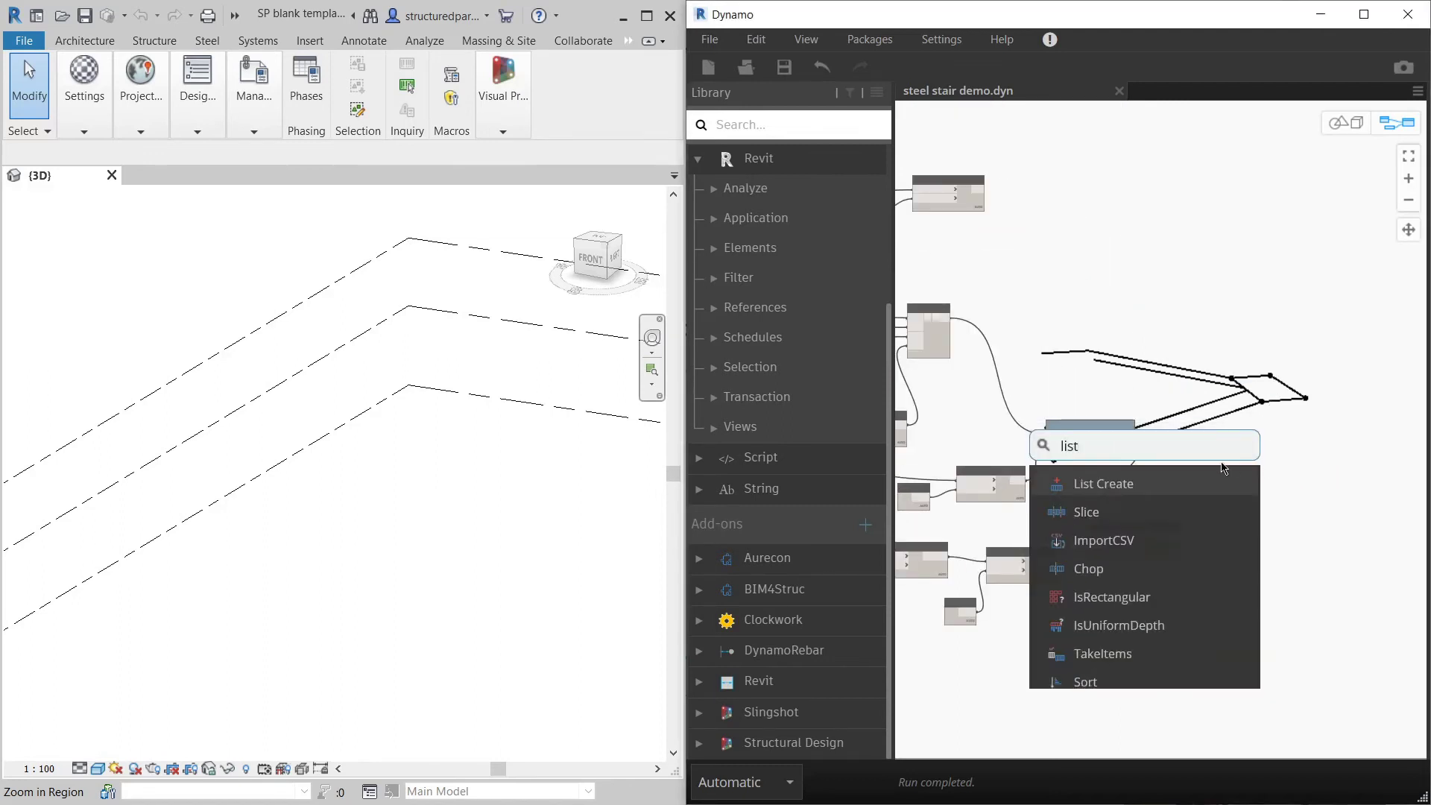
pyautogui.click(1222, 477)
pyautogui.moveTo(1246, 482); pyautogui.dragTo(1276, 419)
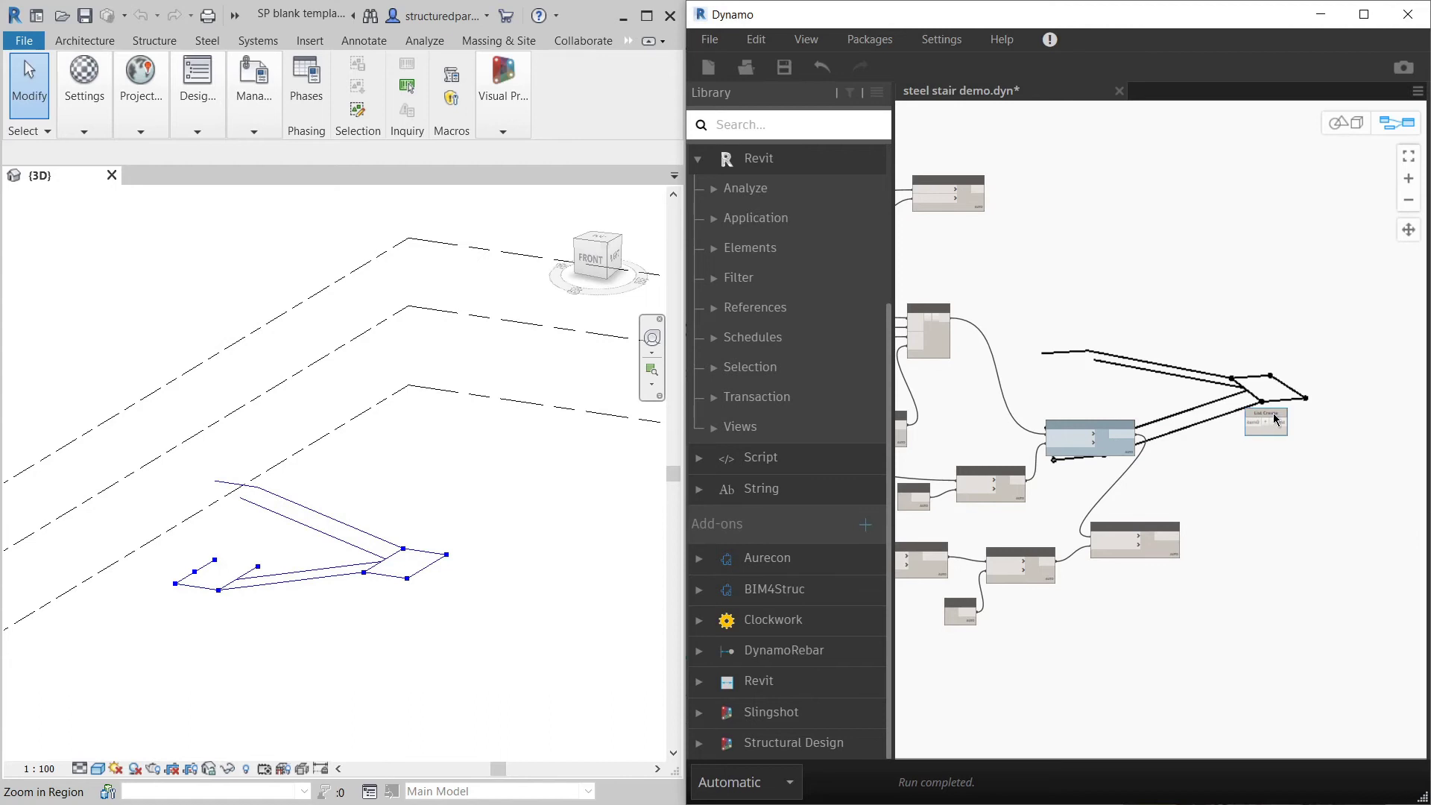
pyautogui.scroll(3, 1104, 352)
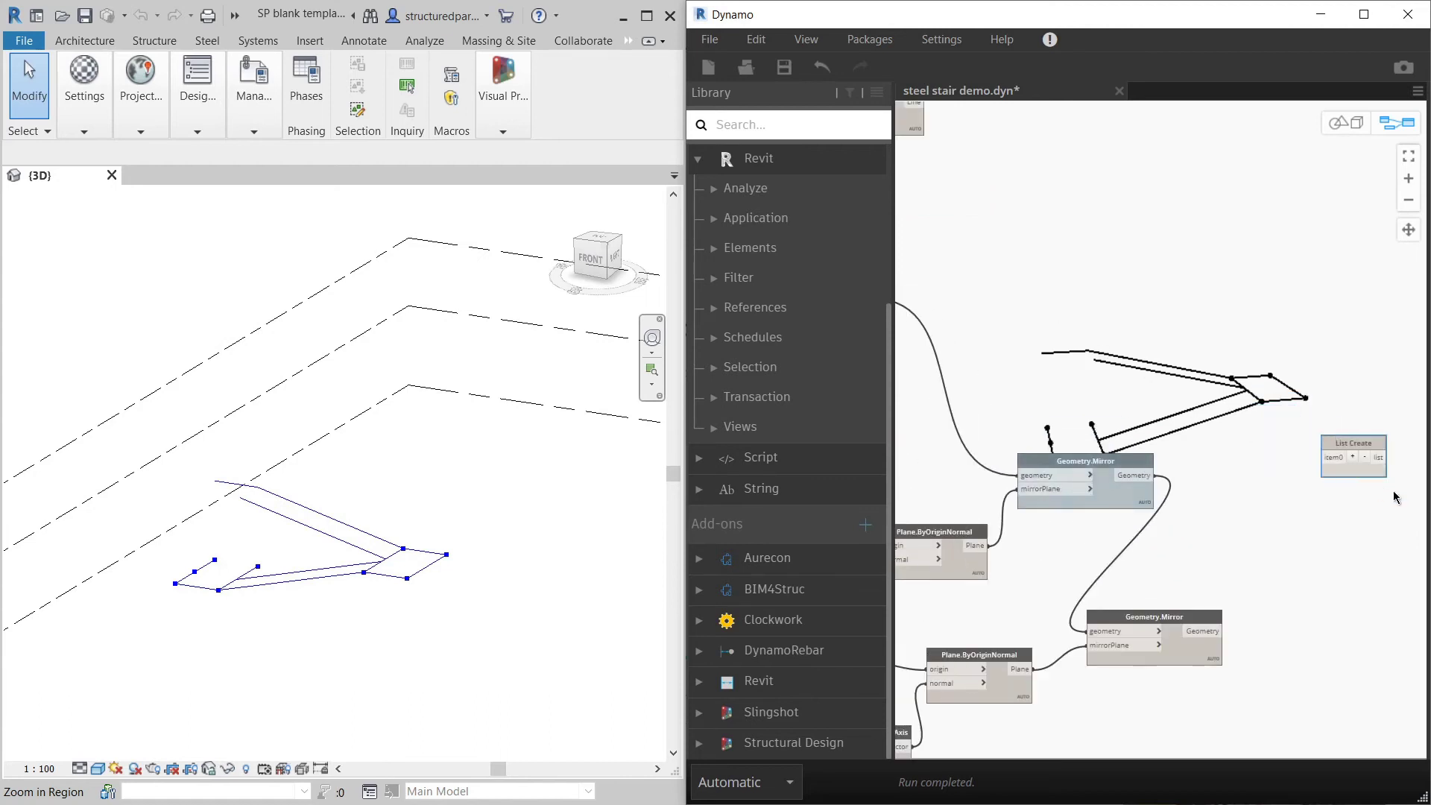
pyautogui.scroll(3, 1396, 497)
pyautogui.click(1318, 421)
pyautogui.click(1319, 422)
# Step: Connect the Line.ByStartPointEndPoint output to item0 of the new List Create node
pyautogui.scroll(-5, 1131, 323)
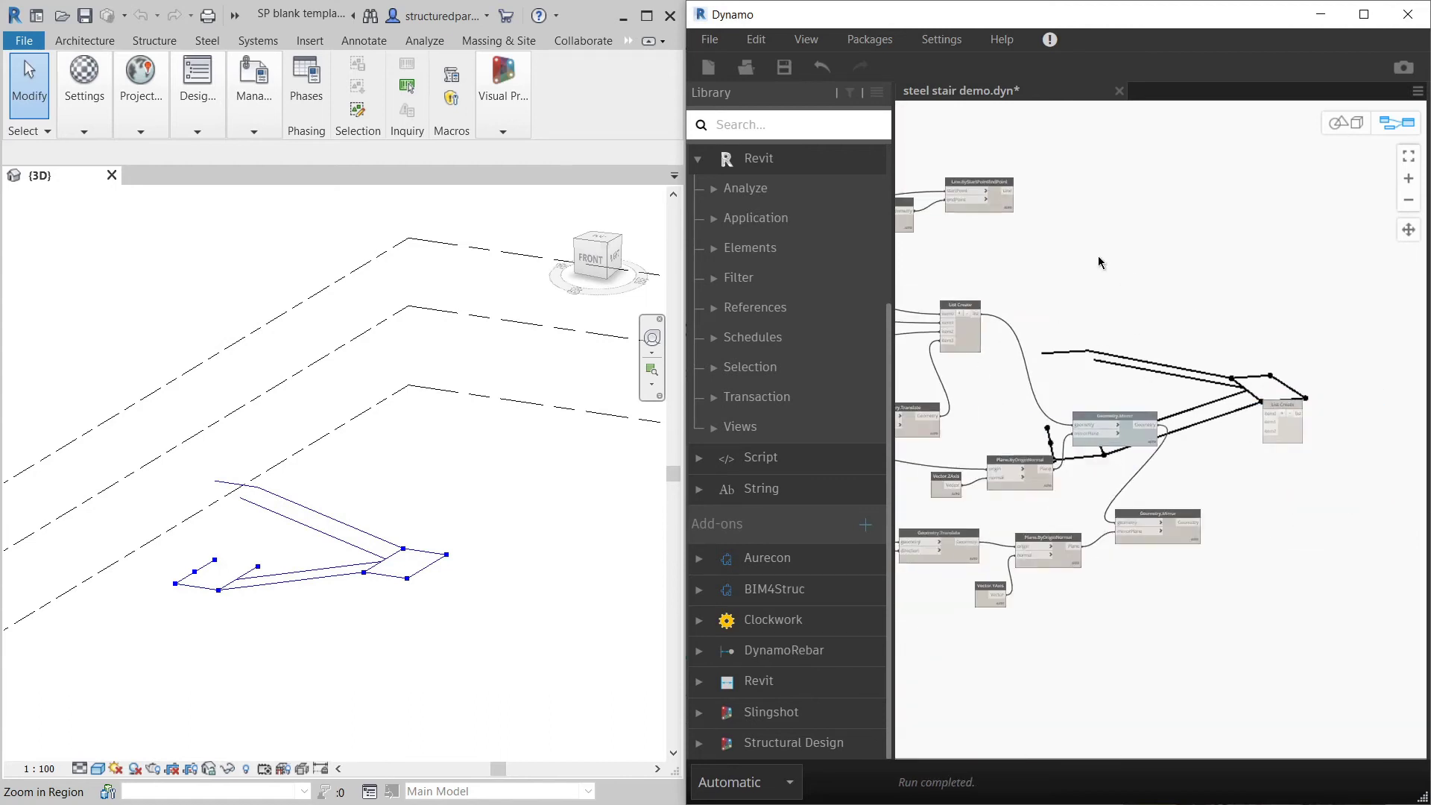
pyautogui.scroll(2, 1011, 186)
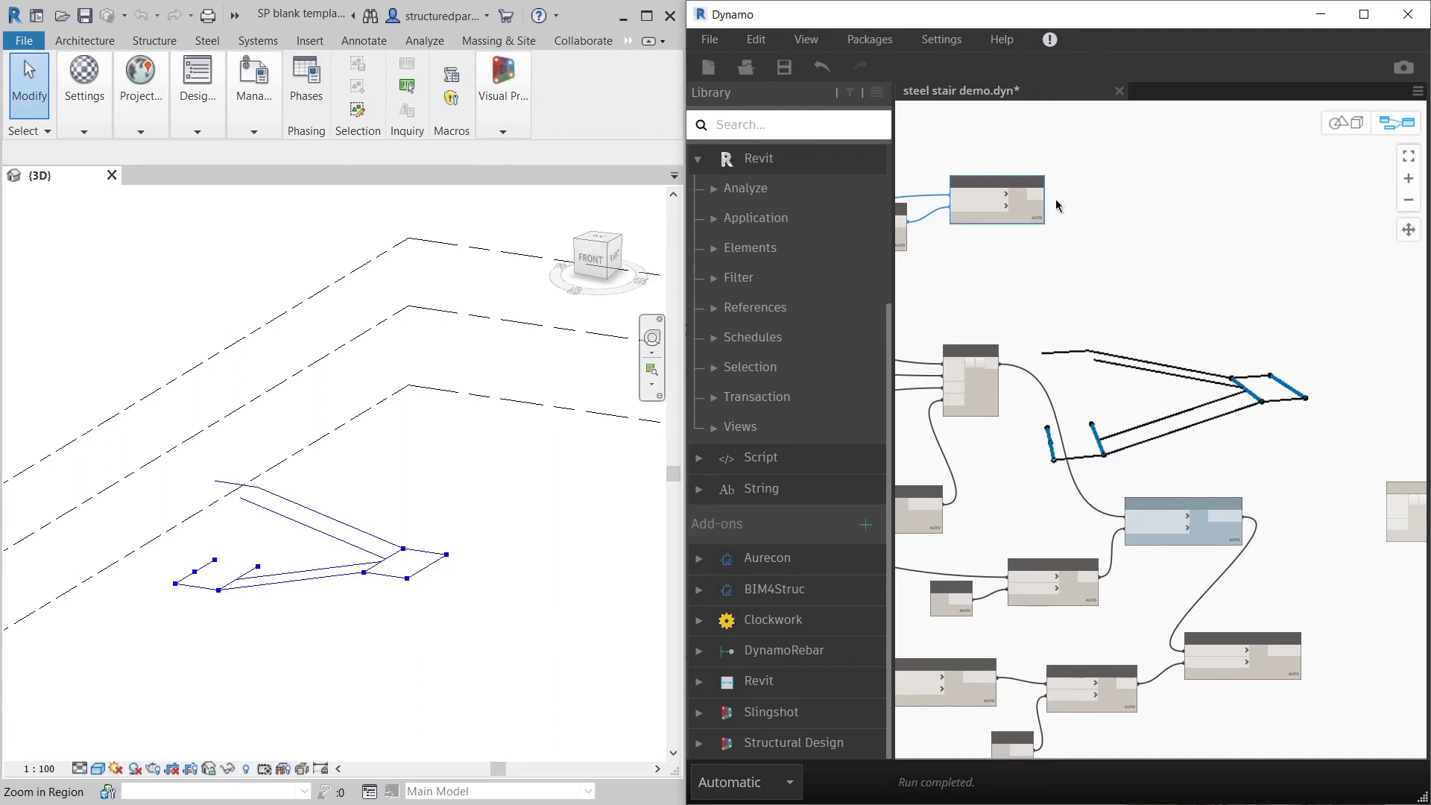
pyautogui.click(1035, 199)
pyautogui.scroll(-3, 1049, 279)
pyautogui.scroll(4, 1396, 482)
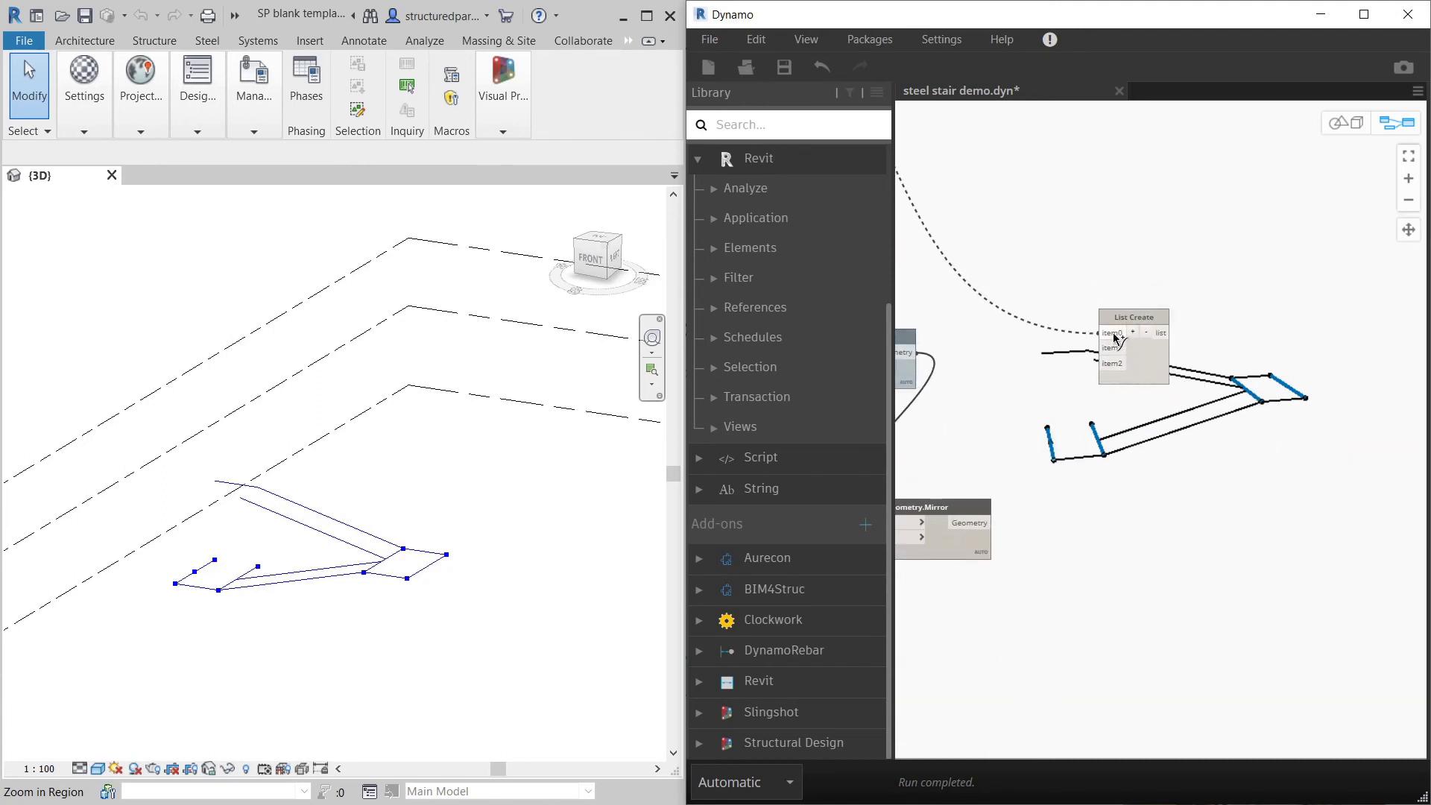
# Step: Connect the list output of the four-item List Create that feeds the first mirror to item1 of the new List Create
pyautogui.scroll(-3, 1336, 361)
pyautogui.scroll(2, 1144, 360)
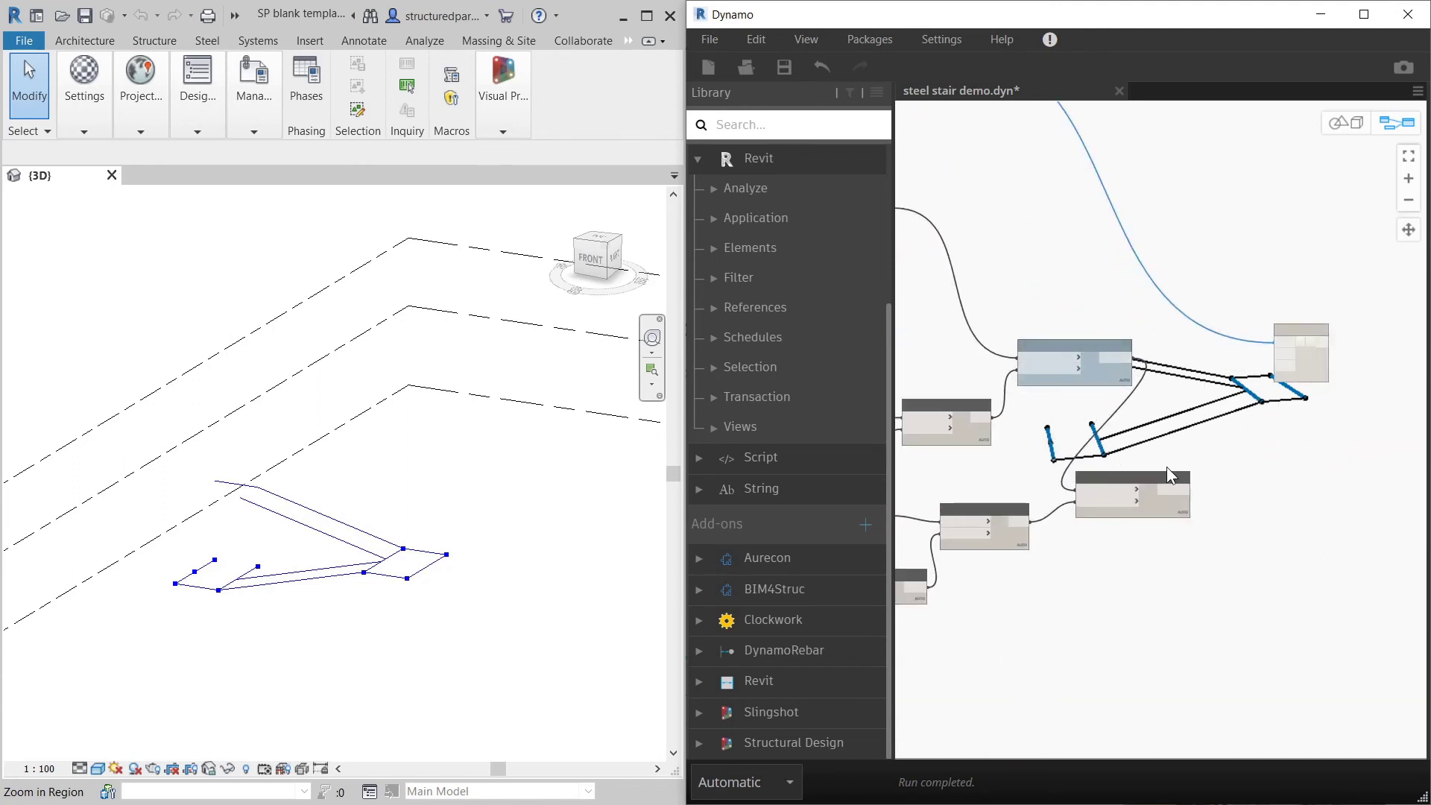
pyautogui.scroll(-3, 1303, 450)
pyautogui.scroll(2, 1033, 306)
pyautogui.click(1082, 315)
pyautogui.scroll(2, 1110, 328)
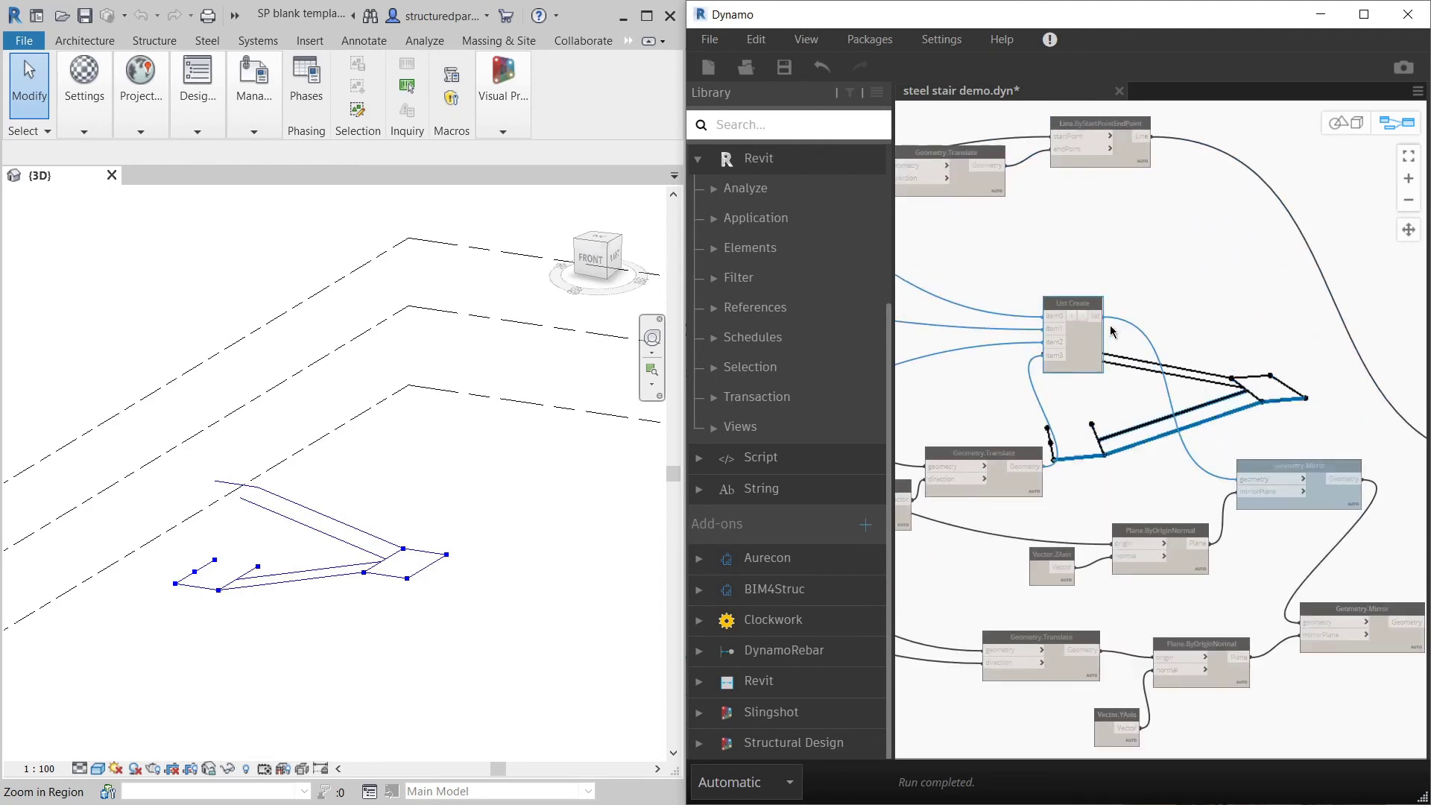
pyautogui.click(1093, 318)
pyautogui.scroll(-4, 1065, 348)
pyautogui.scroll(3, 1190, 388)
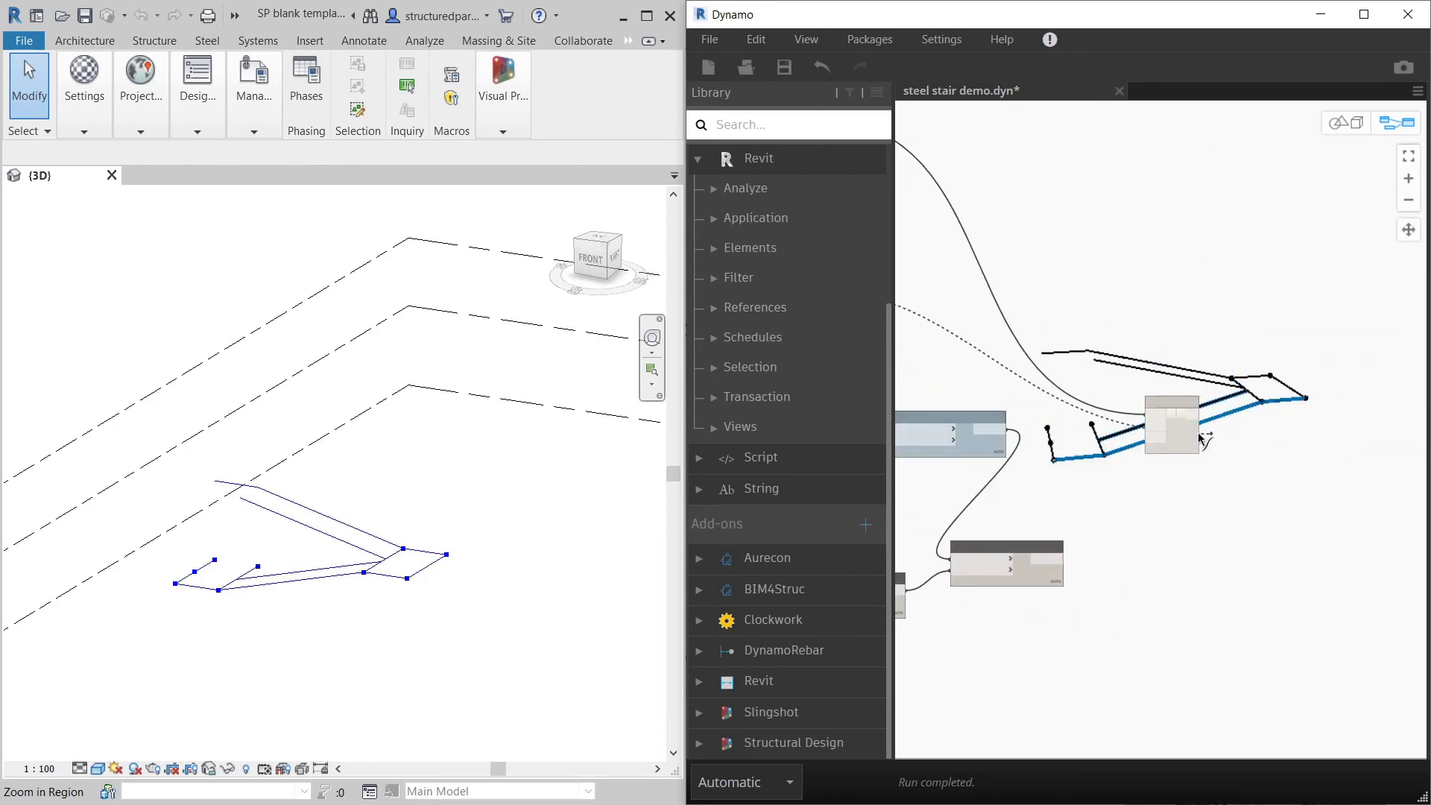
pyautogui.click(1154, 428)
pyautogui.scroll(2, 1103, 581)
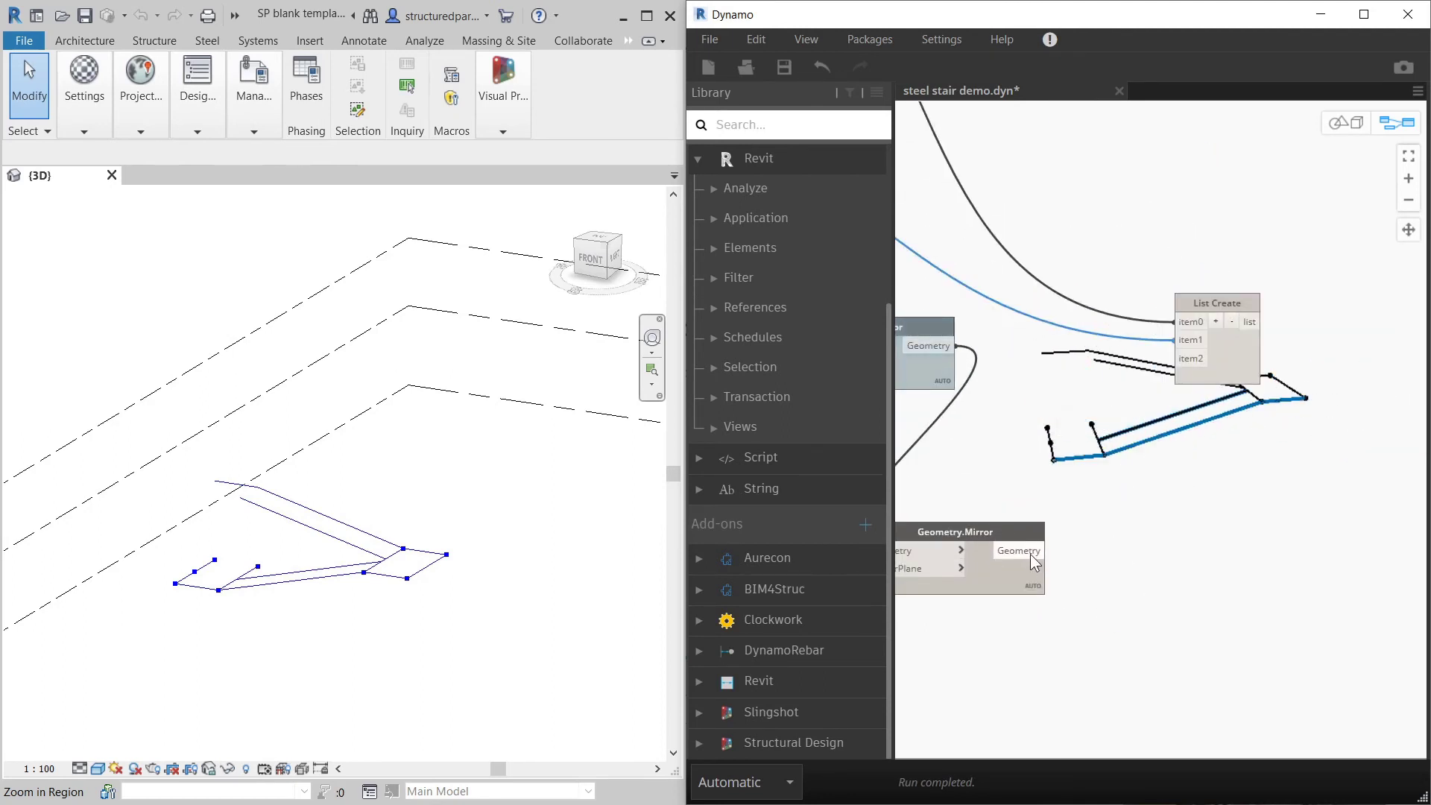
# Step: Connect the second Geometry.Mirror node's Geometry output to item2 of the new List Create node
pyautogui.click(1176, 358)
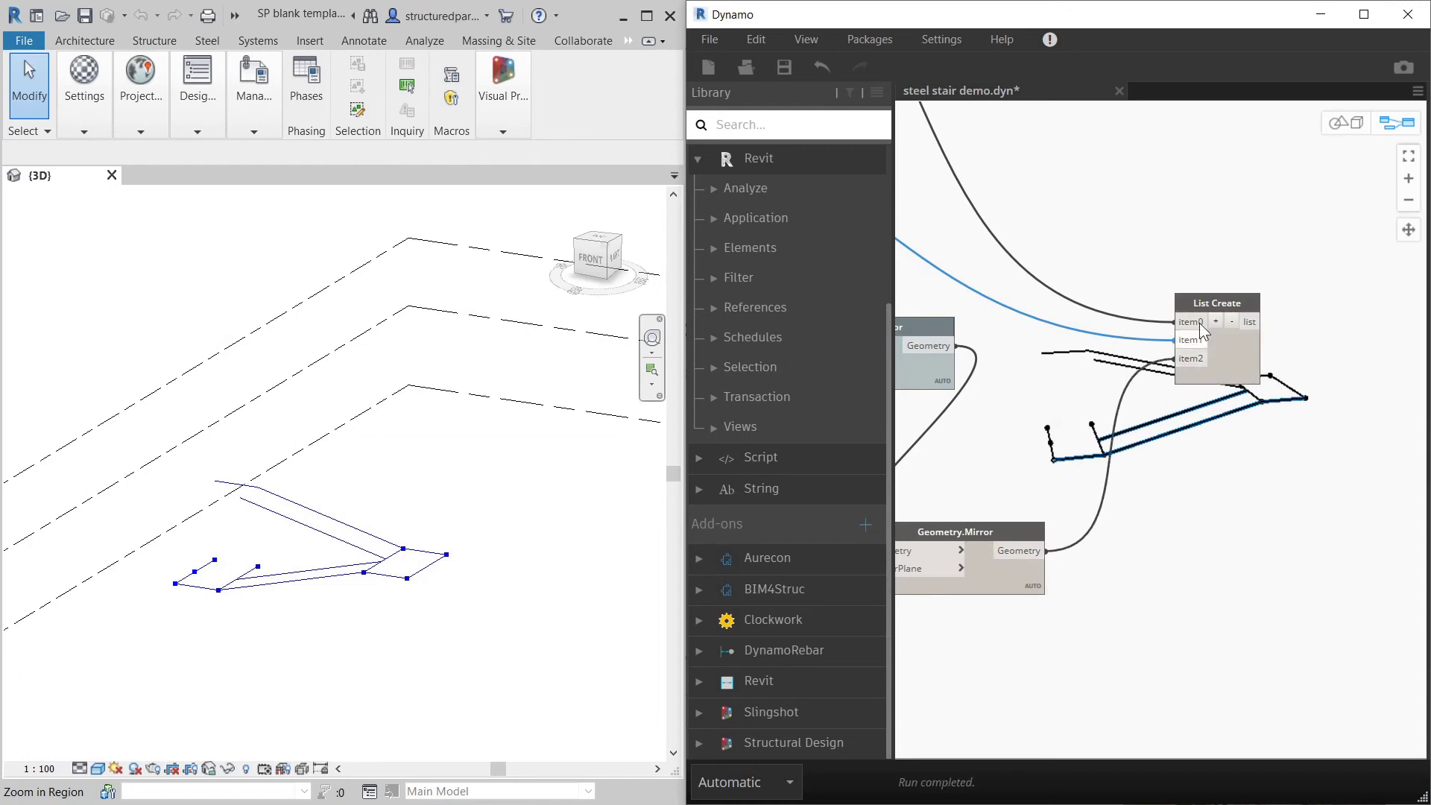
pyautogui.click(1239, 307)
pyautogui.click(1211, 248)
pyautogui.scroll(-3, 1037, 473)
pyautogui.scroll(3, 1239, 440)
# Step: Add a StructuralFraming.BeamByCurve node and place it just beyond the three-item List Create node
pyautogui.rightClick(1228, 284)
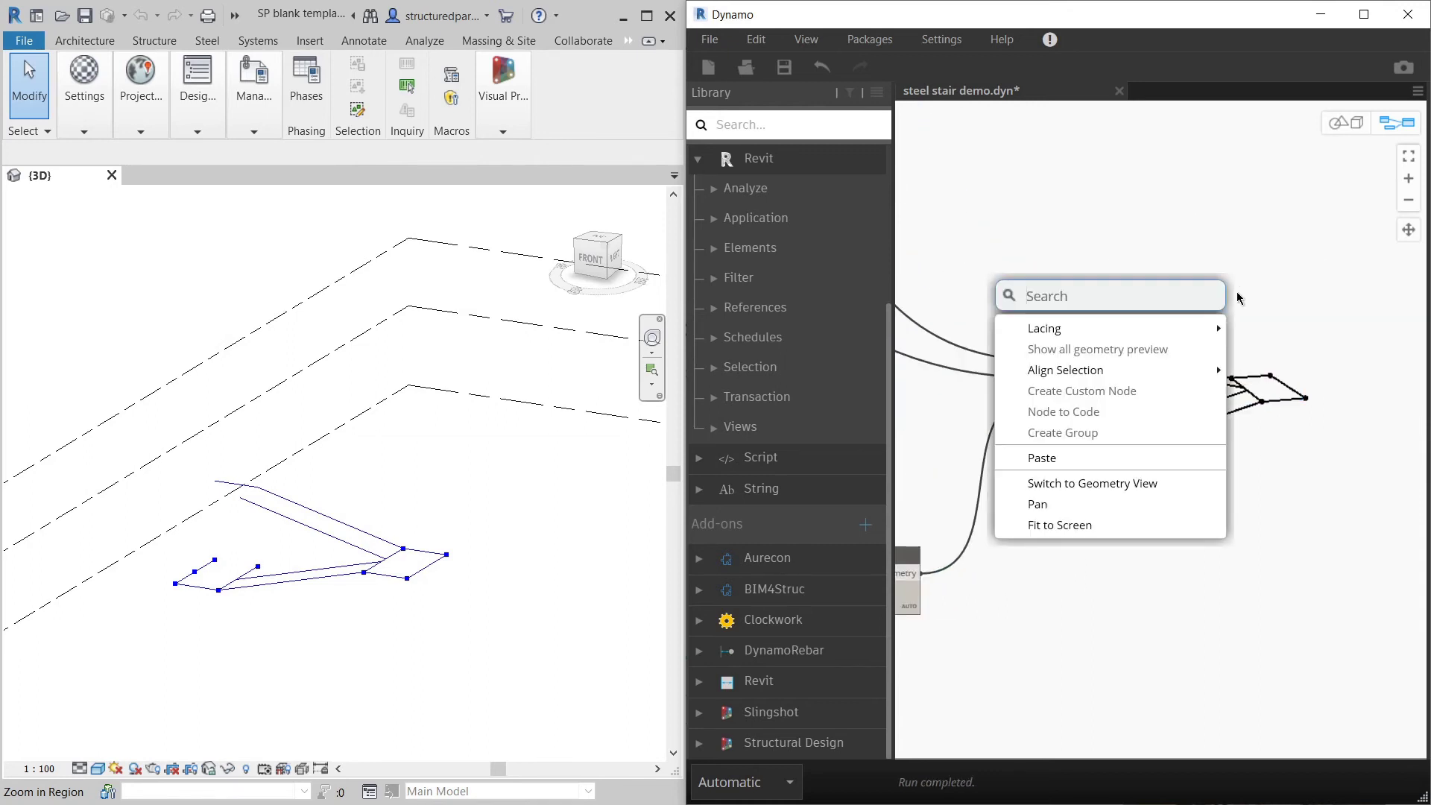
pyautogui.rightClick(1233, 320)
pyautogui.rightClick(1229, 346)
pyautogui.write('beam')
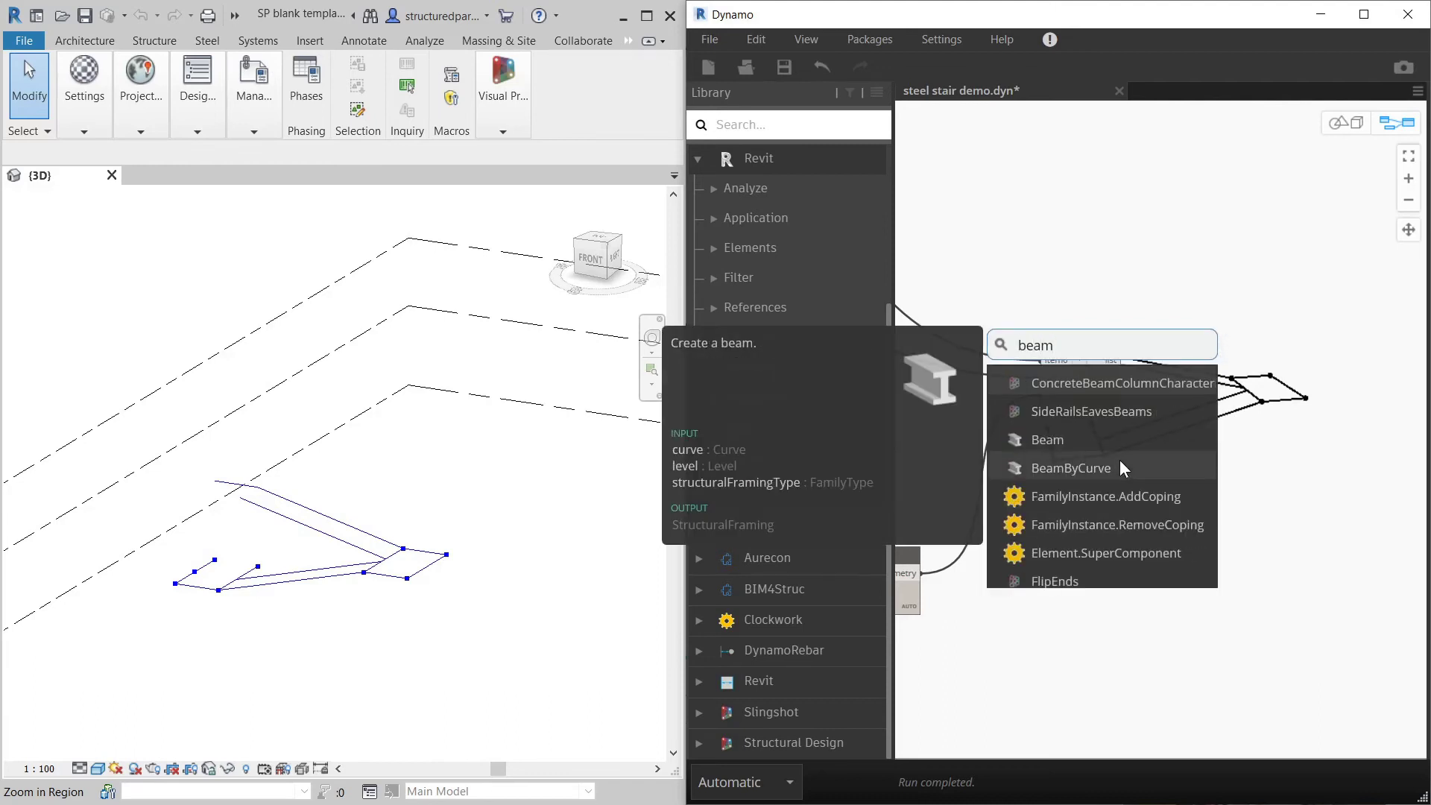
pyautogui.click(1021, 468)
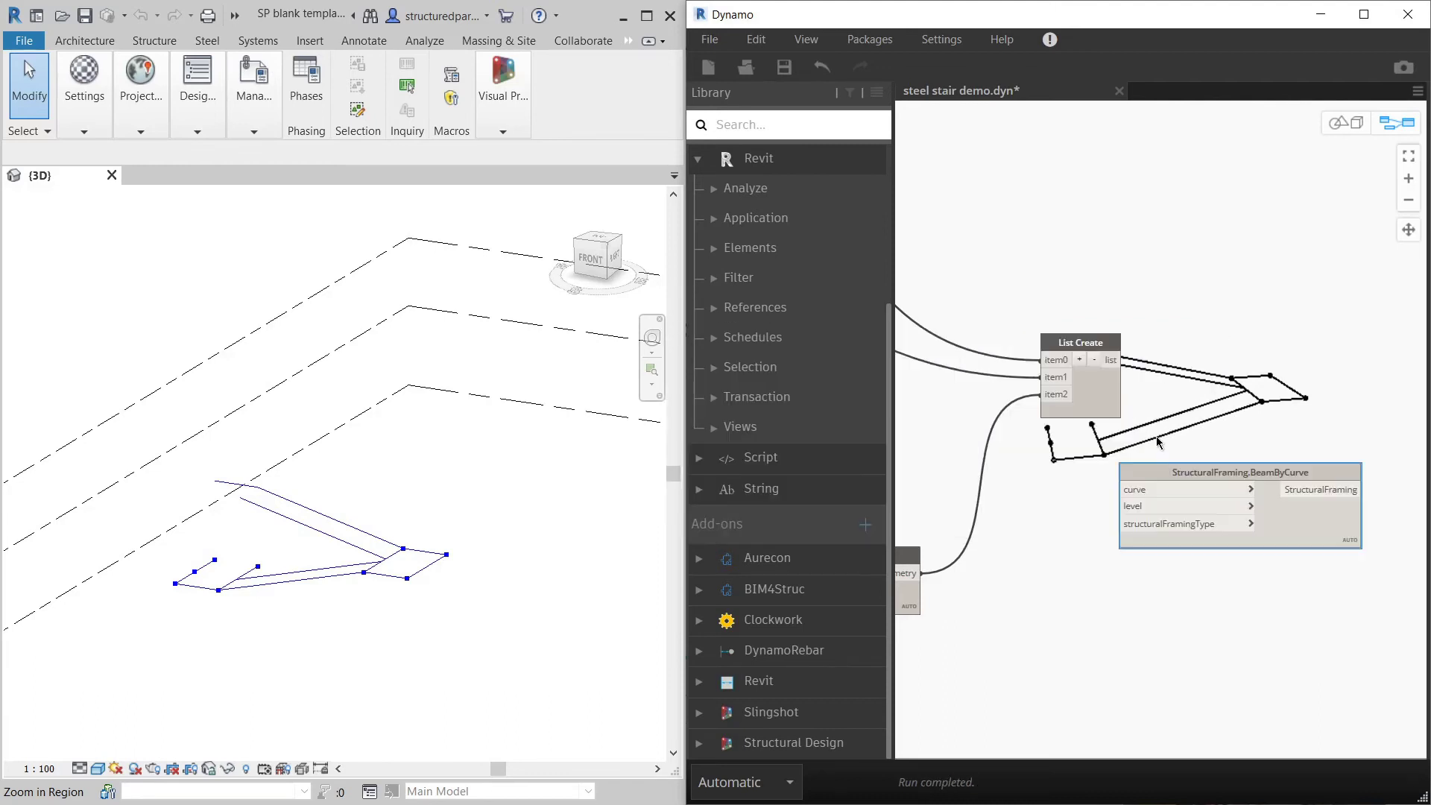
pyautogui.moveTo(1167, 475); pyautogui.dragTo(1216, 292)
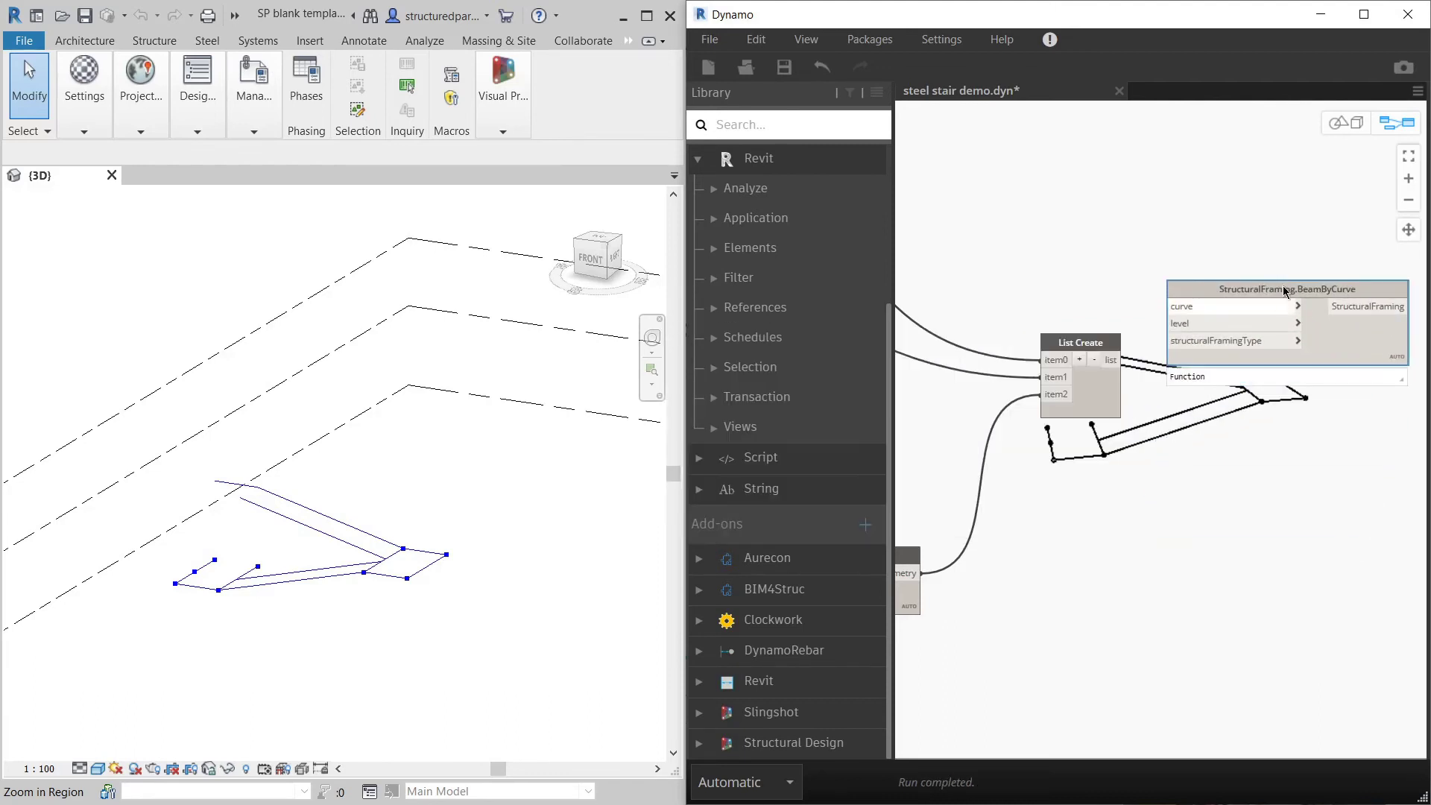
# Step: Connect the three-item List Create output to the curve input of StructuralFraming.BeamByCurve and shift that node slightly farther from the list
pyautogui.click(1109, 362)
pyautogui.click(1180, 312)
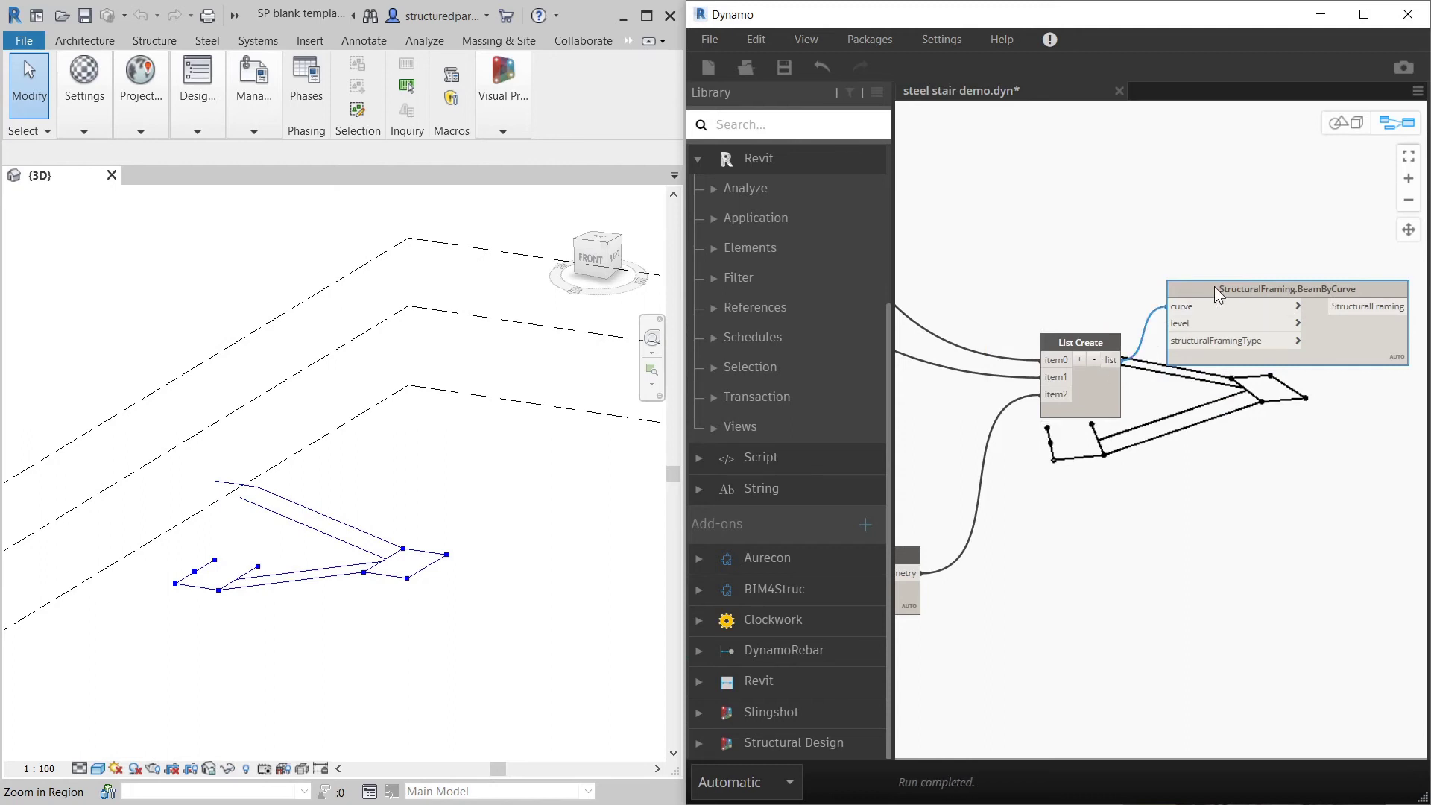
pyautogui.moveTo(1216, 292); pyautogui.dragTo(1265, 307)
pyautogui.click(1258, 255)
# Step: Connect a Levels node from the start of the graph to the level input of StructuralFraming.BeamByCurve
pyautogui.scroll(-2, 1275, 347)
pyautogui.scroll(-5, 1333, 396)
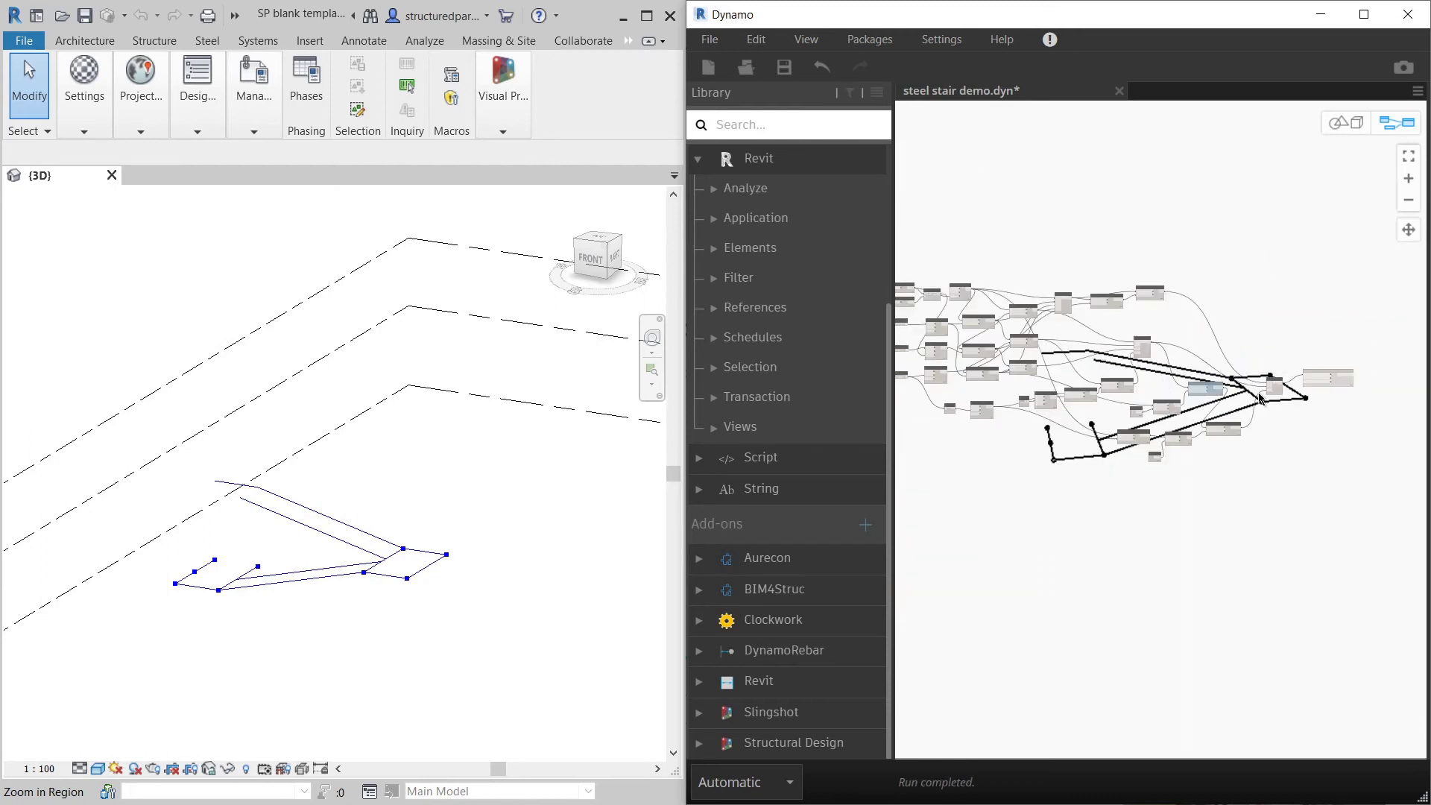
pyautogui.scroll(3, 912, 295)
pyautogui.scroll(-5, 1275, 387)
pyautogui.scroll(4, 1133, 352)
pyautogui.scroll(5, 1133, 356)
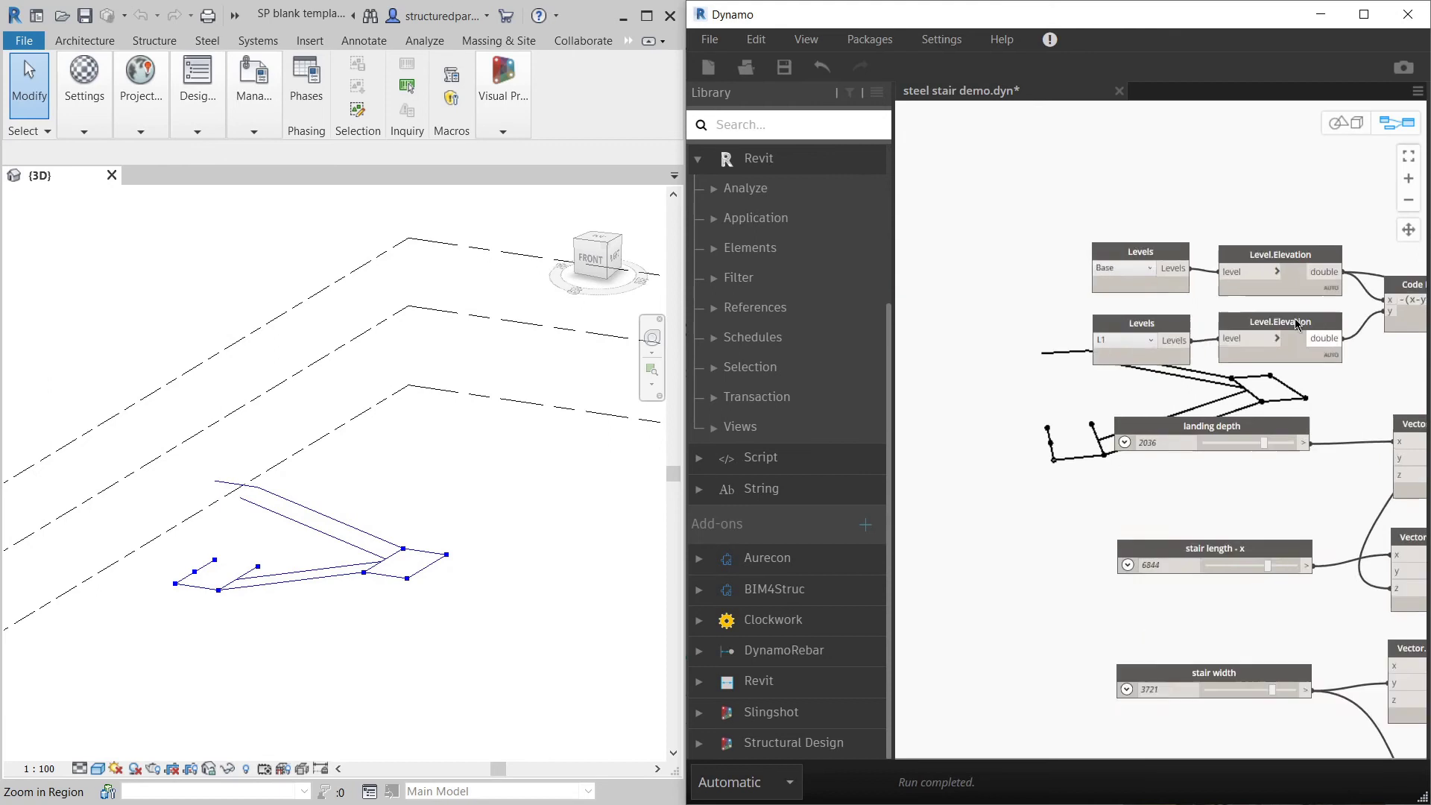
pyautogui.scroll(-8, 1000, 307)
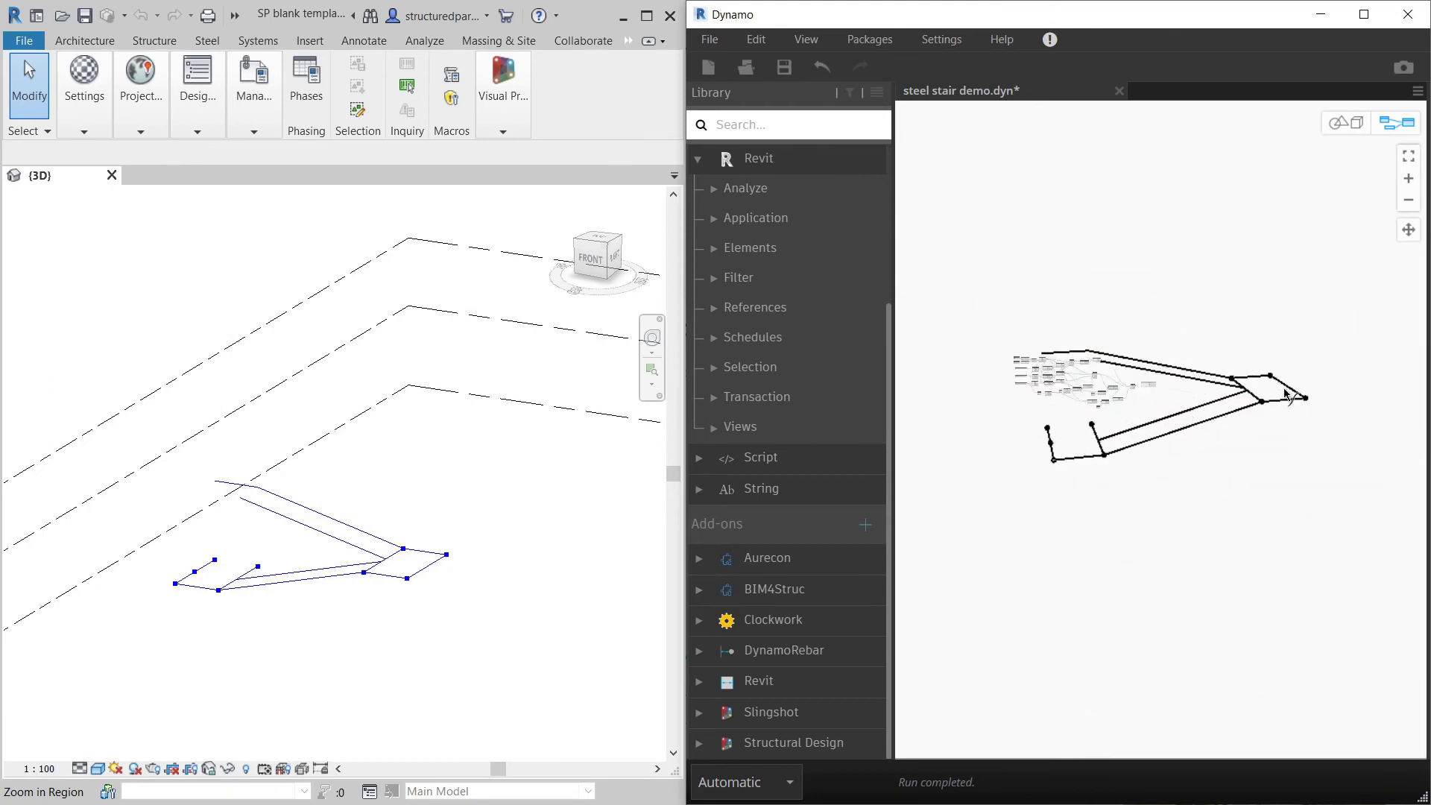
pyautogui.scroll(5, 939, 389)
pyautogui.click(978, 329)
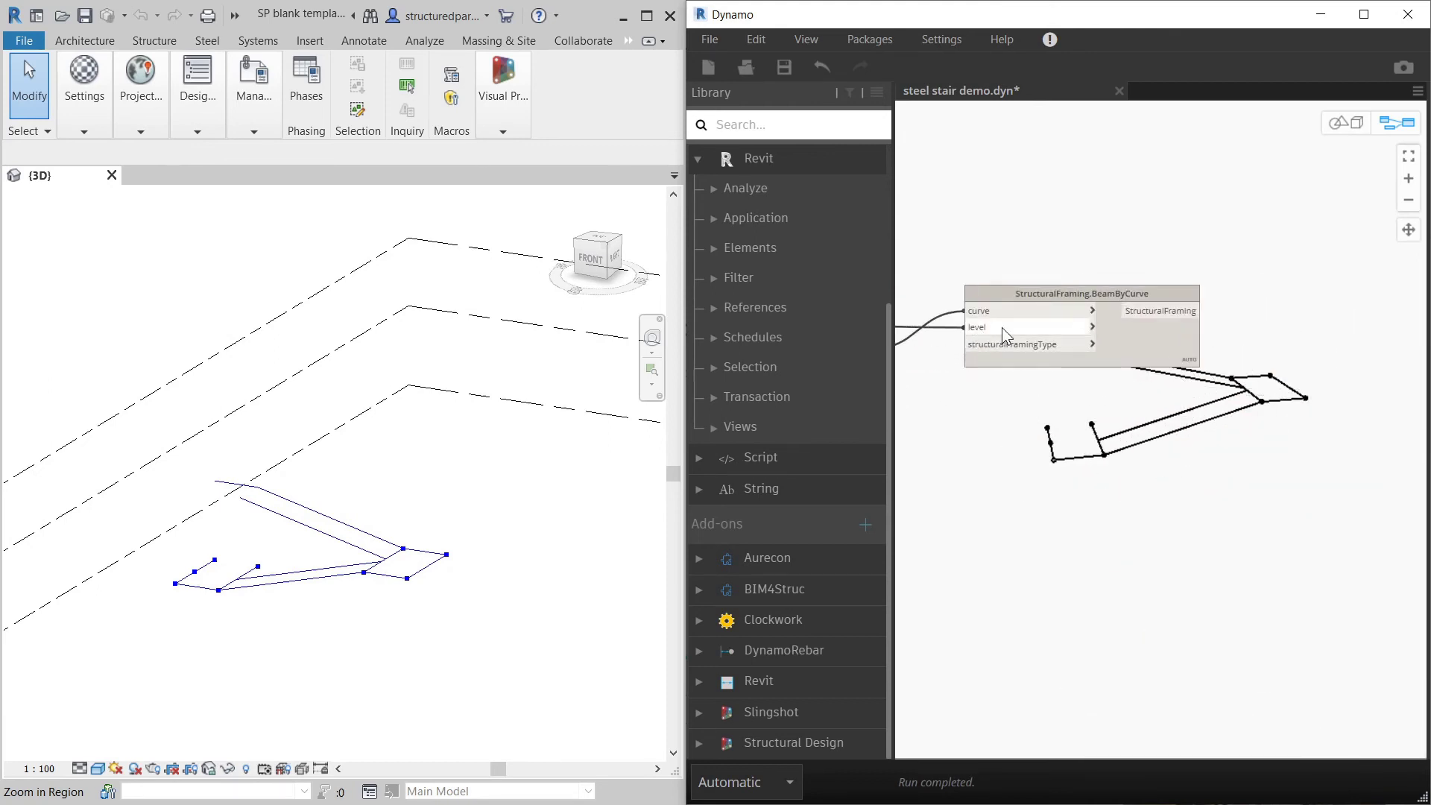
# Step: Add a Structural Framing Types node and place it below the three-item List Create node
pyautogui.scroll(-4, 1336, 375)
pyautogui.scroll(5, 1132, 447)
pyautogui.click(310, 41)
pyautogui.rightClick(1101, 389)
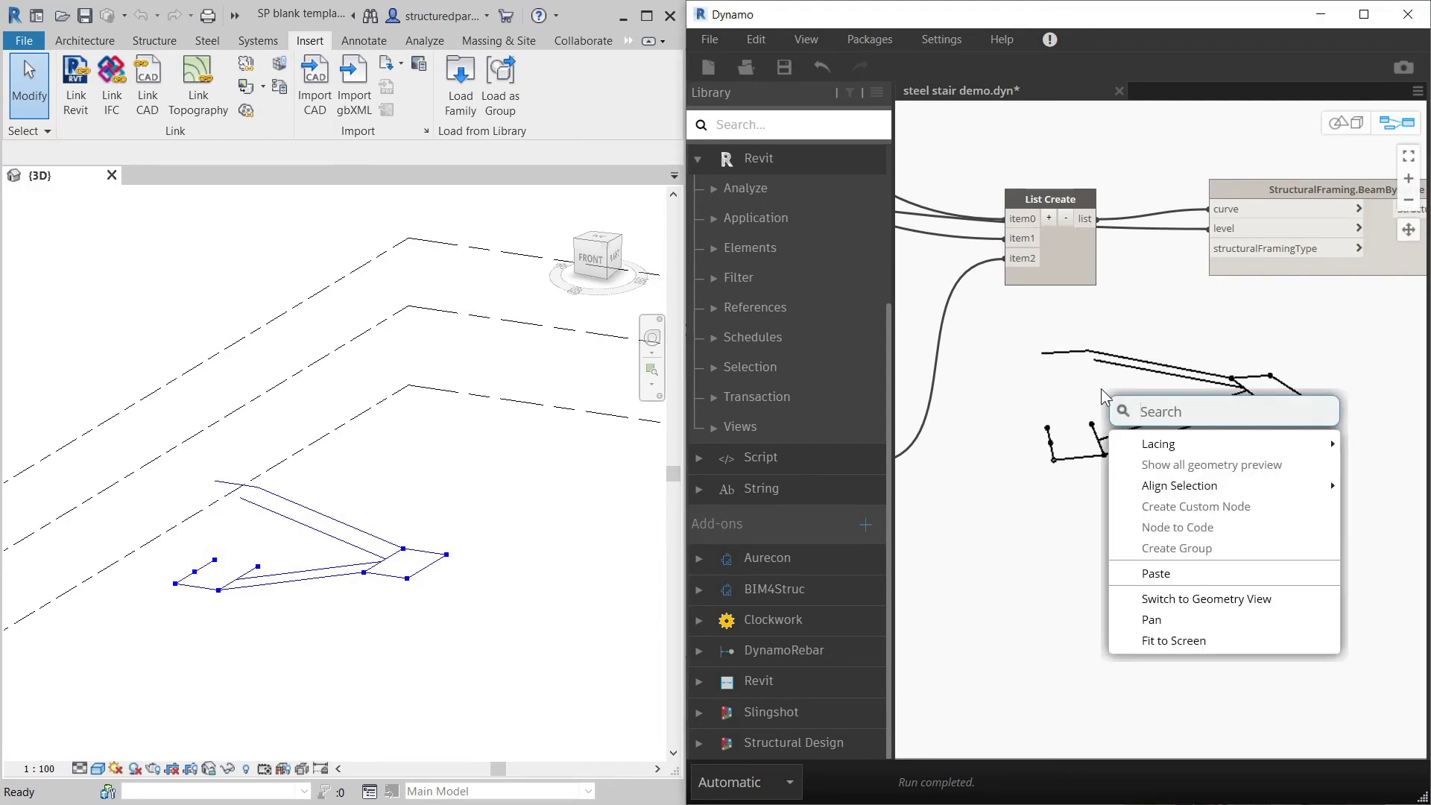
pyautogui.write('framing')
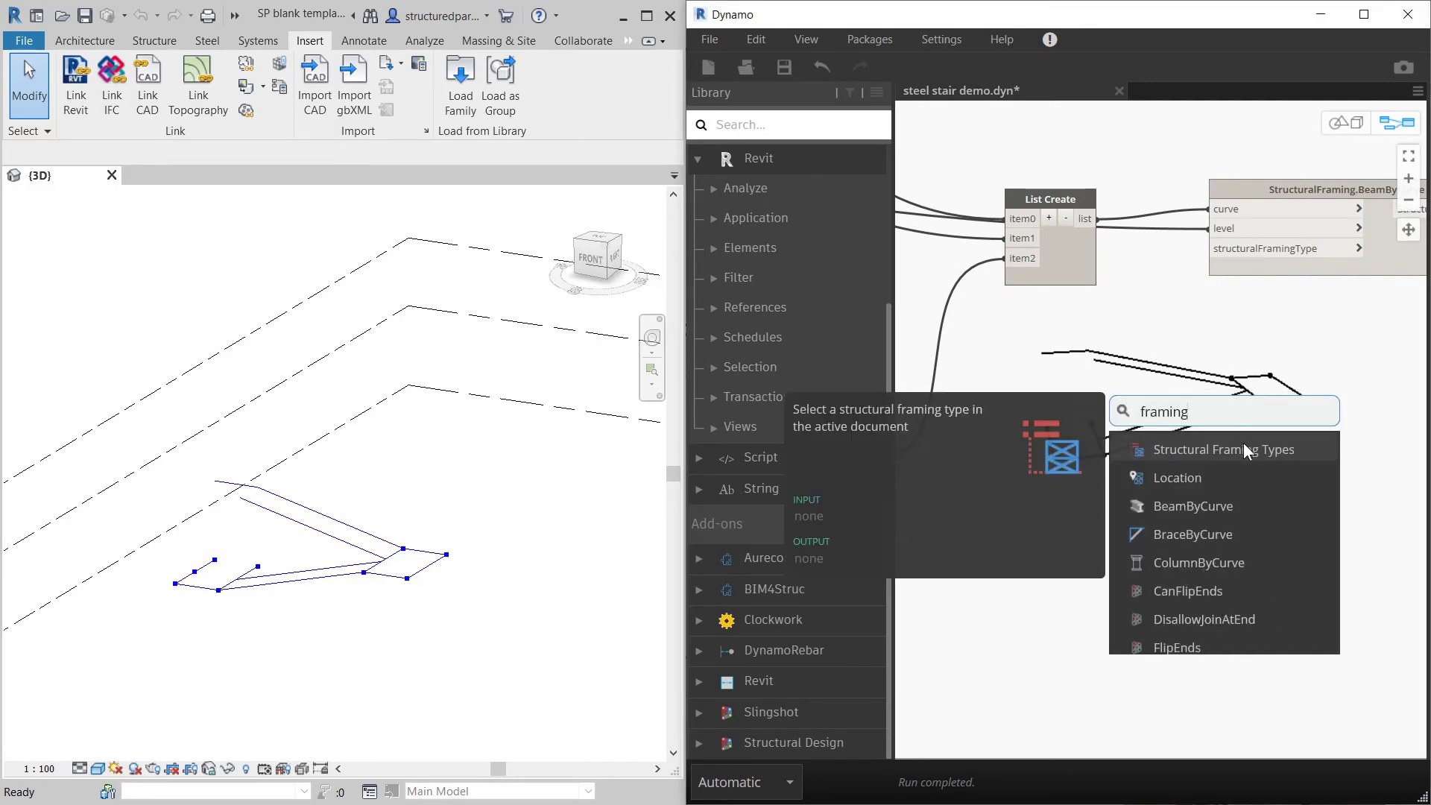
pyautogui.click(1244, 450)
pyautogui.moveTo(1277, 458); pyautogui.dragTo(1056, 380)
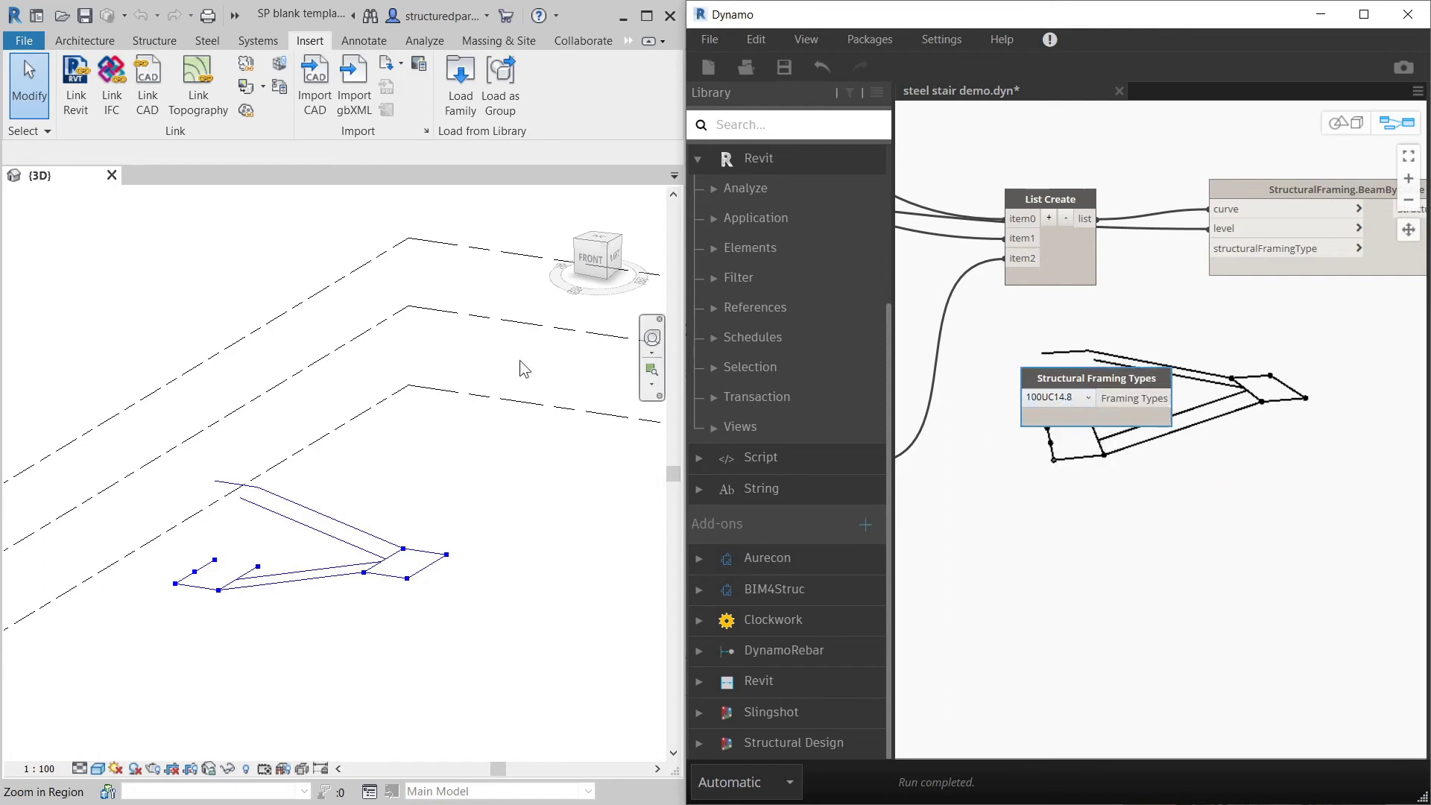
# Step: Switch to Revit and start loading a family from Australia > Structural Framing > Steel > Australian Standard
pyautogui.click(458, 86)
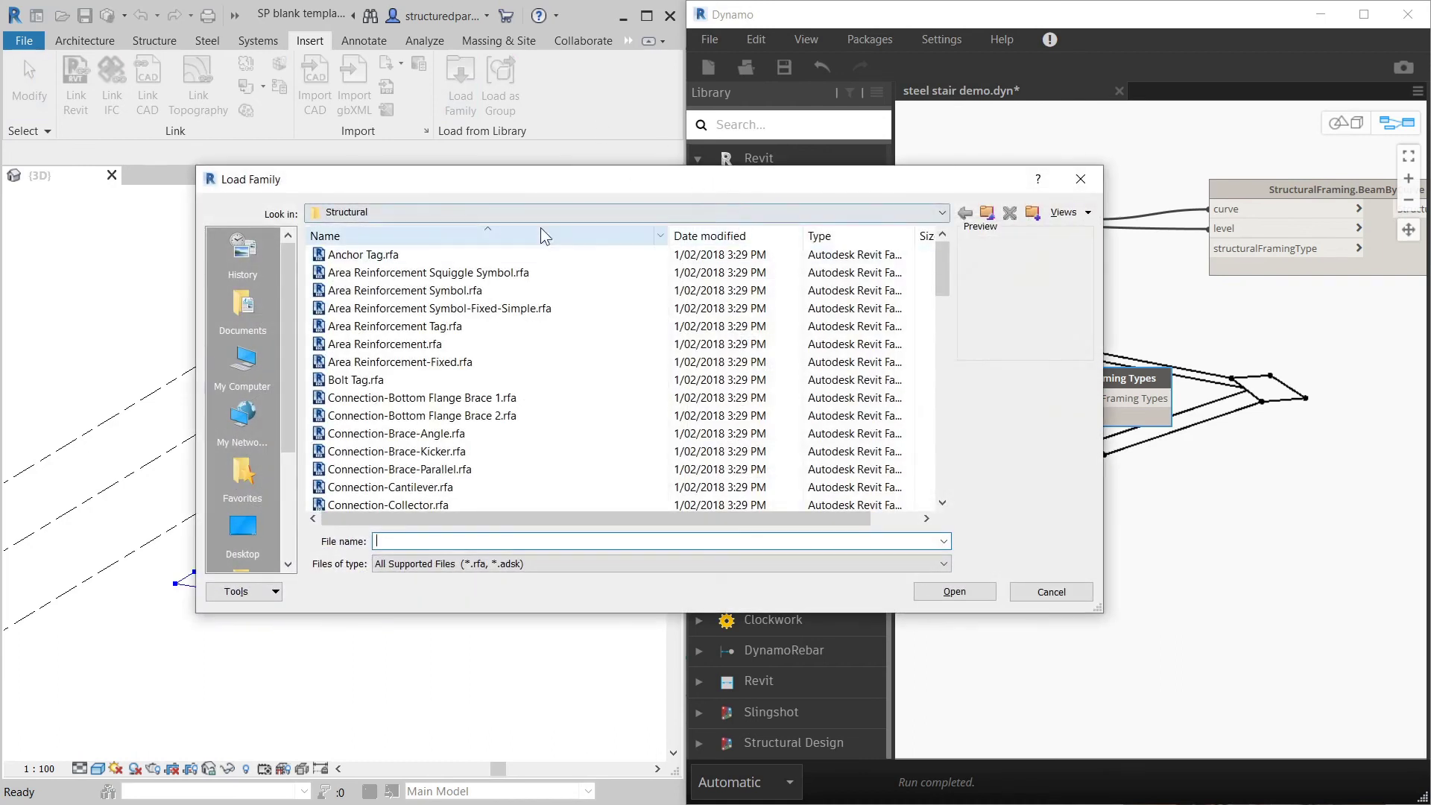
pyautogui.click(413, 213)
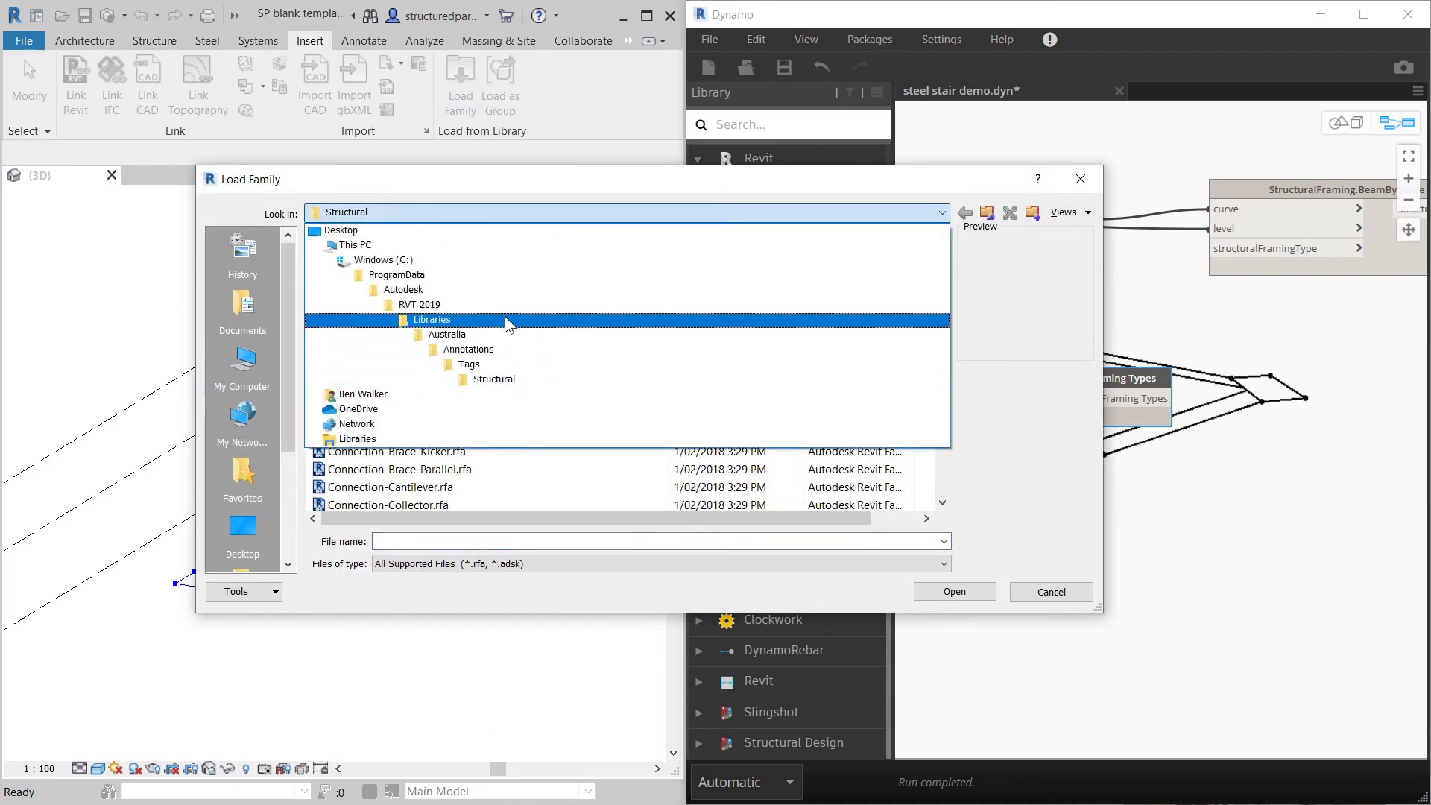
pyautogui.click(503, 340)
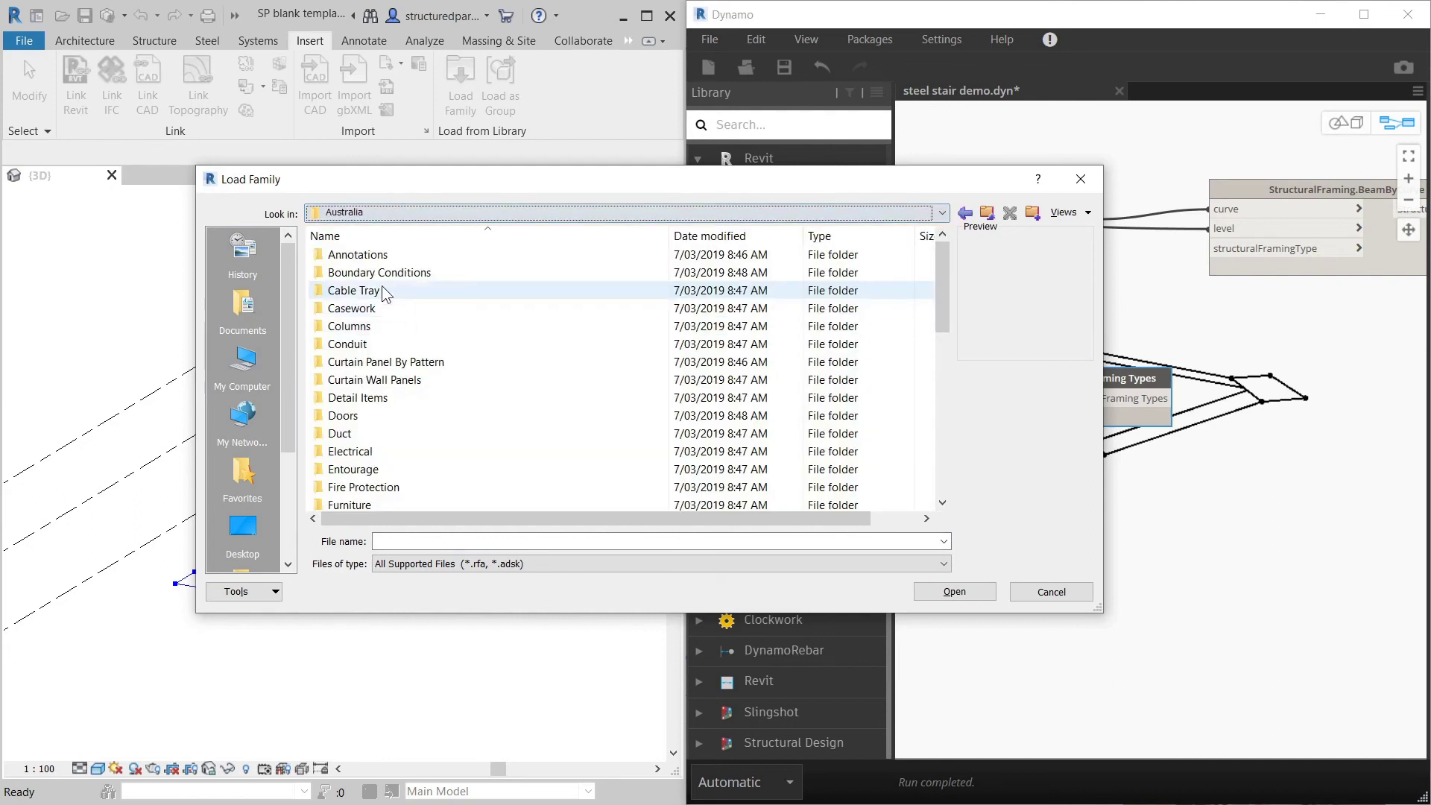
pyautogui.click(383, 349)
pyautogui.scroll(-9, 402, 425)
pyautogui.scroll(7, 406, 482)
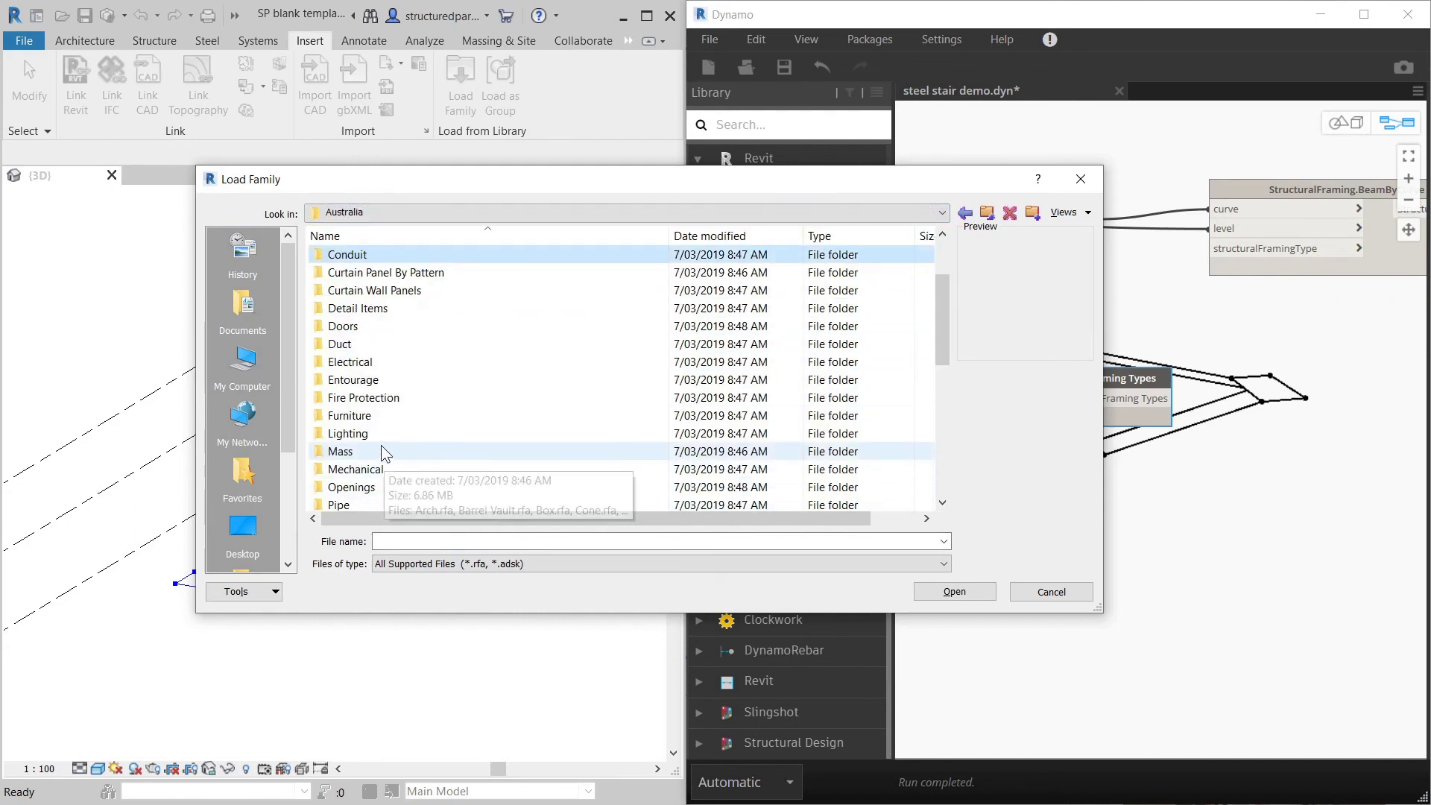
pyautogui.scroll(2, 383, 455)
pyautogui.scroll(-8, 383, 455)
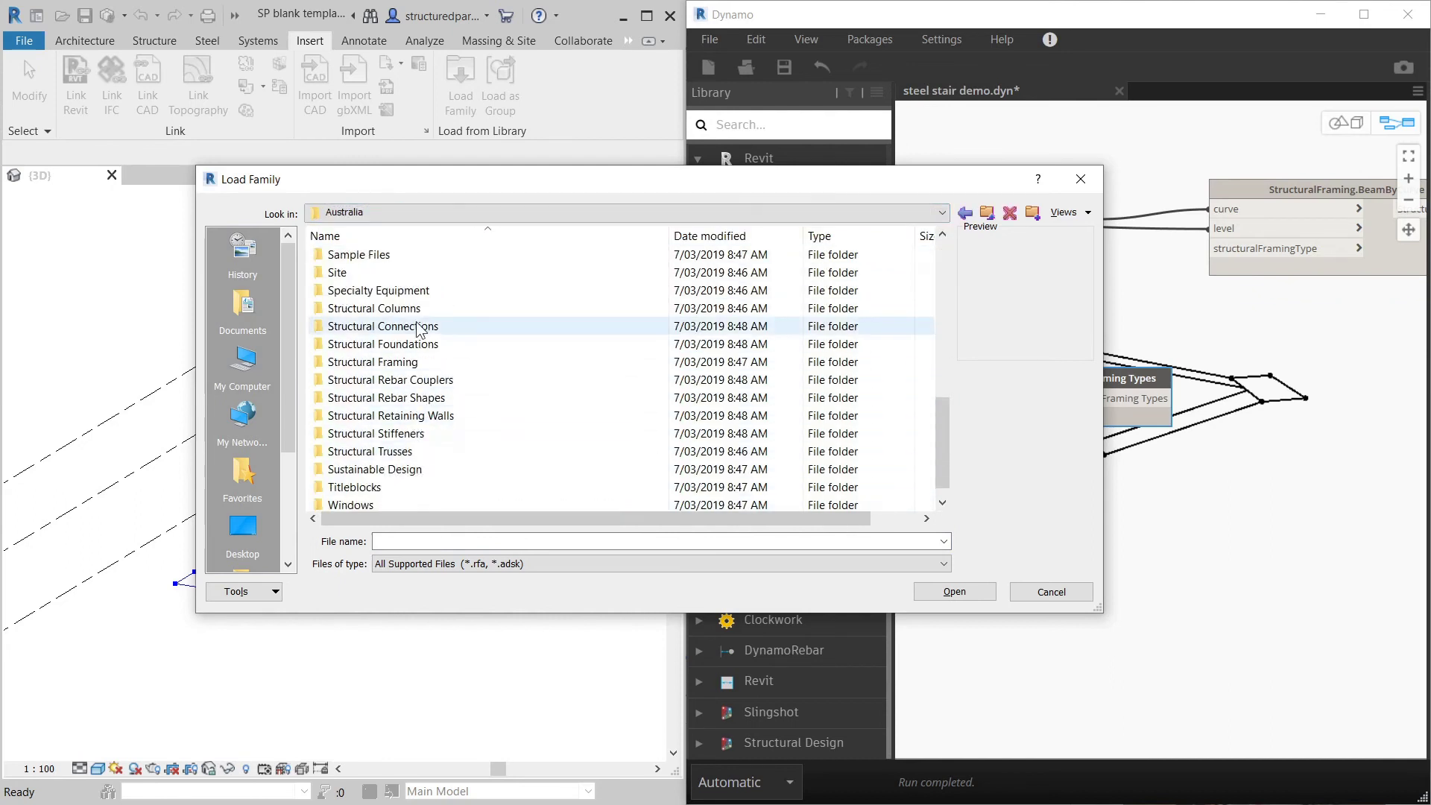
pyautogui.doubleClick(422, 361)
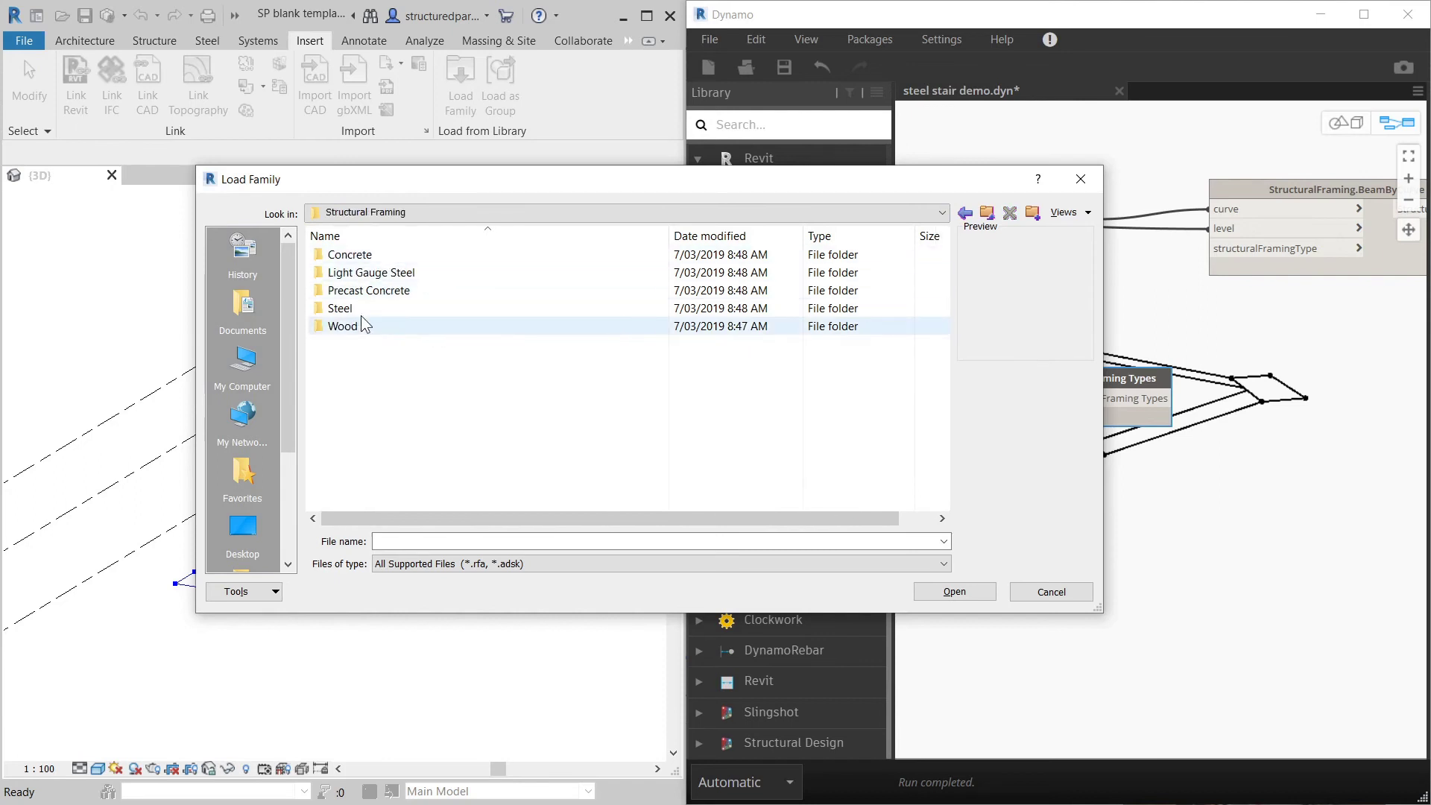
pyautogui.doubleClick(341, 308)
pyautogui.doubleClick(357, 254)
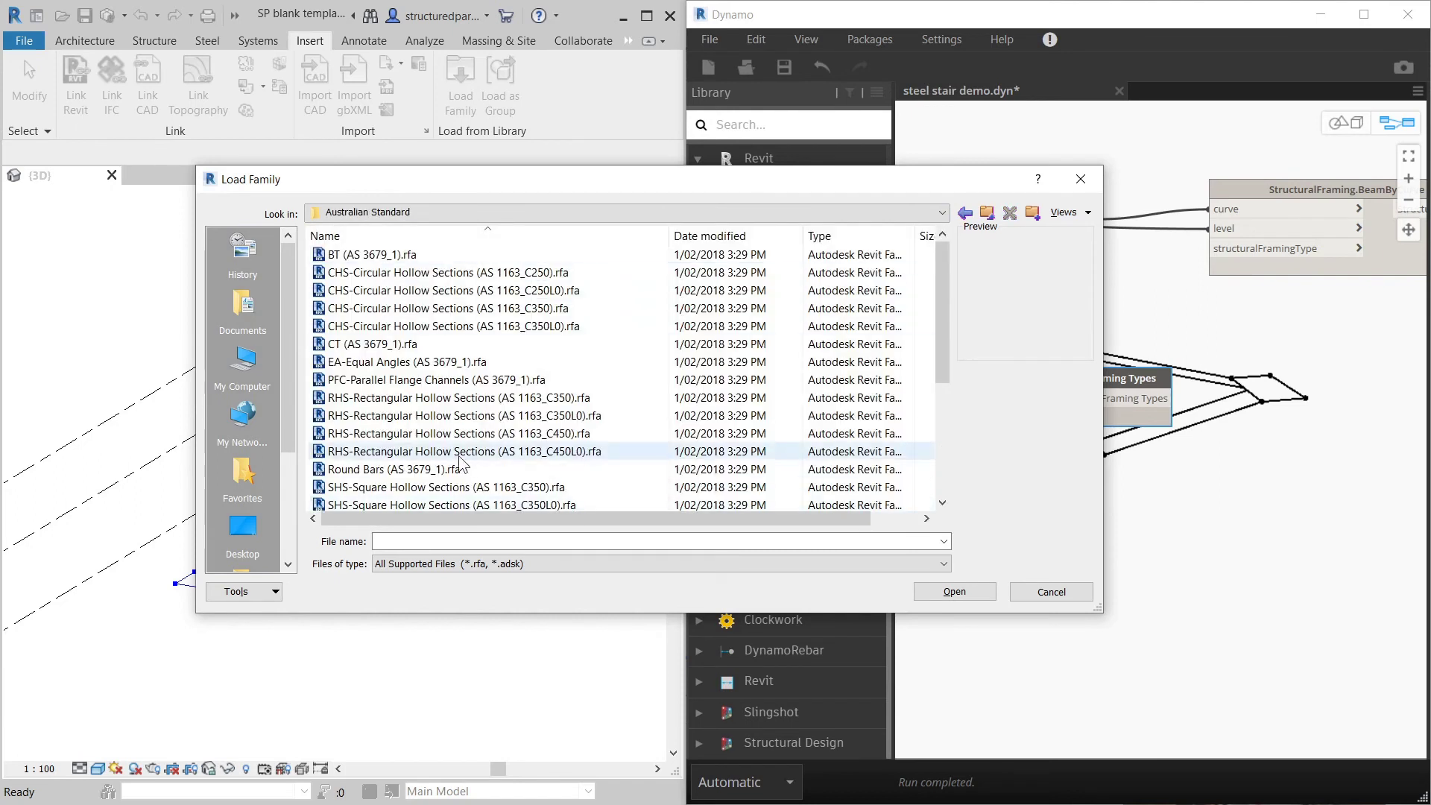
# Step: Load the 200PFC type of the family PFC-Parallel Flange Channels (AS 3679_1).rfa
pyautogui.click(440, 415)
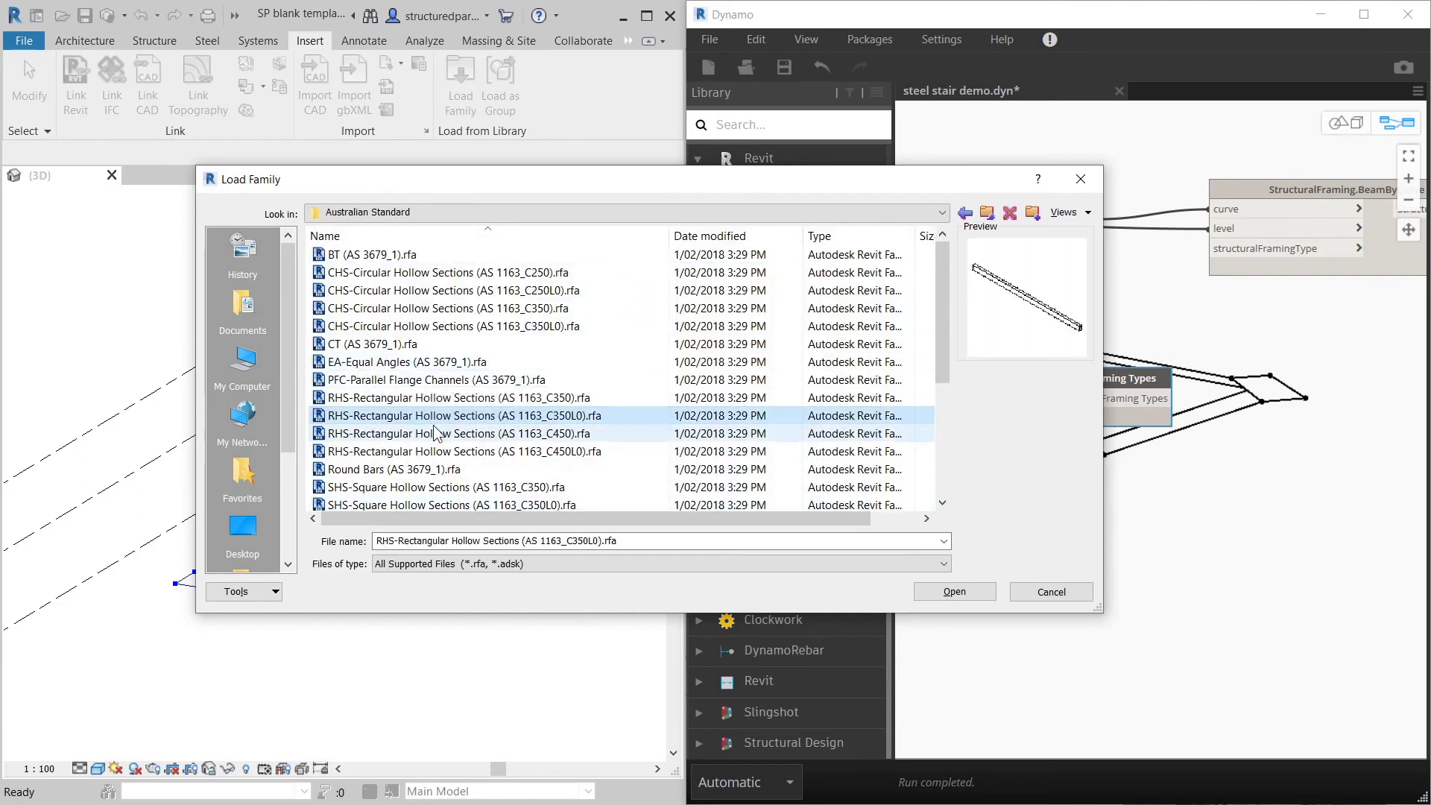
pyautogui.click(432, 380)
pyautogui.click(954, 591)
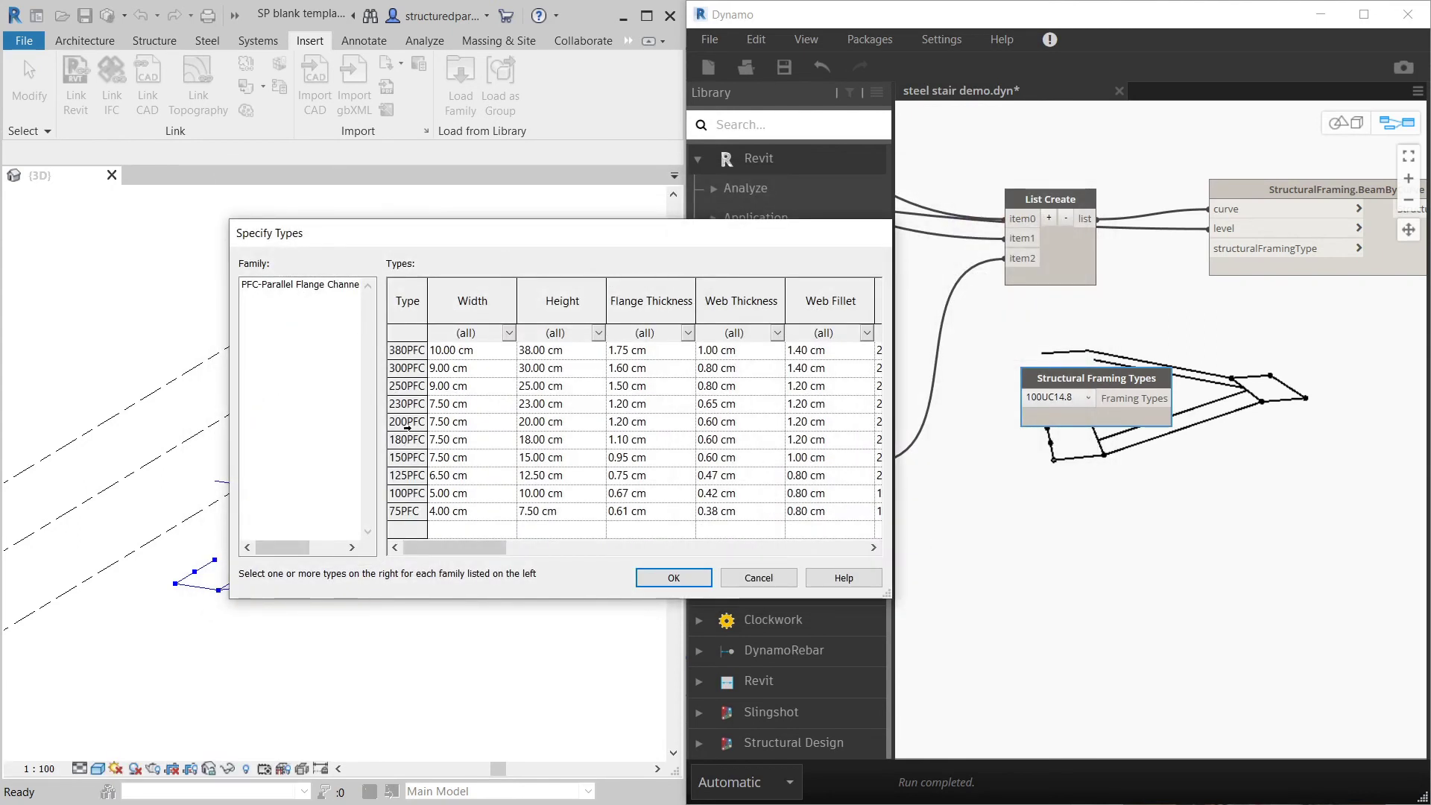
pyautogui.click(409, 422)
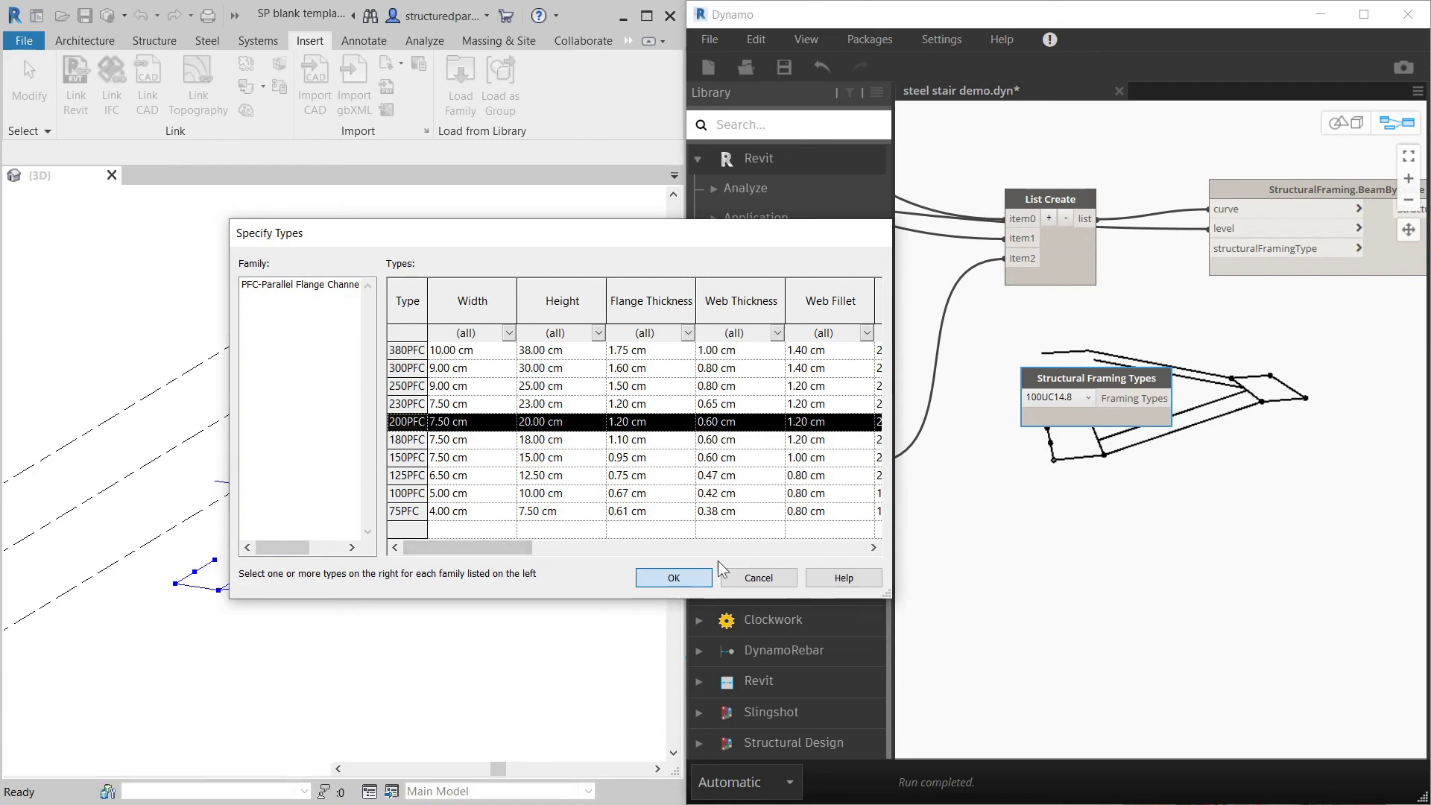
pyautogui.click(689, 578)
# Step: Set Structural Framing Types to 200PFC in Dynamo and connect it to the structuralFramingType input of StructuralFraming.BeamByCurve
pyautogui.click(1086, 397)
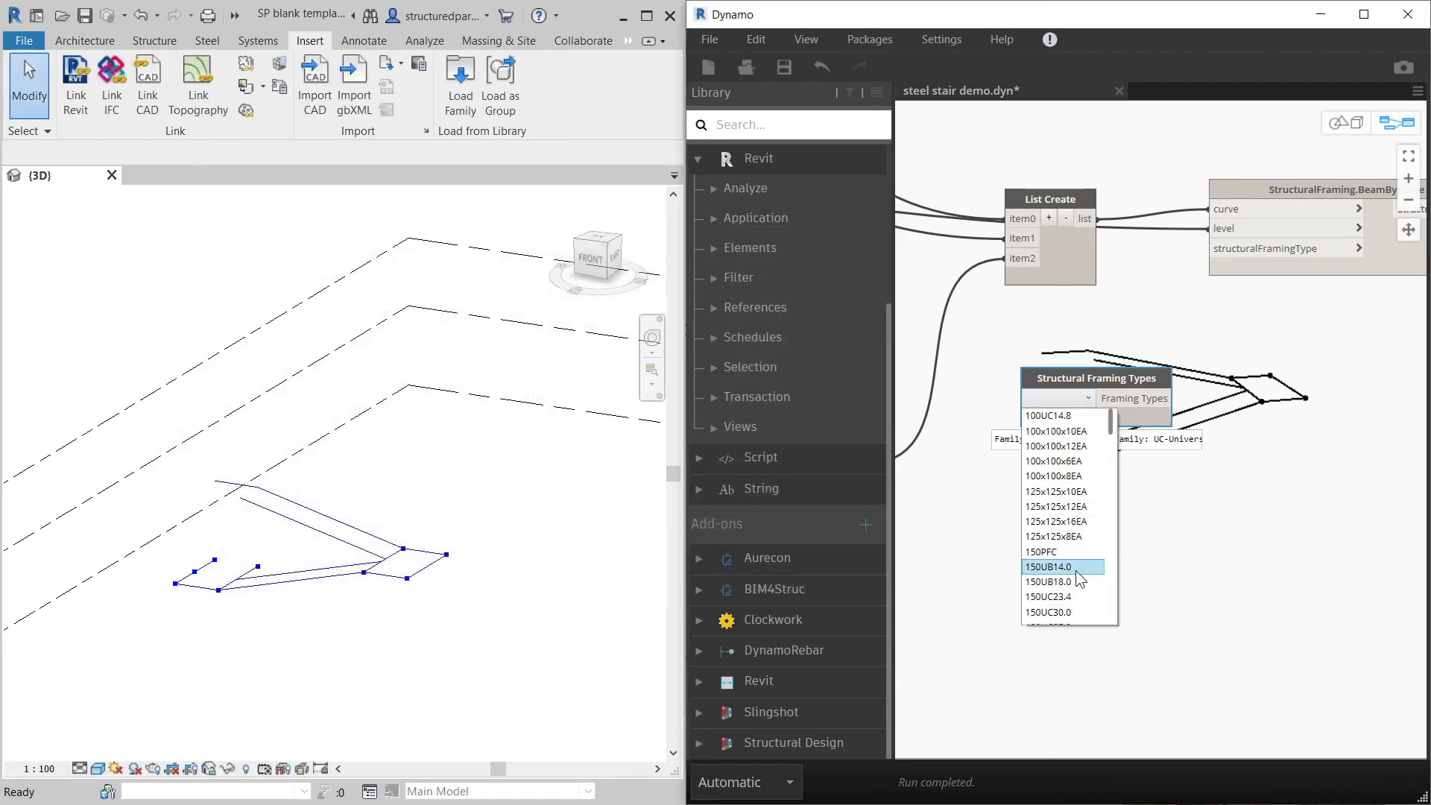
pyautogui.scroll(-6, 1078, 574)
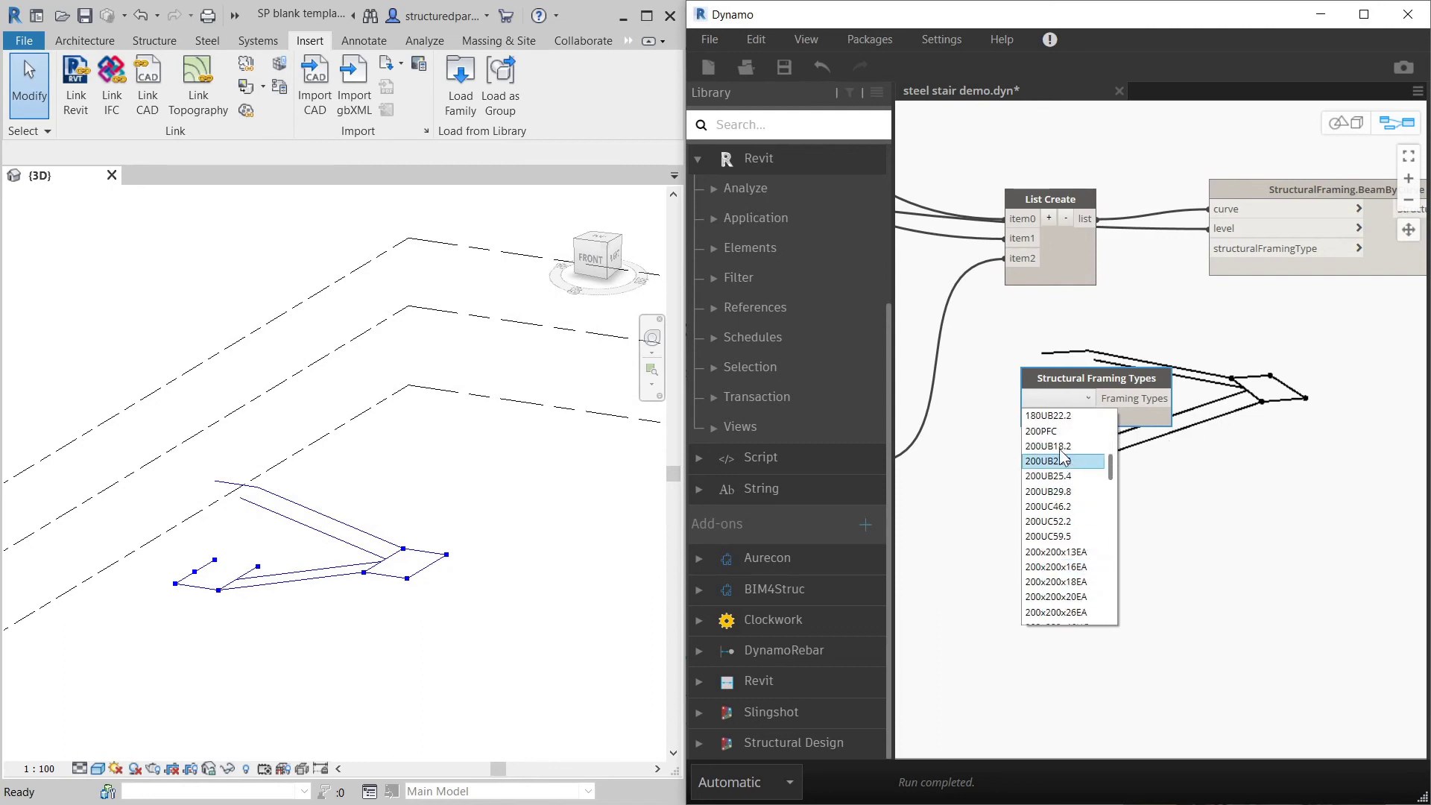
pyautogui.click(1041, 431)
pyautogui.moveTo(1175, 398); pyautogui.dragTo(1228, 265)
pyautogui.click(1228, 264)
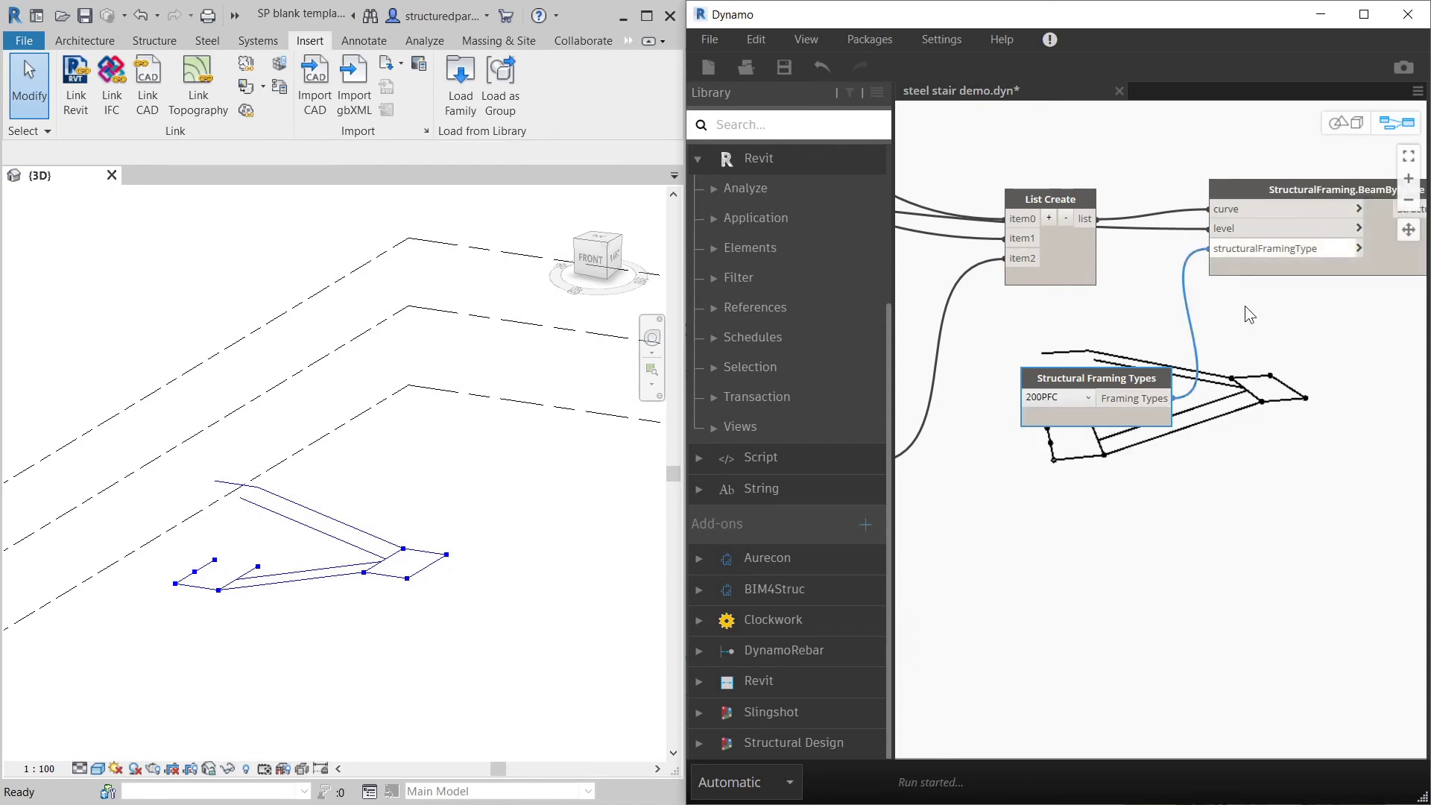
pyautogui.click(1334, 344)
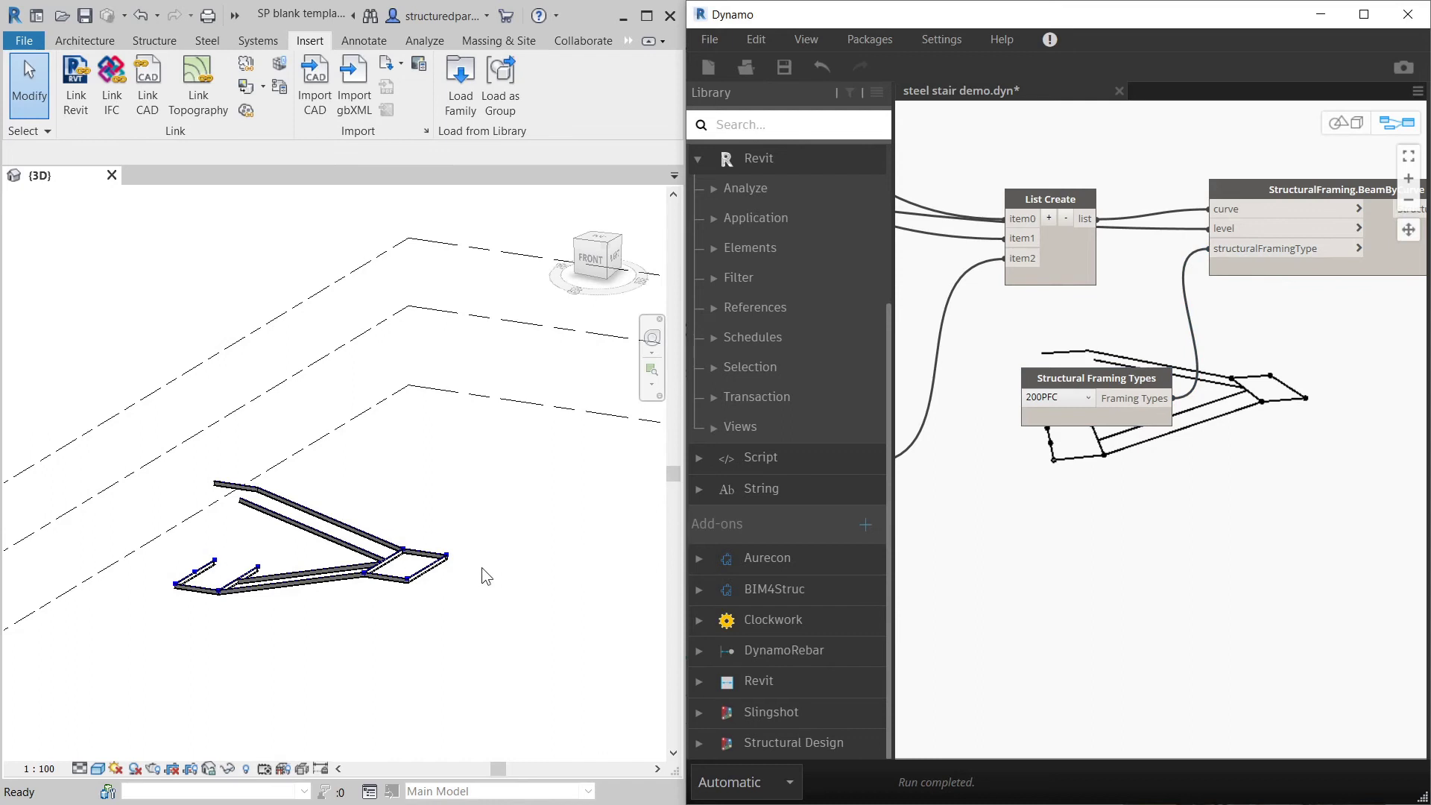
# Step: Examine the steel stair beams and their joints at the landings in Revit's 3D view
pyautogui.scroll(8, 406, 607)
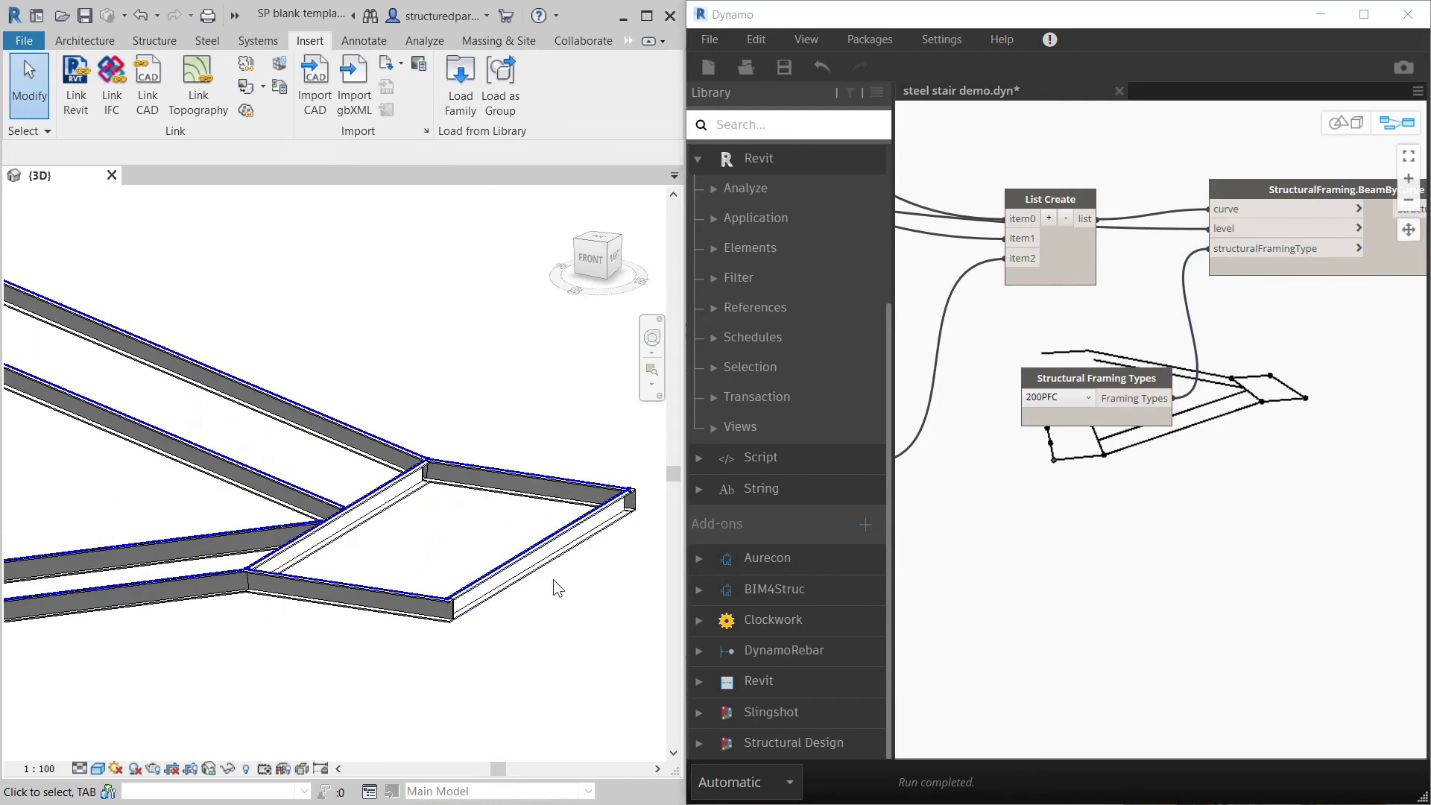
pyautogui.scroll(-3, 552, 580)
pyautogui.scroll(4, 373, 564)
pyautogui.scroll(-3, 583, 614)
pyautogui.scroll(2, 284, 583)
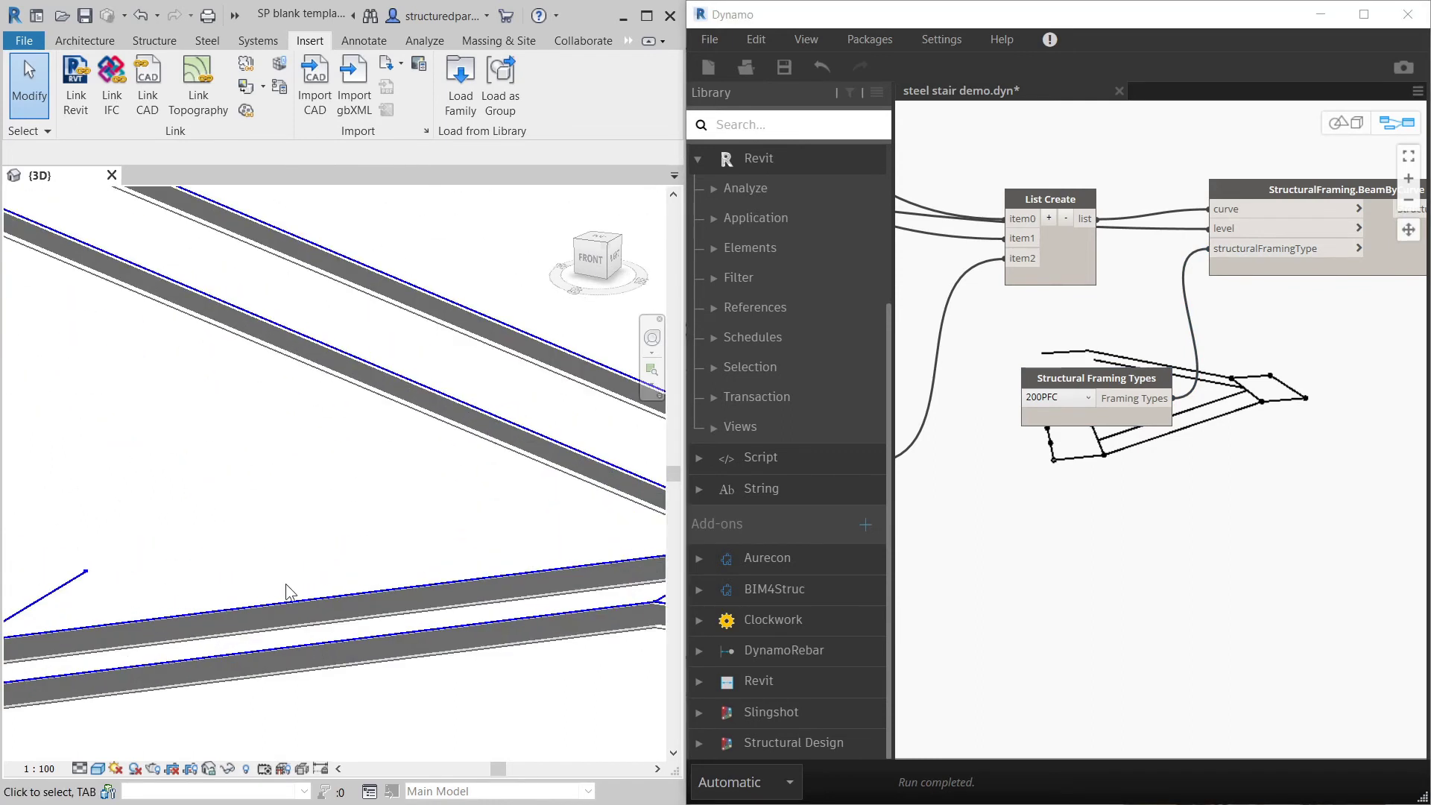
pyautogui.scroll(-2, 474, 573)
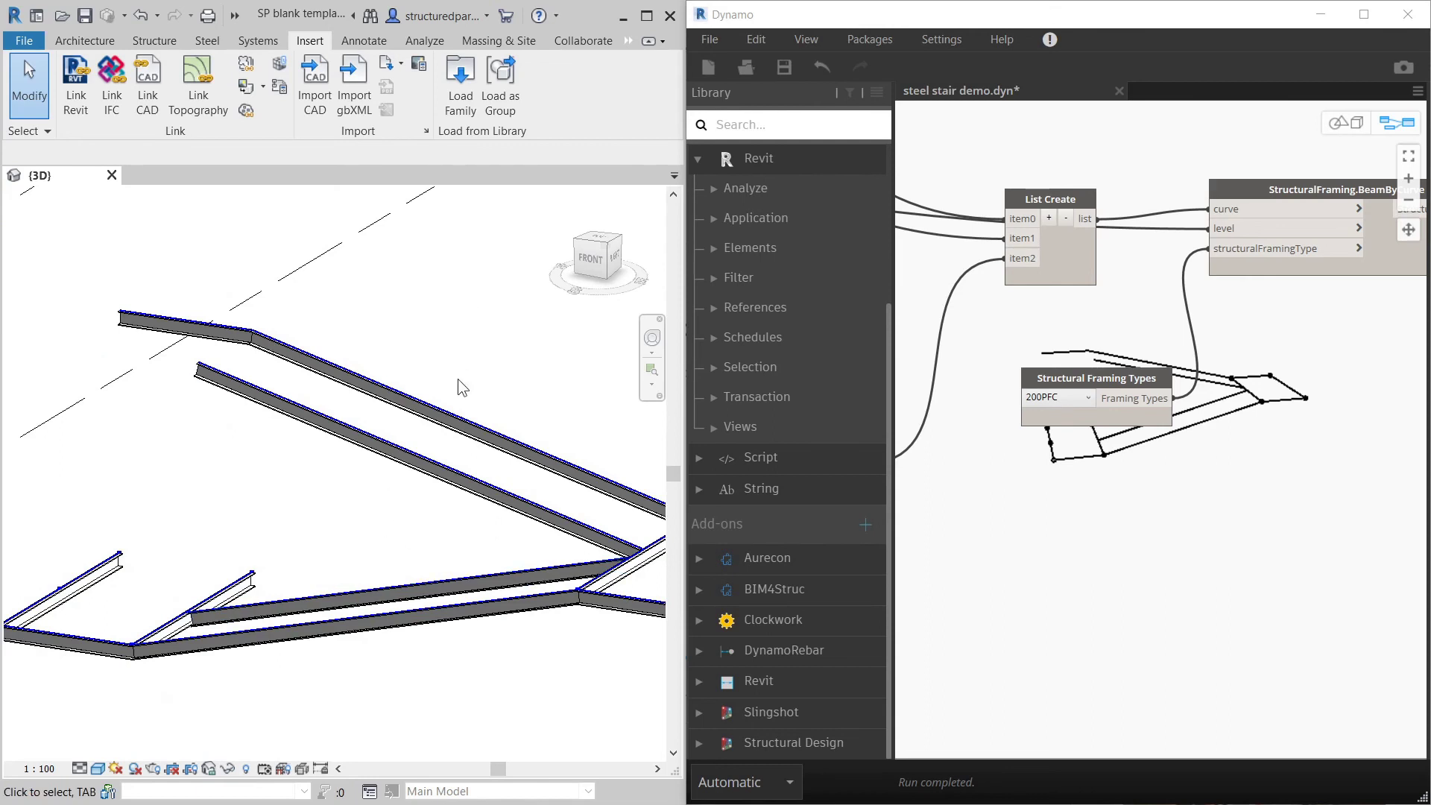
pyautogui.scroll(2, 222, 524)
pyautogui.scroll(2, 210, 645)
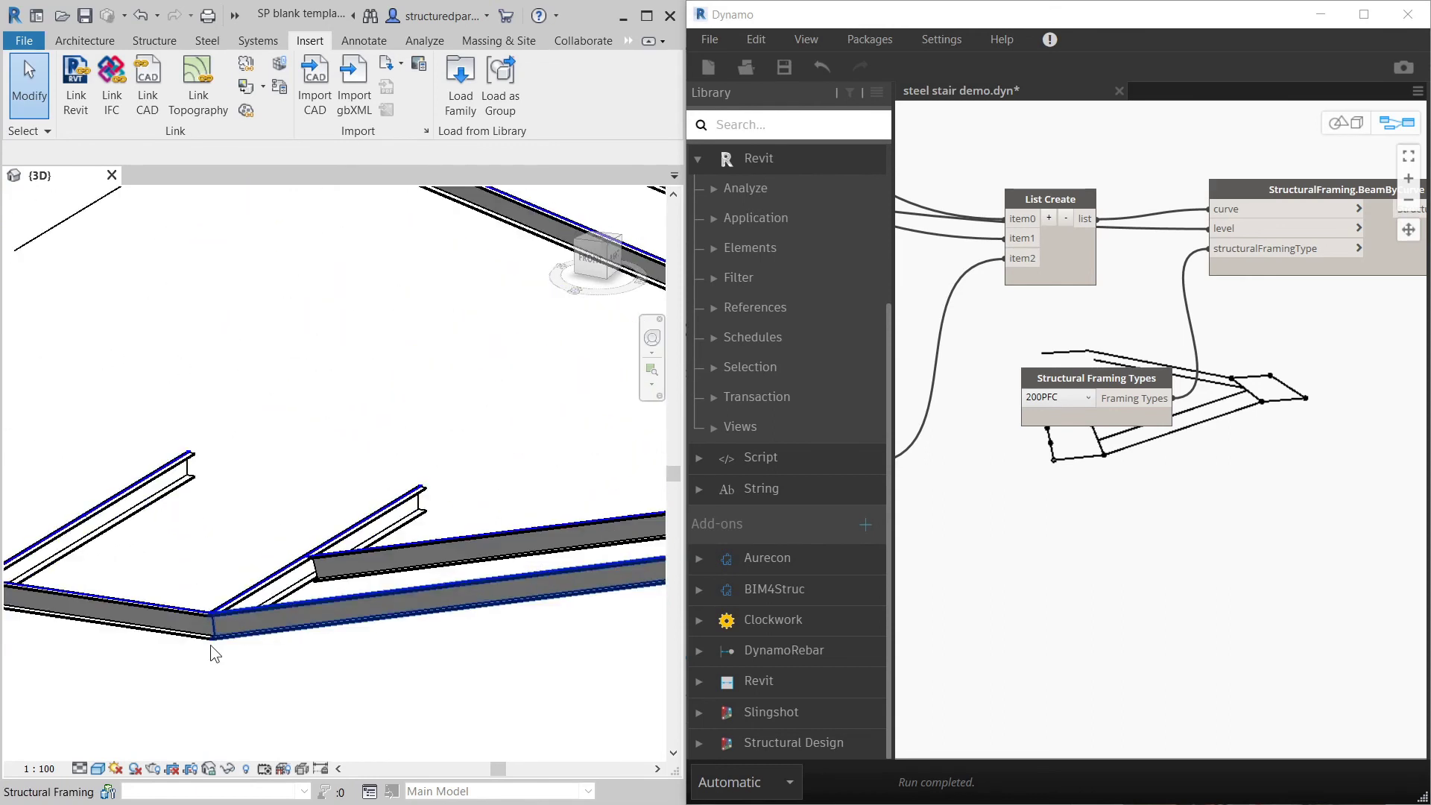
pyautogui.keyDown('shift'); pyautogui.moveTo(211, 645); pyautogui.dragTo(253, 574, button='middle'); pyautogui.keyUp('shift')
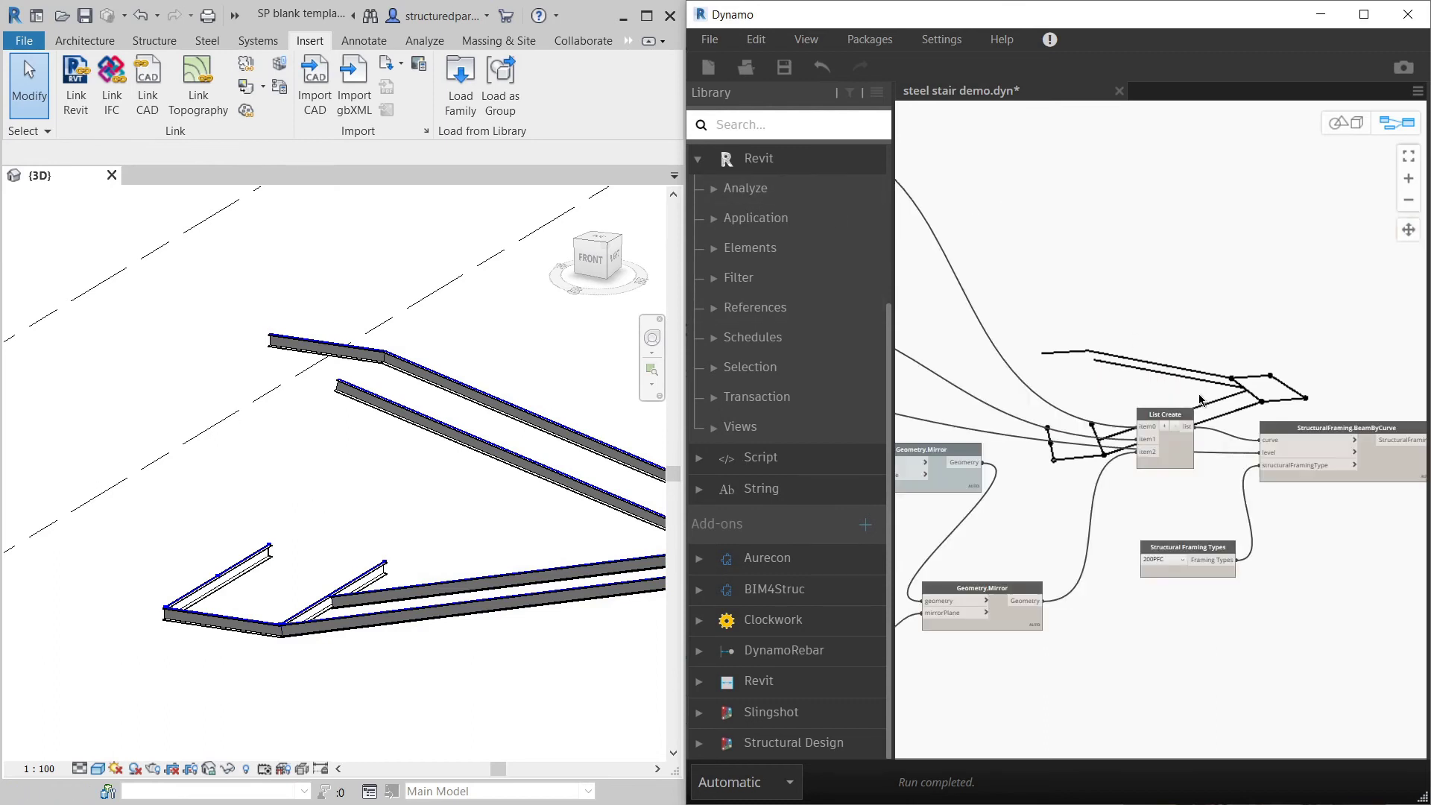
# Step: Add a second List Create node above the existing one and give it three item inputs
pyautogui.scroll(5, 1297, 484)
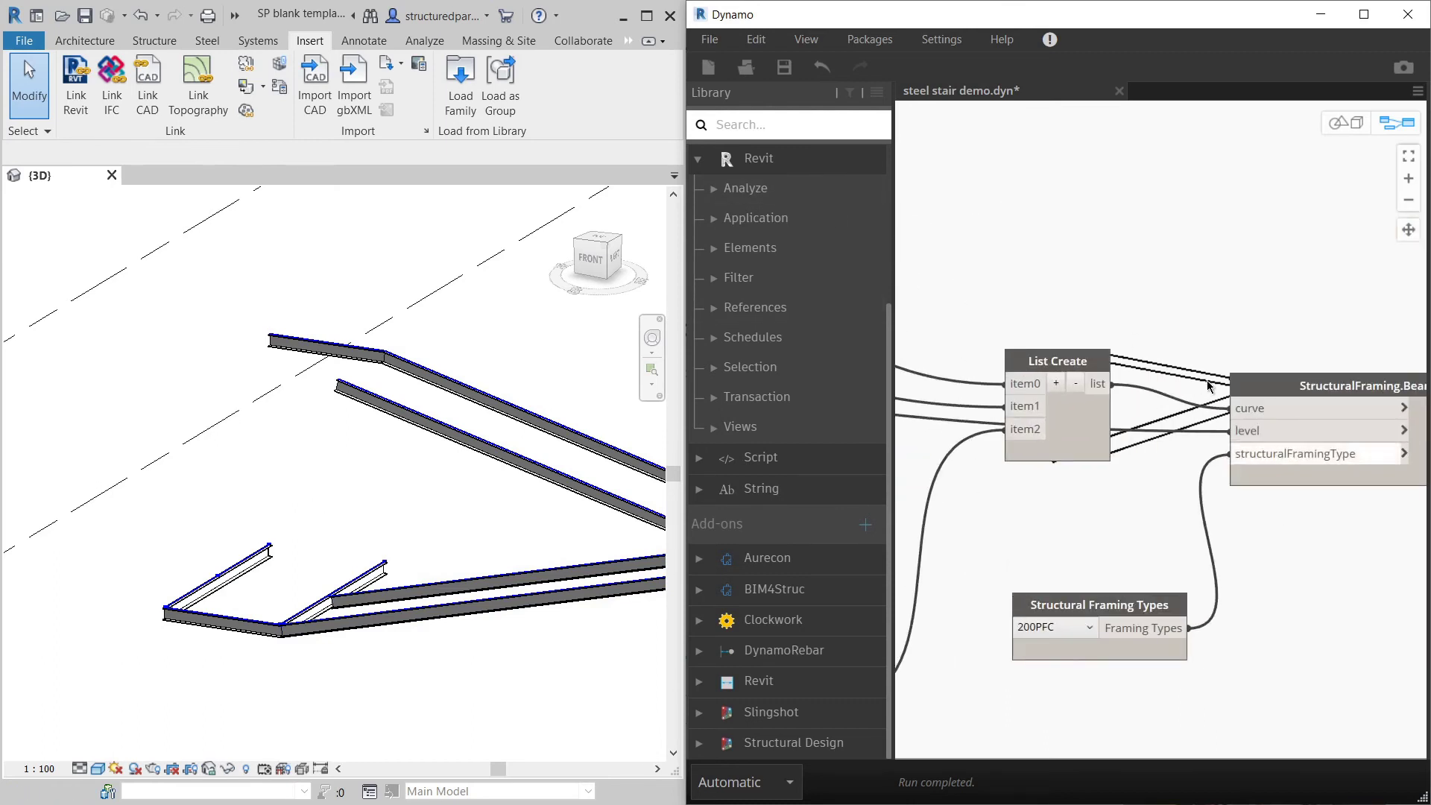
pyautogui.scroll(-2, 1199, 397)
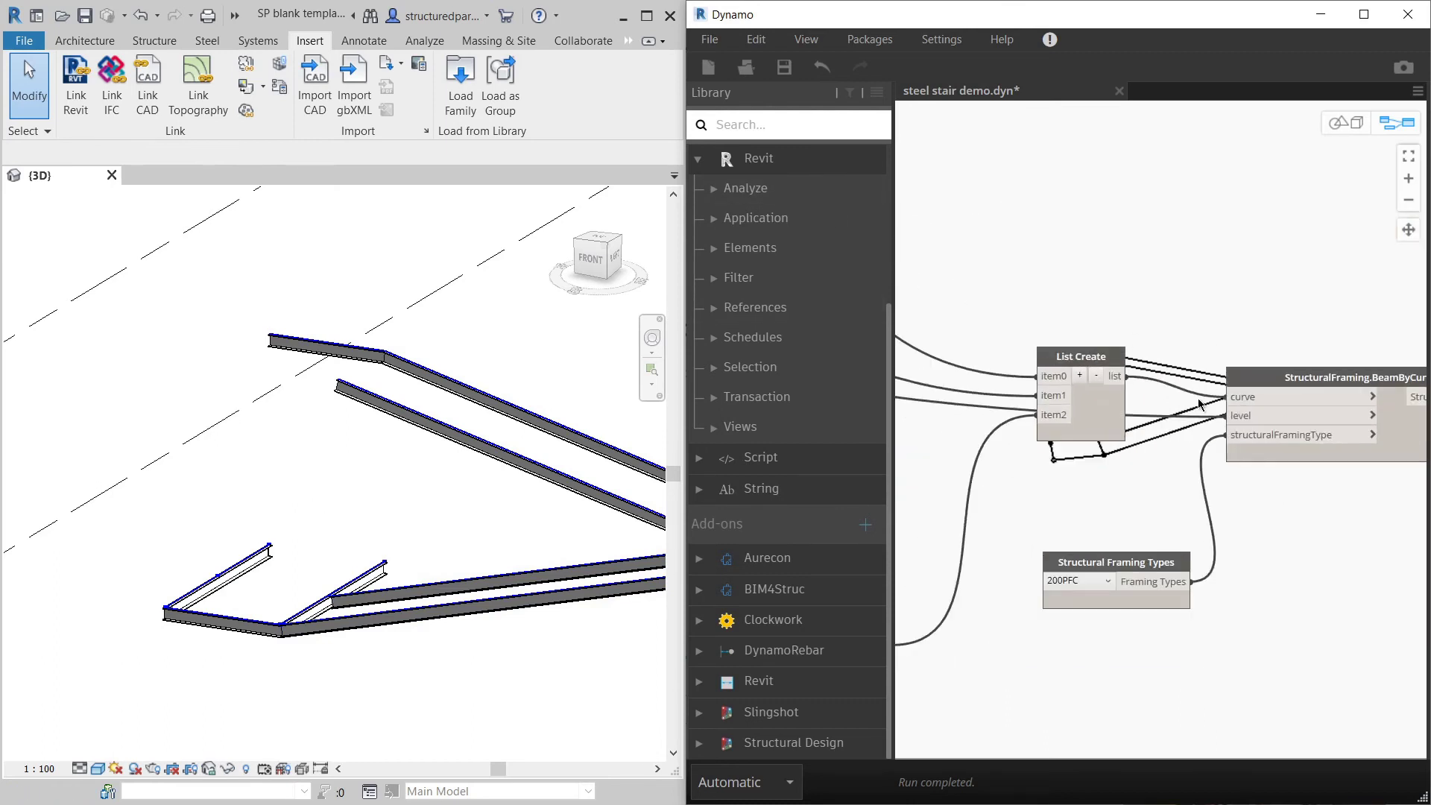
pyautogui.rightClick(1040, 264)
pyautogui.write('list')
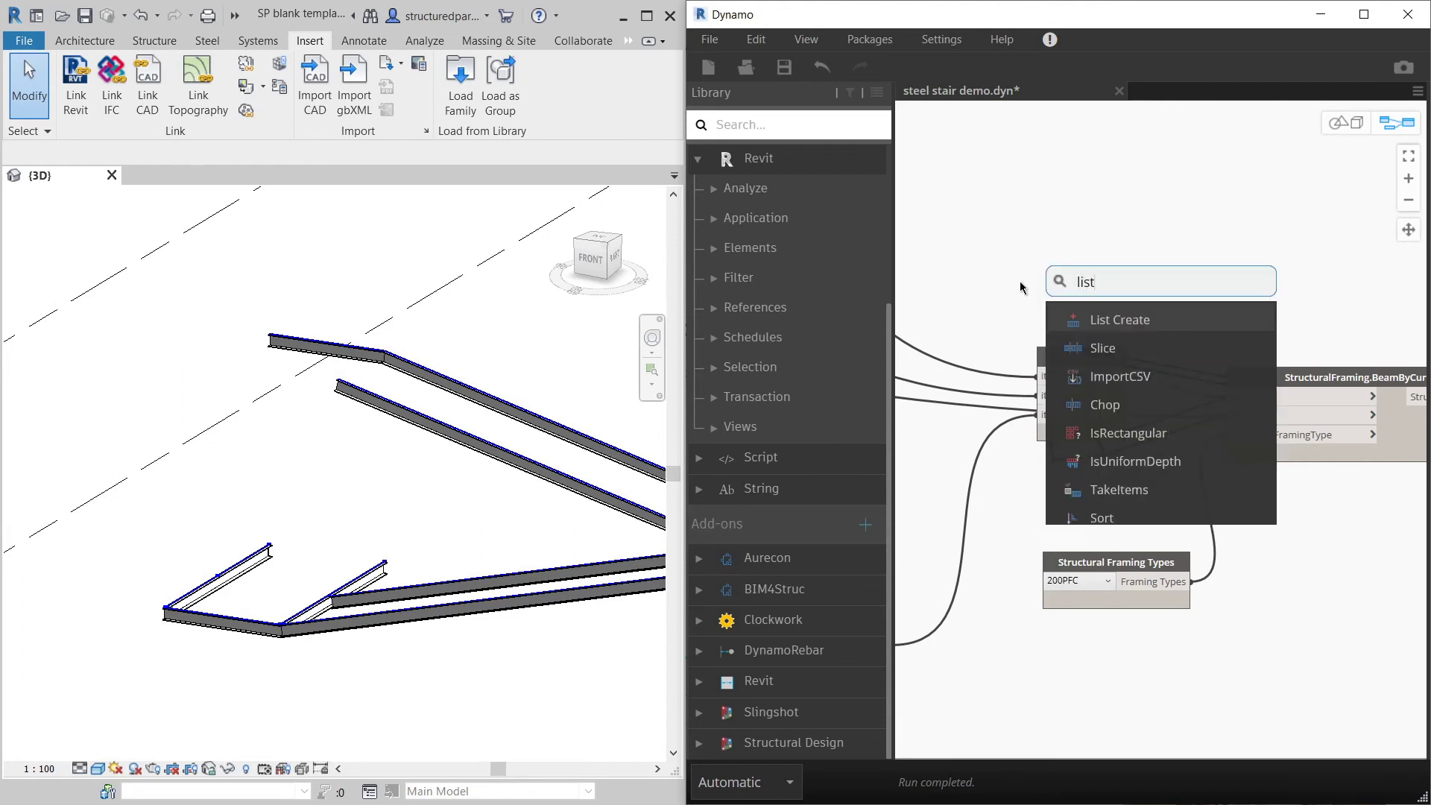
pyautogui.click(1103, 320)
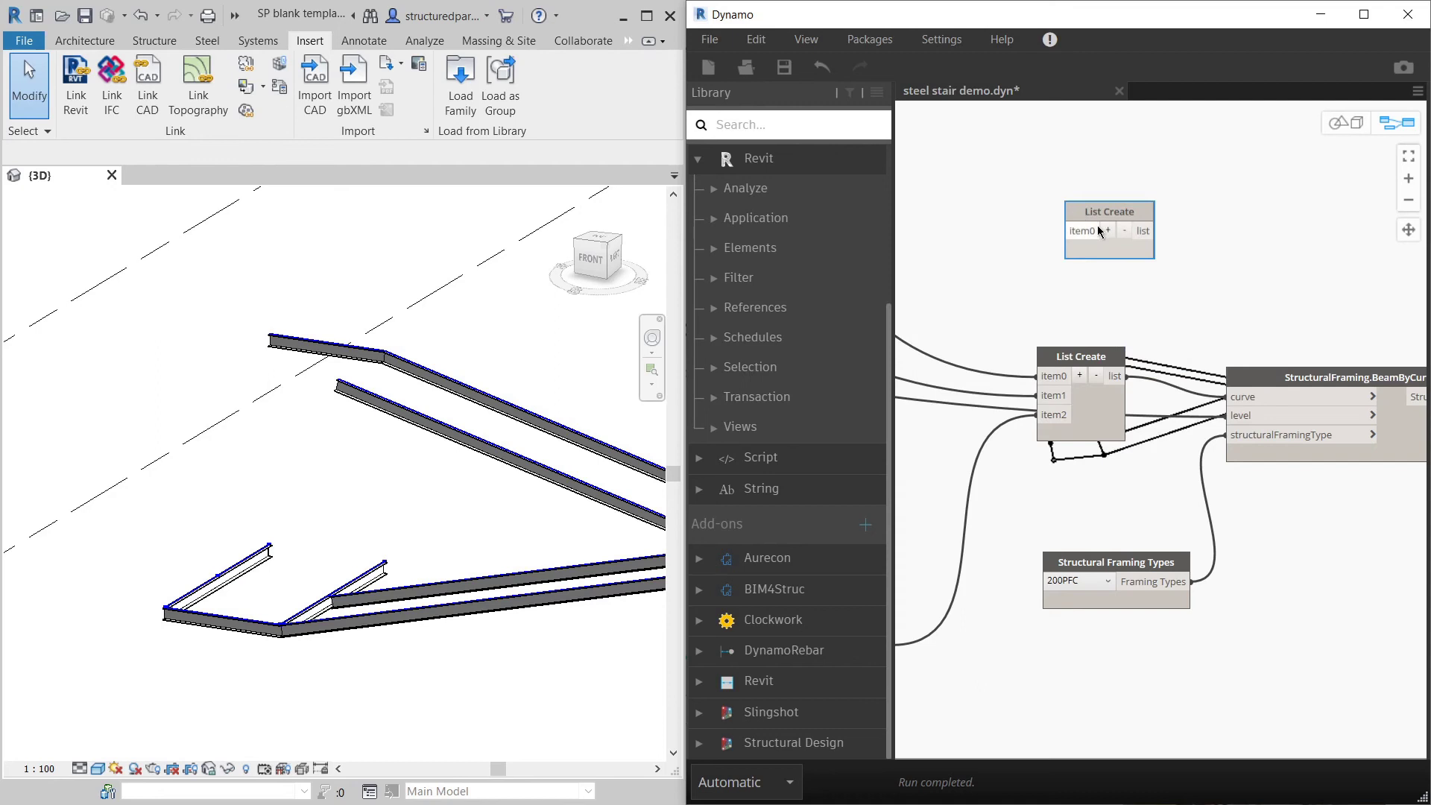
pyautogui.click(1108, 230)
pyautogui.click(1107, 230)
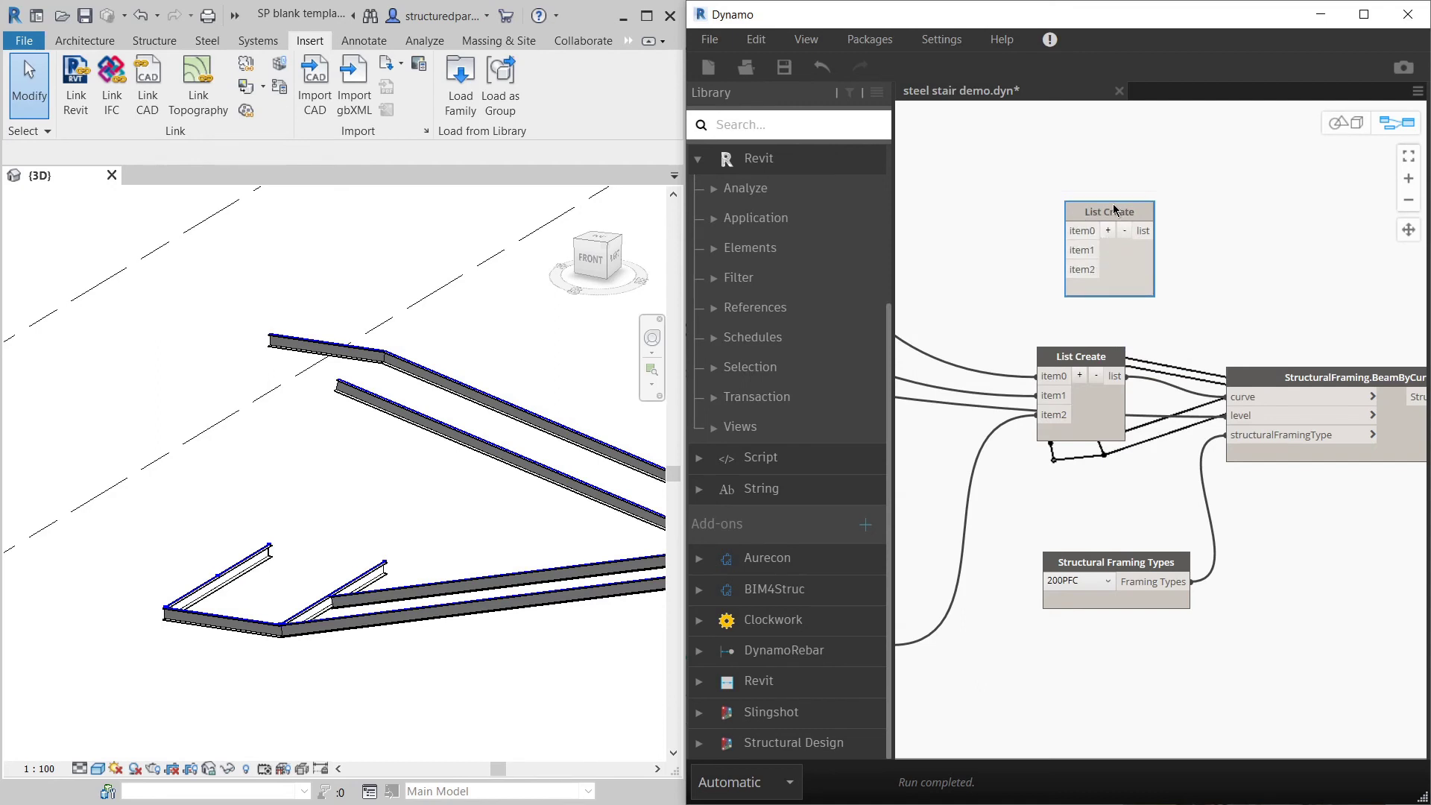
# Step: Examine which stair lines the existing List Create and Line.ByStartPointEndPoint nodes supply, comparing them with the beams in Revit's 3D view
pyautogui.scroll(1, 1187, 276)
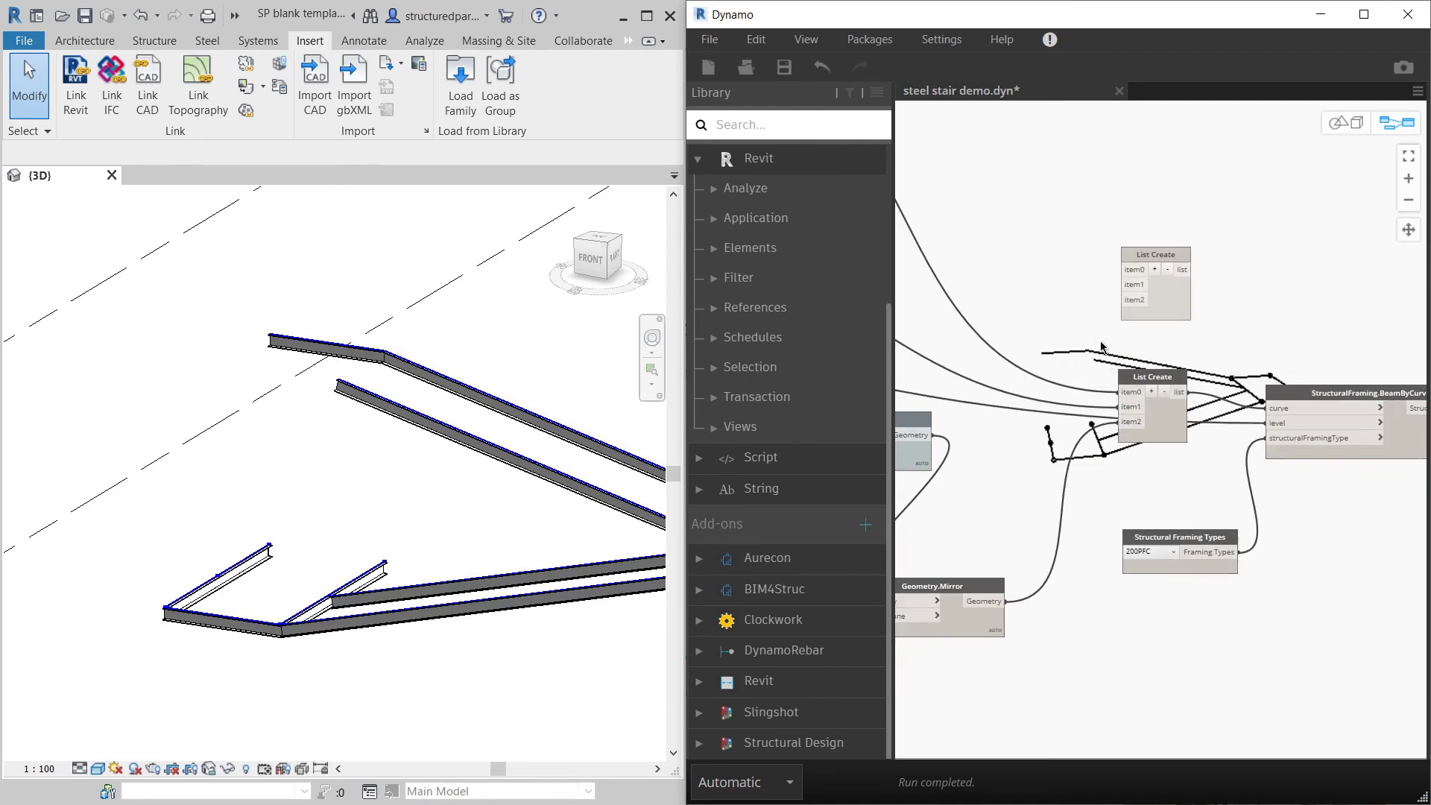
pyautogui.scroll(2, 1101, 346)
pyautogui.click(1341, 405)
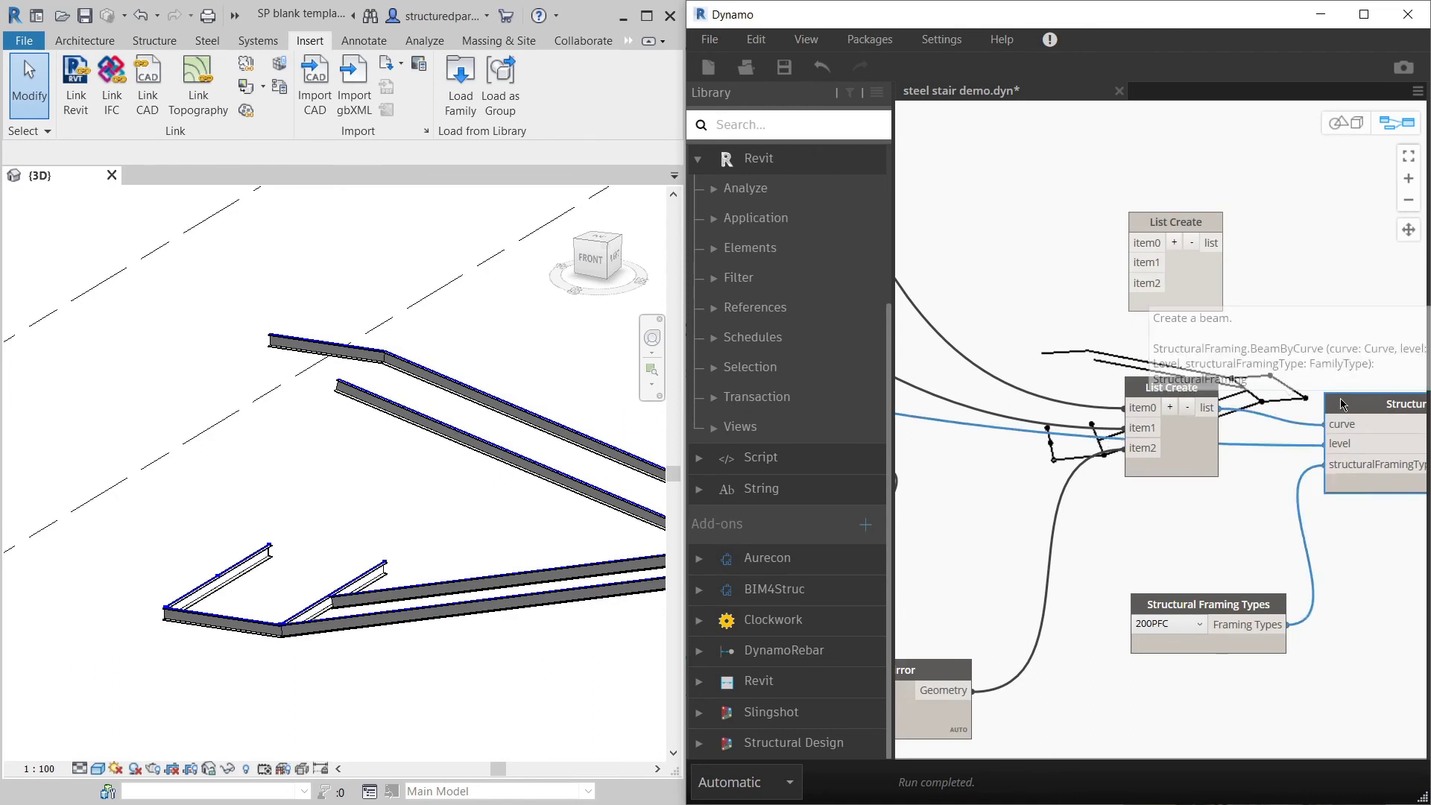
pyautogui.scroll(-2, 1274, 328)
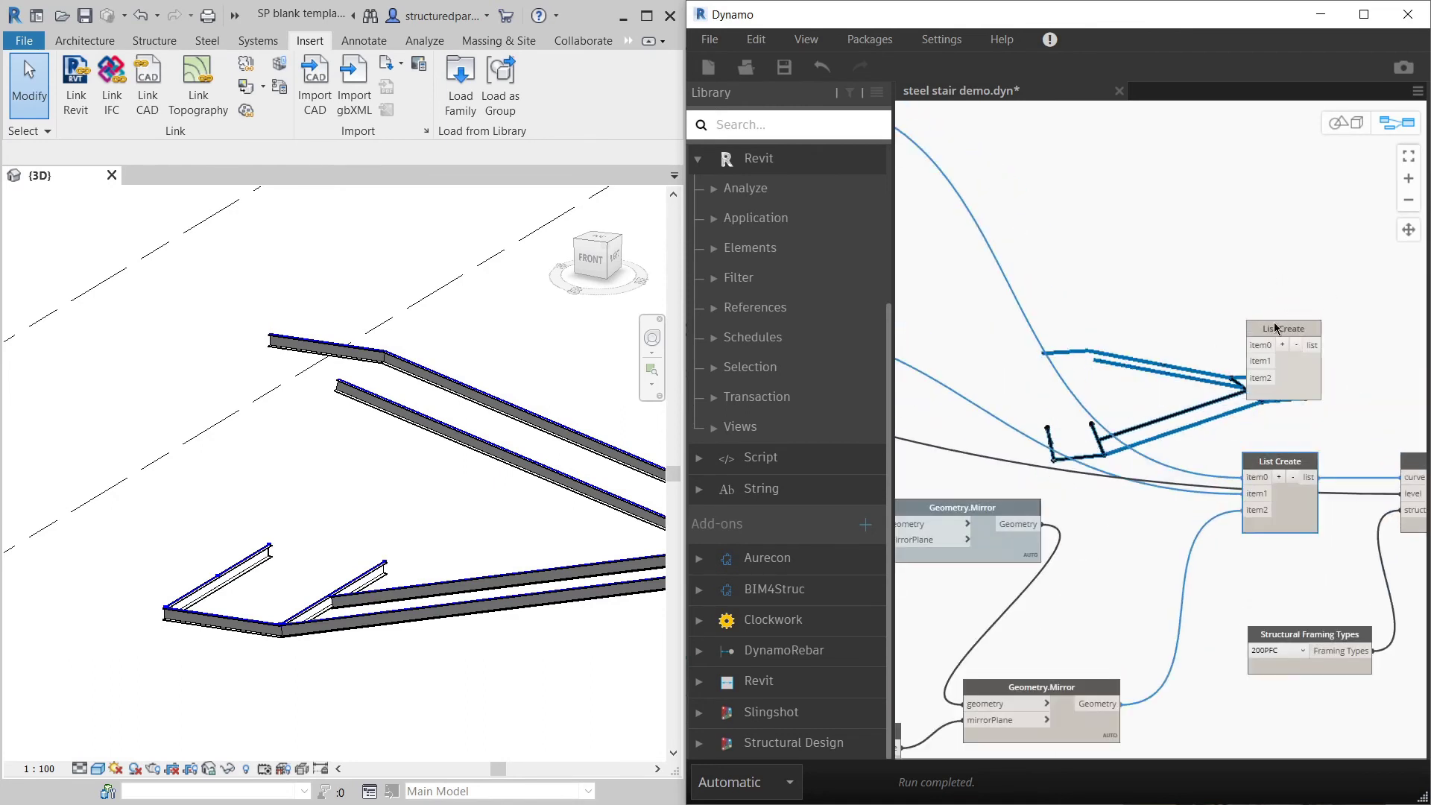
pyautogui.moveTo(1275, 328); pyautogui.dragTo(1278, 324)
pyautogui.click(1276, 417)
pyautogui.scroll(-3, 1277, 417)
pyautogui.scroll(2, 1052, 275)
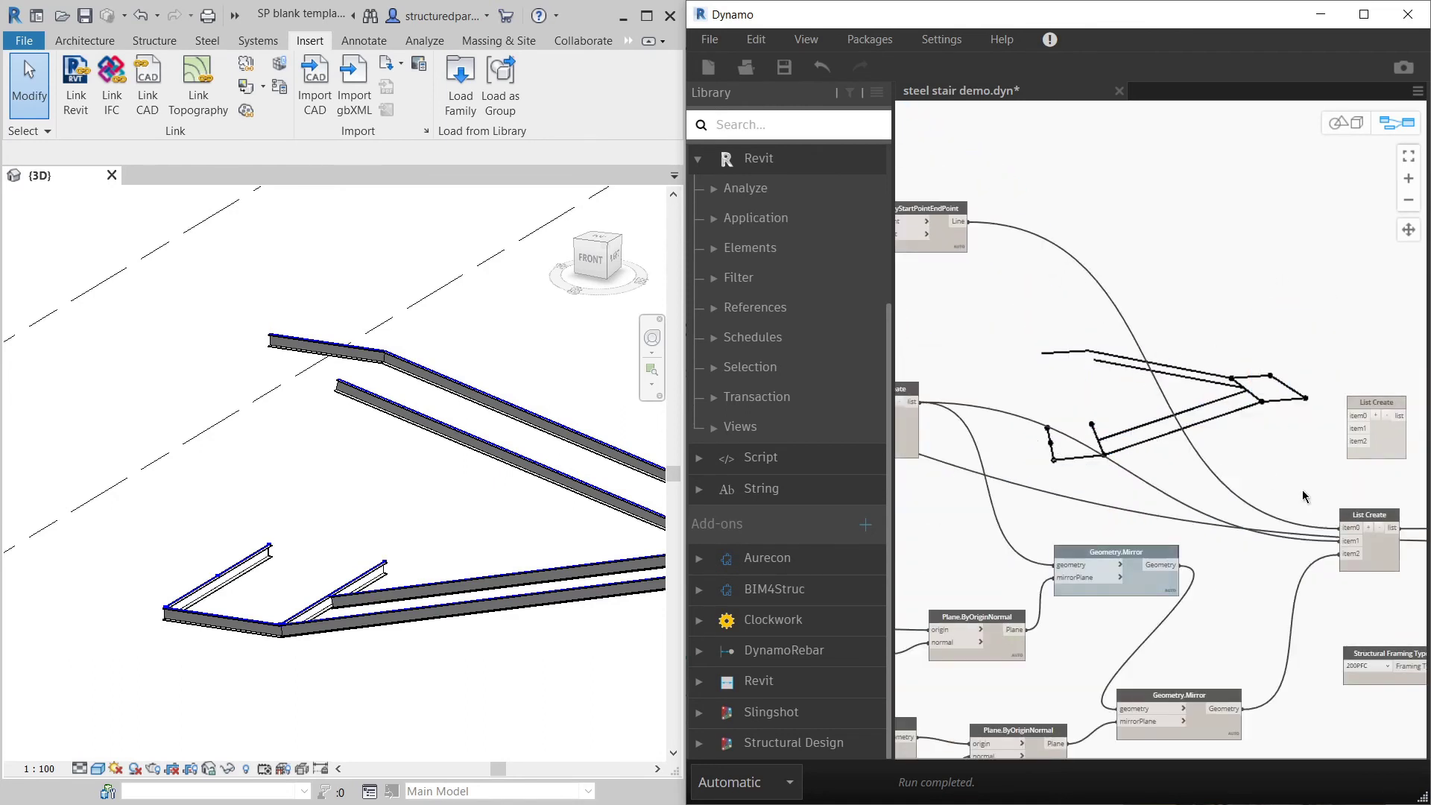
pyautogui.scroll(1, 1304, 495)
pyautogui.scroll(1, 1359, 546)
pyautogui.scroll(-2, 1361, 532)
pyautogui.scroll(2, 1080, 311)
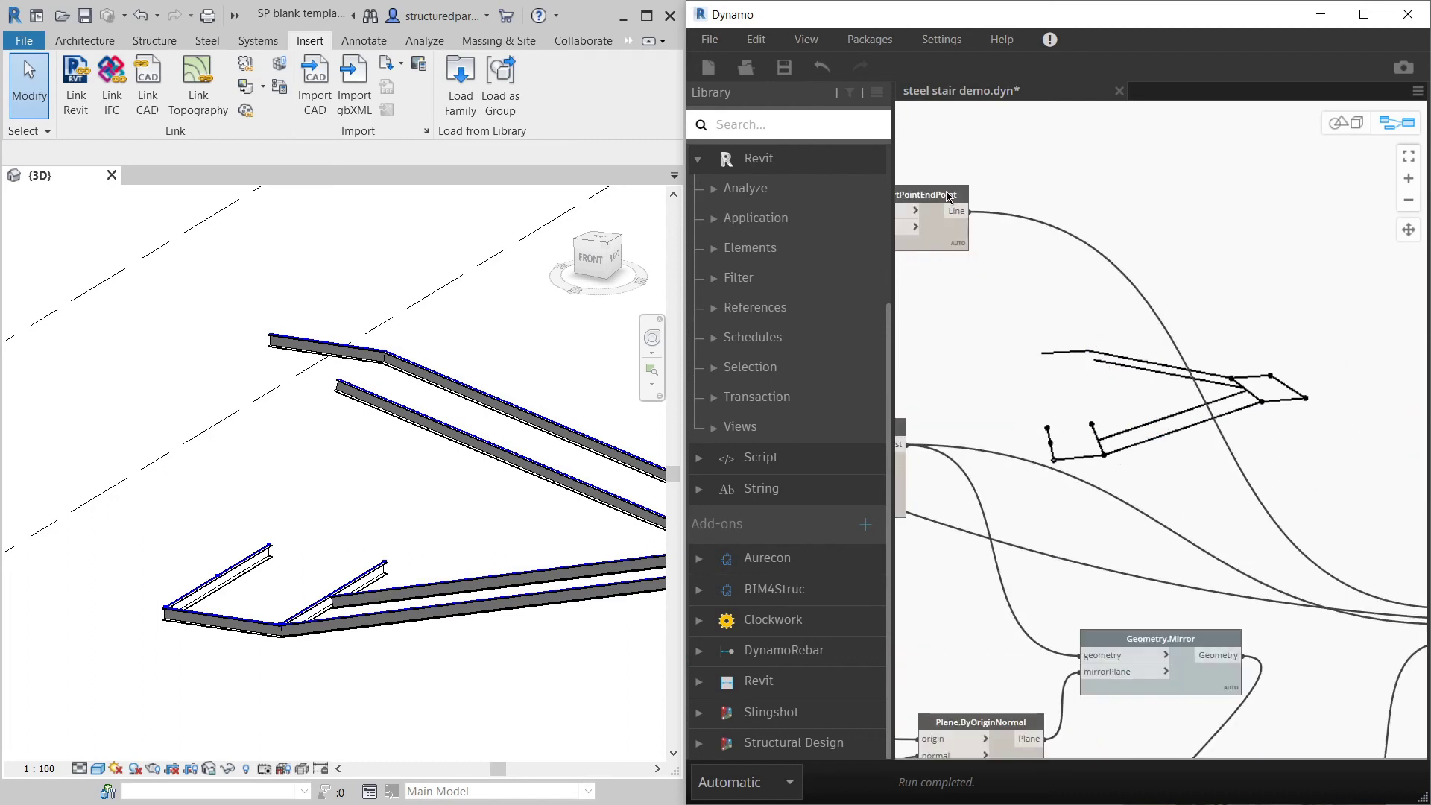
pyautogui.click(946, 192)
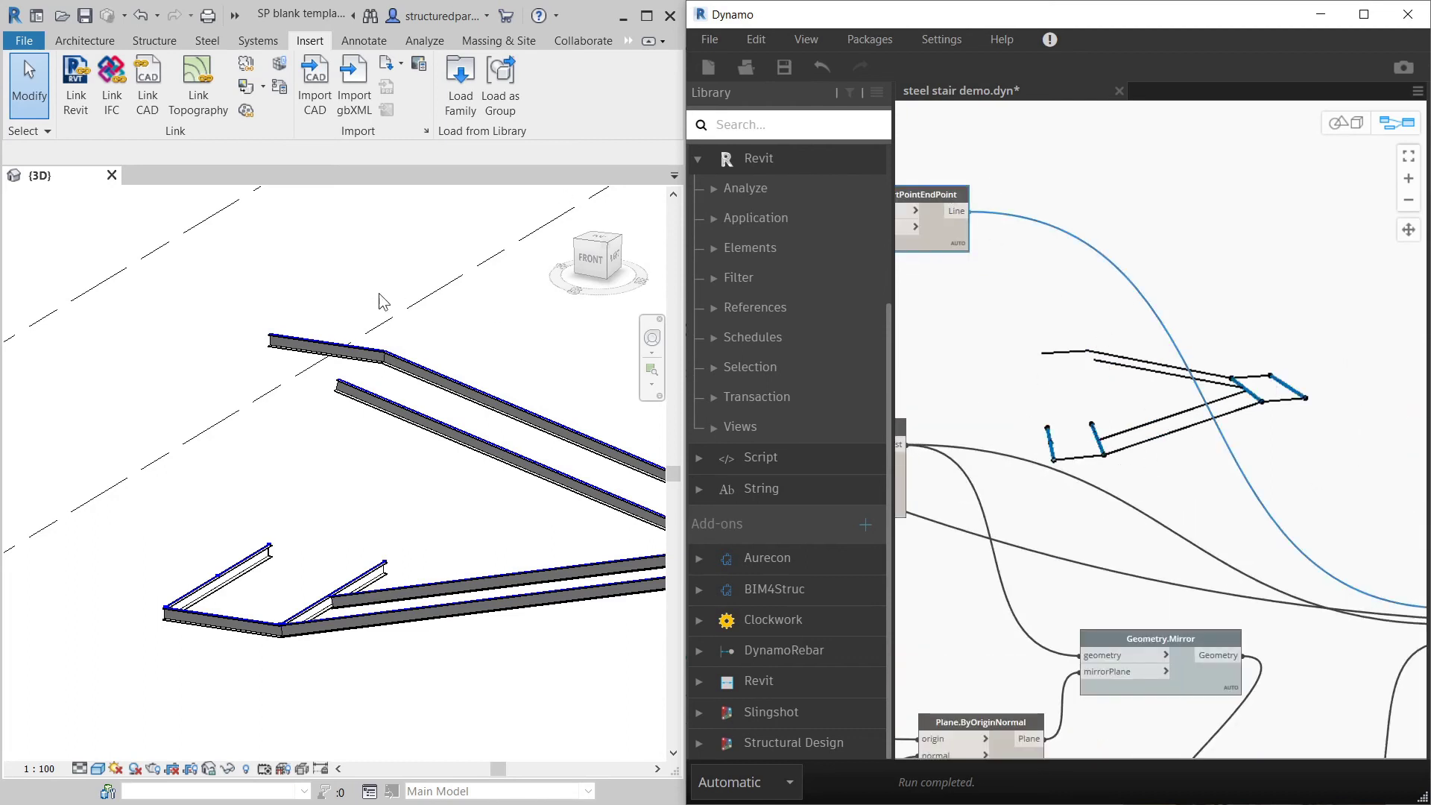
pyautogui.scroll(-5, 122, 369)
pyautogui.scroll(4, 226, 443)
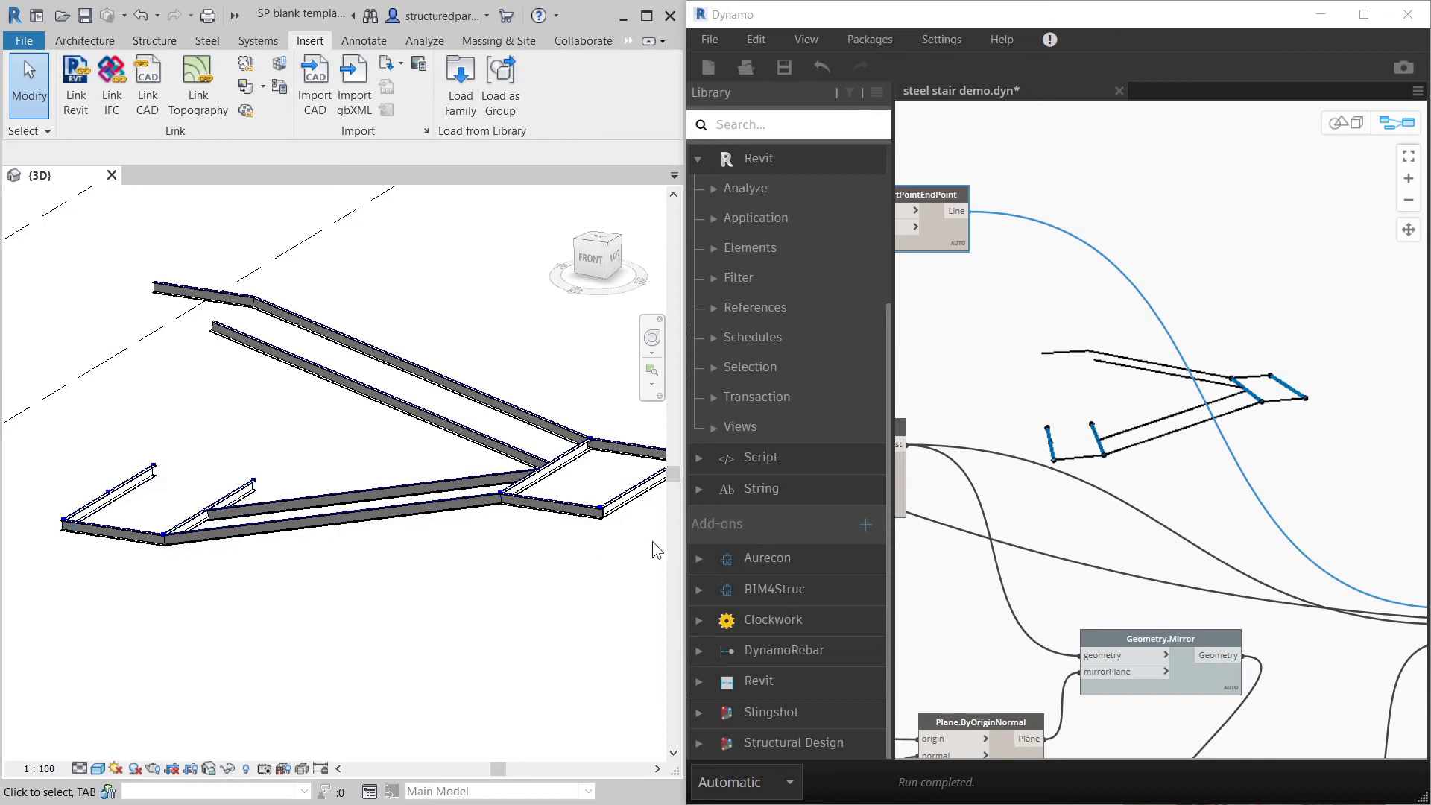
pyautogui.click(1148, 365)
# Step: Add a Code Block containing [1,3]; and connect its output to item0 of the new List Create node
pyautogui.scroll(-4, 1228, 419)
pyautogui.scroll(5, 1261, 454)
pyautogui.scroll(-4, 1304, 477)
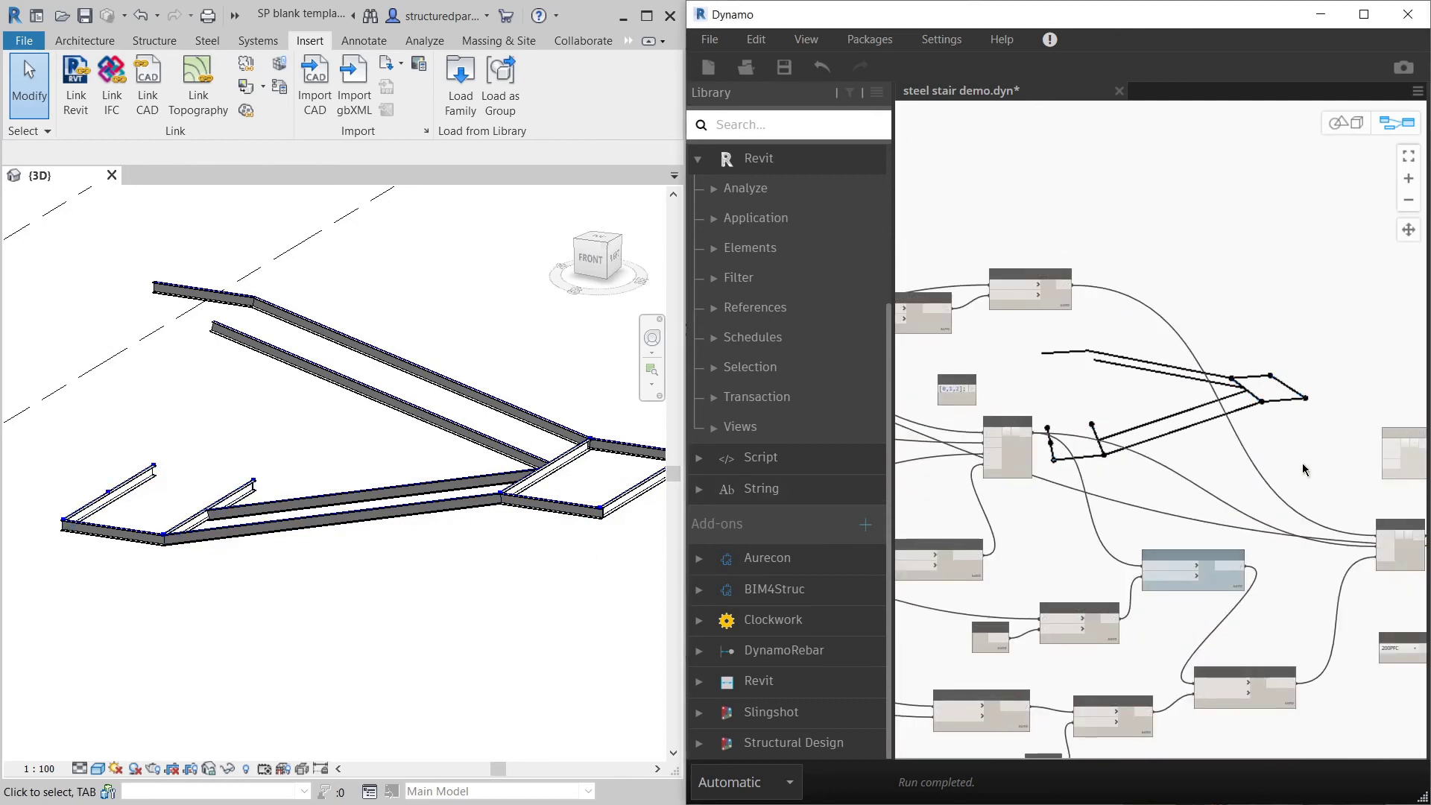
pyautogui.scroll(1, 1296, 477)
pyautogui.scroll(3, 1085, 485)
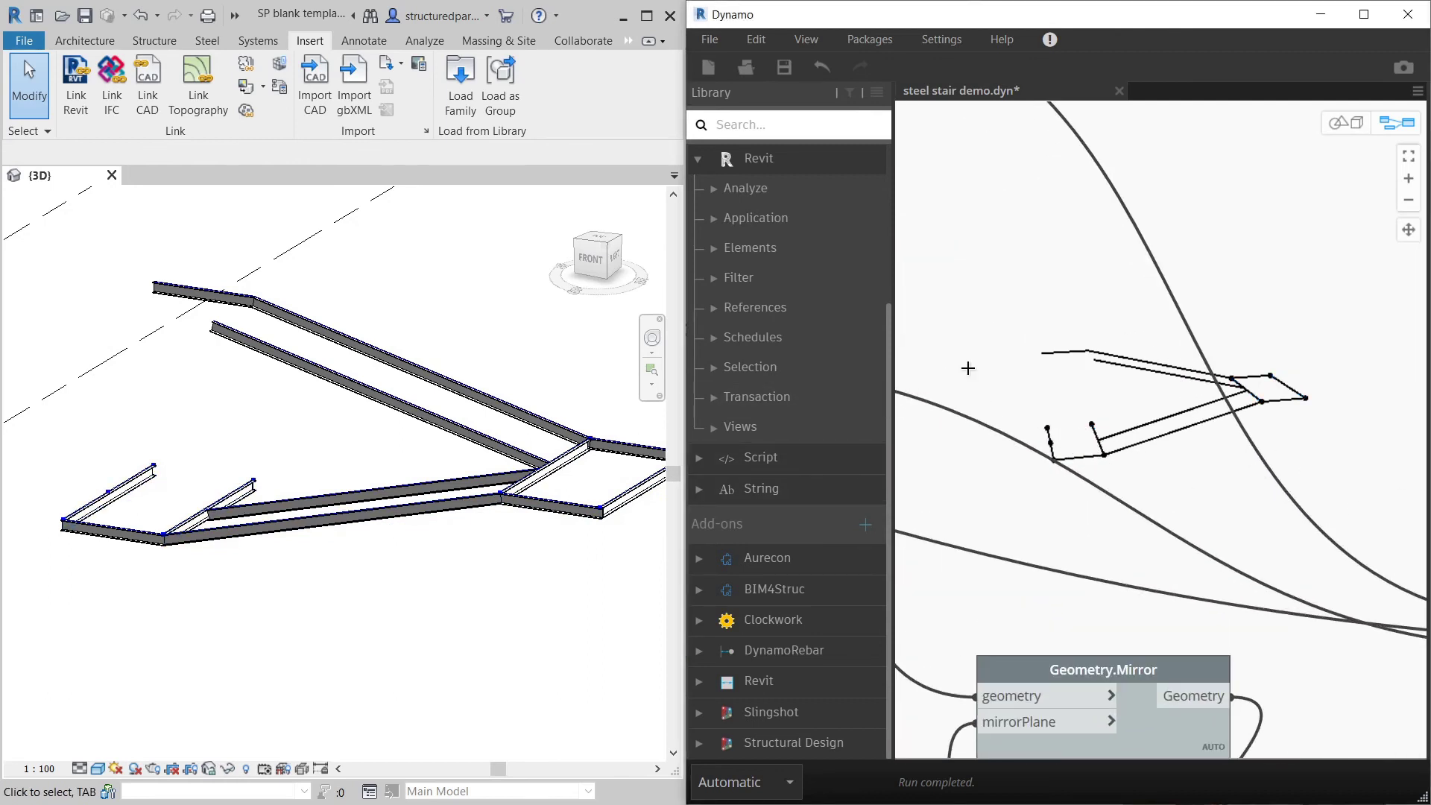
pyautogui.scroll(-3, 1103, 410)
pyautogui.scroll(2, 1110, 404)
pyautogui.doubleClick(1143, 340)
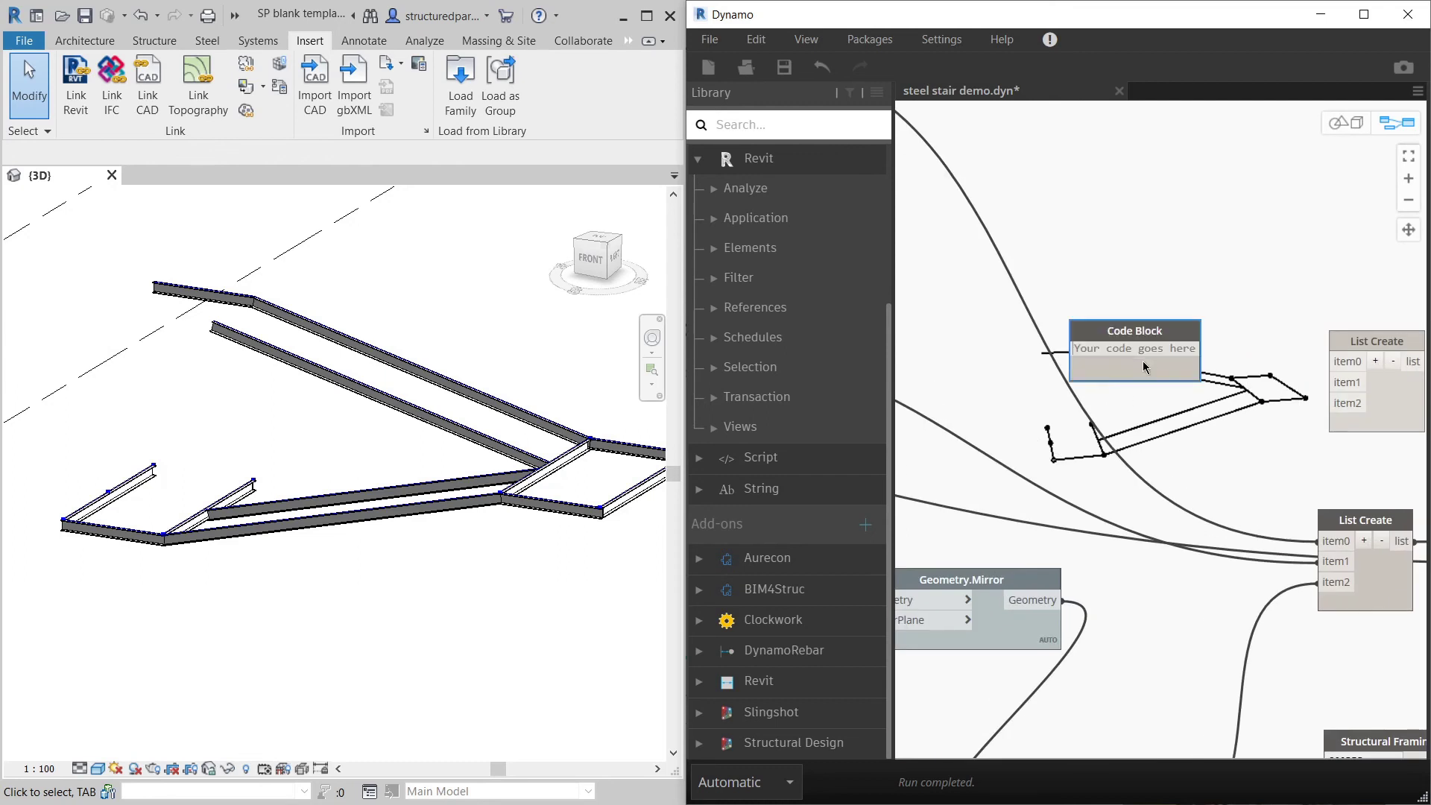
pyautogui.write('[')
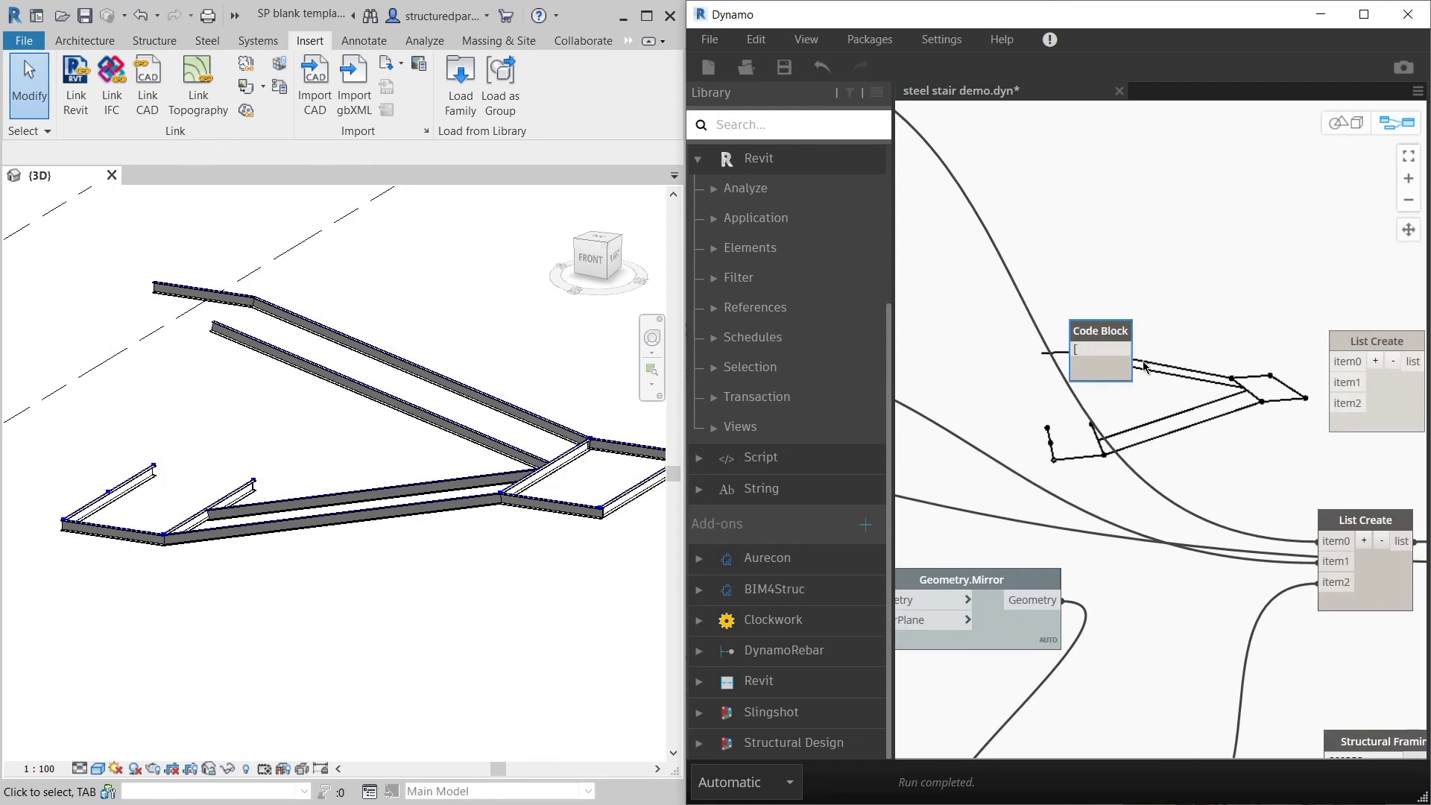
pyautogui.write('1,3')
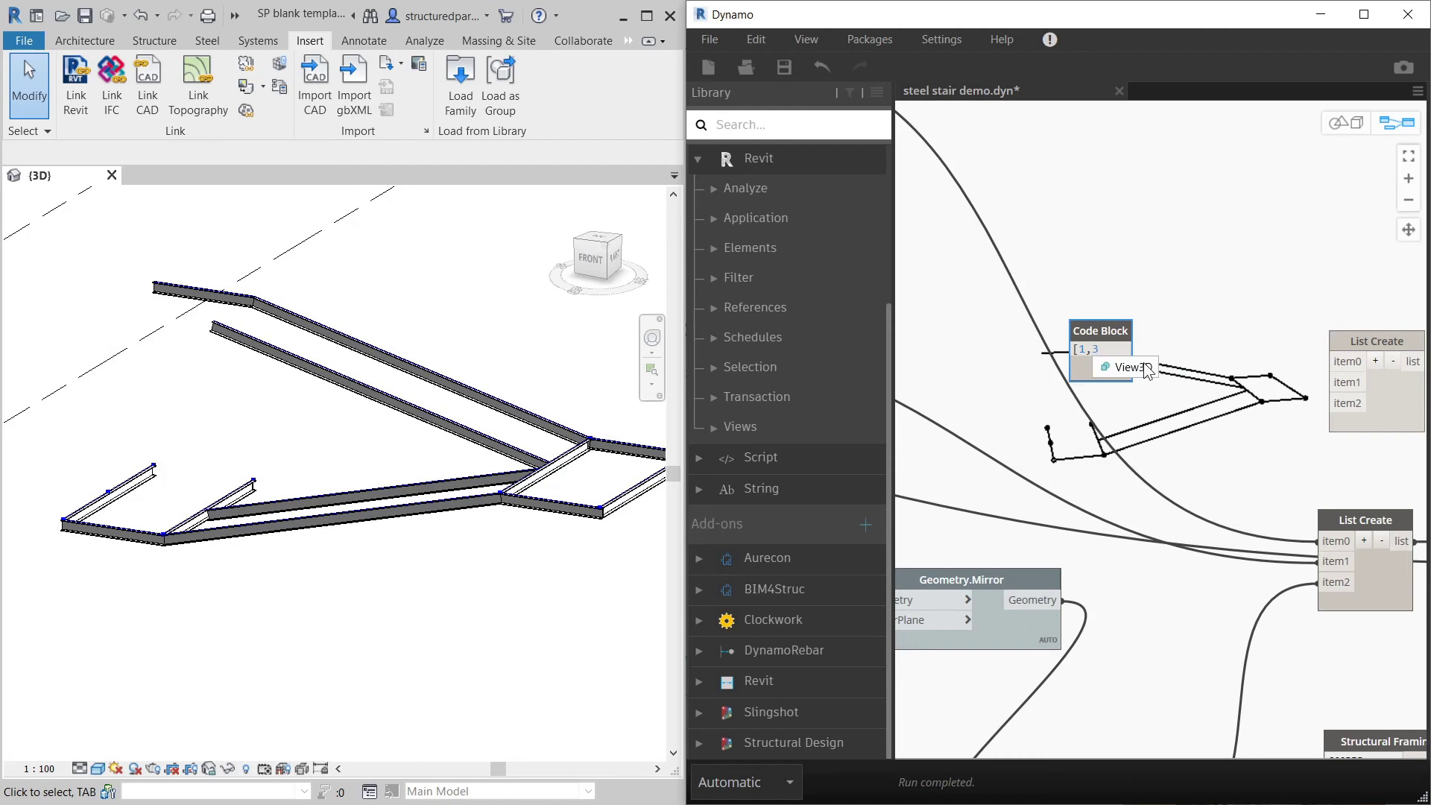
pyautogui.write(']')
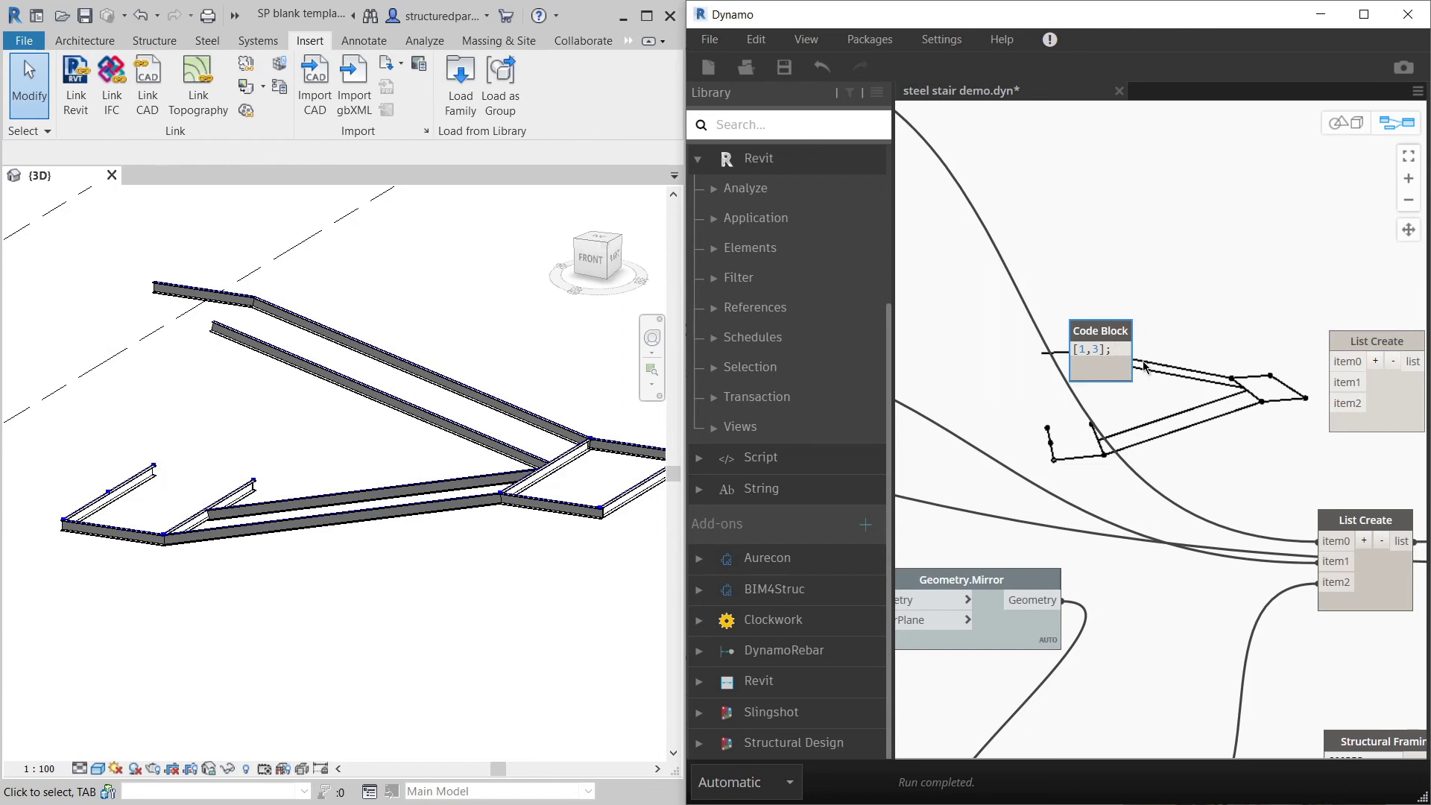
pyautogui.write(';')
pyautogui.press('Return')
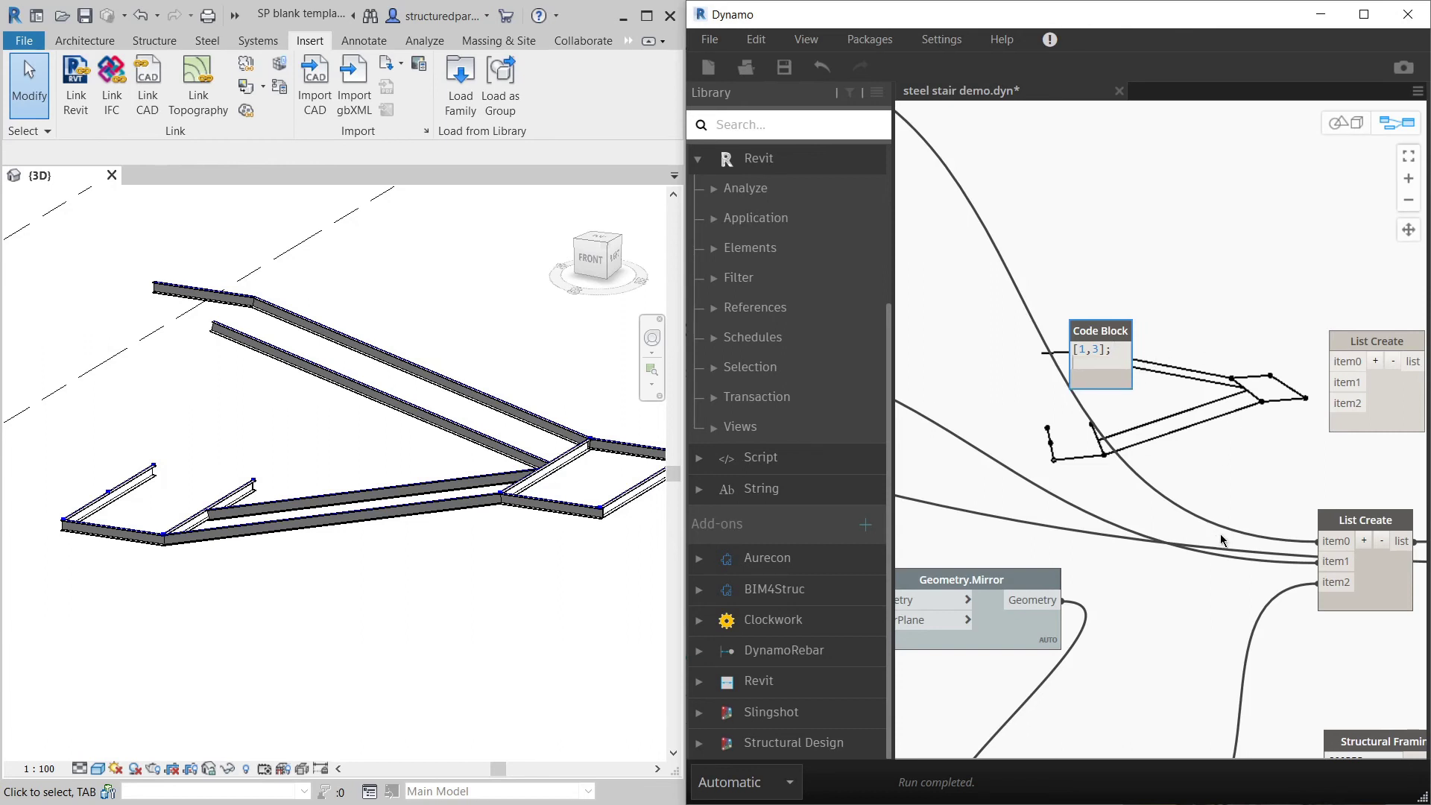
pyautogui.click(1222, 318)
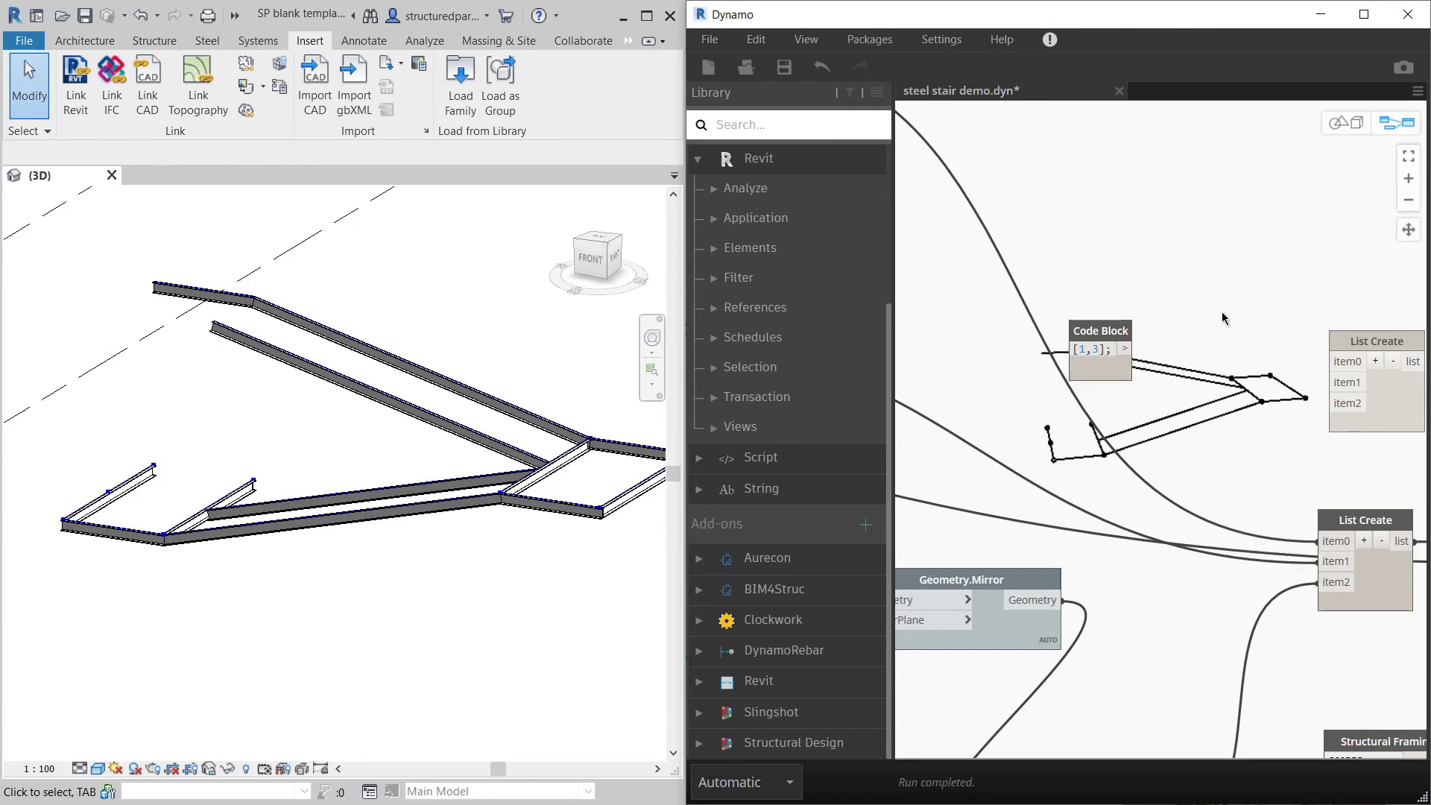
pyautogui.click(1124, 348)
pyautogui.click(1330, 361)
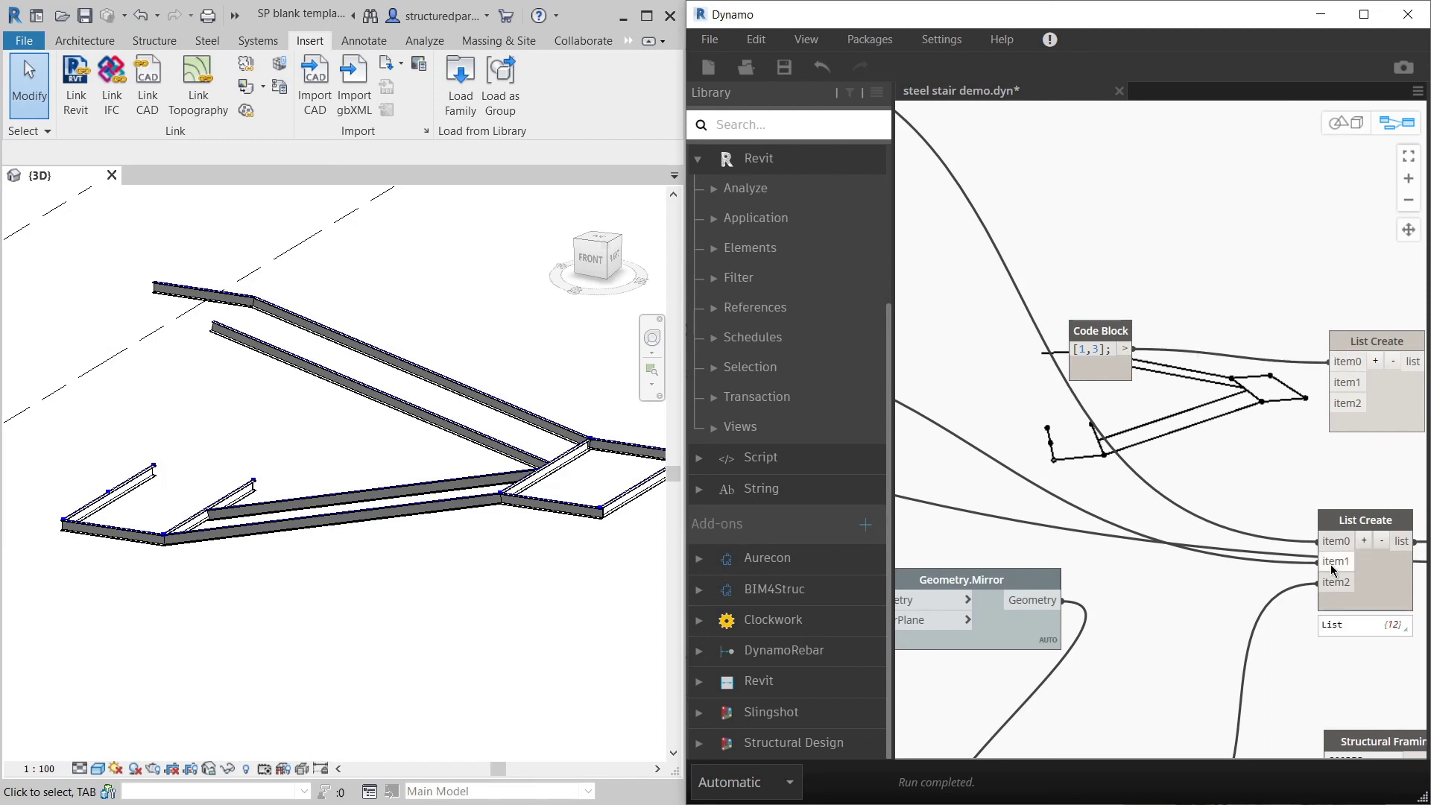
# Step: Check the lines in the four-item List Create node and add a second line [0,1,2]; to the new Code Block
pyautogui.scroll(-3, 1333, 570)
pyautogui.scroll(3, 1067, 426)
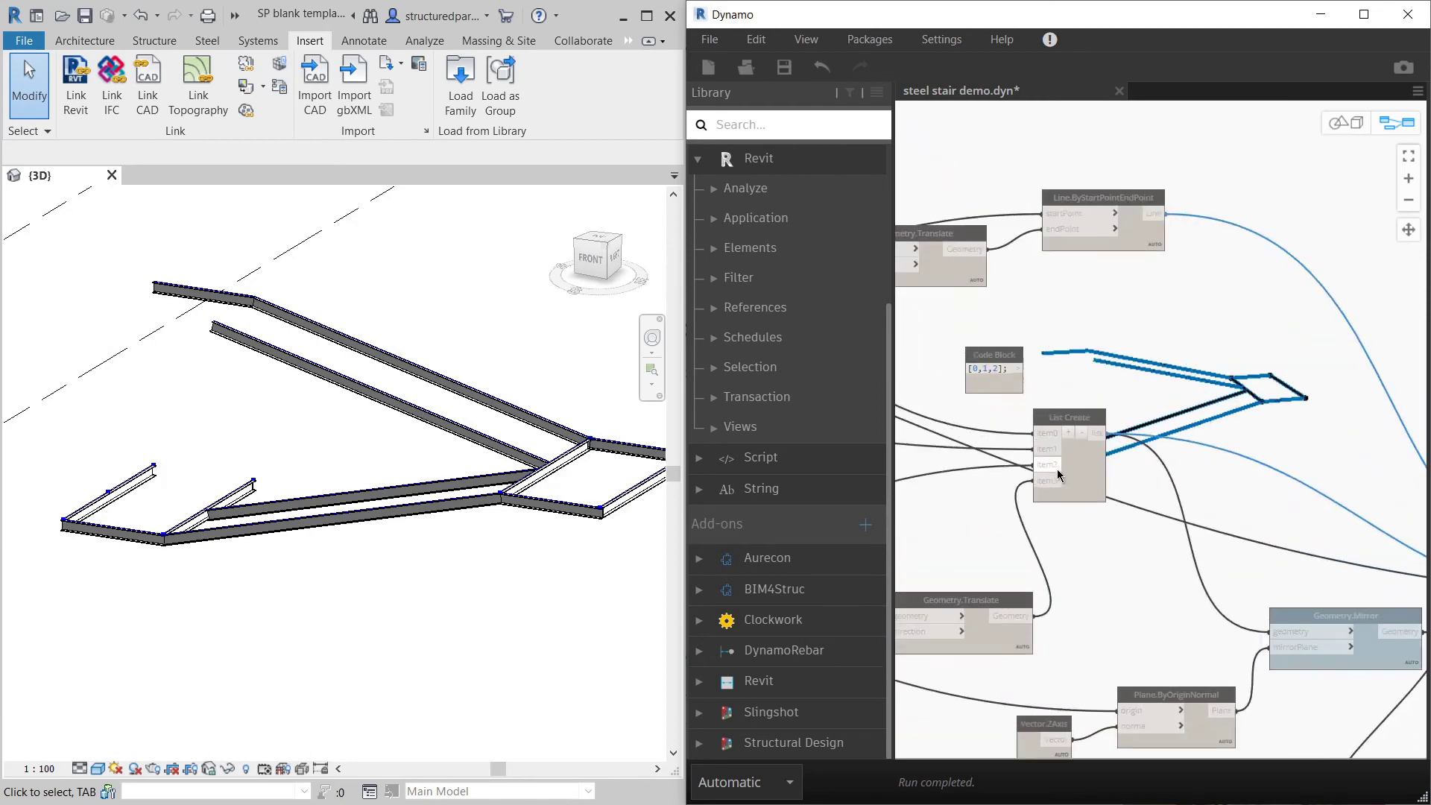
pyautogui.click(1067, 425)
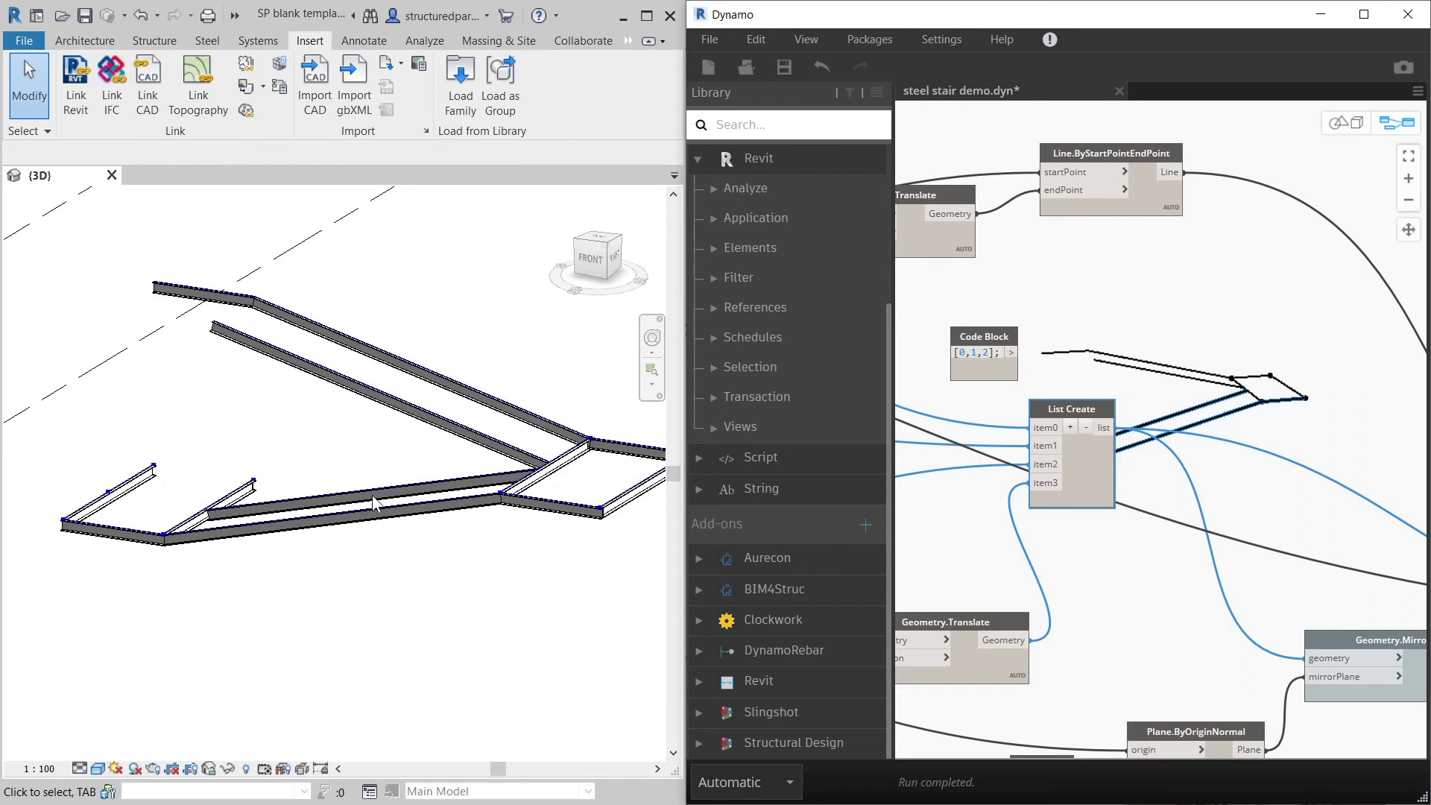
pyautogui.scroll(-4, 1157, 399)
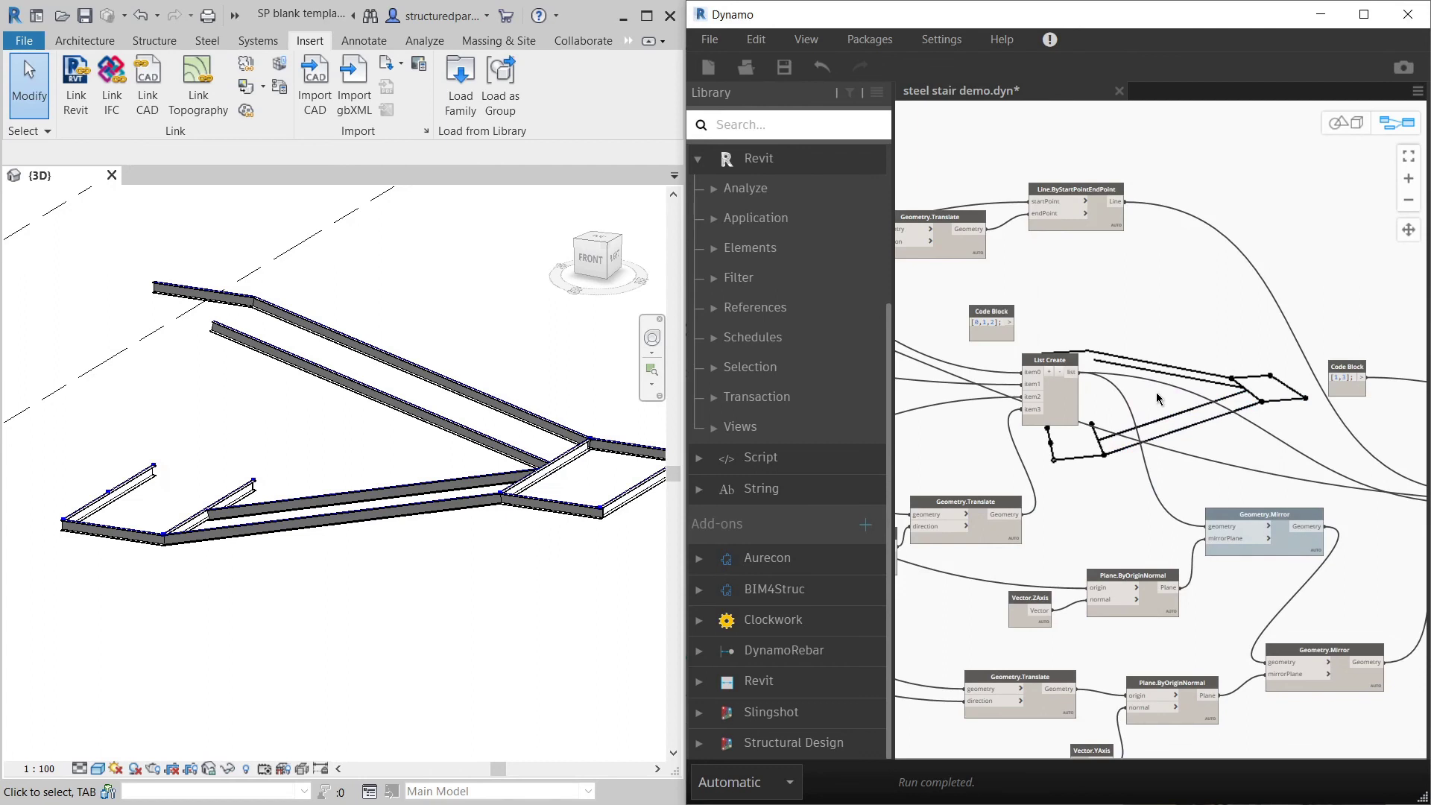
pyautogui.moveTo(1157, 398); pyautogui.dragTo(952, 358, button='middle')
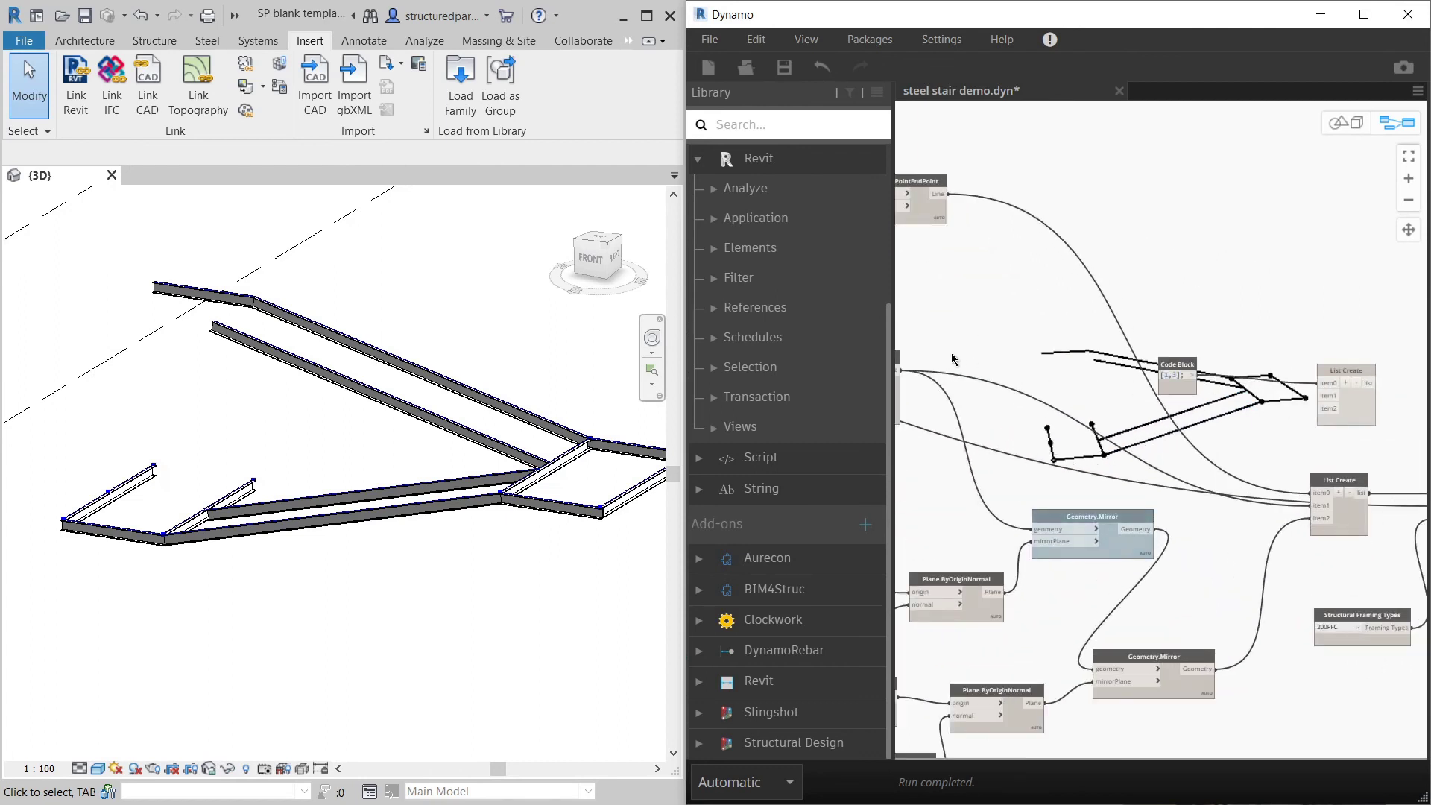
pyautogui.scroll(3, 952, 358)
pyautogui.scroll(2, 1073, 363)
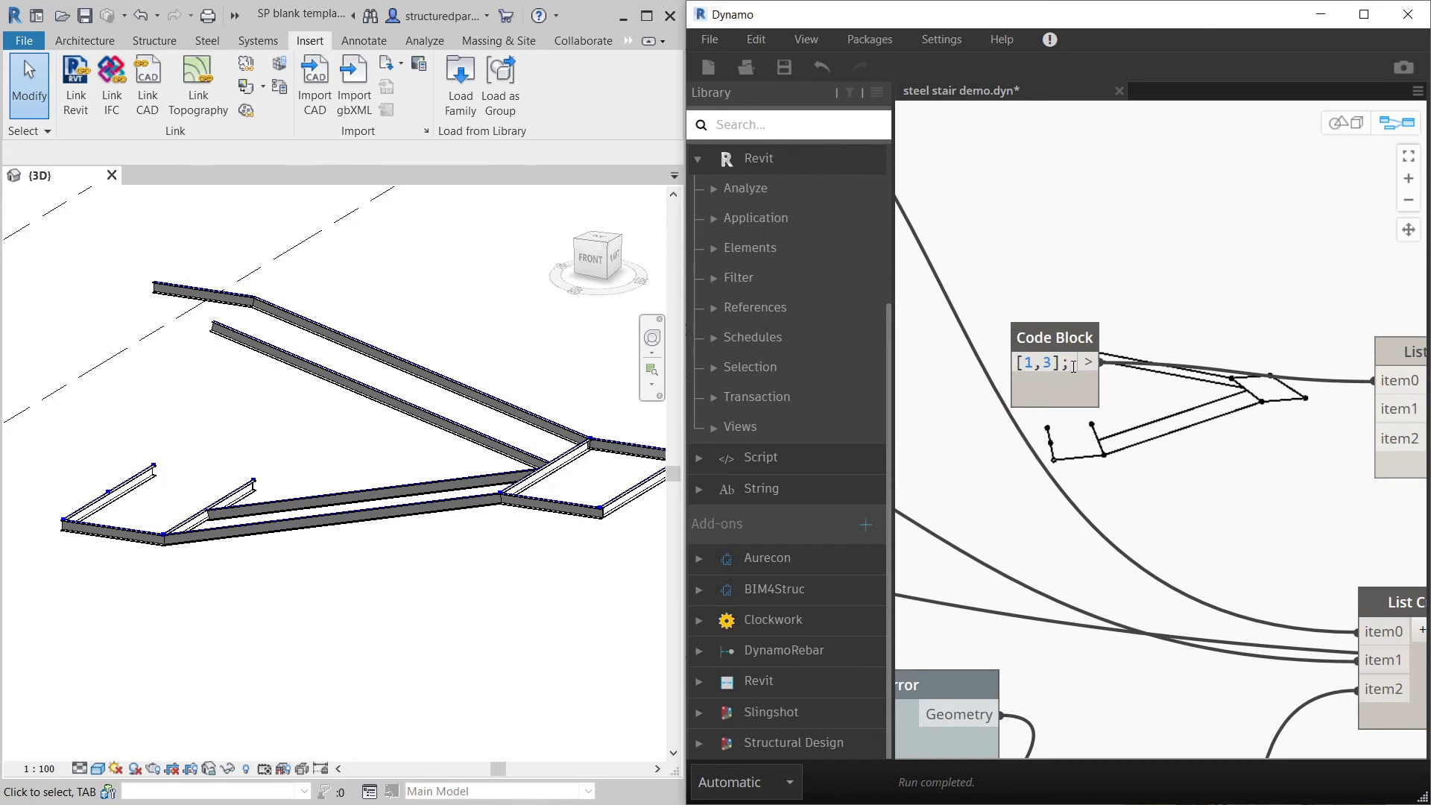
pyautogui.click(1073, 365)
pyautogui.press('Return')
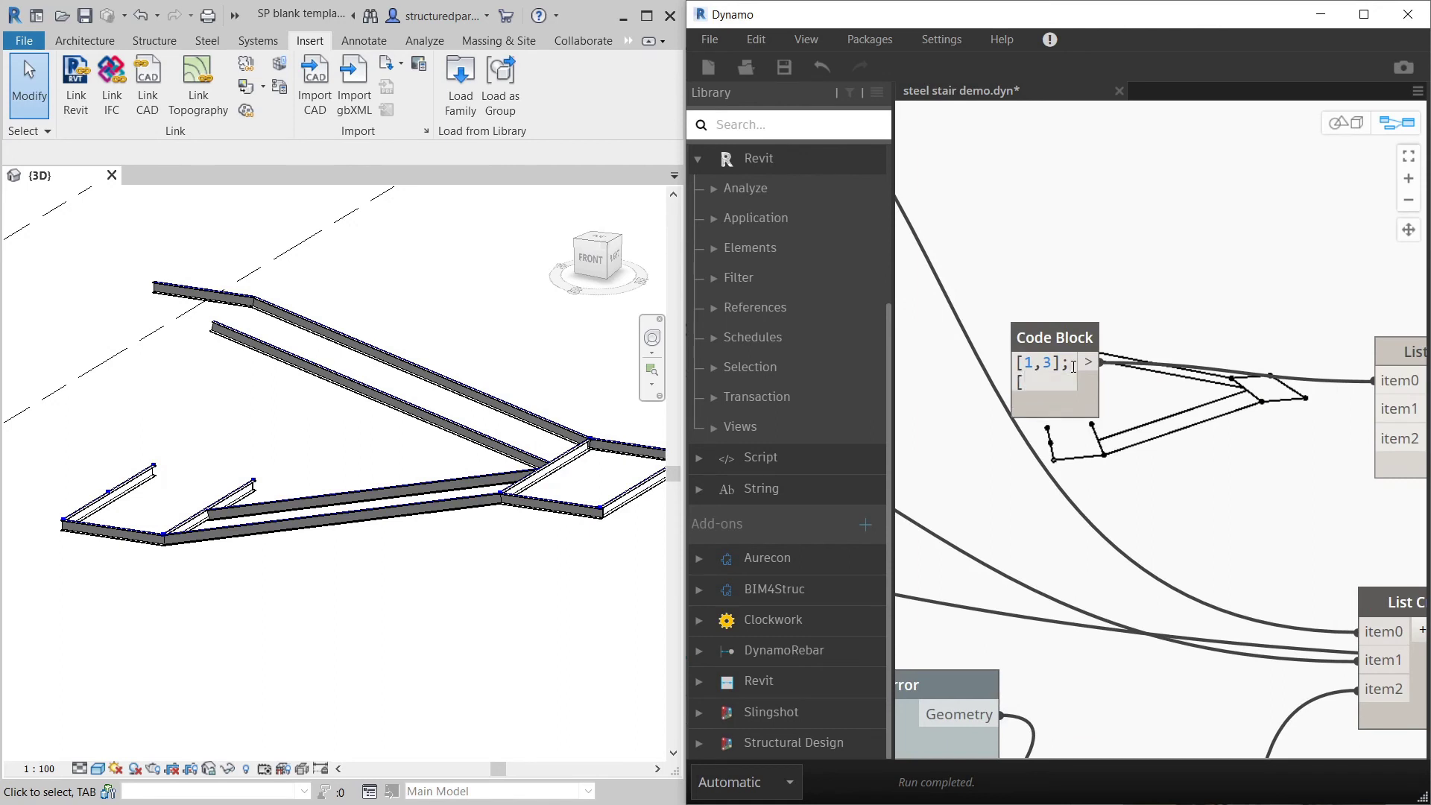
pyautogui.write('[0,0102')
pyautogui.press('BackSpace')
pyautogui.write('];')
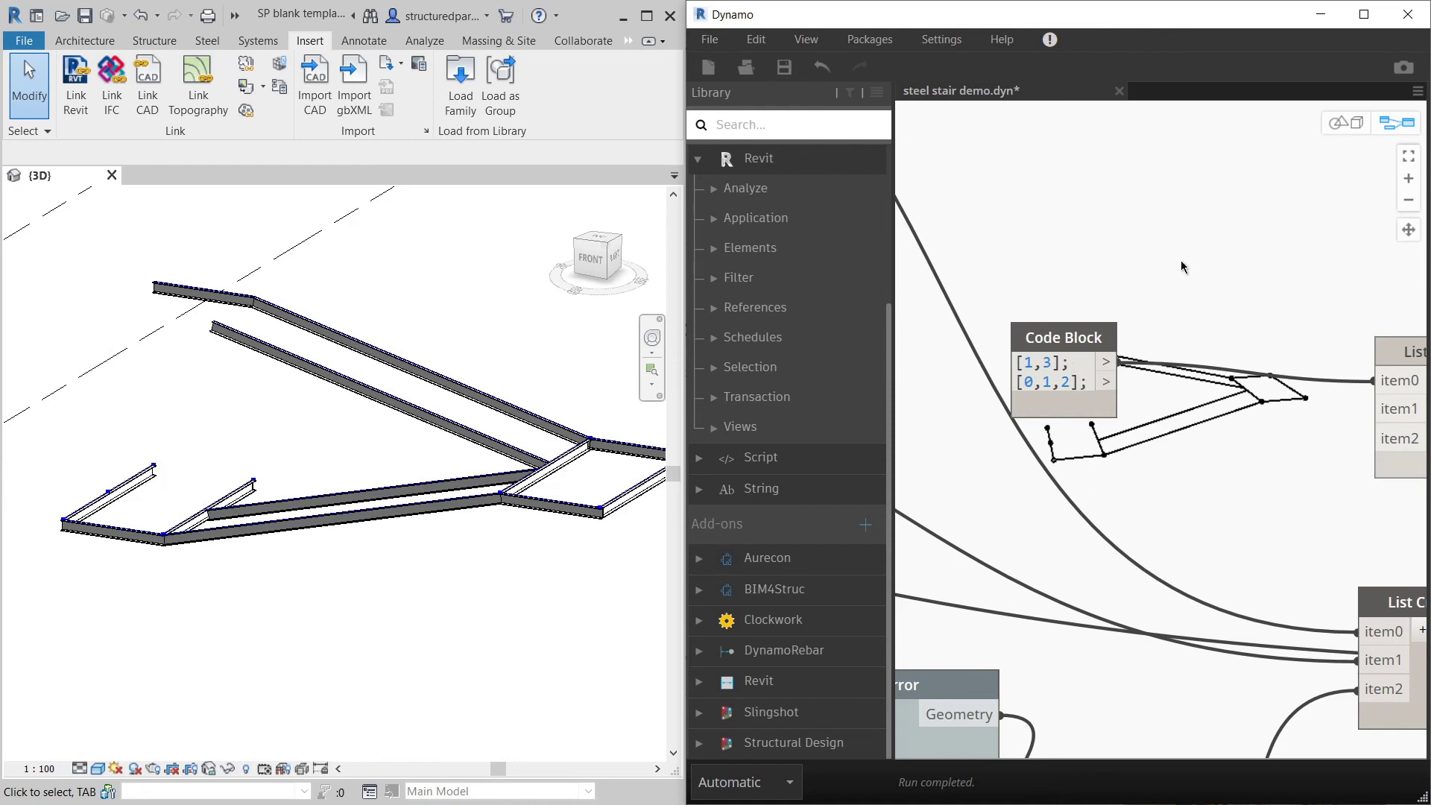
# Step: Add a third line [3]; to the Code Block beside the new List Create node
pyautogui.scroll(-3, 1252, 334)
pyautogui.scroll(-2, 1252, 334)
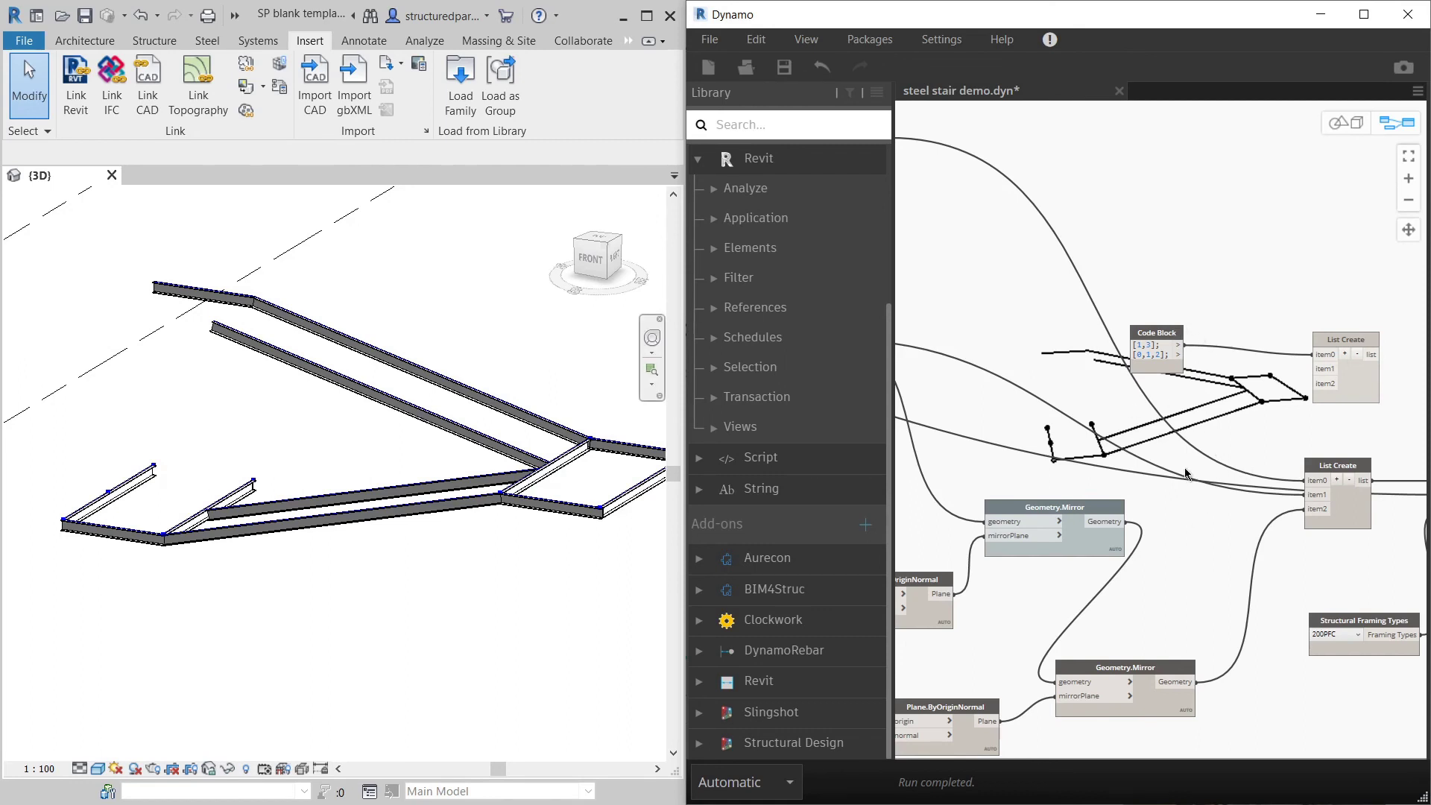
pyautogui.scroll(5, 1176, 383)
pyautogui.doubleClick(1158, 312)
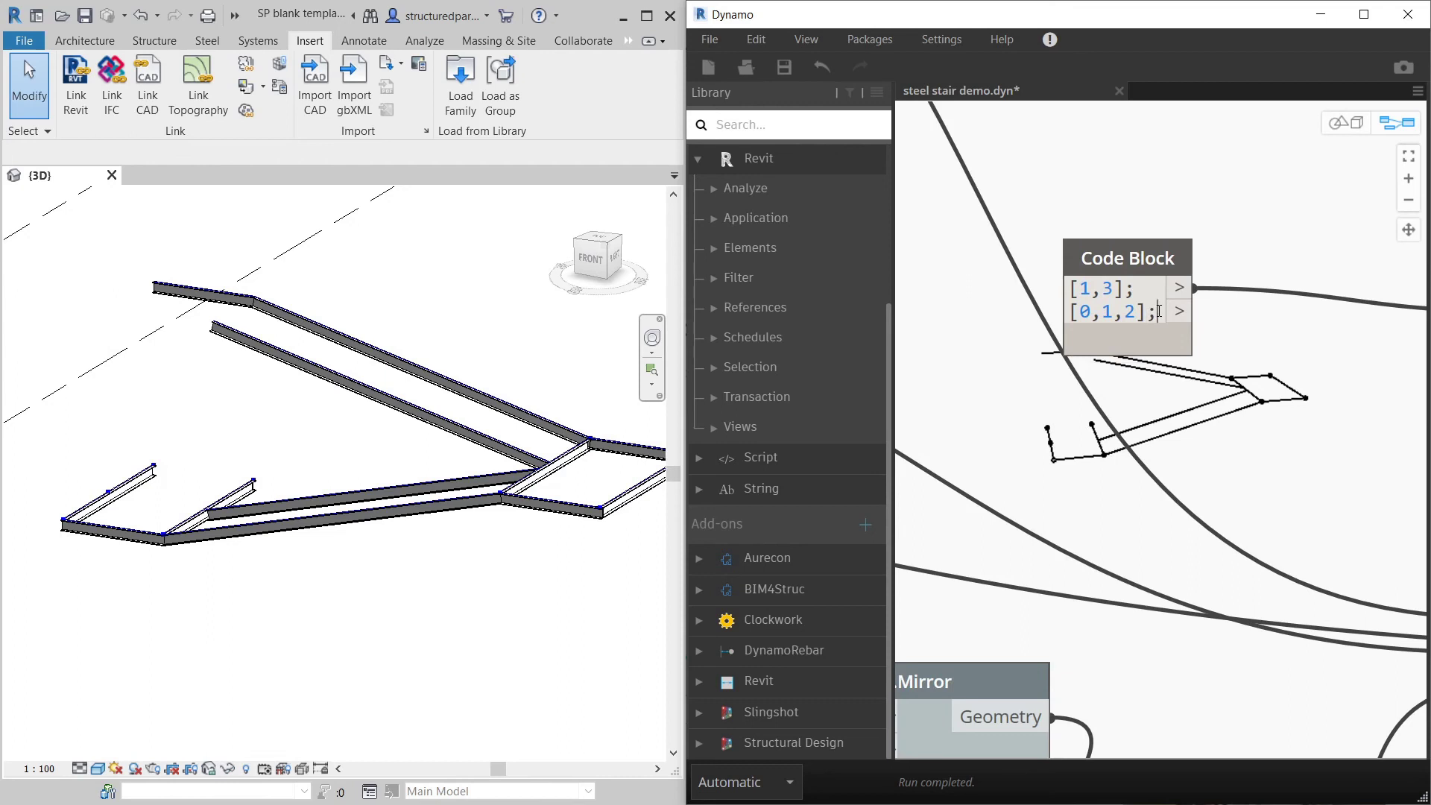
pyautogui.press('Return')
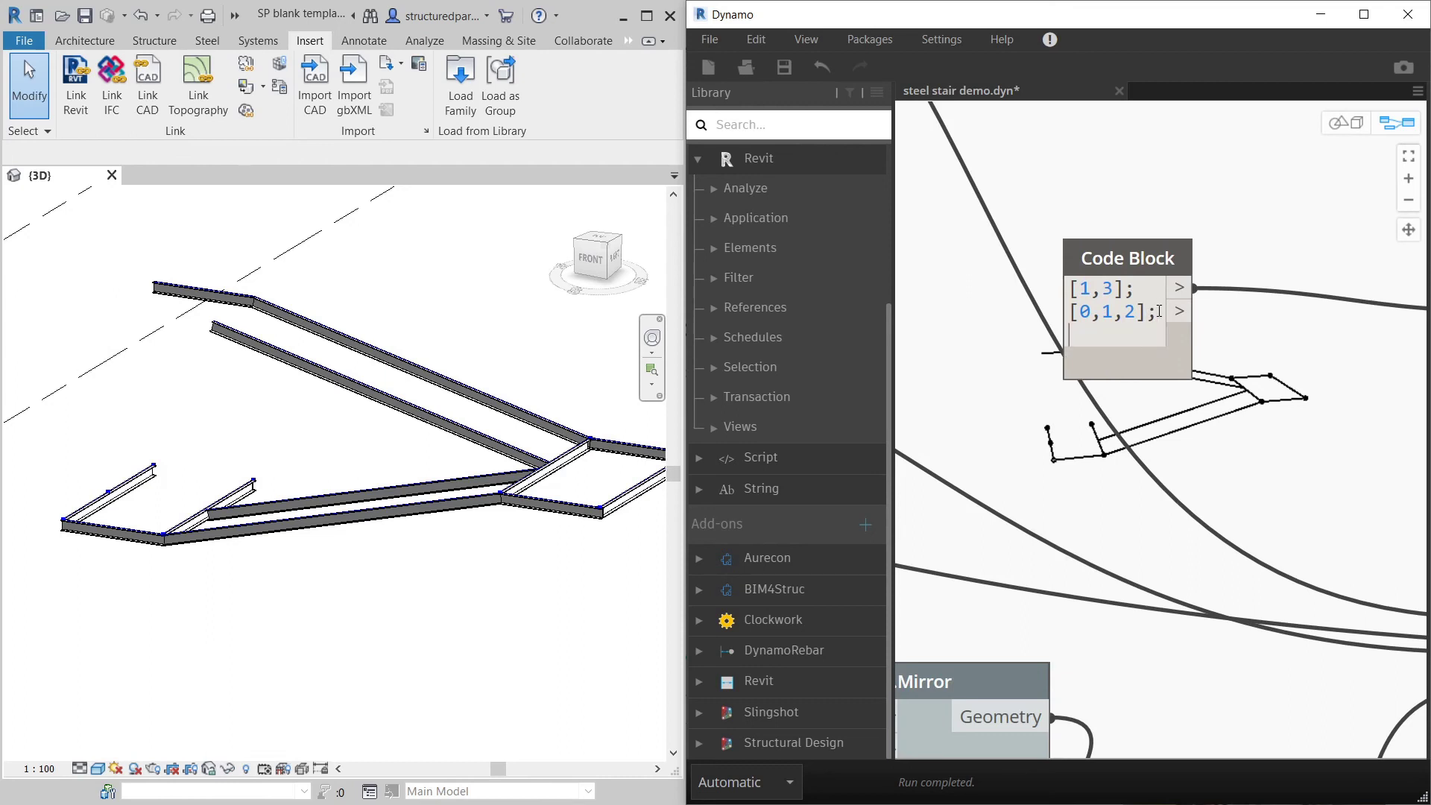
pyautogui.write('[3')
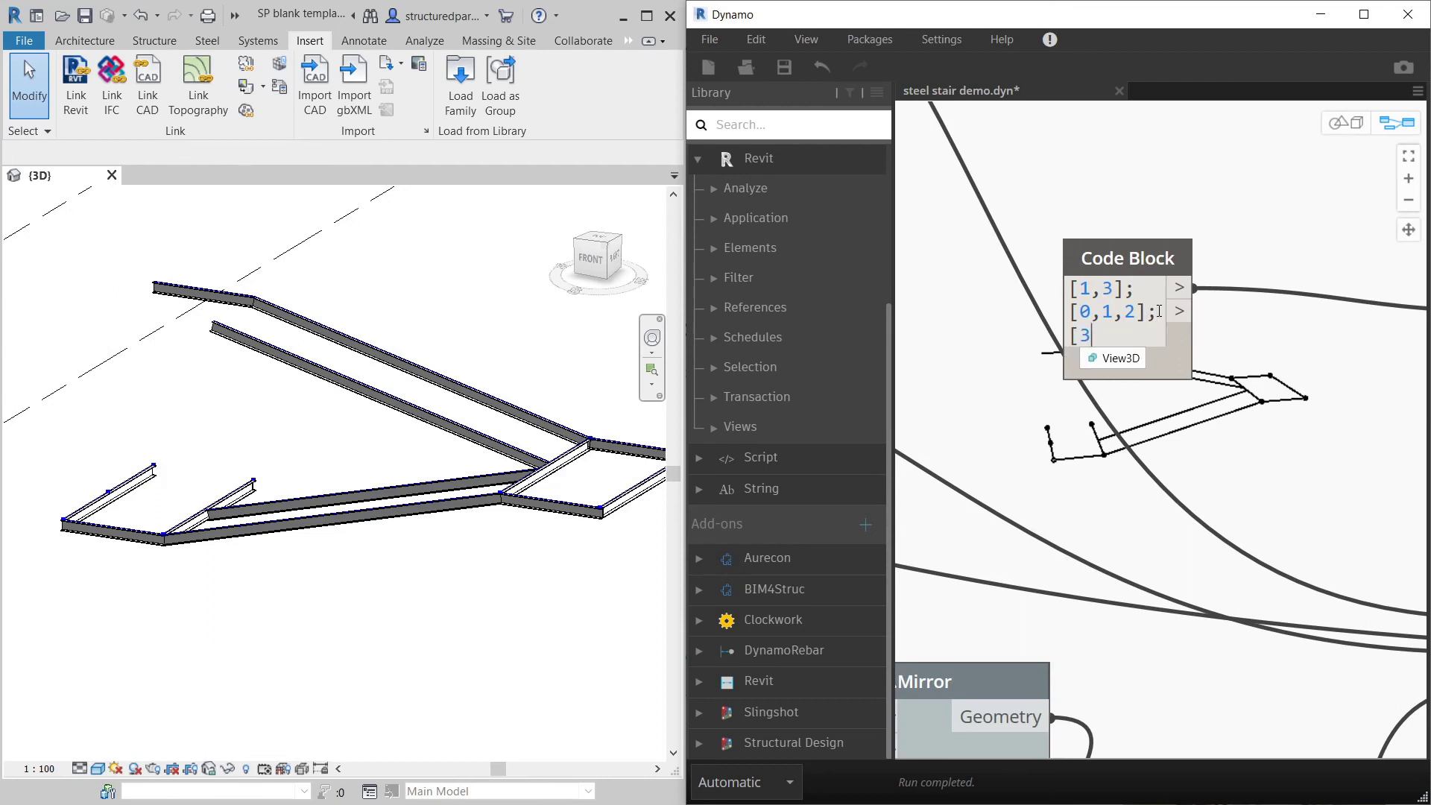
pyautogui.write('];')
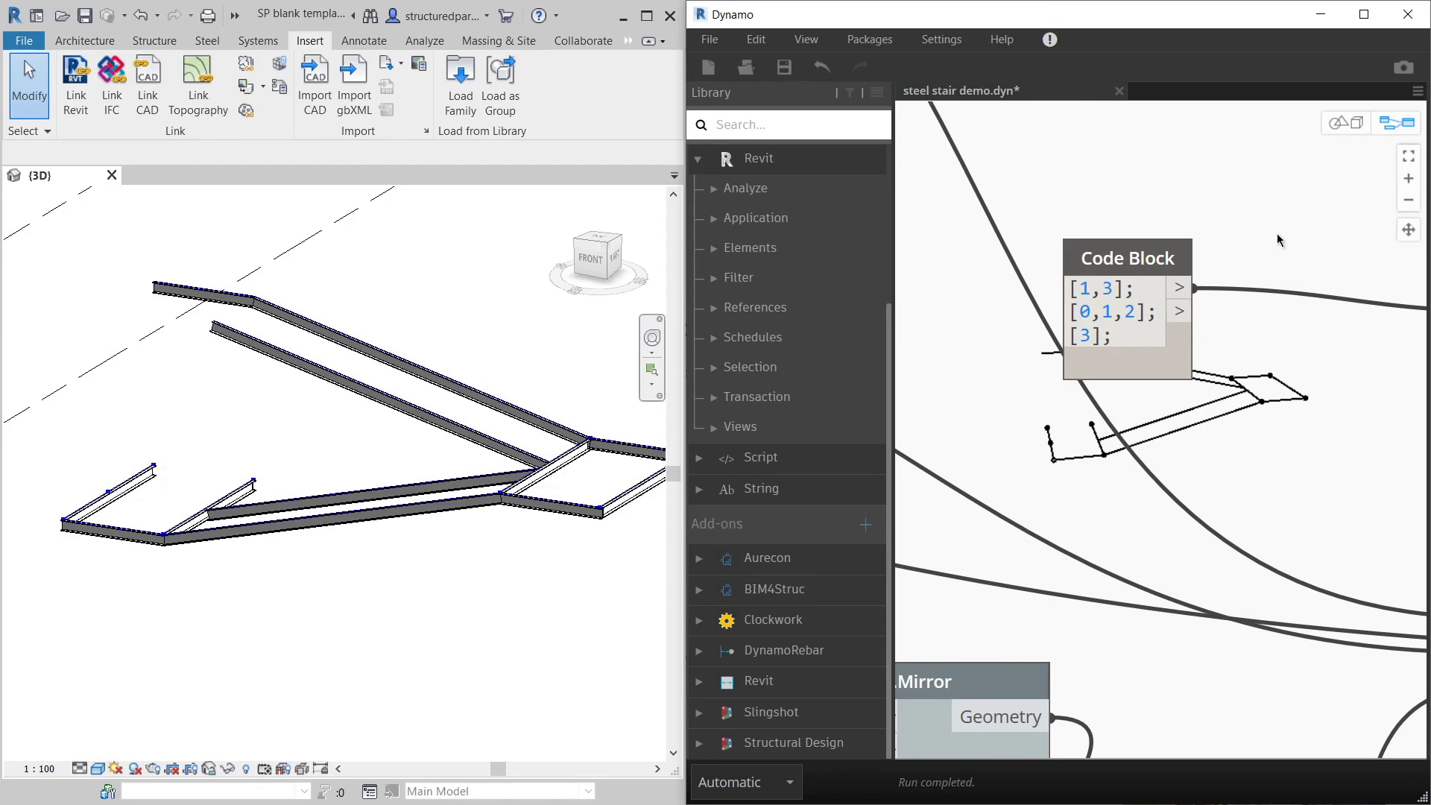
pyautogui.click(1223, 152)
# Step: Connect the Code Block's [0,1,2] and [3] outputs to item1 and item2 of the new List Create node
pyautogui.scroll(-3, 1223, 202)
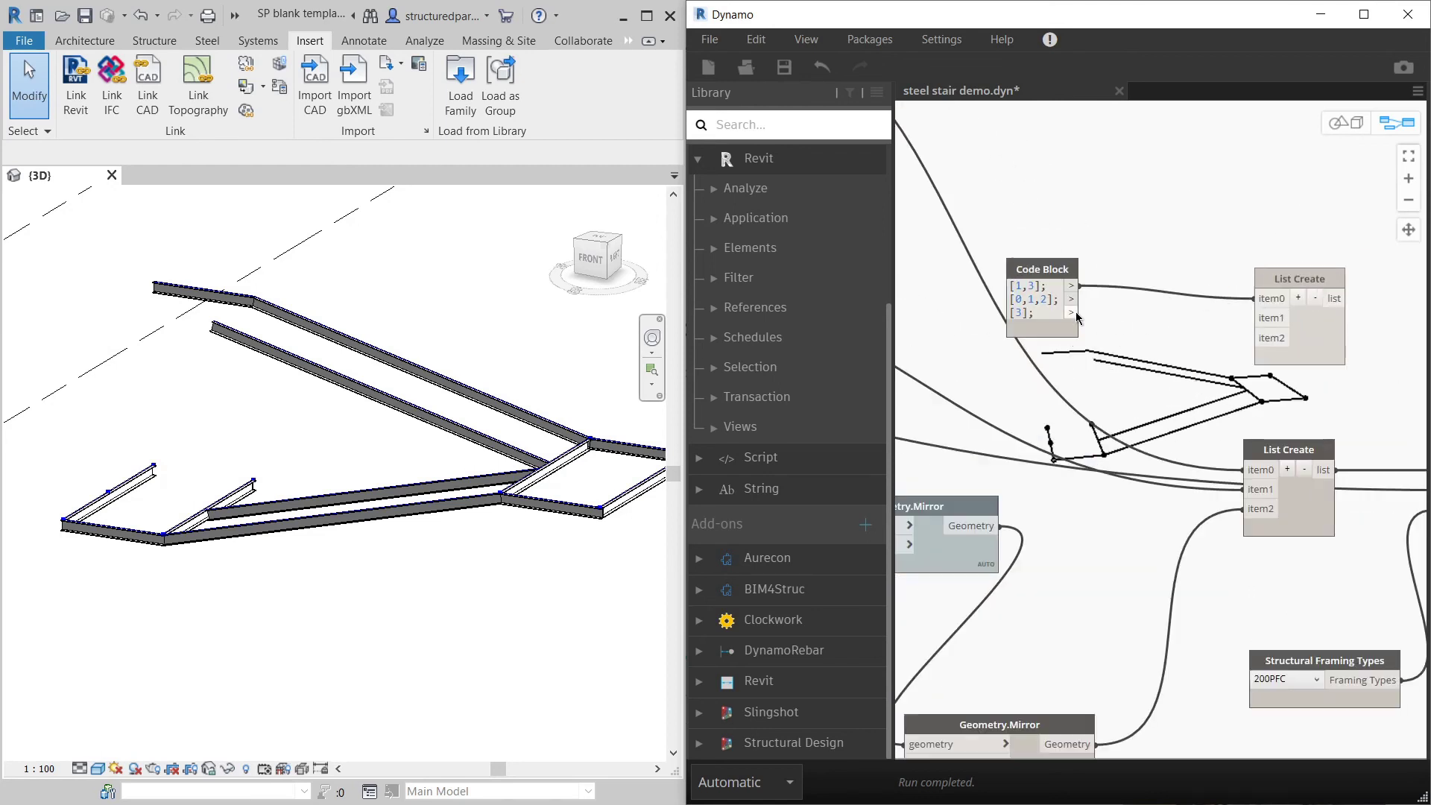
pyautogui.moveTo(1071, 298); pyautogui.dragTo(1256, 318)
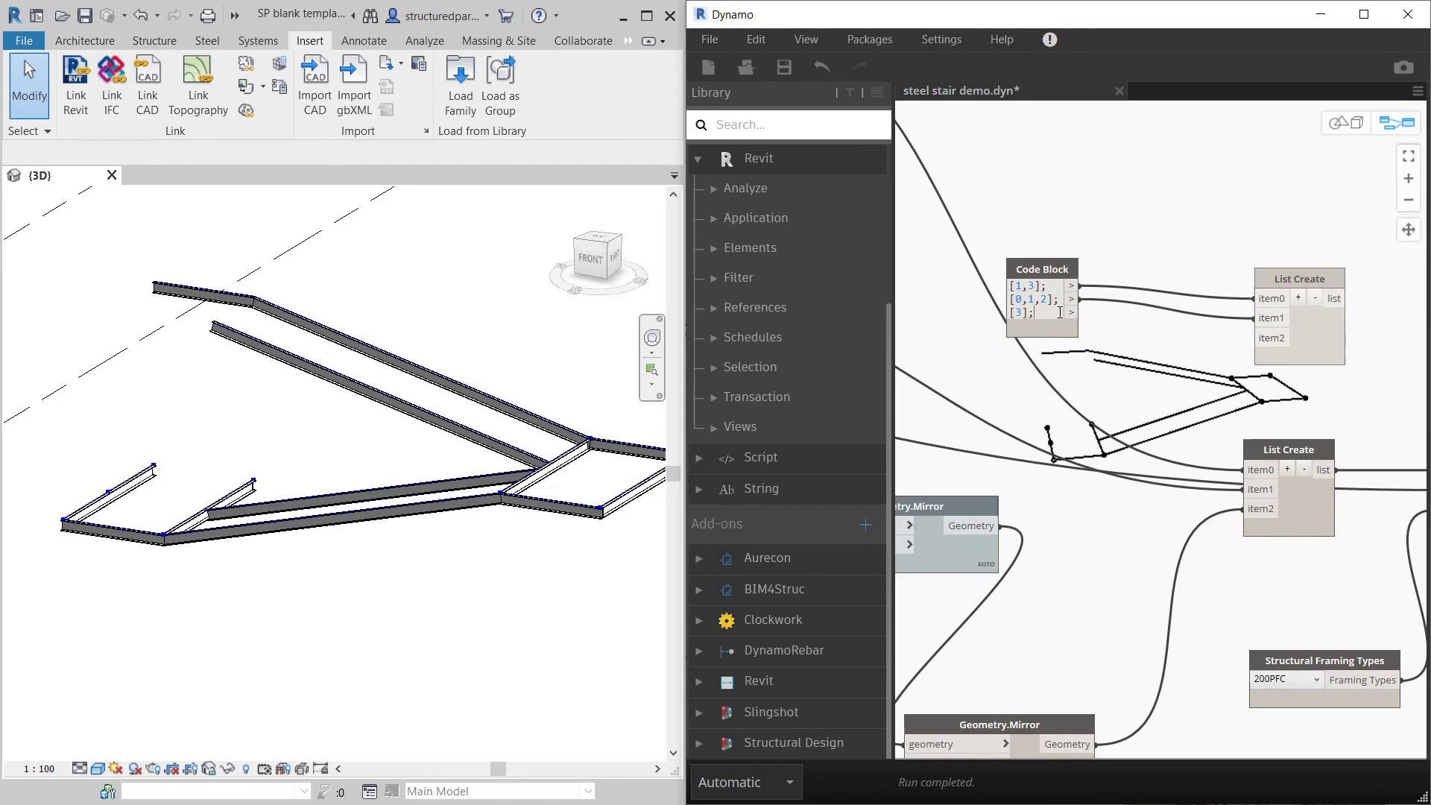
pyautogui.click(1071, 313)
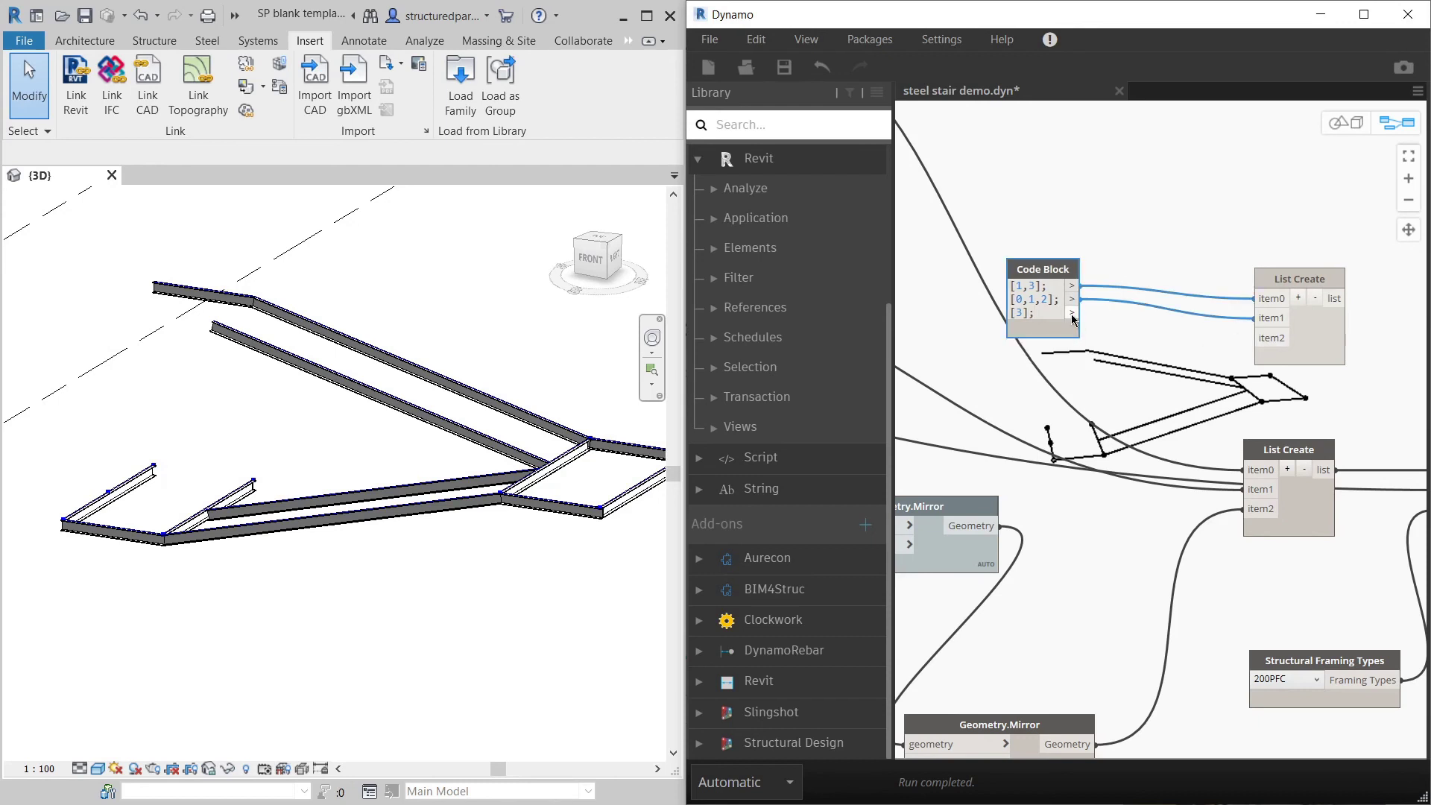
pyautogui.moveTo(1072, 312); pyautogui.dragTo(1257, 337)
pyautogui.moveTo(1052, 276); pyautogui.dragTo(1123, 279)
pyautogui.click(1089, 229)
# Step: Shift the StructuralFraming.BeamByCurve node aside and add a List.GetItemAtIndex node below it
pyautogui.scroll(-5, 999, 261)
pyautogui.moveTo(1221, 374); pyautogui.dragTo(1182, 397, button='middle')
pyautogui.scroll(2, 1181, 396)
pyautogui.scroll(3, 1183, 393)
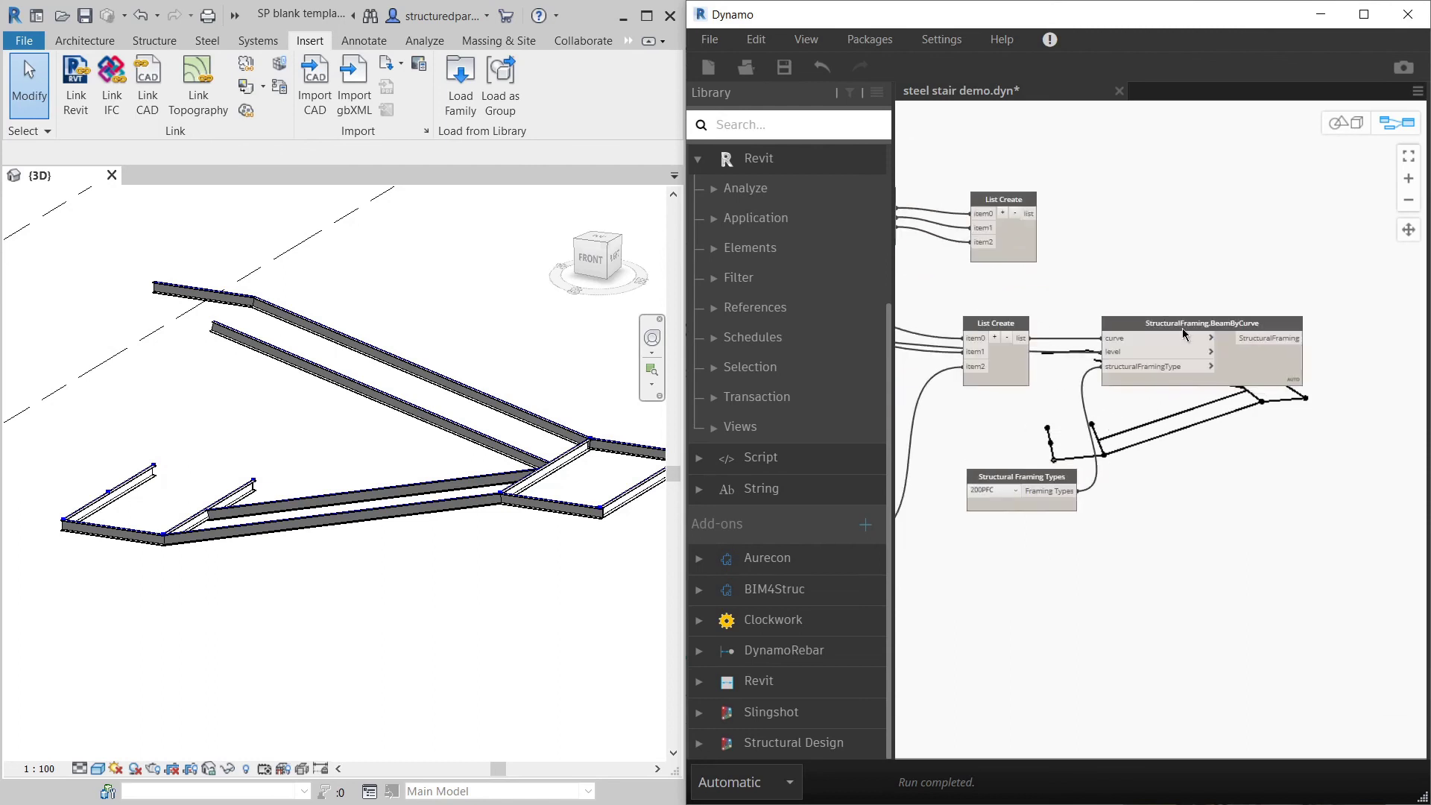
pyautogui.moveTo(1188, 326); pyautogui.dragTo(1229, 325)
pyautogui.rightClick(1195, 435)
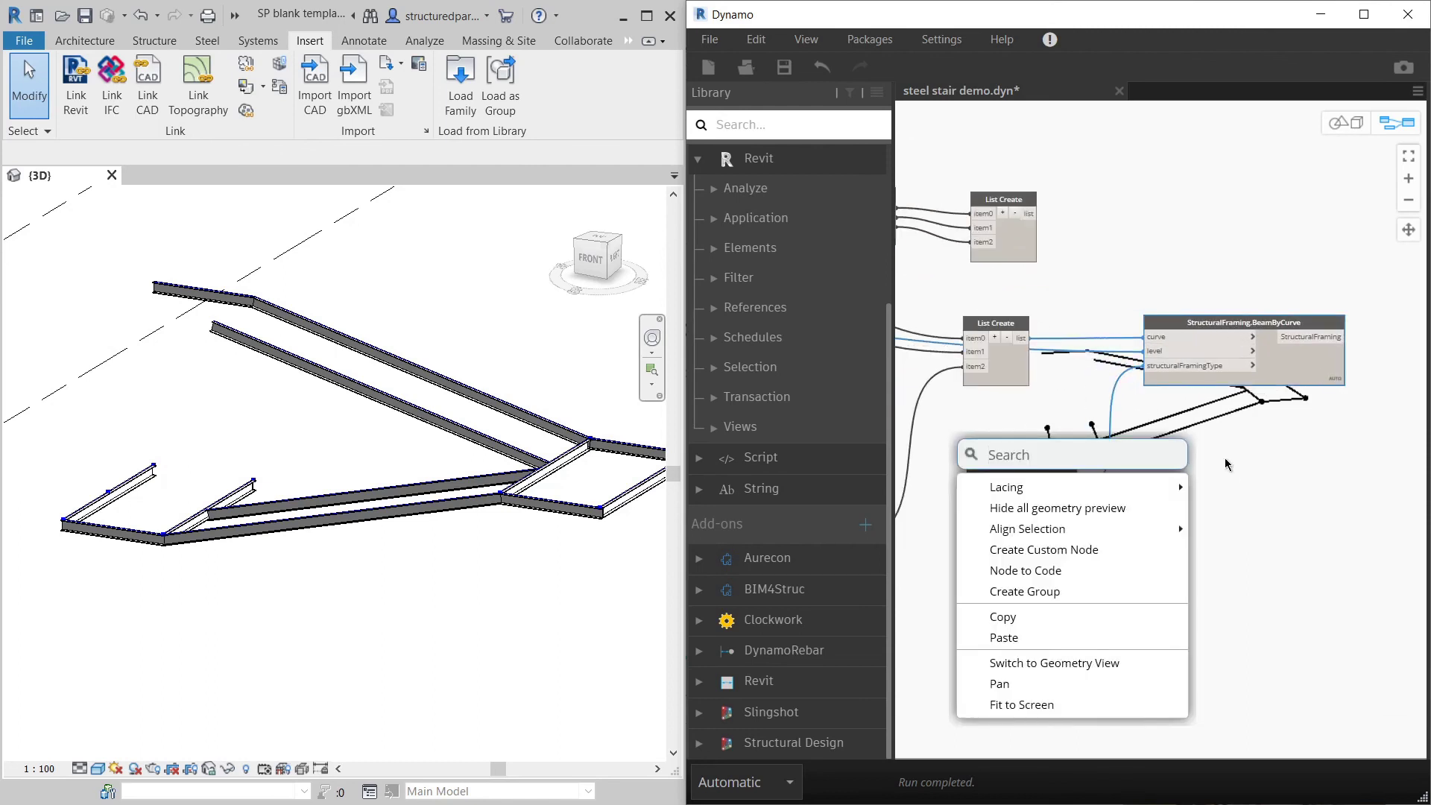
pyautogui.write('get')
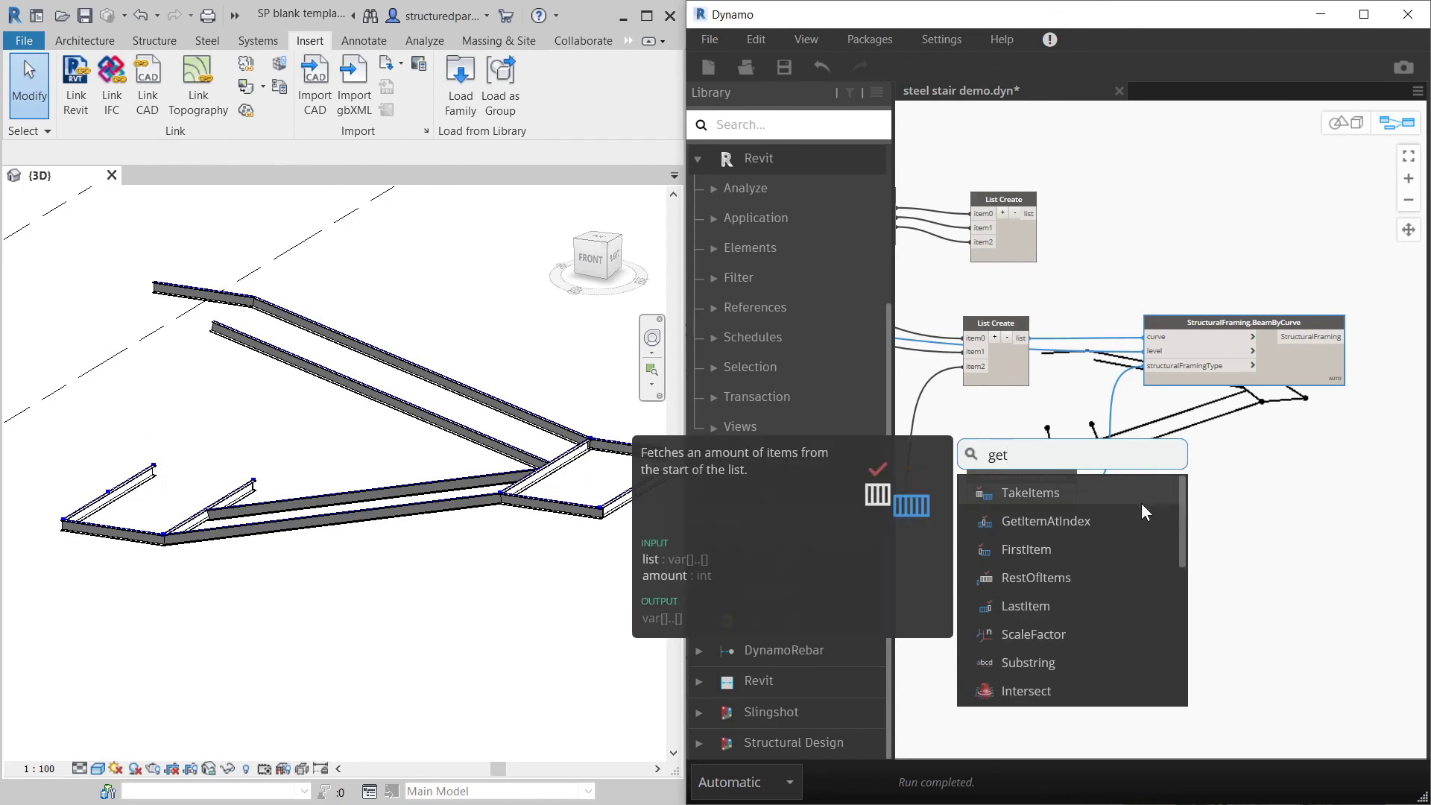
pyautogui.click(1045, 520)
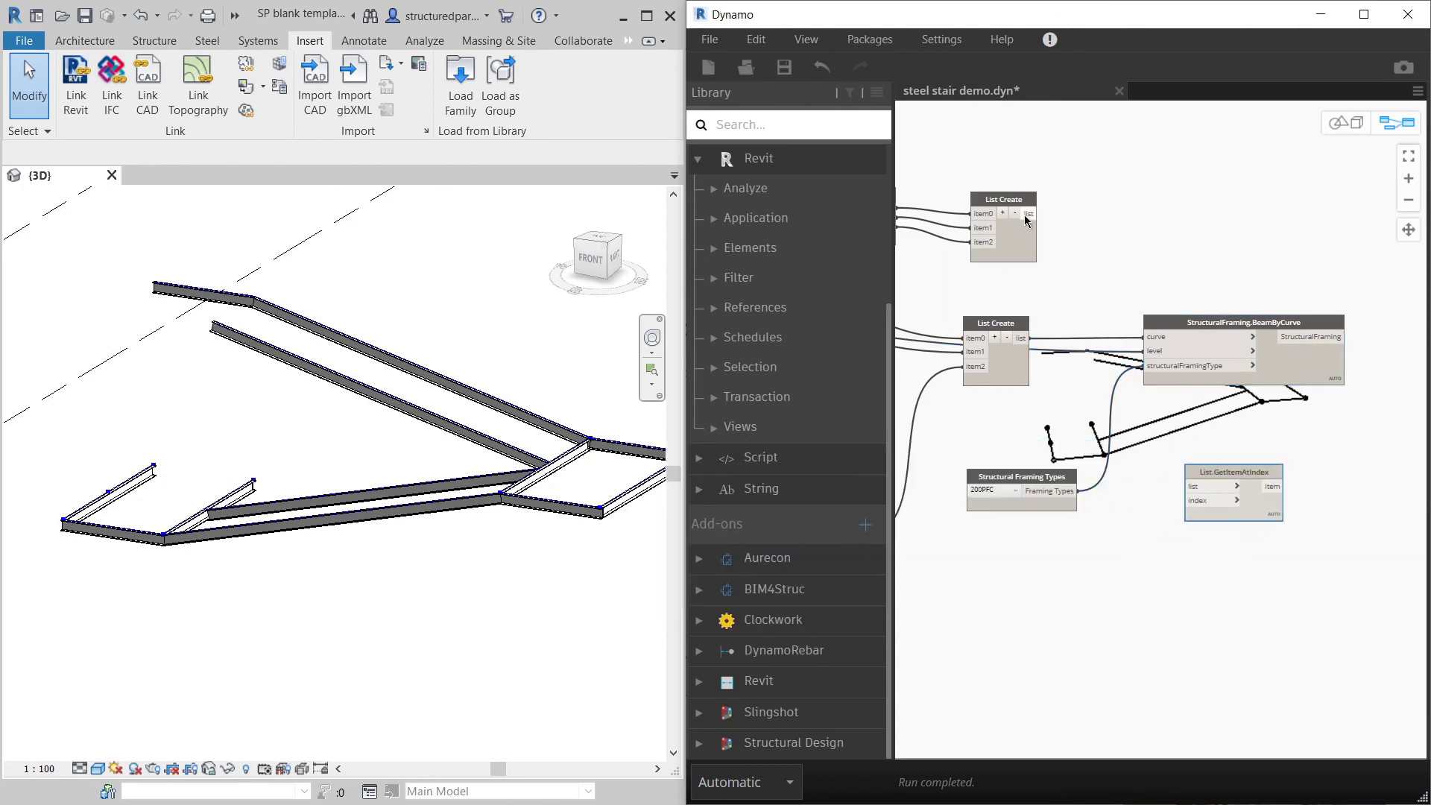
# Step: Connect StructuralFraming to the list input of List.GetItemAtIndex and the new List Create output to its index input
pyautogui.moveTo(1035, 214); pyautogui.dragTo(1334, 514)
pyautogui.click(1338, 336)
pyautogui.click(1315, 496)
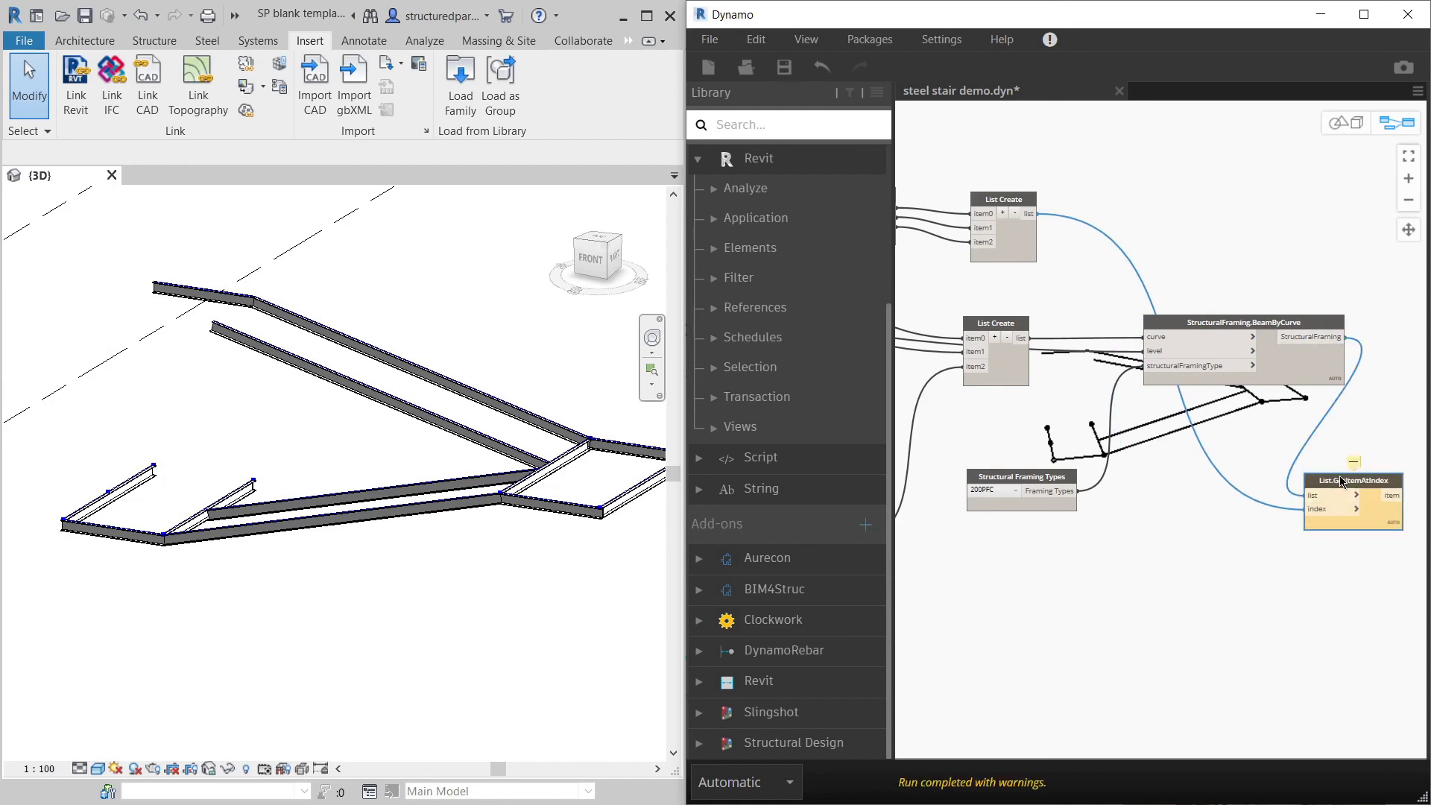
pyautogui.scroll(3, 1330, 485)
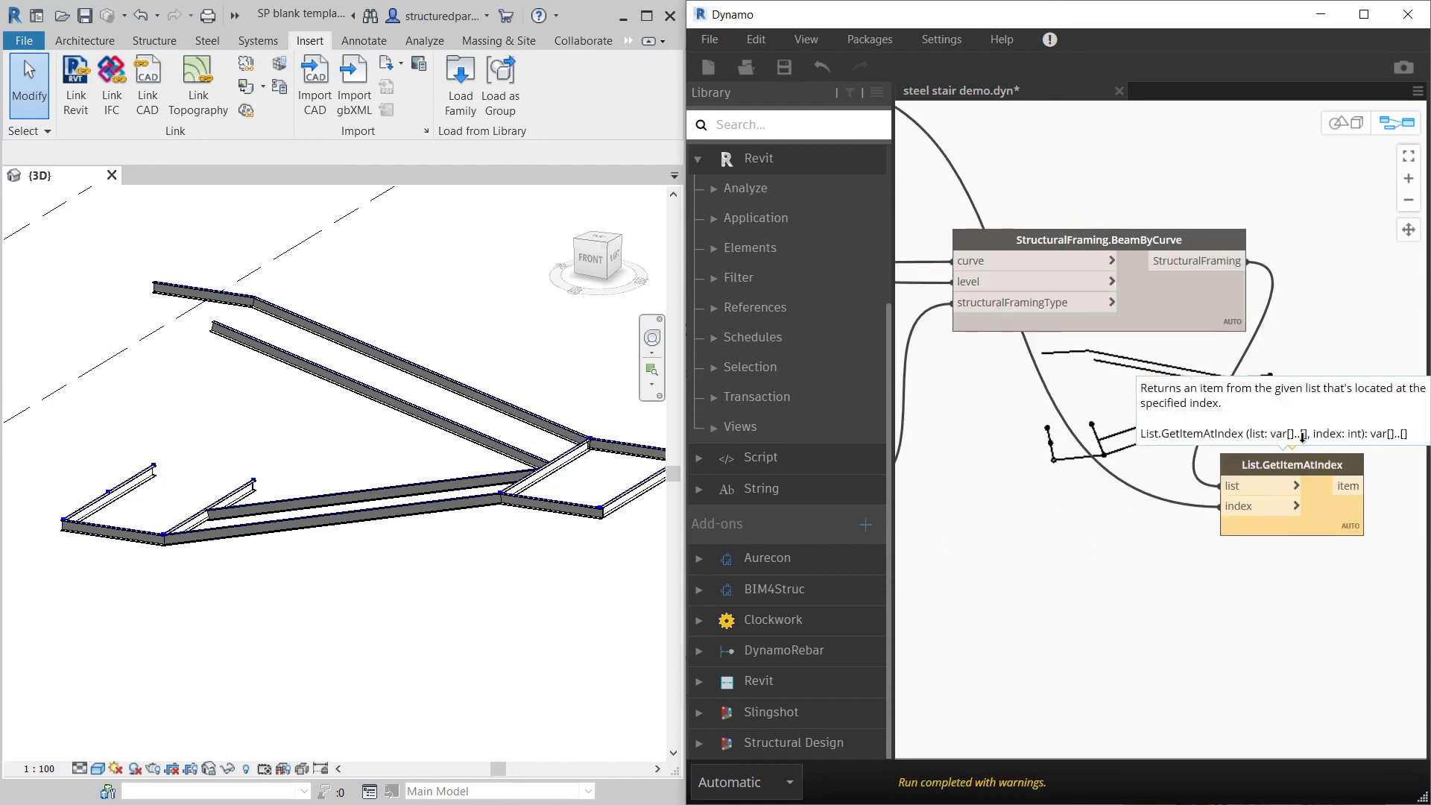
pyautogui.scroll(-2, 1294, 441)
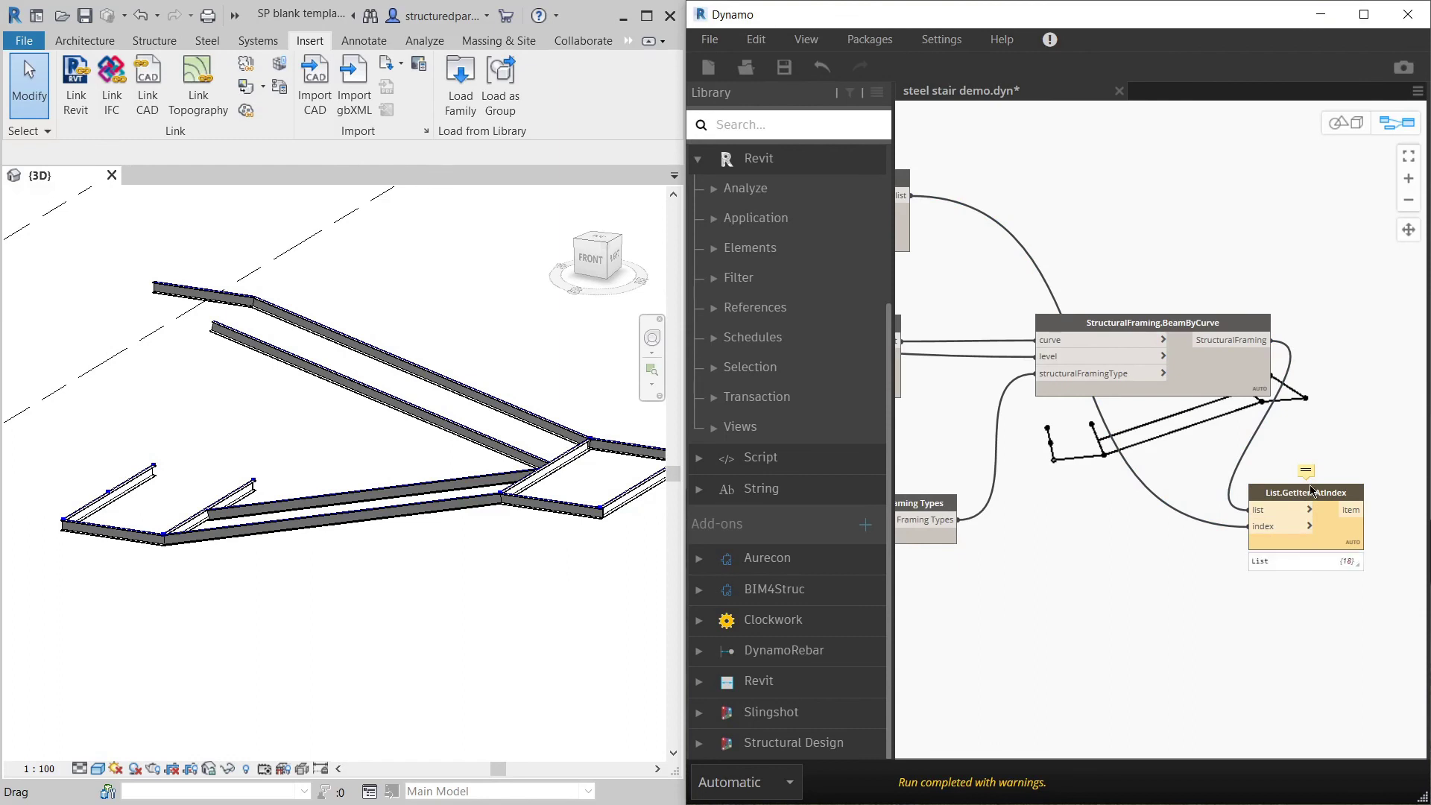
pyautogui.moveTo(1379, 542)
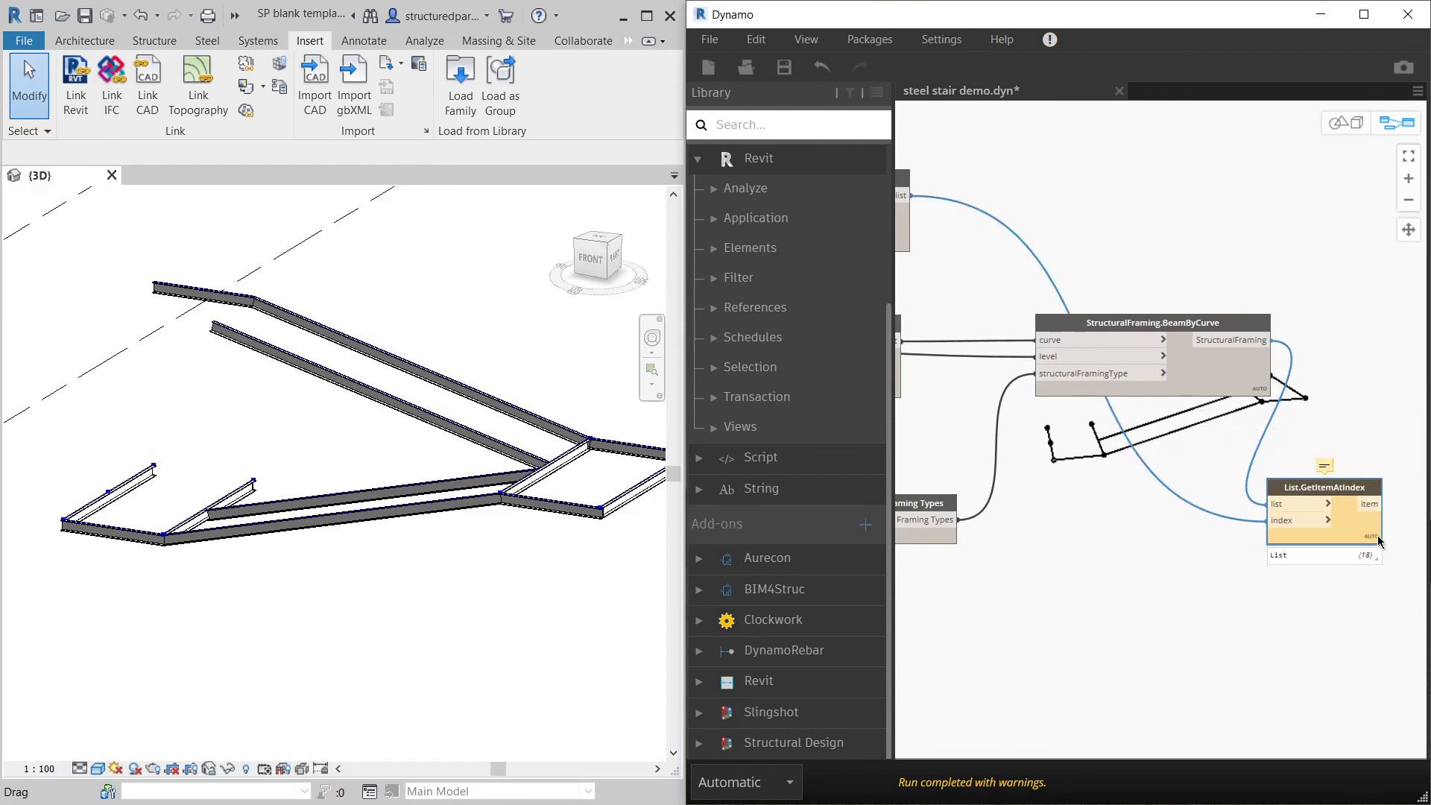
# Step: Set the lacing of List.GetItemAtIndex to Shortest and preview the beams it returns
pyautogui.rightClick(1355, 546)
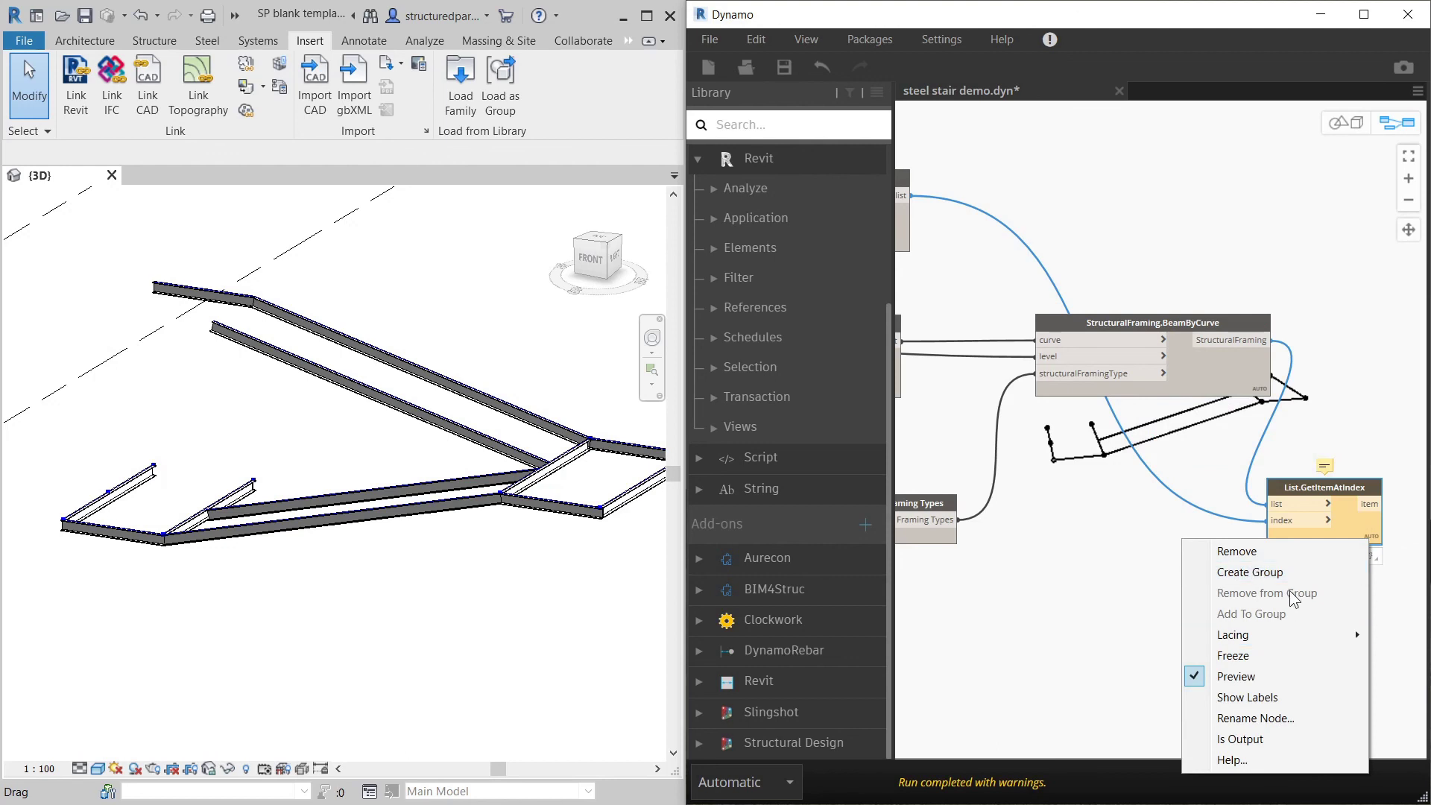
pyautogui.moveTo(1350, 492); pyautogui.dragTo(1350, 486)
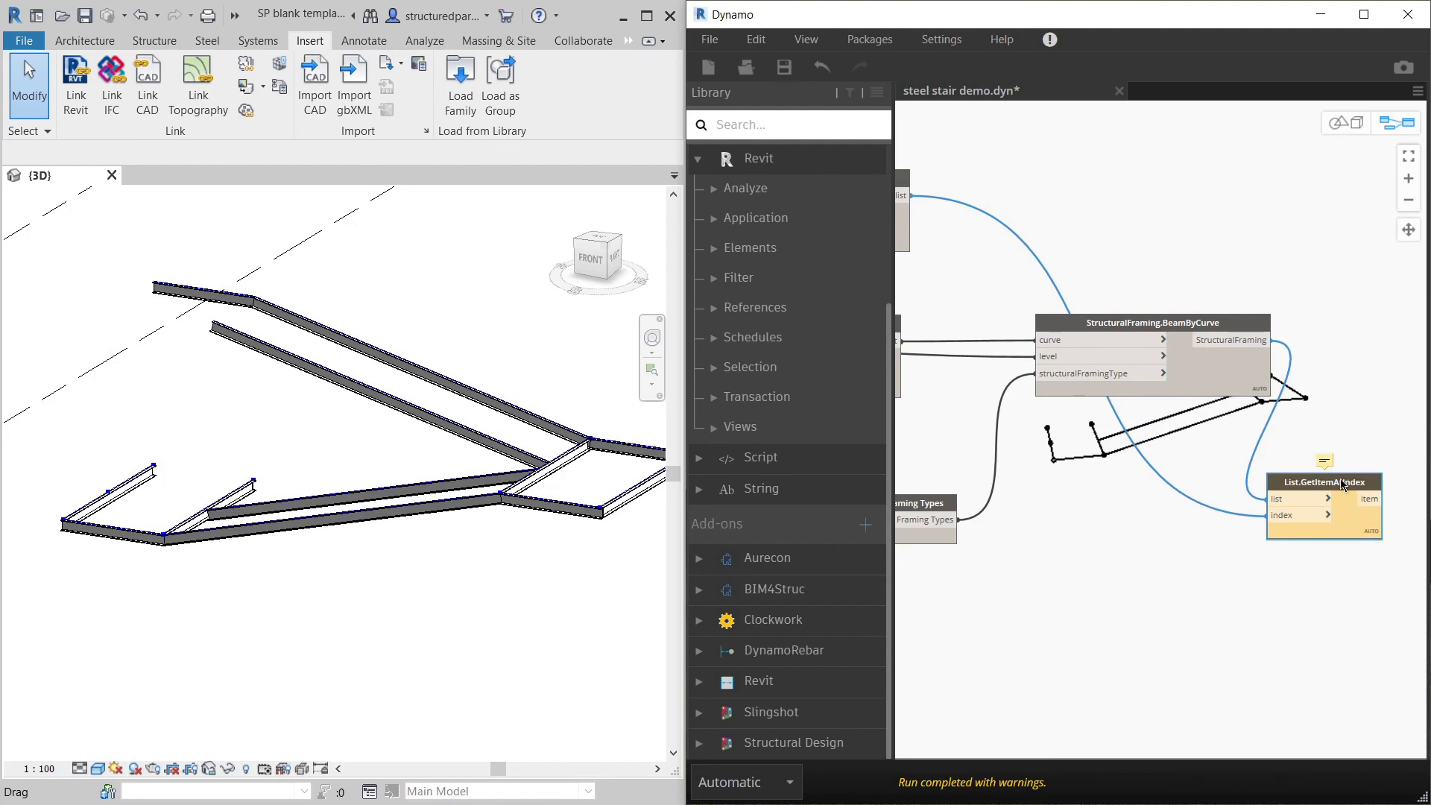
pyautogui.rightClick(1376, 536)
pyautogui.moveTo(1207, 633)
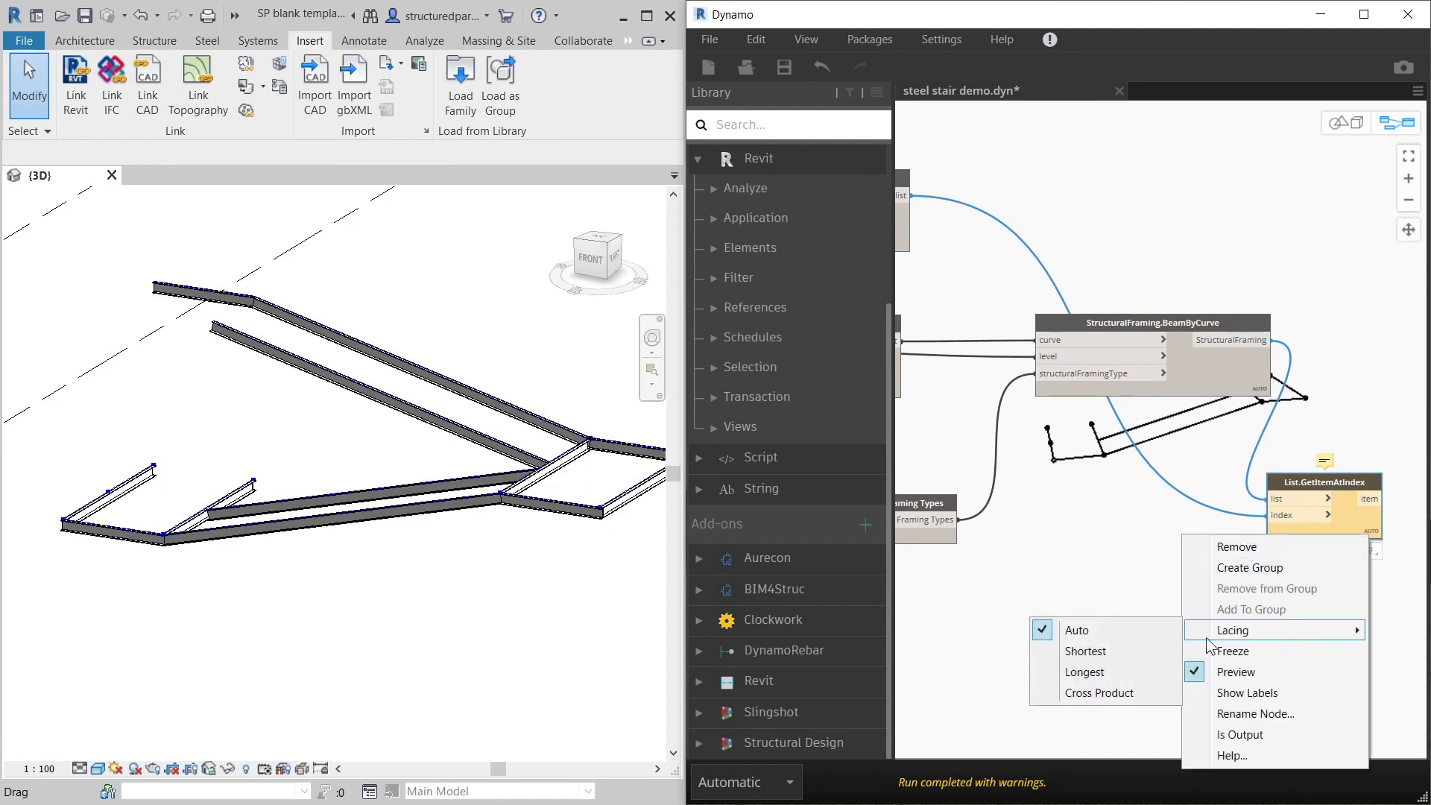
pyautogui.click(1084, 651)
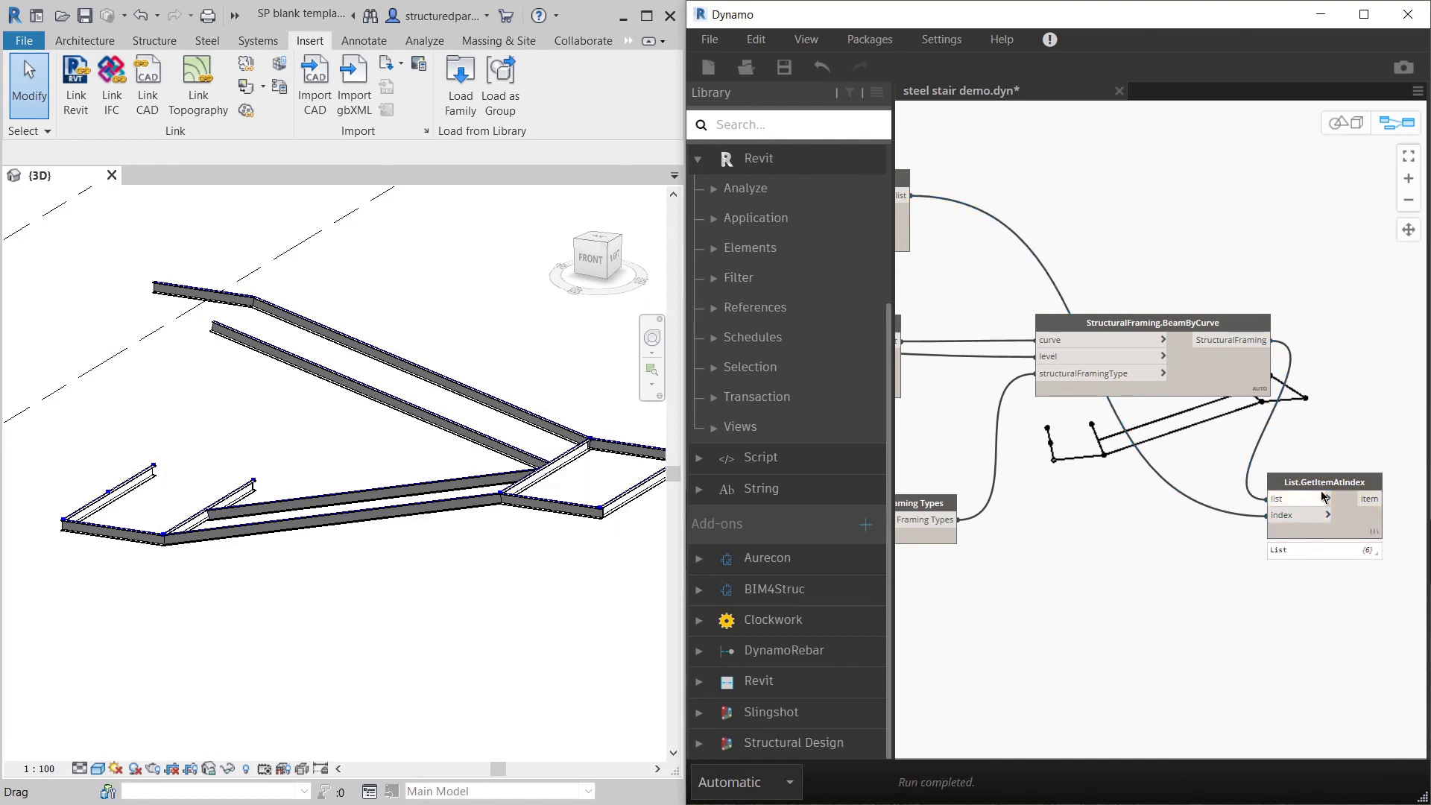
pyautogui.moveTo(1371, 559)
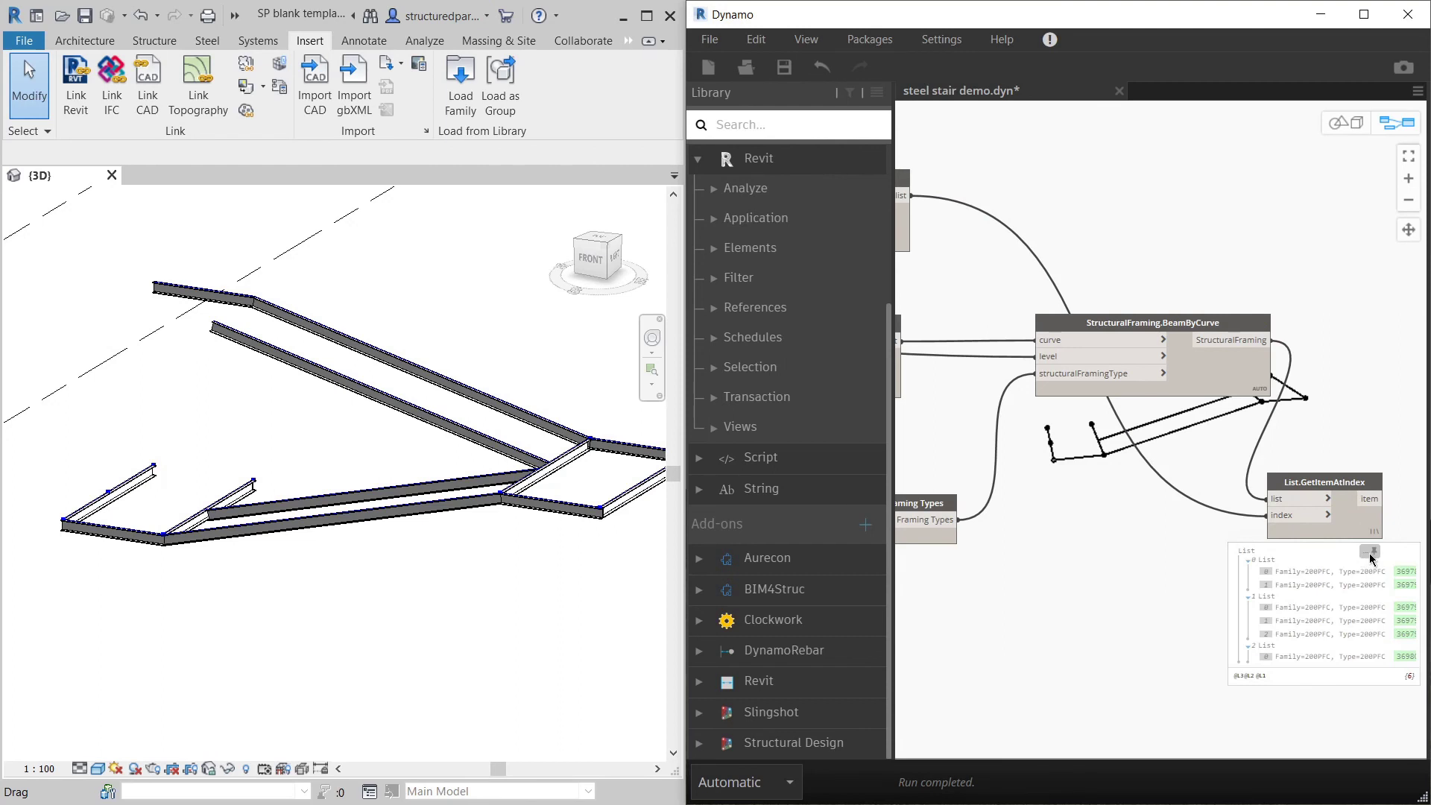
# Step: Review how the Code Block's index lists and both List Create nodes correspond to the beams fed into List.GetItemAtIndex
pyautogui.scroll(-3, 1222, 402)
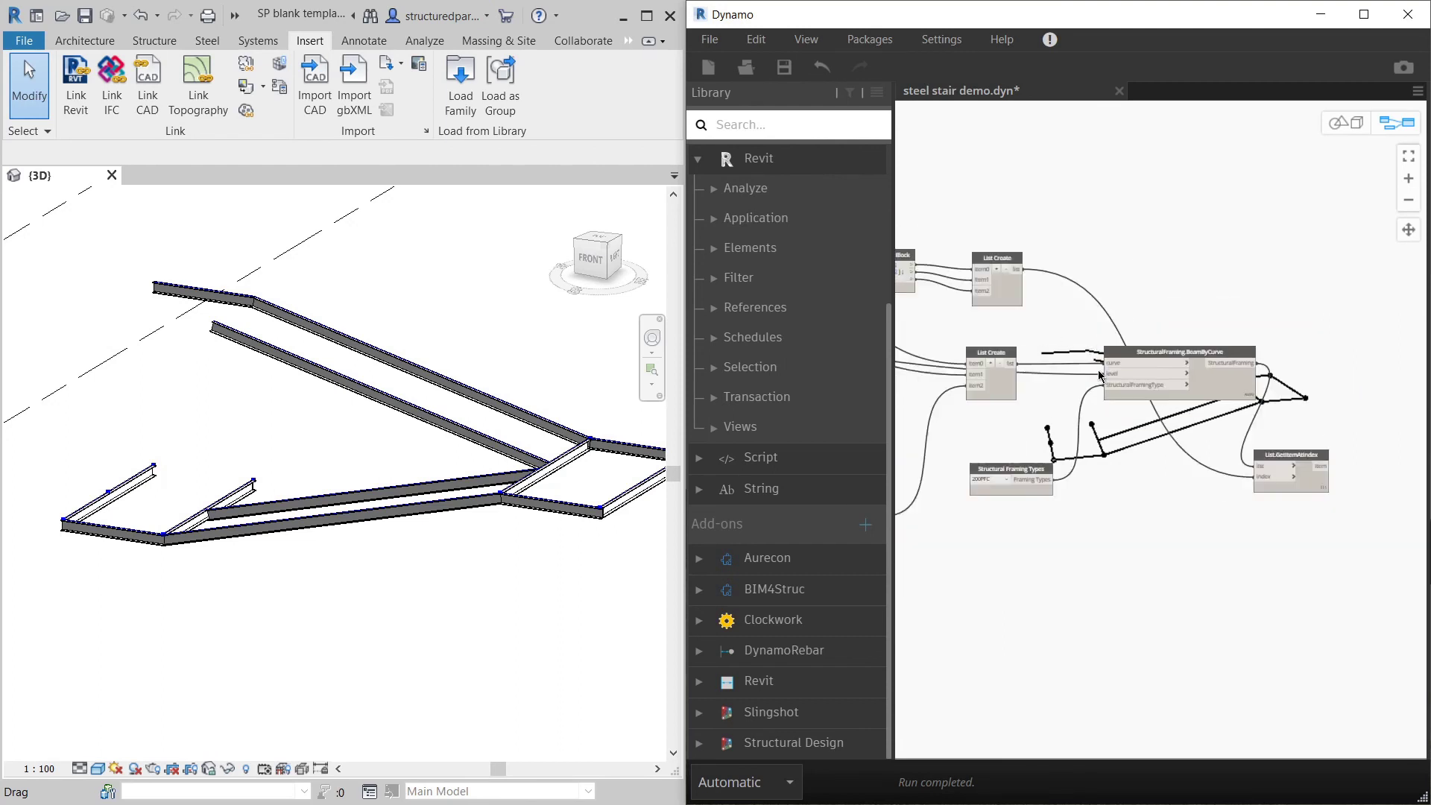
pyautogui.scroll(4, 1307, 471)
pyautogui.click(1306, 463)
pyautogui.scroll(-4, 1279, 326)
pyautogui.scroll(2, 974, 197)
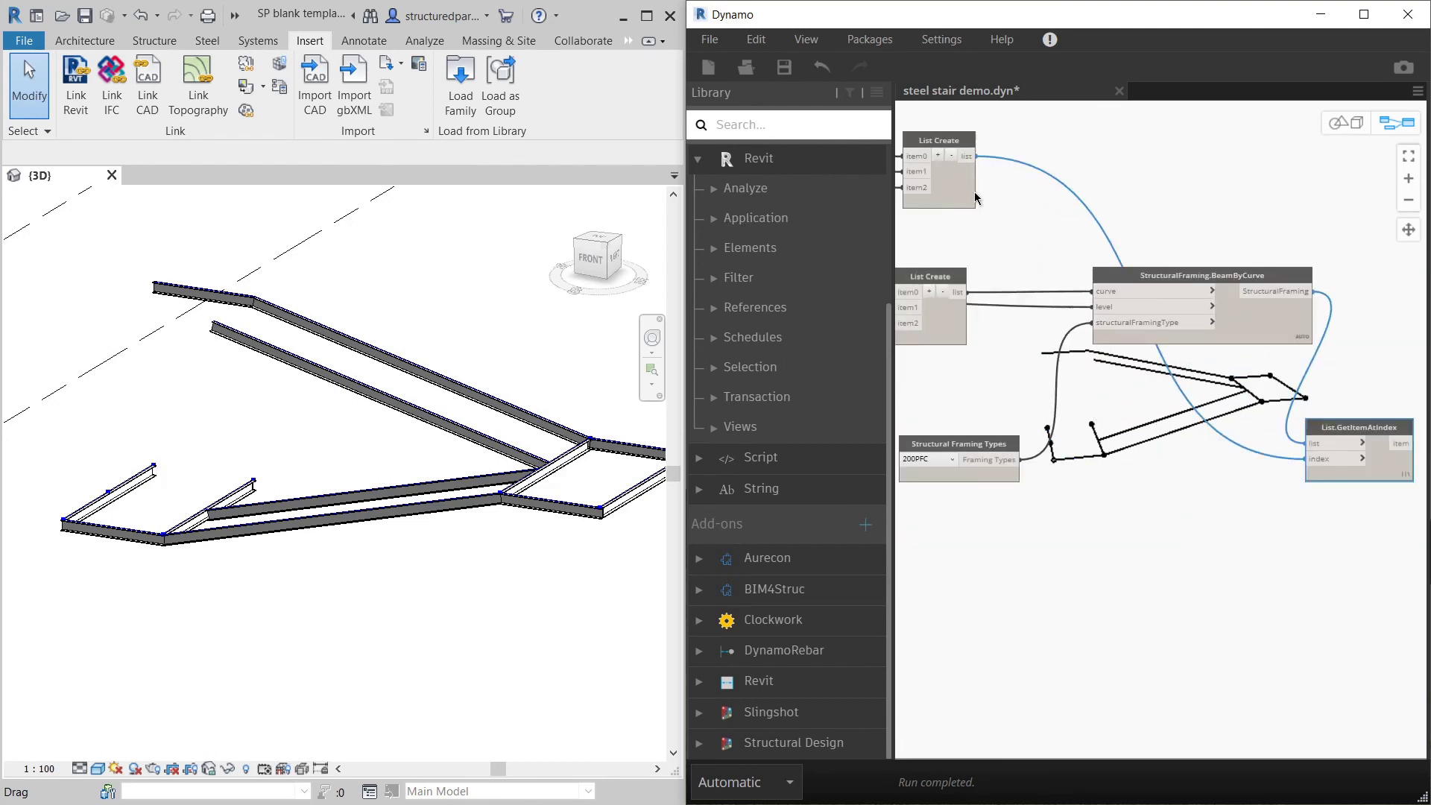
pyautogui.scroll(-4, 1400, 302)
pyautogui.scroll(6, 1133, 208)
pyautogui.moveTo(1323, 445)
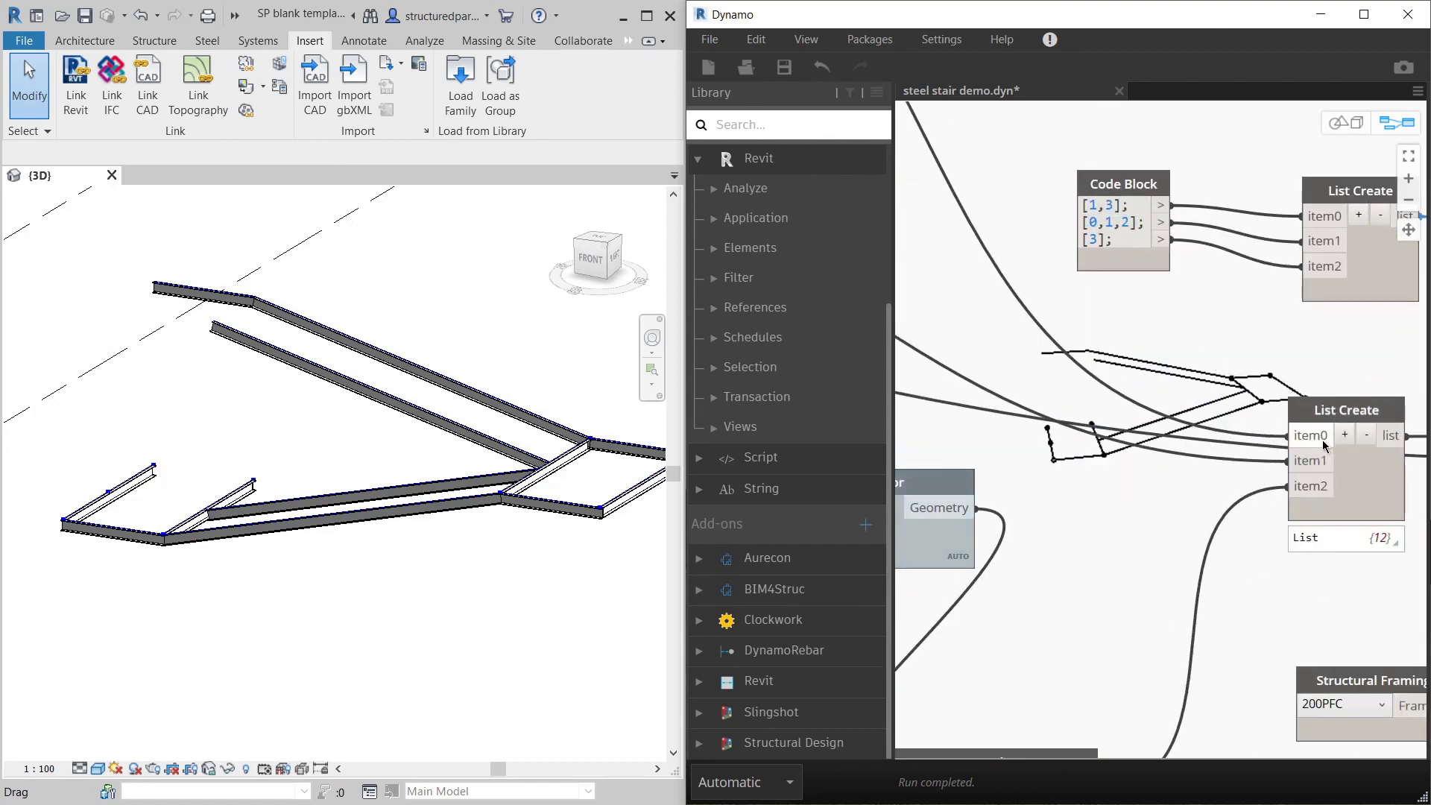
pyautogui.scroll(-4, 1061, 286)
pyautogui.scroll(6, 1195, 517)
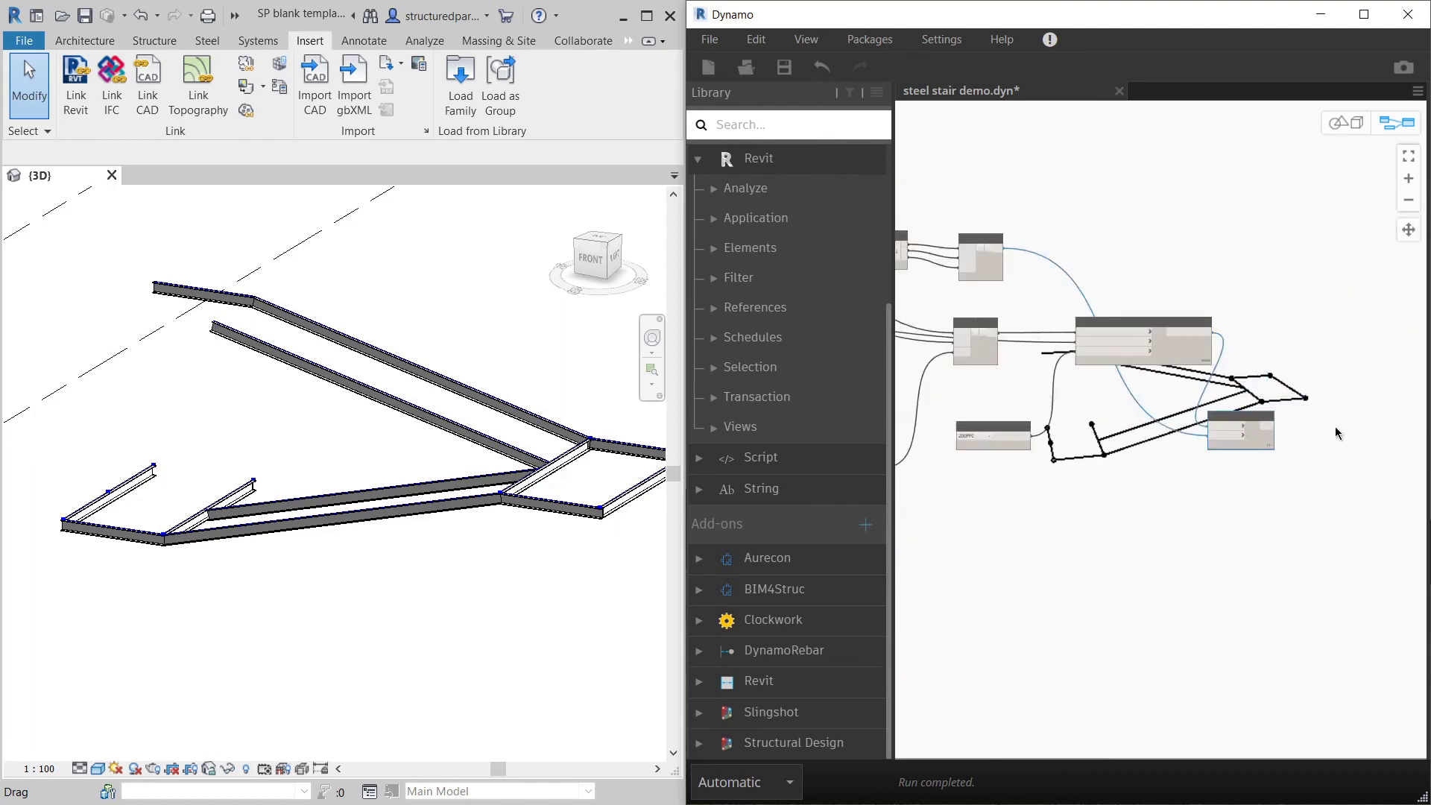
# Step: Add an Element.SetParameterByName node beside List.GetItemAtIndex
pyautogui.rightClick(1195, 519)
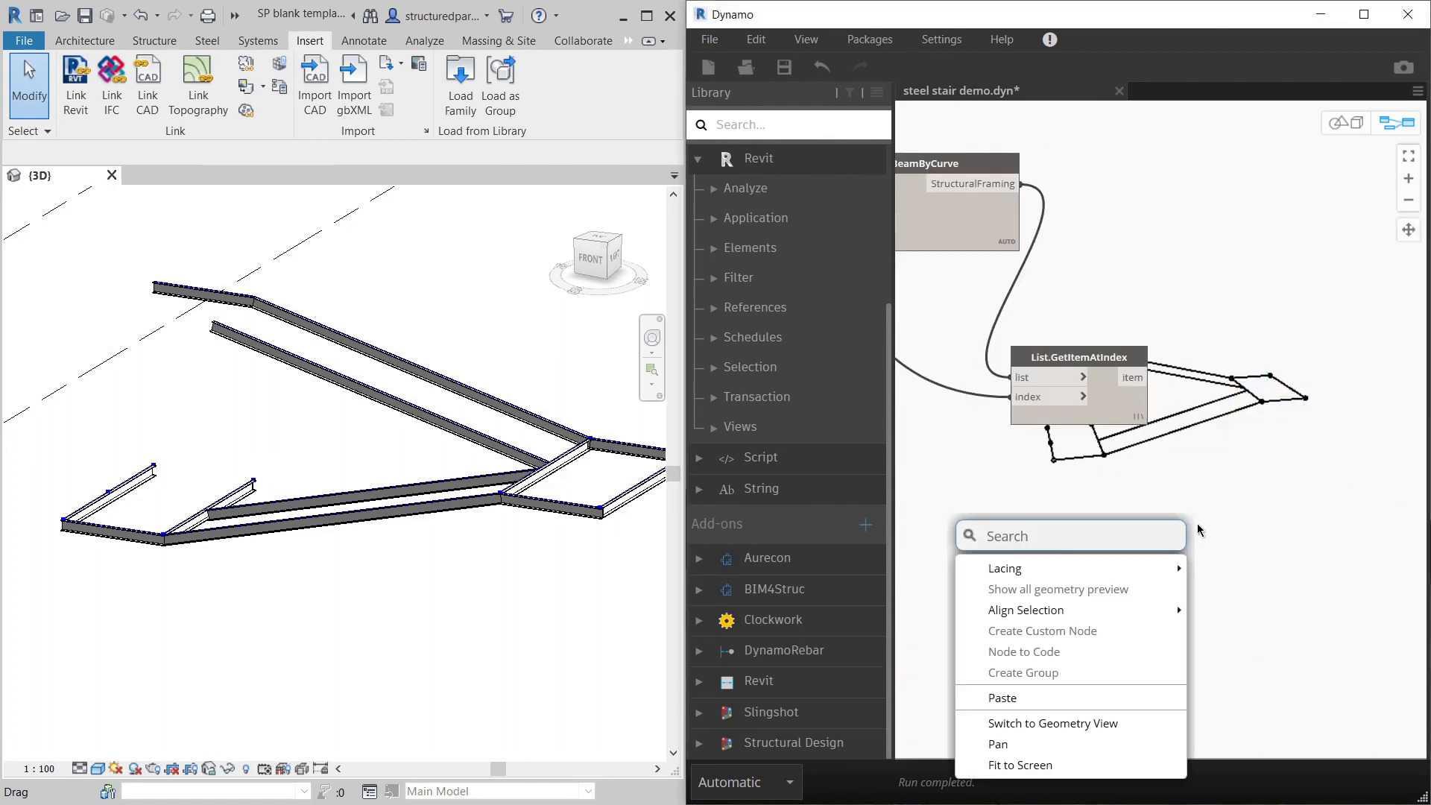
pyautogui.write('set')
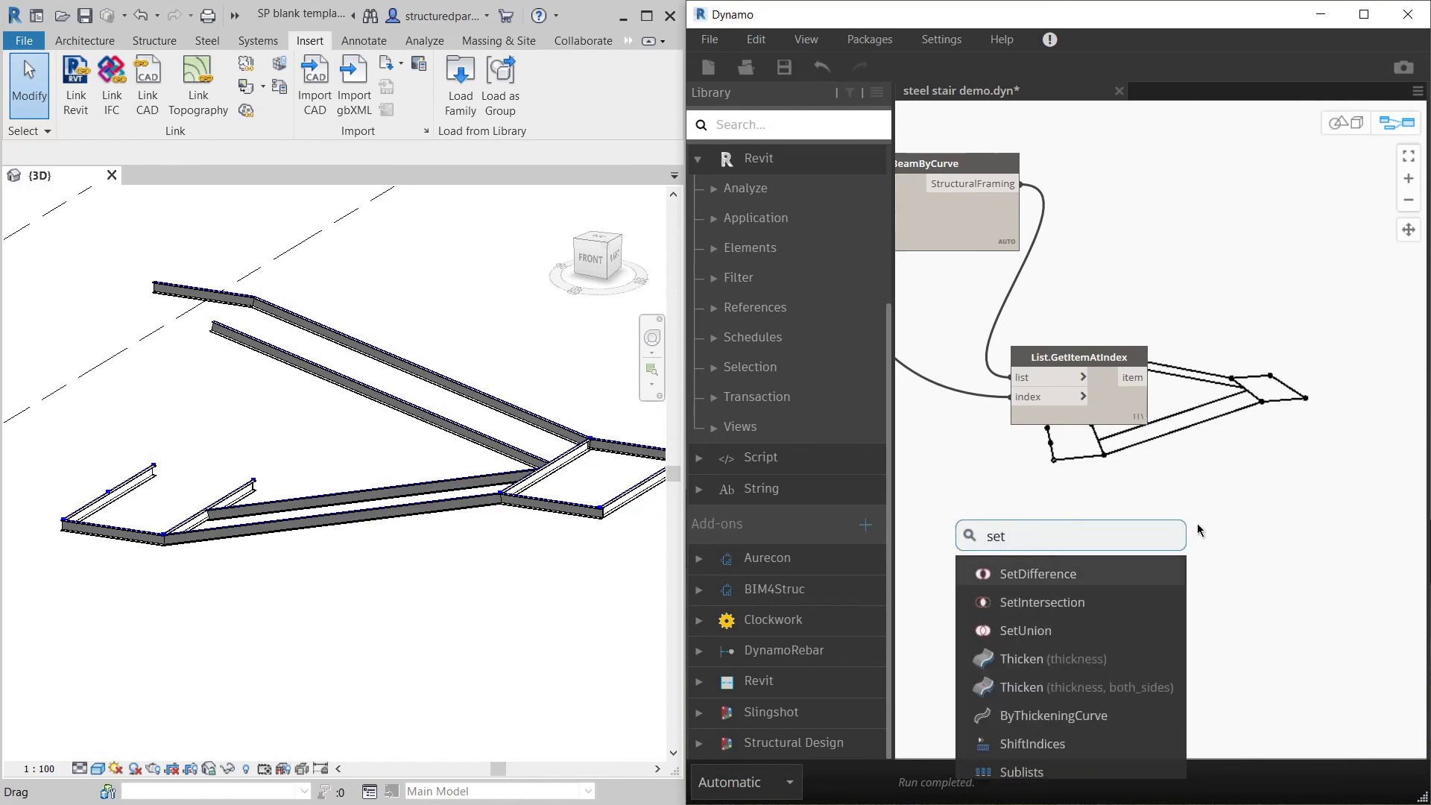
pyautogui.press('BackSpace')
pyautogui.press('BackSpace')
pyautogui.press('BackSpace')
pyautogui.write('elem')
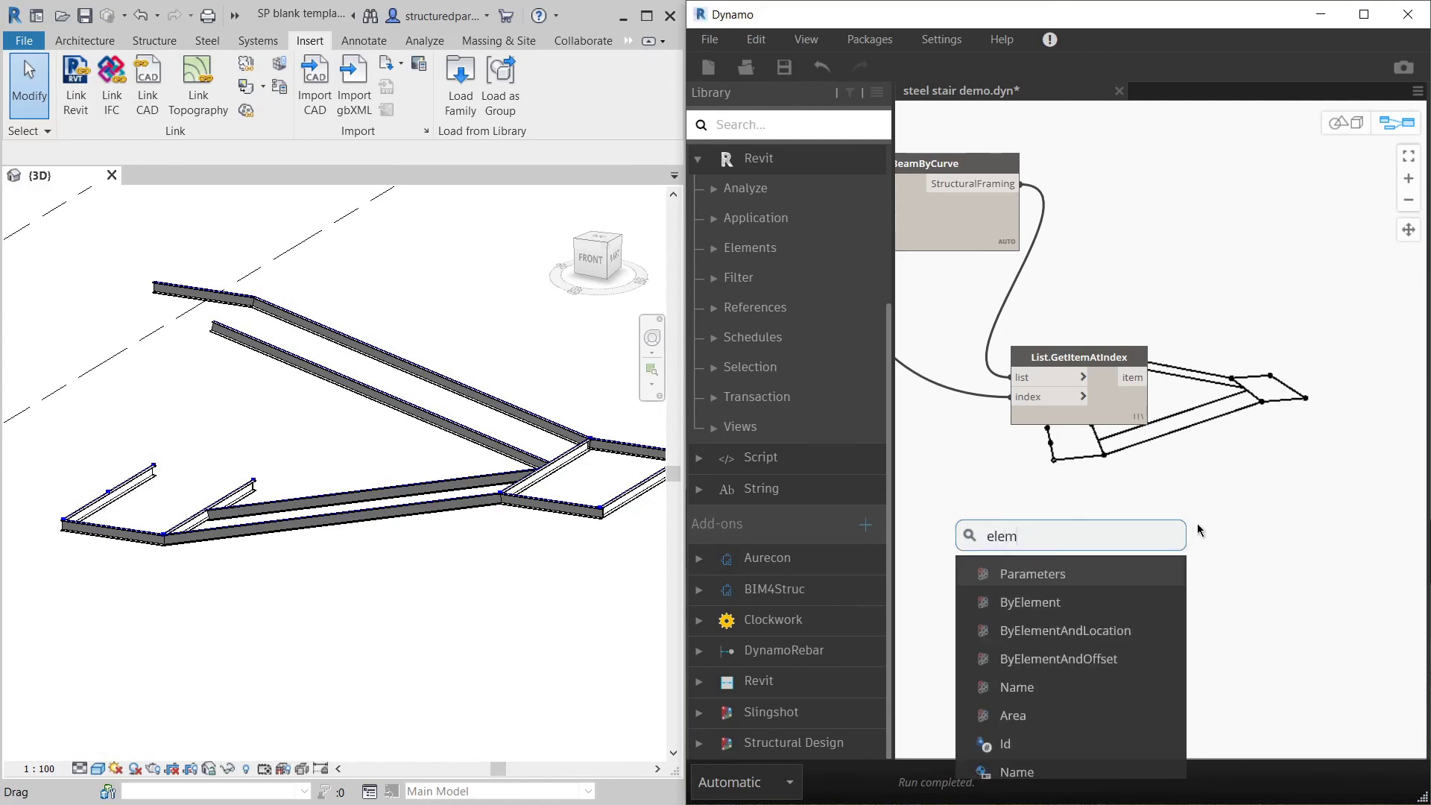
pyautogui.write('ent.set')
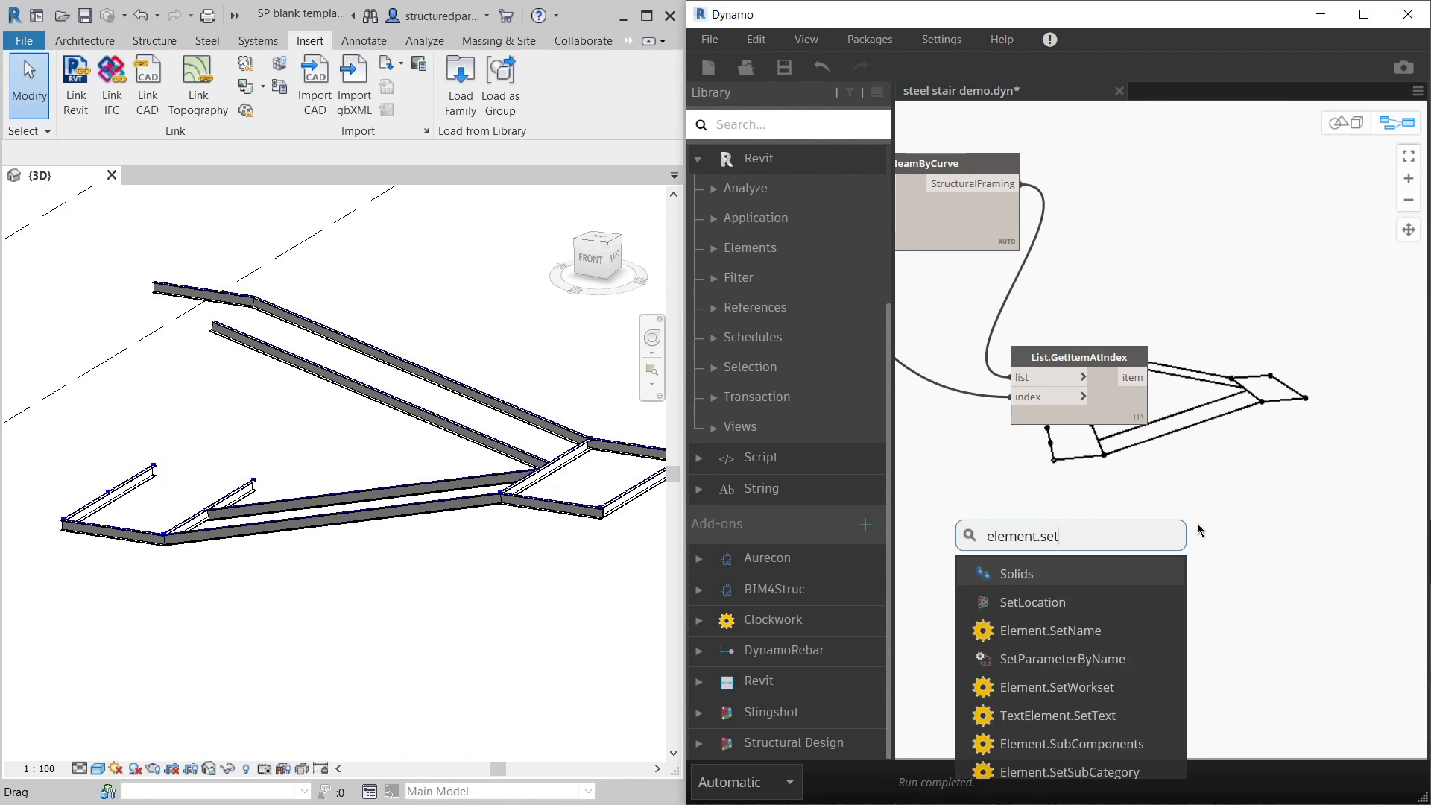
pyautogui.click(1017, 658)
pyautogui.moveTo(1167, 659); pyautogui.dragTo(1285, 493)
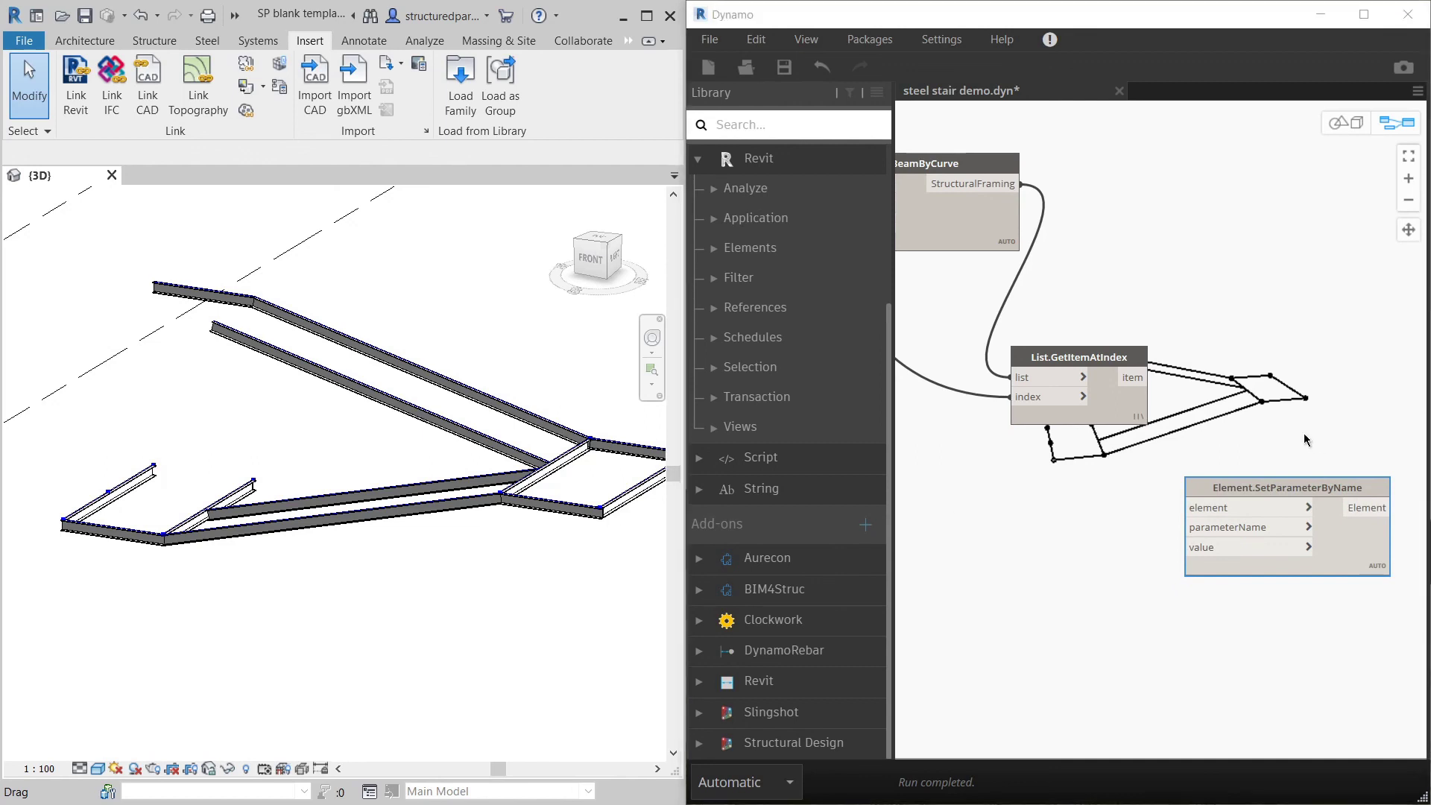
# Step: Add a String node below List.GetItemAtIndex for the parameter name
pyautogui.doubleClick(1031, 527)
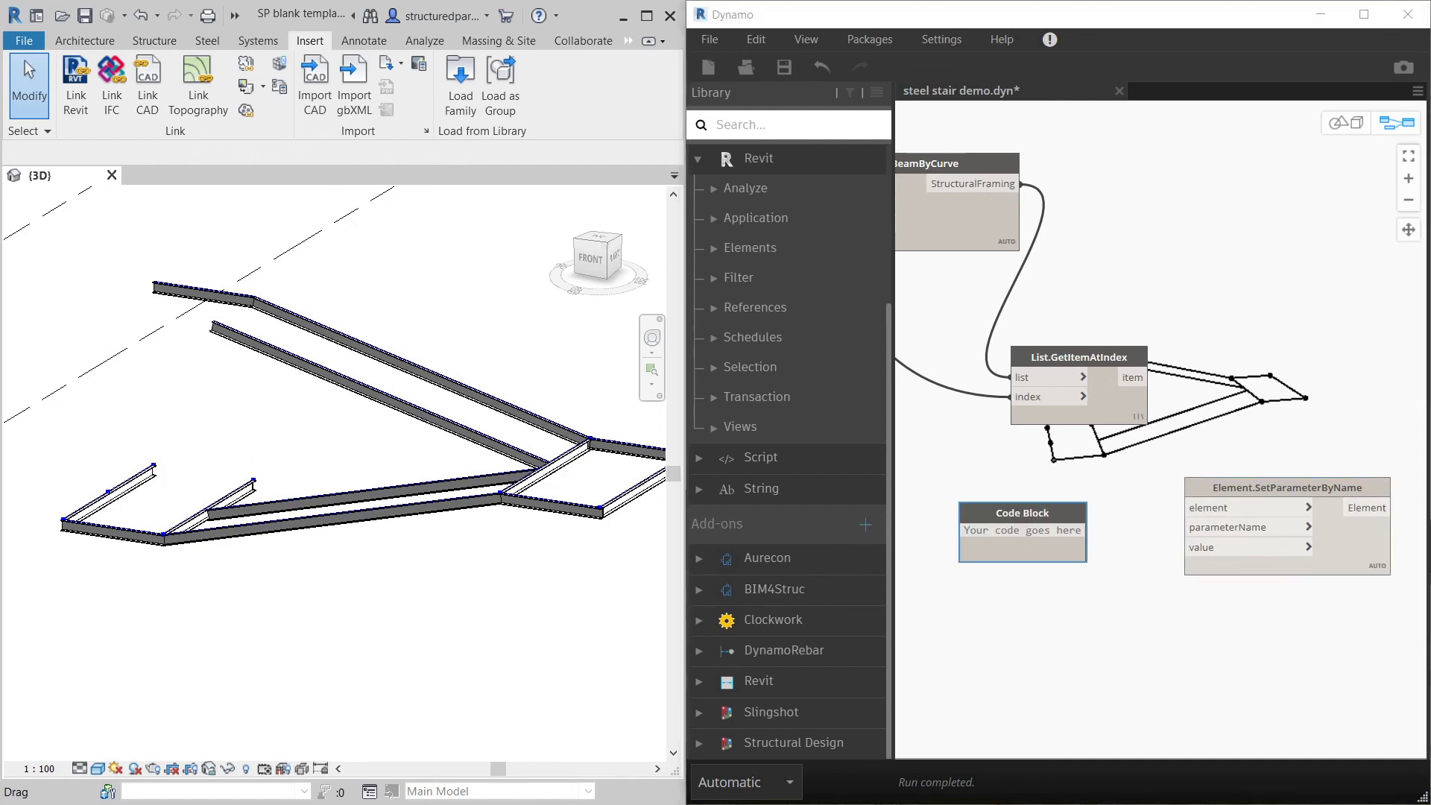
pyautogui.moveTo(1013, 515); pyautogui.dragTo(1013, 516)
pyautogui.rightClick(960, 562)
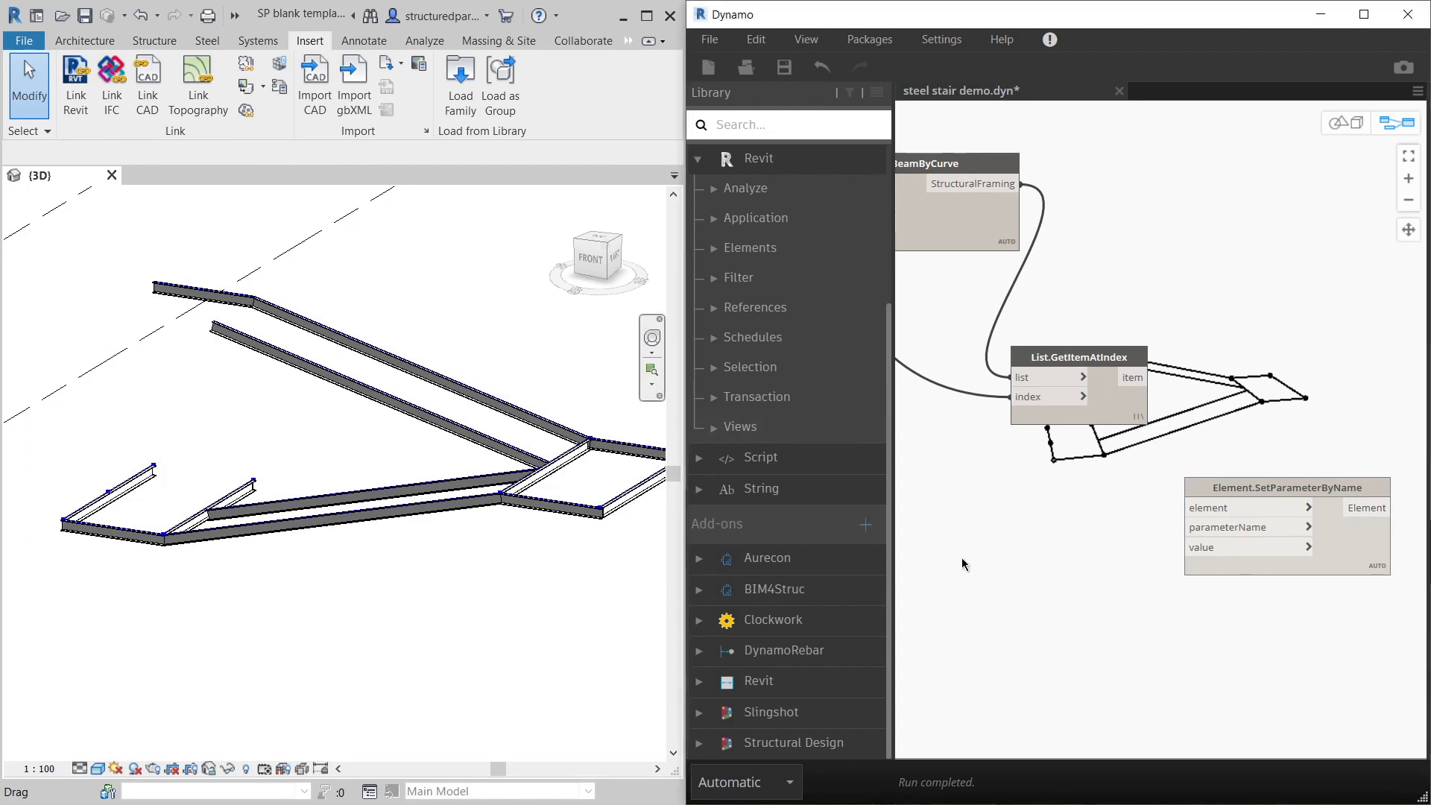
pyautogui.write('string')
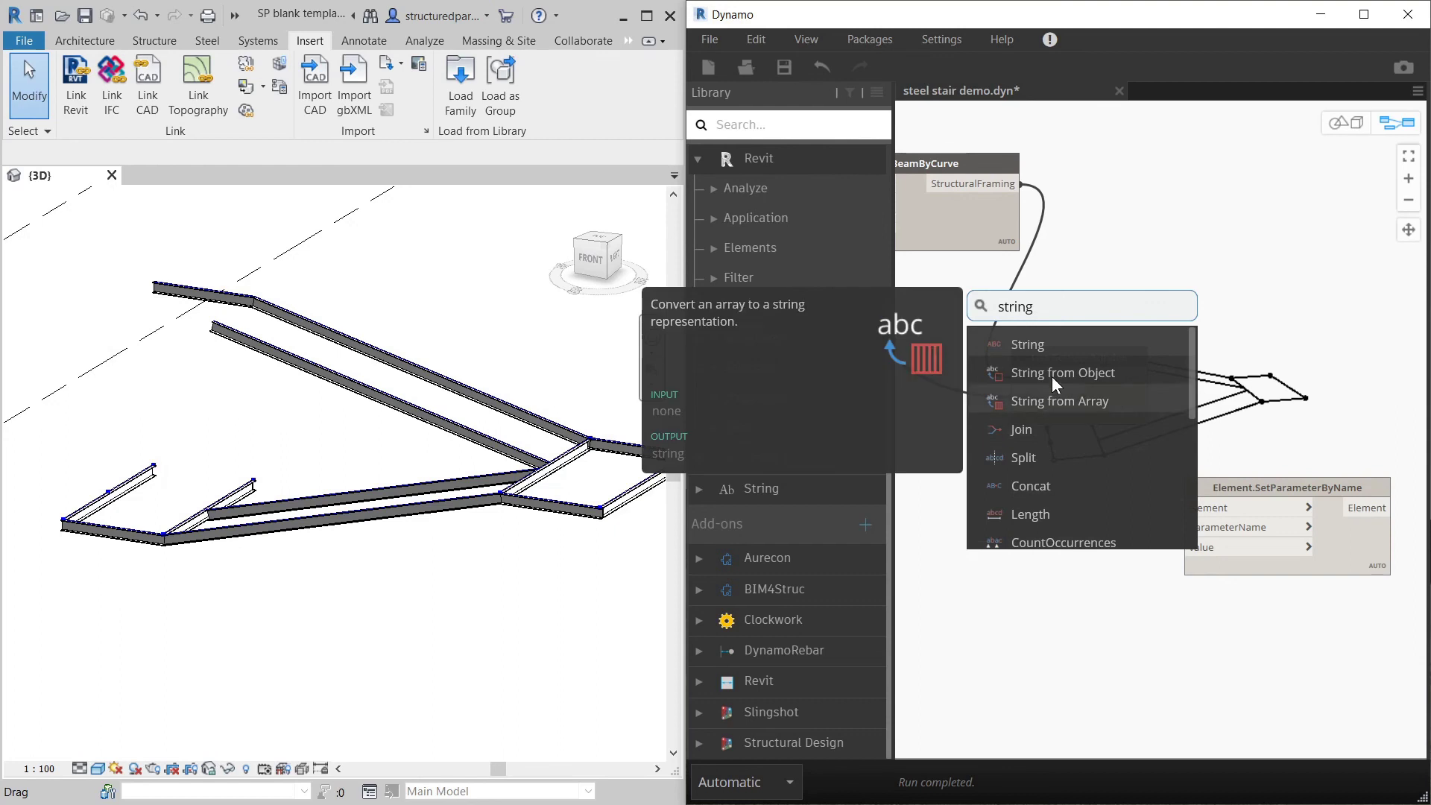
pyautogui.click(1027, 344)
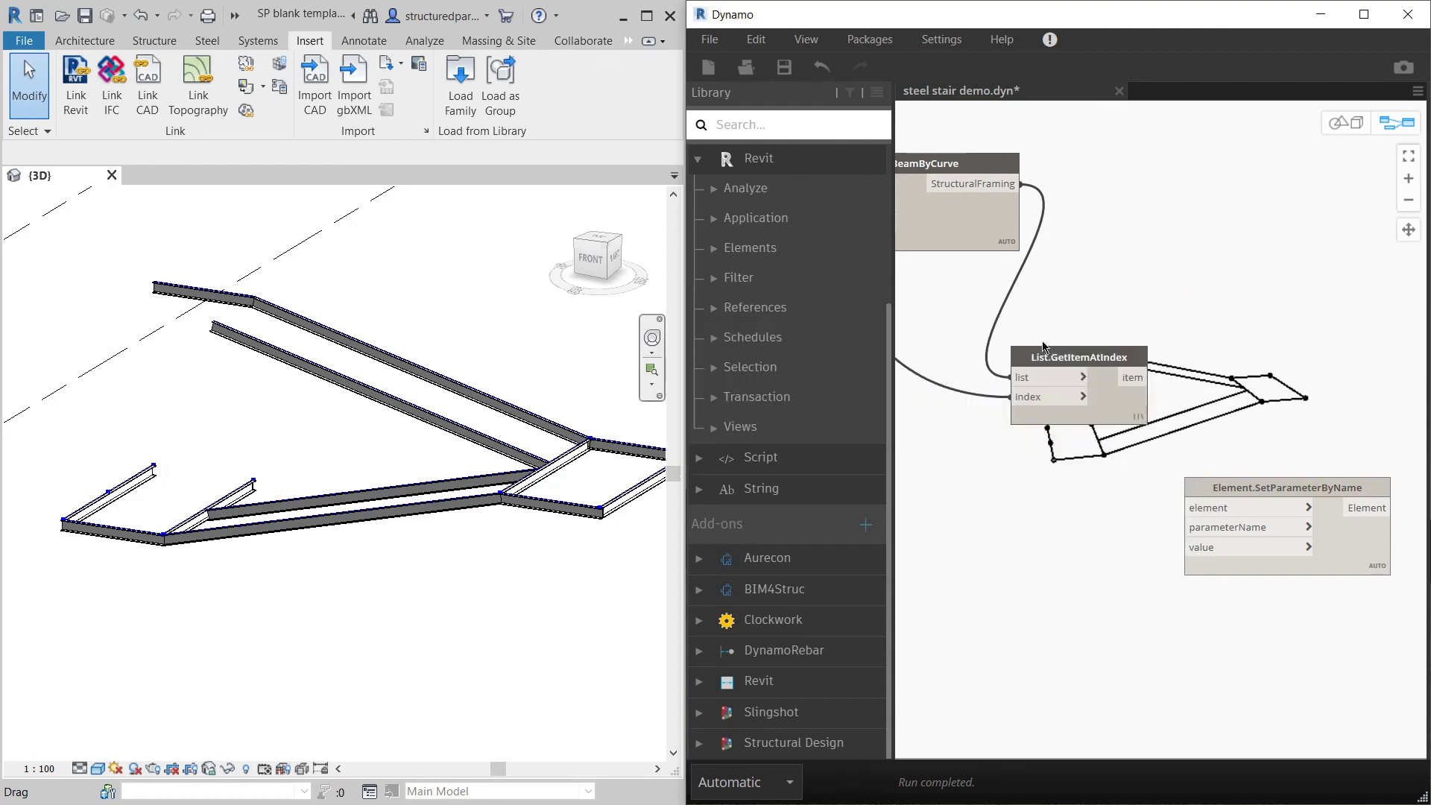
pyautogui.moveTo(1114, 363); pyautogui.dragTo(1026, 499)
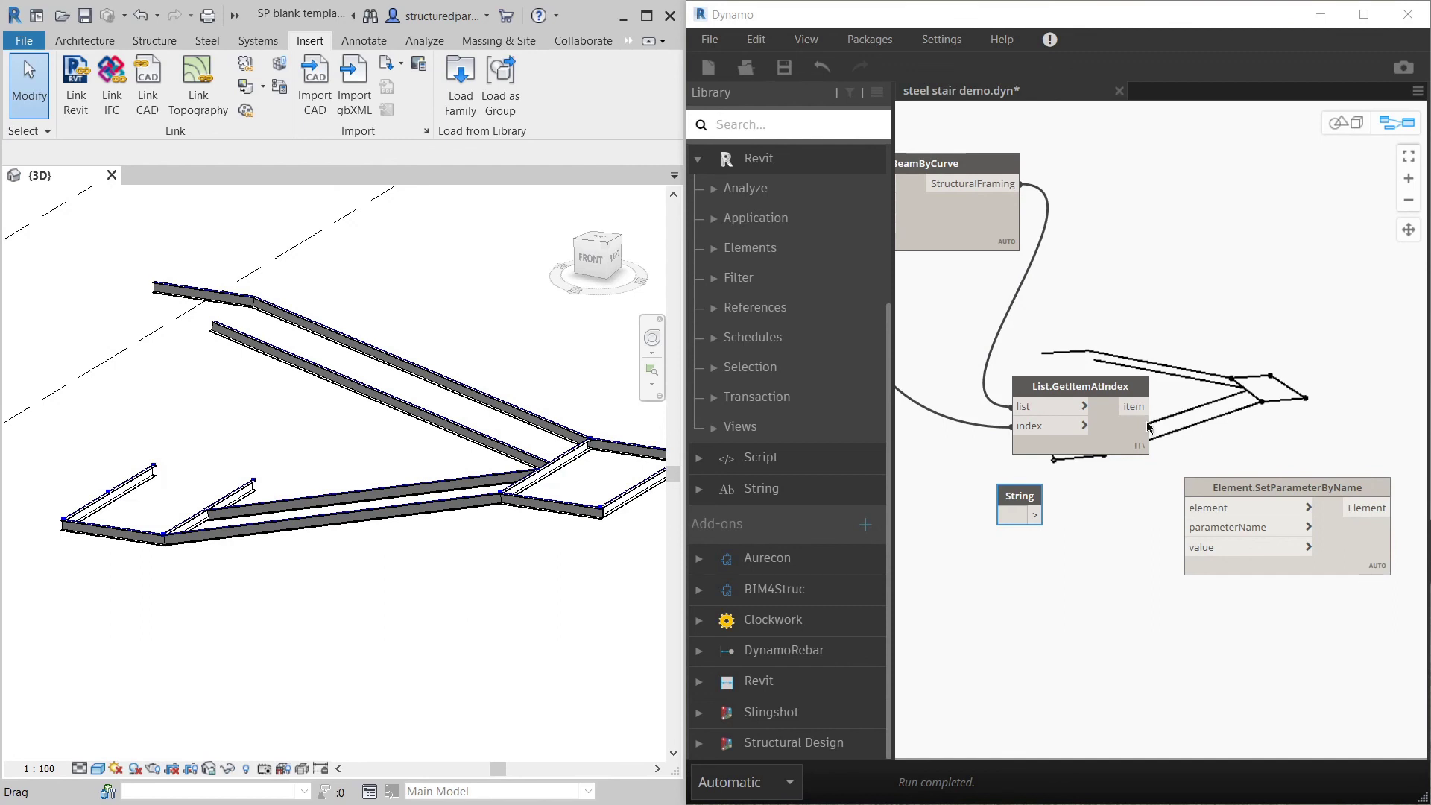
# Step: Enter Cross-Section Rotation in the String node and connect it to the parameterName input of Element.SetParameterByName
pyautogui.click(1011, 514)
pyautogui.write('Cross-Section')
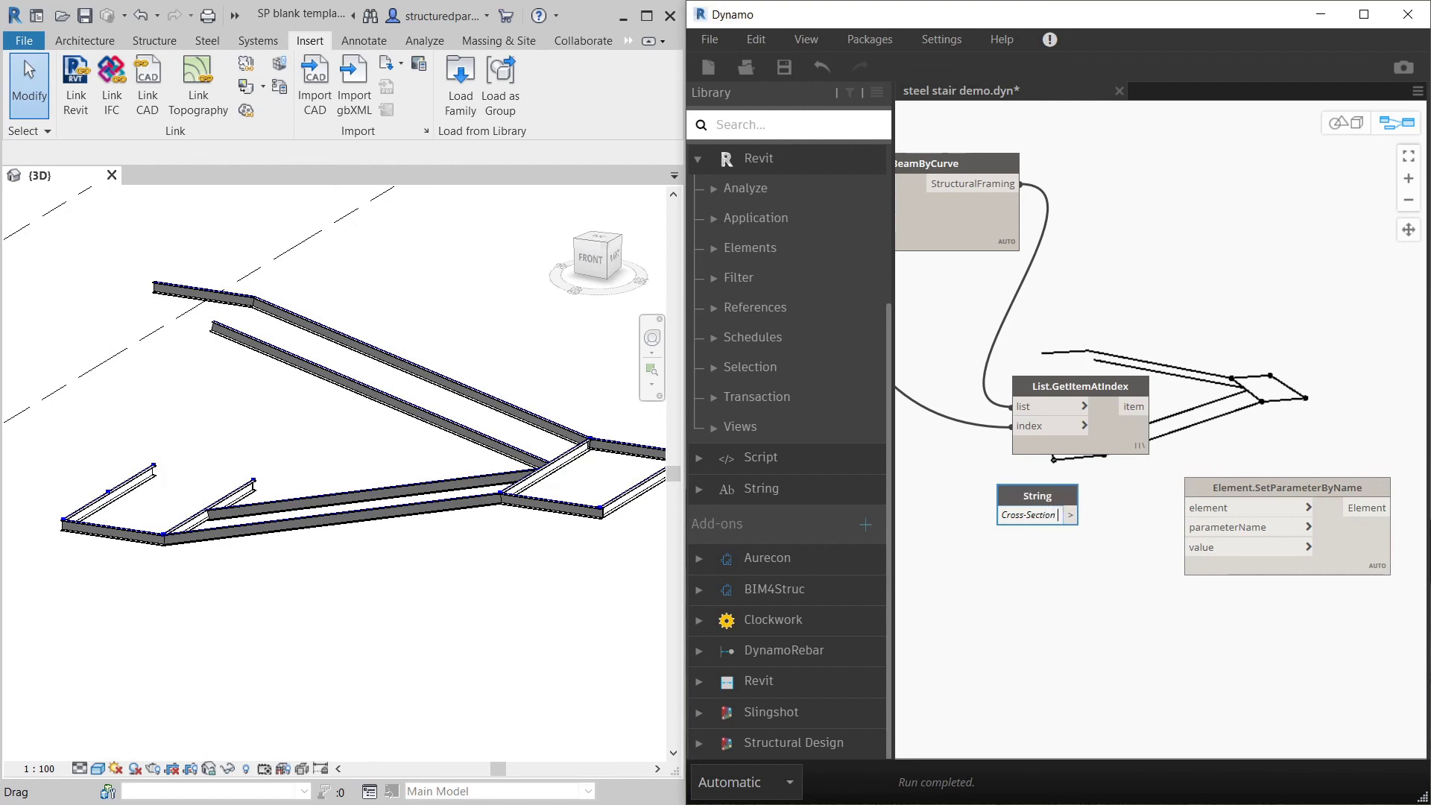
pyautogui.write(' Rotation')
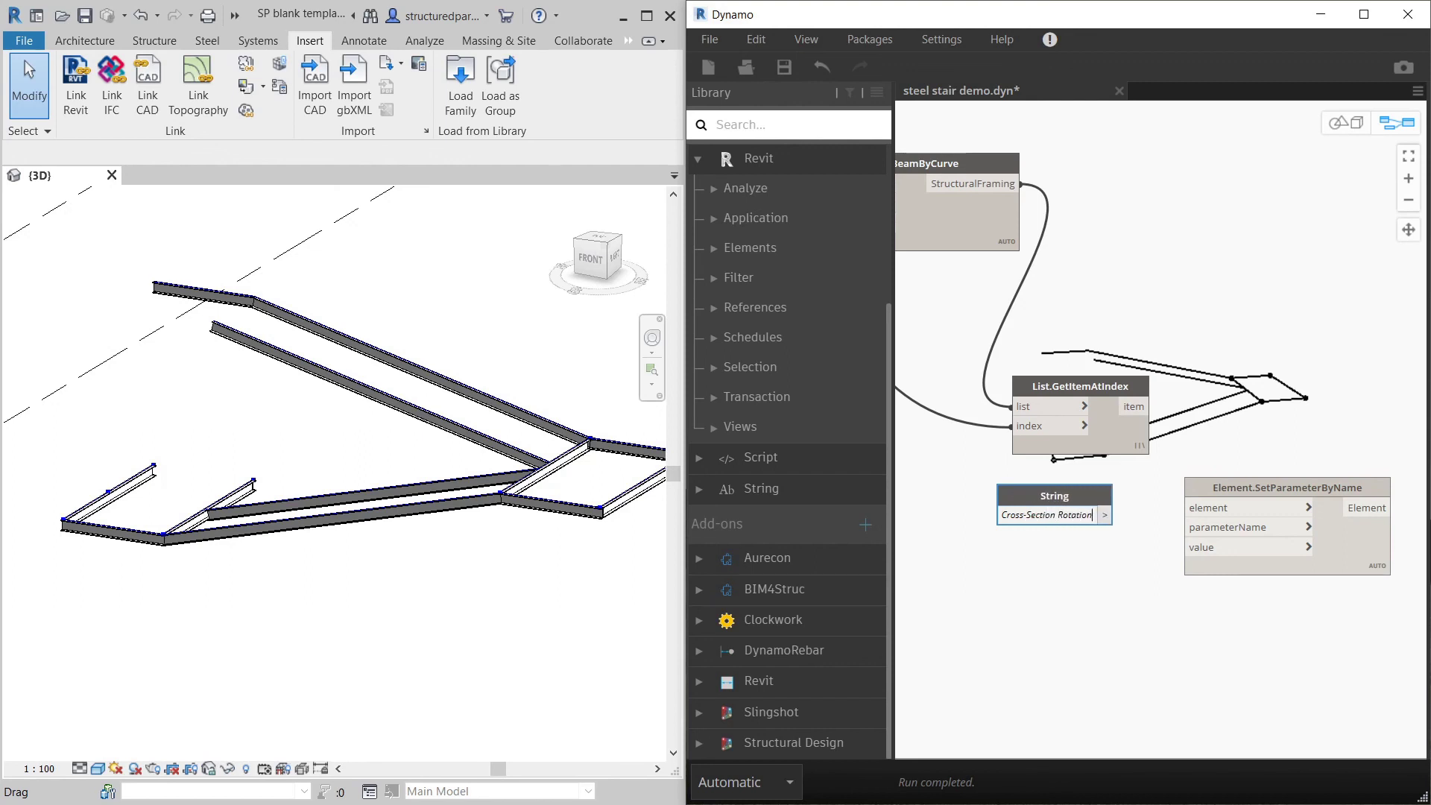
pyautogui.moveTo(1105, 515)
pyautogui.mouseDown()
pyautogui.moveTo(1184, 530)
pyautogui.moveTo(1080, 498)
pyautogui.moveTo(1079, 526)
pyautogui.mouseUp()
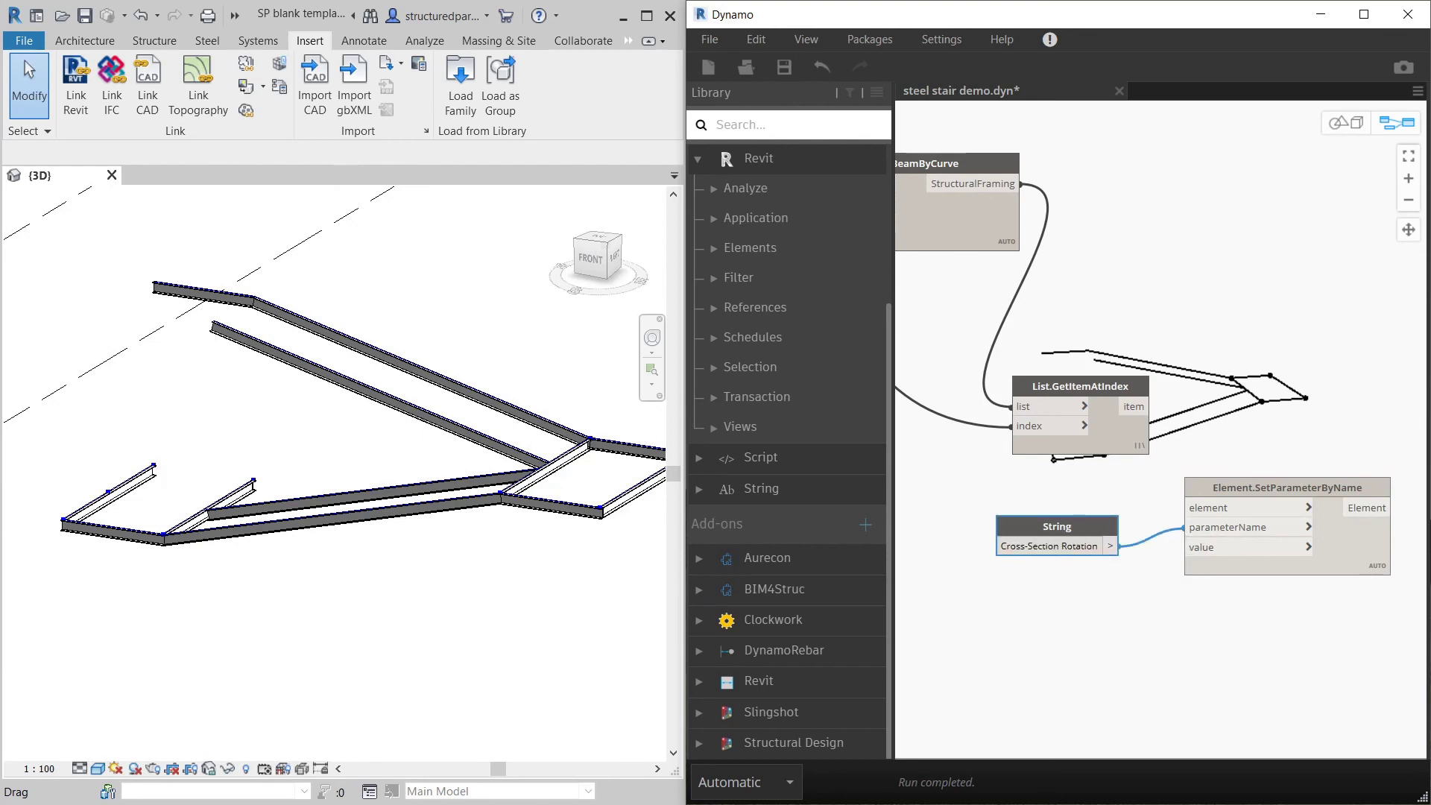
# Step: Add a Code Block containing 180 below the String node and connect it to the value input of Element.SetParameterByName
pyautogui.click(1036, 621)
pyautogui.rightClick(1021, 608)
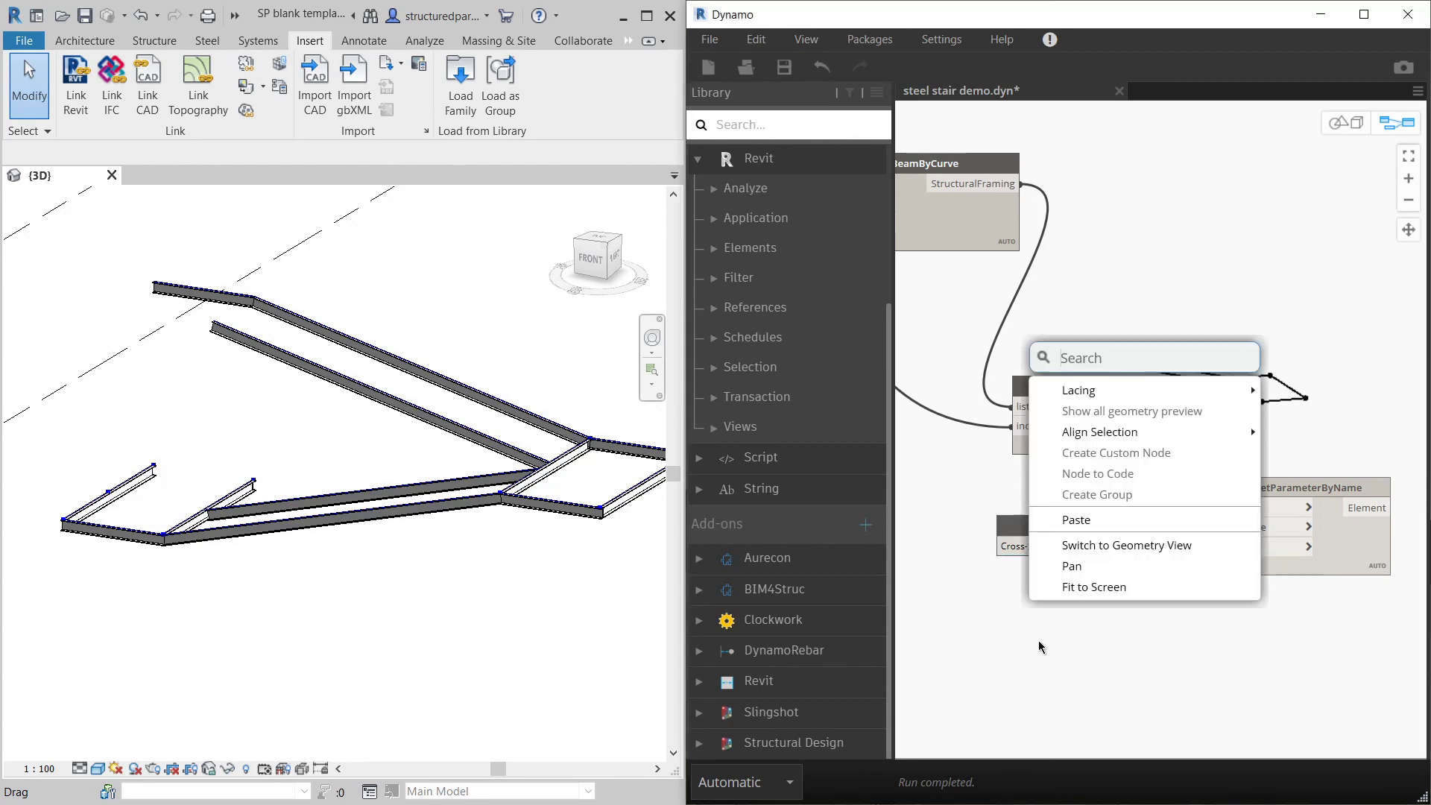
pyautogui.click(1041, 647)
pyautogui.doubleClick(1010, 622)
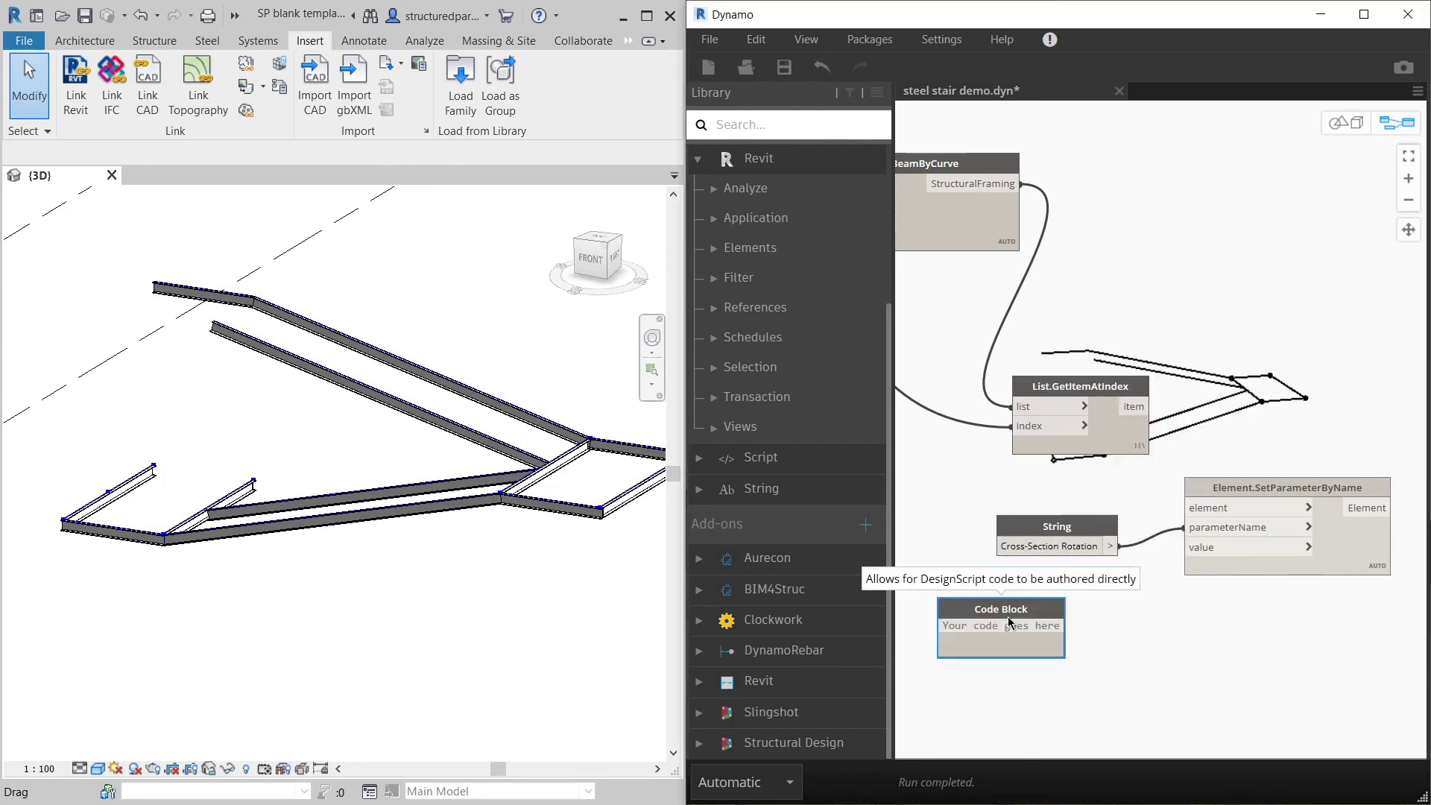
pyautogui.write('81')
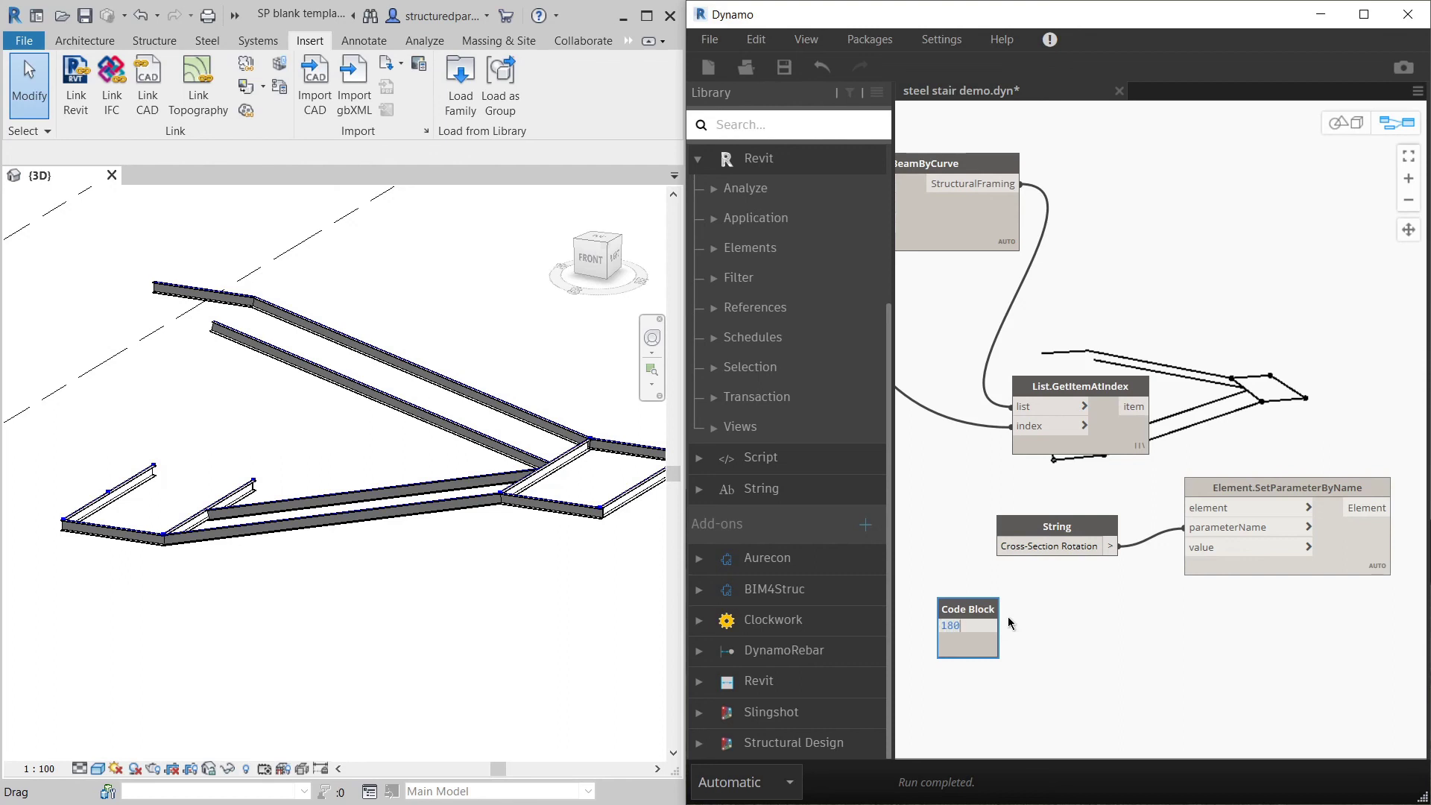
pyautogui.click(1027, 624)
pyautogui.moveTo(990, 626); pyautogui.dragTo(1014, 595)
pyautogui.click(1305, 493)
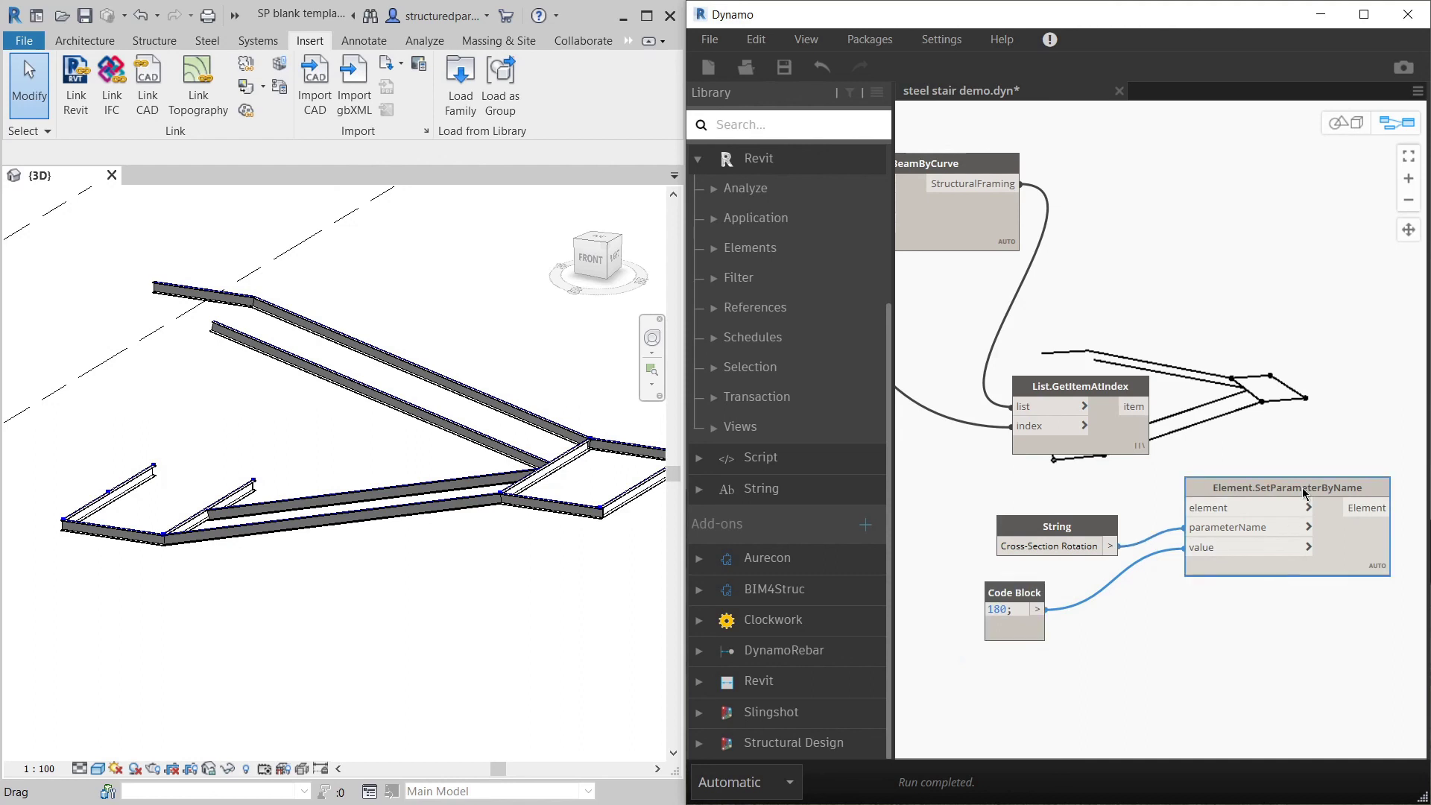
pyautogui.moveTo(1305, 493); pyautogui.dragTo(1313, 634)
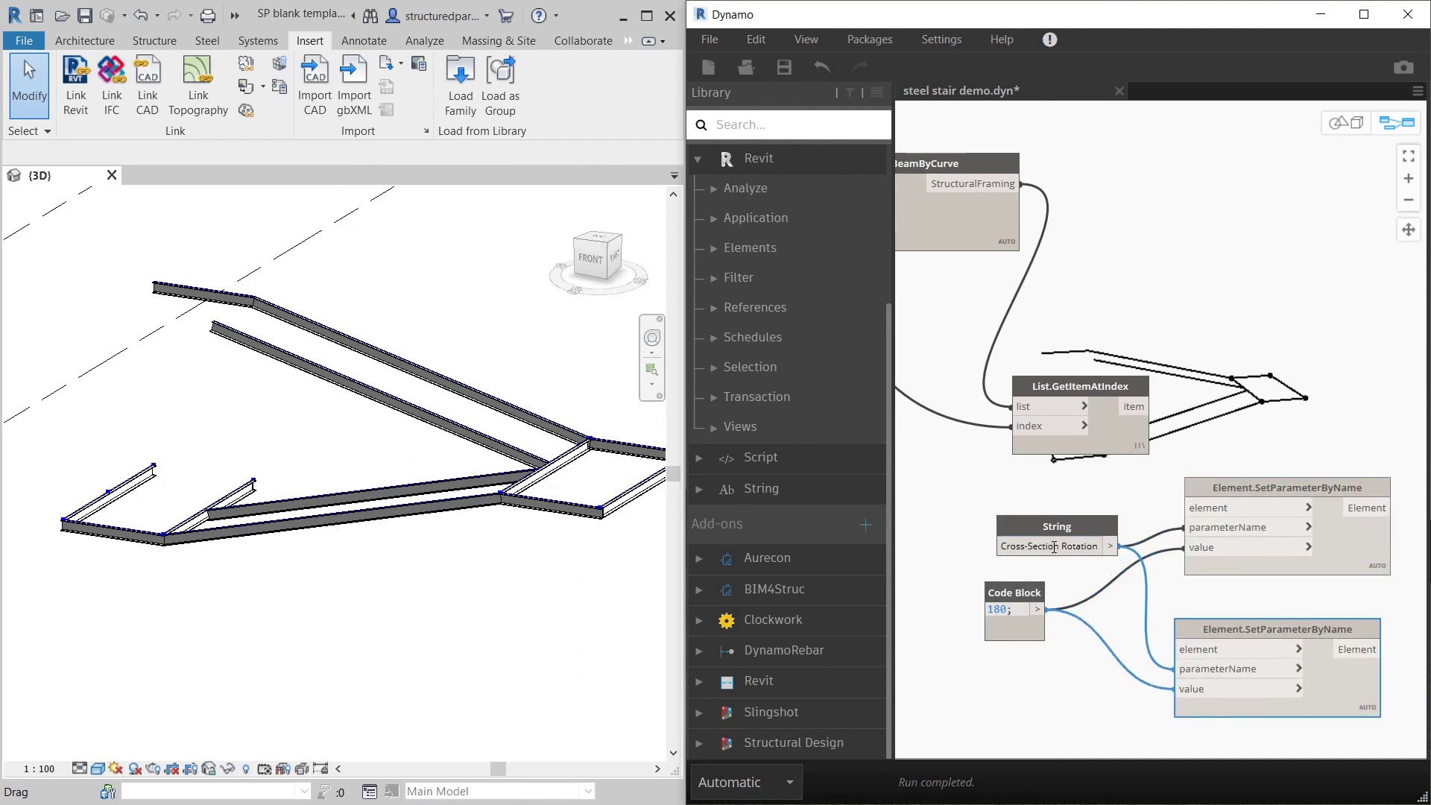
pyautogui.press('Delete')
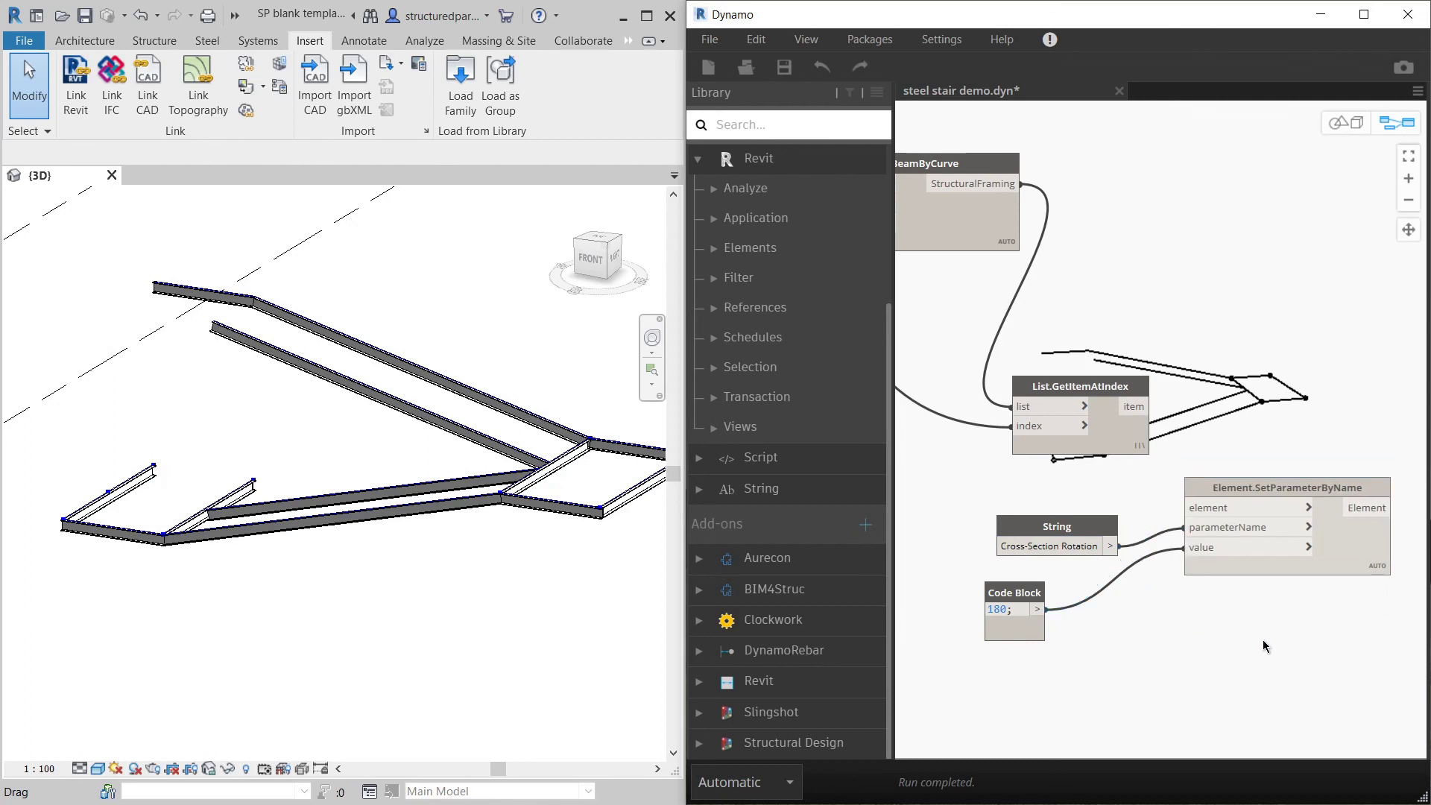
# Step: Duplicate the String, Code Block and Element.SetParameterByName nodes together and place the copies below the originals
pyautogui.moveTo(1295, 642); pyautogui.dragTo(1067, 510)
pyautogui.moveTo(1298, 669); pyautogui.dragTo(1043, 504)
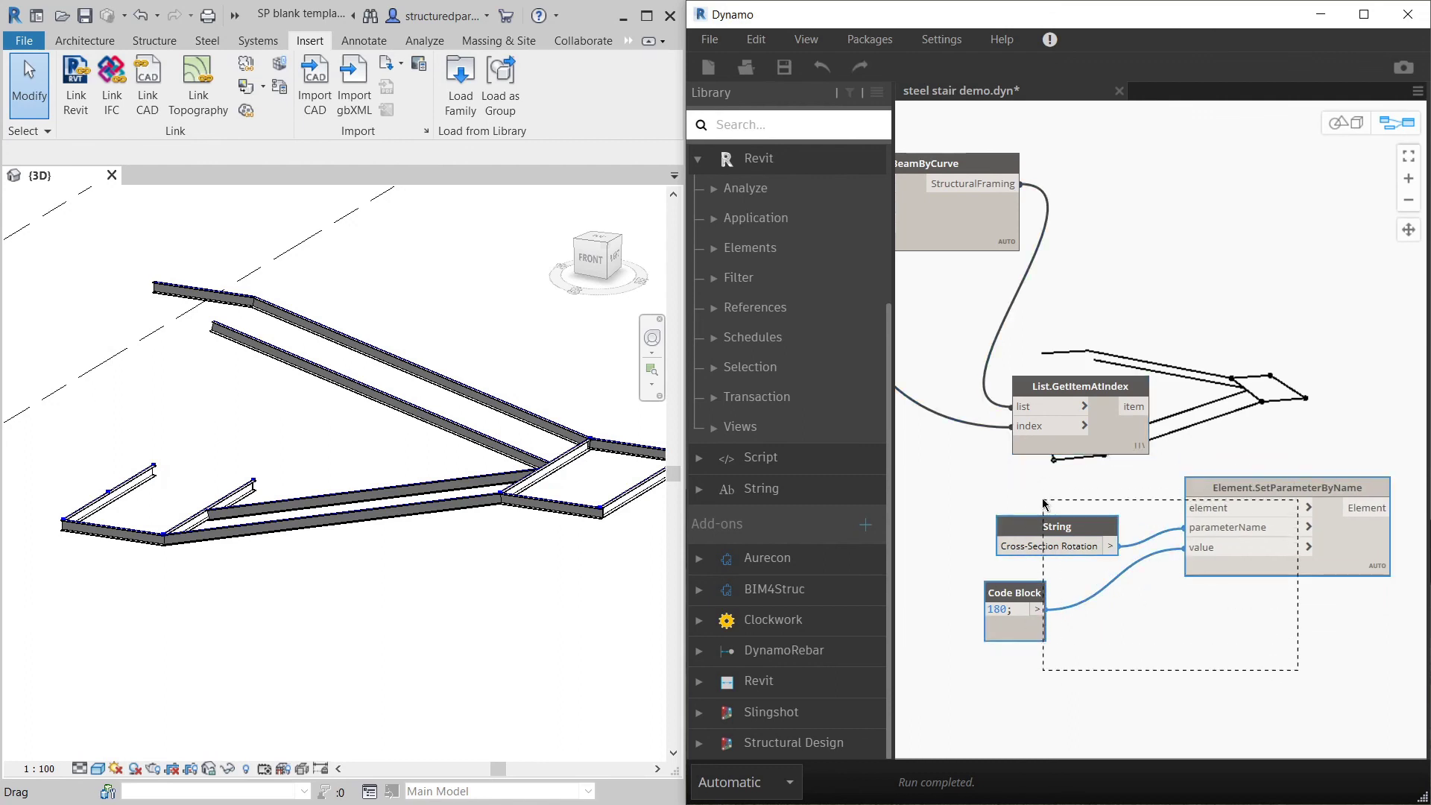
pyautogui.hotkey('ctrl', 'c')
pyautogui.hotkey('ctrl', 'v')
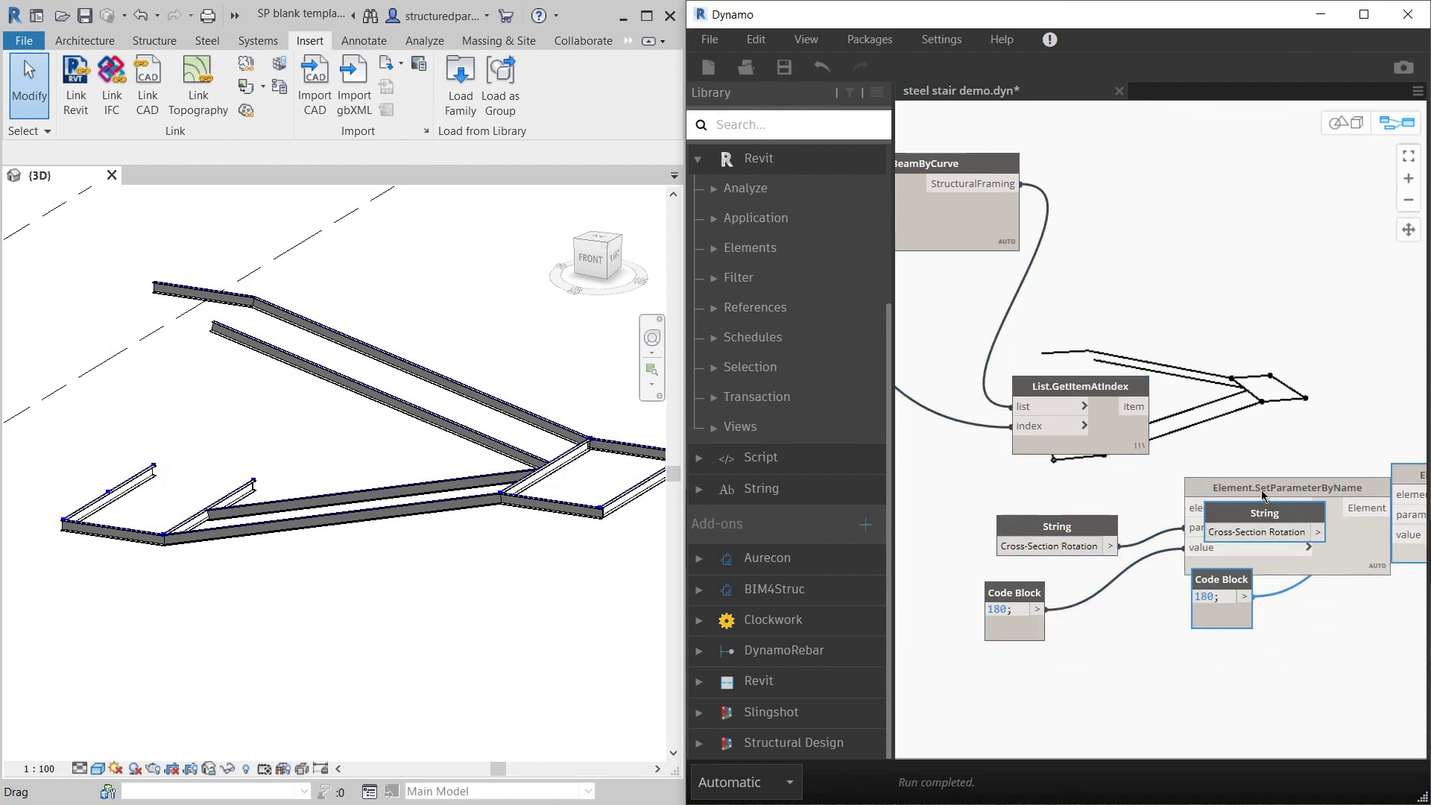
pyautogui.moveTo(1397, 466); pyautogui.dragTo(1222, 657)
pyautogui.click(1174, 626)
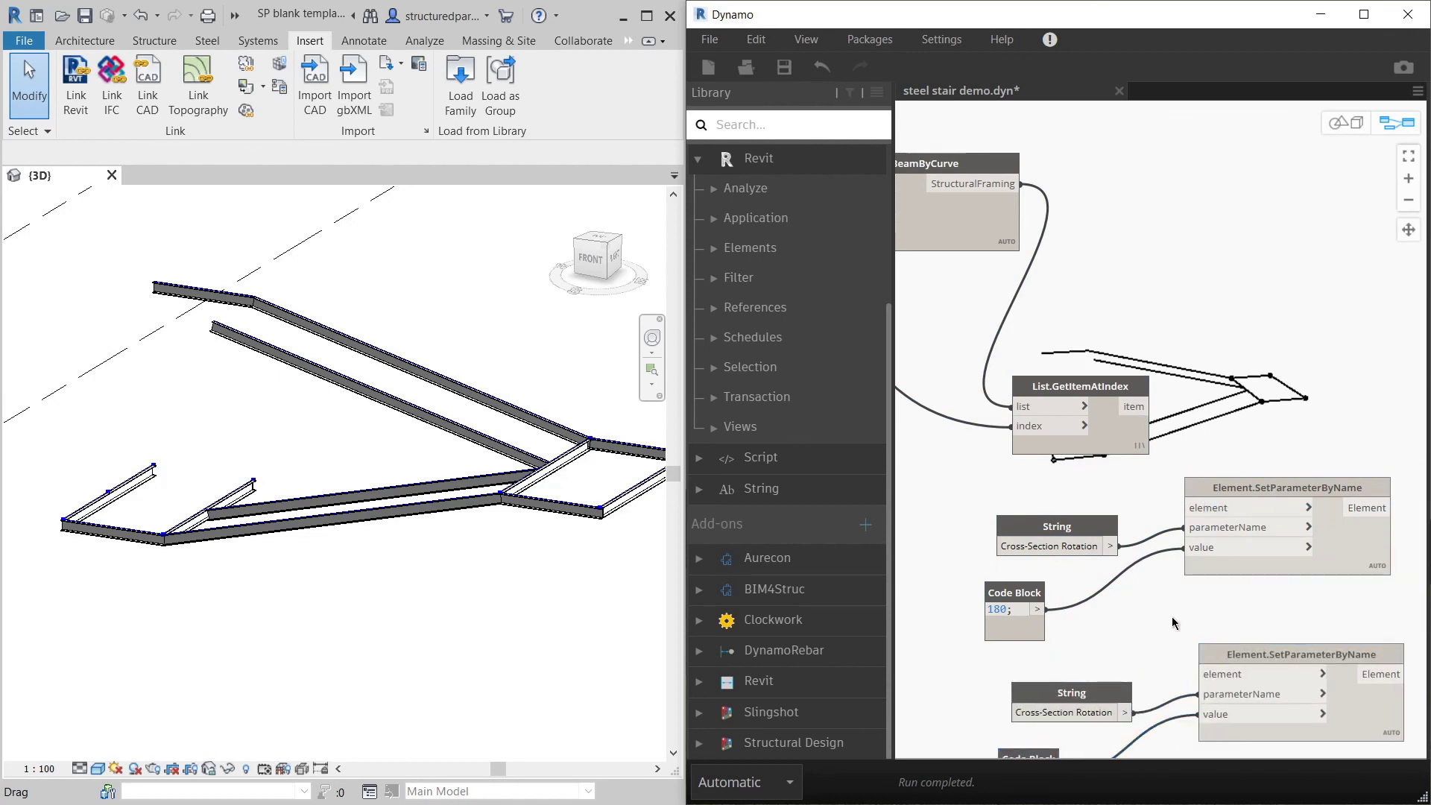
# Step: Change the text in the copied String node to z Offset Value
pyautogui.scroll(-1, 1174, 626)
pyautogui.click(234, 681)
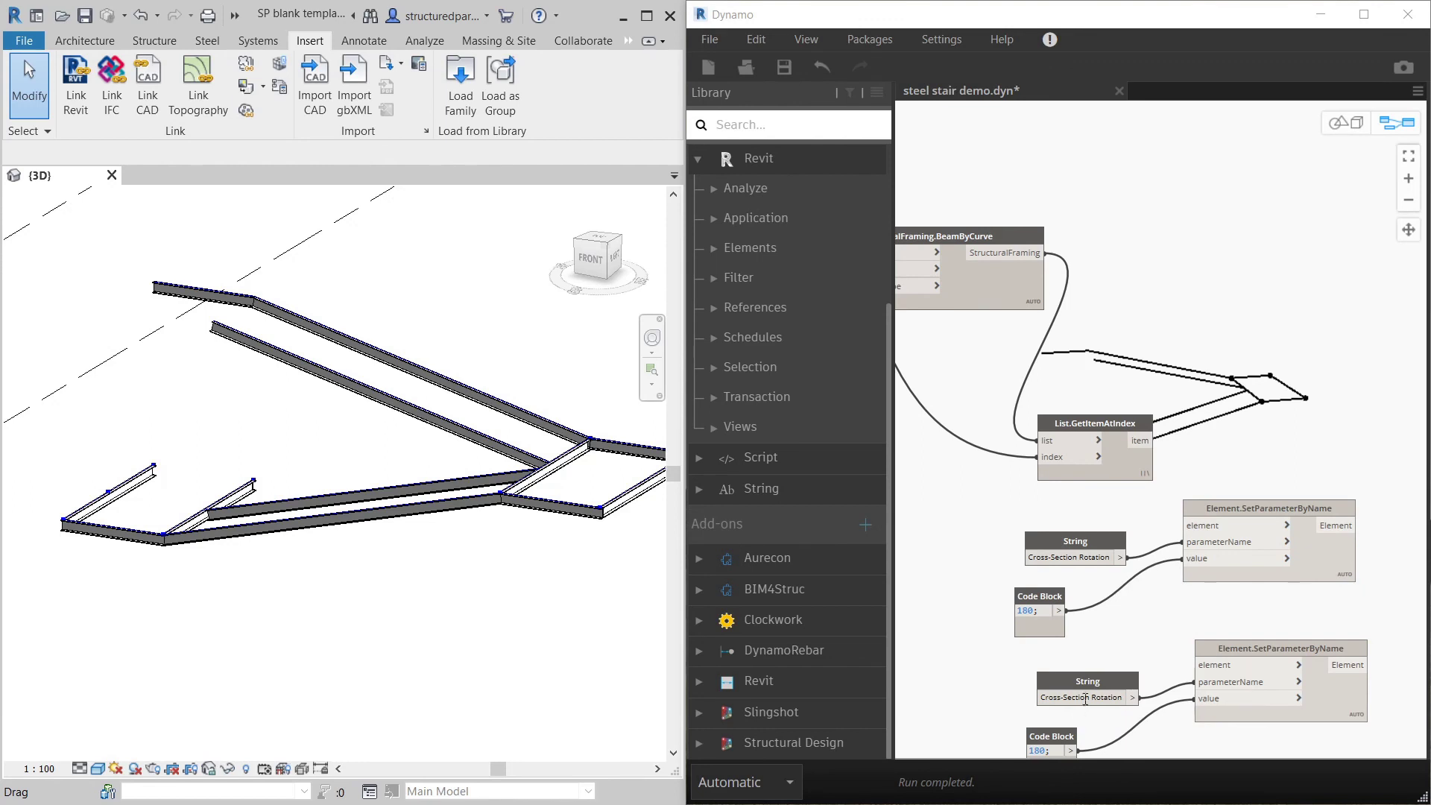
pyautogui.click(1080, 697)
pyautogui.write('z')
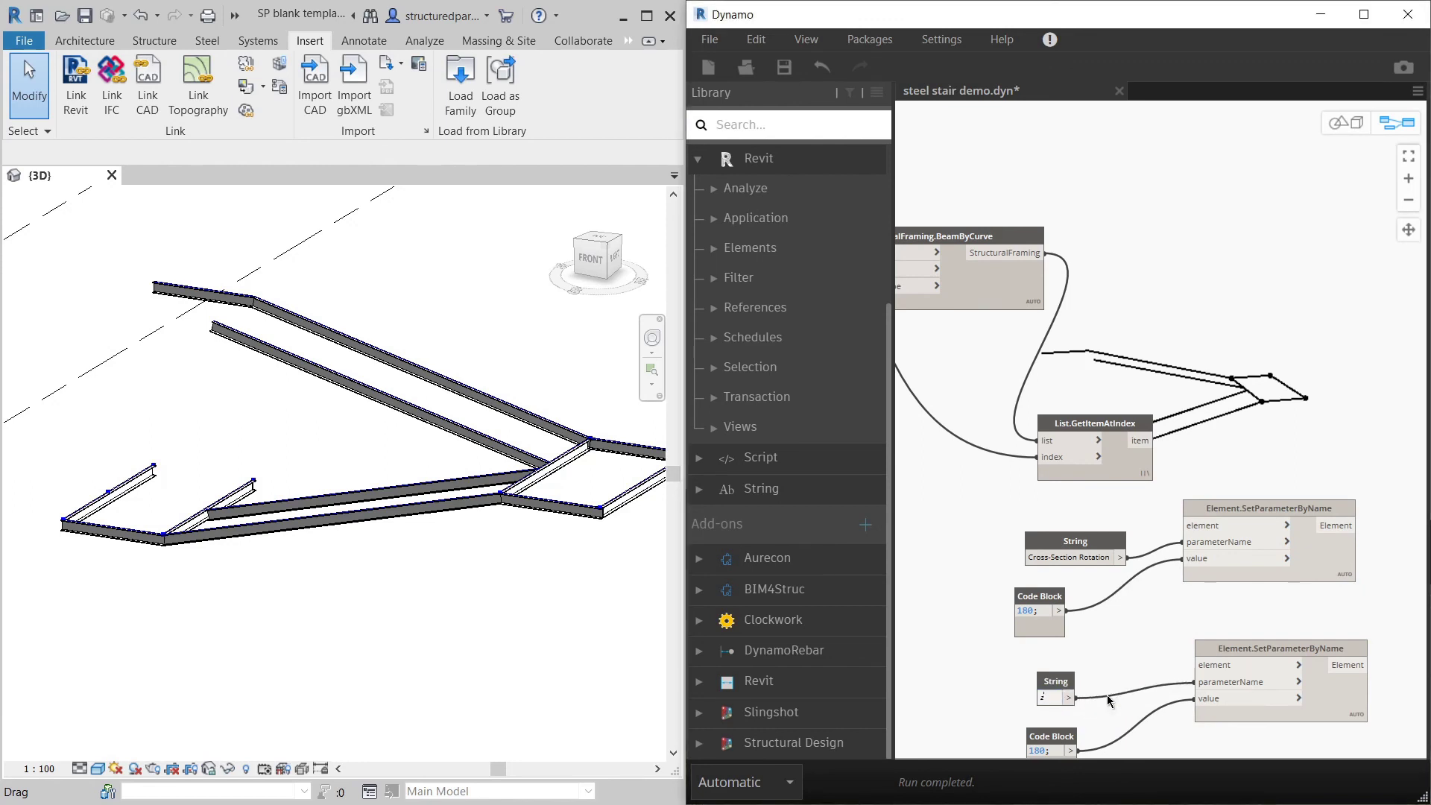
pyautogui.write(' Offset Value')
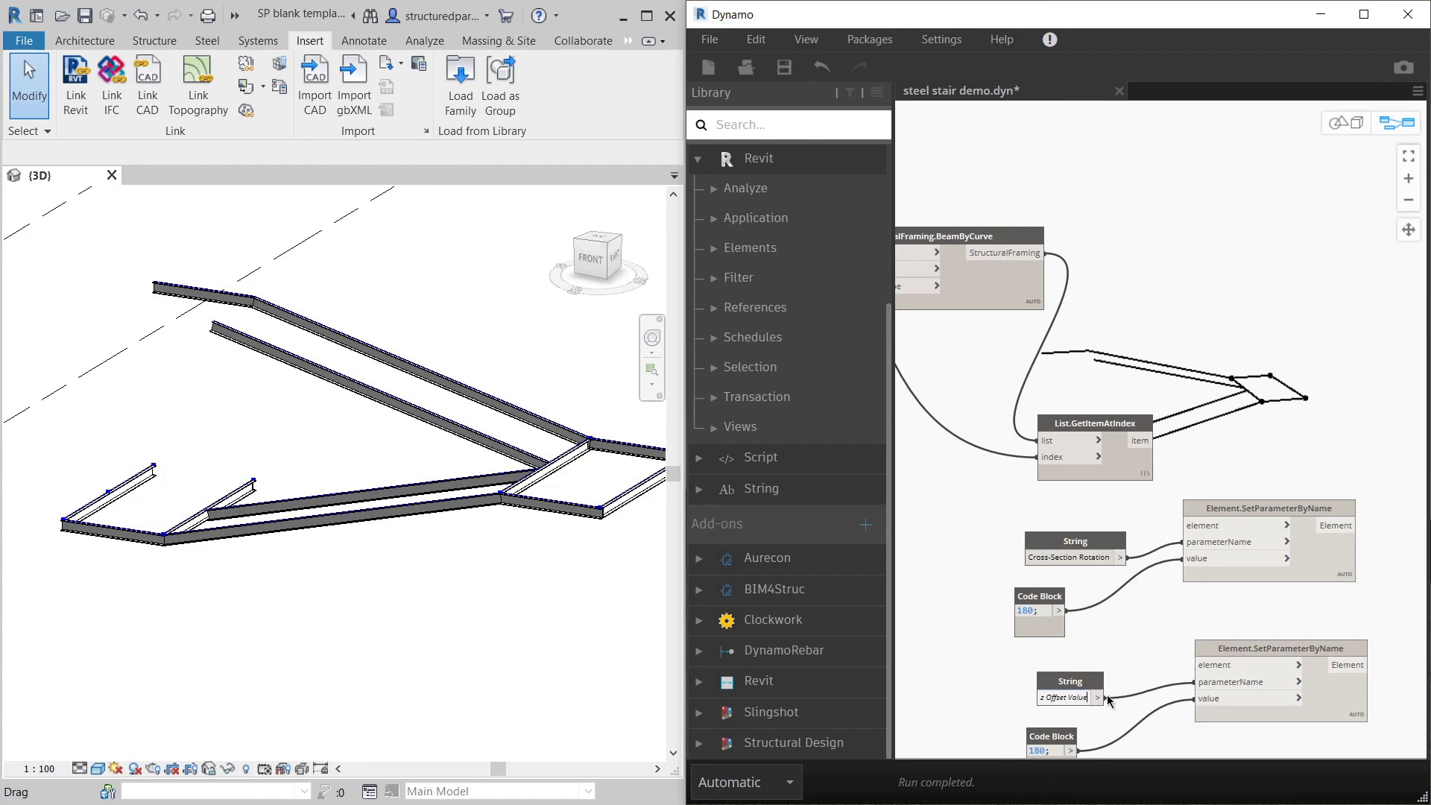
pyautogui.click(1126, 675)
# Step: Set the copied Code Block for the z Offset Value parameter to 200
pyautogui.scroll(-4, 1069, 429)
pyautogui.scroll(7, 1073, 558)
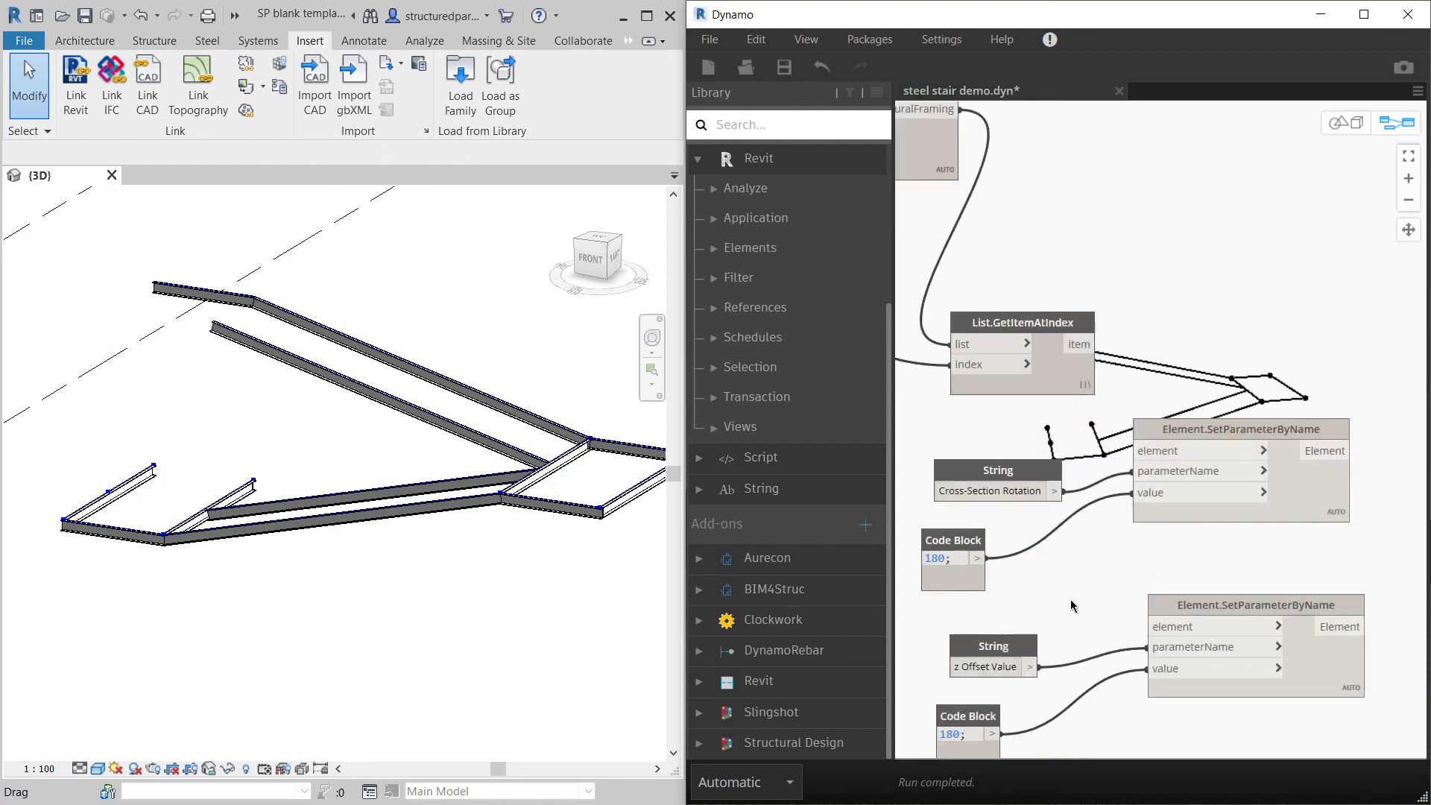
pyautogui.scroll(-4, 1108, 528)
pyautogui.scroll(3, 1110, 529)
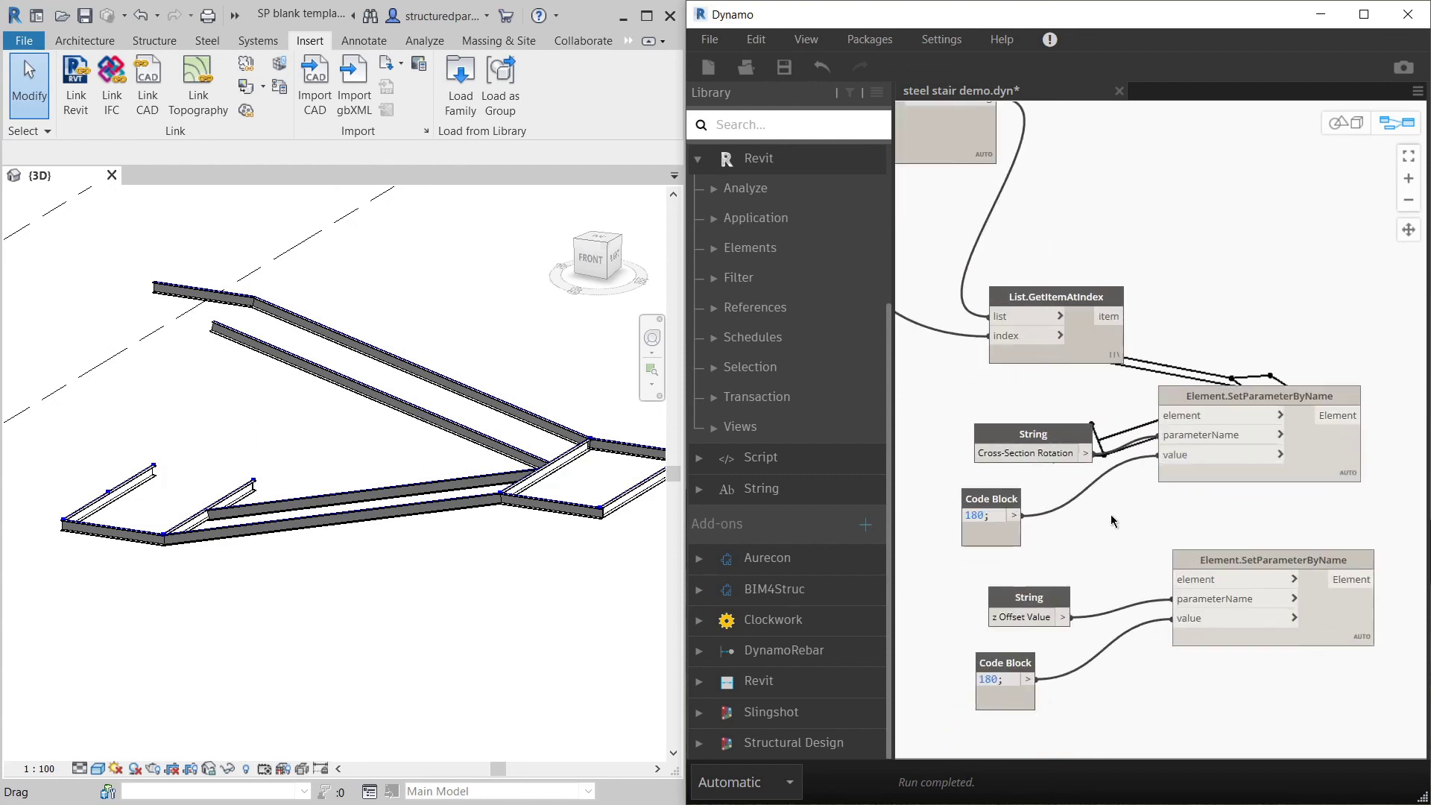
pyautogui.moveTo(998, 679)
pyautogui.write('-20')
pyautogui.moveTo(1003, 680); pyautogui.dragTo(918, 681)
pyautogui.write('200')
# Step: Connect the item output of List.GetItemAtIndex to the element input of the Cross-Section Rotation SetParameterByName node
pyautogui.click(1126, 316)
pyautogui.click(1171, 419)
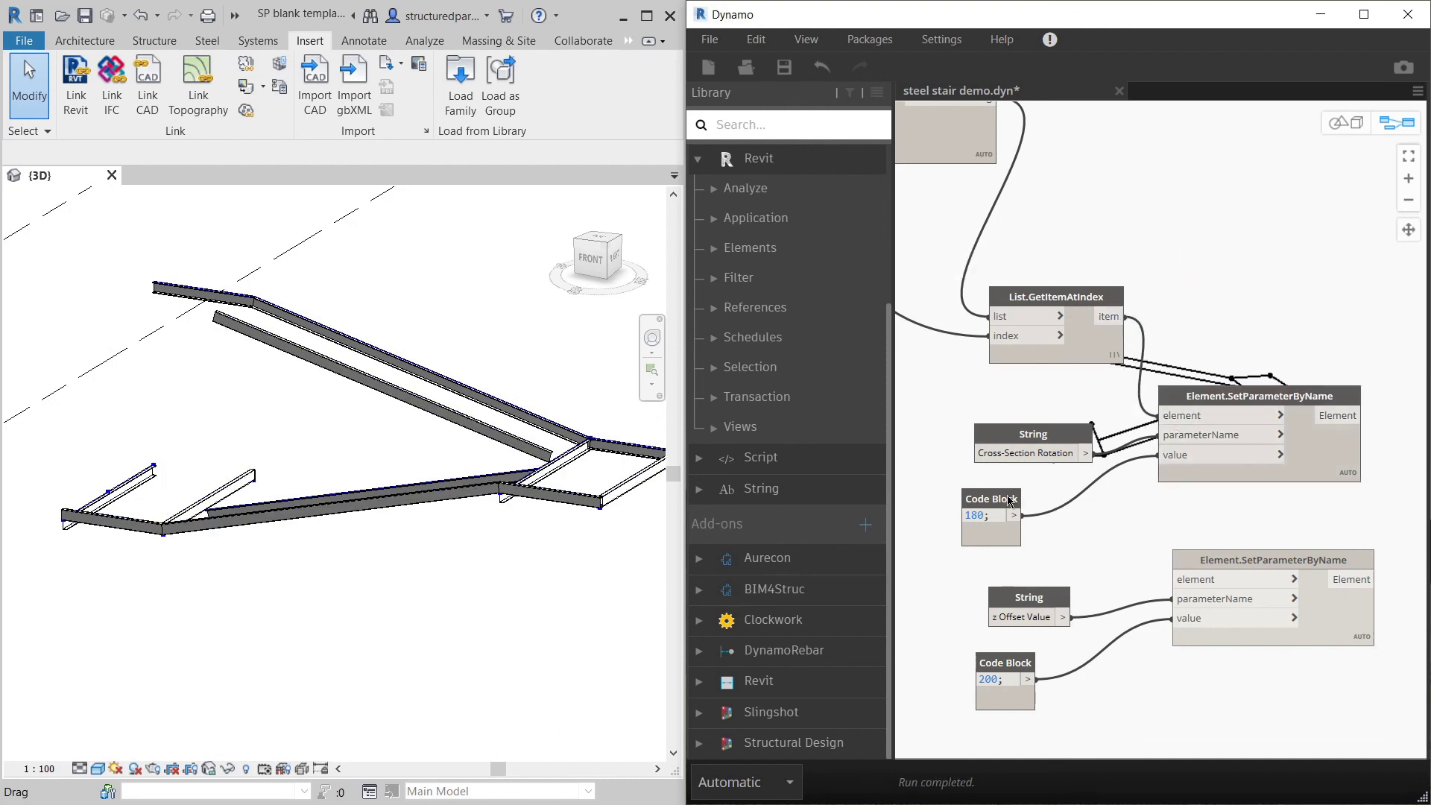
# Step: Examine the rotated beams in the Revit 3D view, comparing their positions at the landings and along both flights
pyautogui.click(497, 557)
pyautogui.scroll(5, 511, 489)
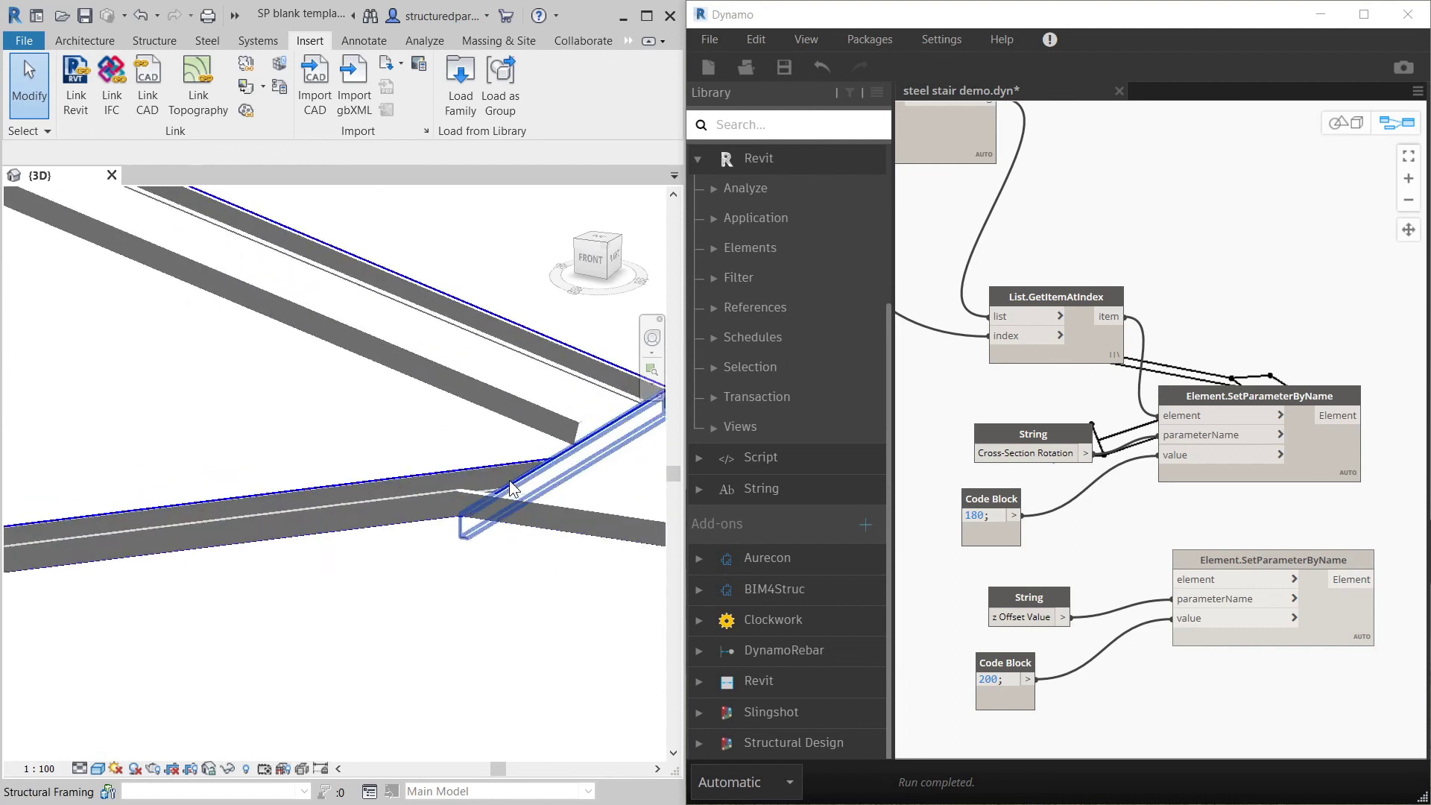
pyautogui.scroll(-3, 522, 529)
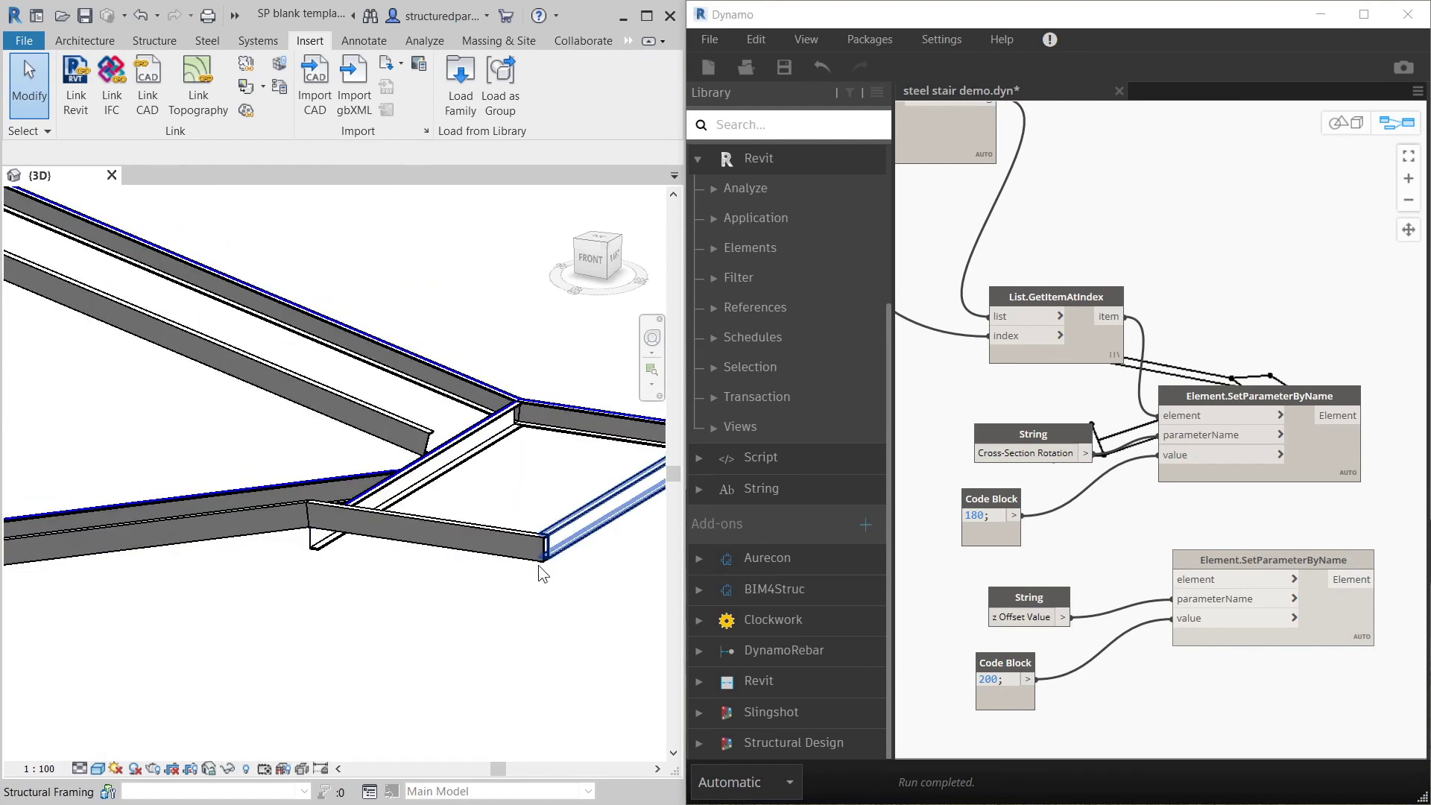
pyautogui.scroll(-3, 547, 553)
pyautogui.scroll(3, 332, 426)
pyautogui.scroll(-4, 511, 450)
pyautogui.scroll(3, 154, 300)
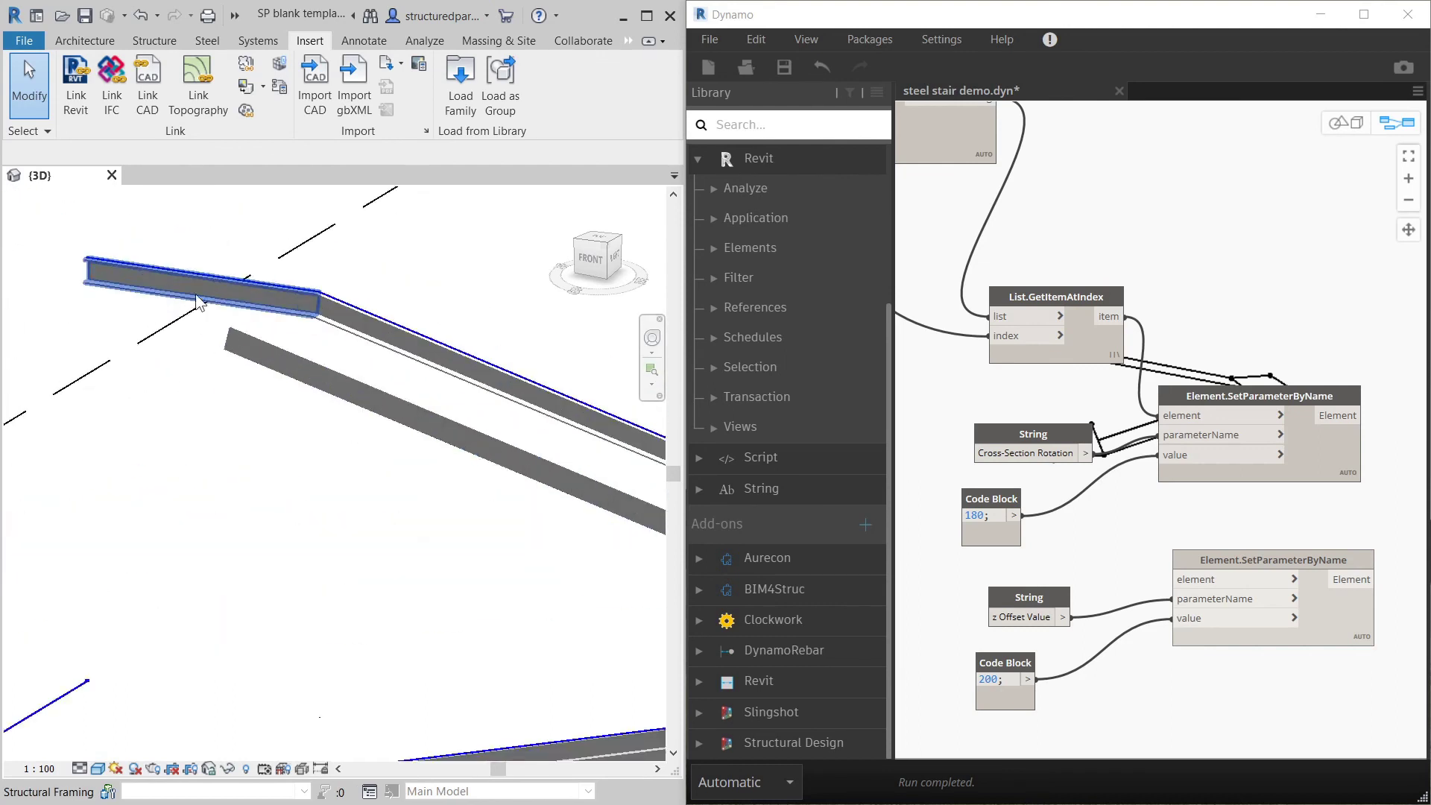
pyautogui.scroll(-3, 283, 418)
pyautogui.scroll(3, 247, 649)
pyautogui.scroll(-4, 258, 585)
pyautogui.scroll(2, 551, 611)
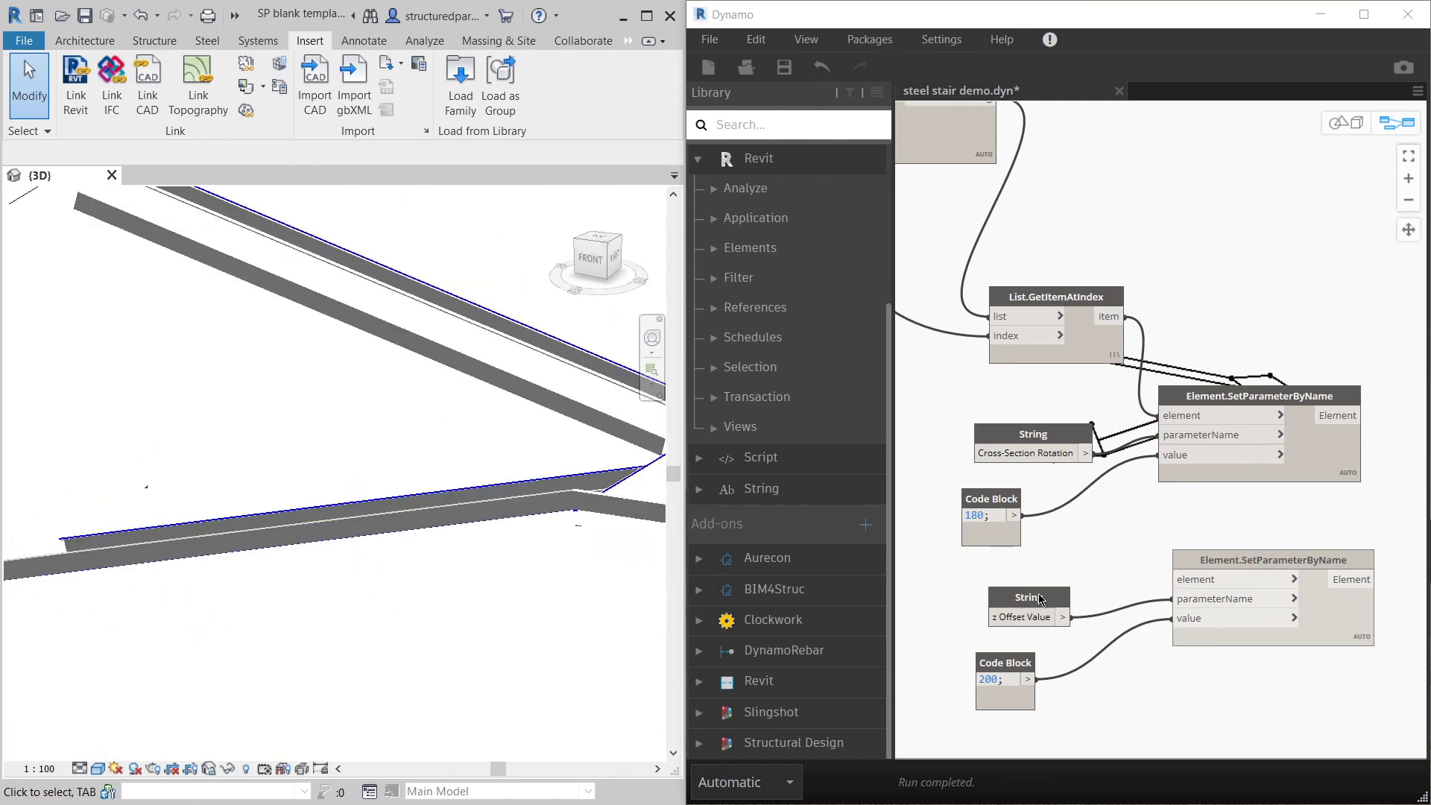
# Step: Connect the item output of List.GetItemAtIndex to the element input of the z Offset Value SetParameterByName node as well
pyautogui.click(1112, 348)
pyautogui.moveTo(1129, 317); pyautogui.dragTo(1177, 582)
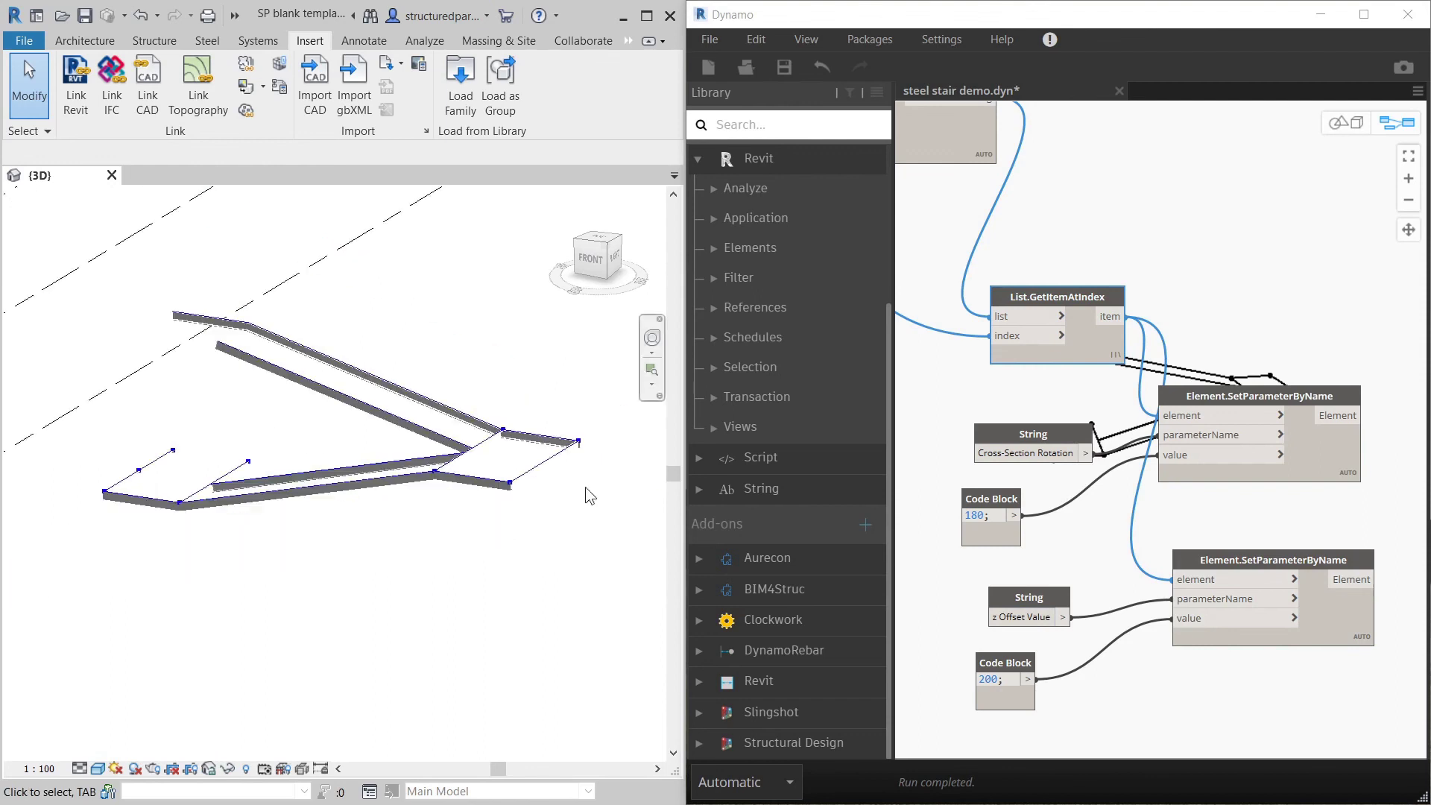
# Step: Inspect the beam joints at the upper and lower landings and along the flights in the Revit 3D view for alignment
pyautogui.scroll(3, 588, 495)
pyautogui.scroll(6, 288, 417)
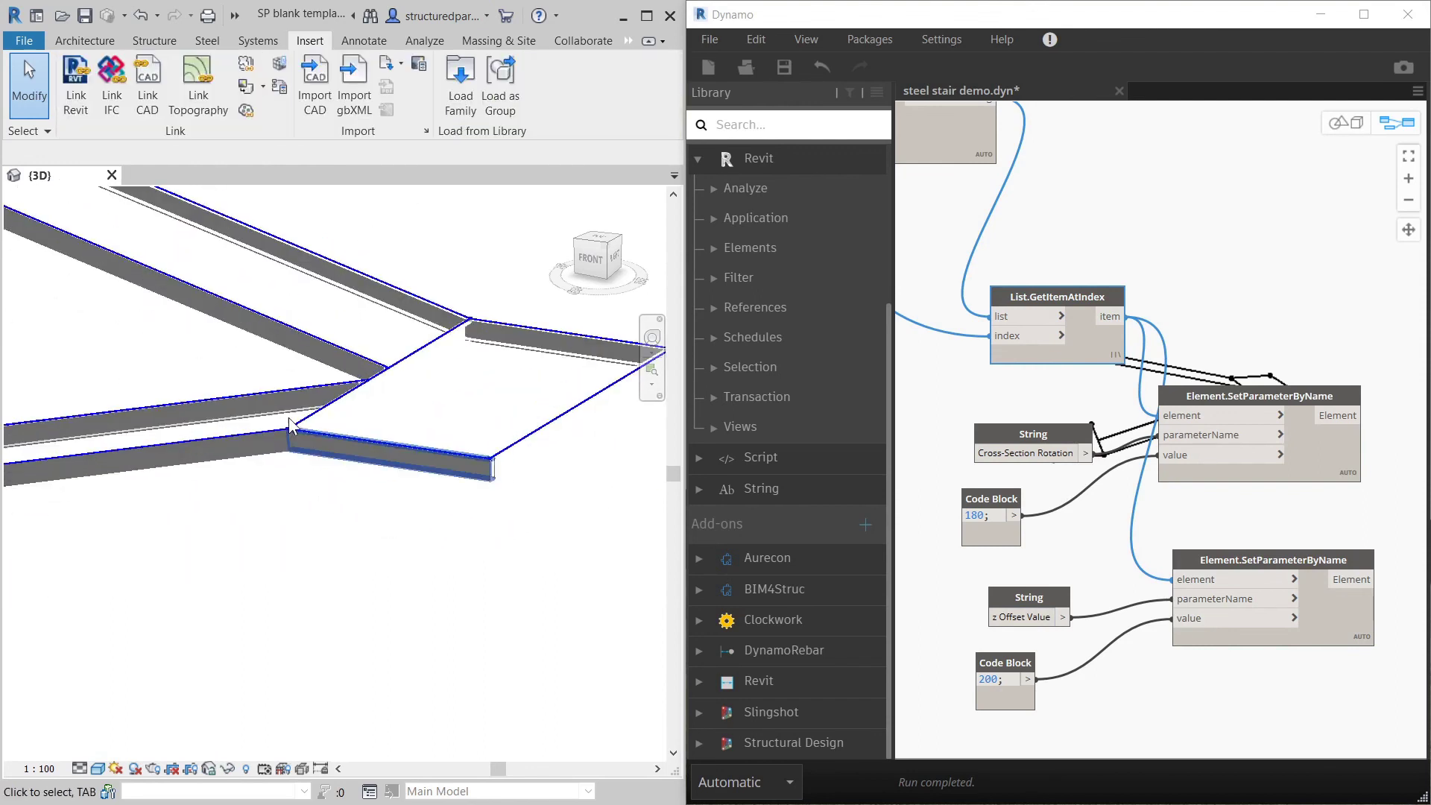
pyautogui.scroll(-5, 372, 581)
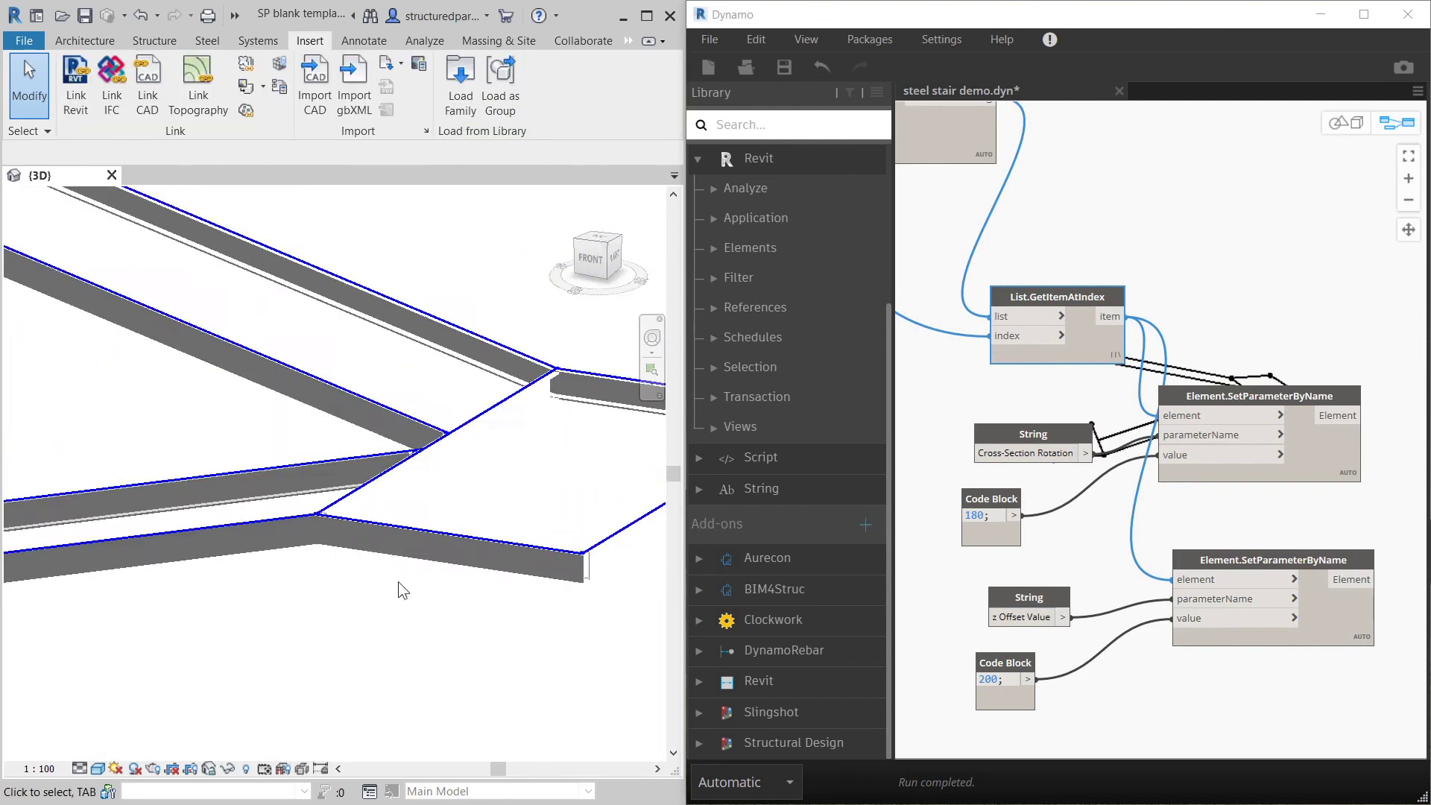
pyautogui.scroll(2, 484, 462)
pyautogui.scroll(-3, 539, 540)
pyautogui.scroll(5, 379, 588)
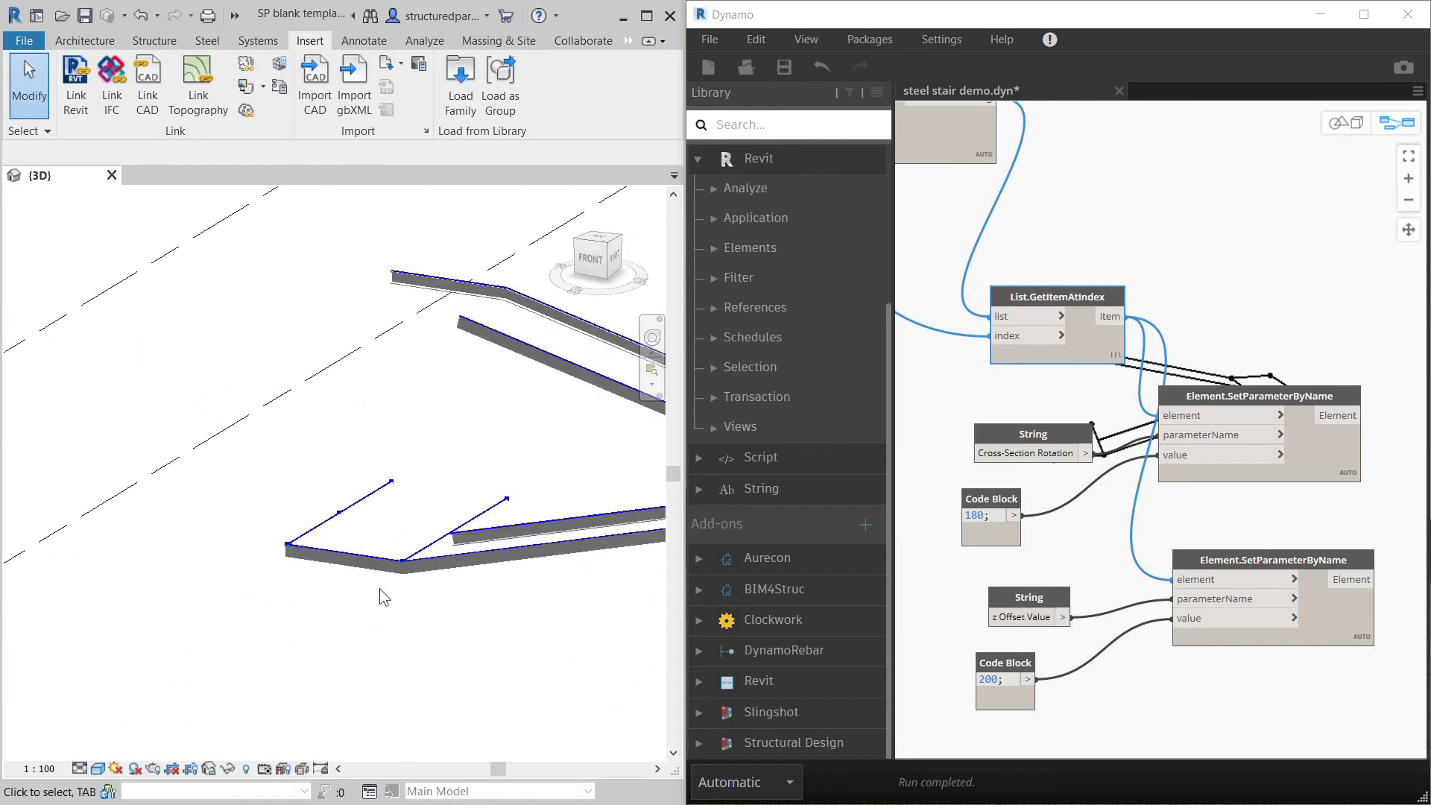
pyautogui.scroll(-1, 341, 597)
pyautogui.scroll(2, 447, 302)
pyautogui.scroll(-2, 308, 367)
pyautogui.scroll(2, 401, 252)
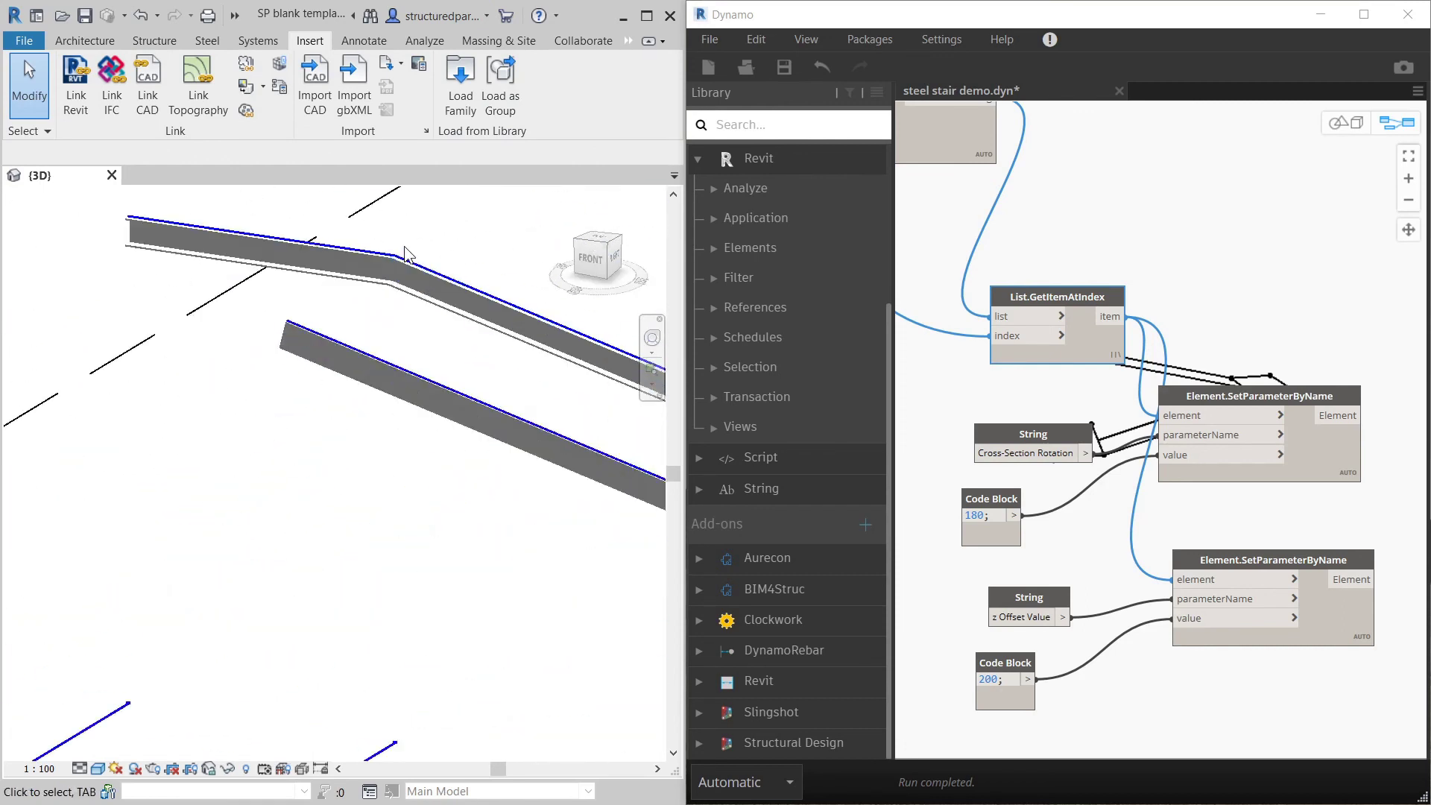
pyautogui.scroll(-2, 188, 371)
pyautogui.scroll(-3, 188, 381)
pyautogui.scroll(5, 525, 477)
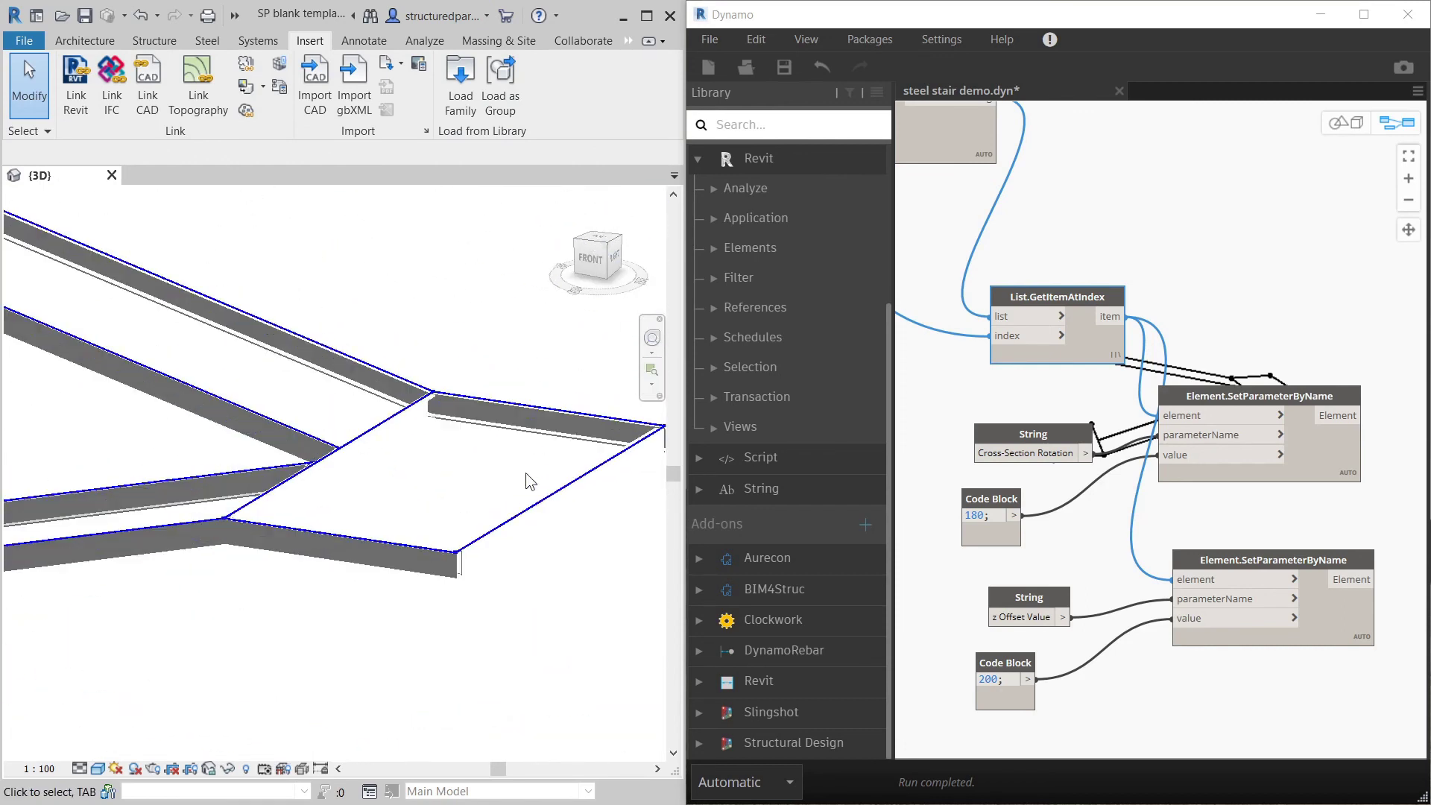
pyautogui.scroll(3, 623, 454)
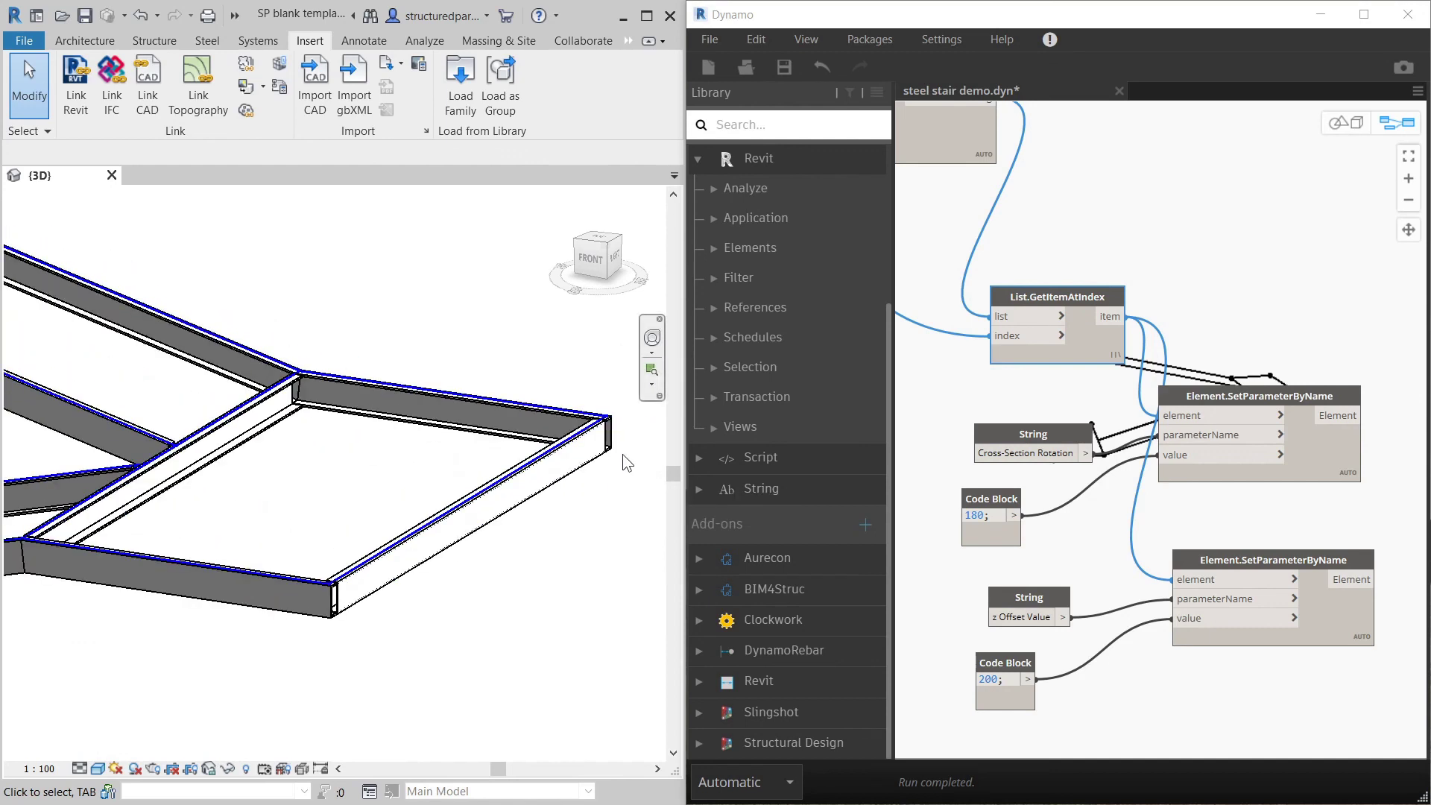
pyautogui.scroll(-3, 622, 453)
pyautogui.scroll(5, 419, 425)
pyautogui.scroll(-5, 419, 425)
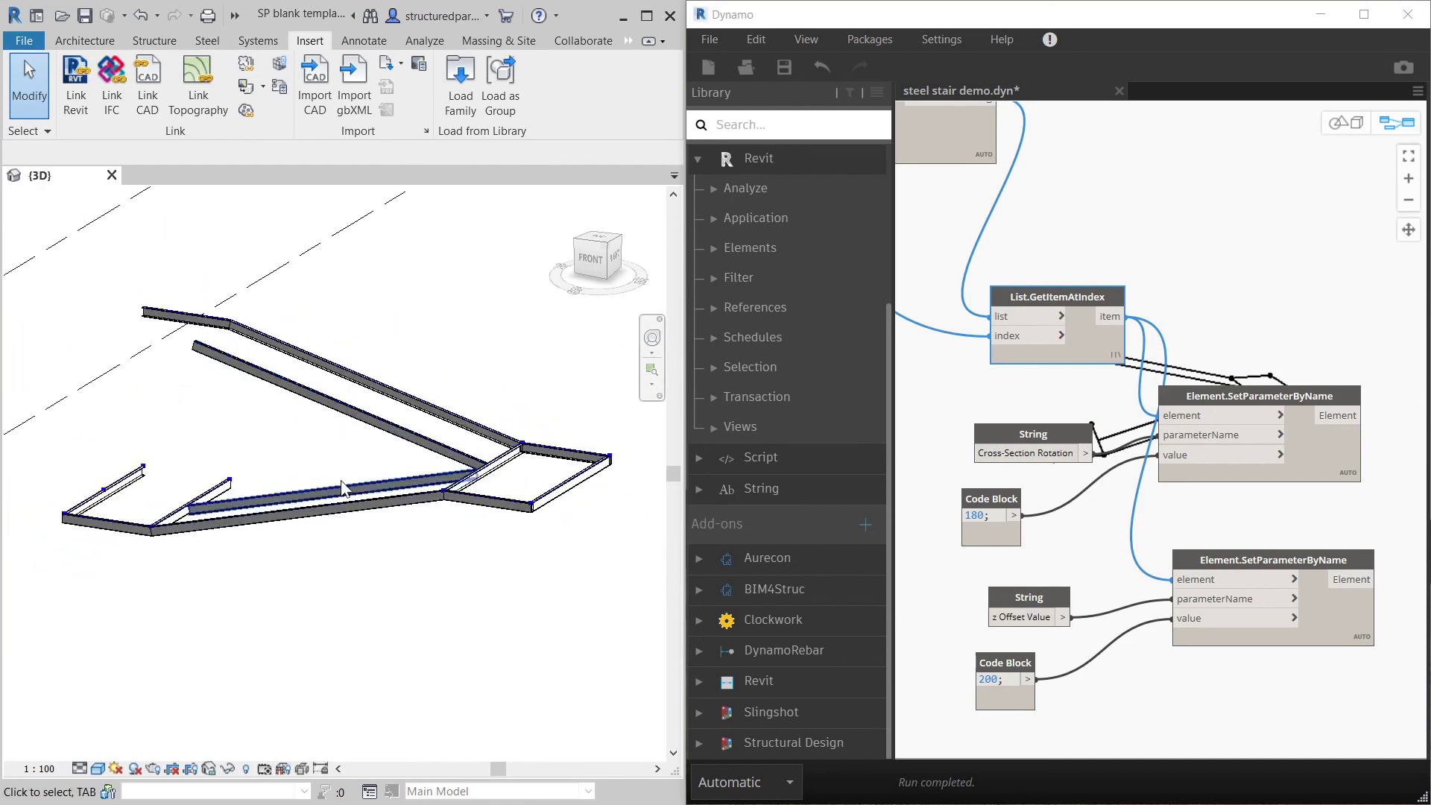
# Step: View the stair from the front in the 3D view to check the beams against the Base and L1 levels
pyautogui.moveTo(588, 266); pyautogui.dragTo(585, 287)
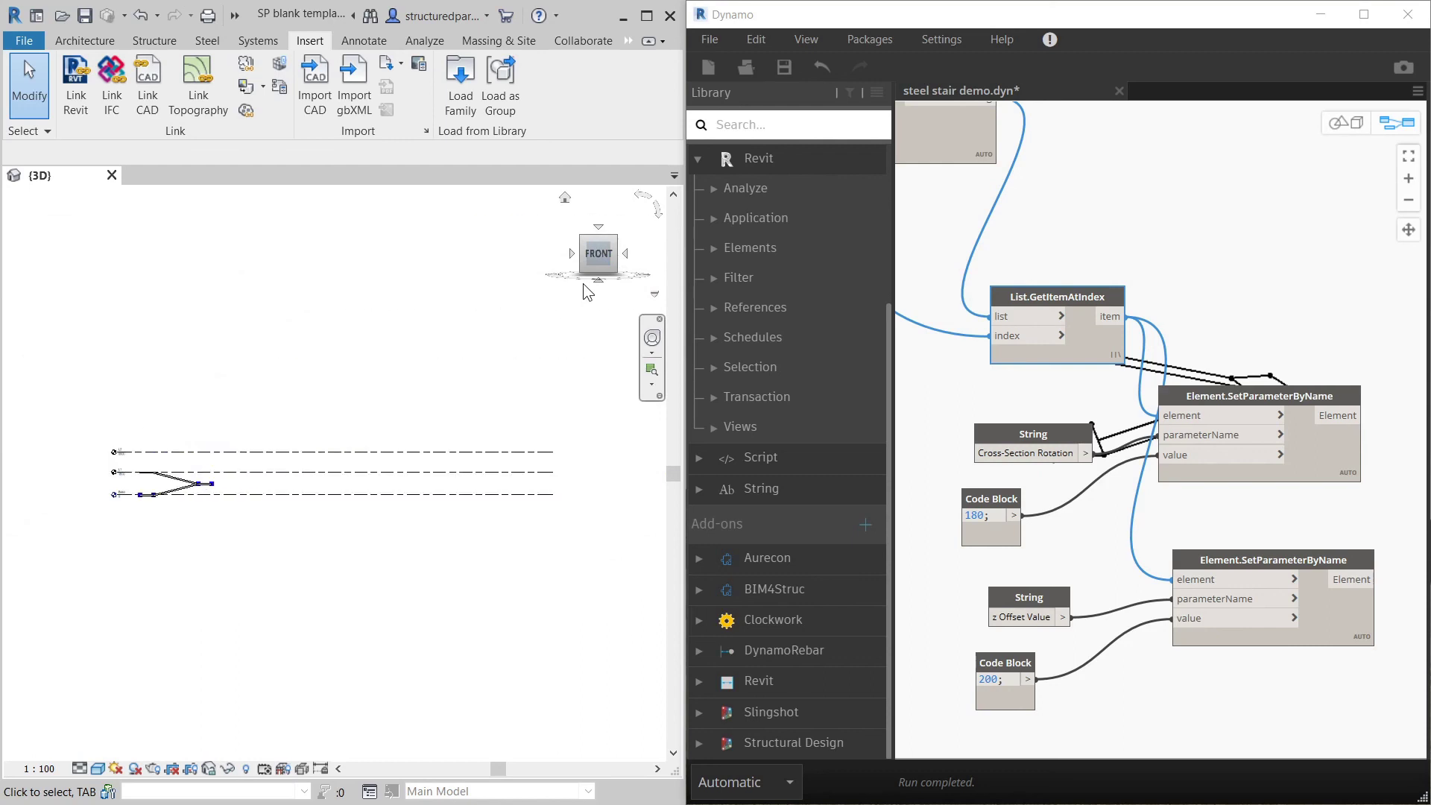
pyautogui.scroll(3, 173, 490)
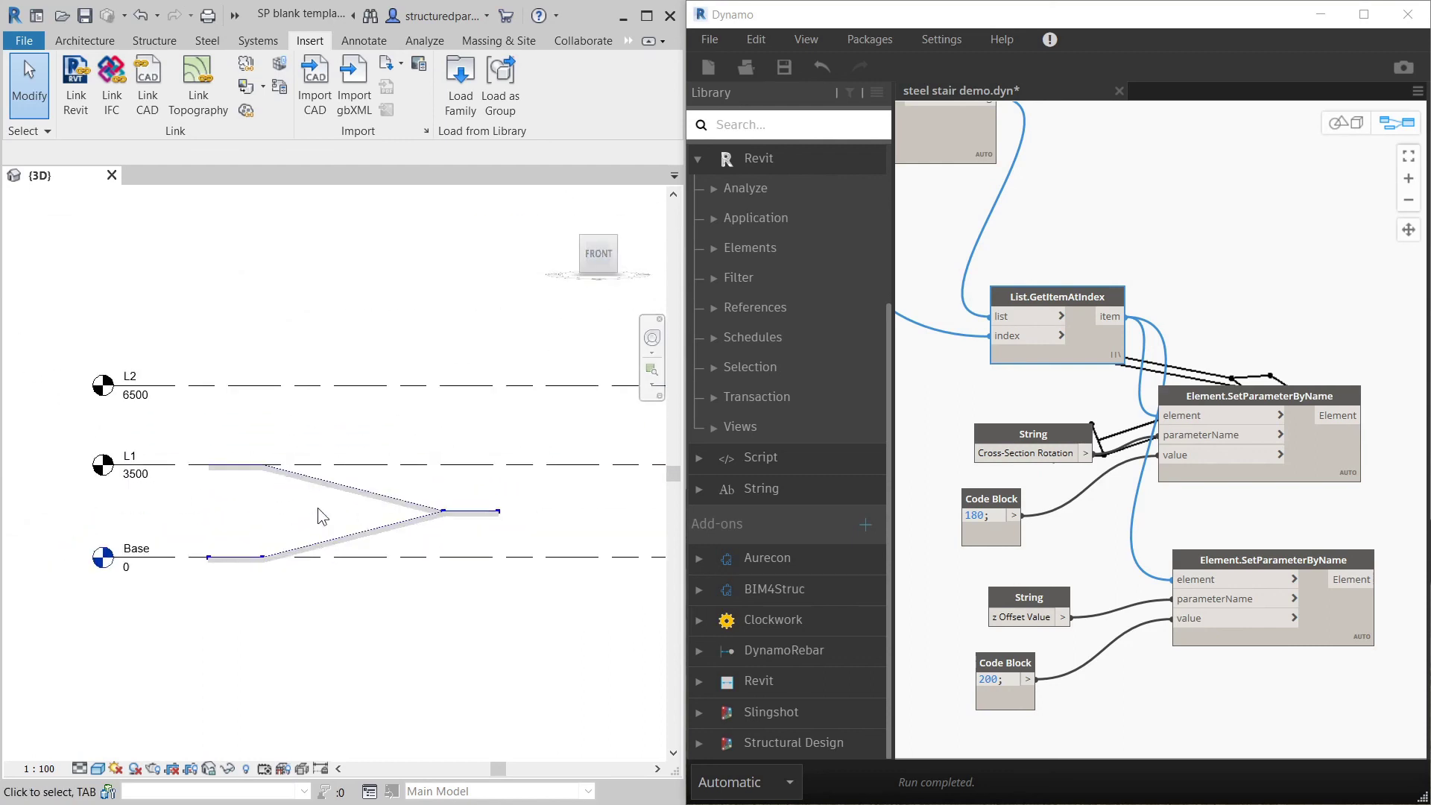